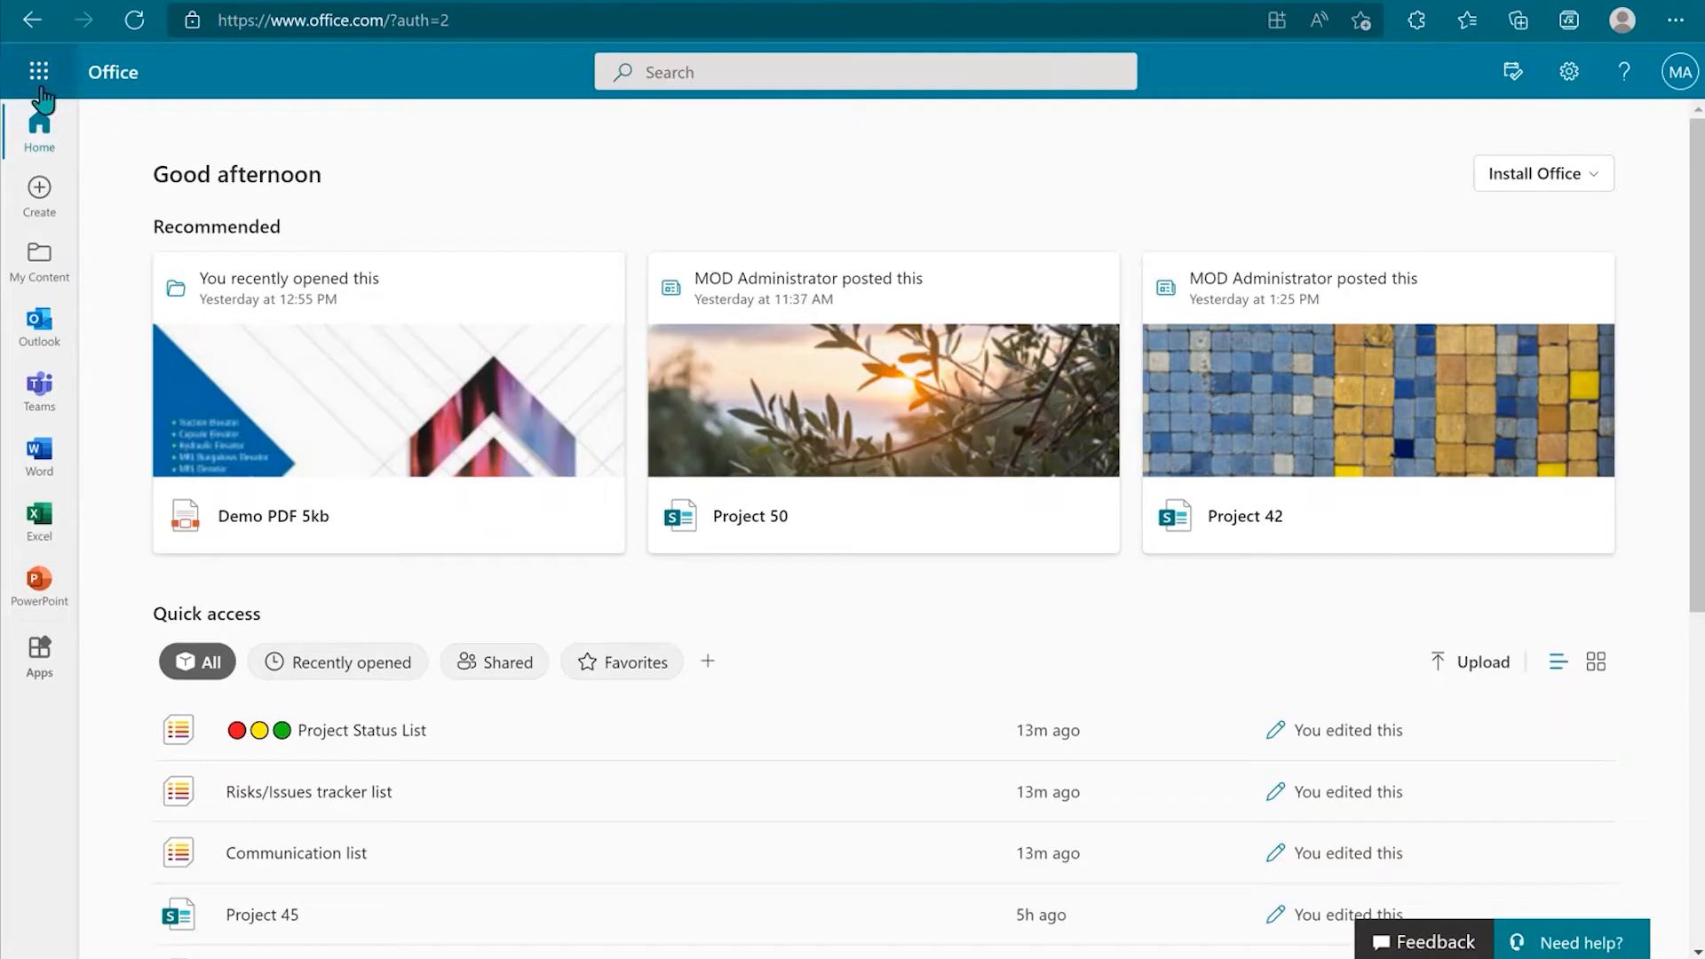
Step: Open SharePoint from the Microsoft 365 app launcher
click(38, 71)
click(82, 513)
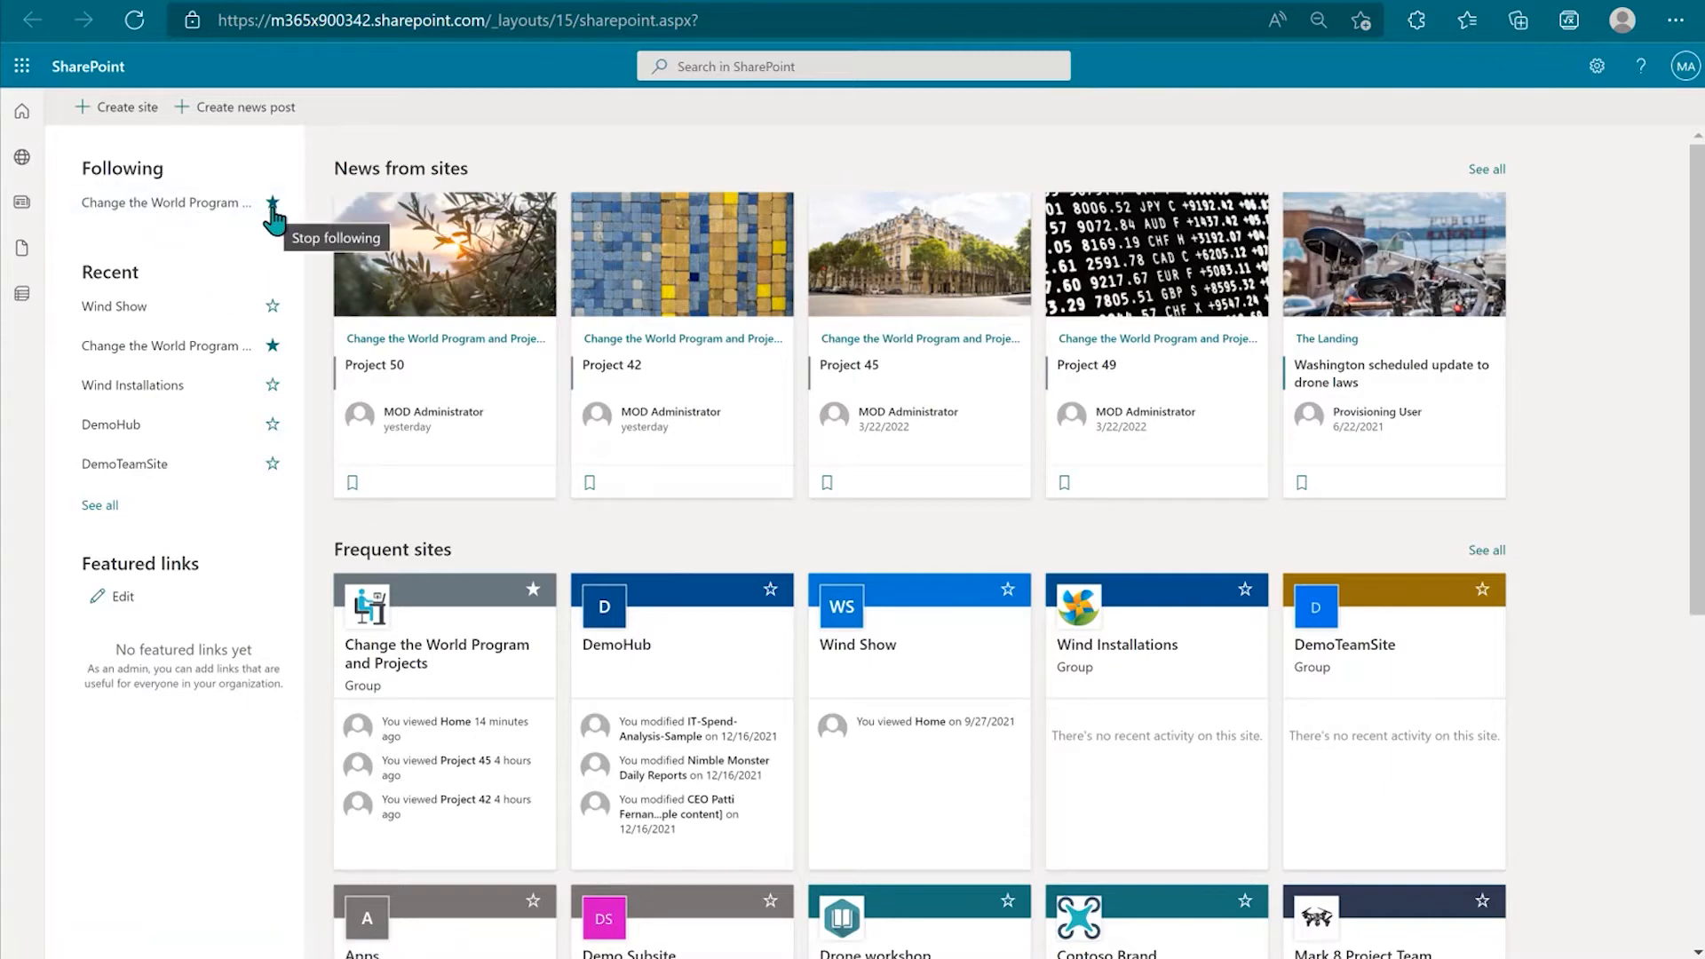
Step: Open the followed Change the World Program and Projects site from the SharePoint start page
click(110, 213)
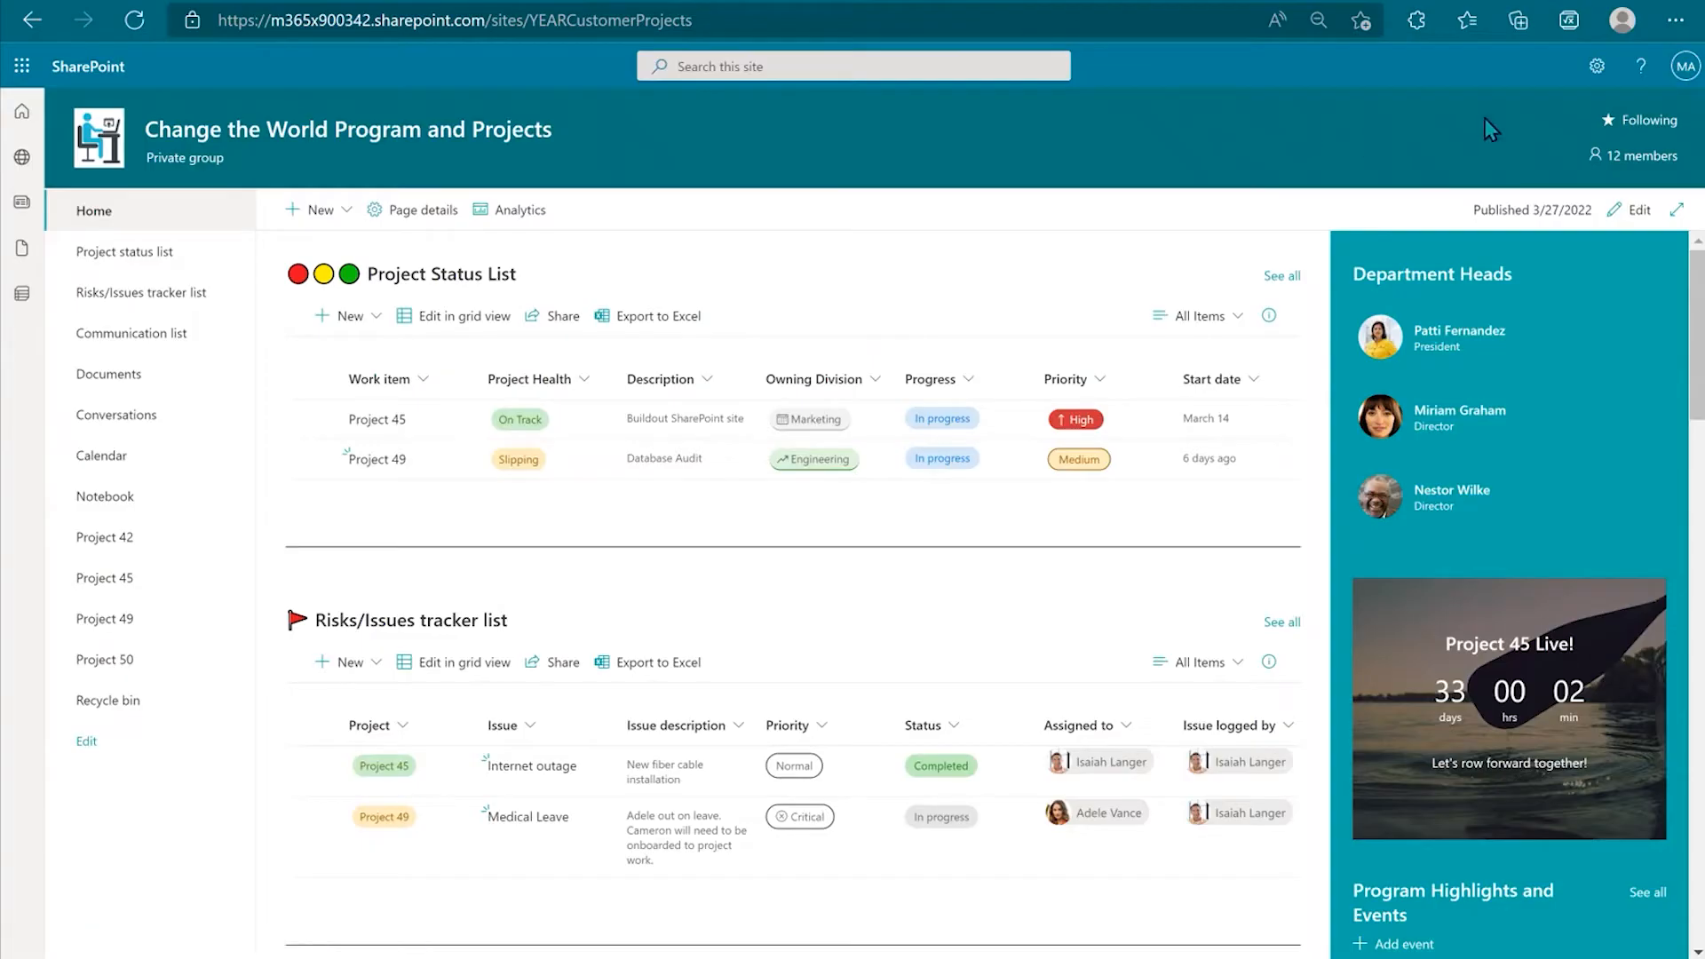
click(1602, 69)
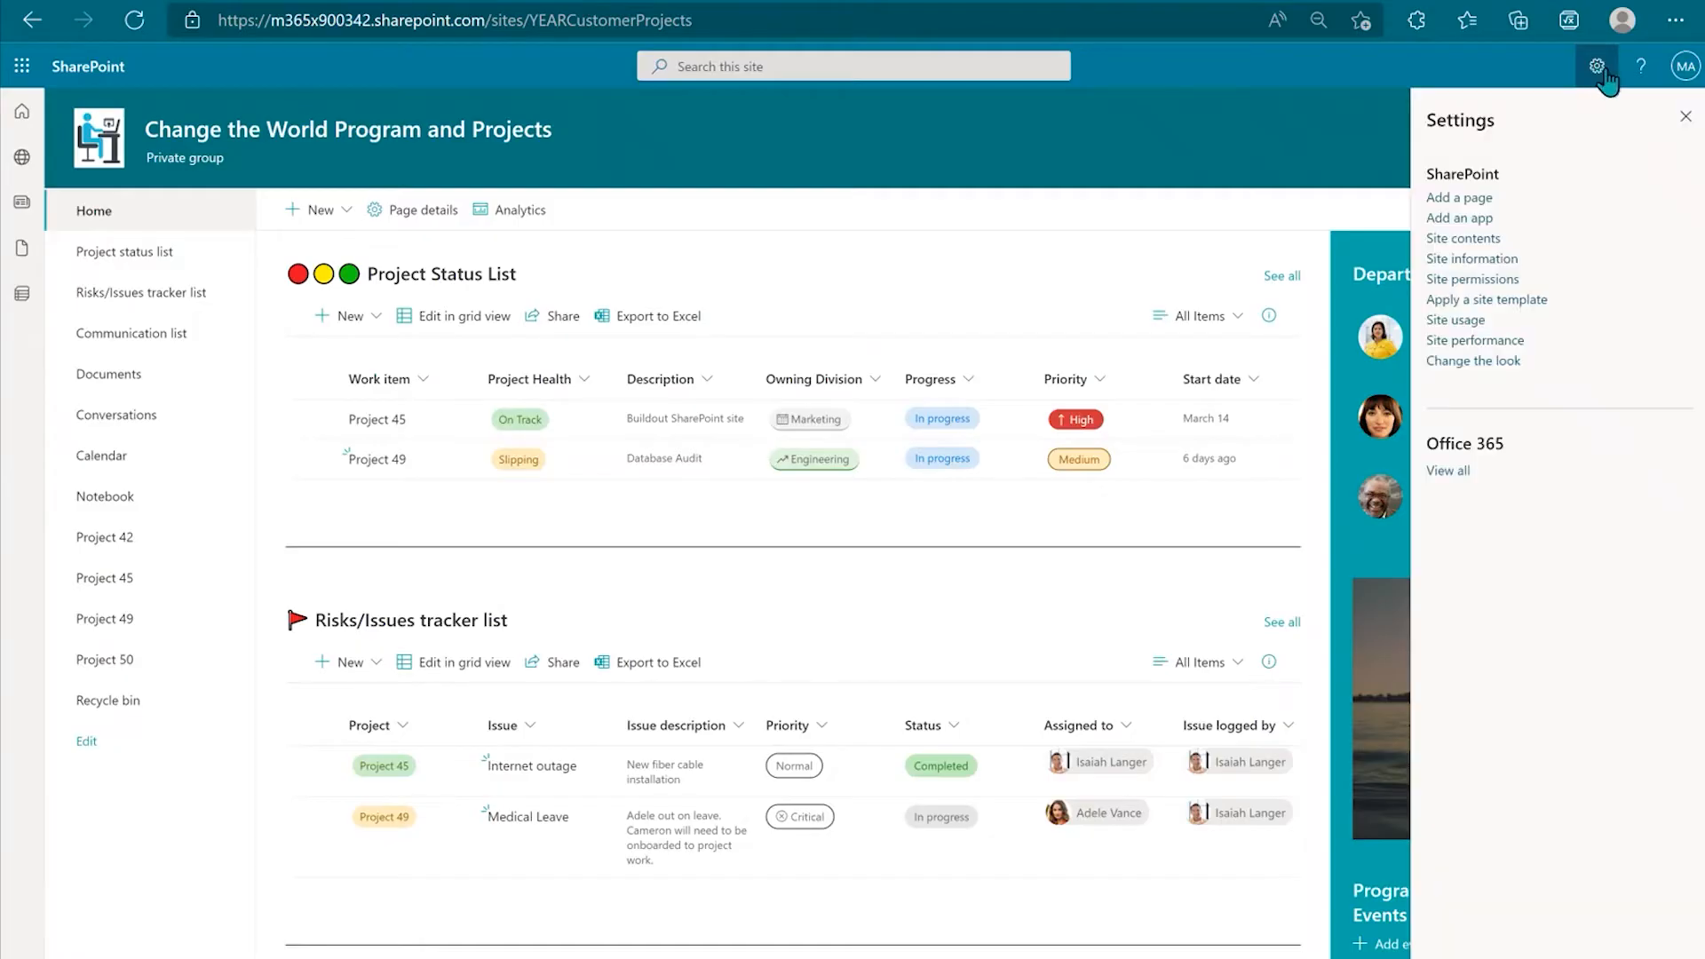
click(1492, 240)
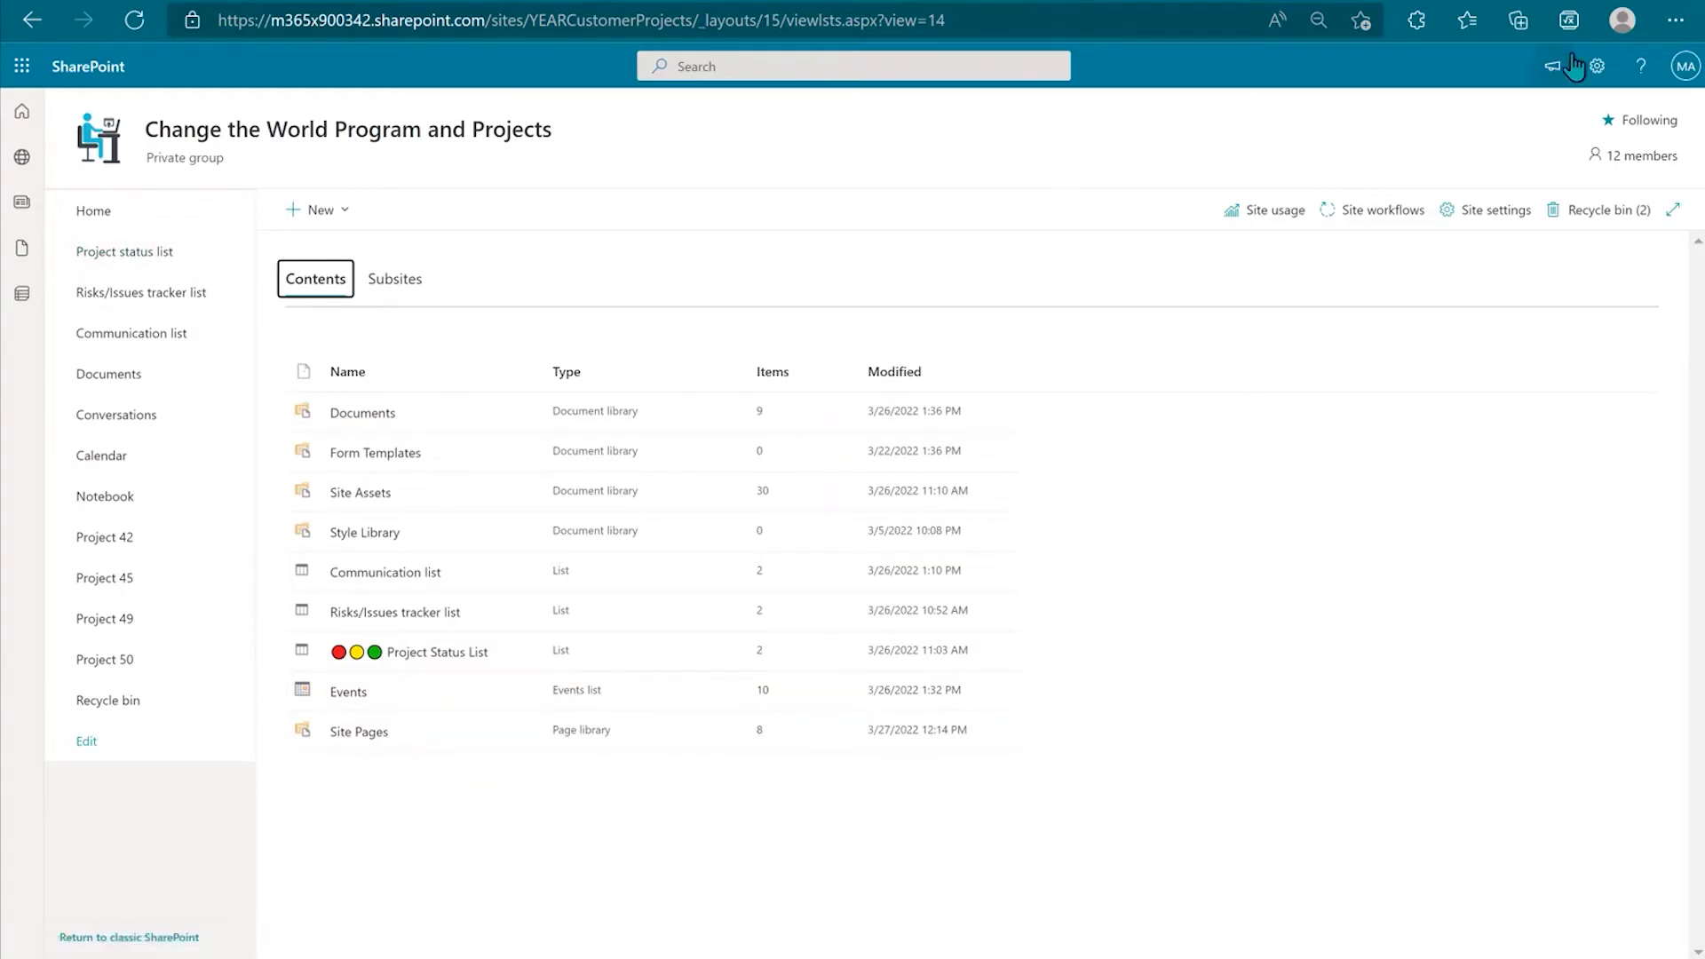
click(1599, 68)
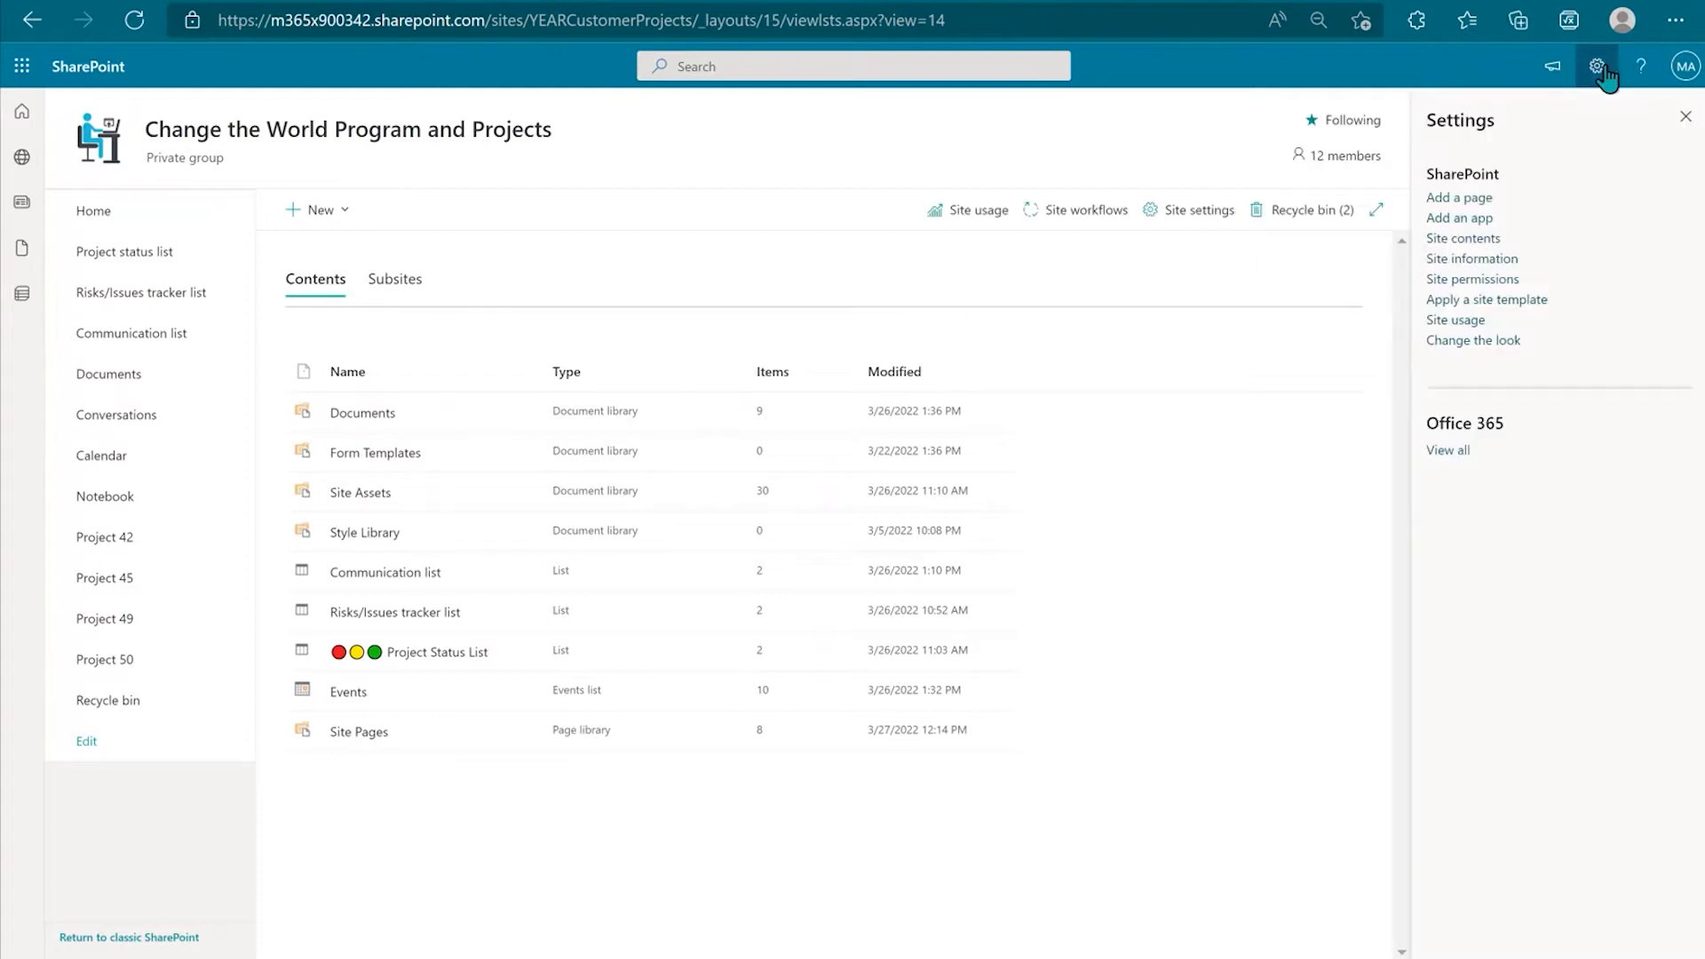
click(104, 227)
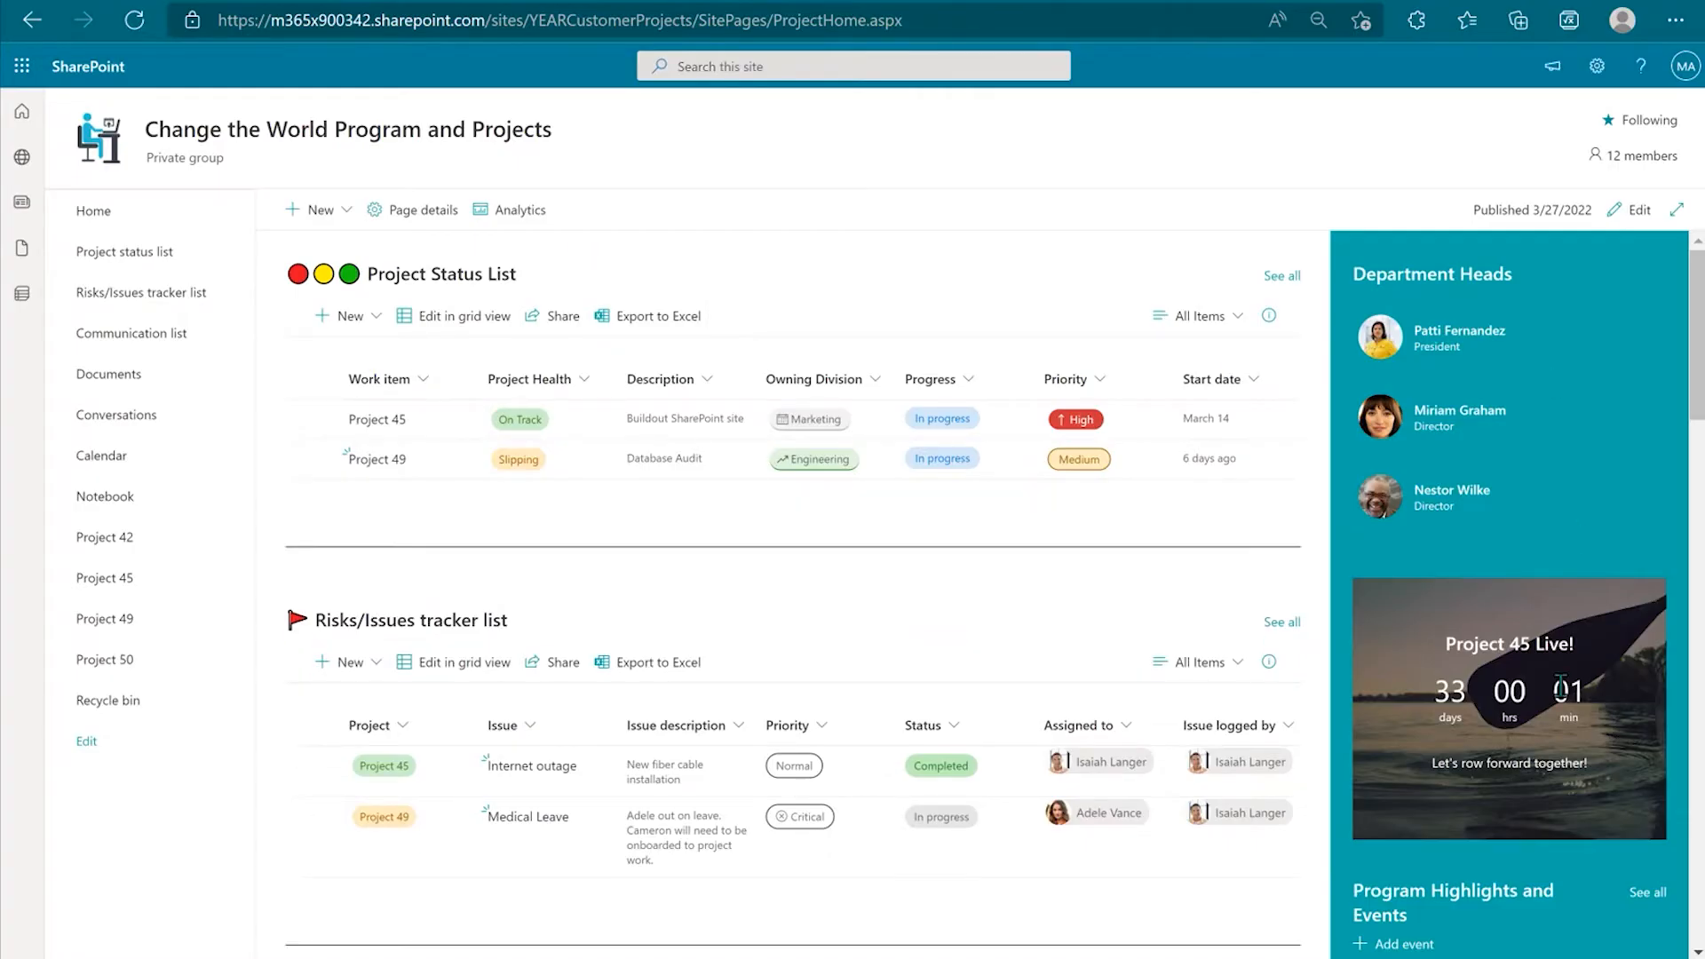
scroll(1561, 688, down, 2)
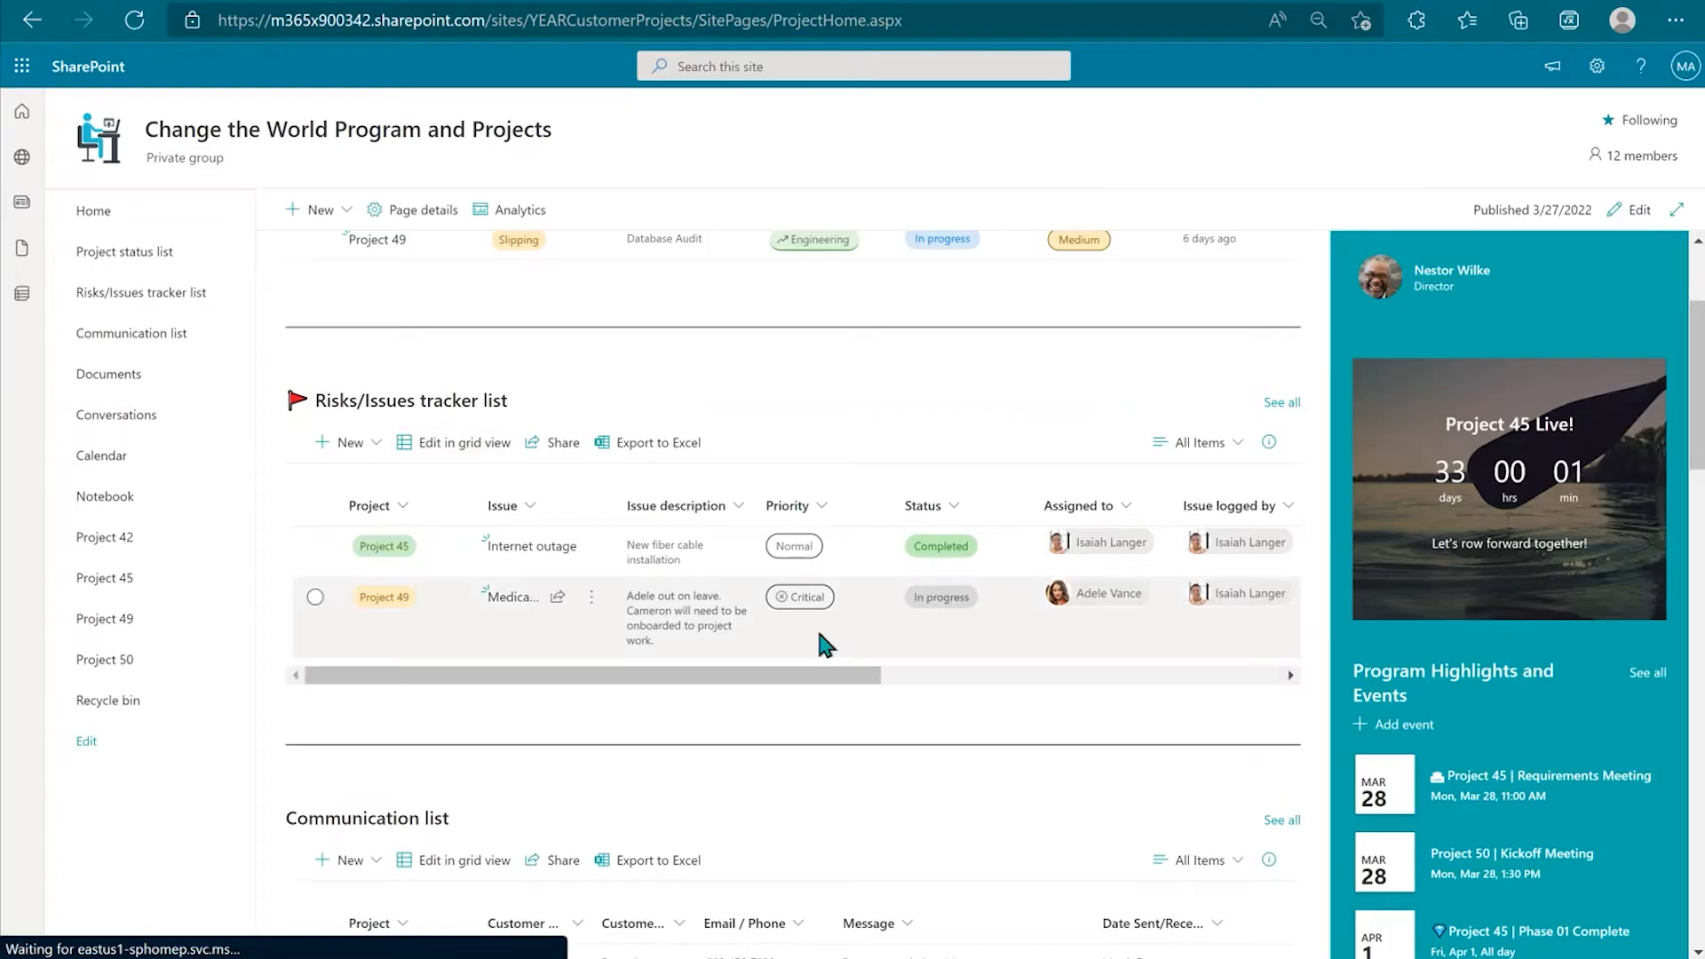
scroll(817, 631, down, 10)
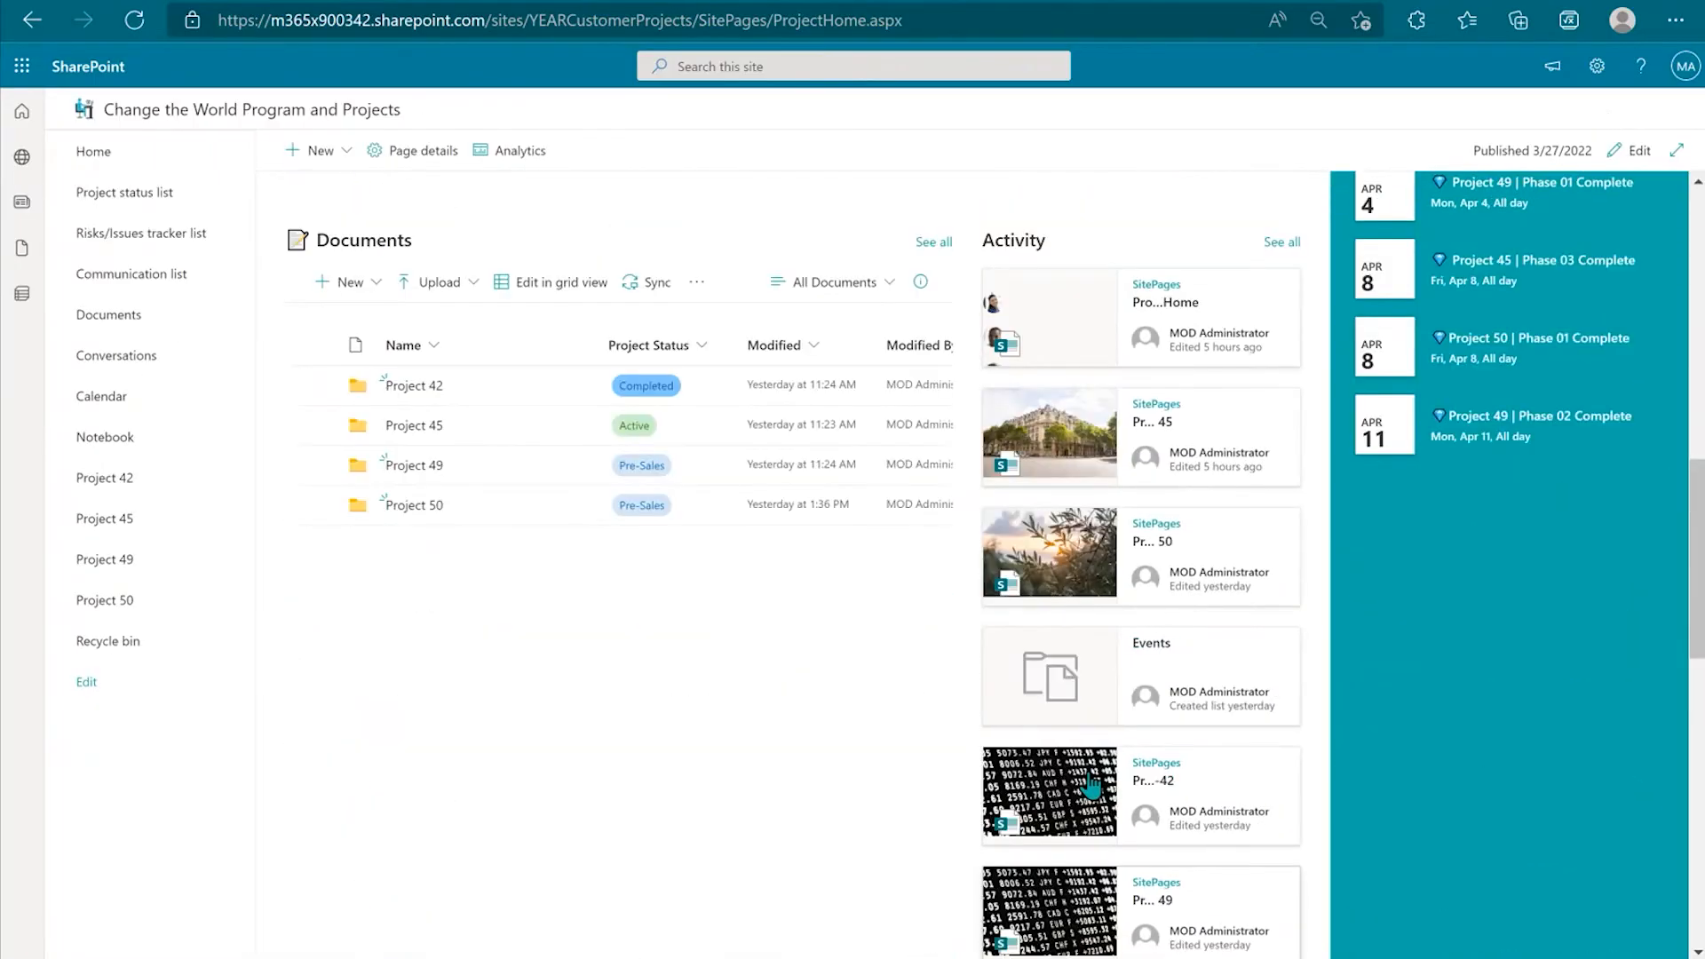
scroll(1164, 714, up, 12)
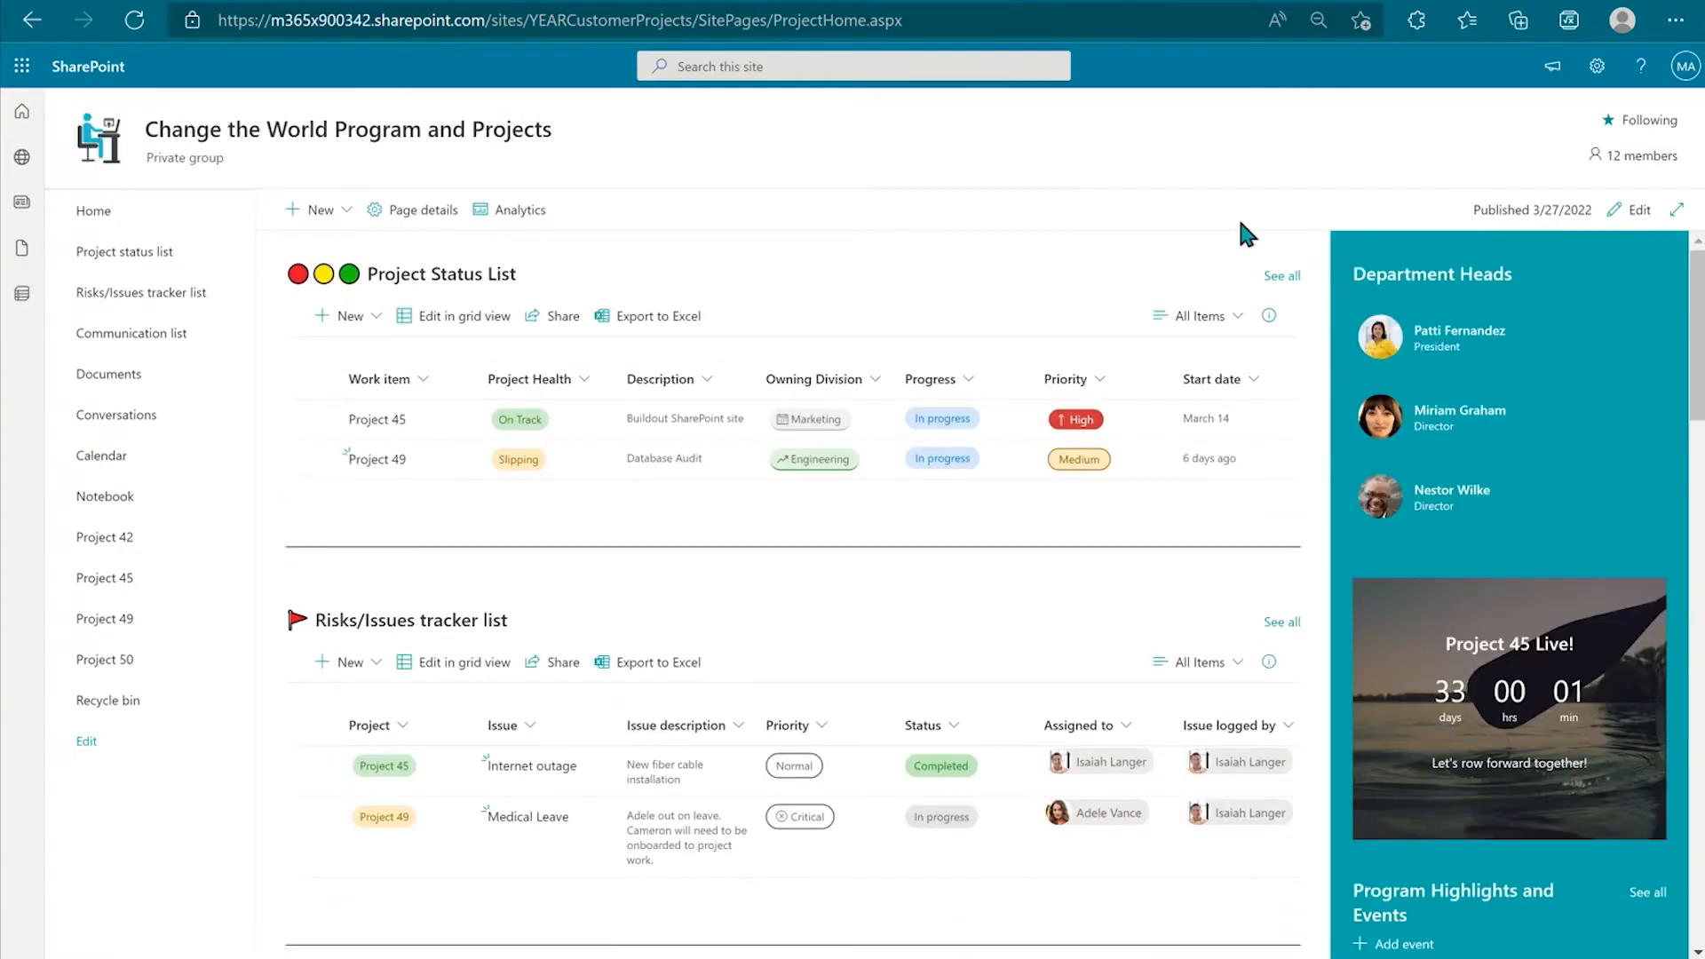
Step: Put the home page in edit mode and inspect the Project Status List and Risks/Issues web parts
click(1639, 212)
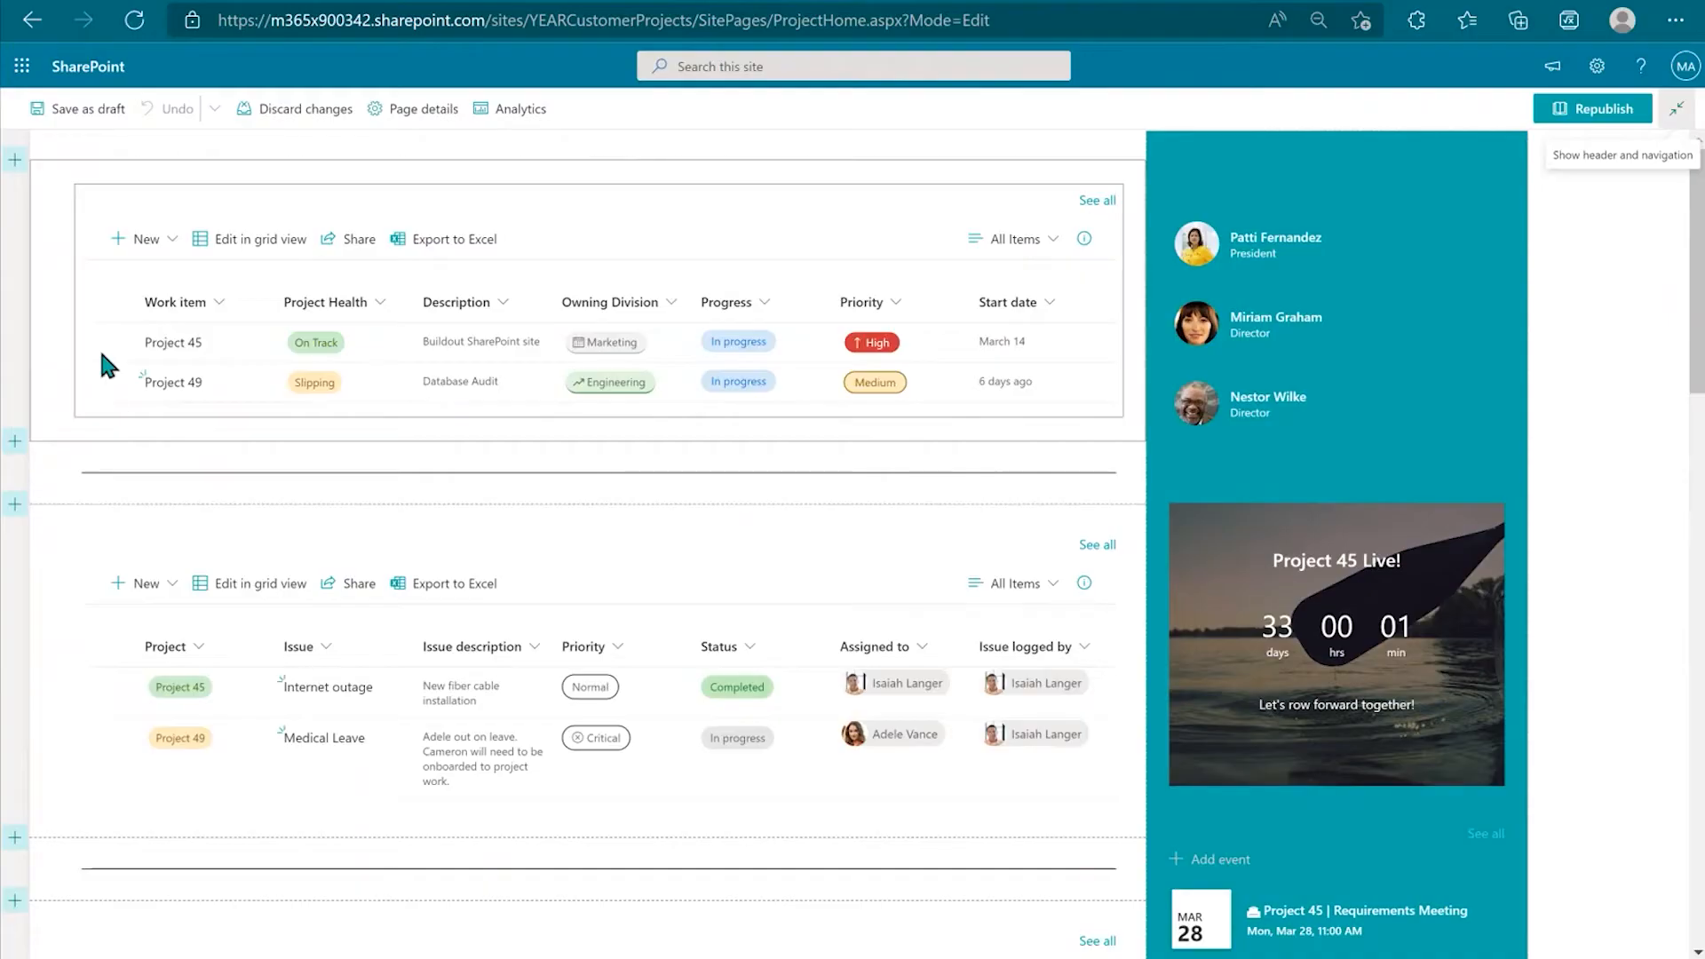
click(482, 224)
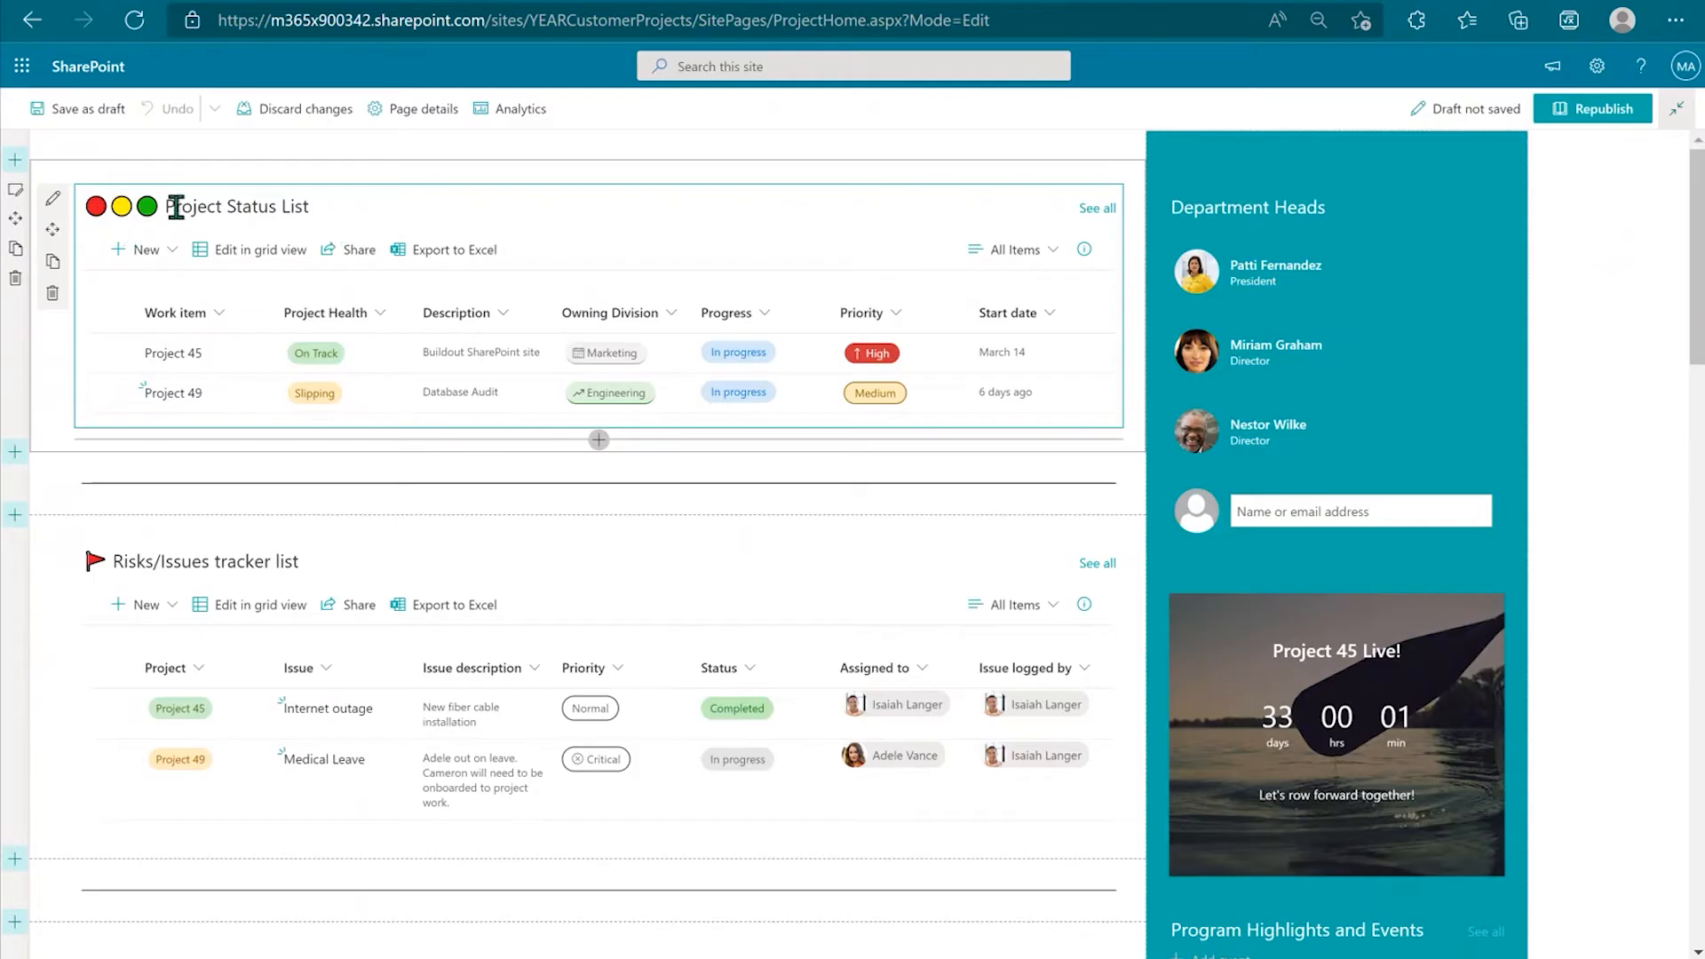
click(54, 199)
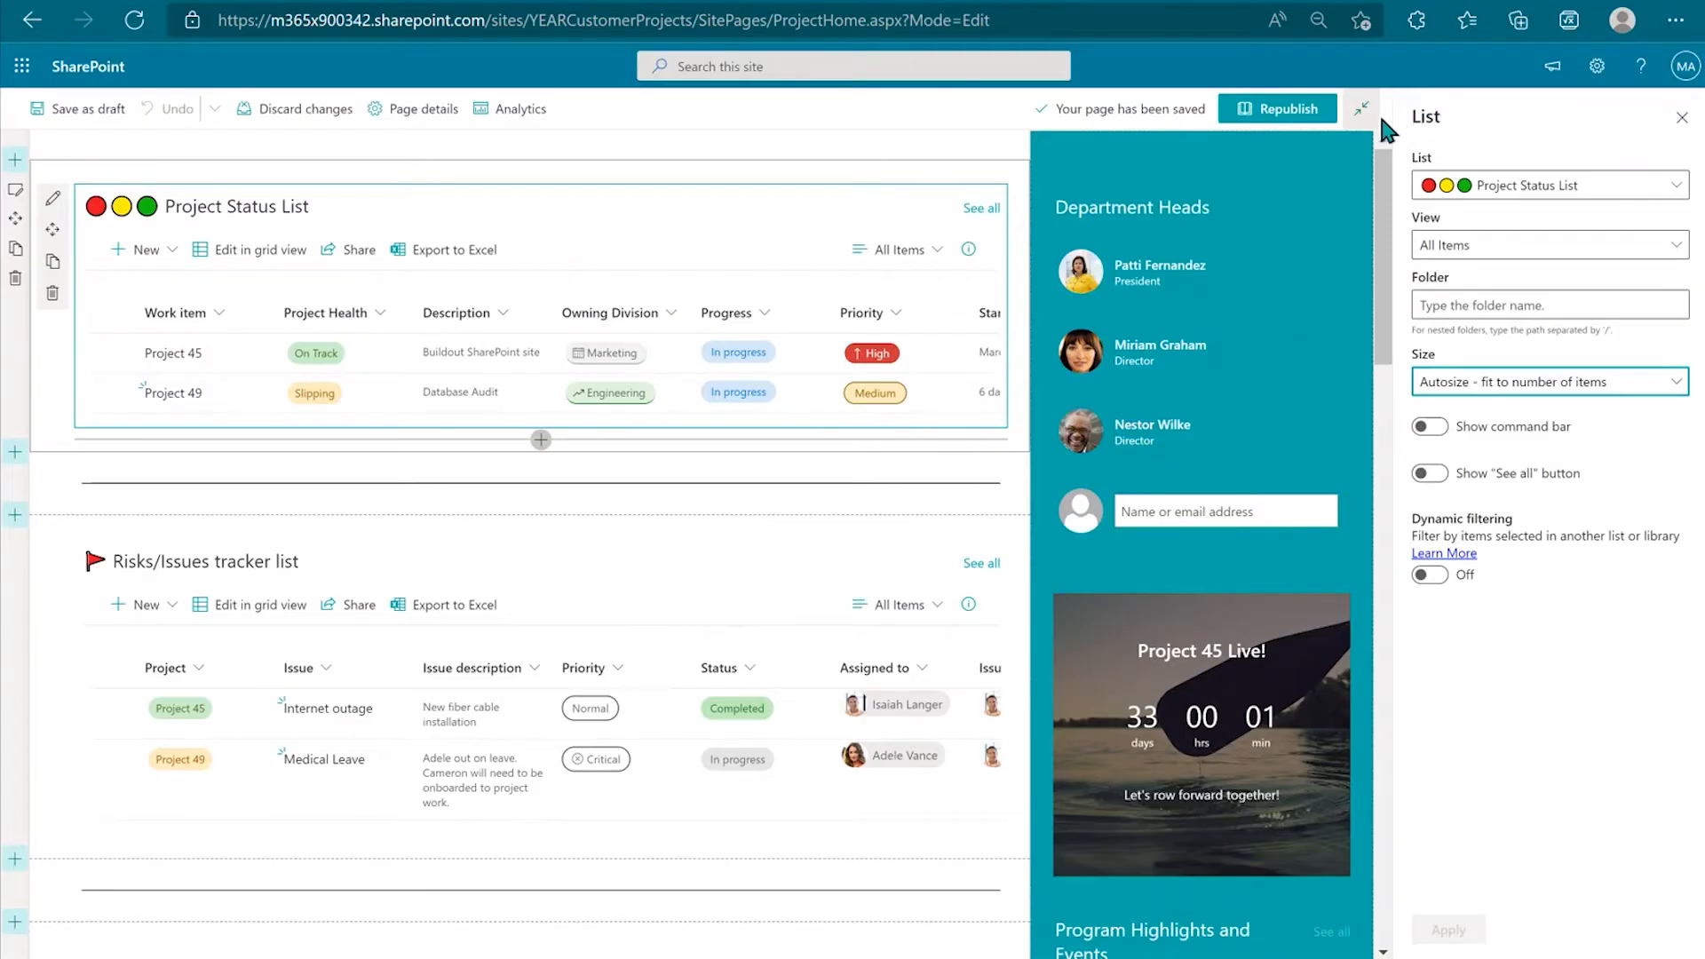
click(75, 539)
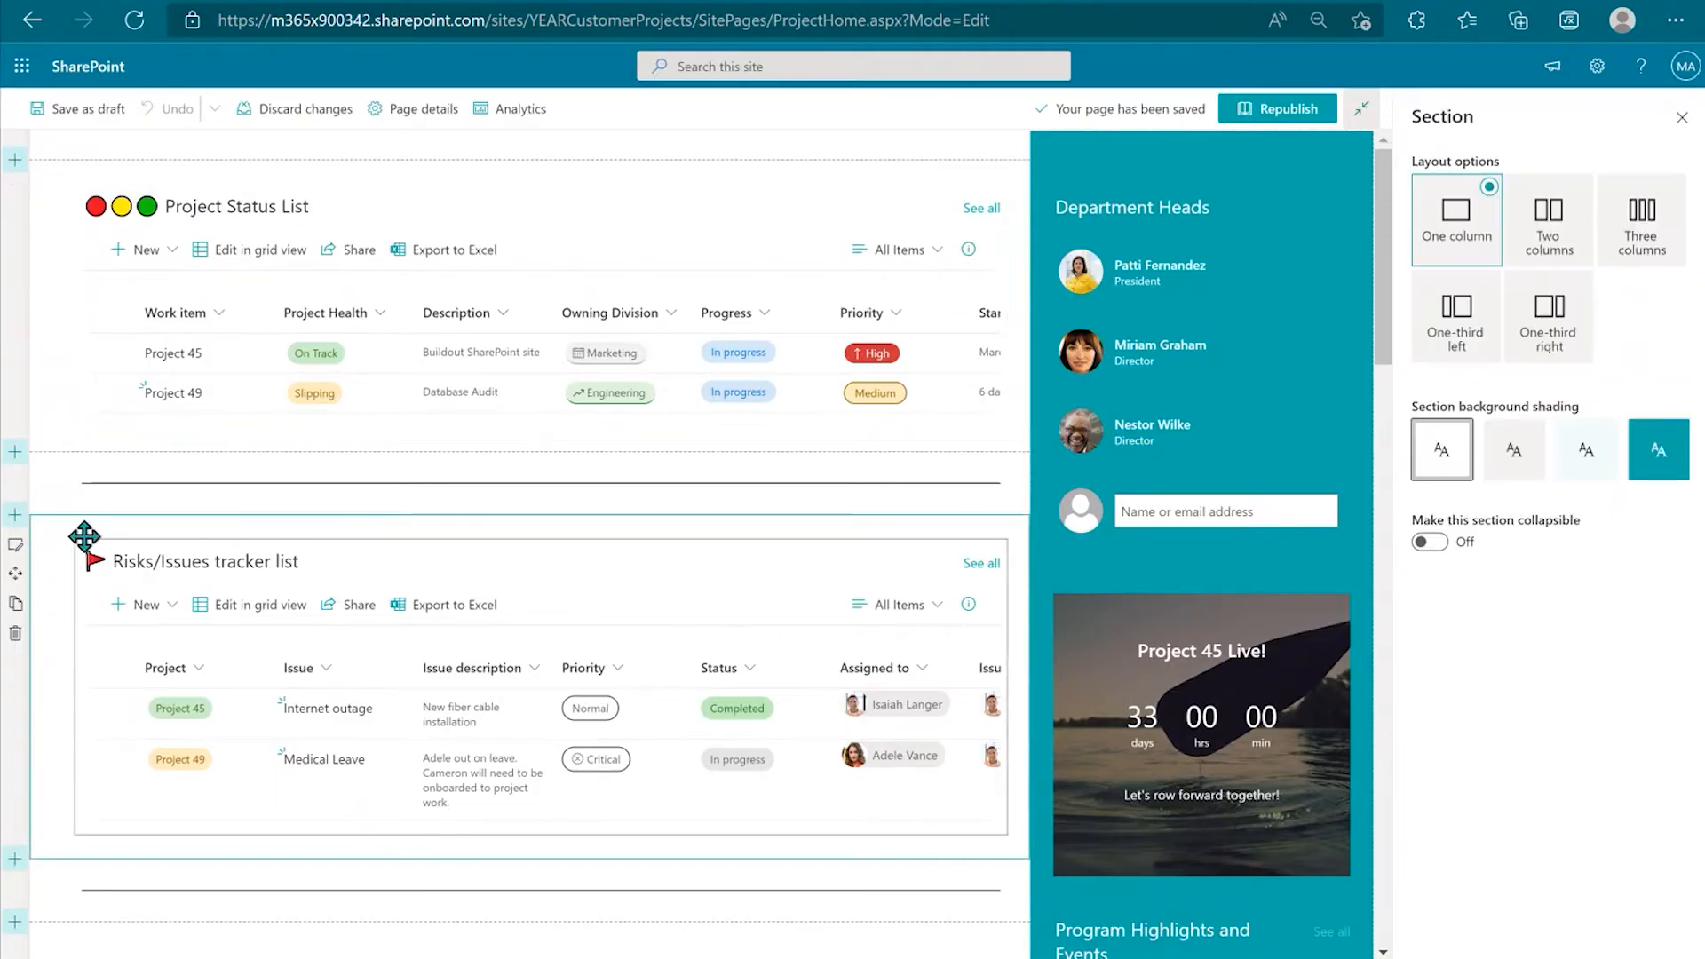
click(151, 542)
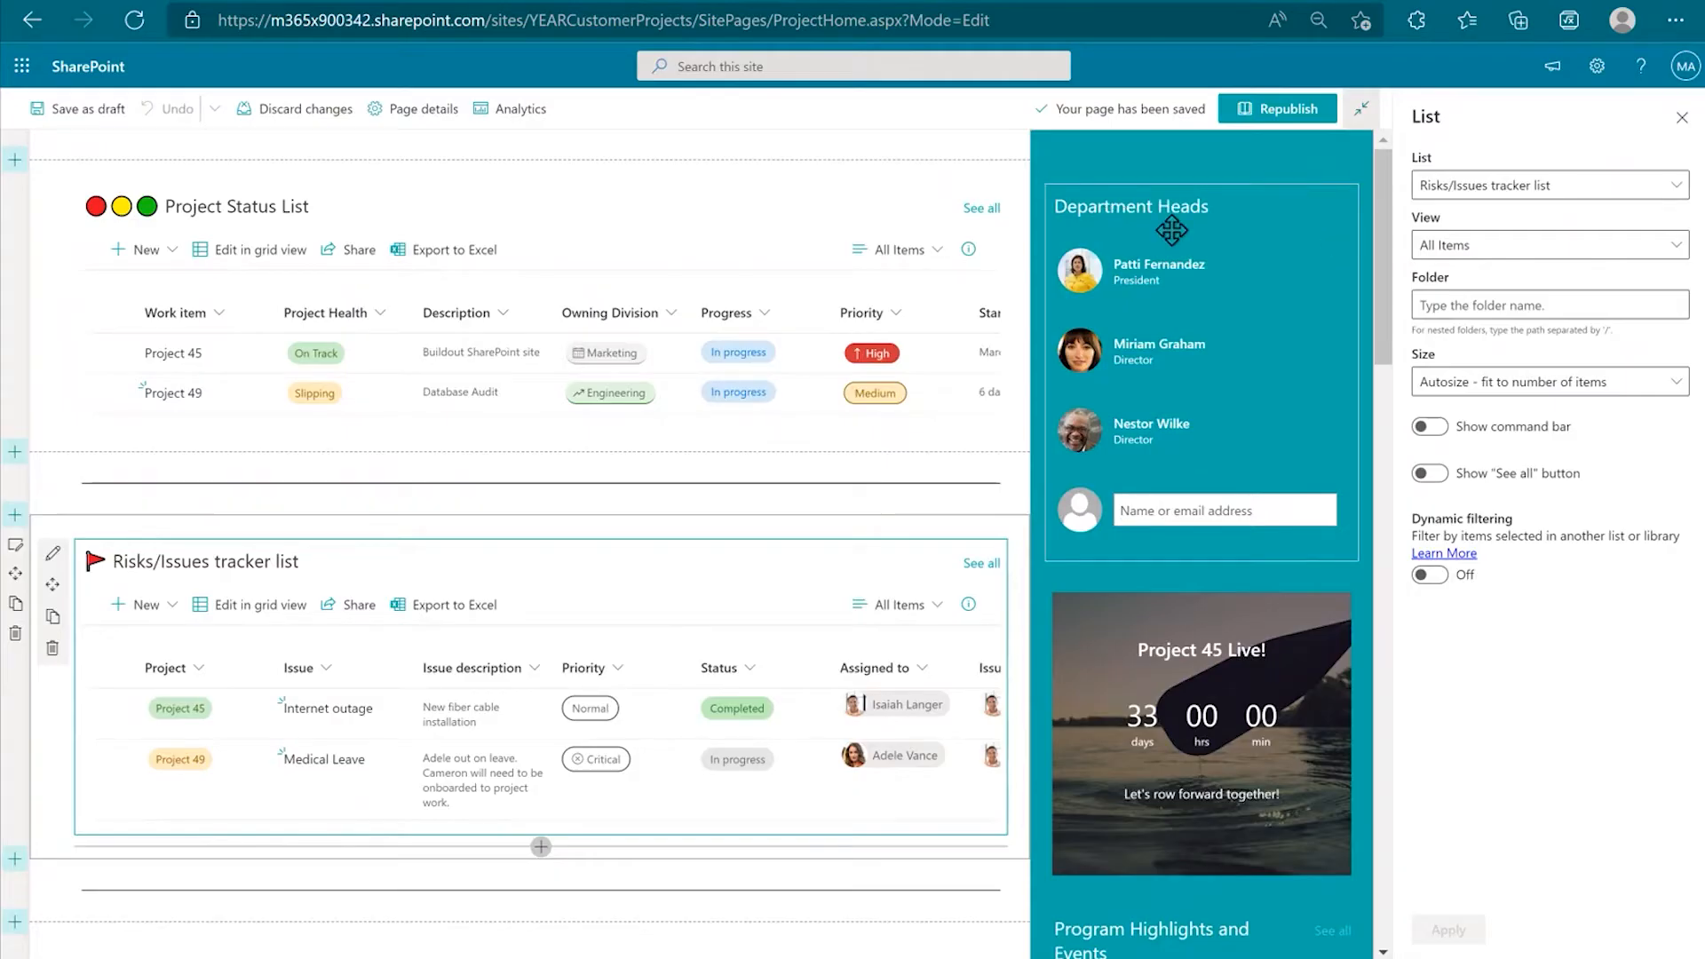
Step: Inspect the Department Heads, countdown timer, program highlights, Activity and Documents web parts
click(1317, 335)
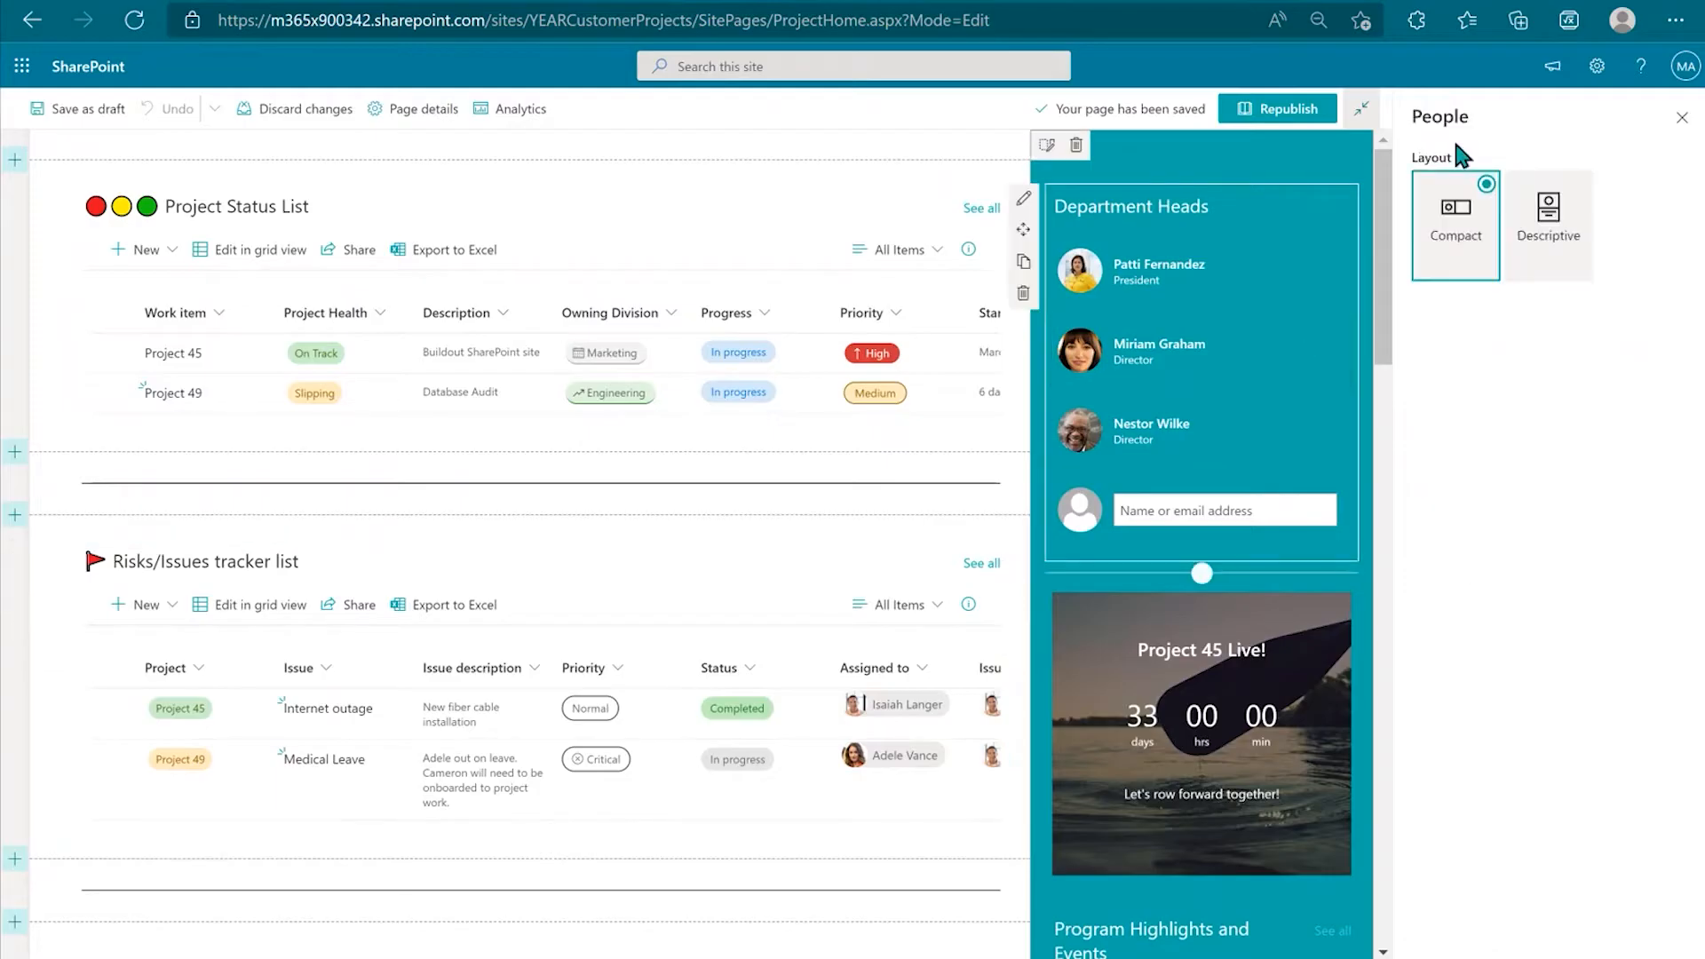
click(1271, 612)
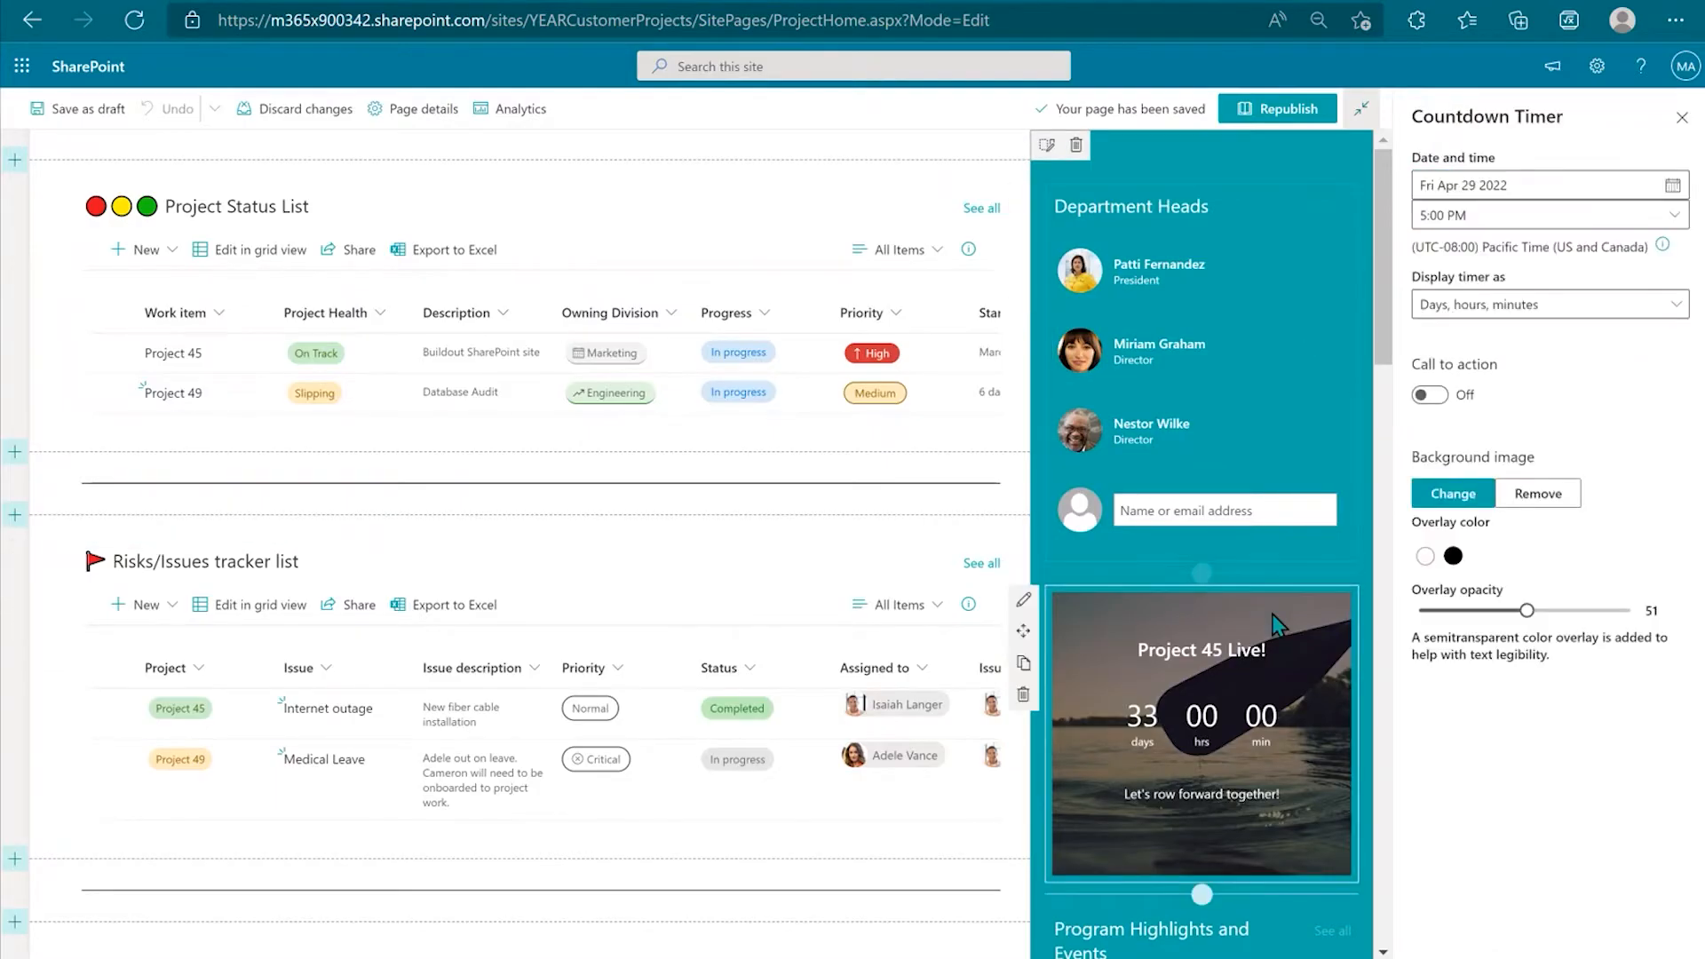
scroll(1283, 512, down, 5)
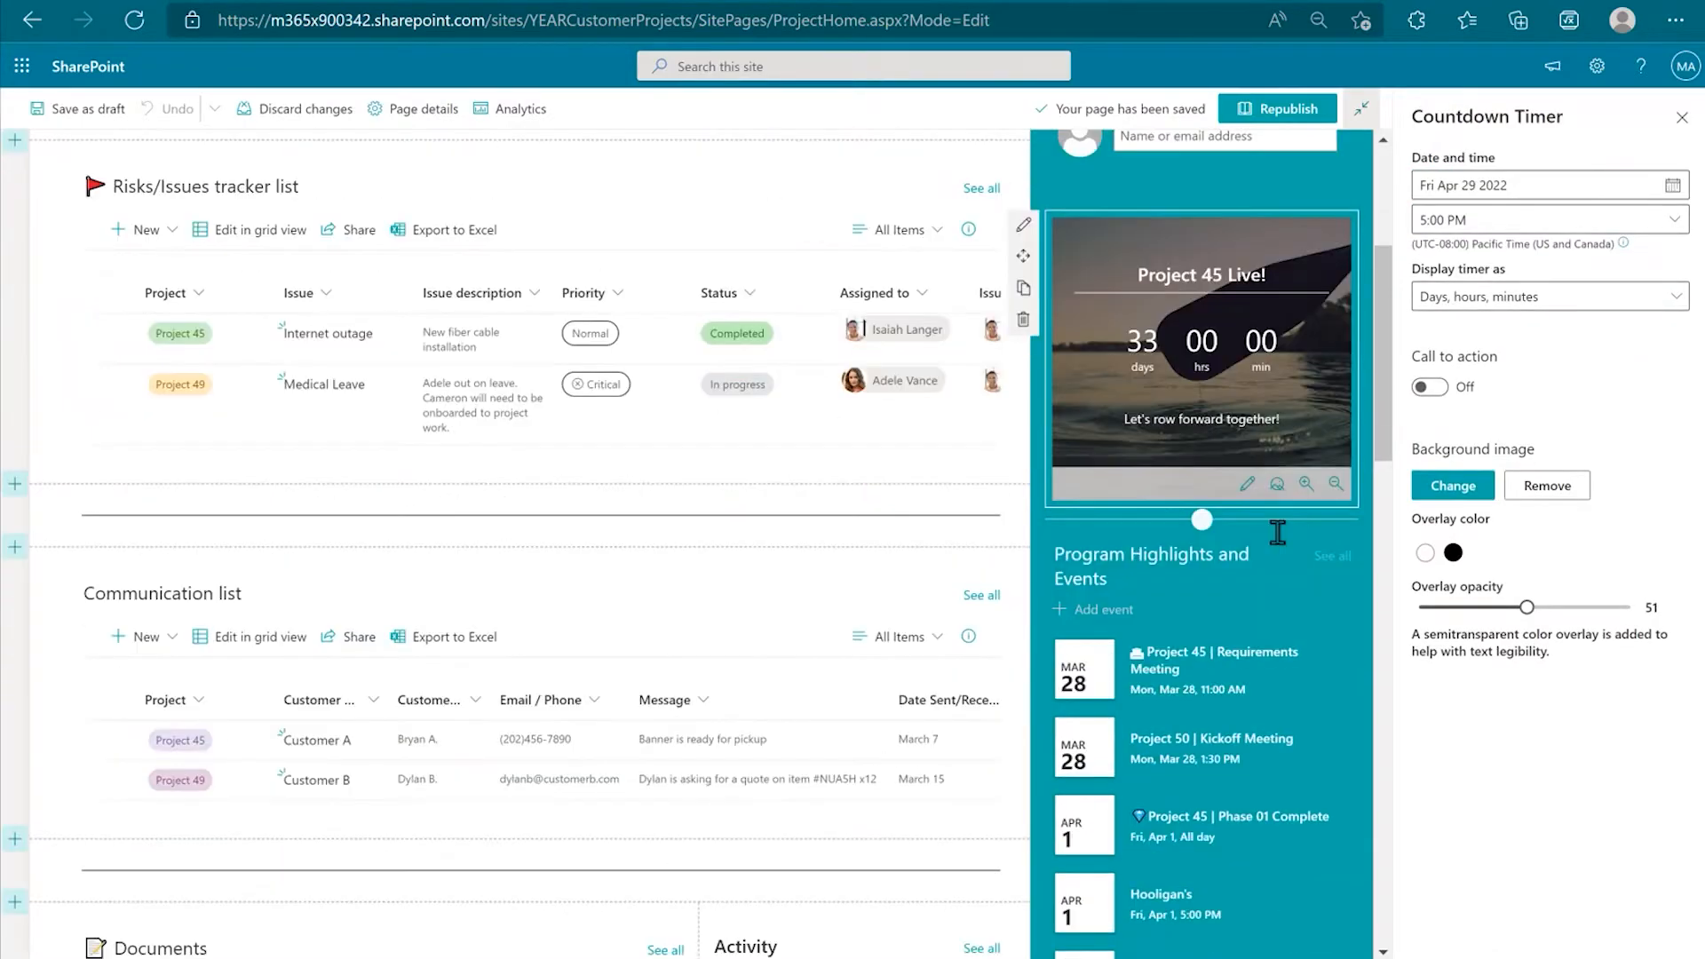
click(1195, 447)
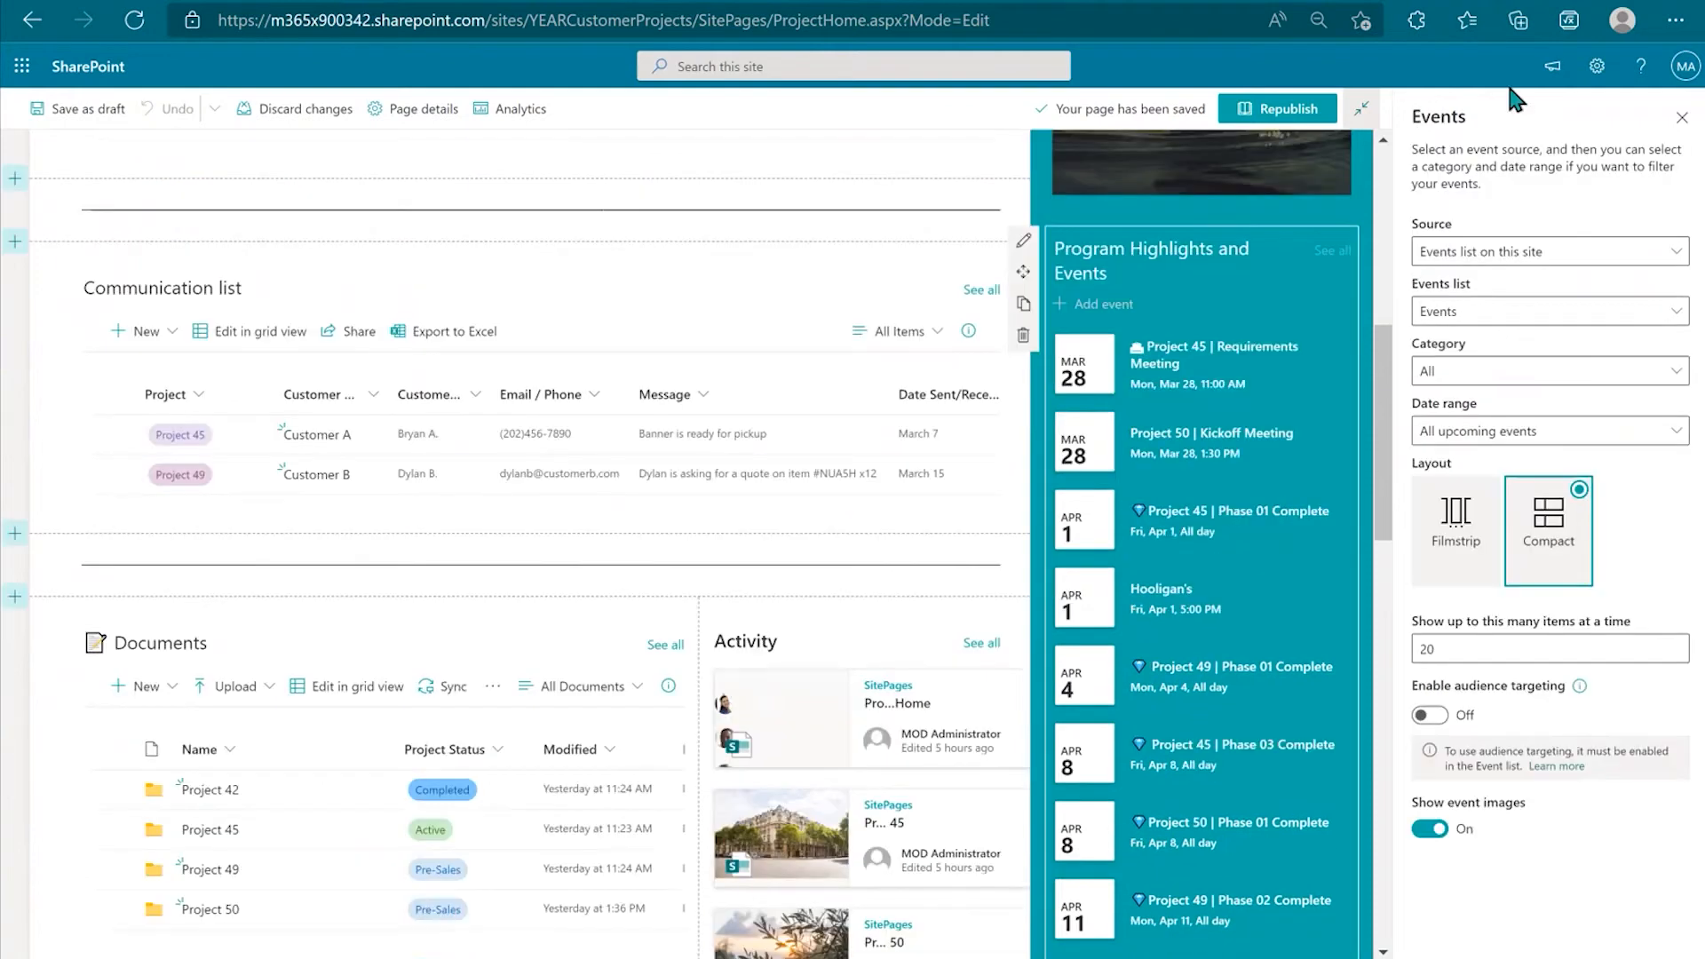
scroll(829, 510, down, 3)
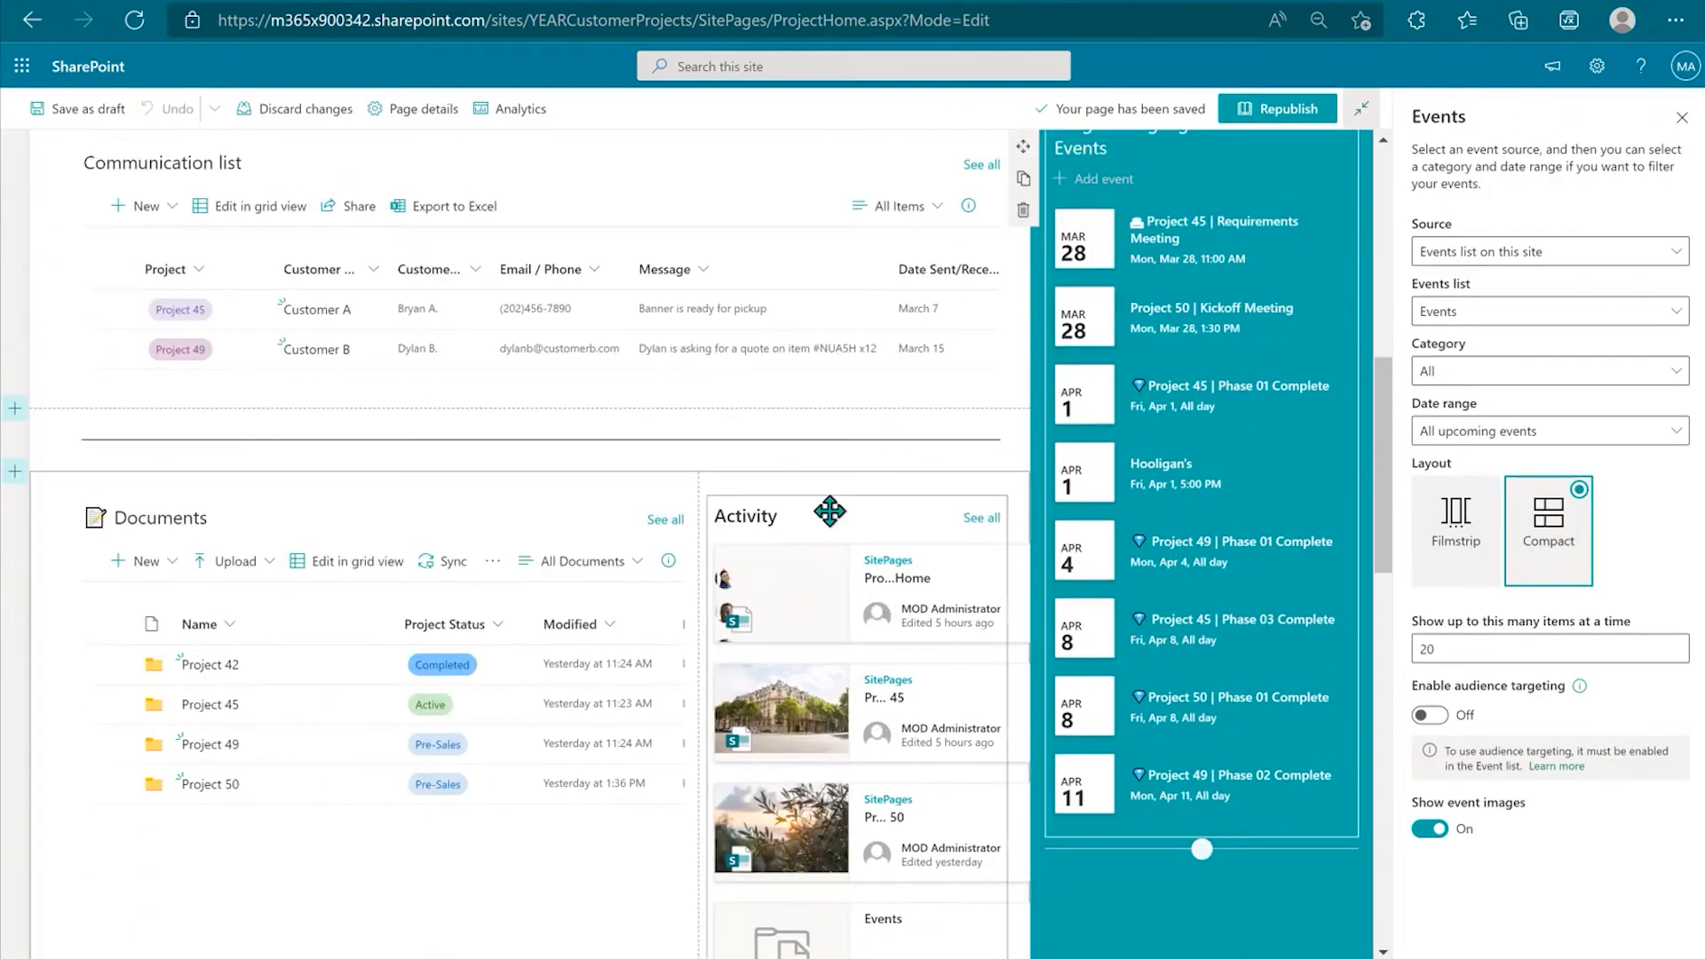
click(829, 510)
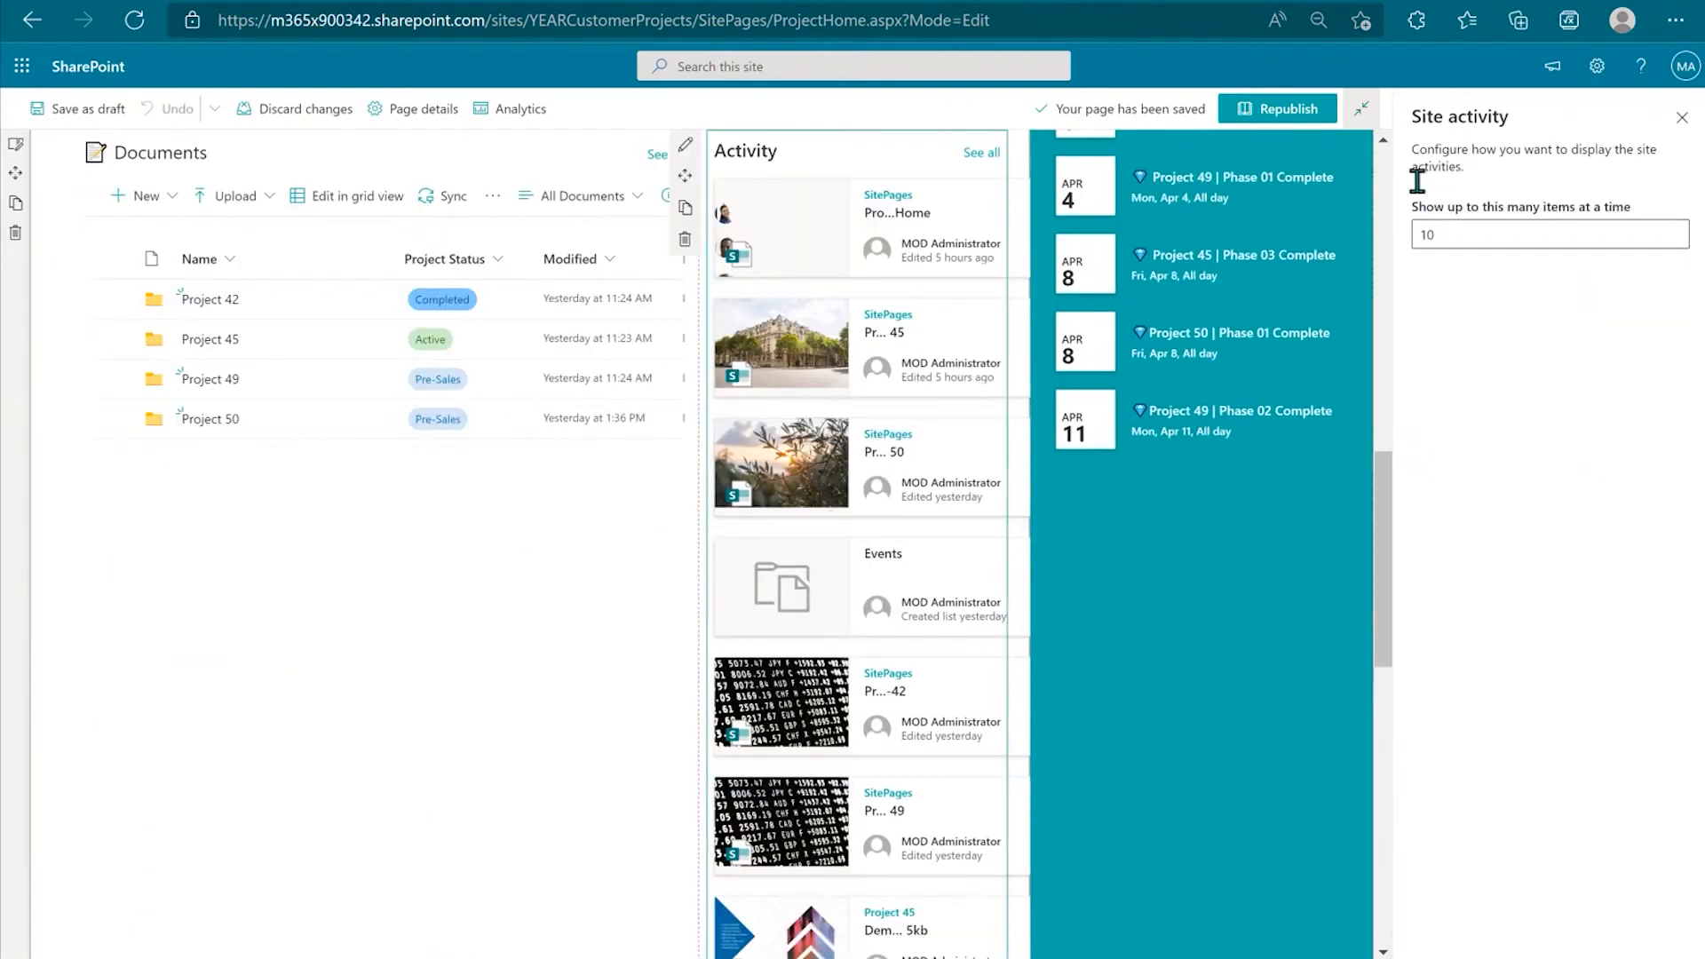
click(345, 348)
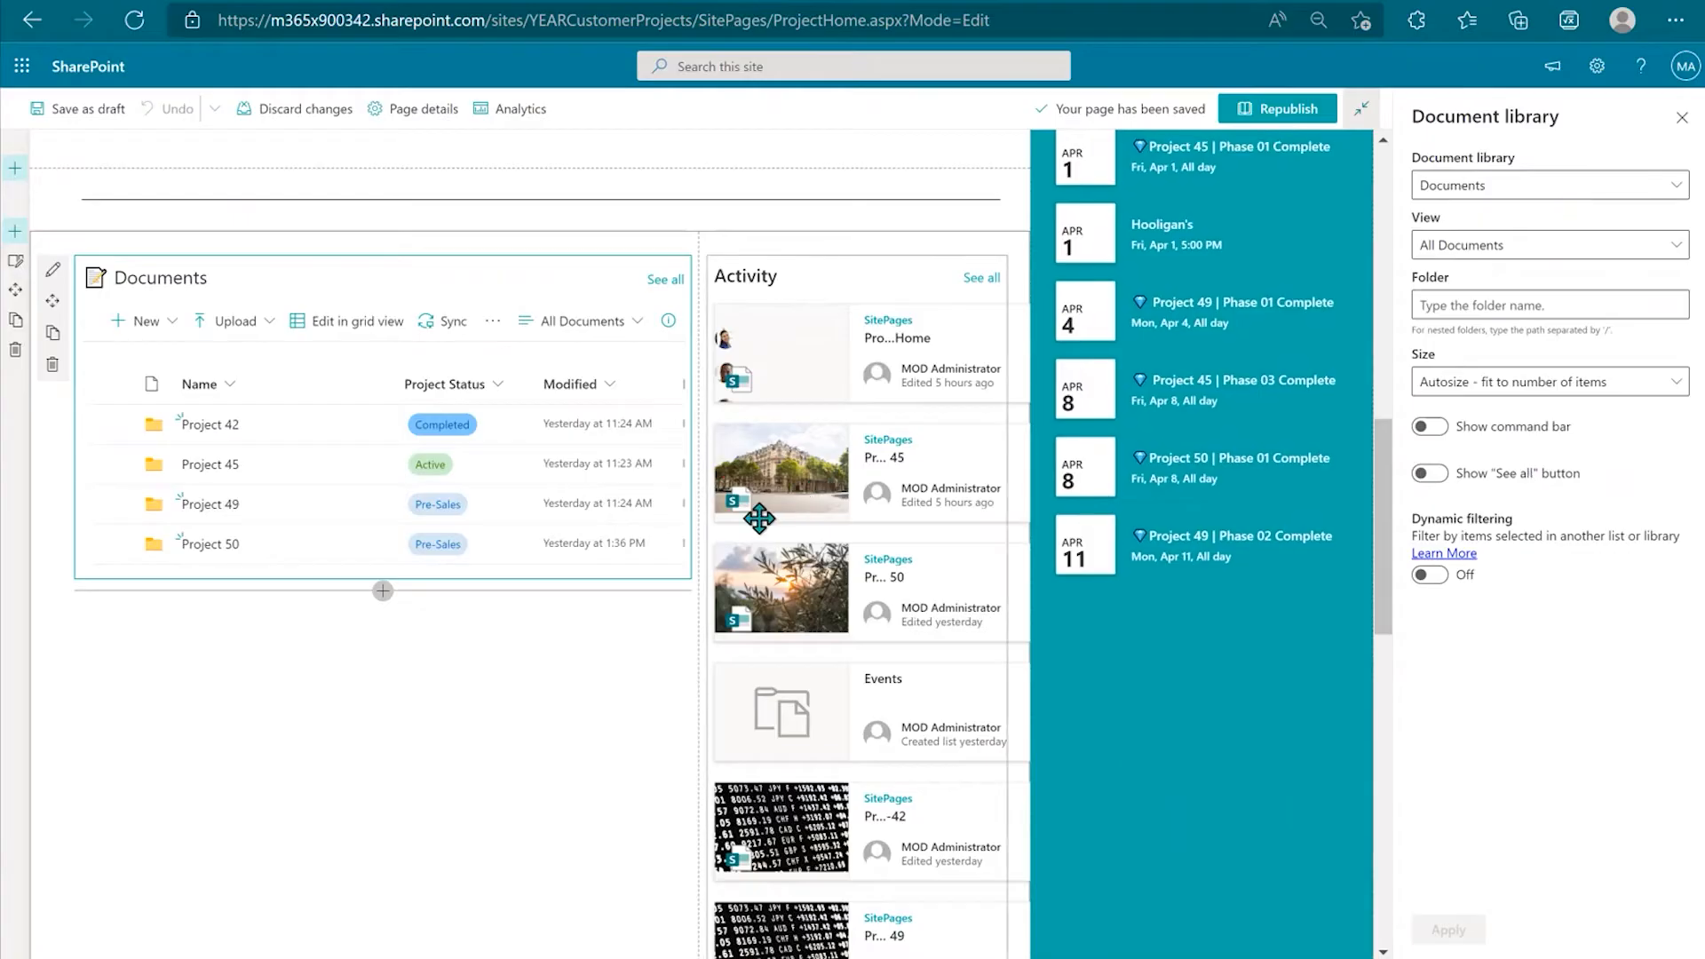
Step: Reselect the Project Status List web part and close its property pane
scroll(760, 520, up, 4)
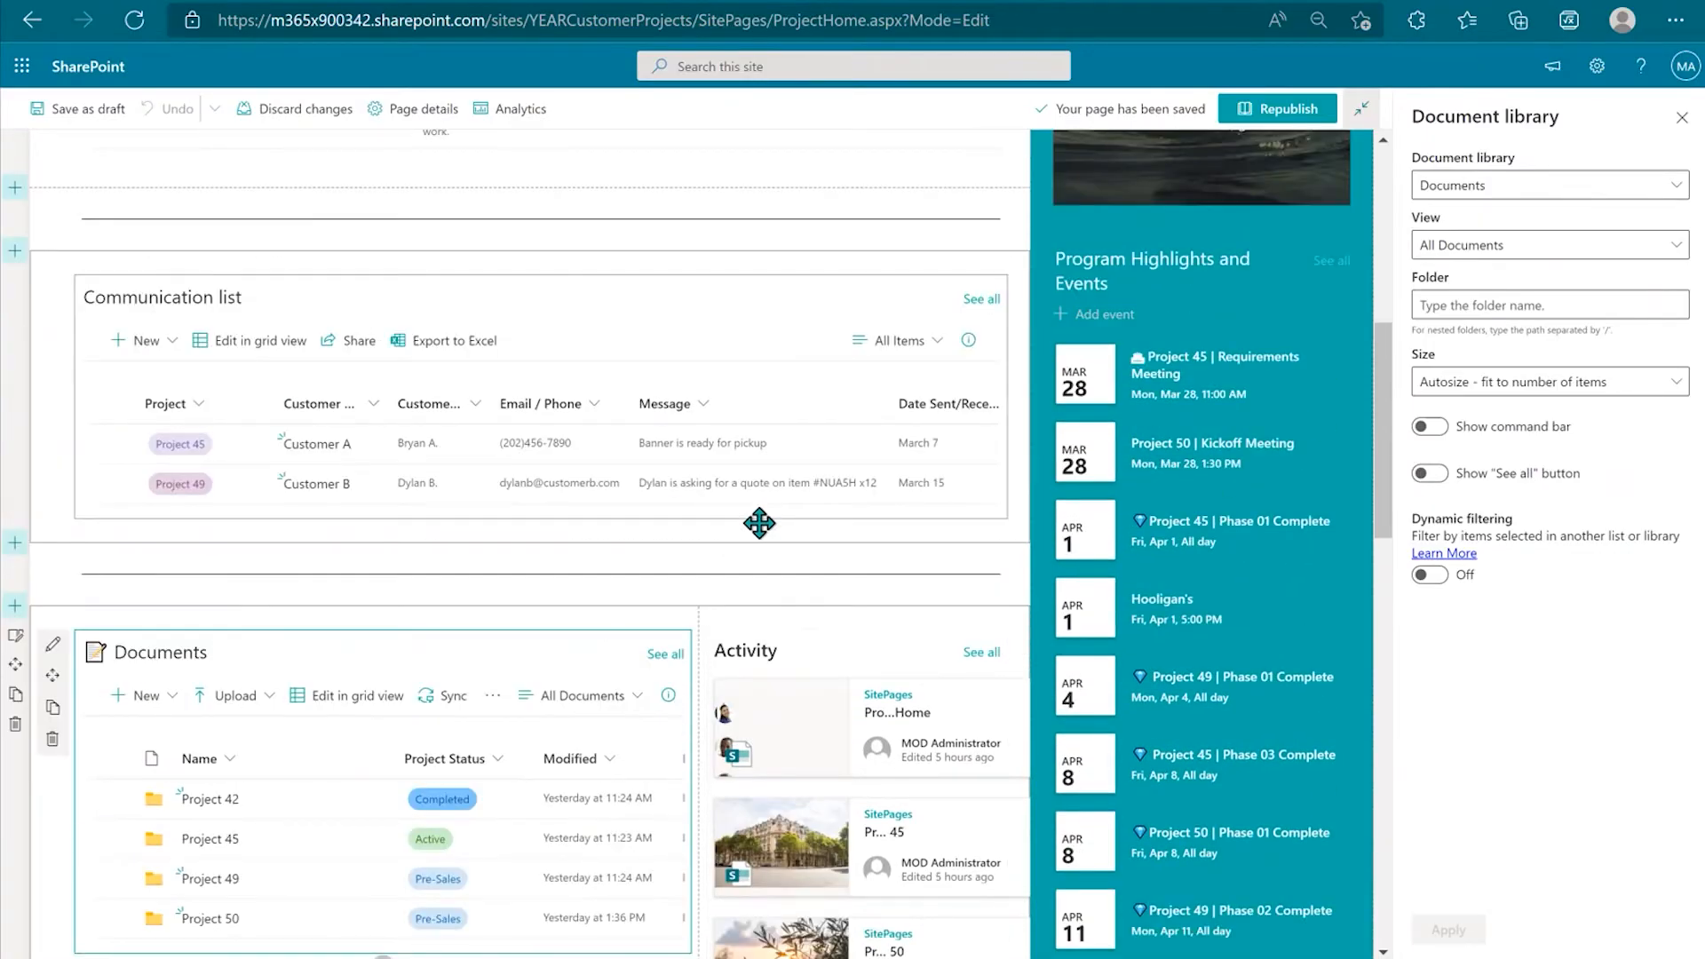
scroll(760, 524, up, 7)
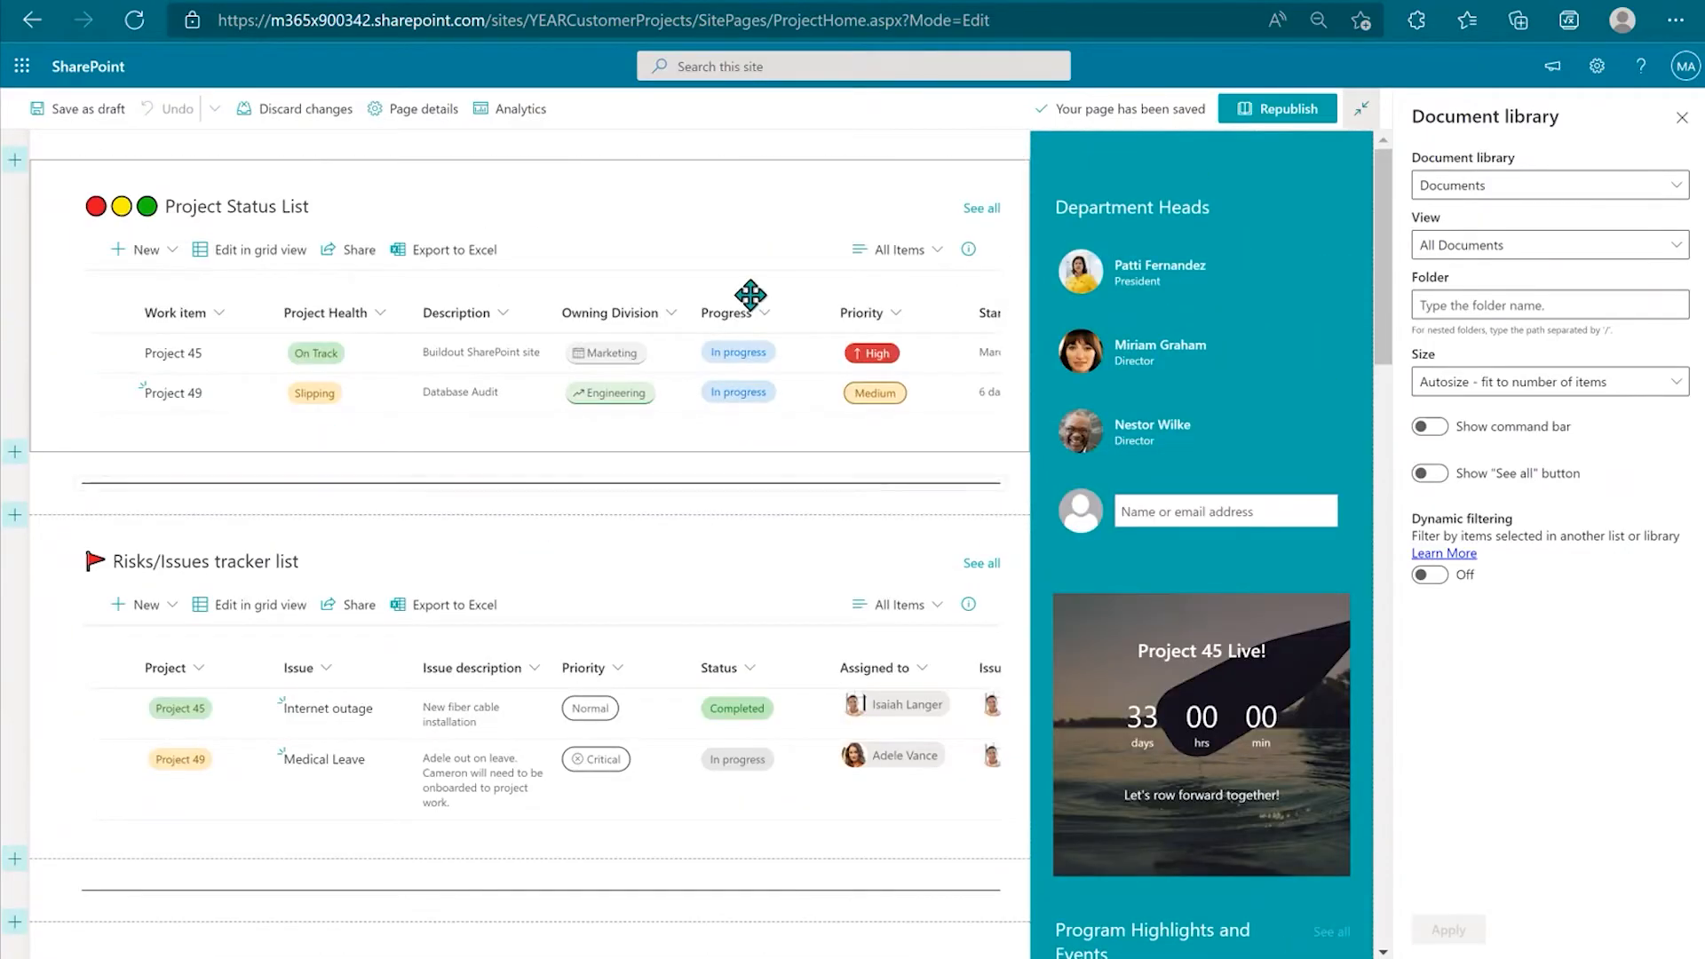
click(533, 211)
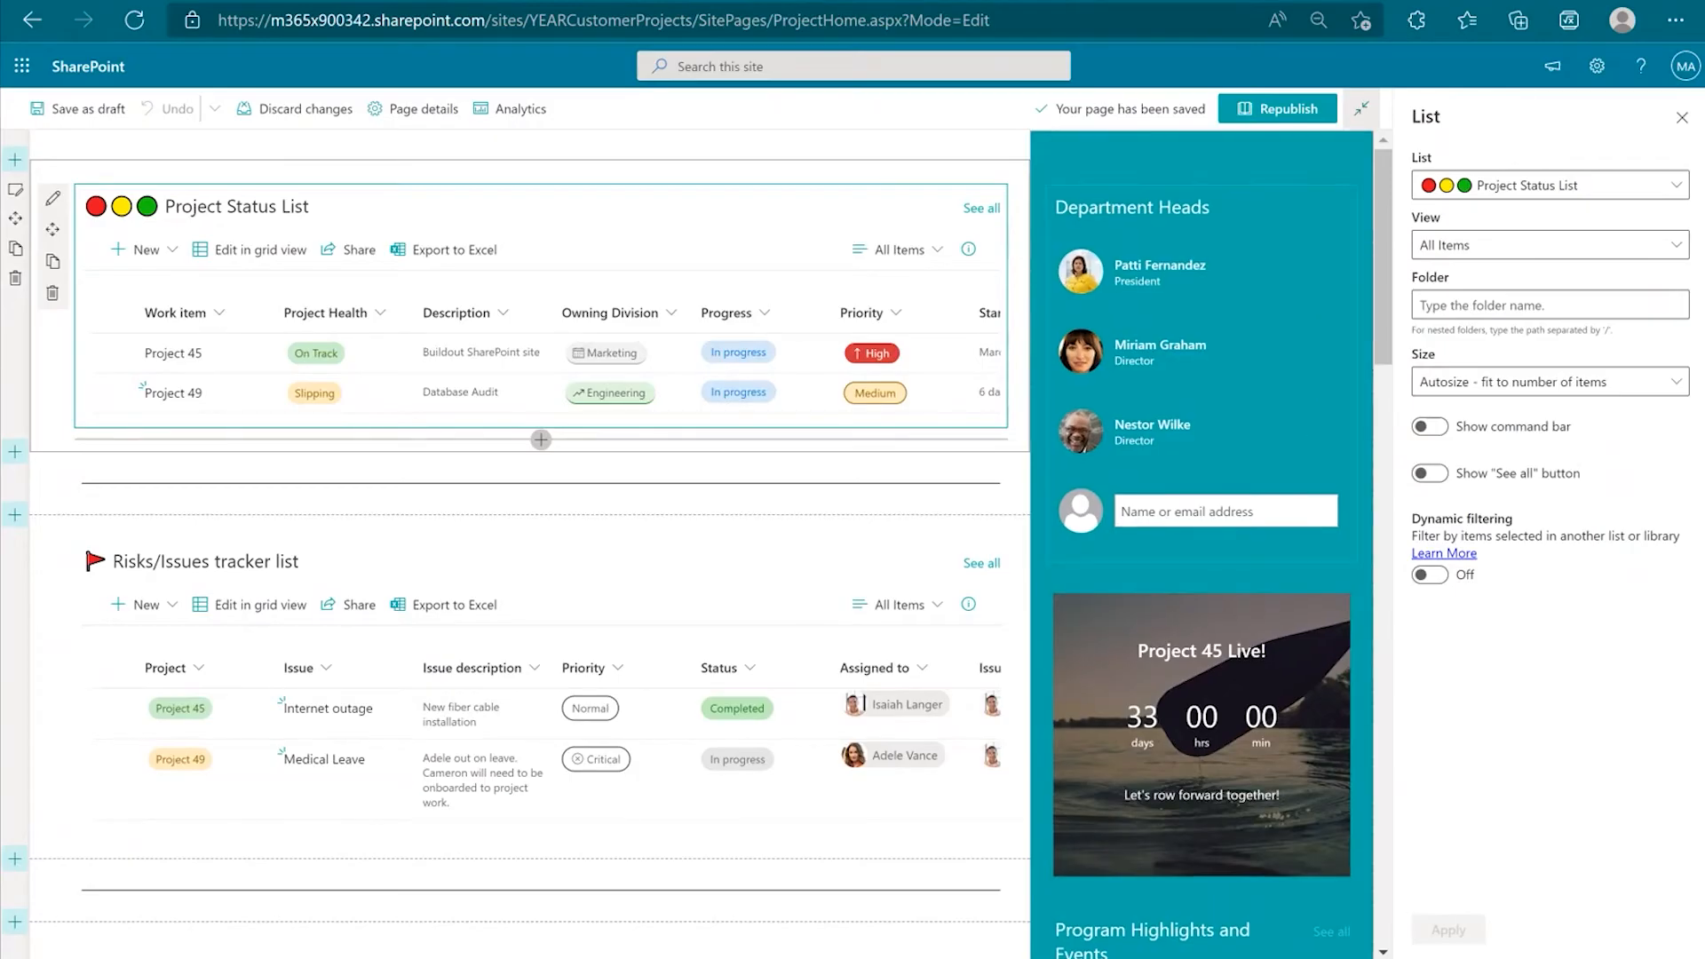
click(1679, 121)
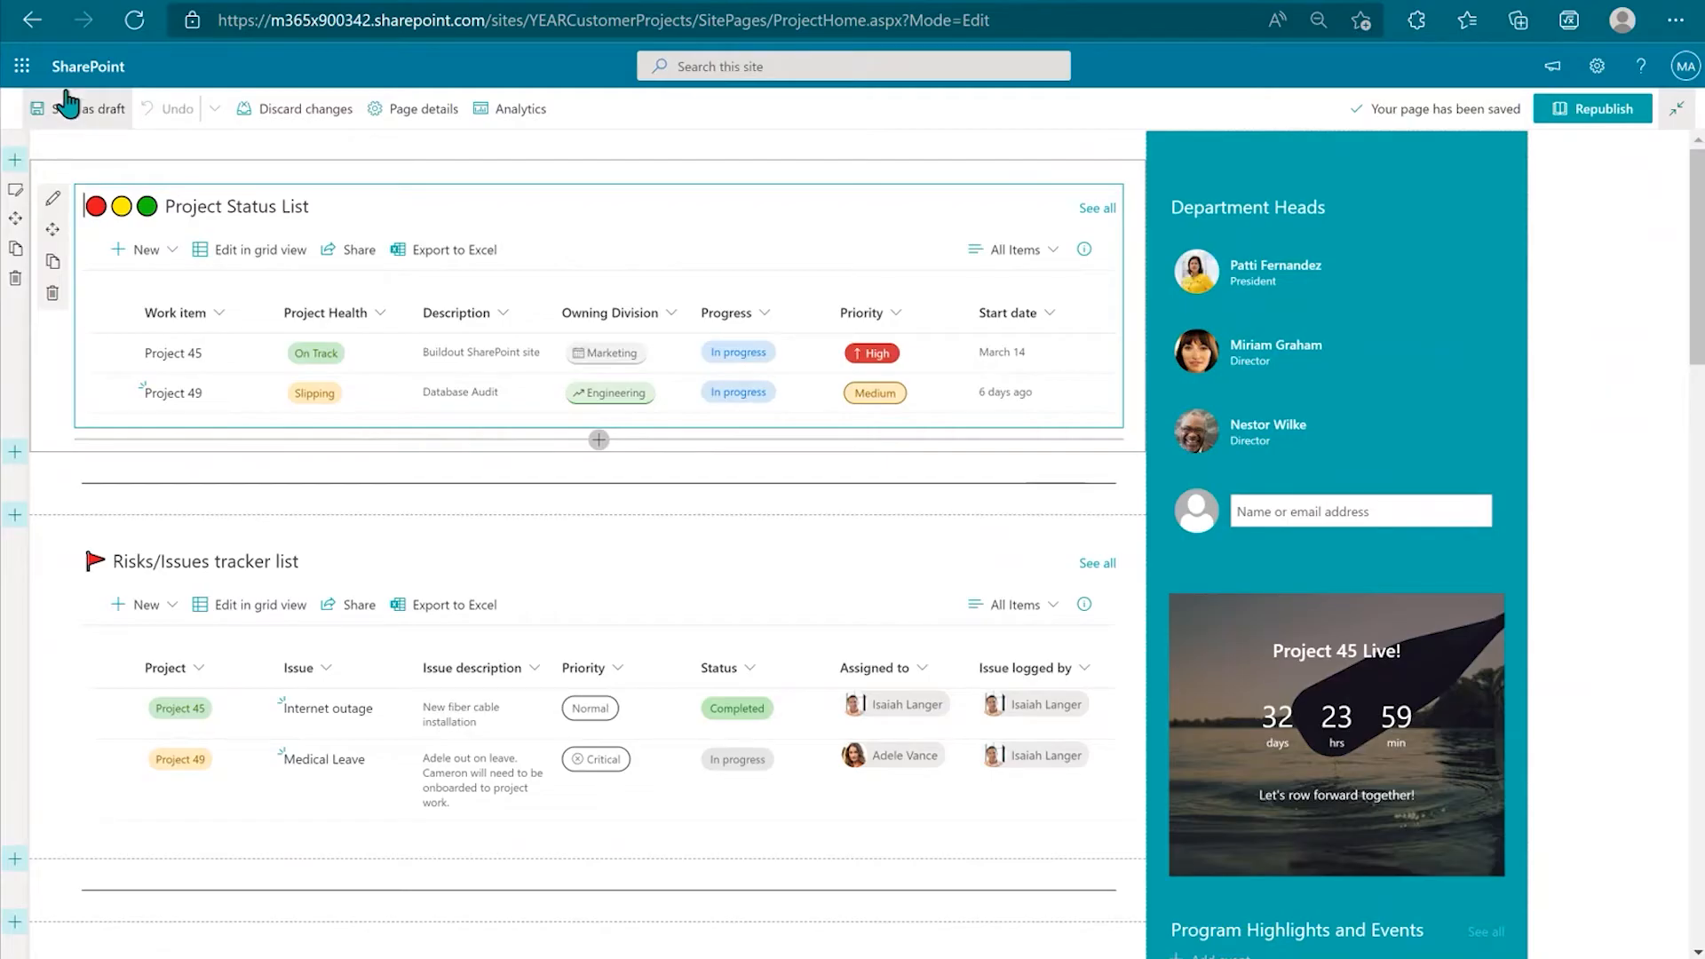
Step: Republish the edited home page and wait for publishing to finish
click(1604, 110)
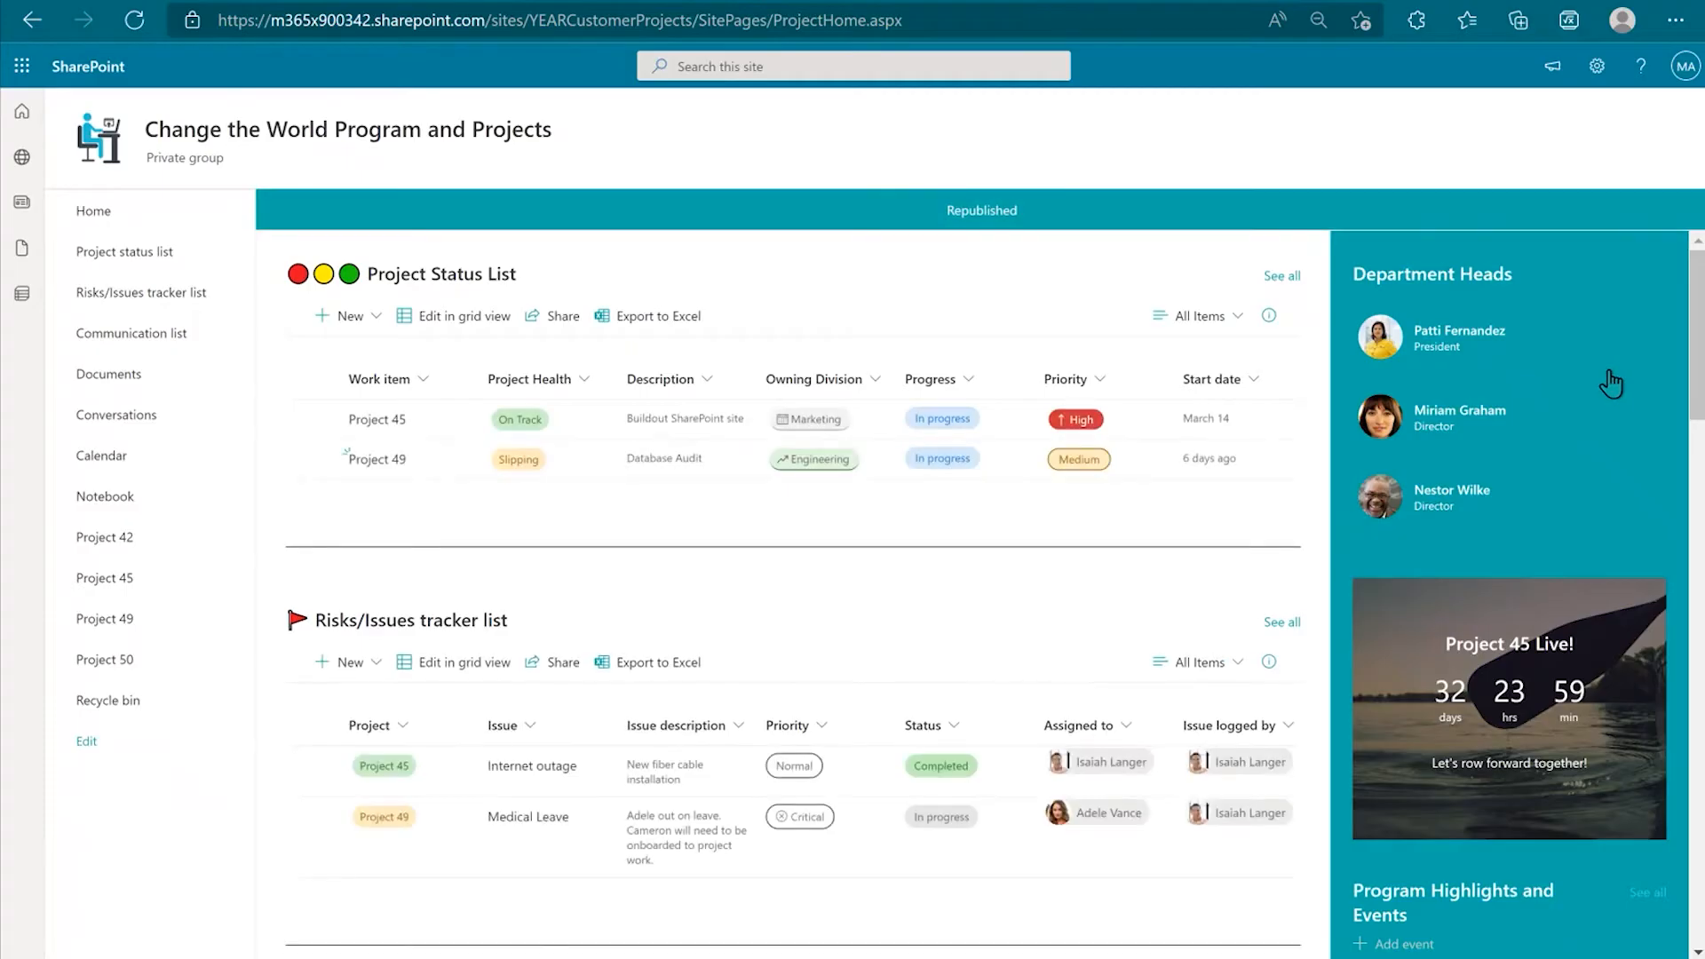
mouse_move(1611, 383)
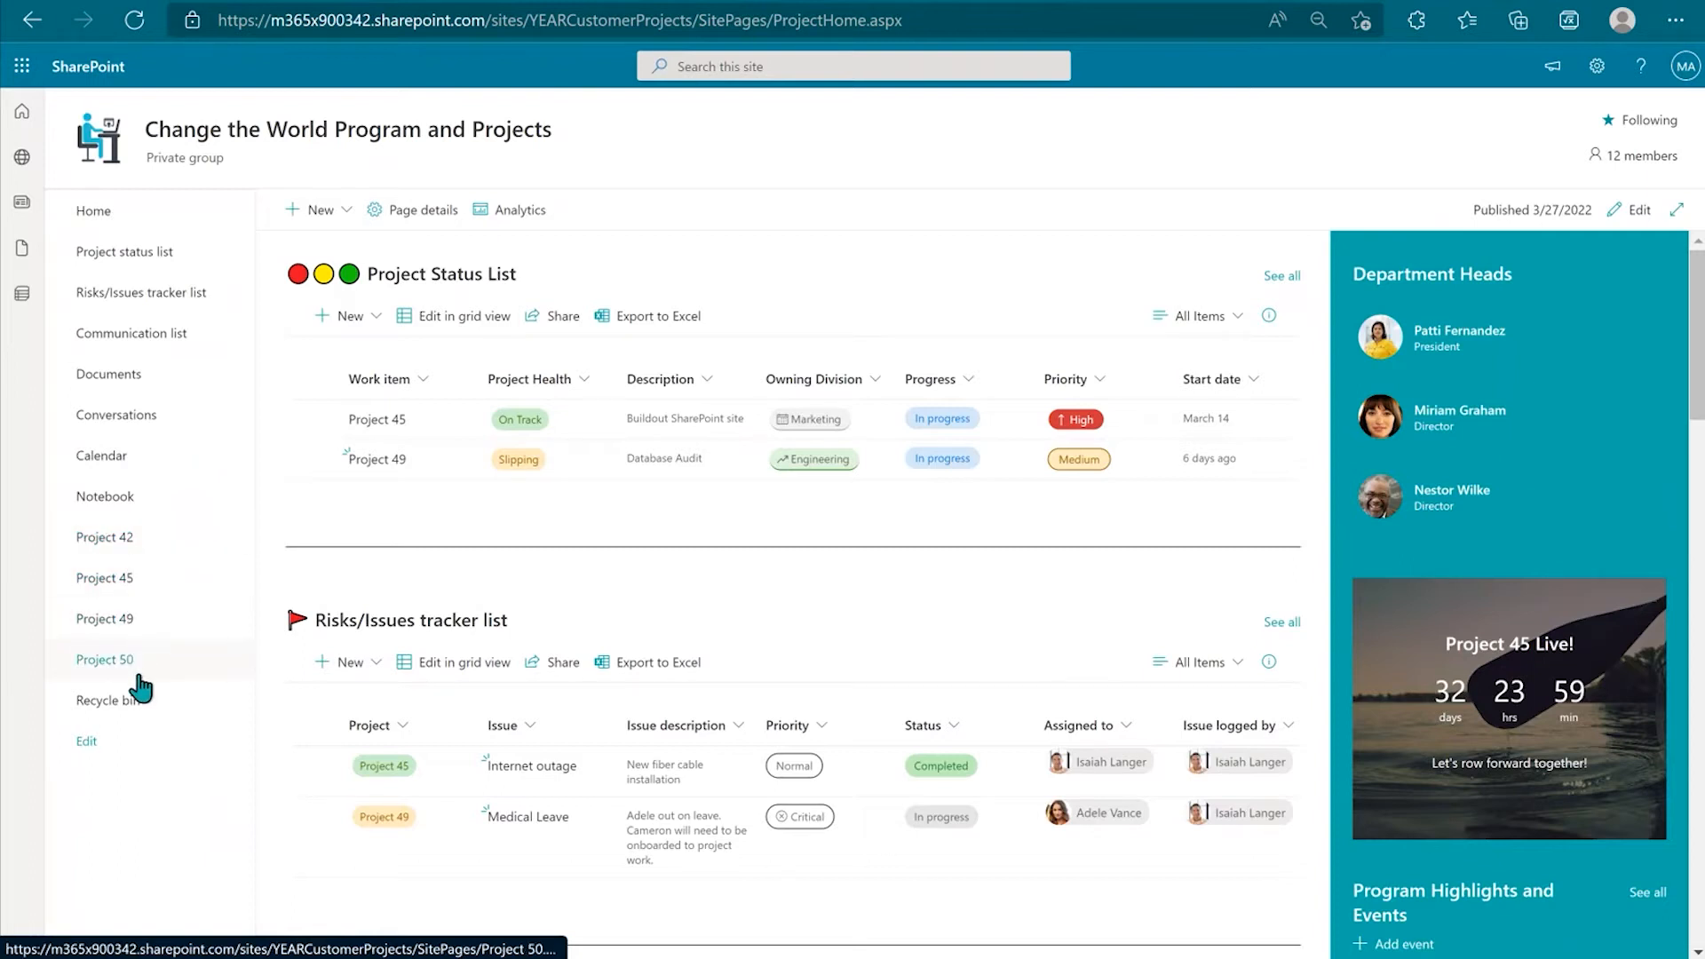
Step: Look over the site's new item types, then open the Project 45 page
click(341, 218)
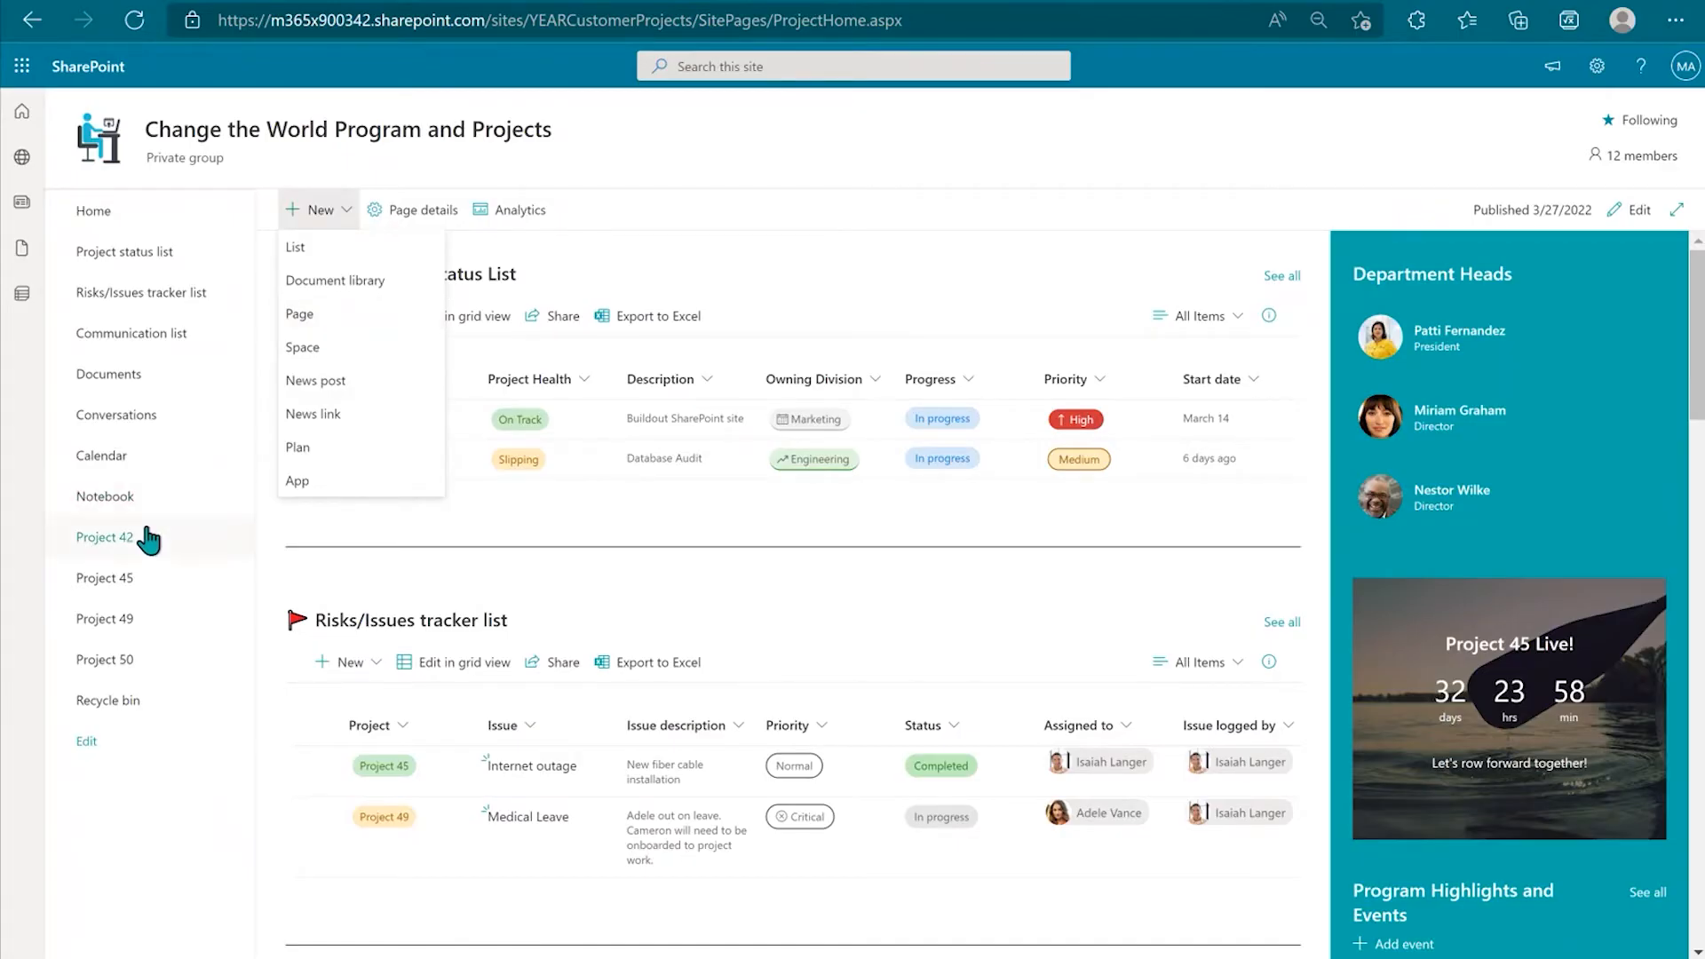
click(160, 797)
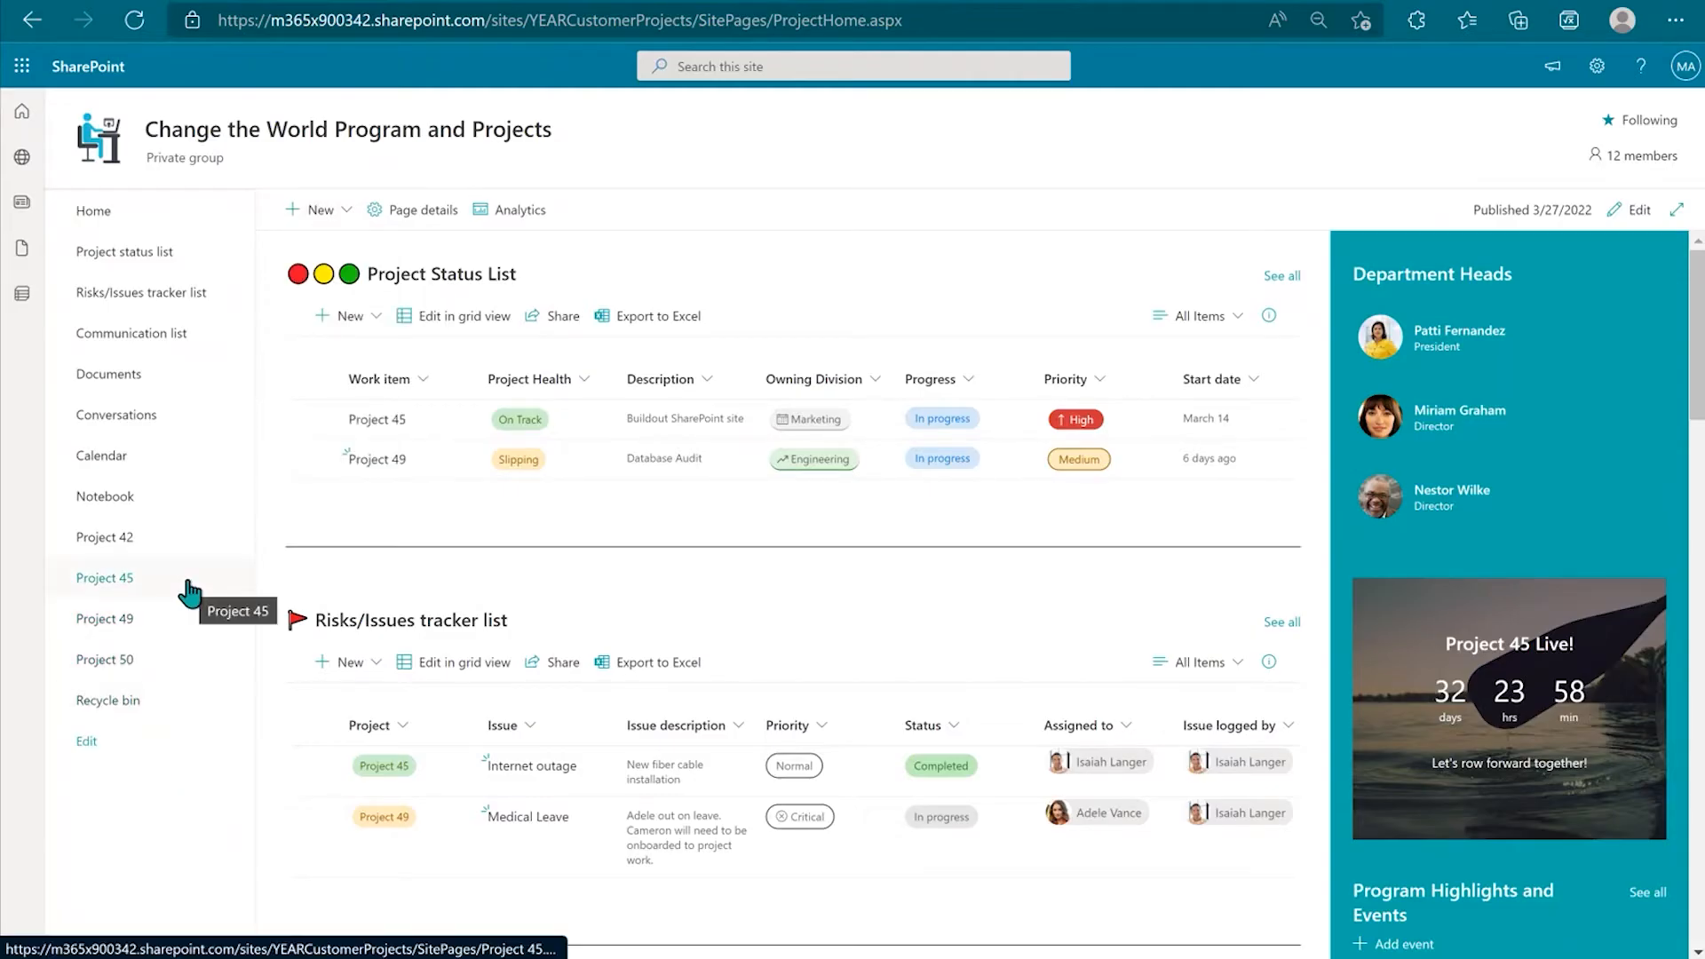
click(142, 587)
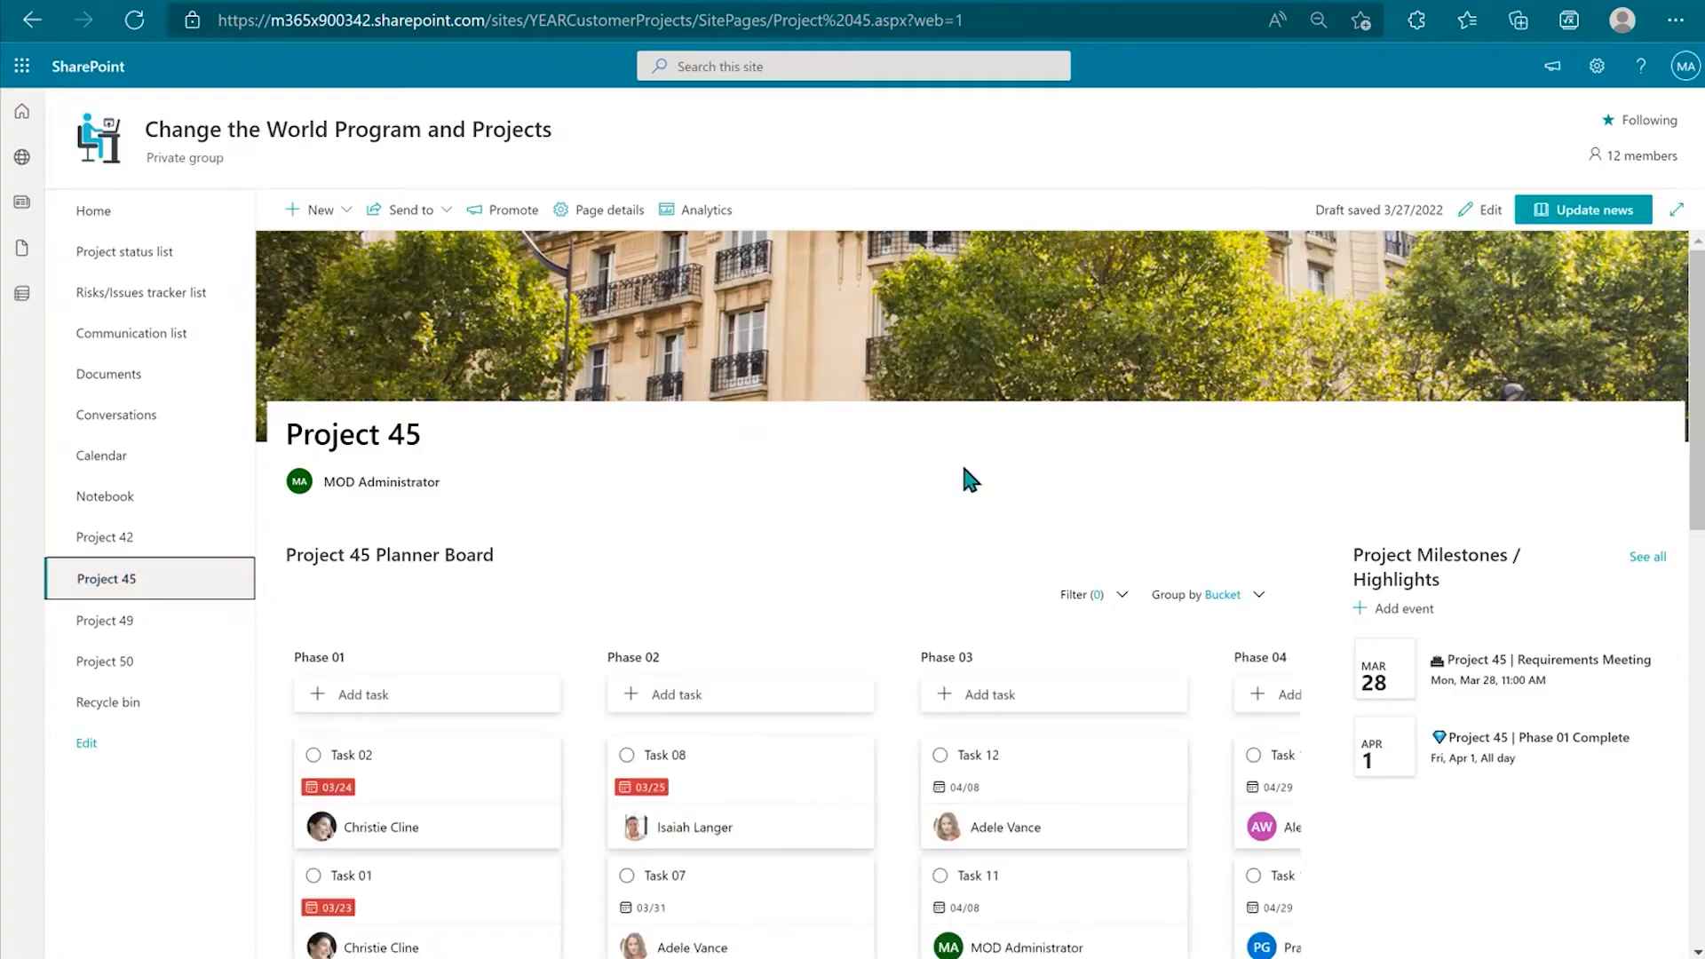
Step: Review the Project 45 page, then return Home and open the Project Status List
scroll(961, 460, down, 3)
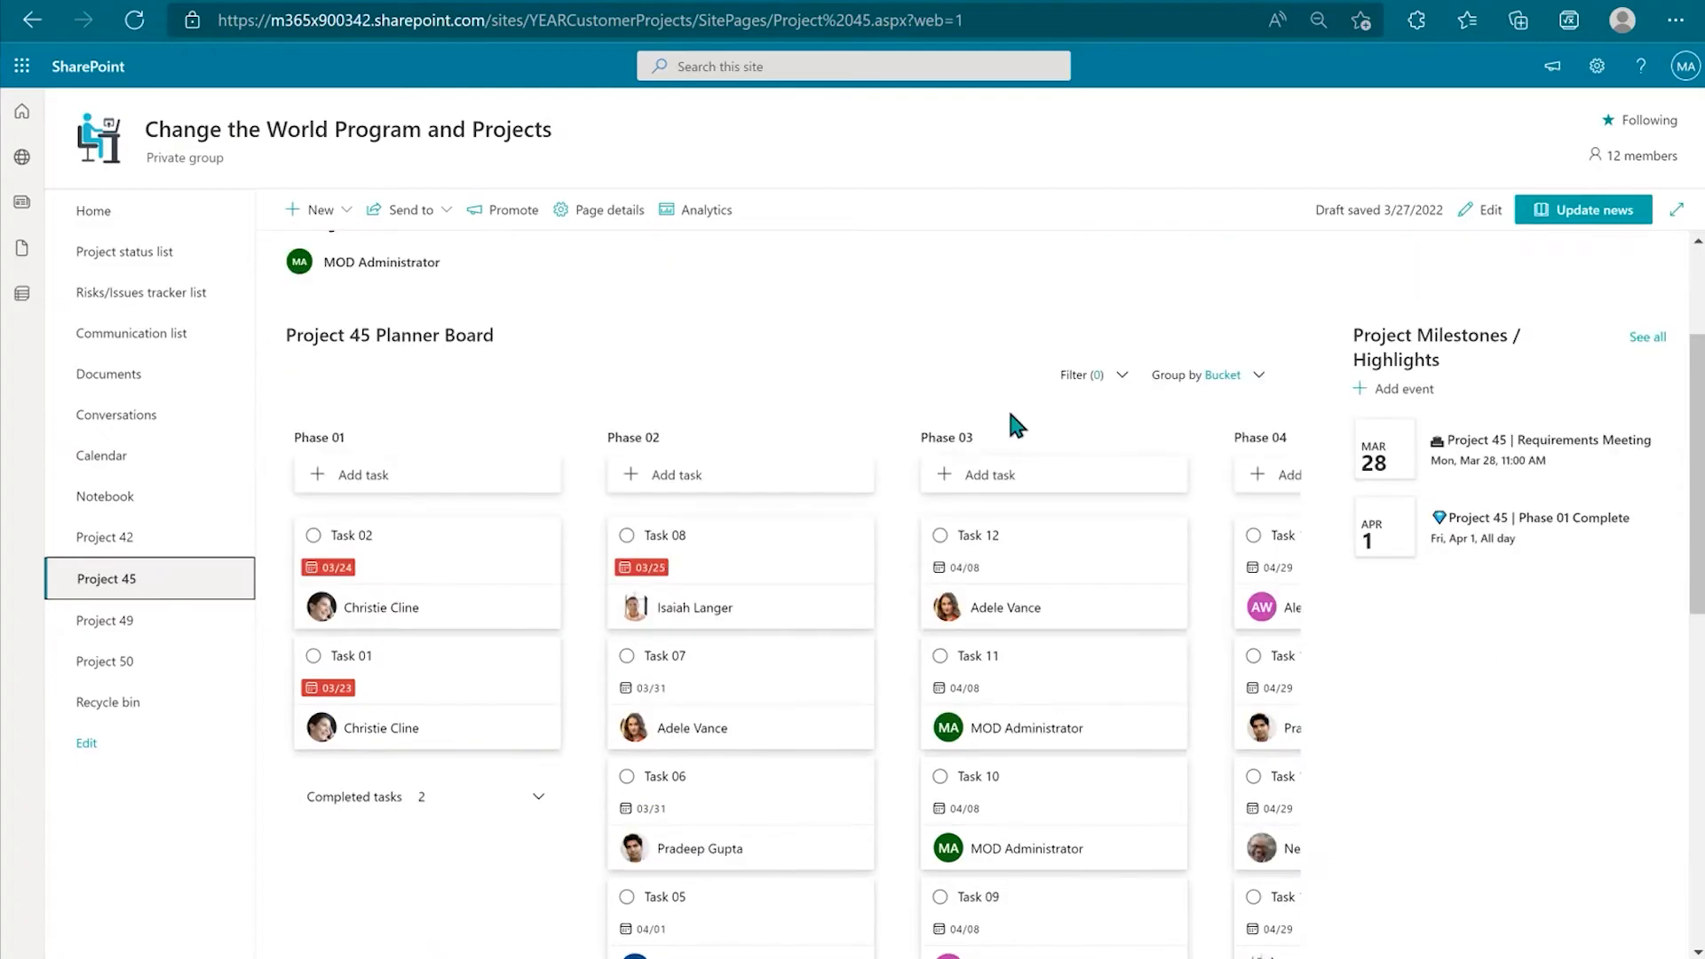
scroll(850, 393, up, 1)
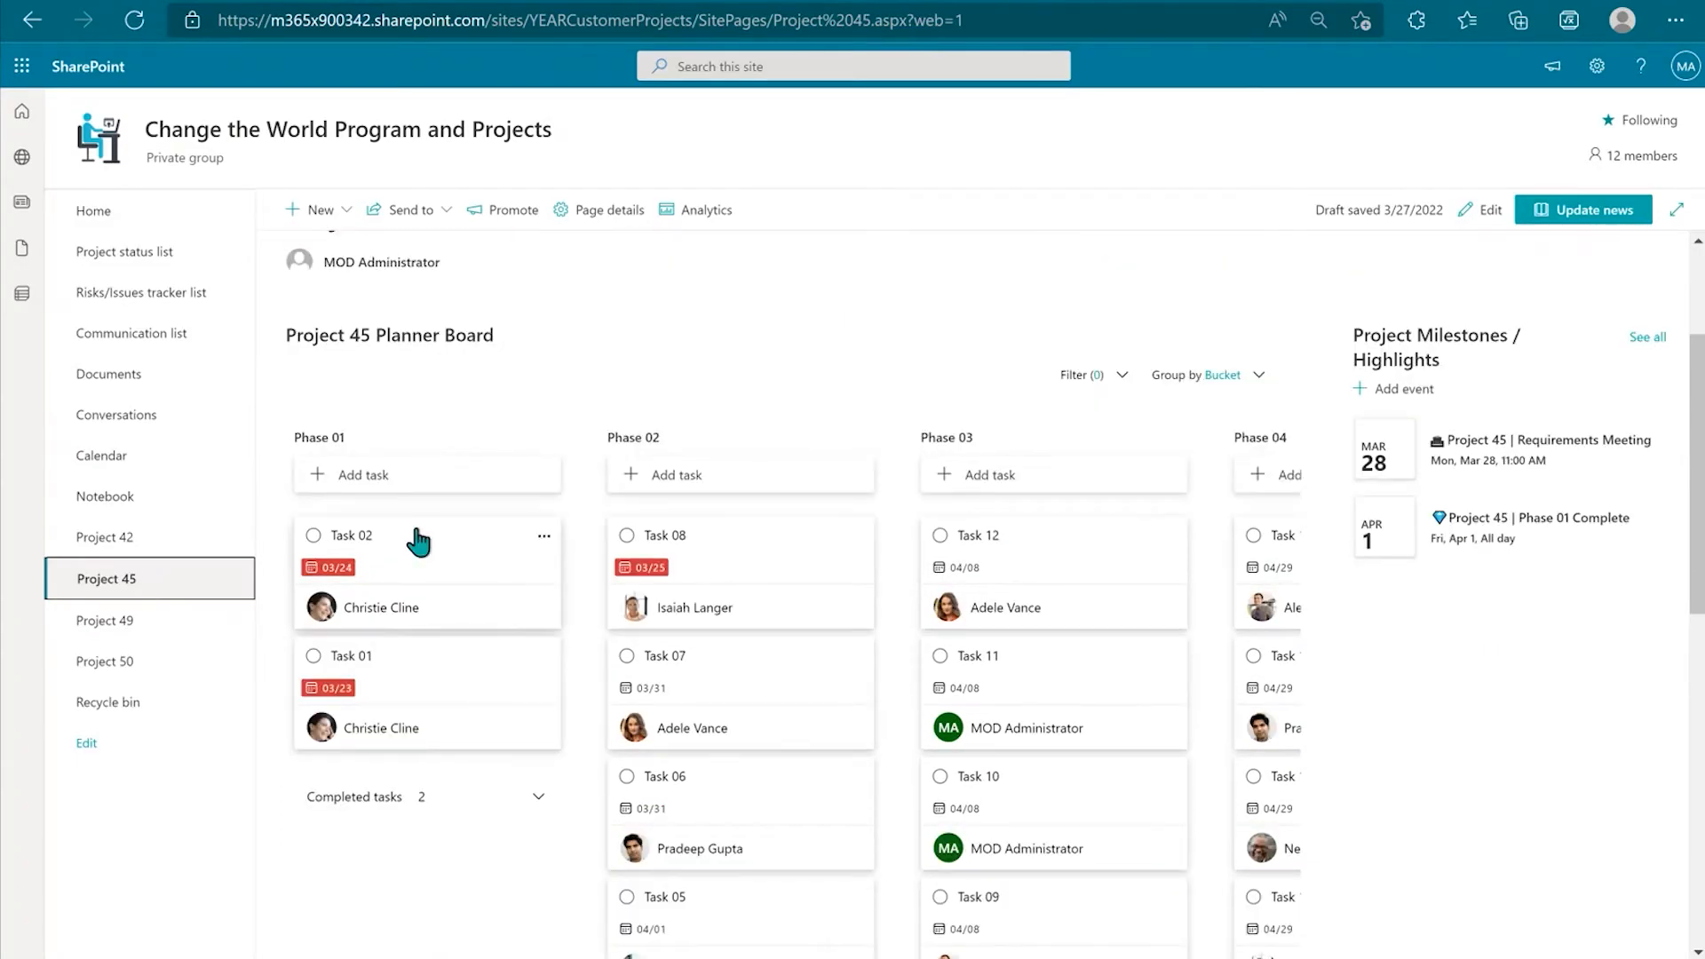
scroll(973, 531, down, 1)
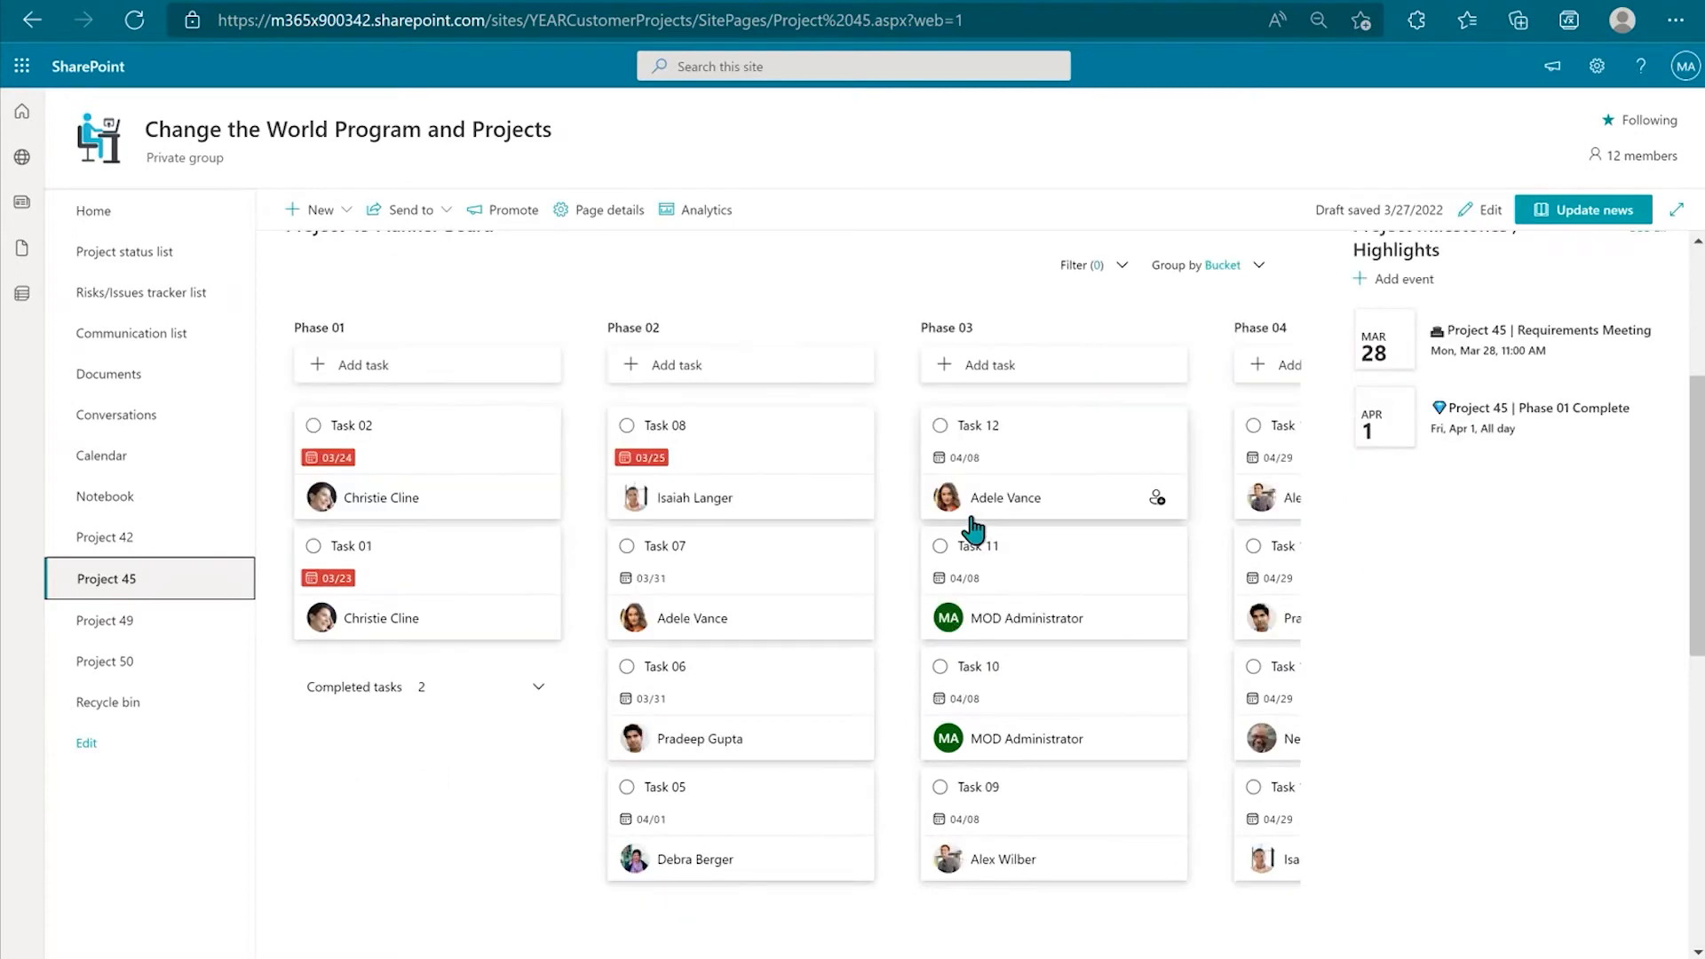
scroll(974, 530, down, 5)
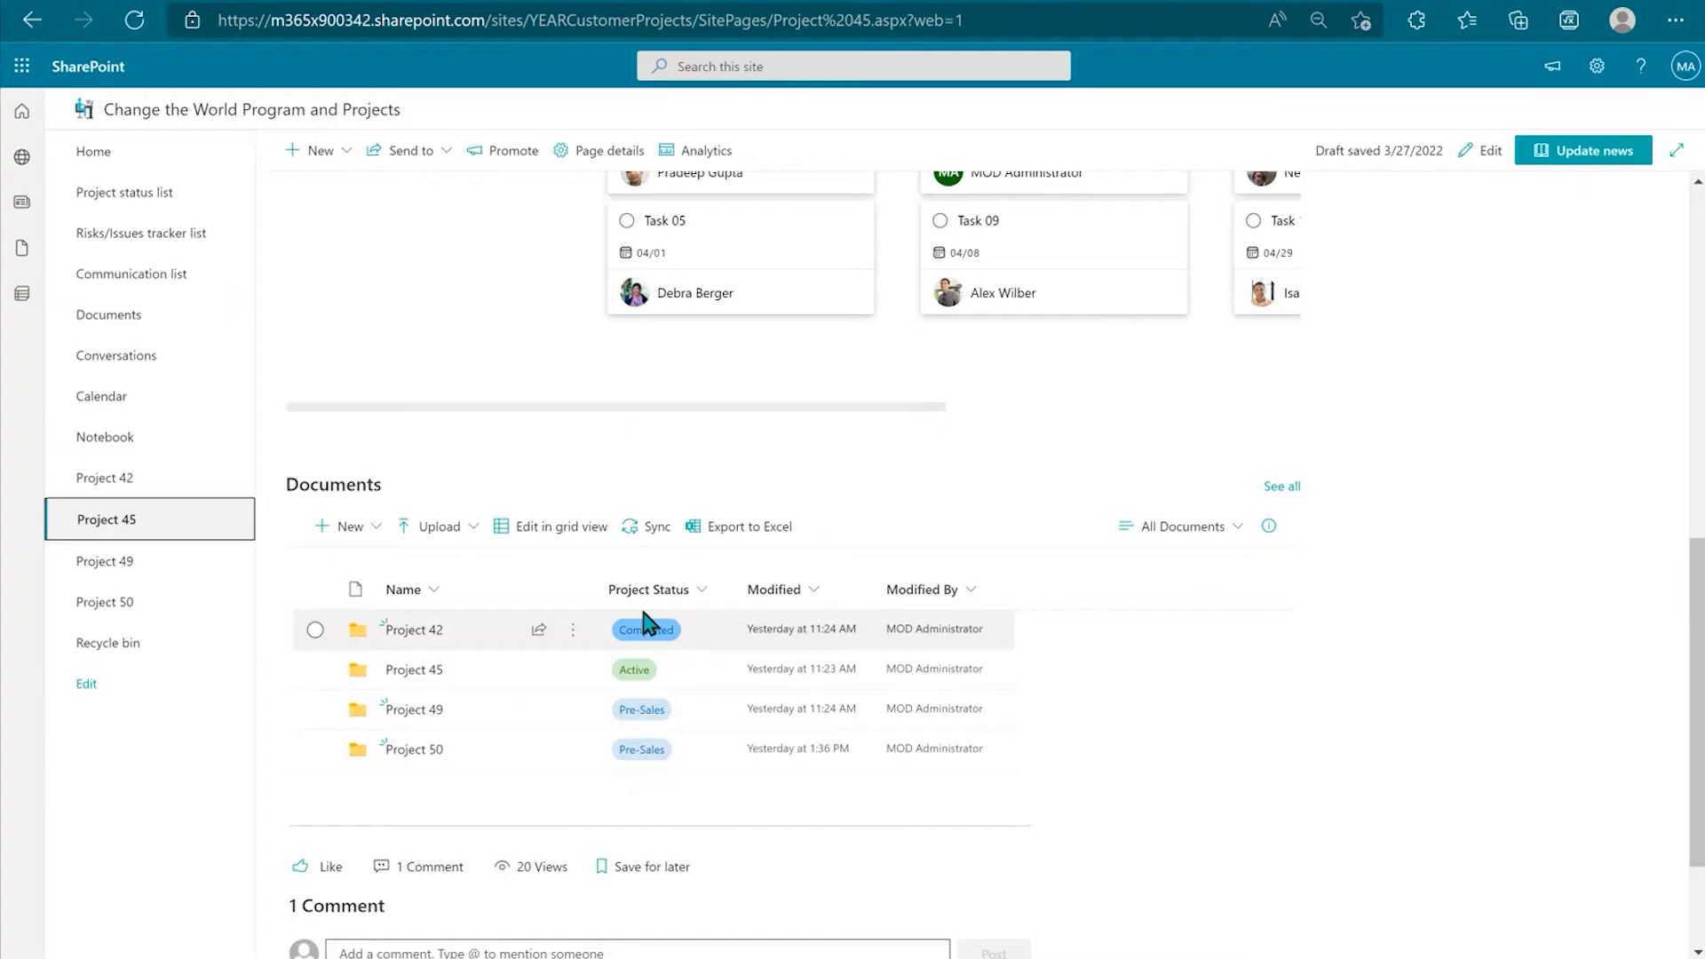
scroll(1035, 617, up, 7)
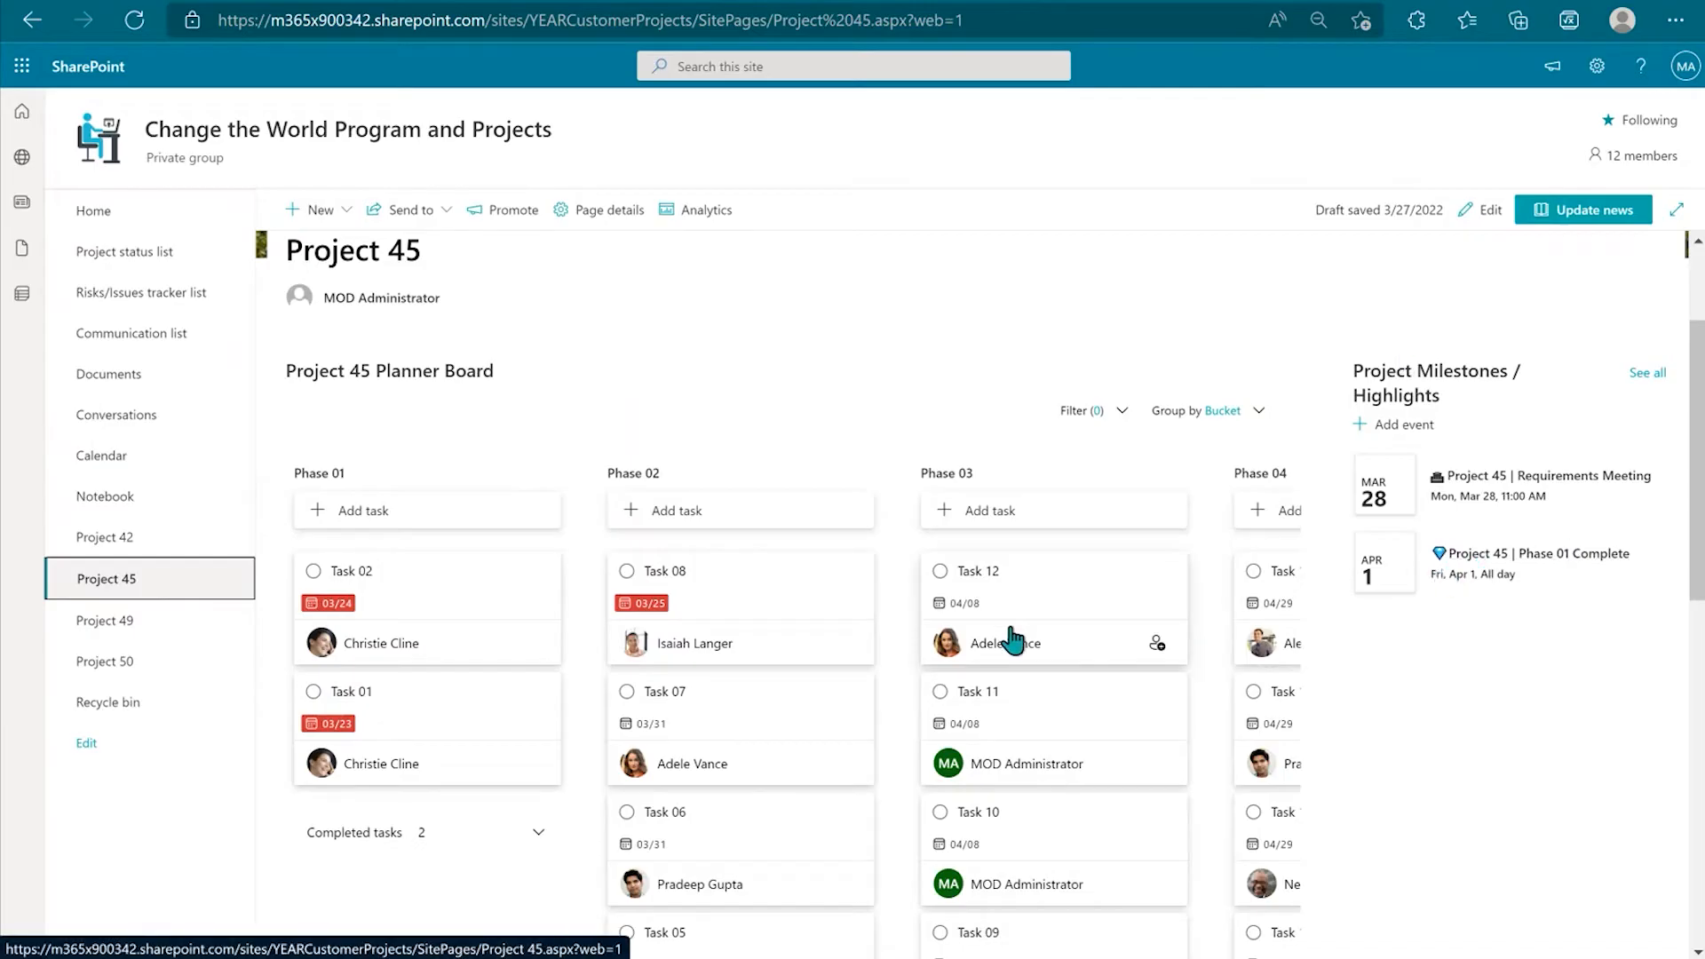
scroll(1012, 640, down, 2)
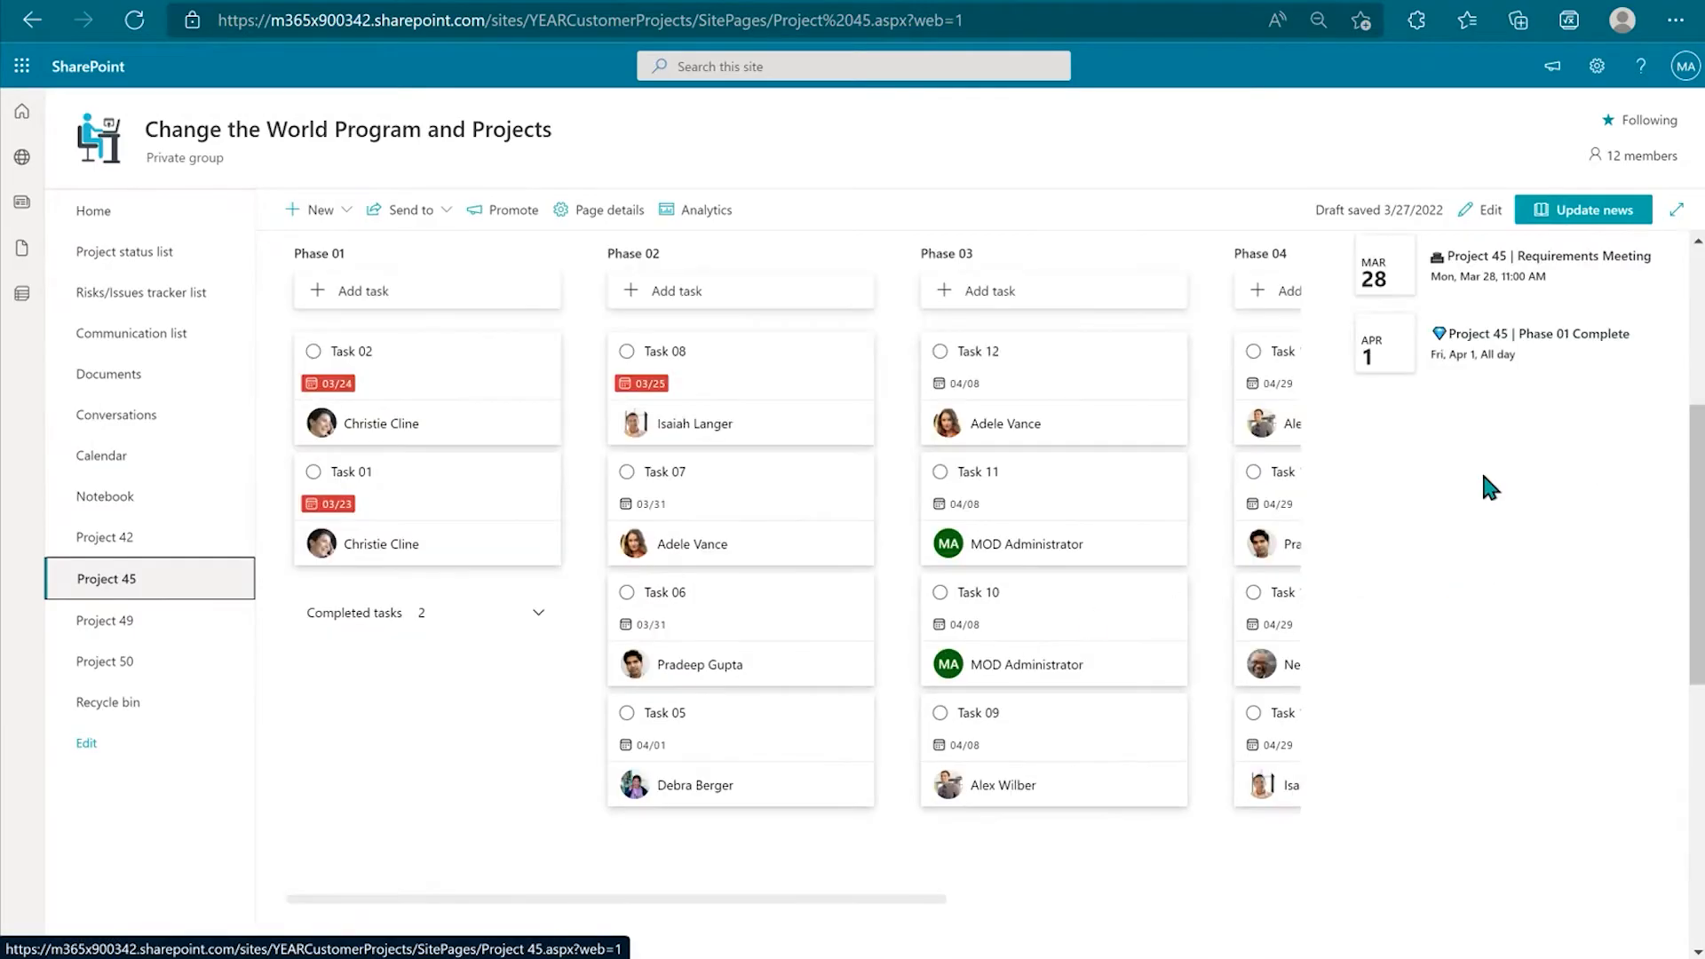
scroll(675, 515, down, 4)
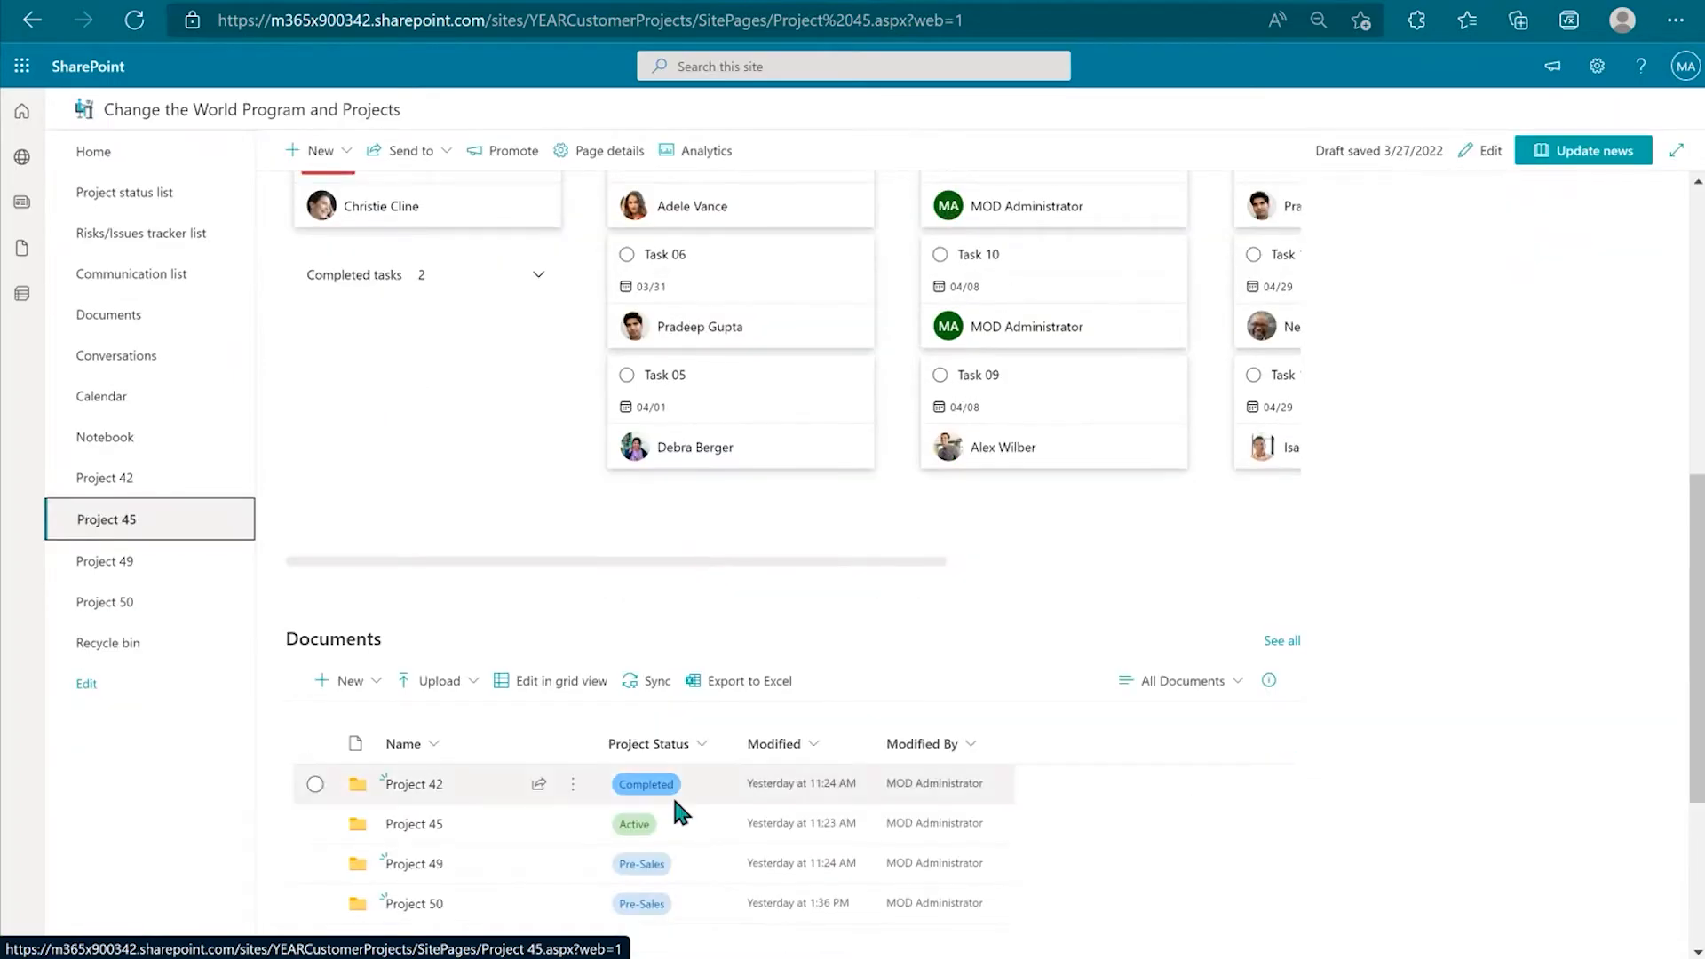
scroll(1080, 358, up, 3)
scroll(1081, 358, up, 5)
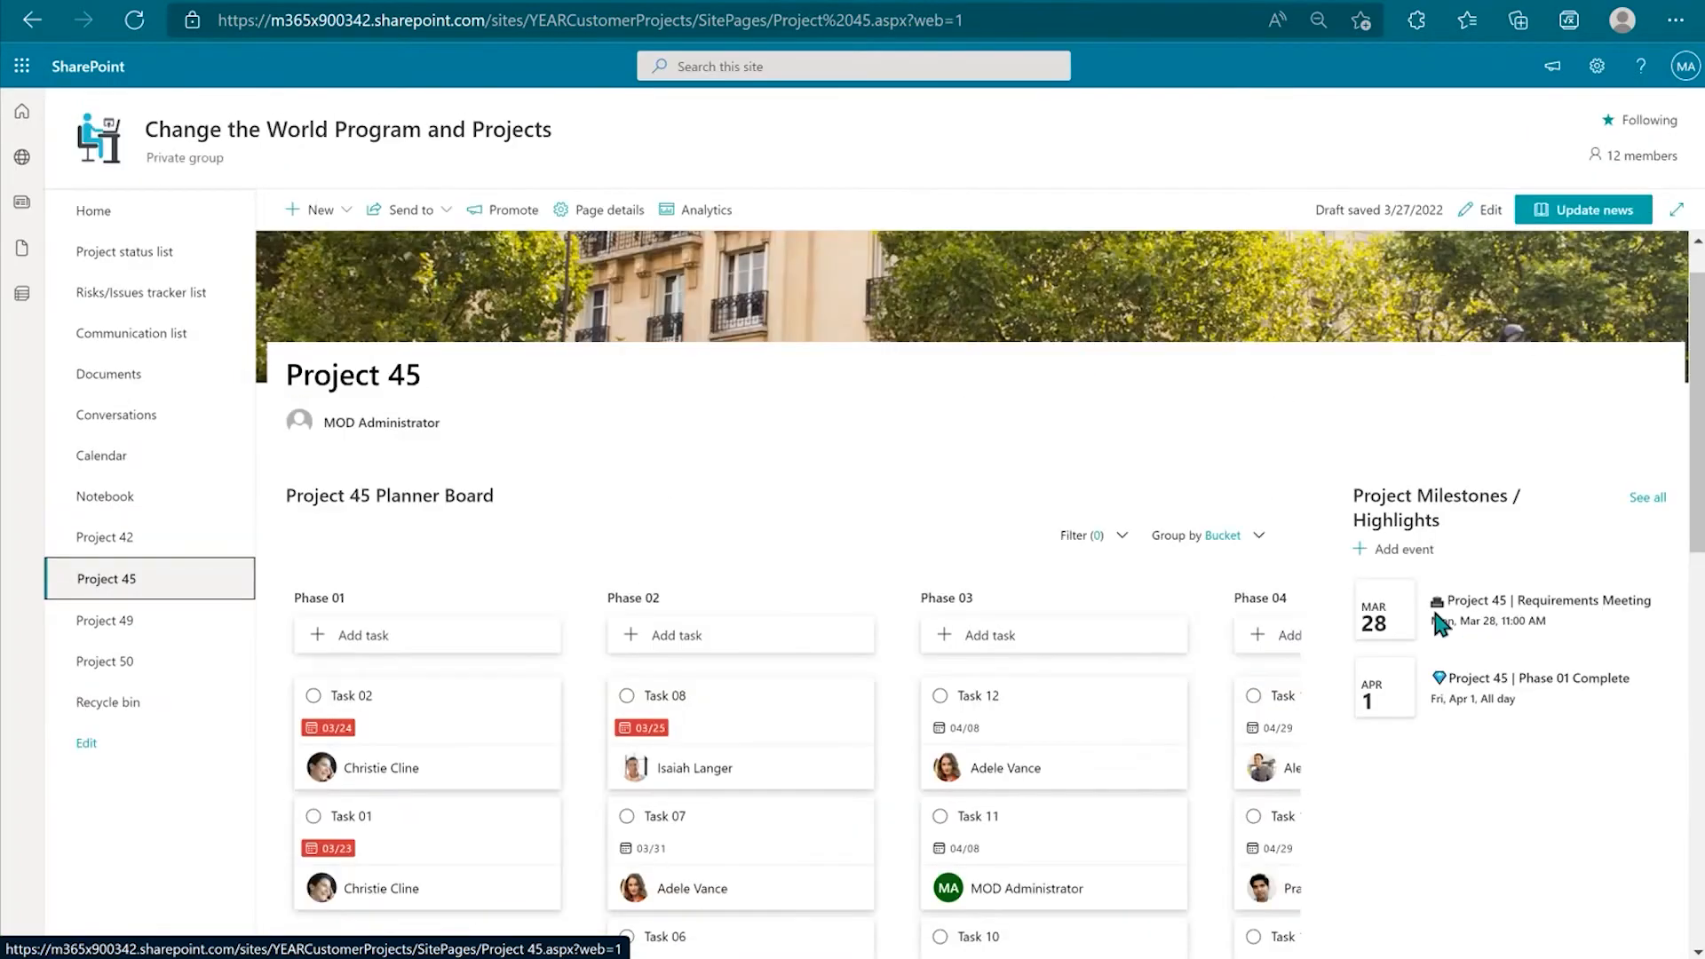
click(82, 211)
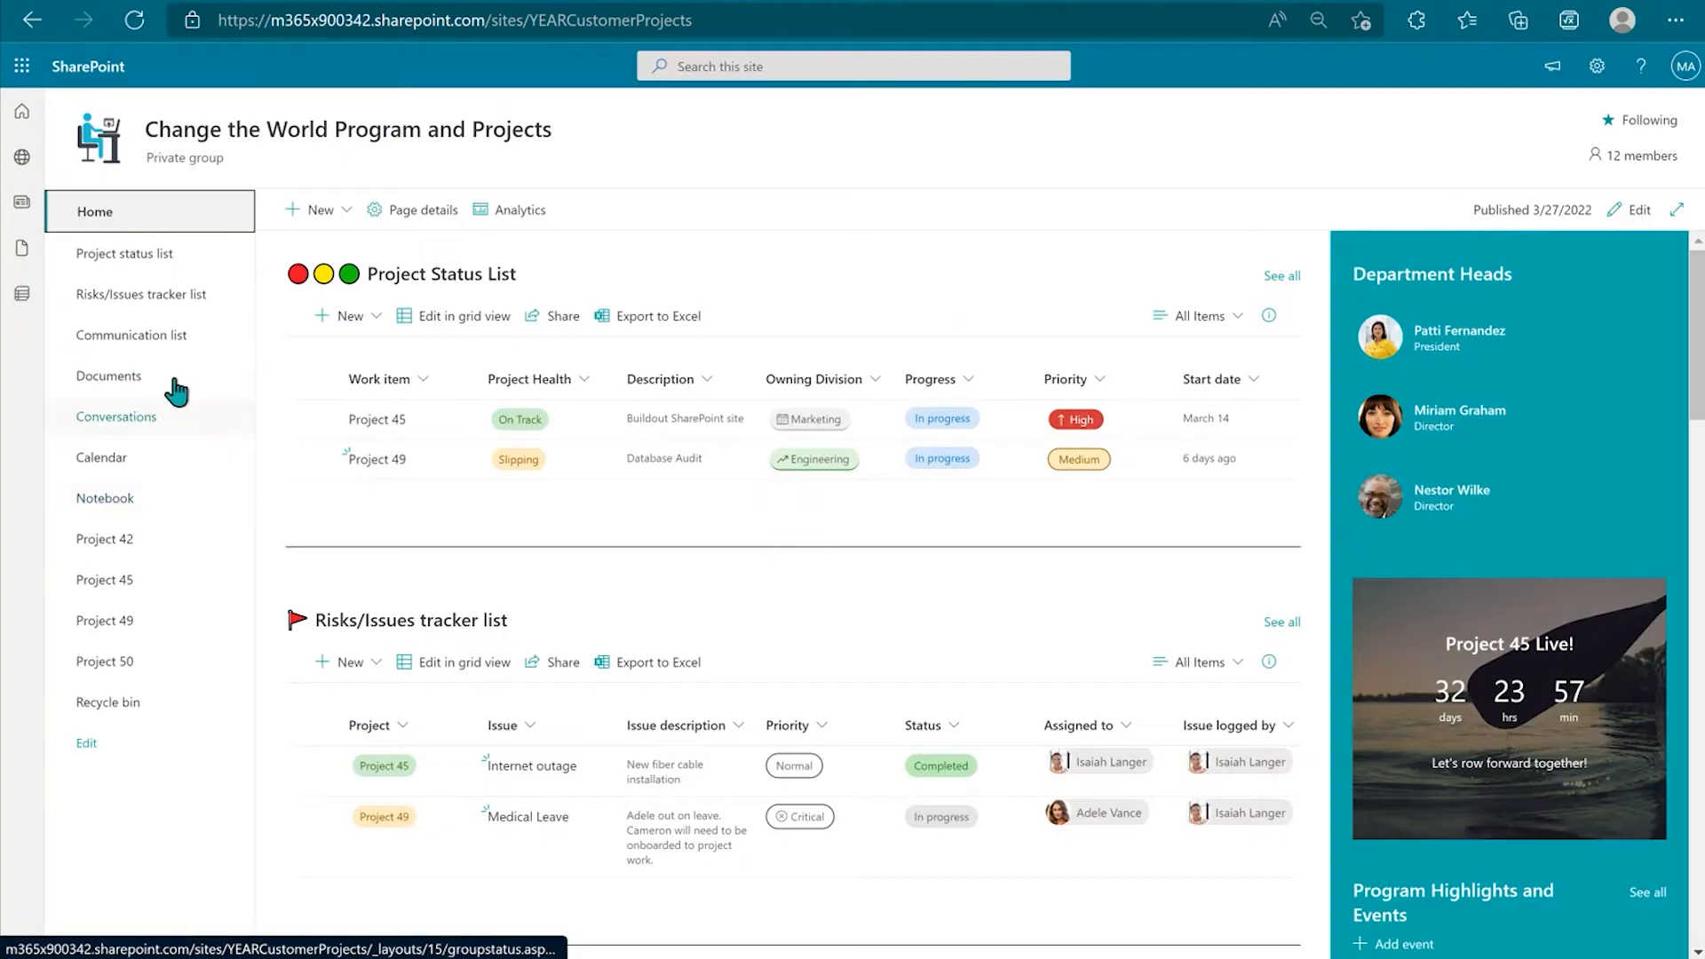
click(147, 268)
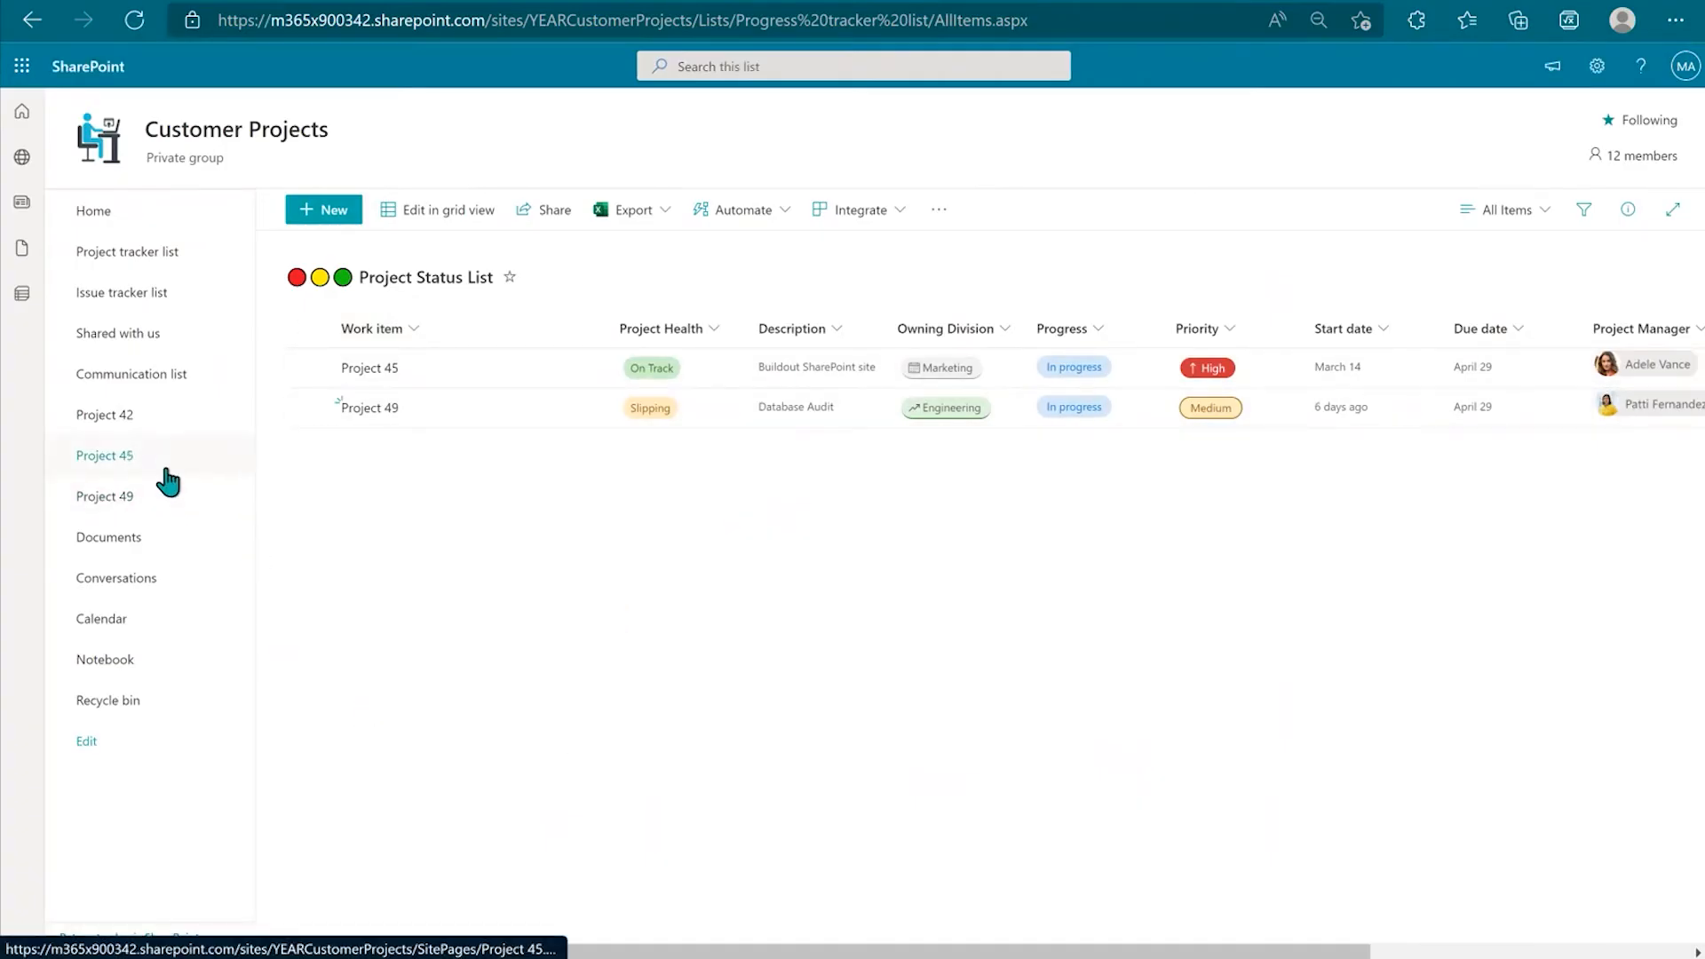
Step: Open the Issue tracker list from the left navigation, then go back to the site Home page
click(156, 297)
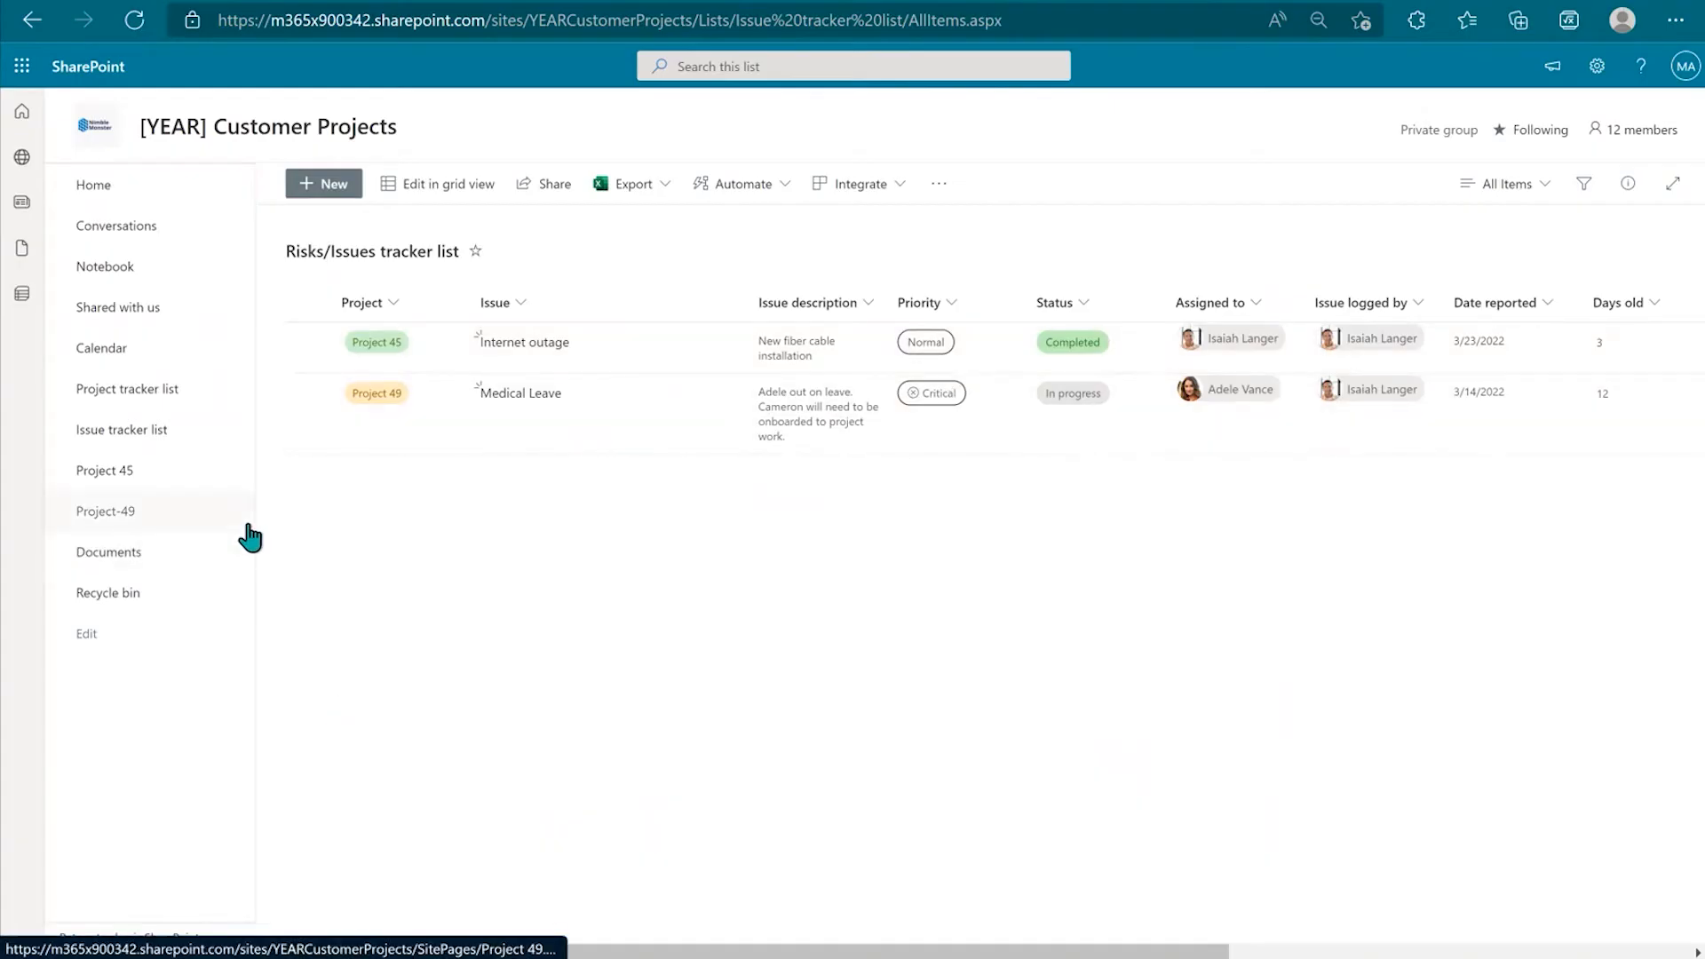
click(108, 206)
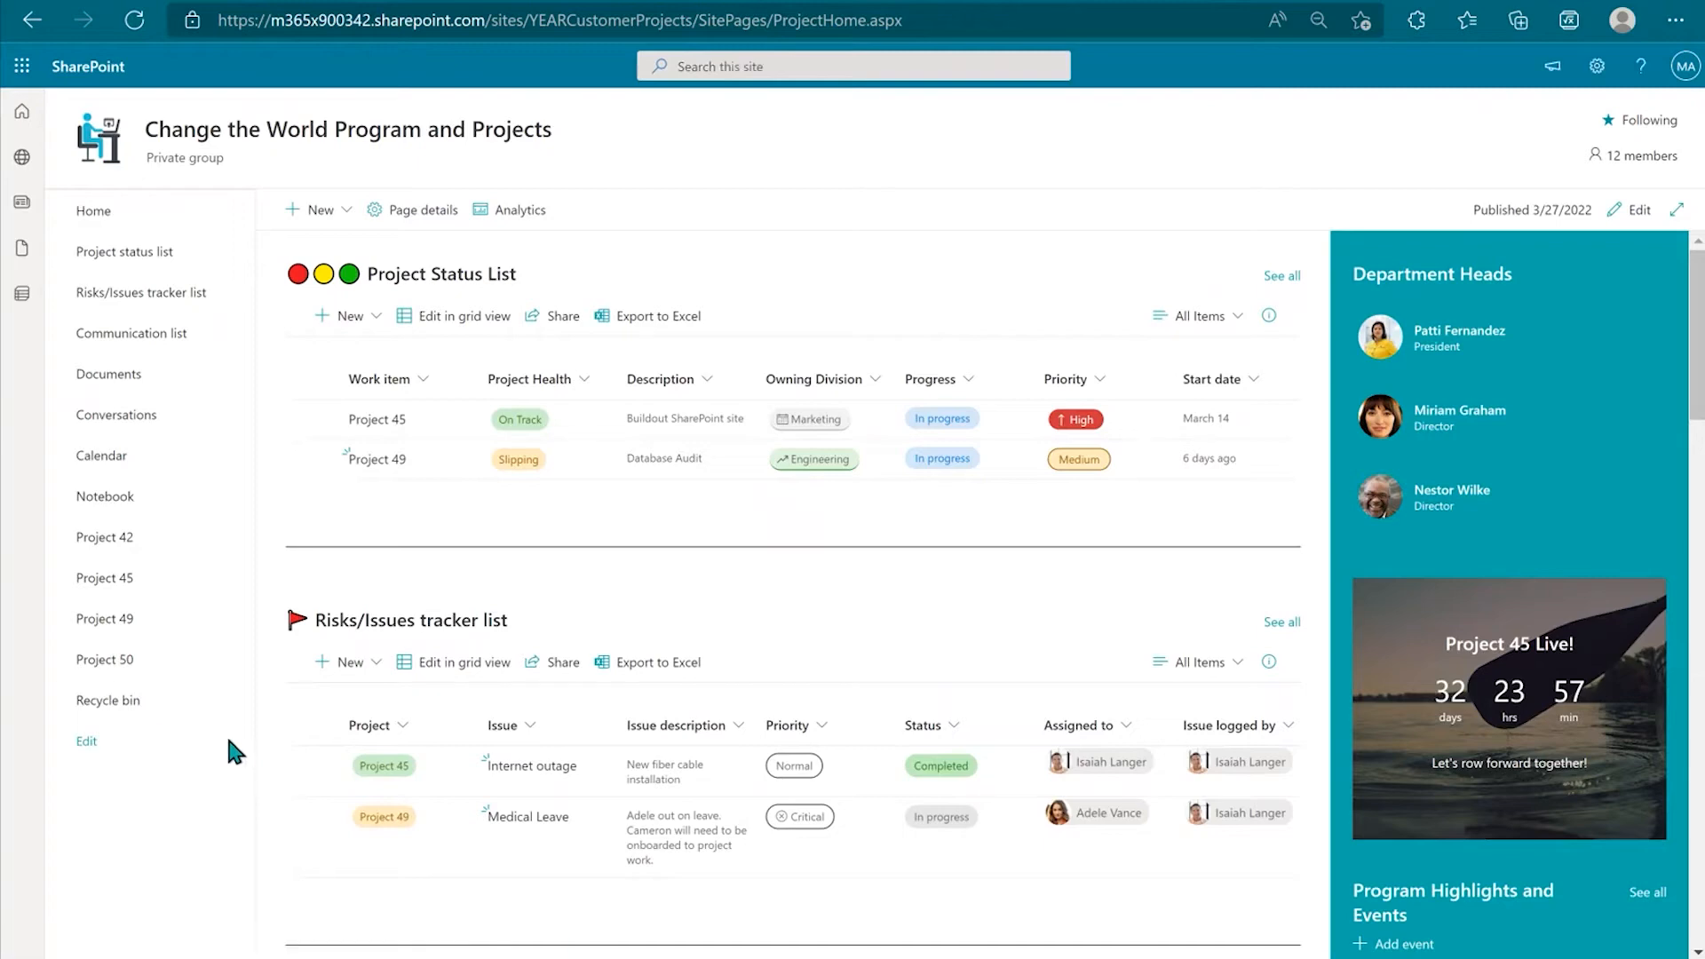
Step: Open Project 50 and scroll through its Planner board, milestones, documents and comments
click(132, 663)
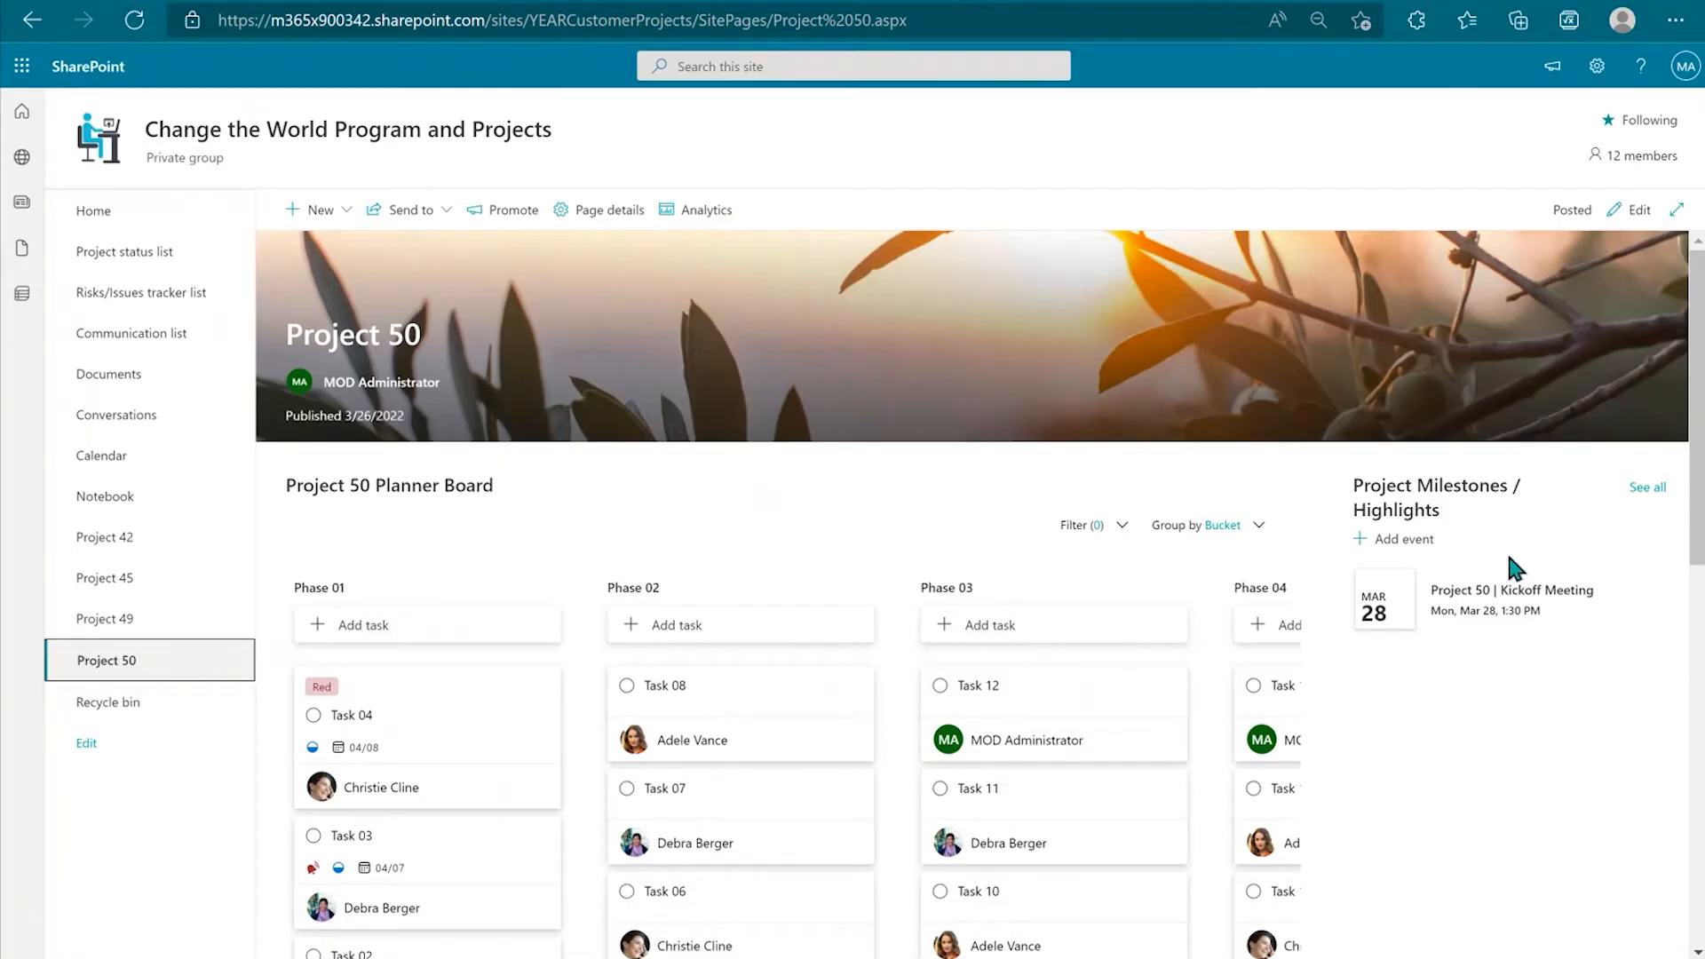
scroll(1465, 568, down, 8)
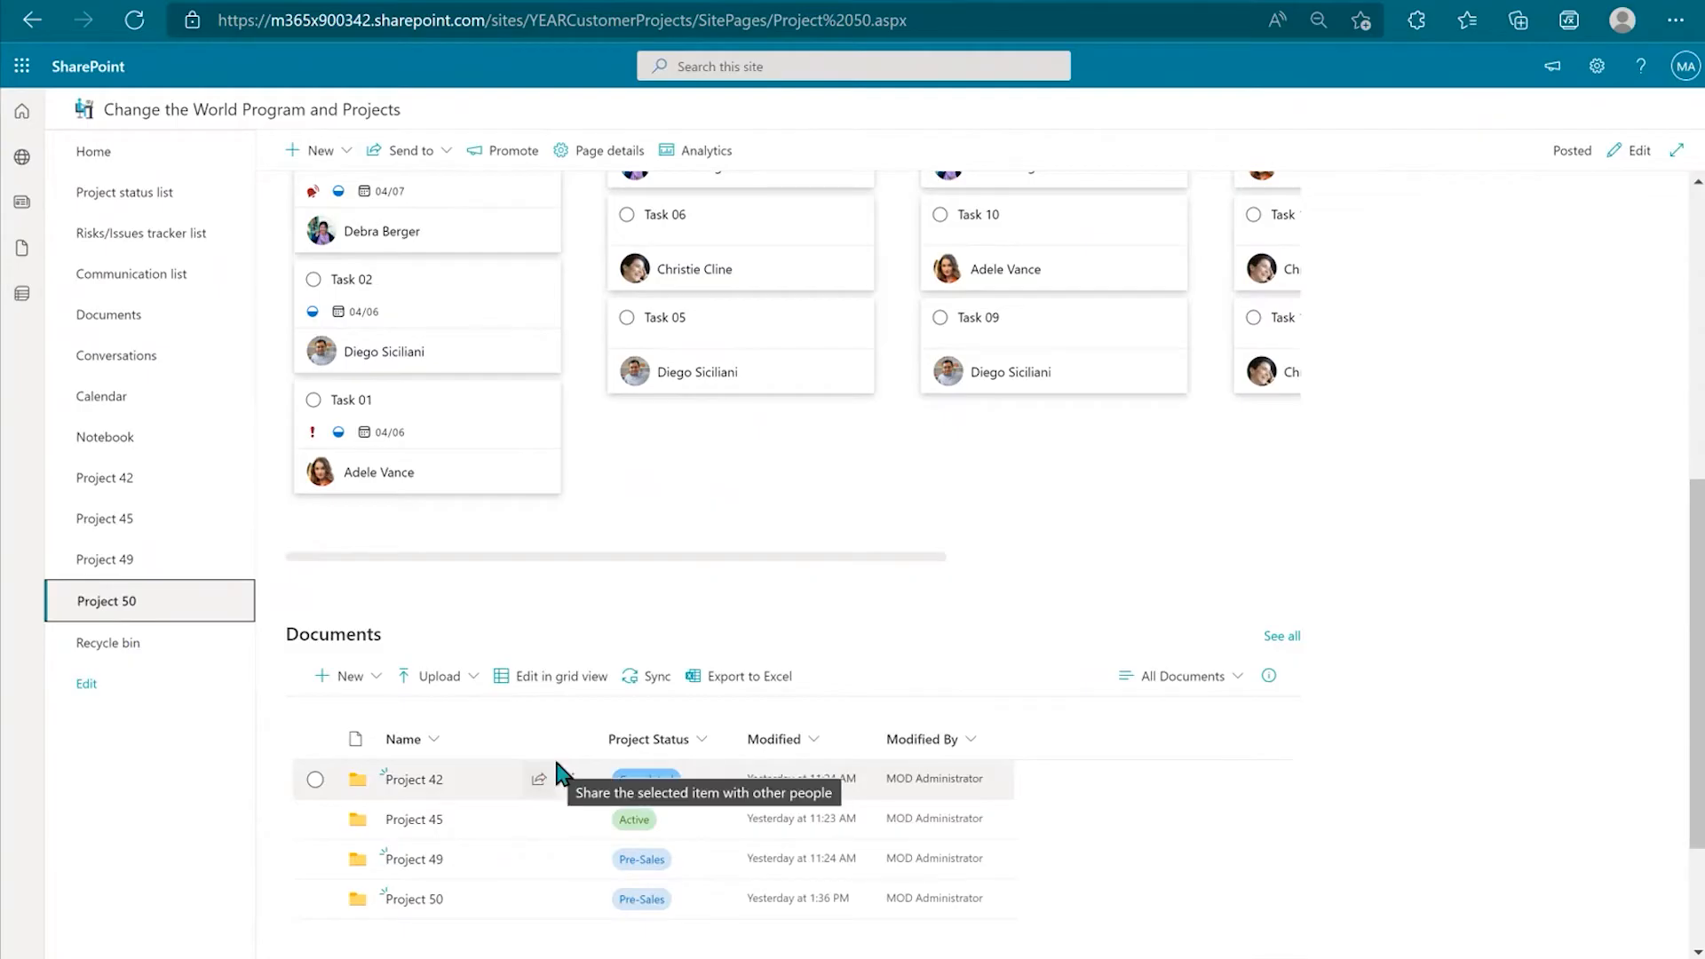
scroll(662, 839, down, 2)
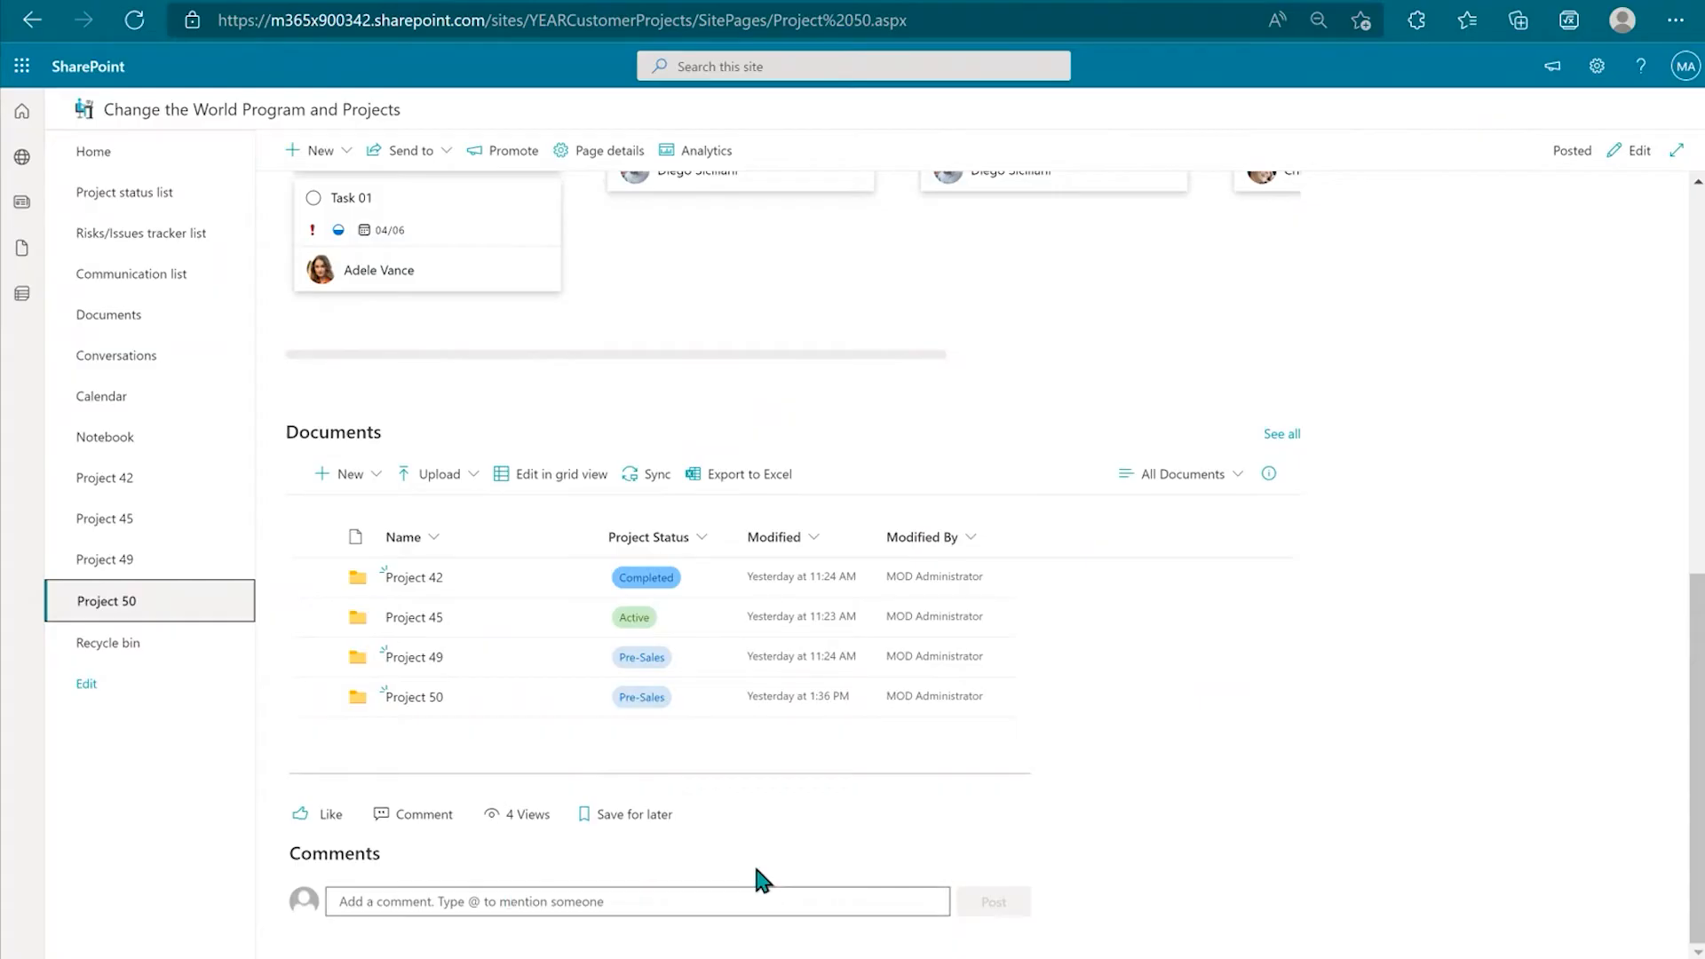
scroll(754, 879, up, 12)
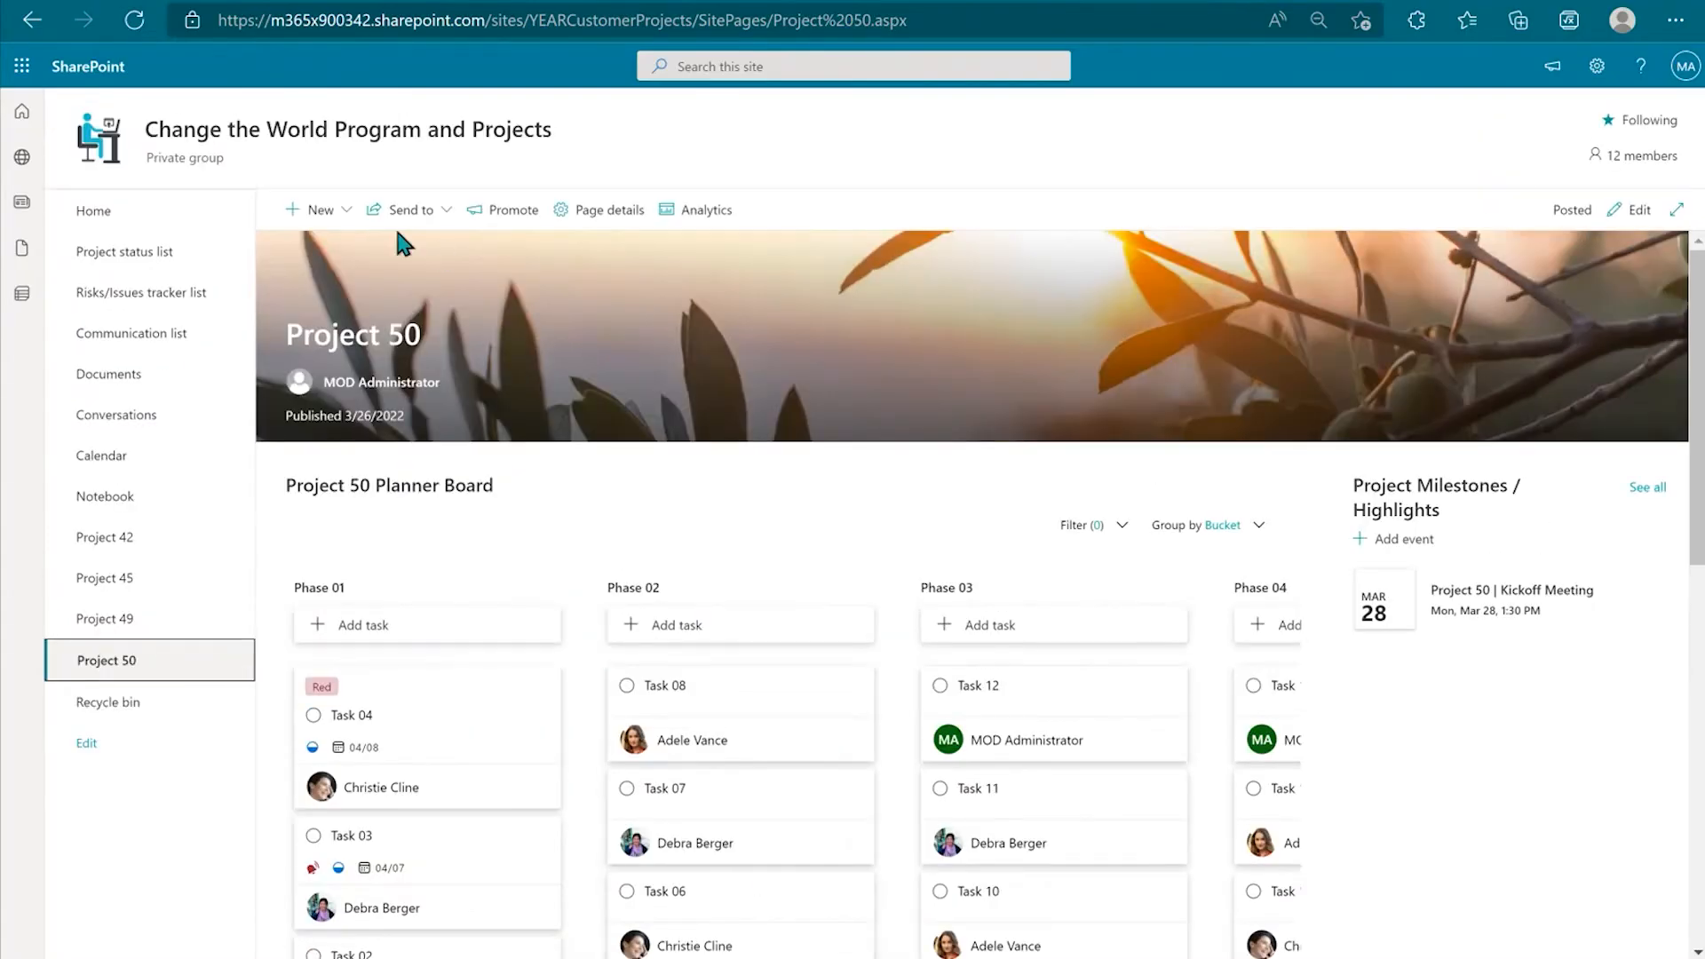
Step: Create a copy of the Project 50 page titled 'Project 51'
click(346, 229)
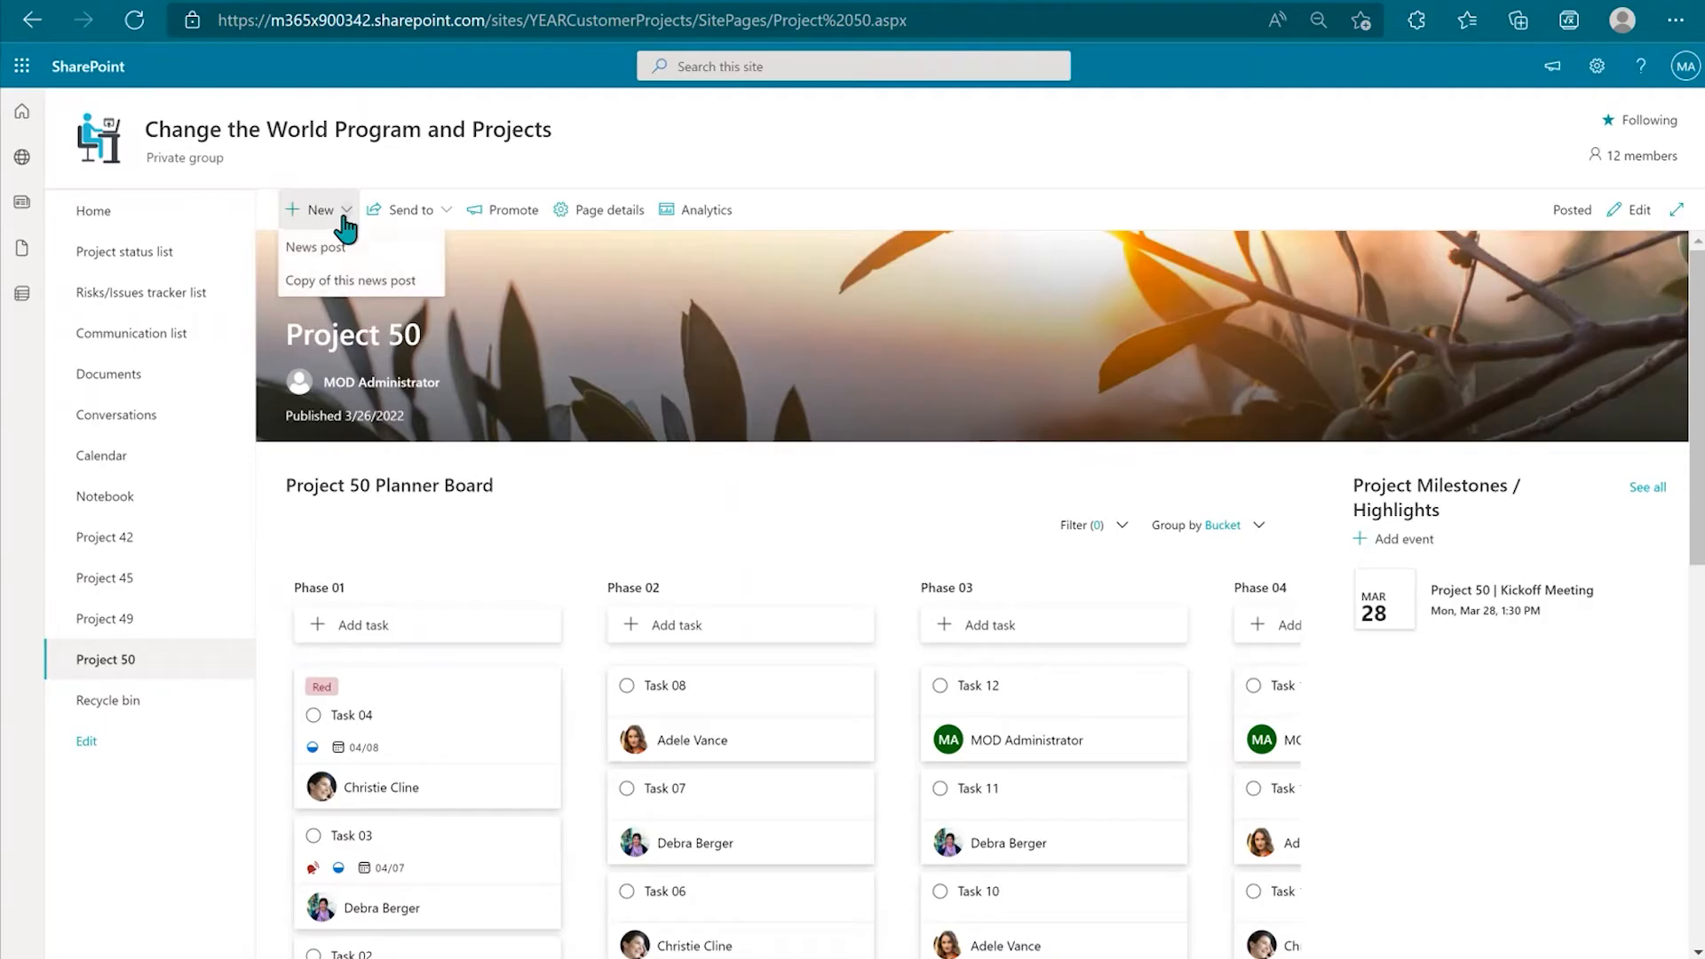
click(334, 282)
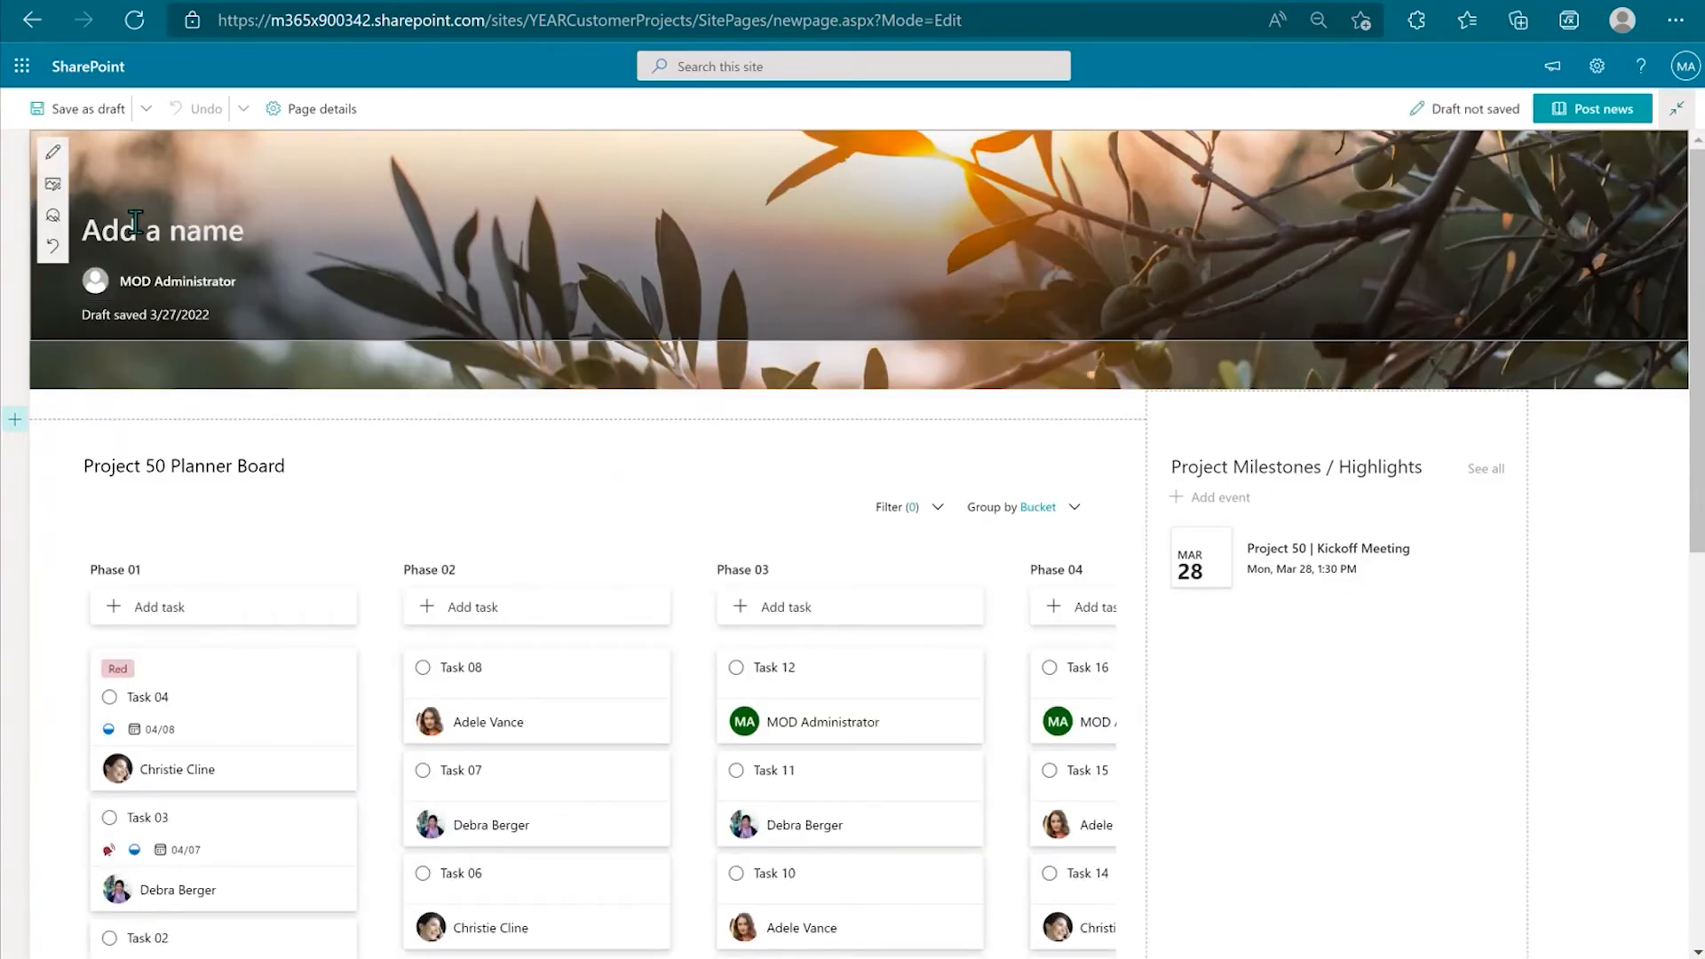
text(Project 51)
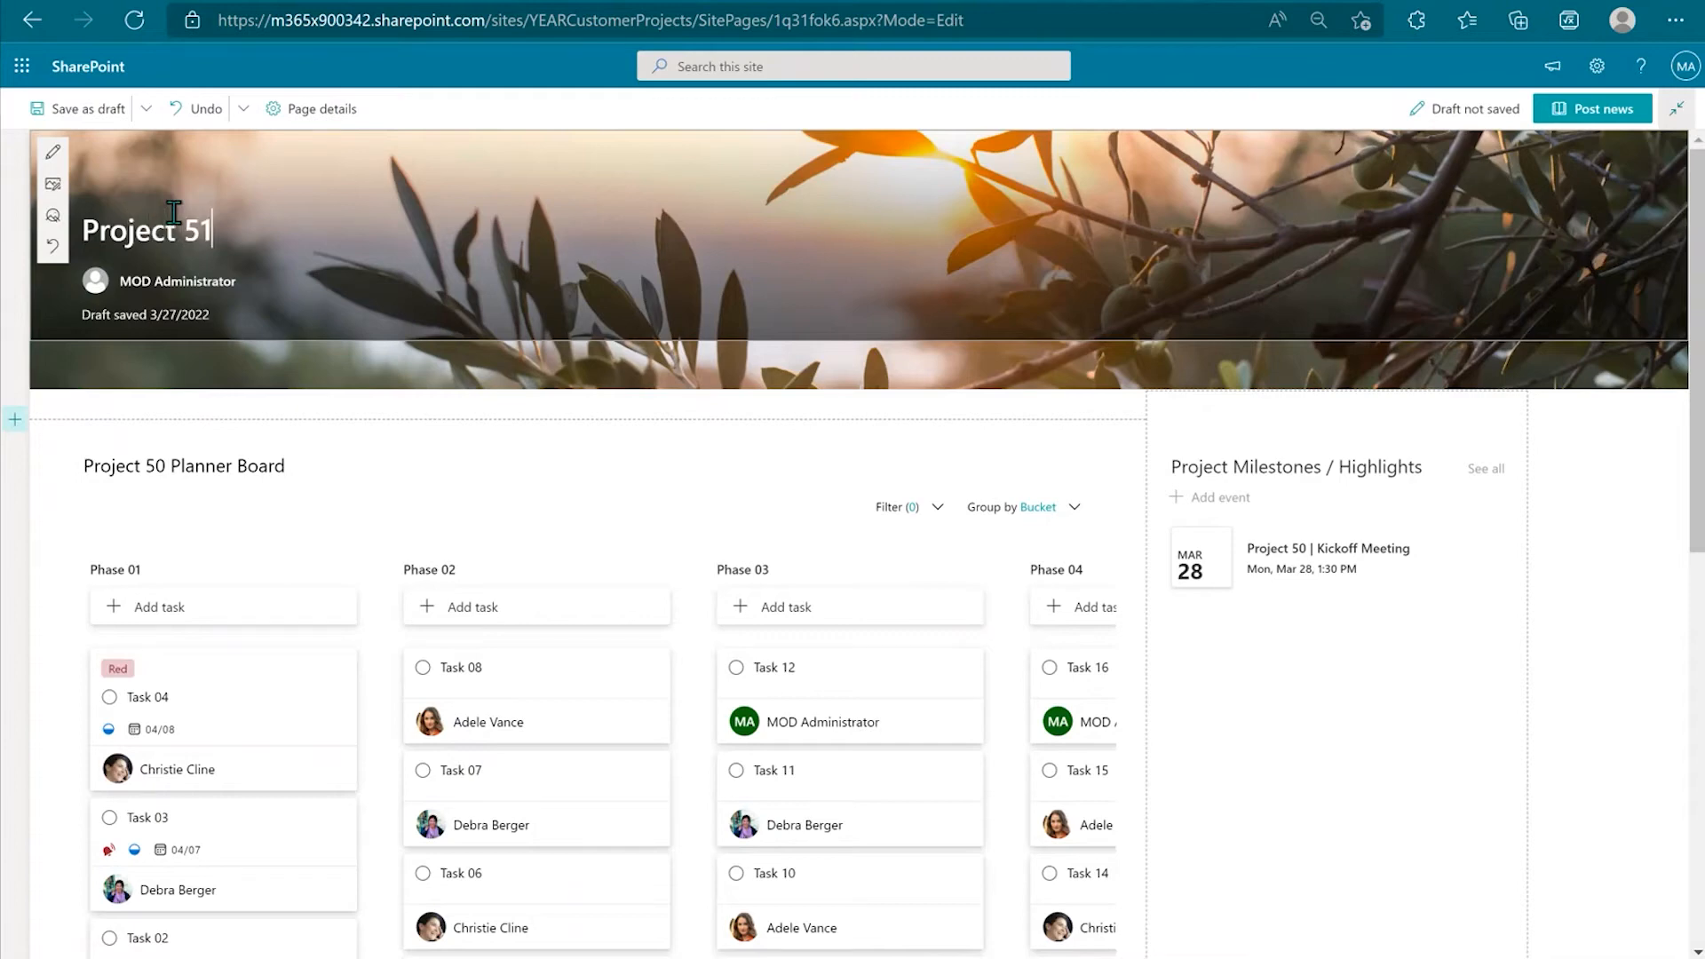
Step: Change the planner board heading's project number to read 'Project 51 Planner Board'
click(165, 468)
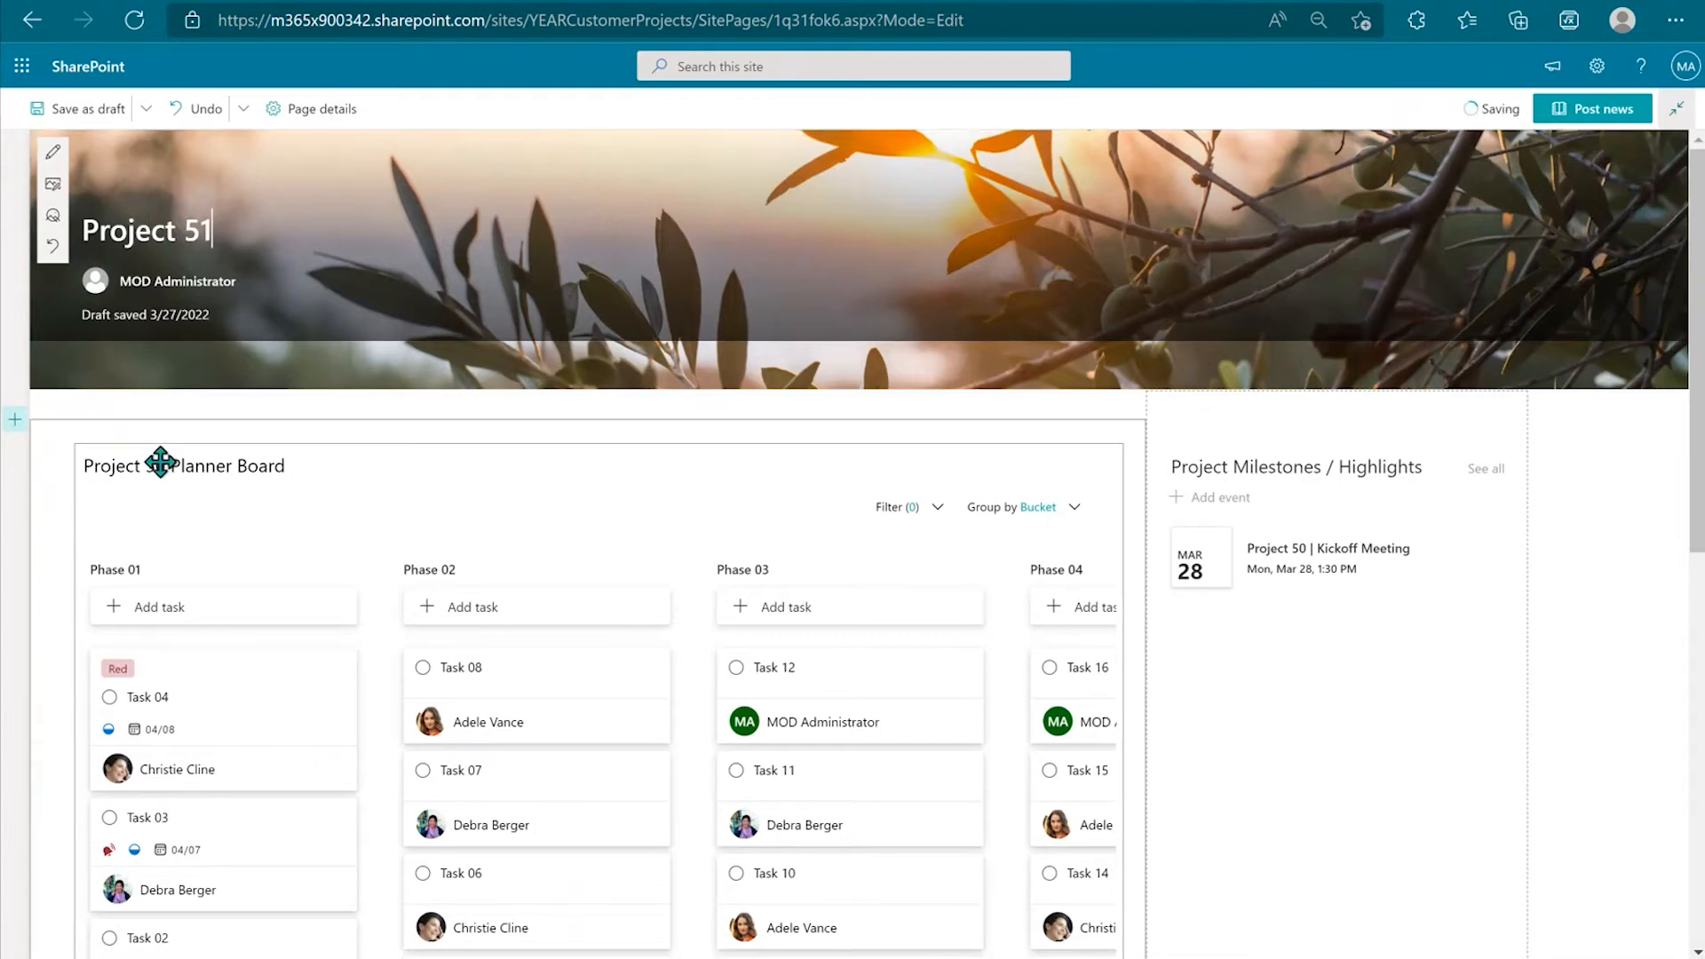
scroll(165, 468, down, 3)
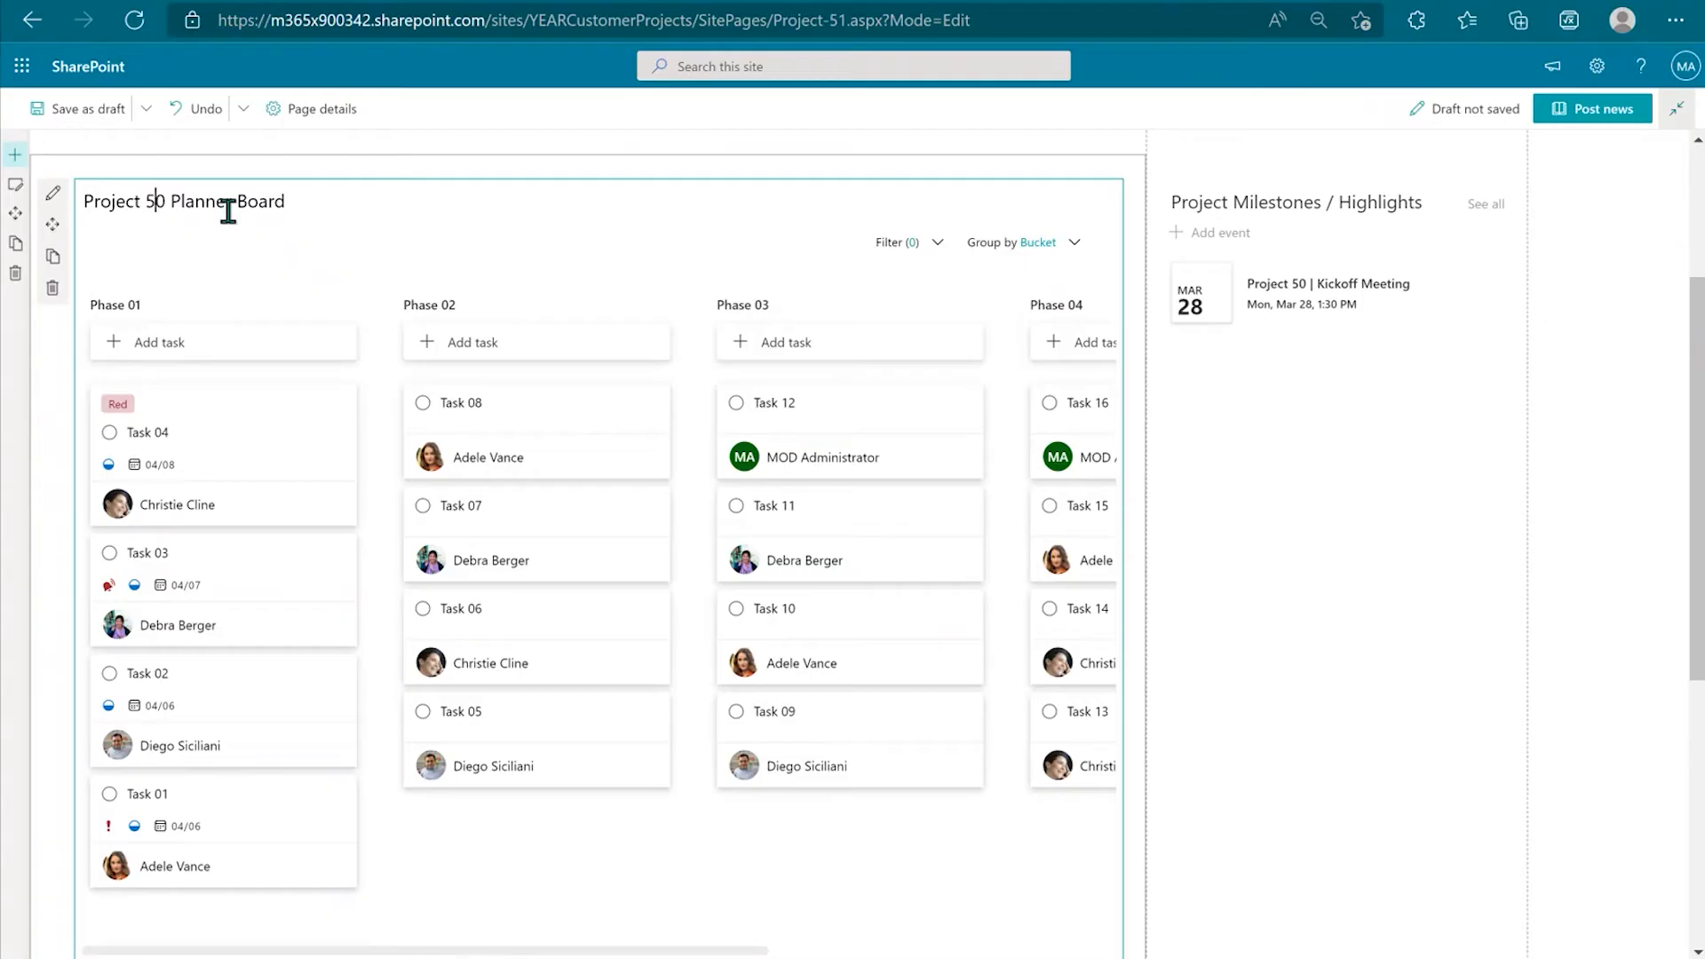
key(BackSpace)
text(1)
scroll(334, 362, down, 6)
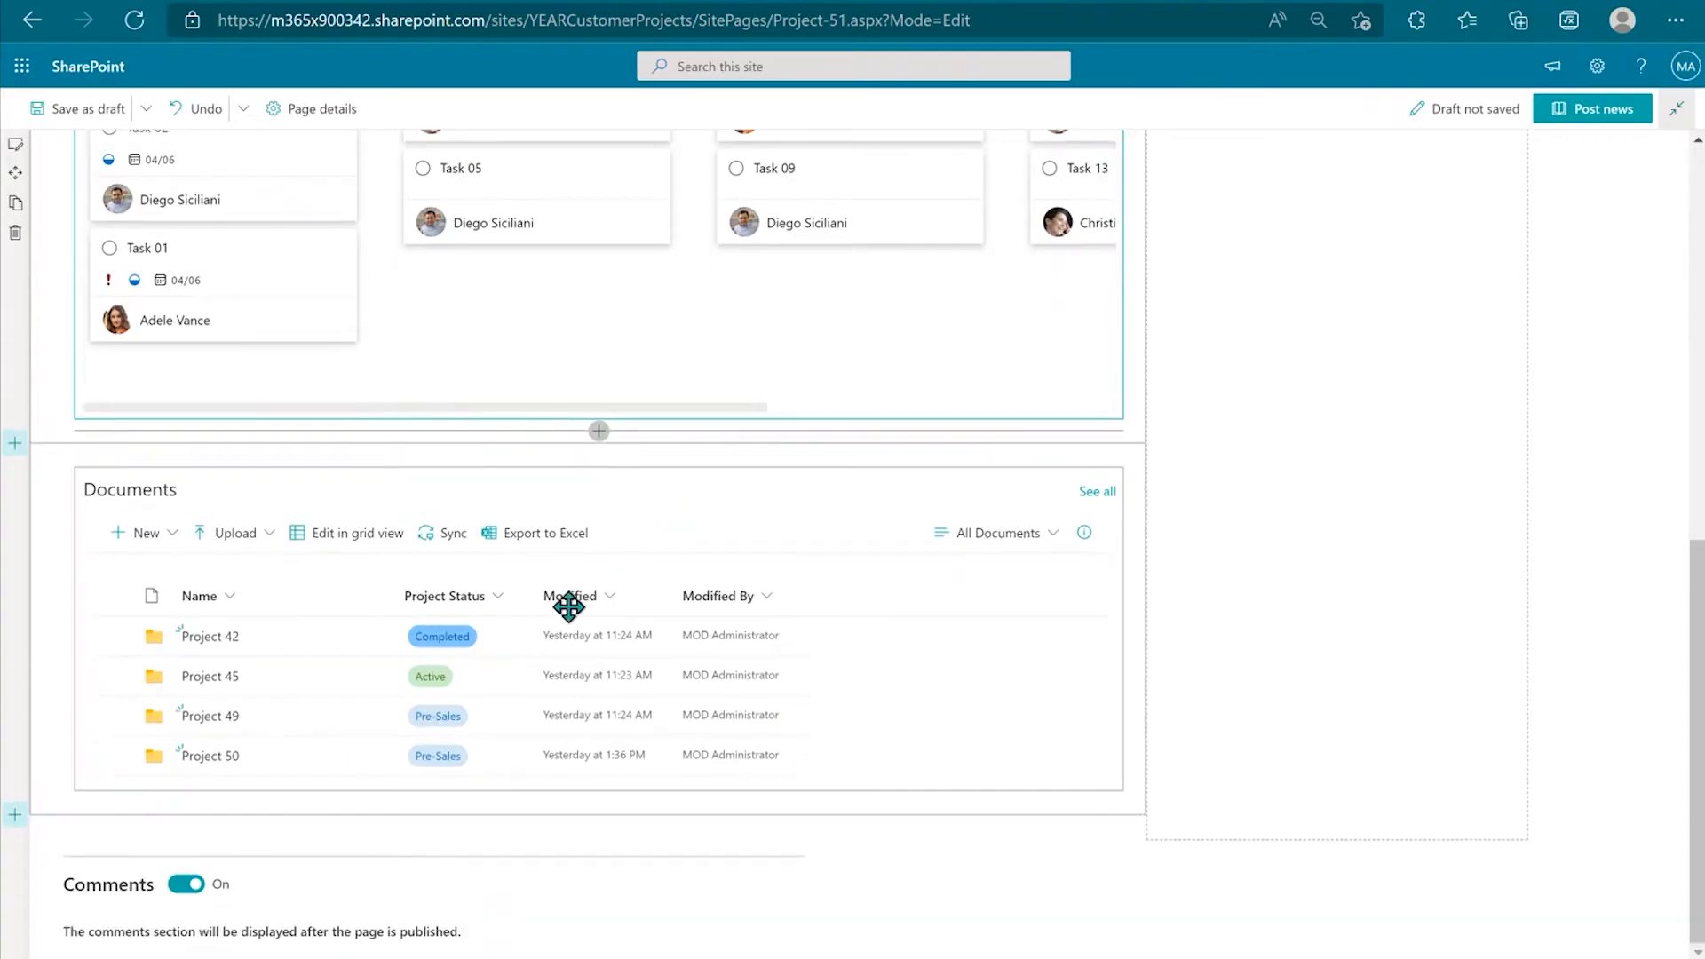
Step: Create a 'Project 51' folder in the page's Documents library
click(149, 536)
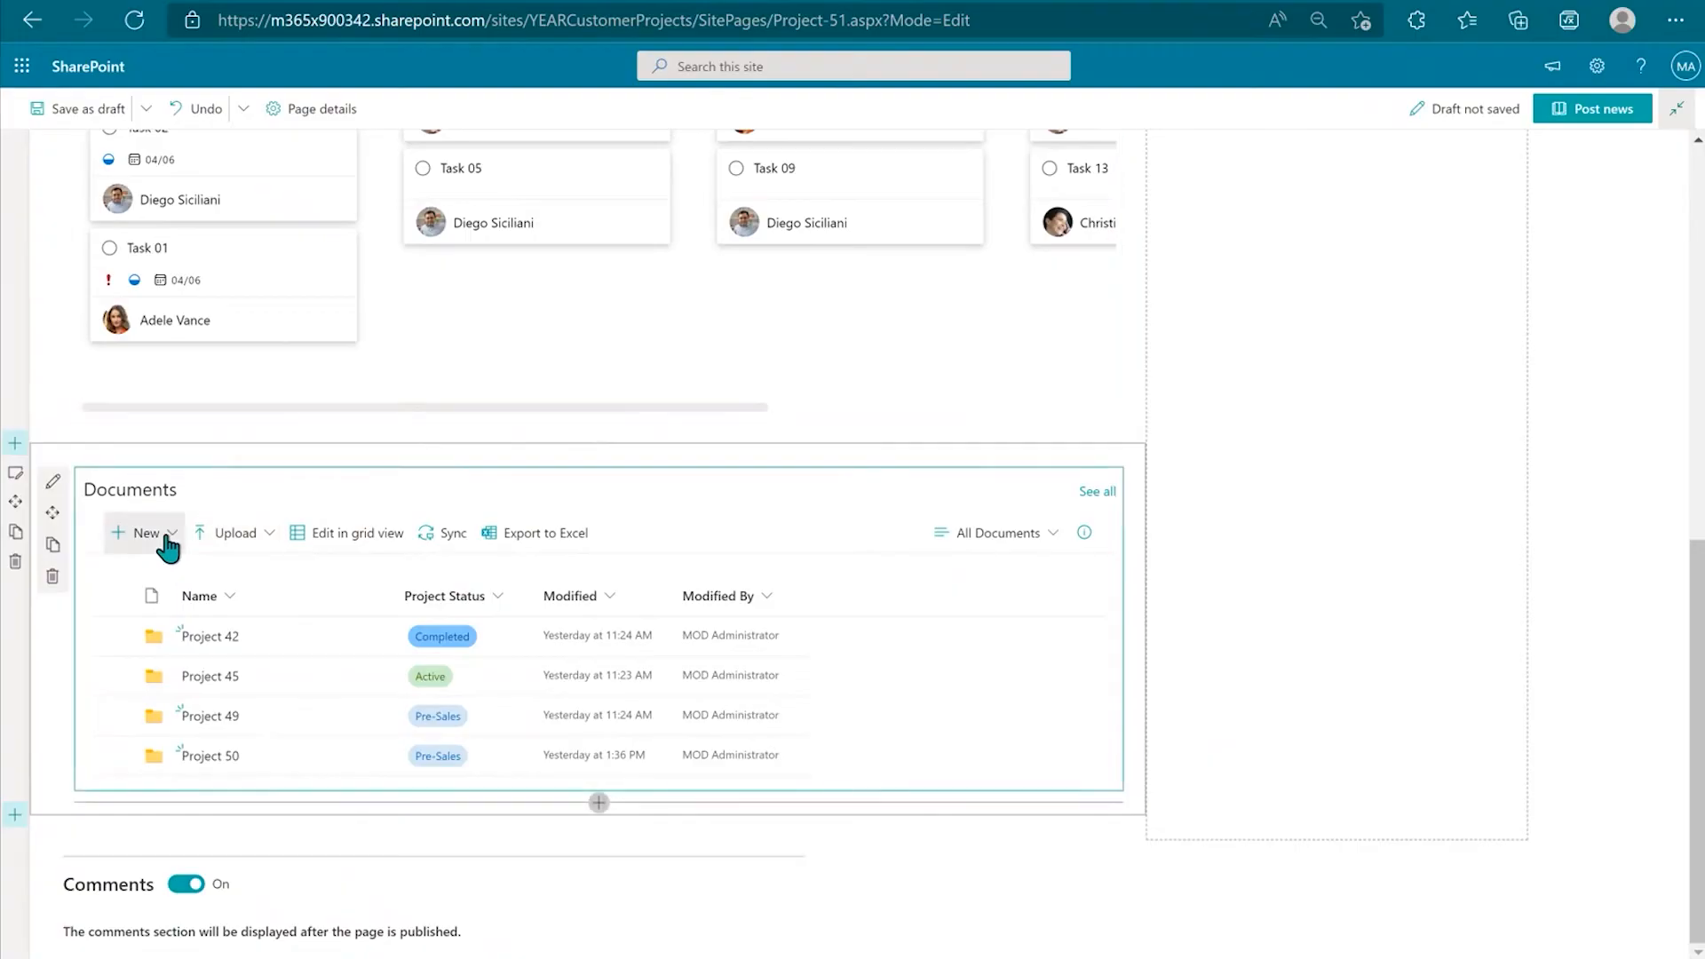
click(165, 538)
click(172, 574)
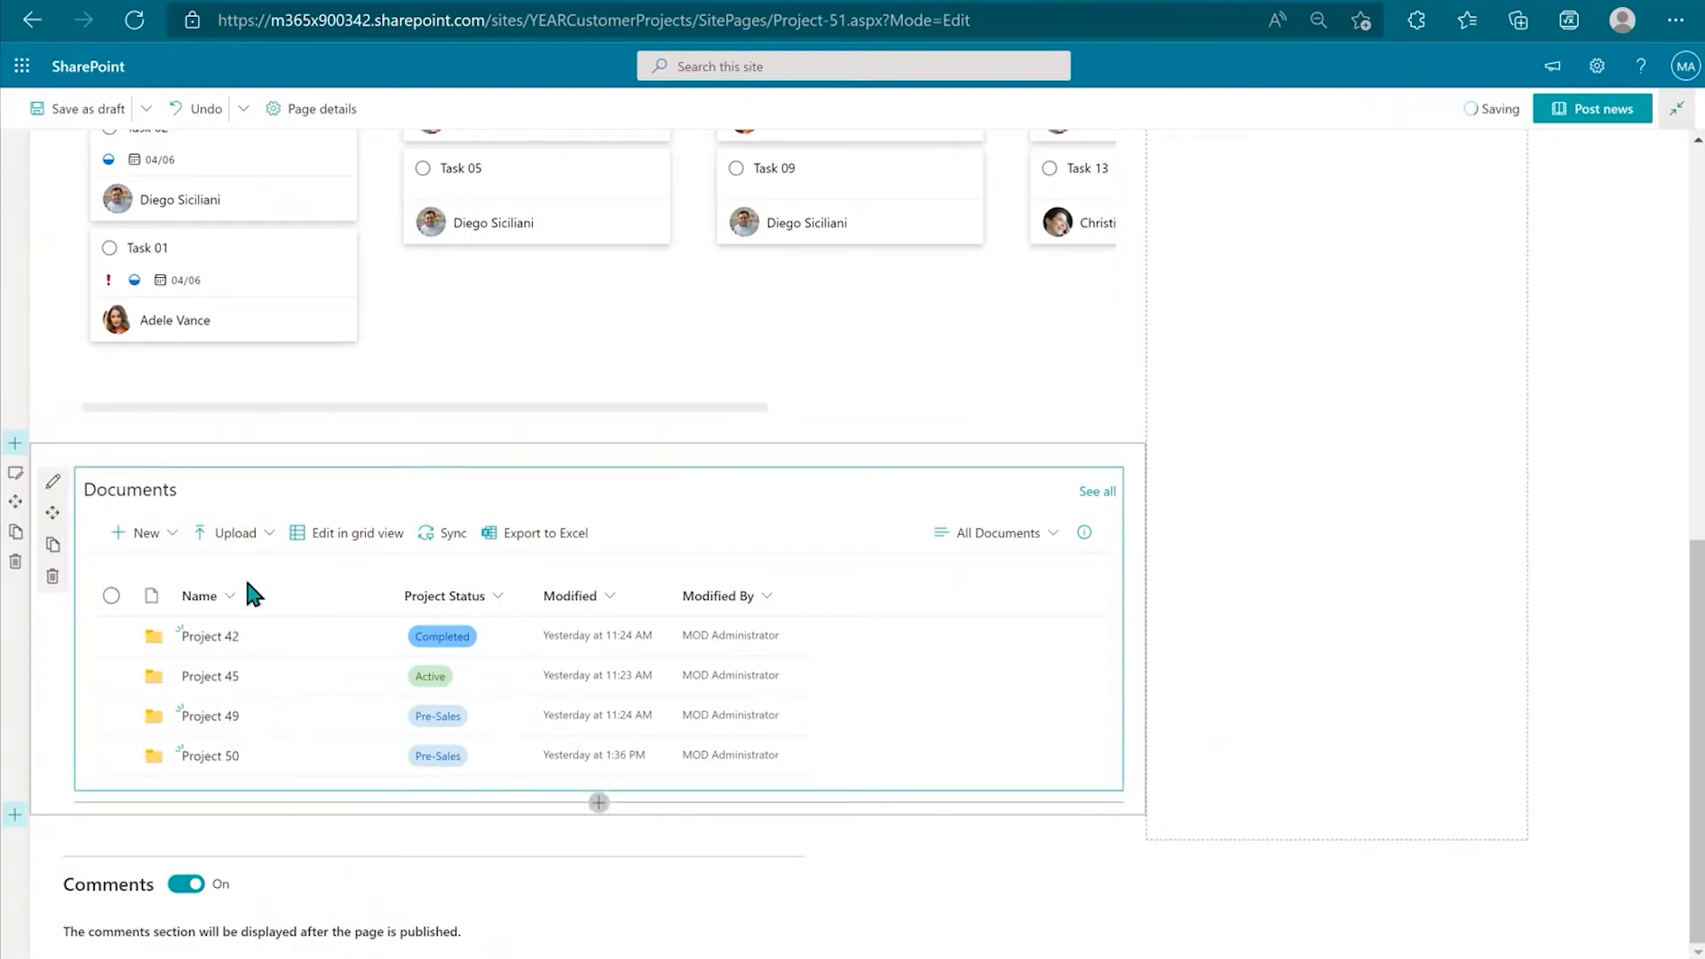
text(Project 51)
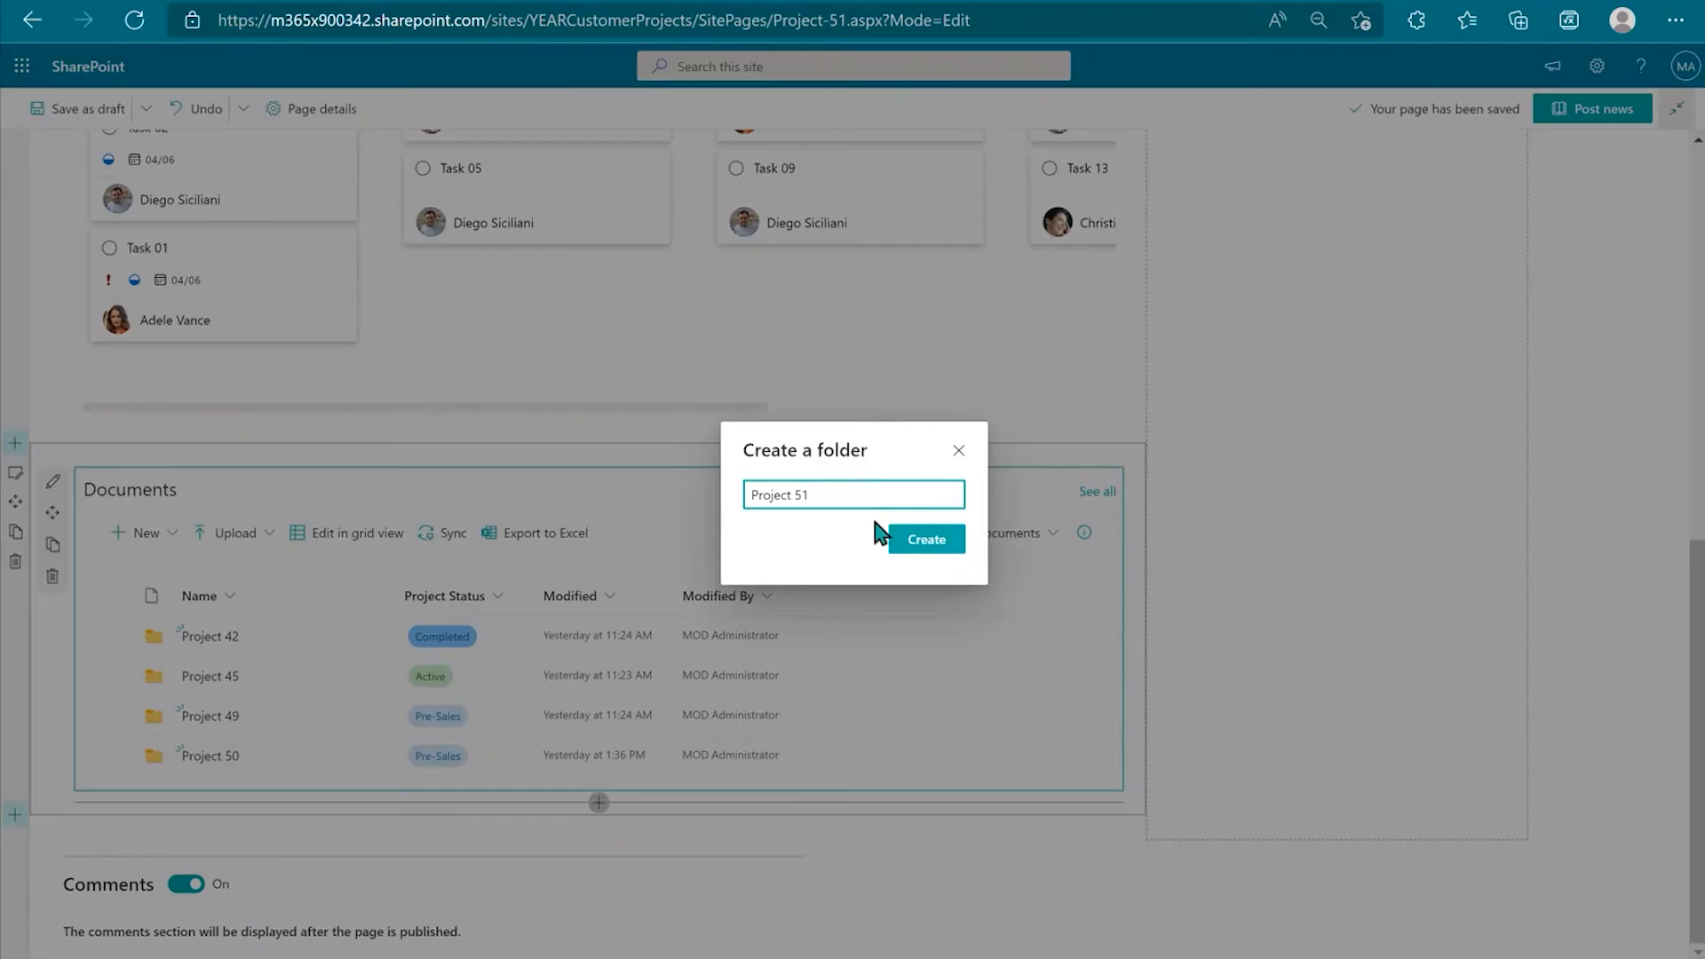
click(897, 539)
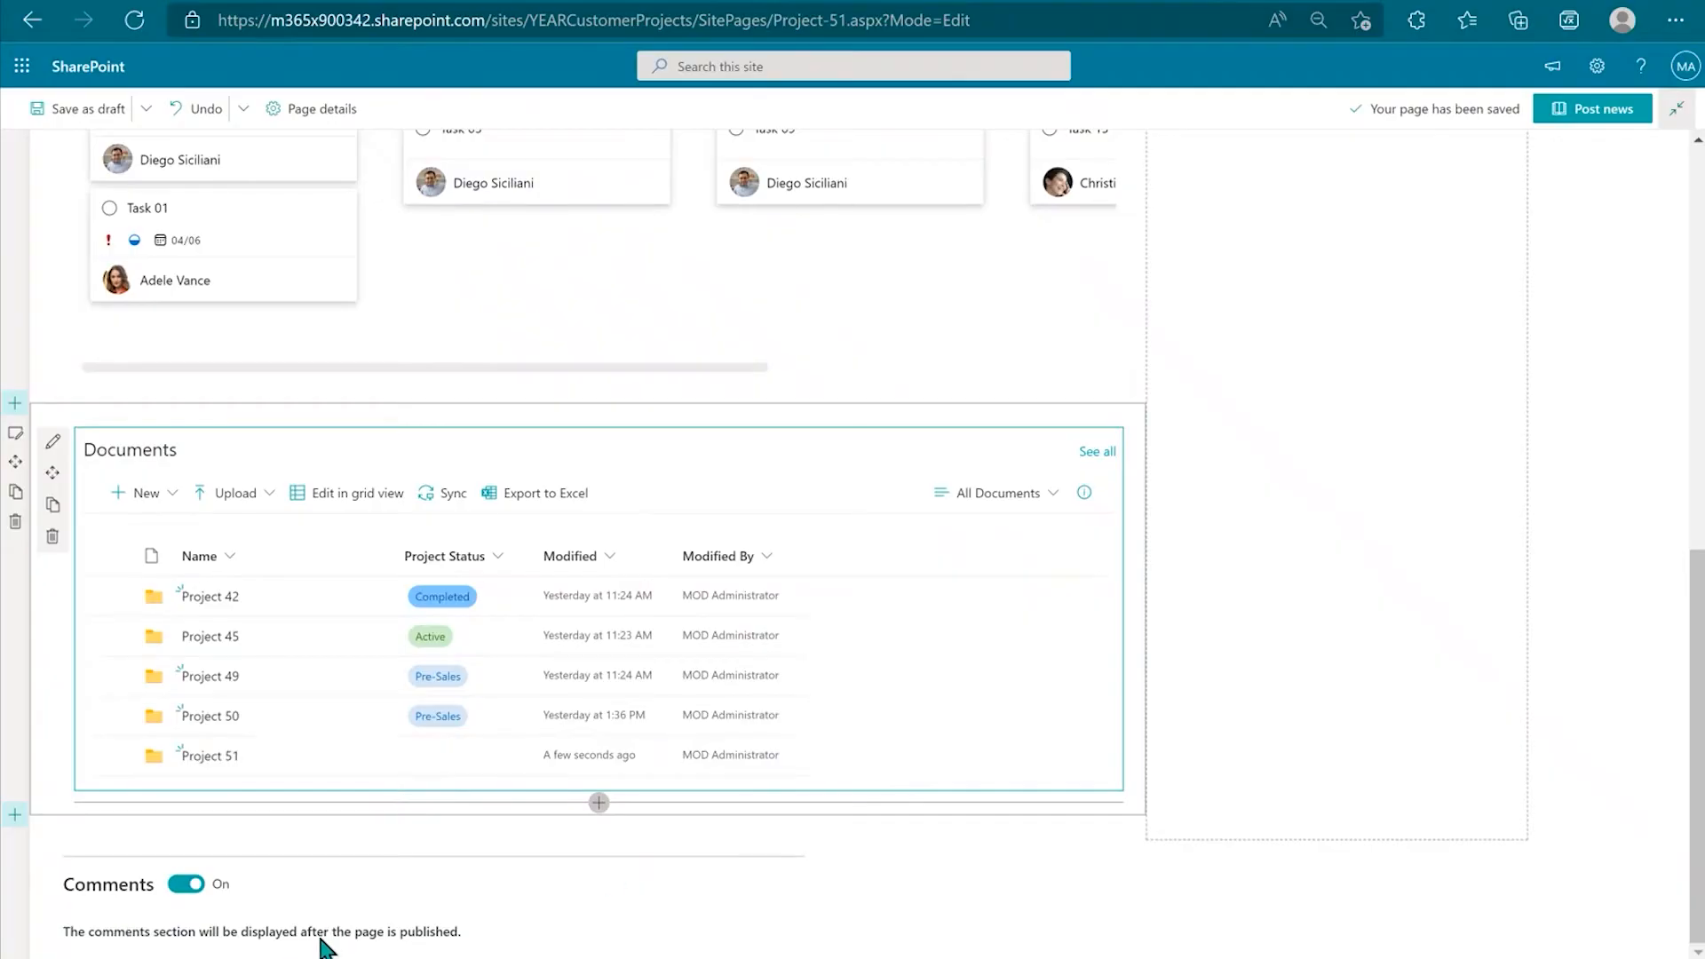
scroll(898, 775, up, 10)
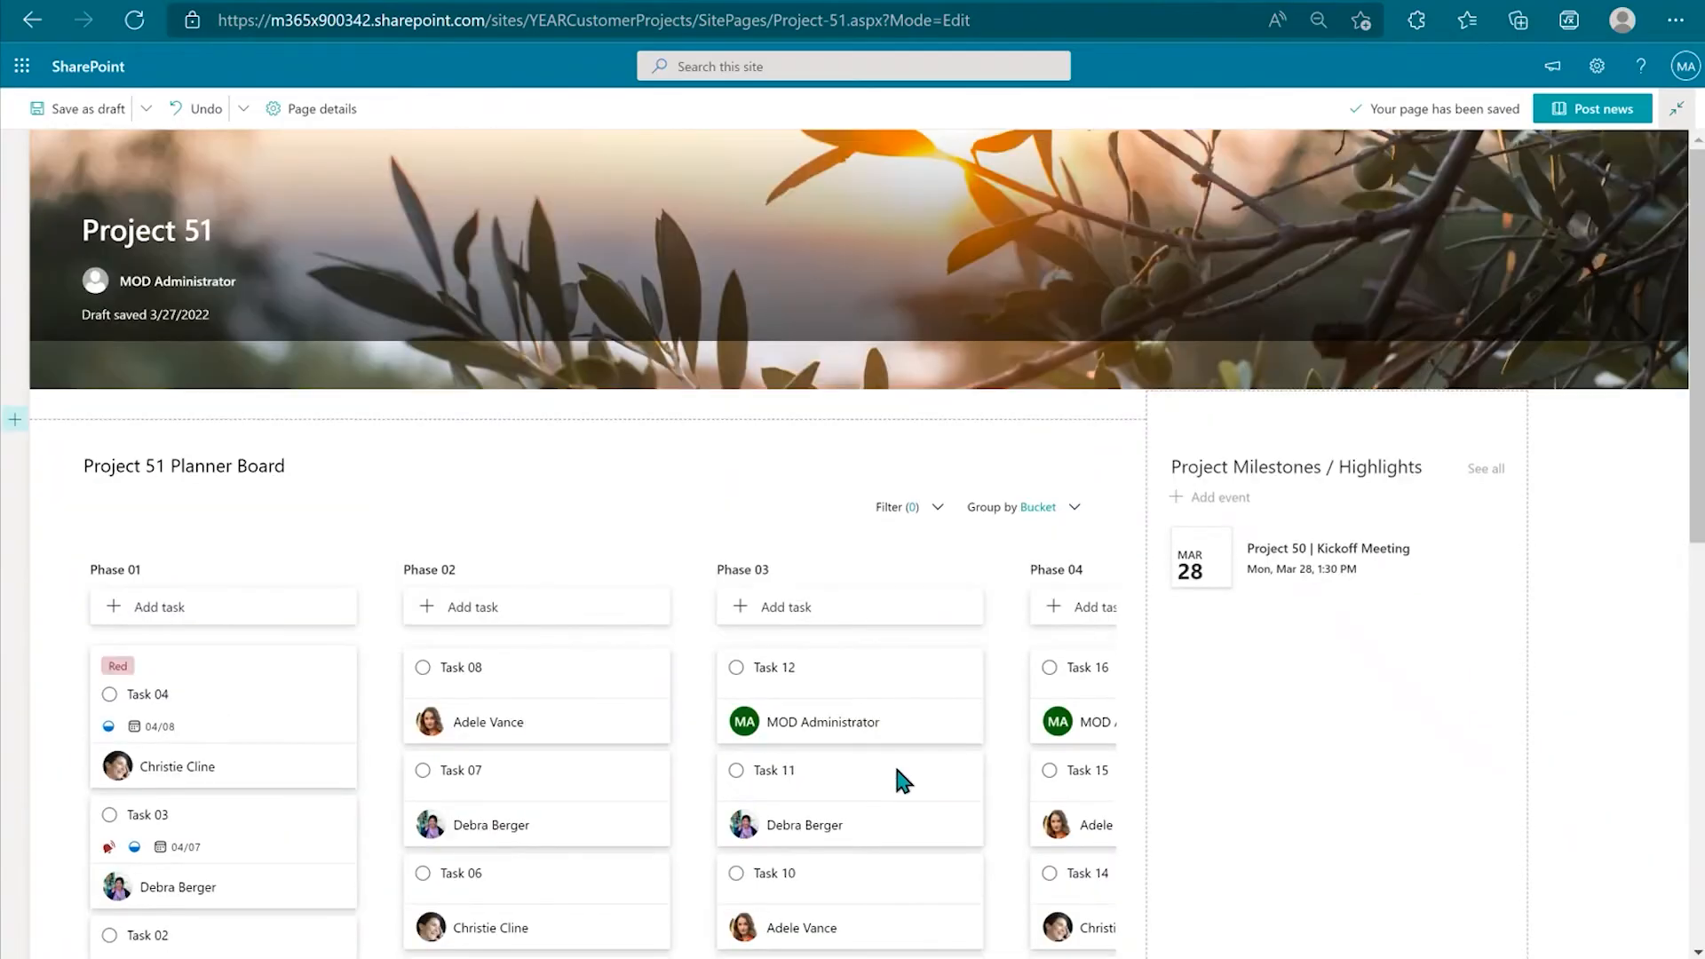
click(1580, 116)
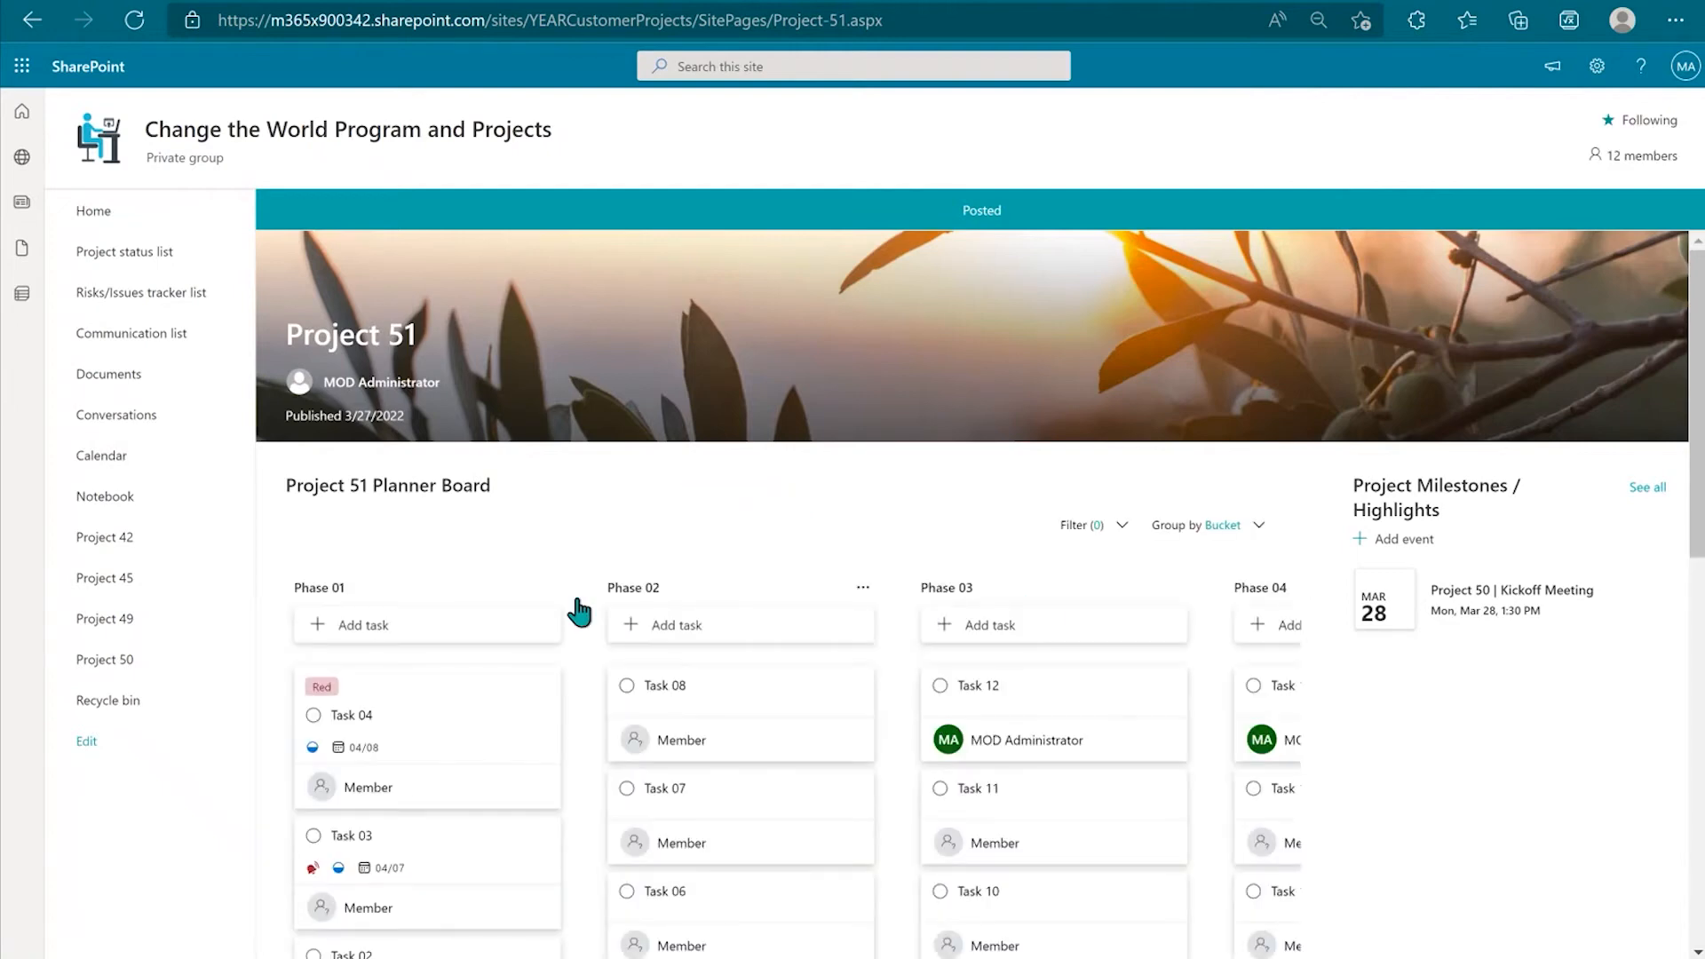
scroll(796, 666, down, 2)
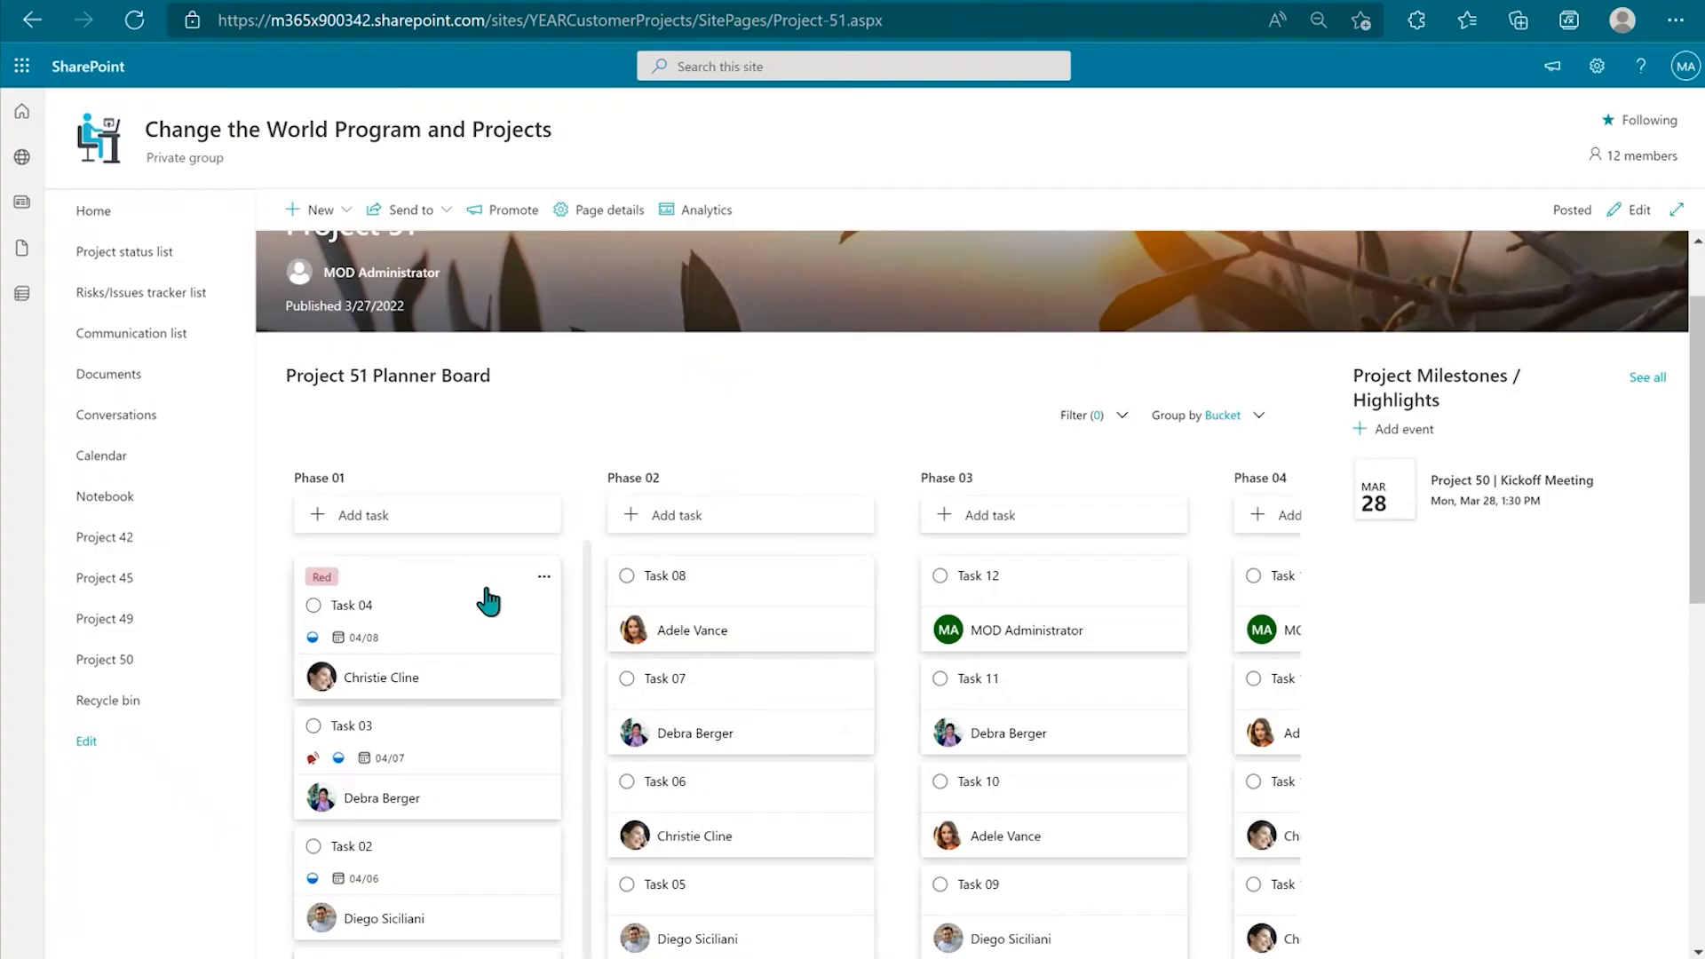
scroll(524, 582, down, 5)
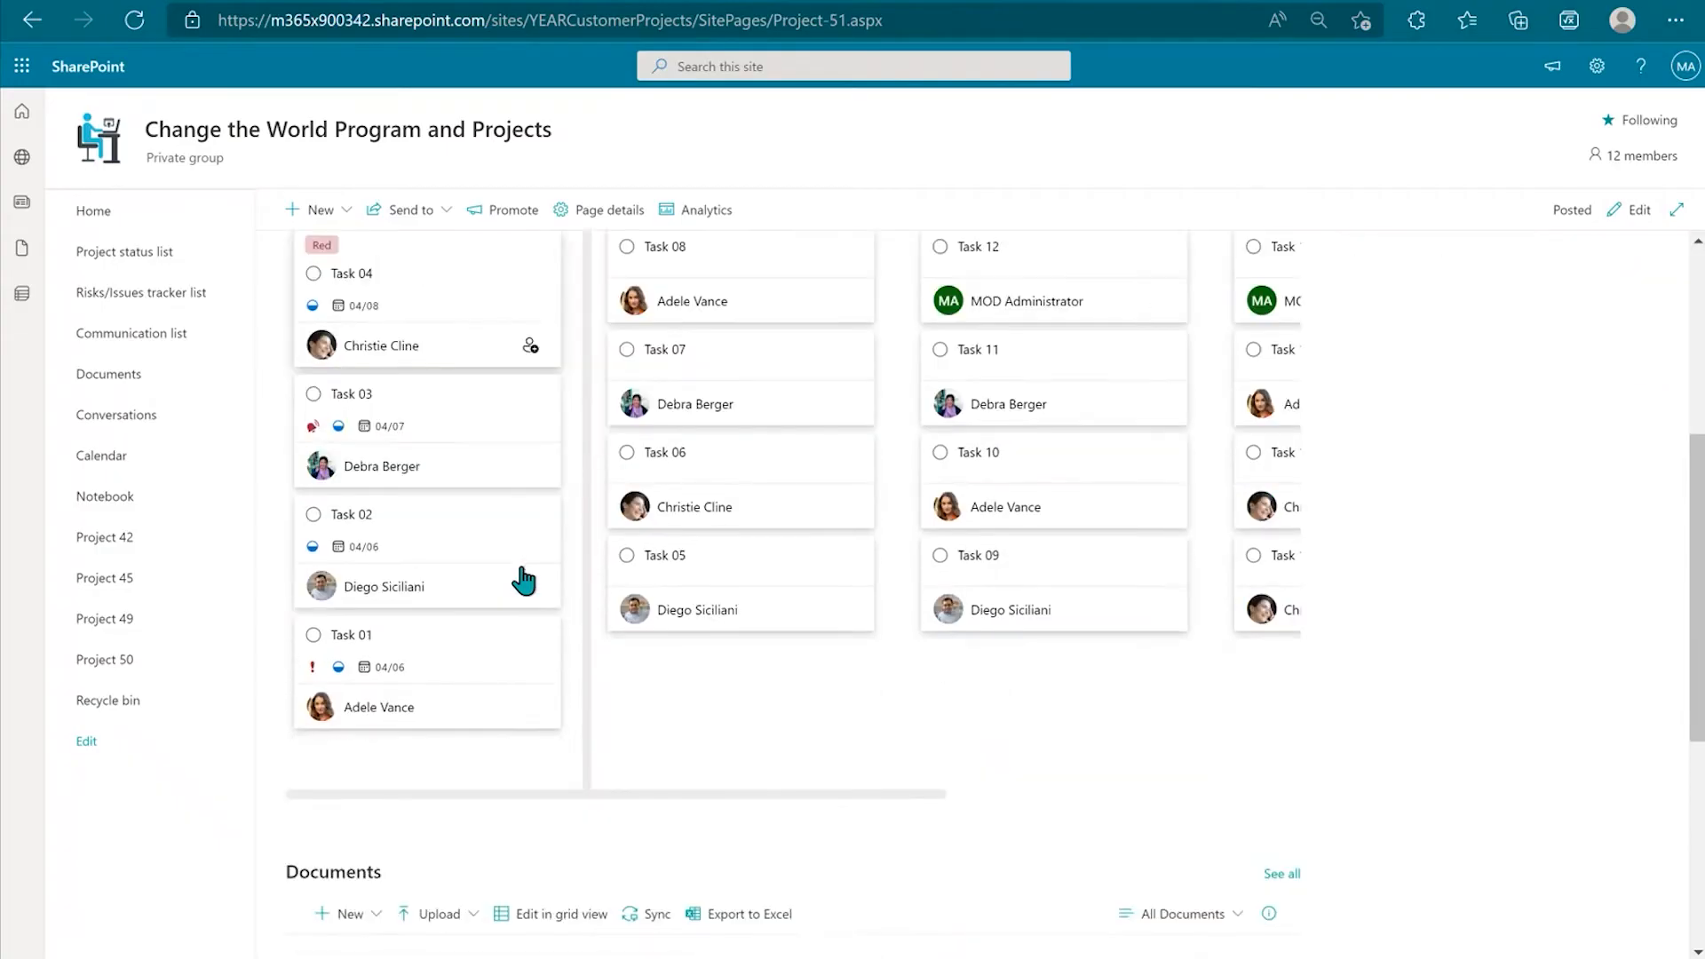
scroll(522, 568, down, 3)
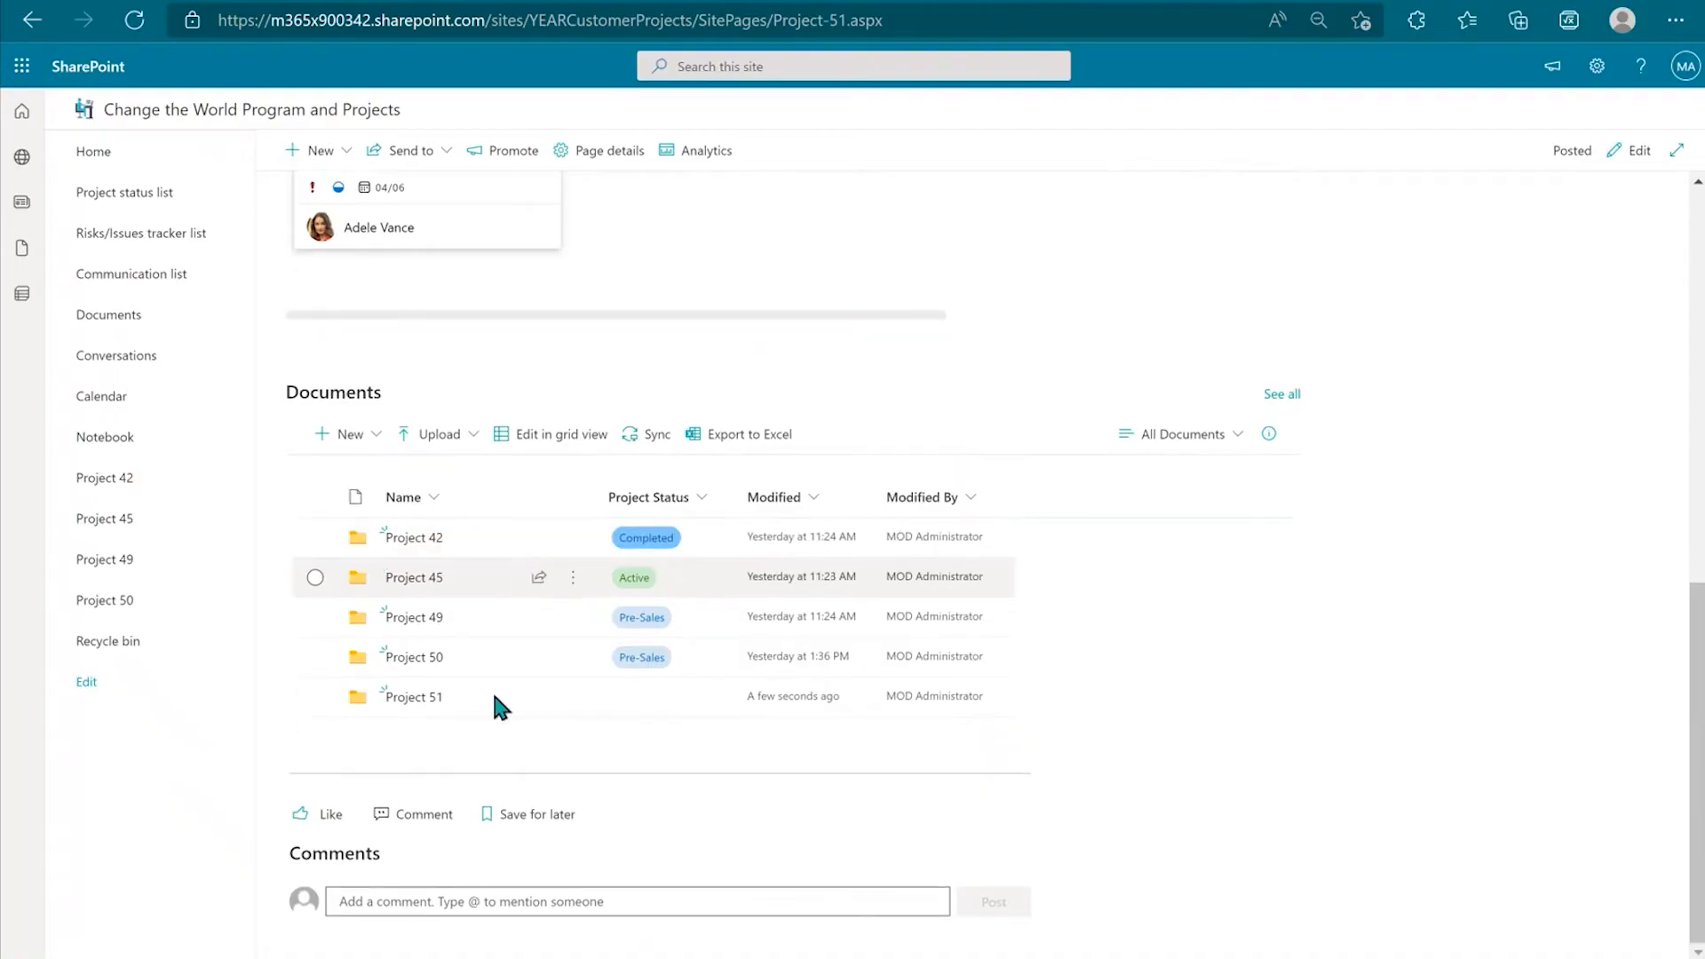
scroll(977, 800, up, 8)
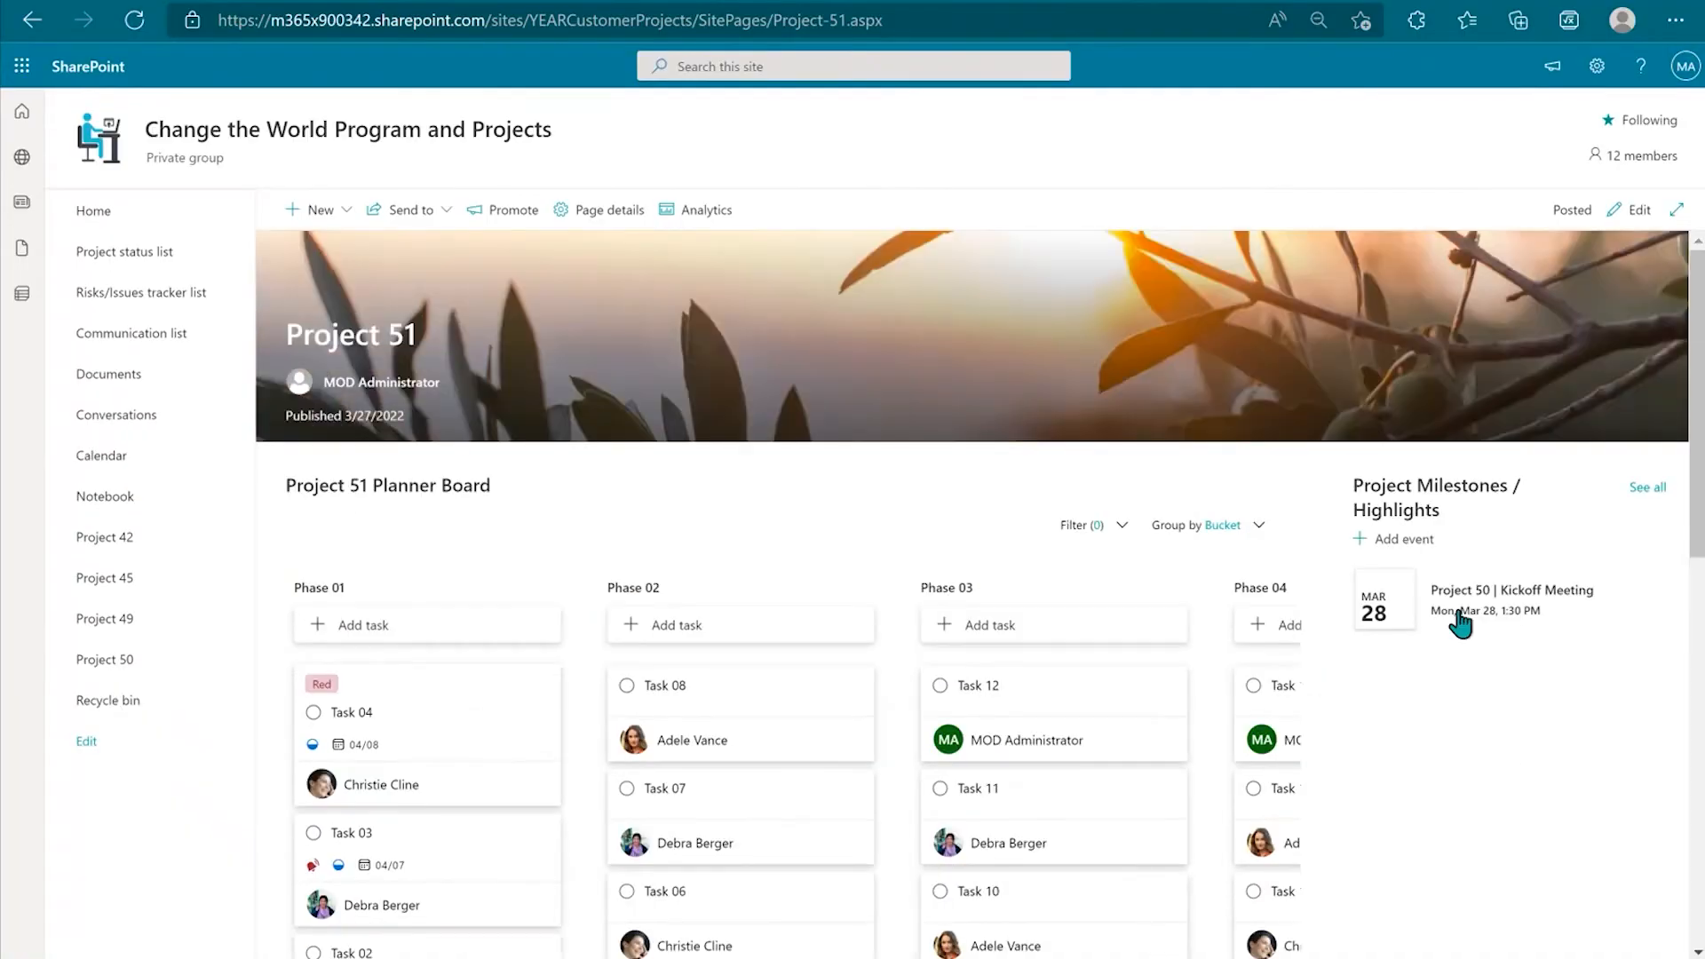
scroll(791, 468, down, 1)
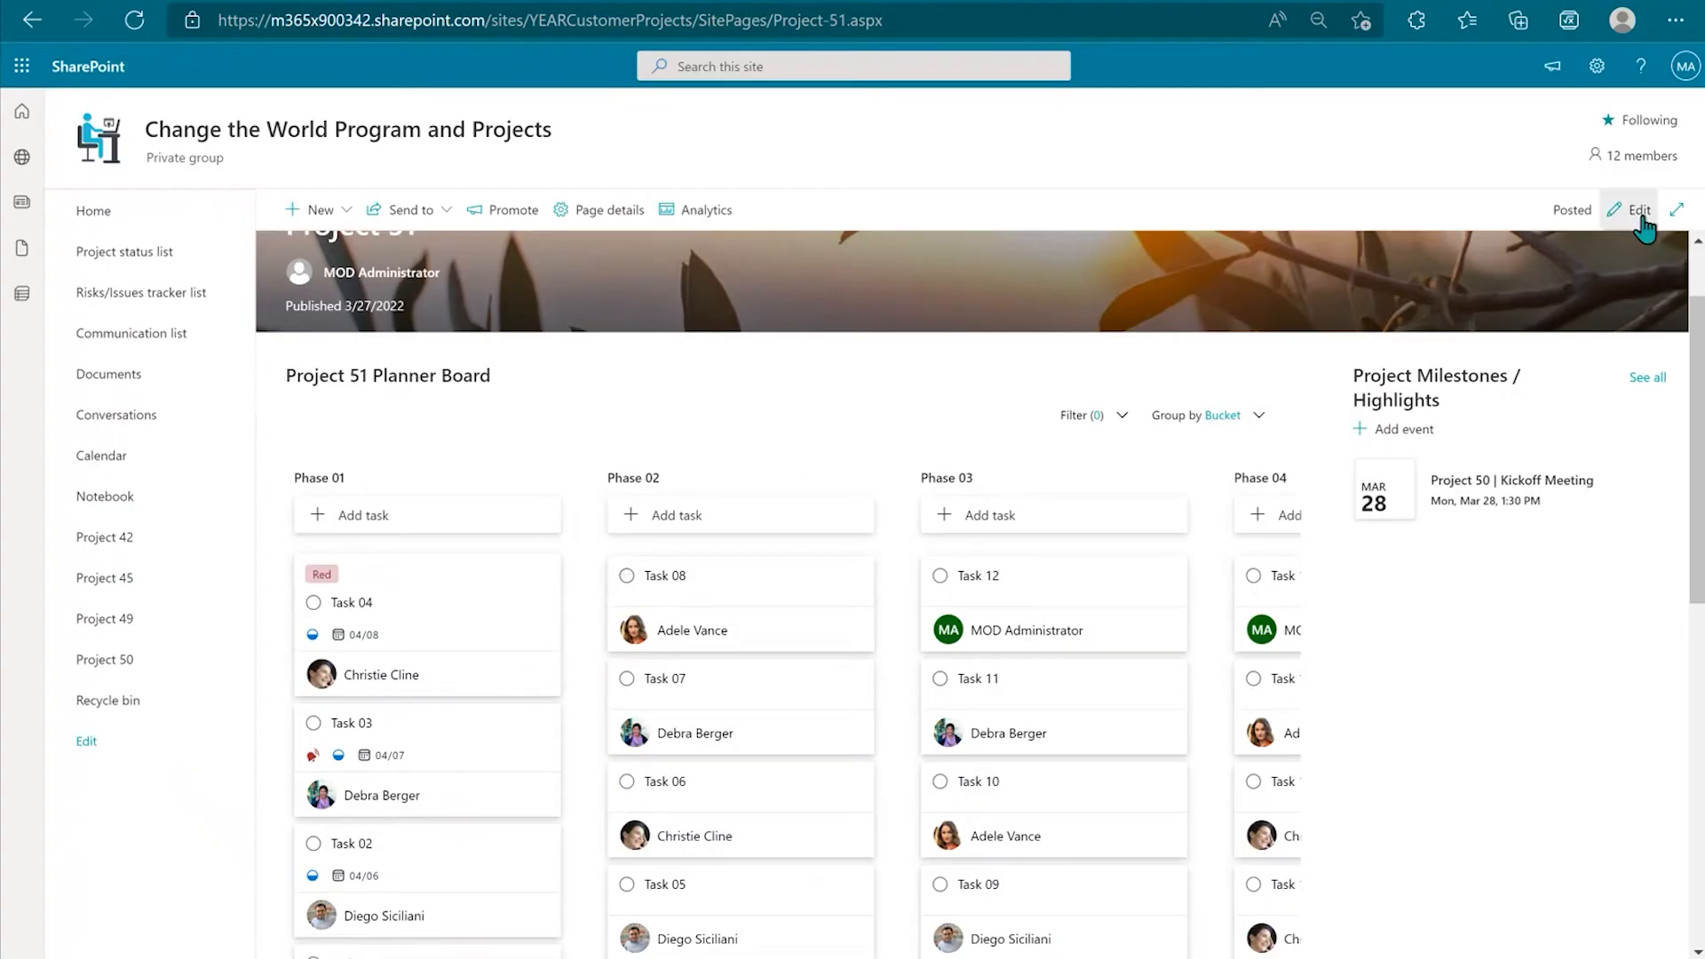
Step: Edit the Planner web part to show the existing Project 51 plan
click(1641, 215)
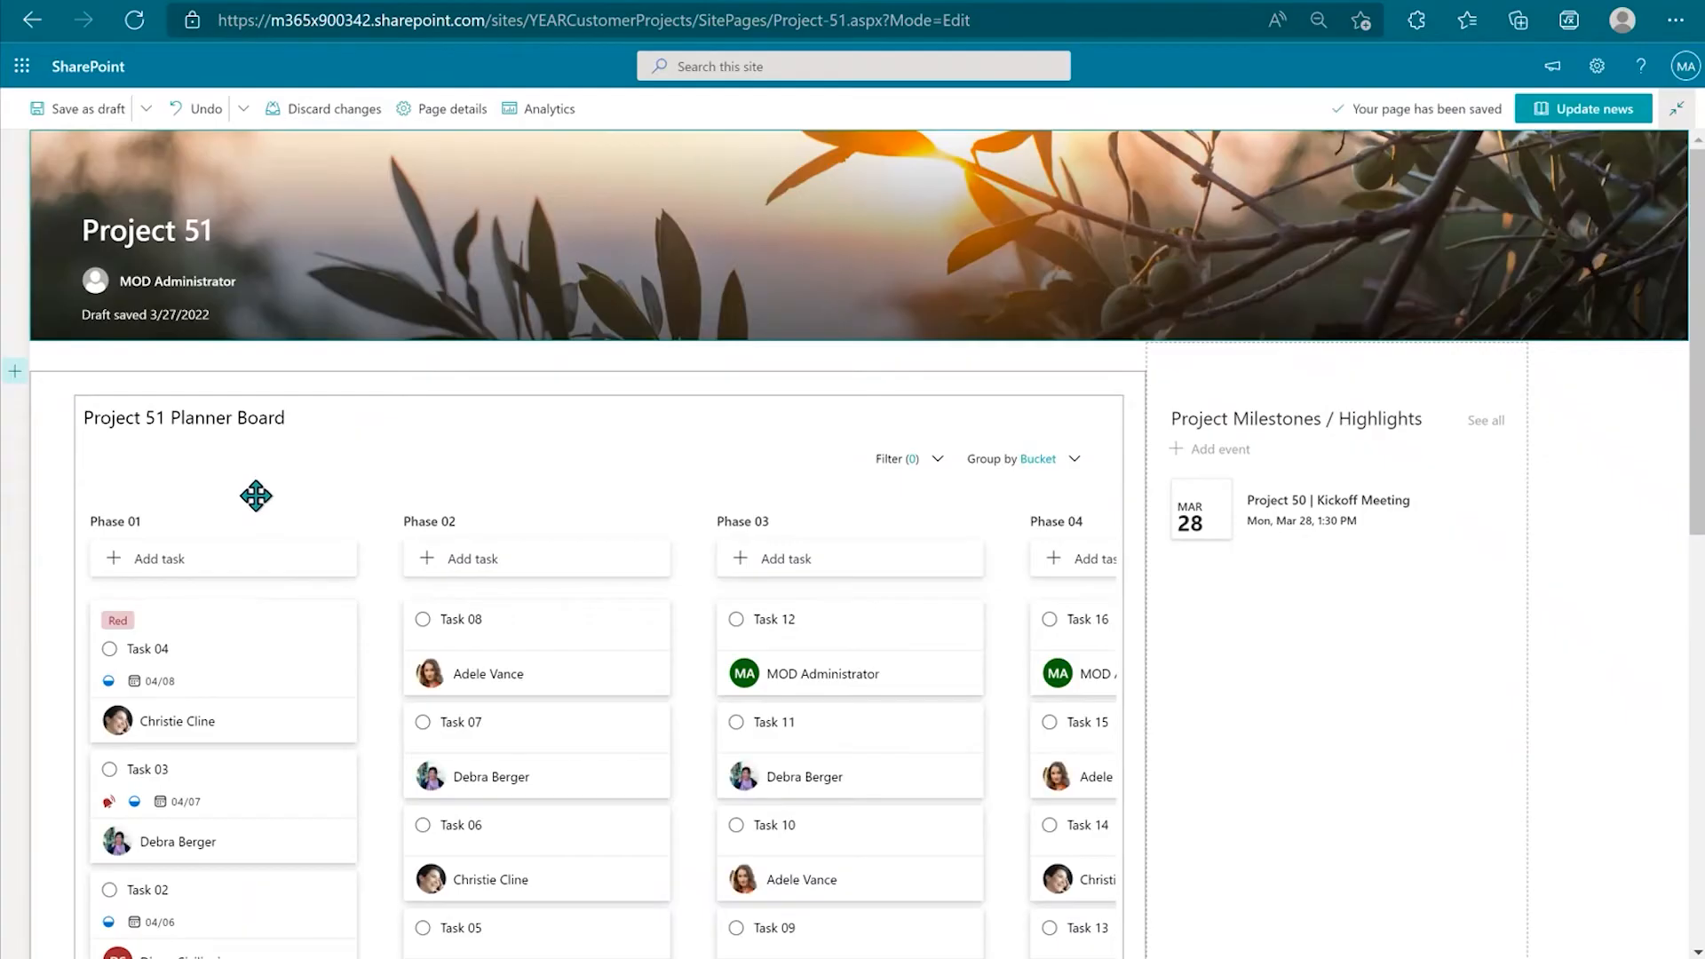
scroll(256, 496, down, 2)
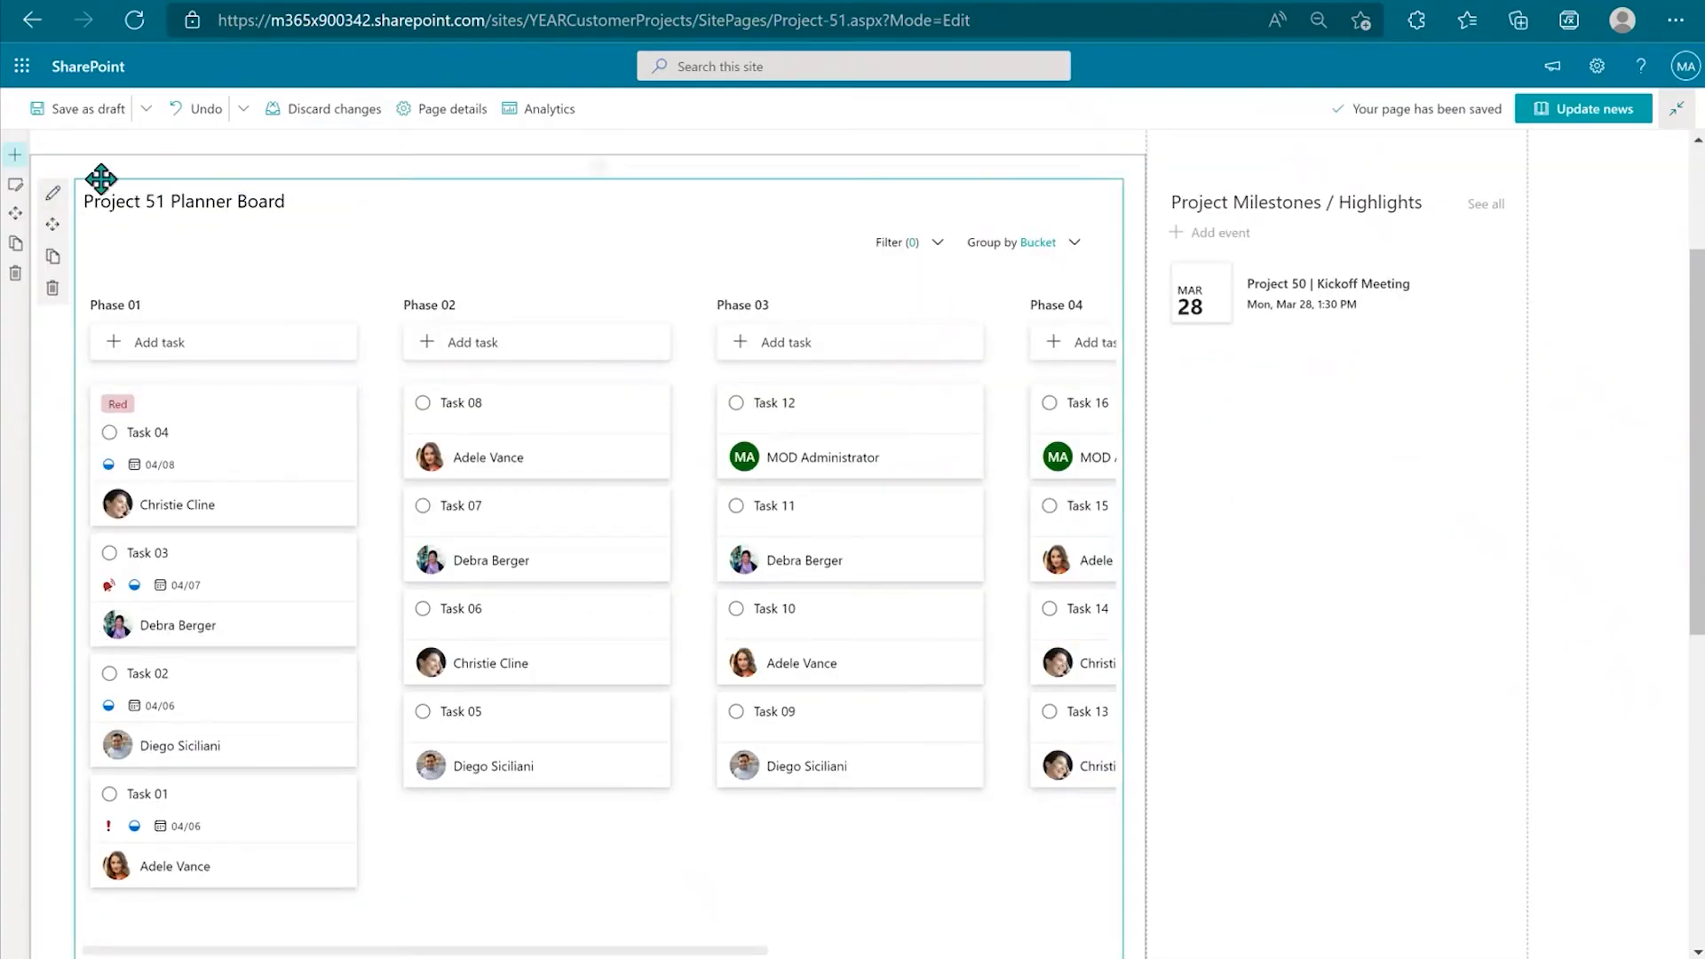
click(53, 197)
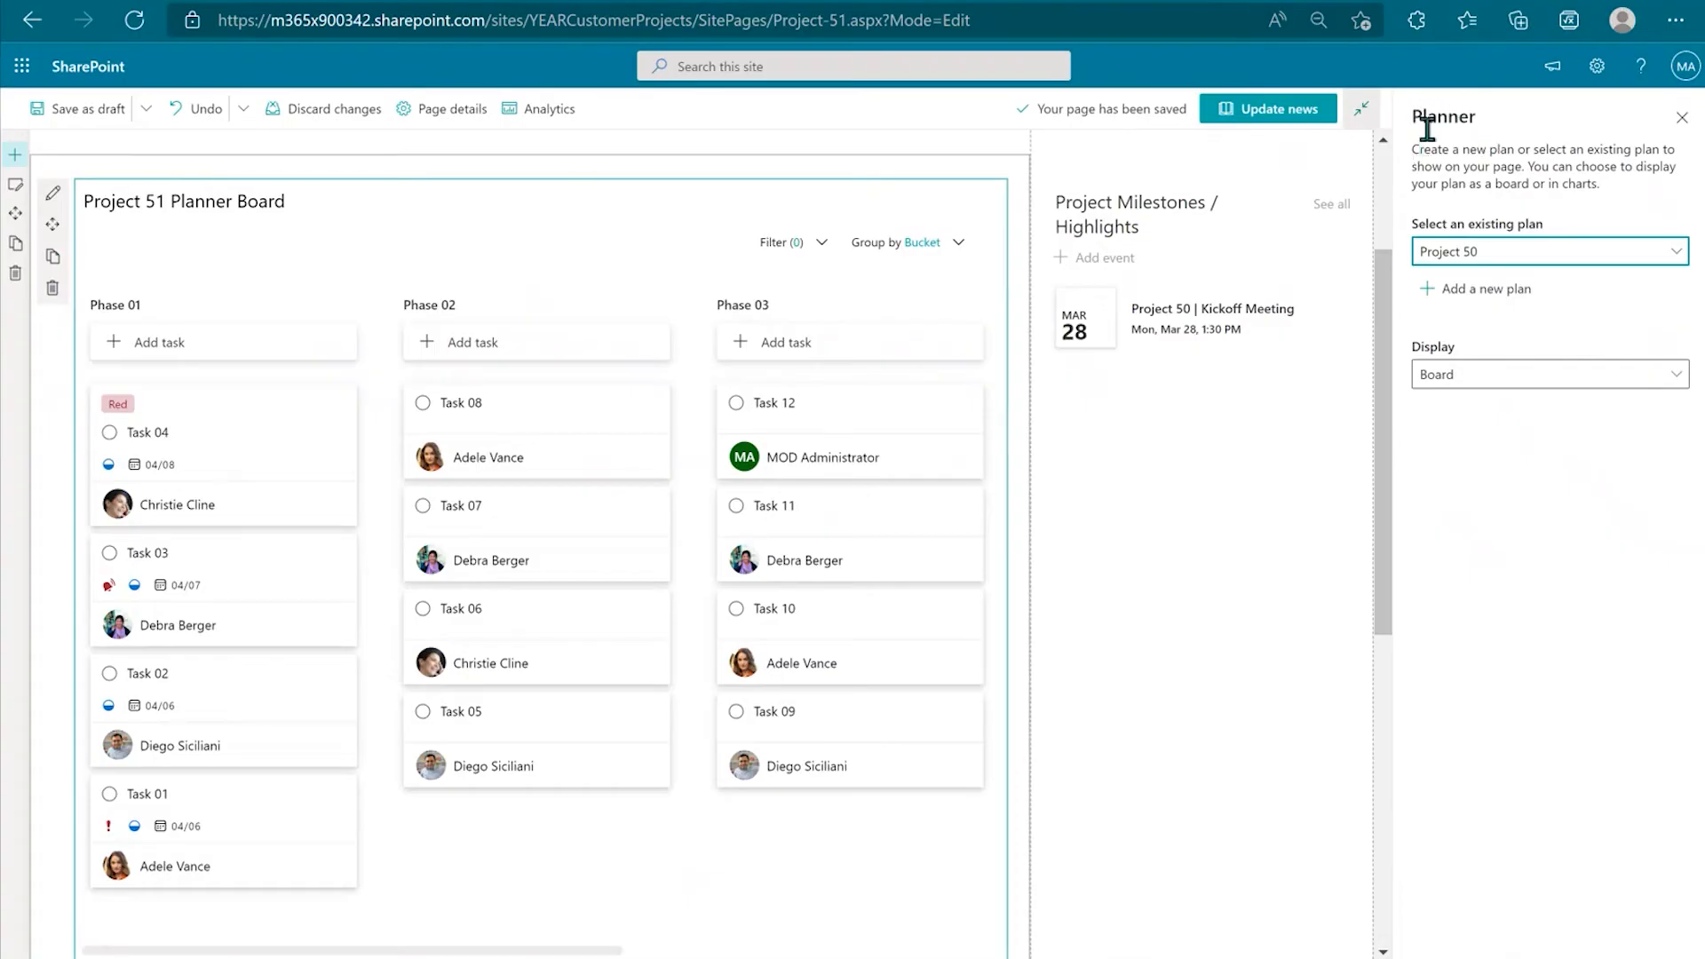
click(1681, 256)
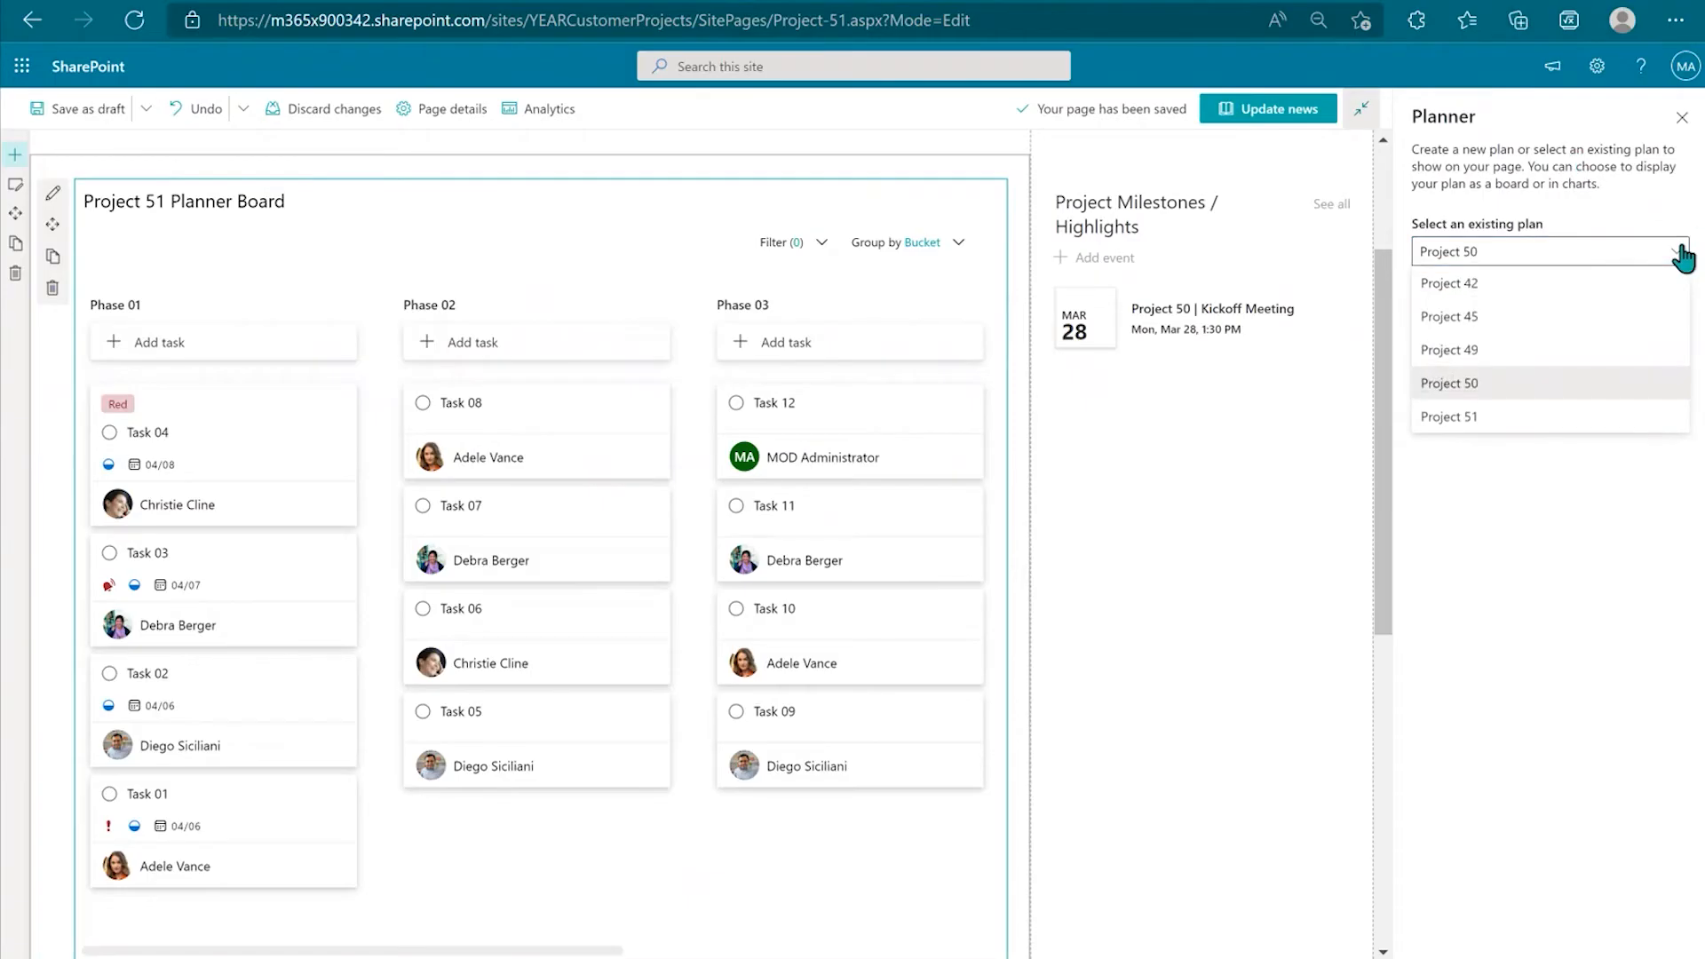
click(1479, 417)
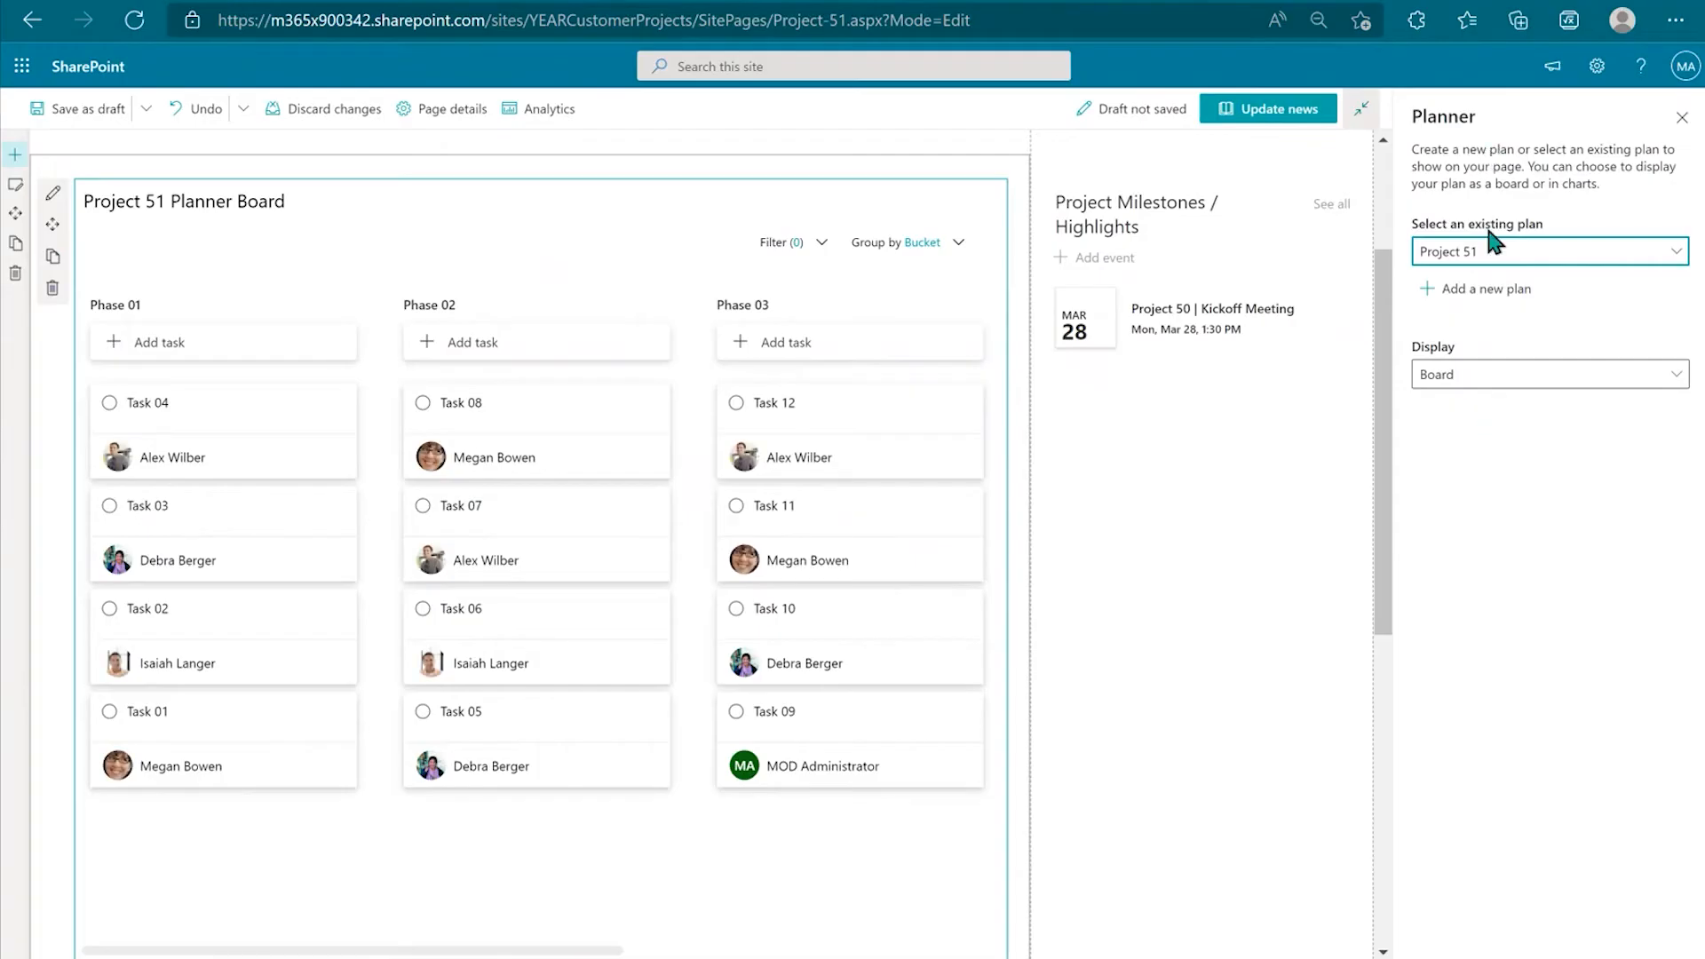
Step: Preview the status, bucket and priority chart displays, then set Display to Board
click(1577, 388)
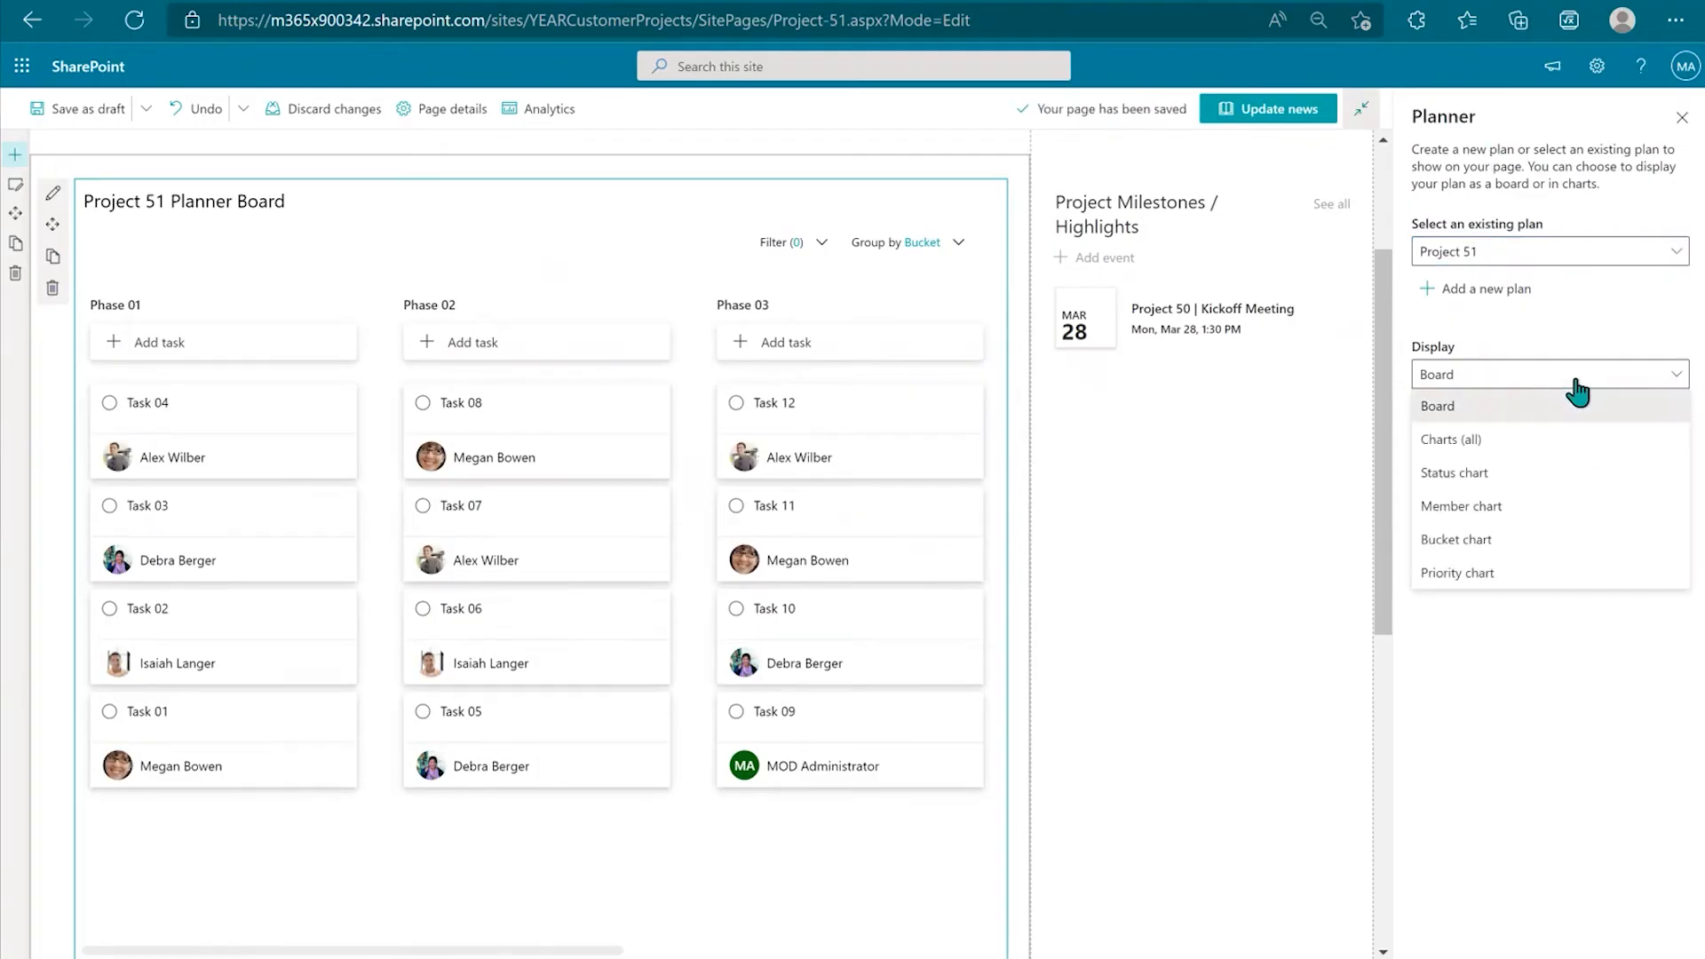
click(1538, 498)
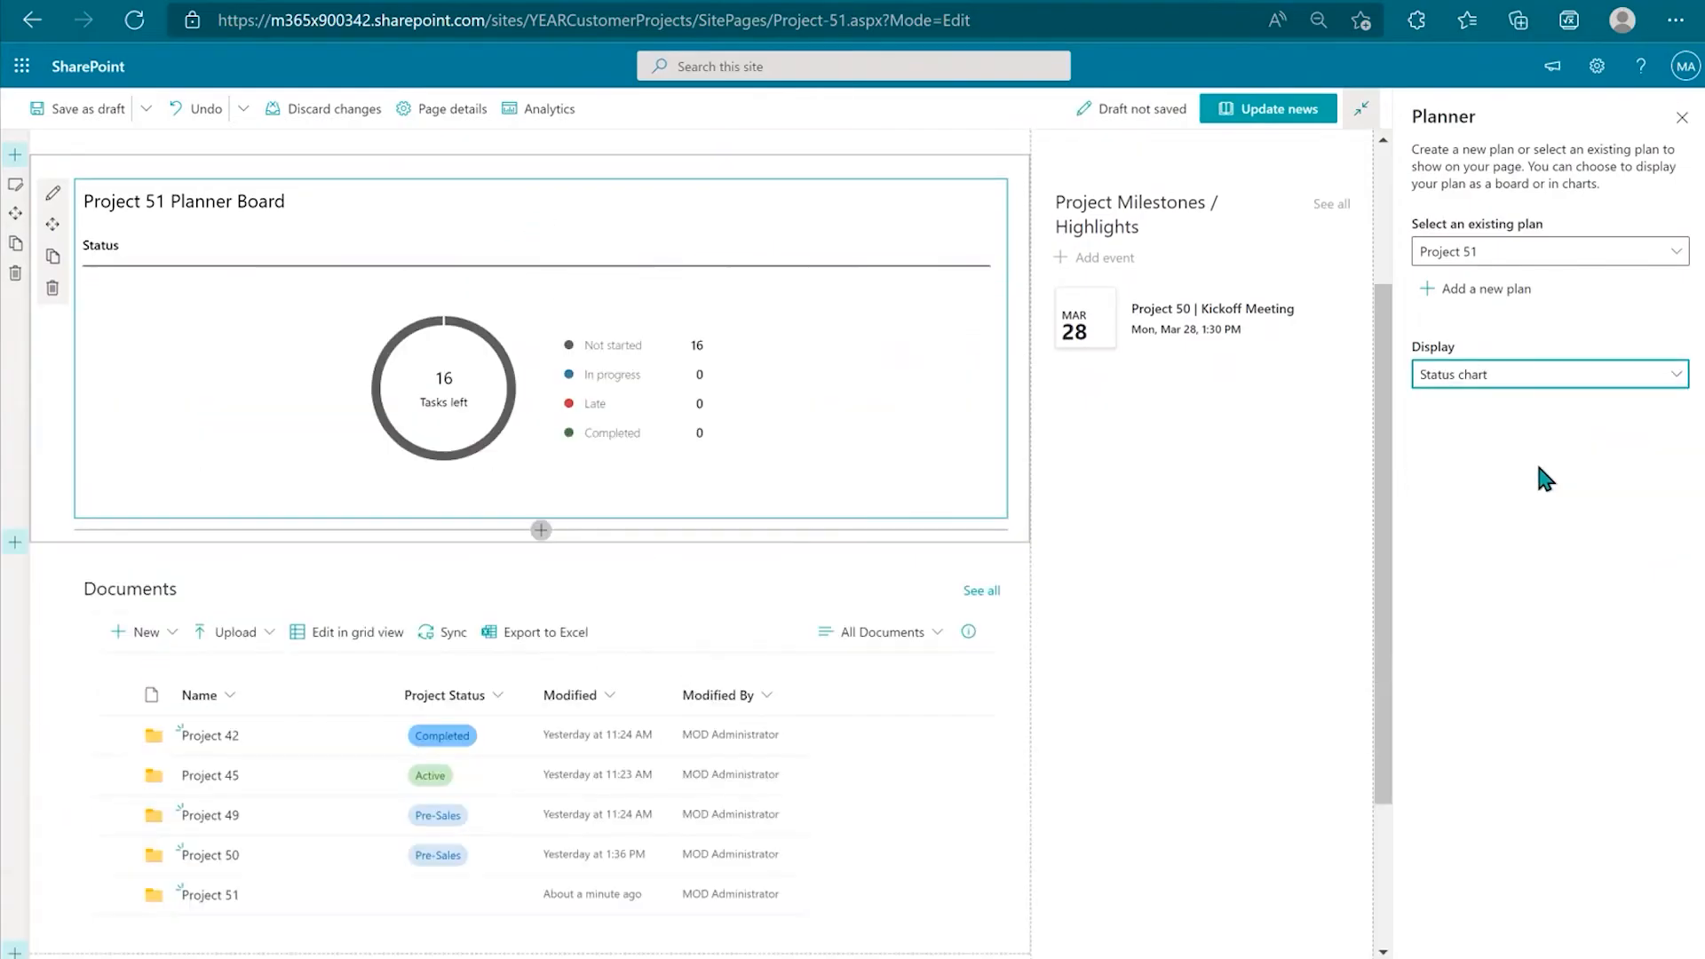
click(1515, 377)
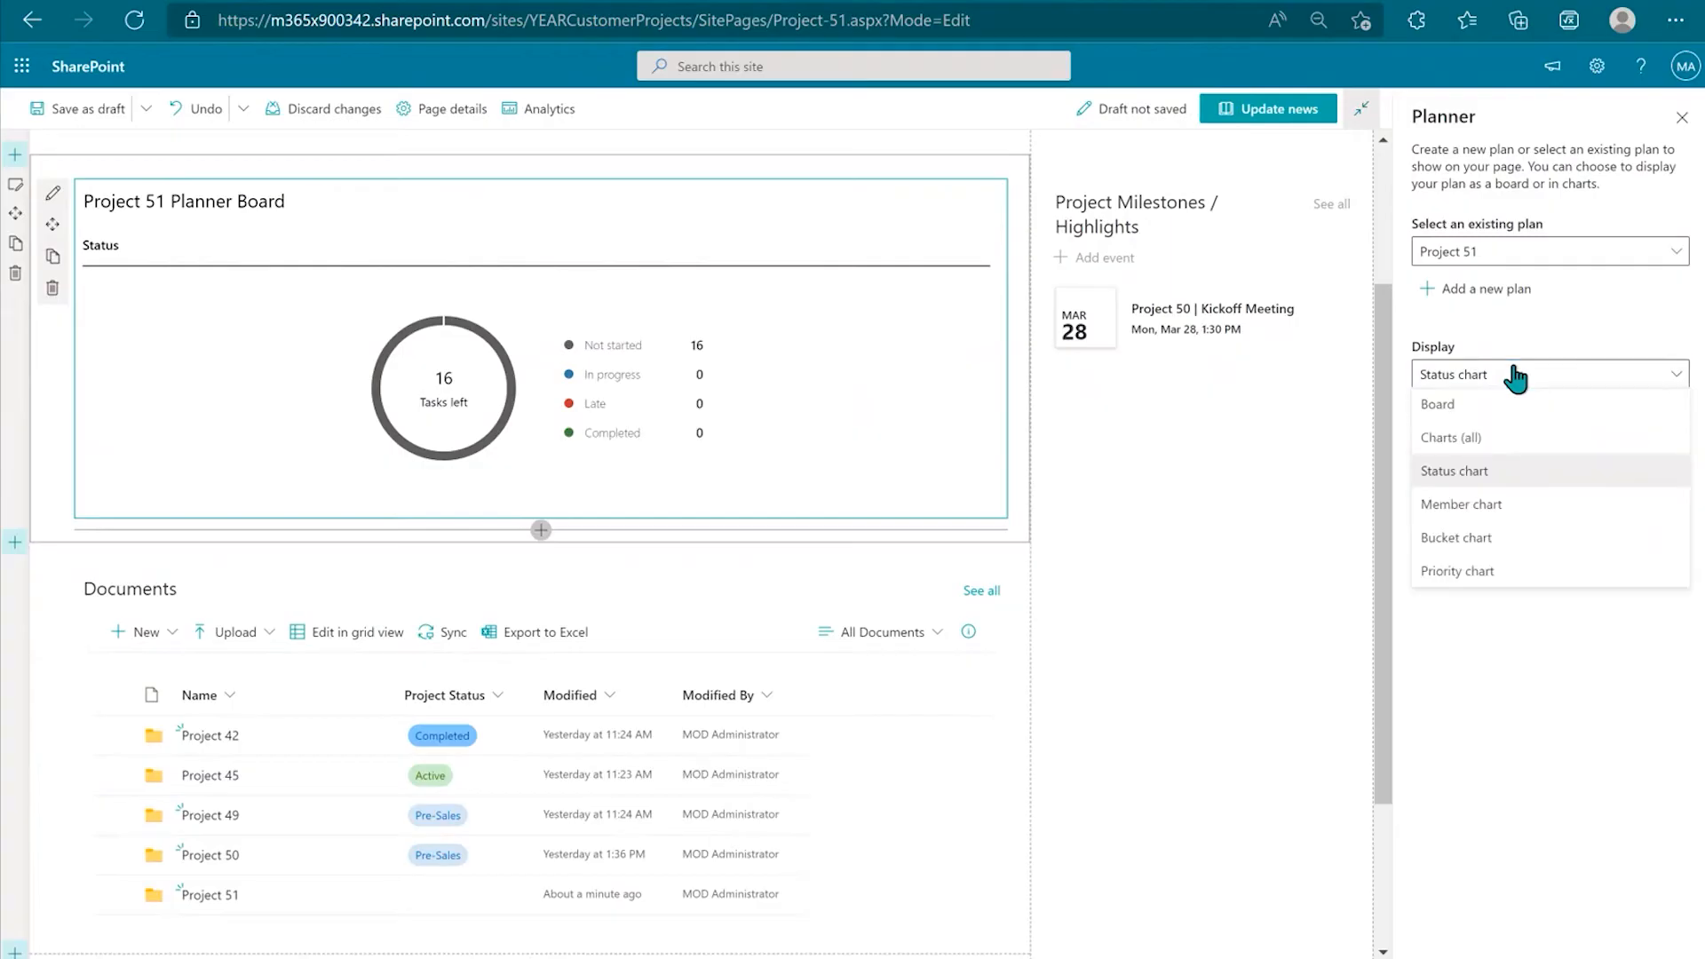
click(1501, 536)
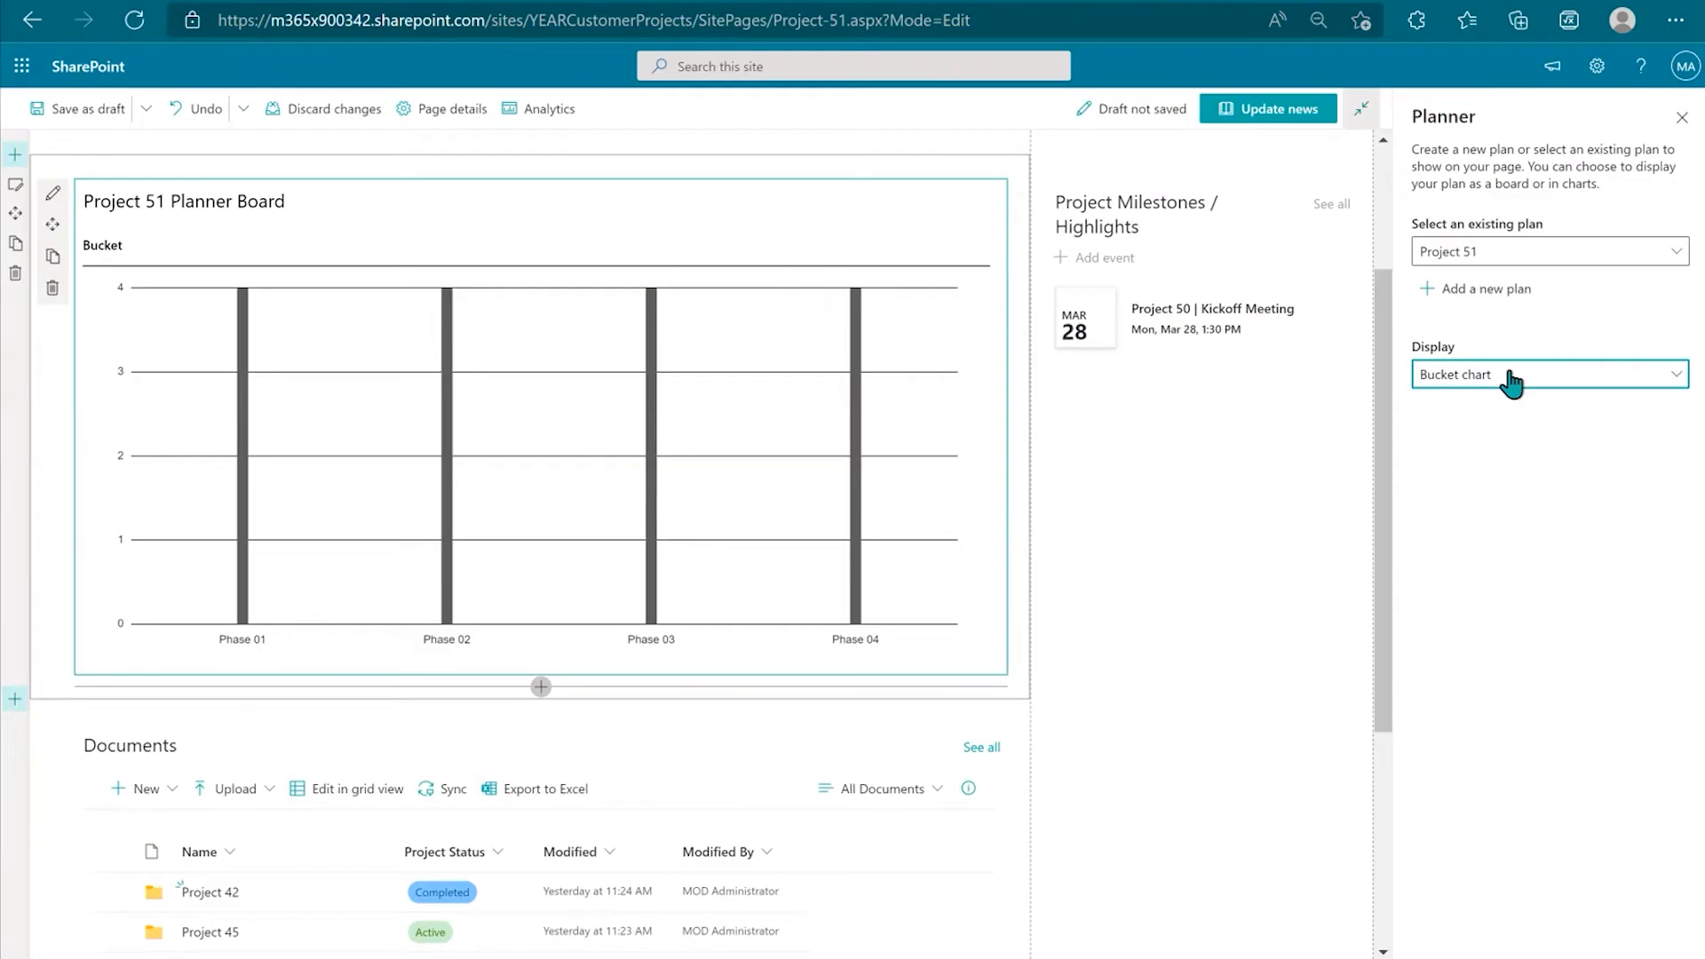
click(1510, 380)
click(1510, 571)
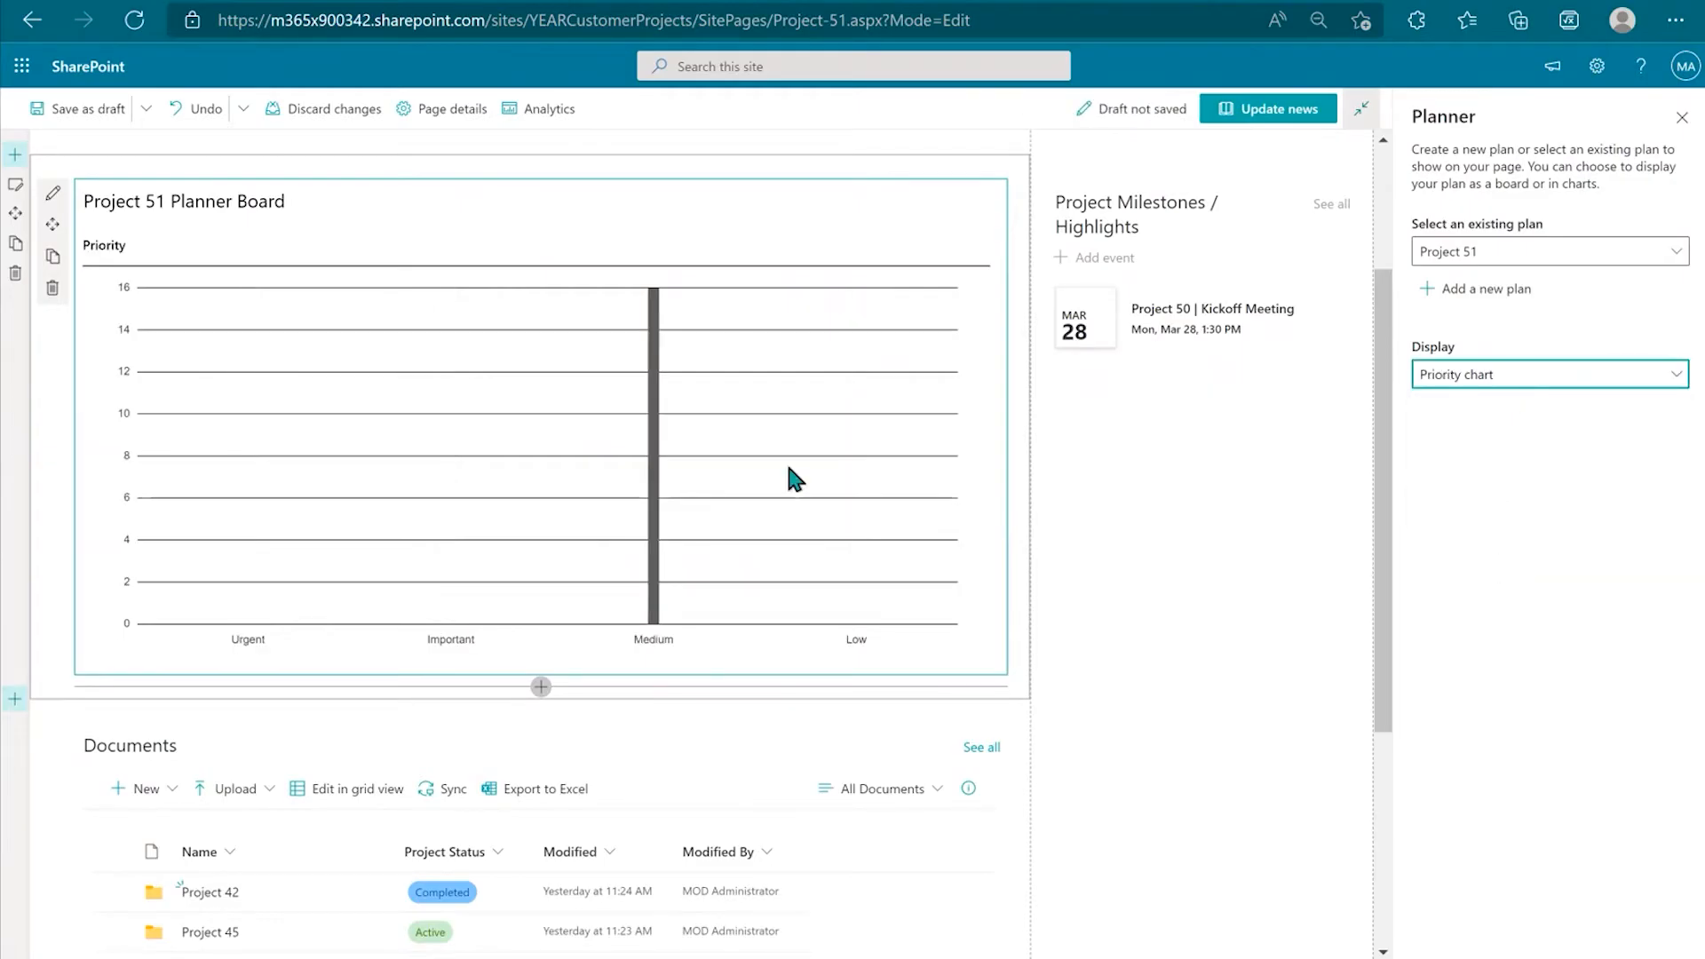
click(1647, 376)
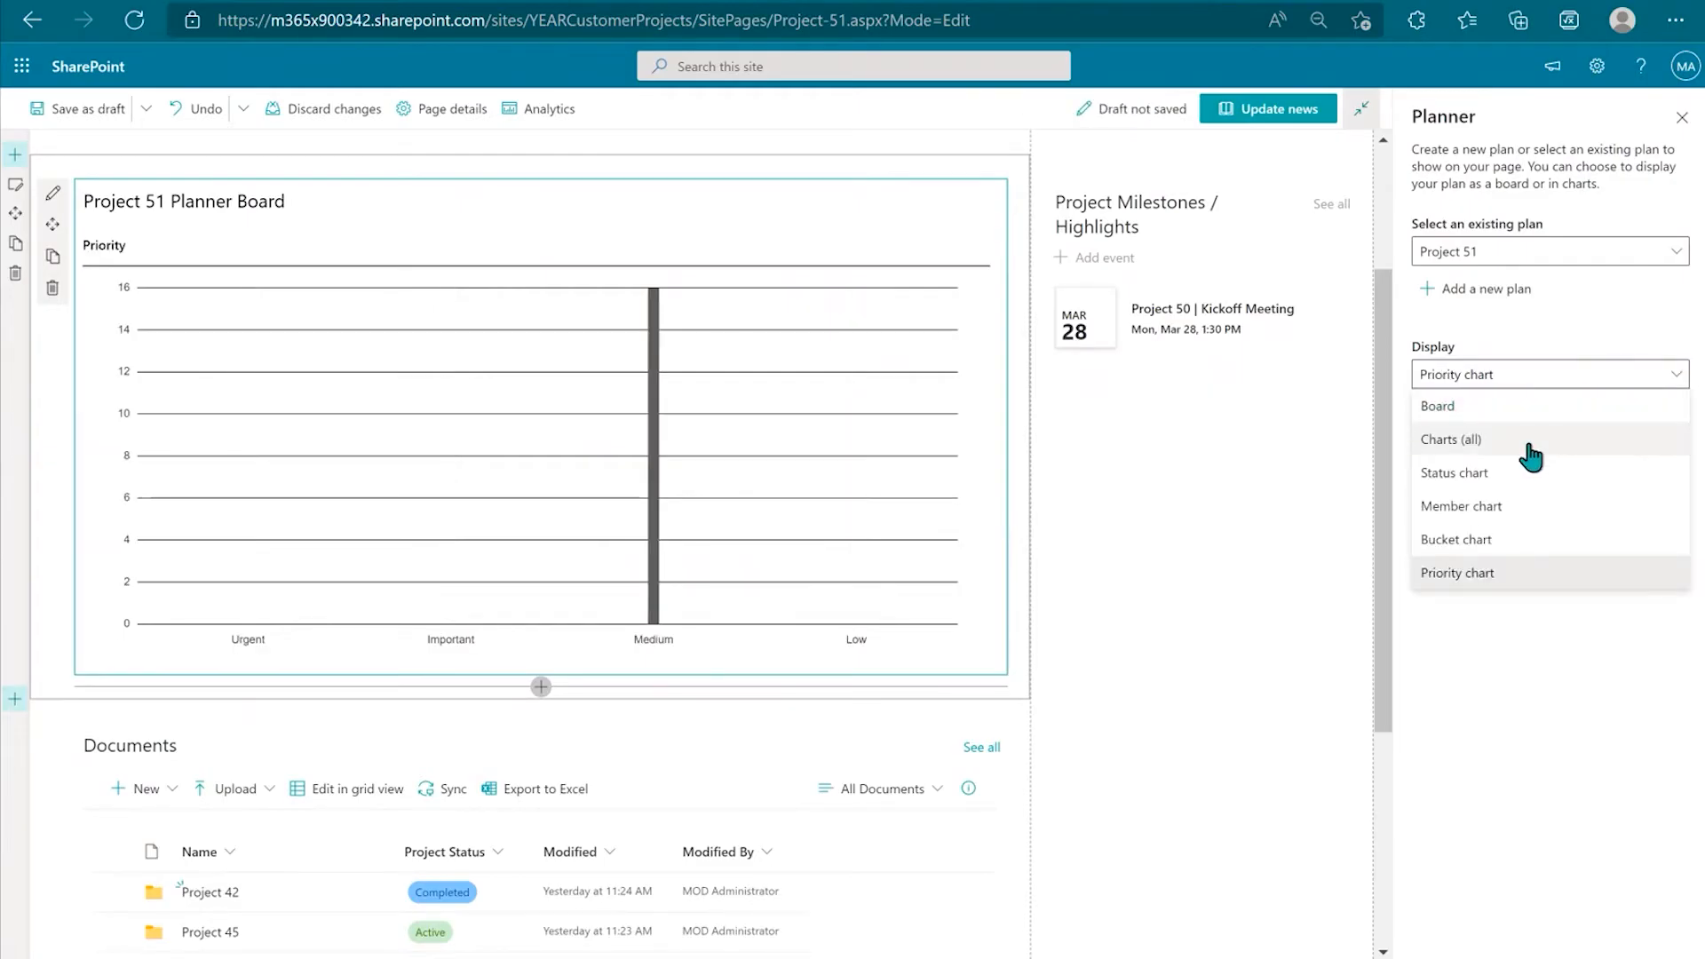
click(1525, 407)
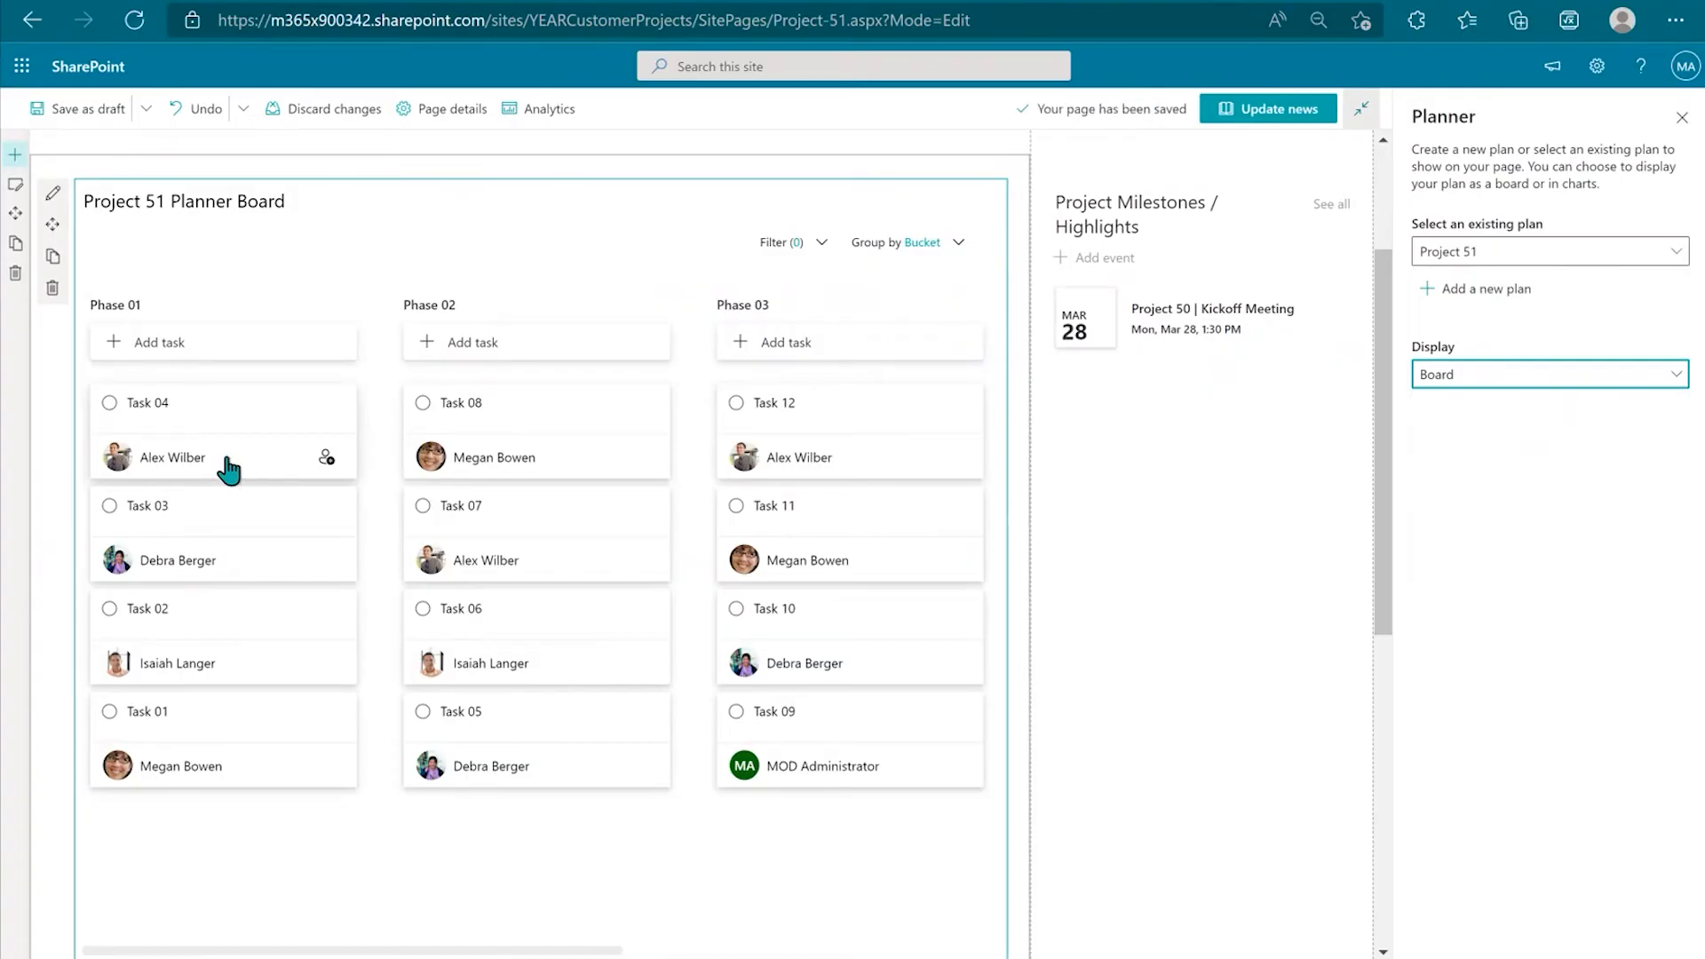
Step: Close the Planner settings, try grouping tasks by Assigned to and Labels, then regroup by Bucket
click(1683, 117)
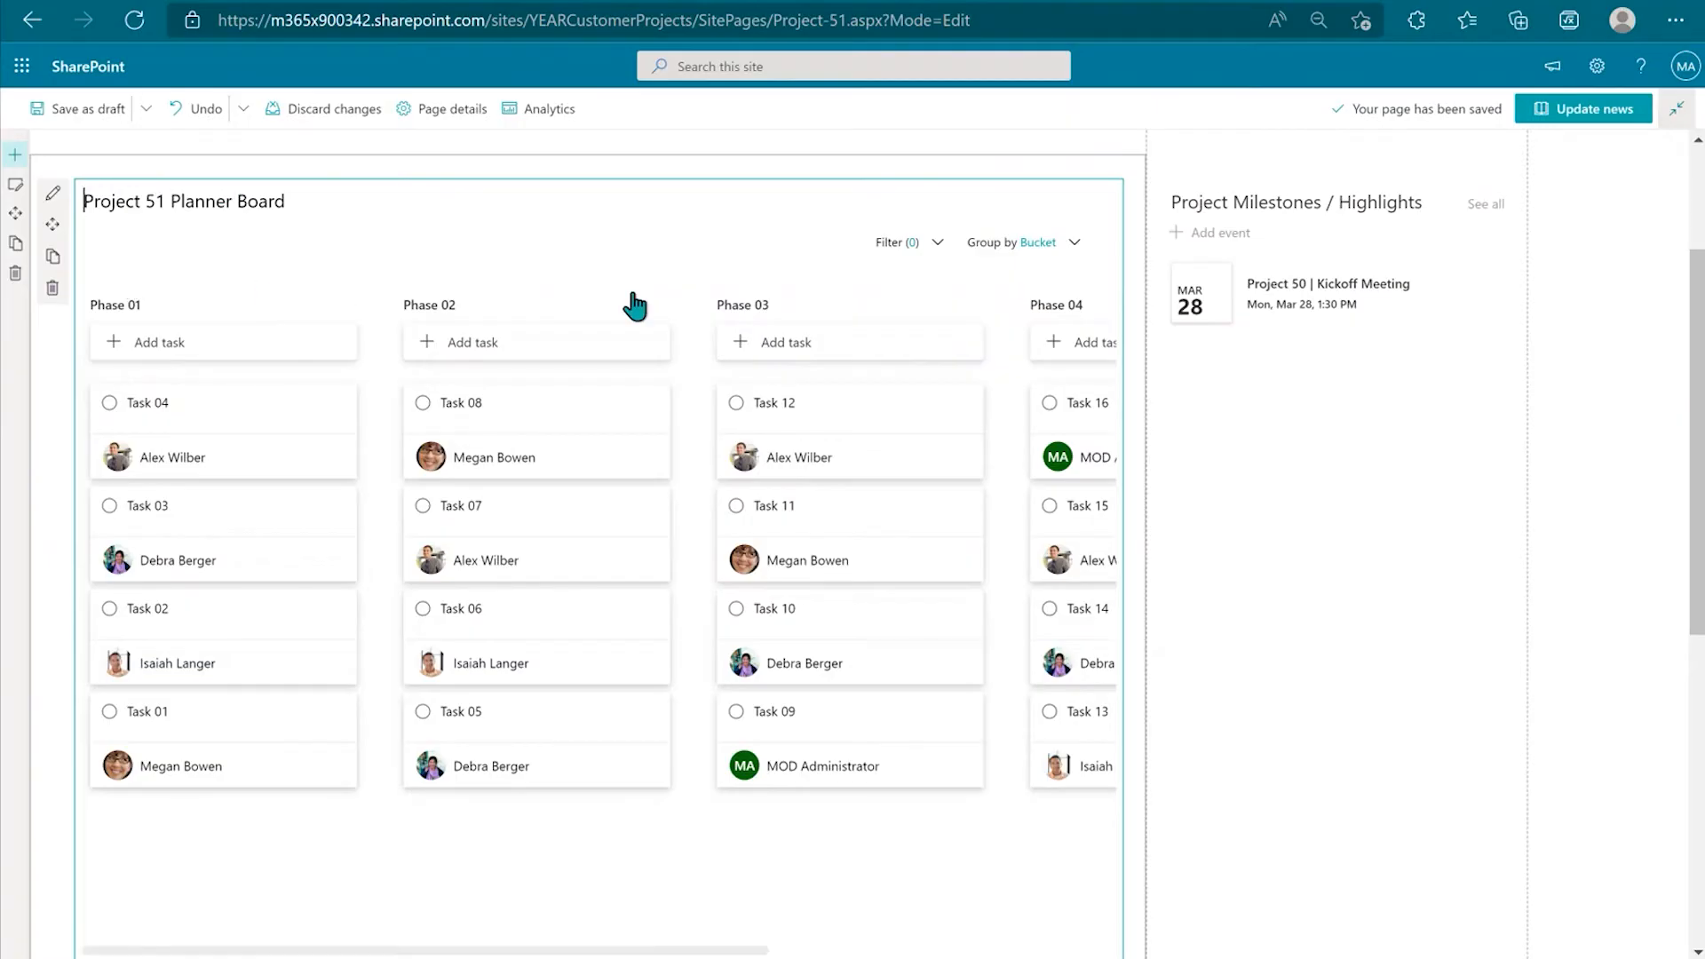
click(1074, 245)
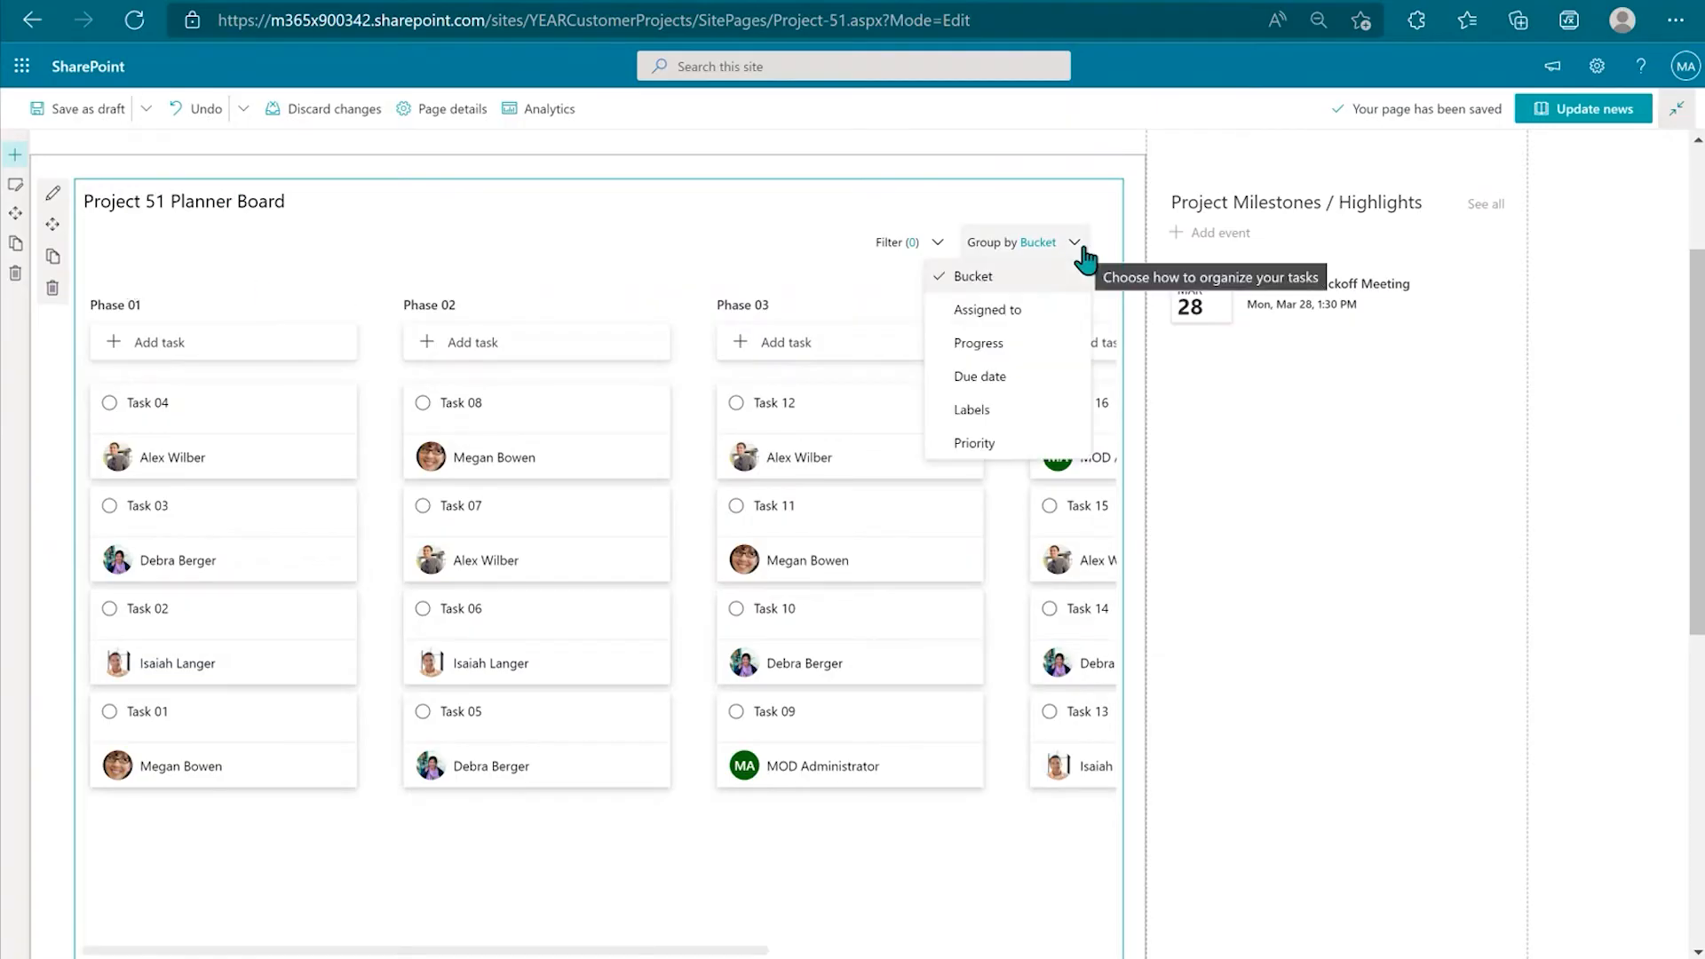
click(1059, 316)
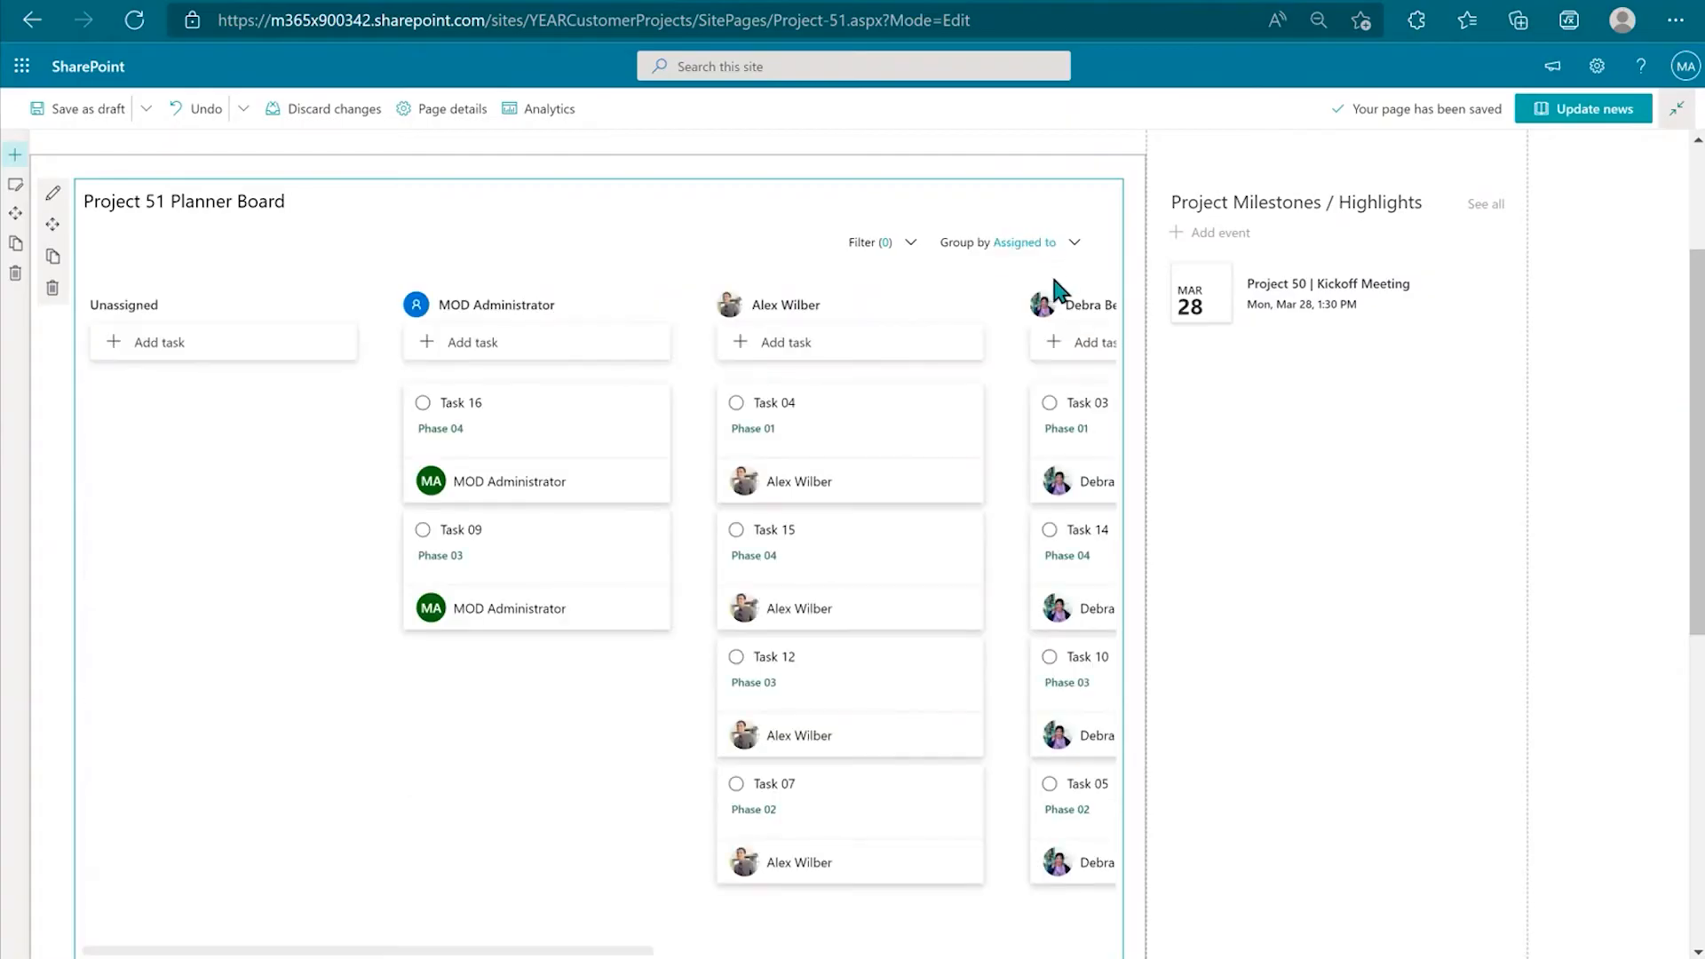
click(1056, 259)
click(1043, 401)
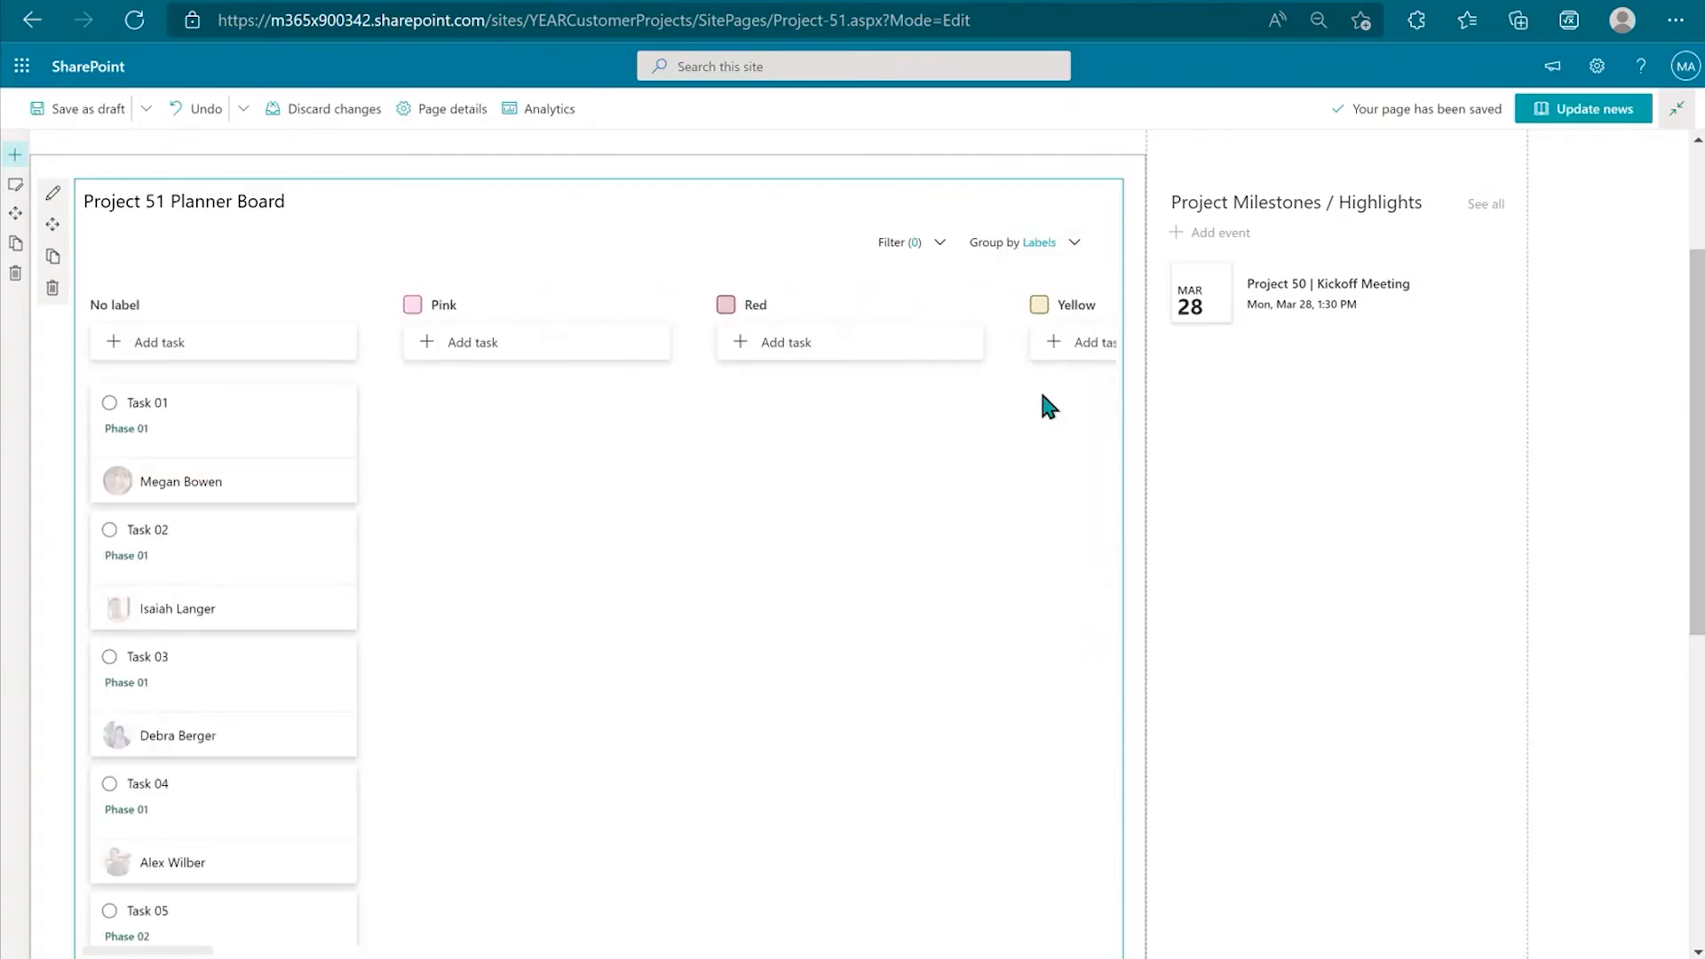
click(1044, 256)
click(1038, 275)
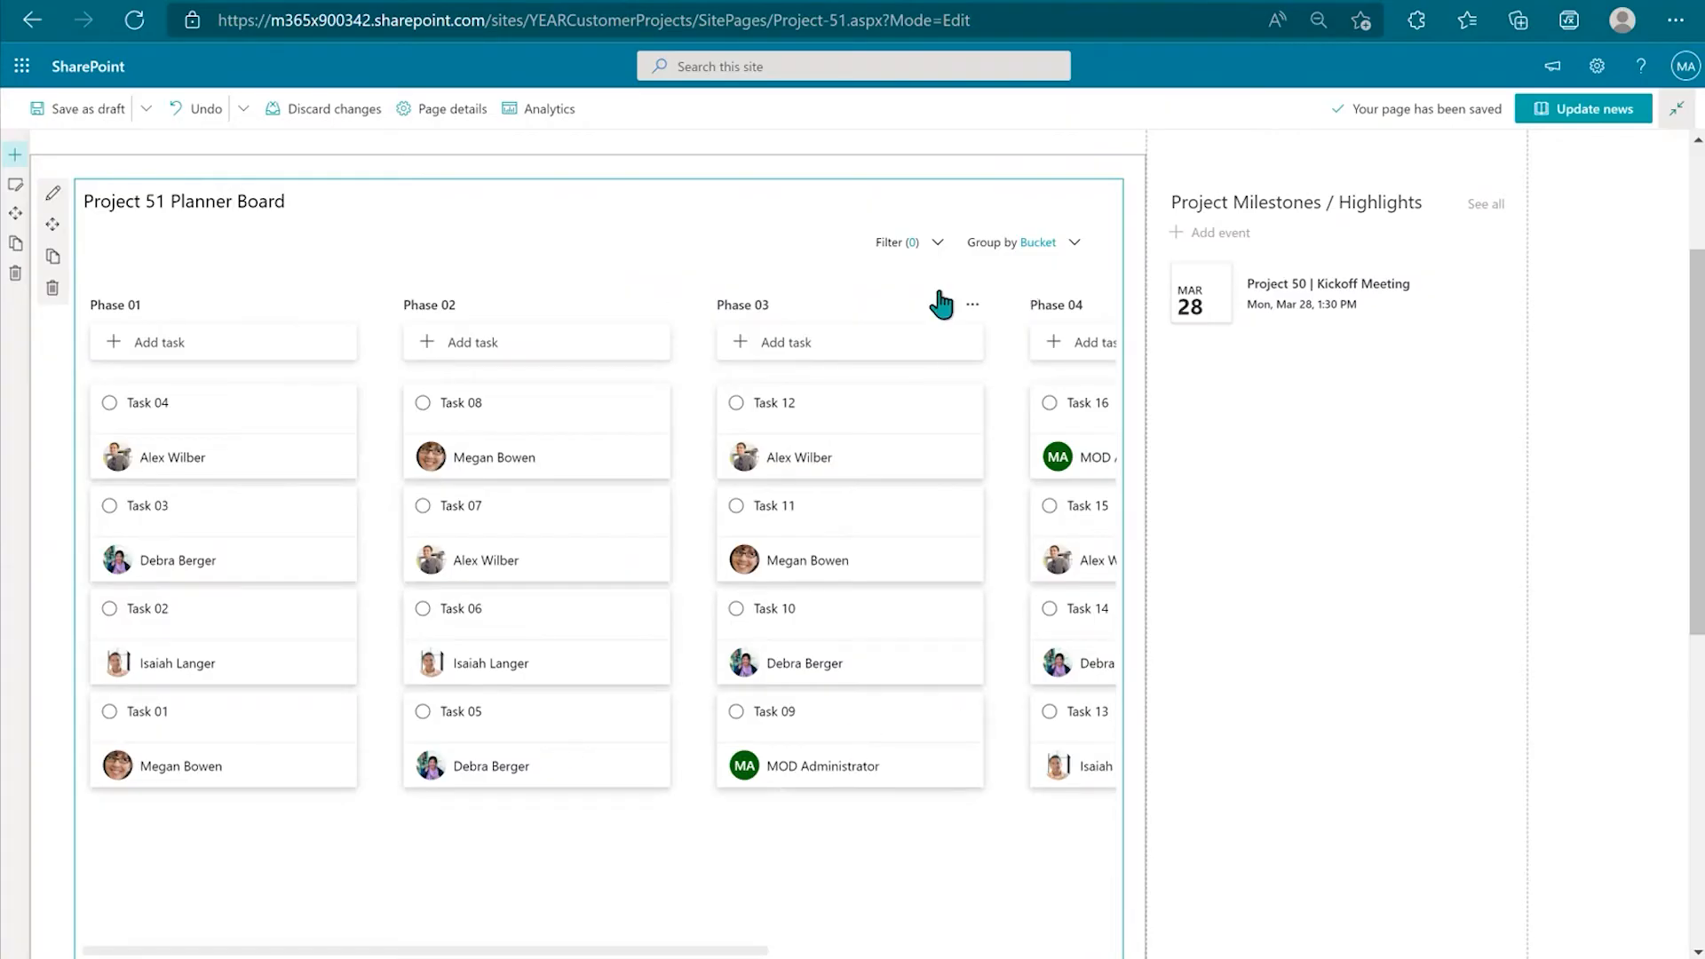
click(938, 254)
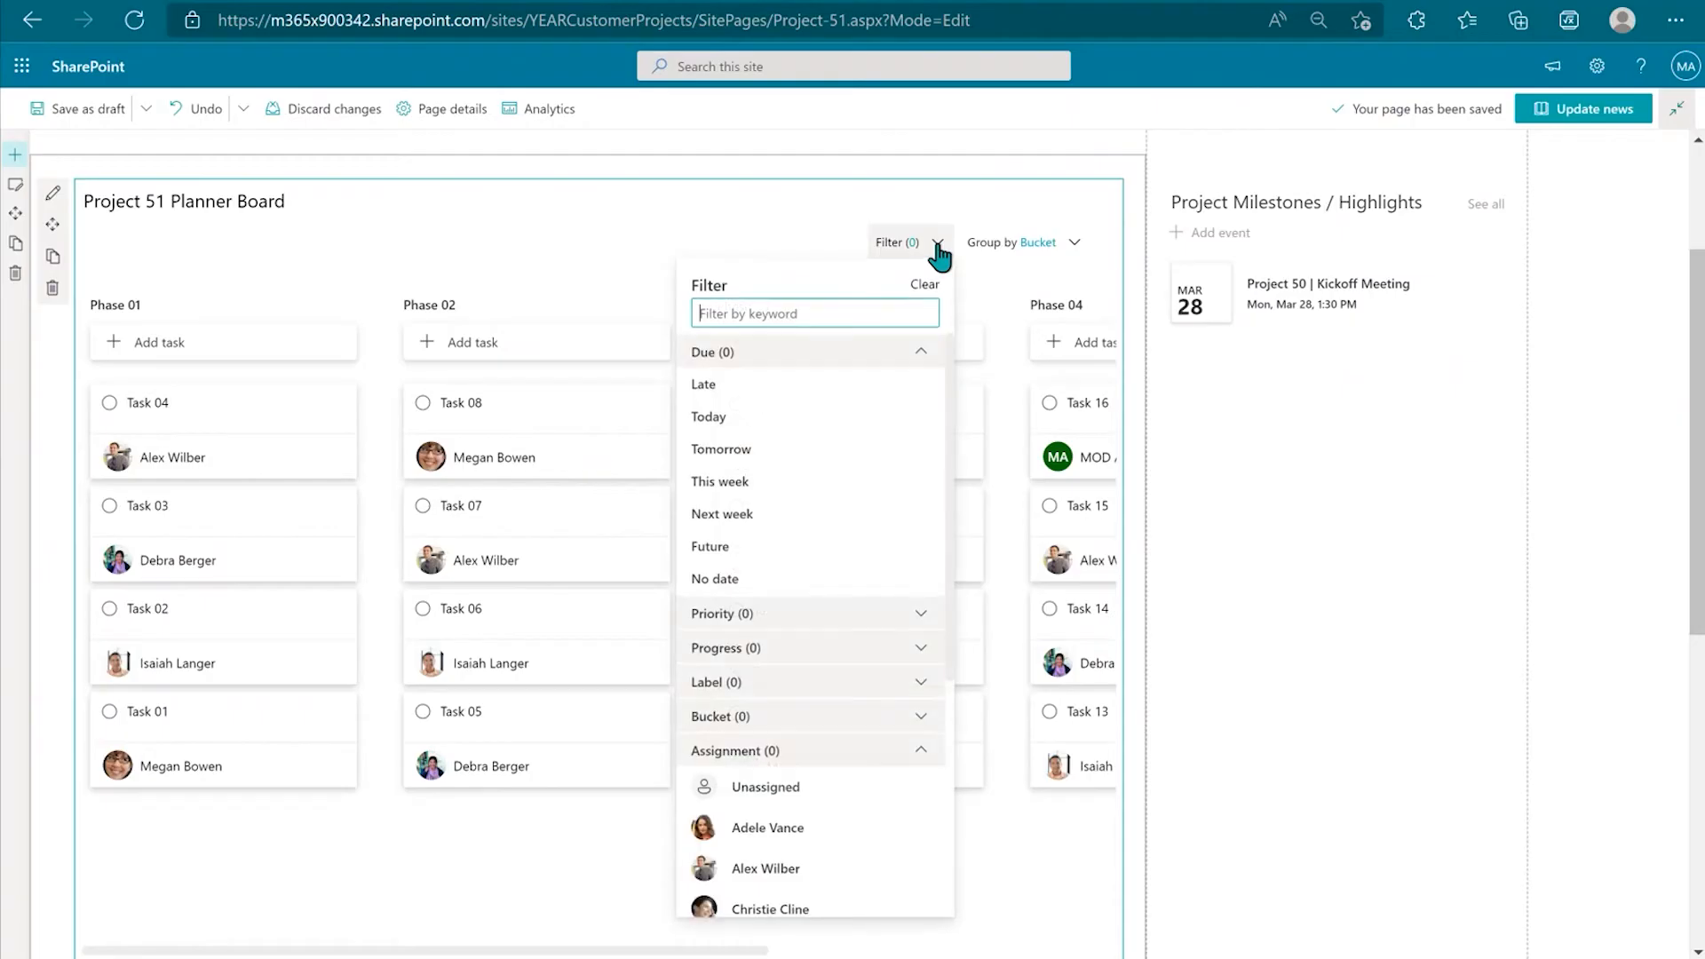
click(840, 839)
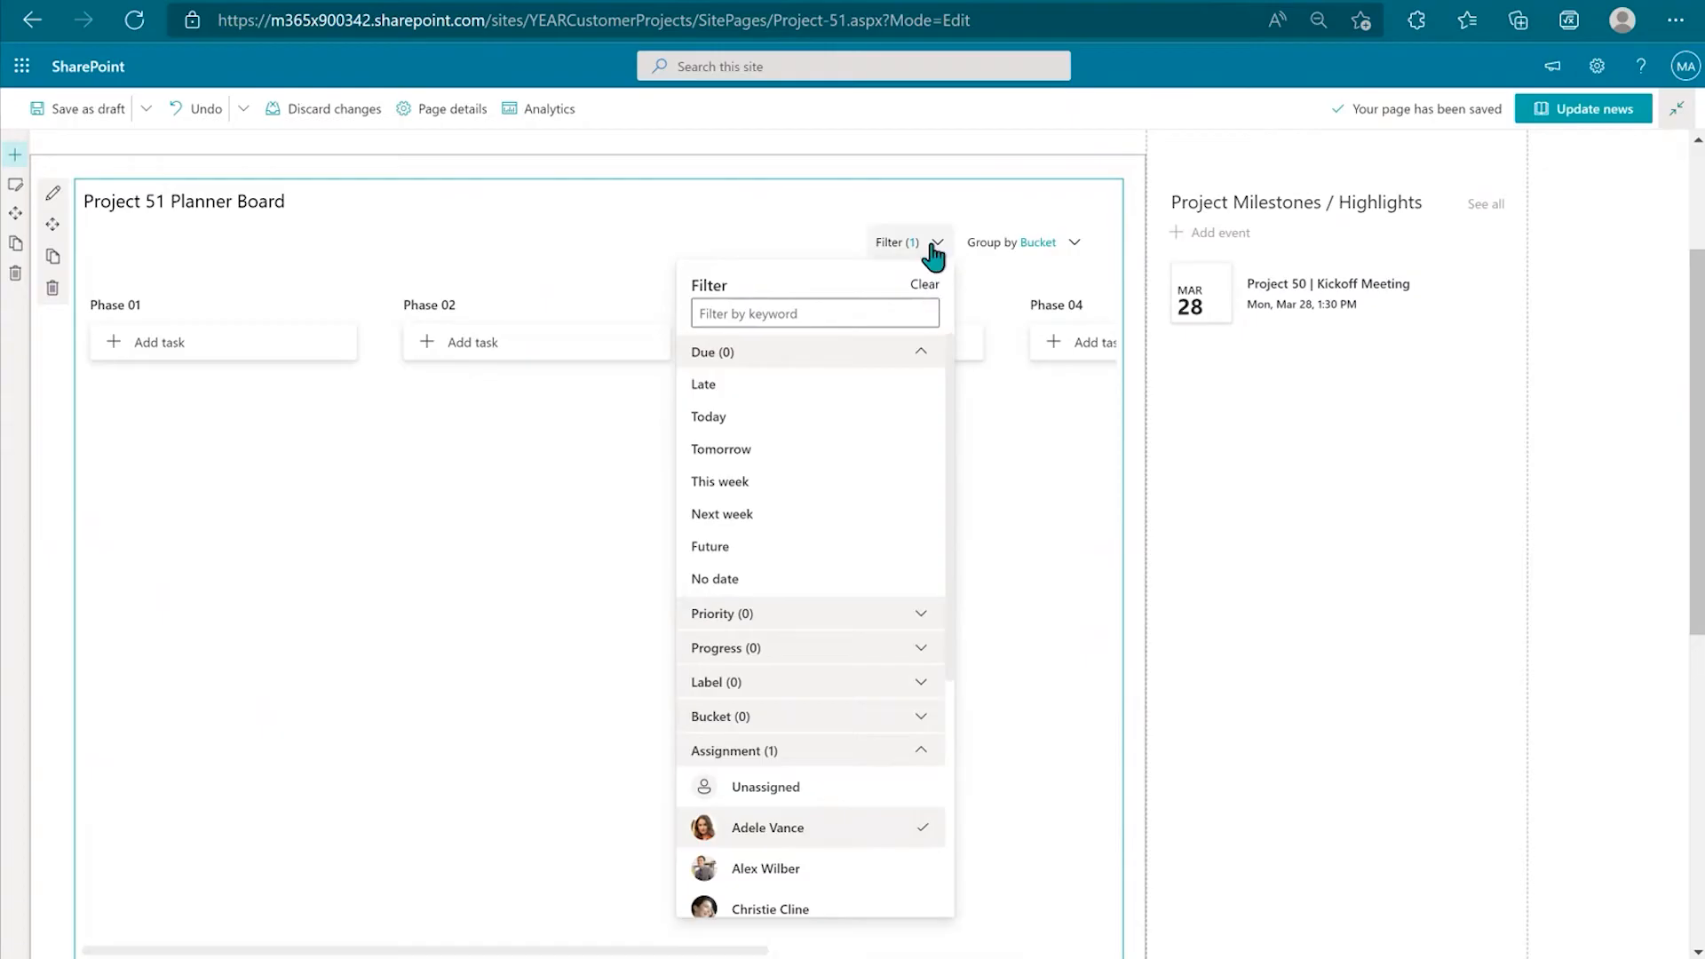
click(924, 284)
scroll(828, 762, down, 1)
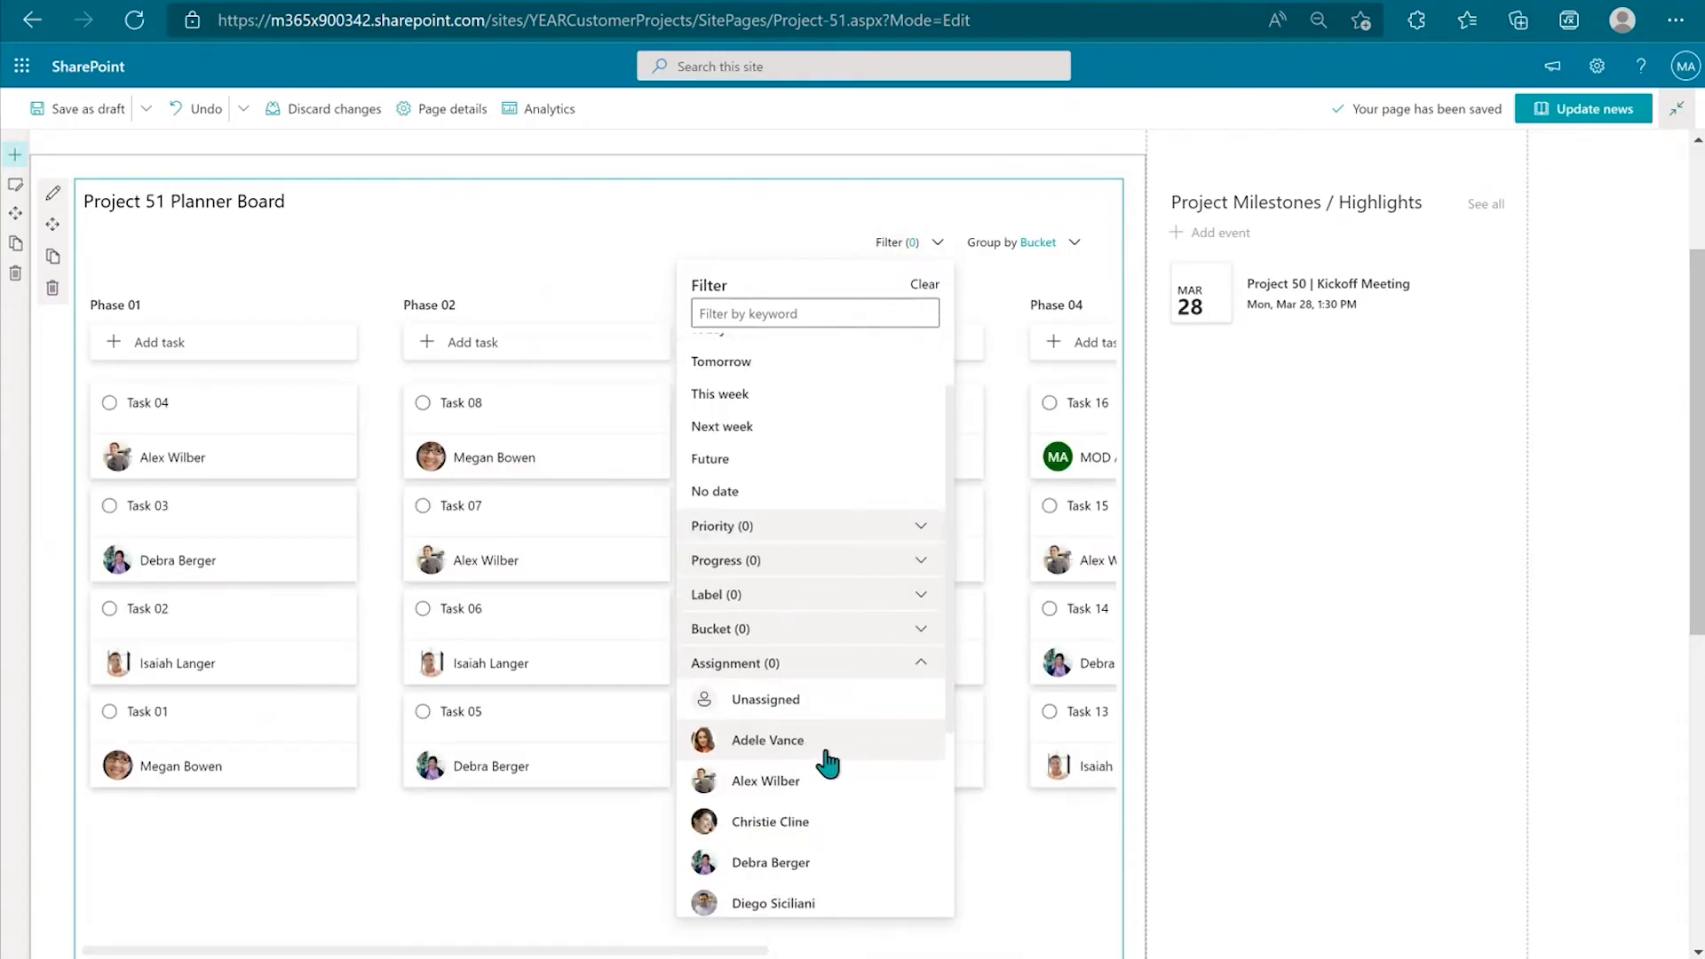
scroll(828, 762, down, 3)
click(818, 717)
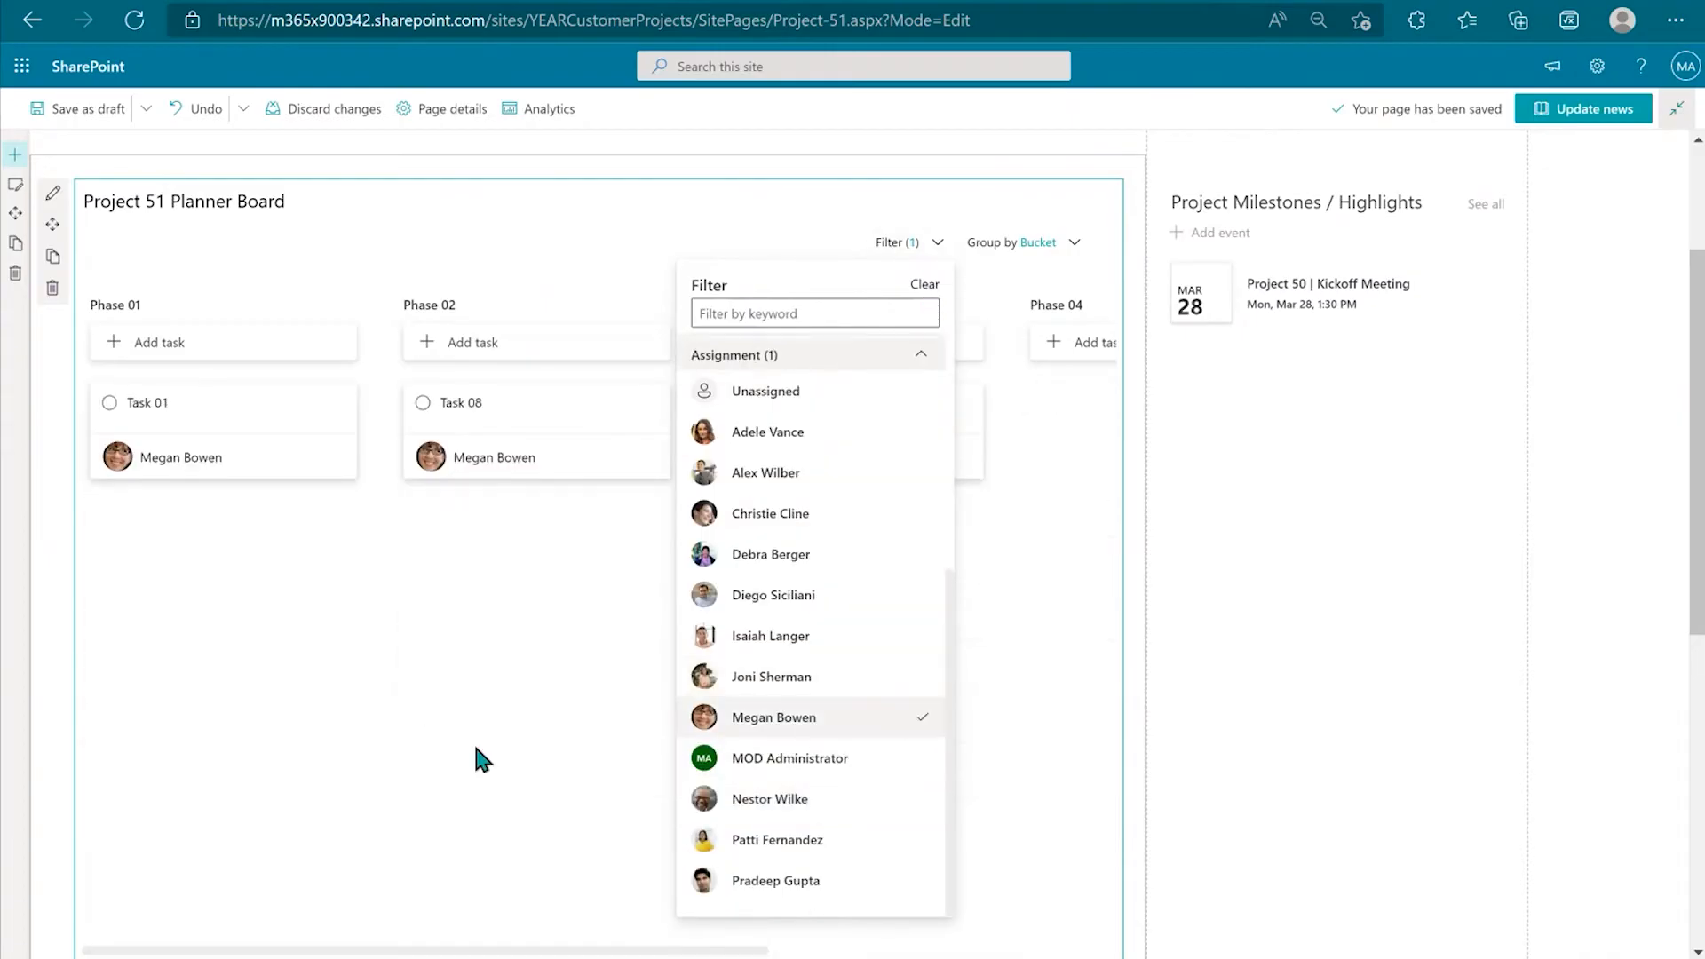
click(558, 230)
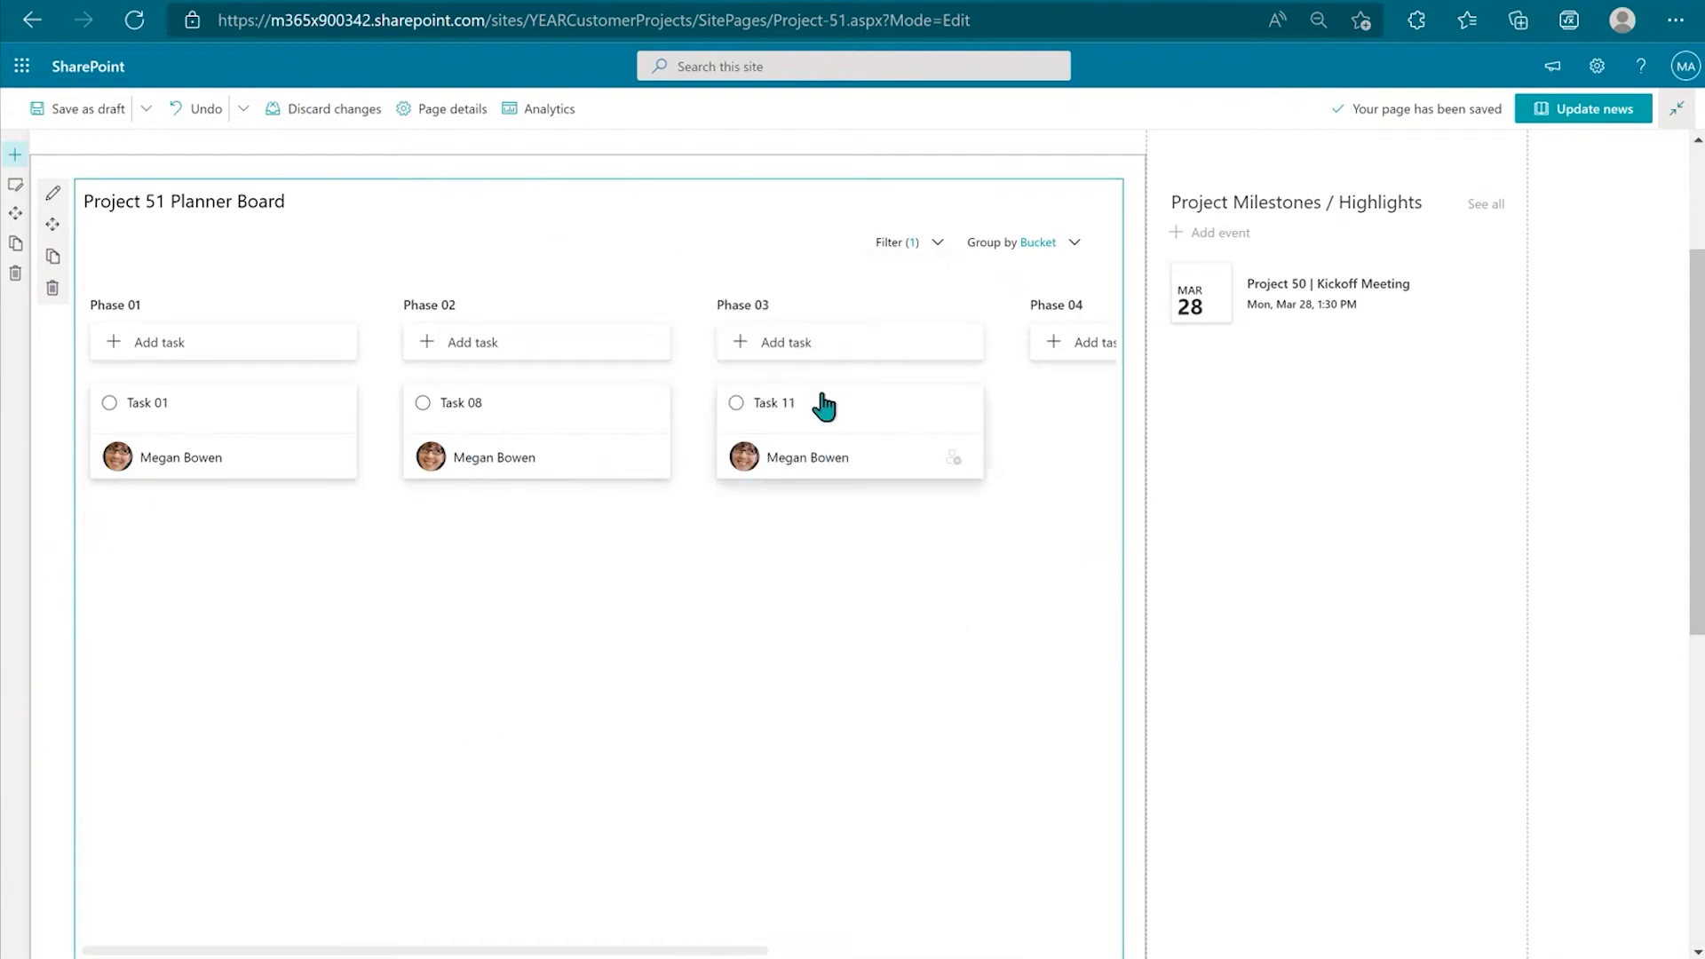
click(924, 244)
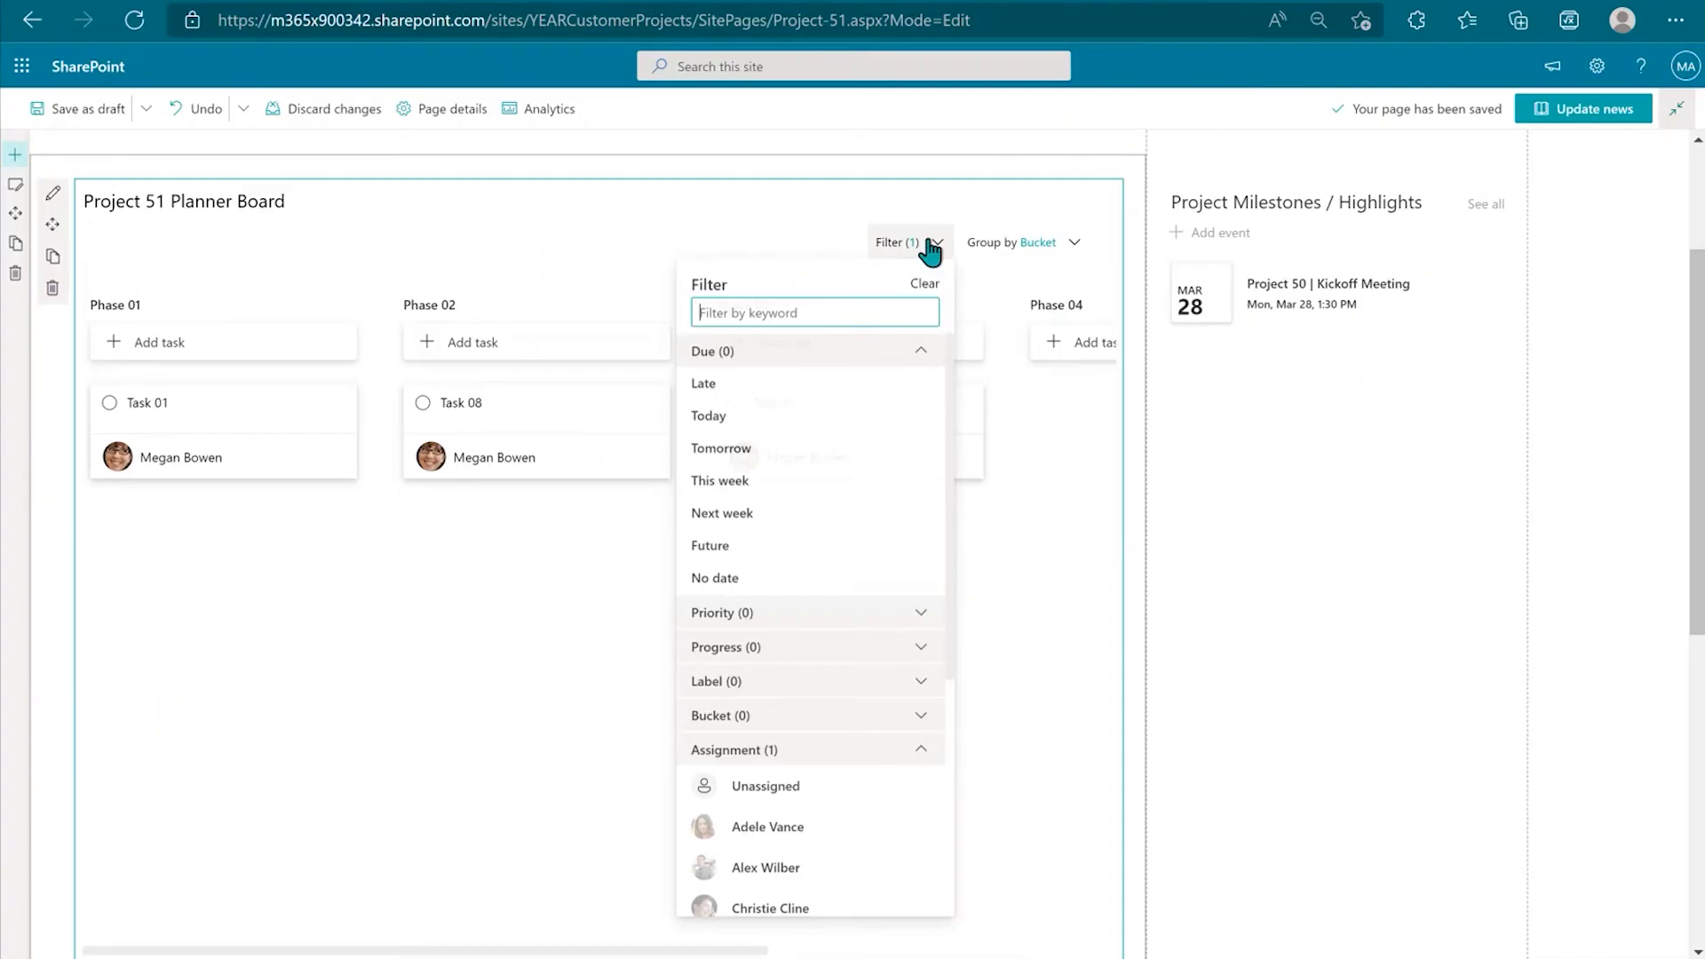
click(925, 285)
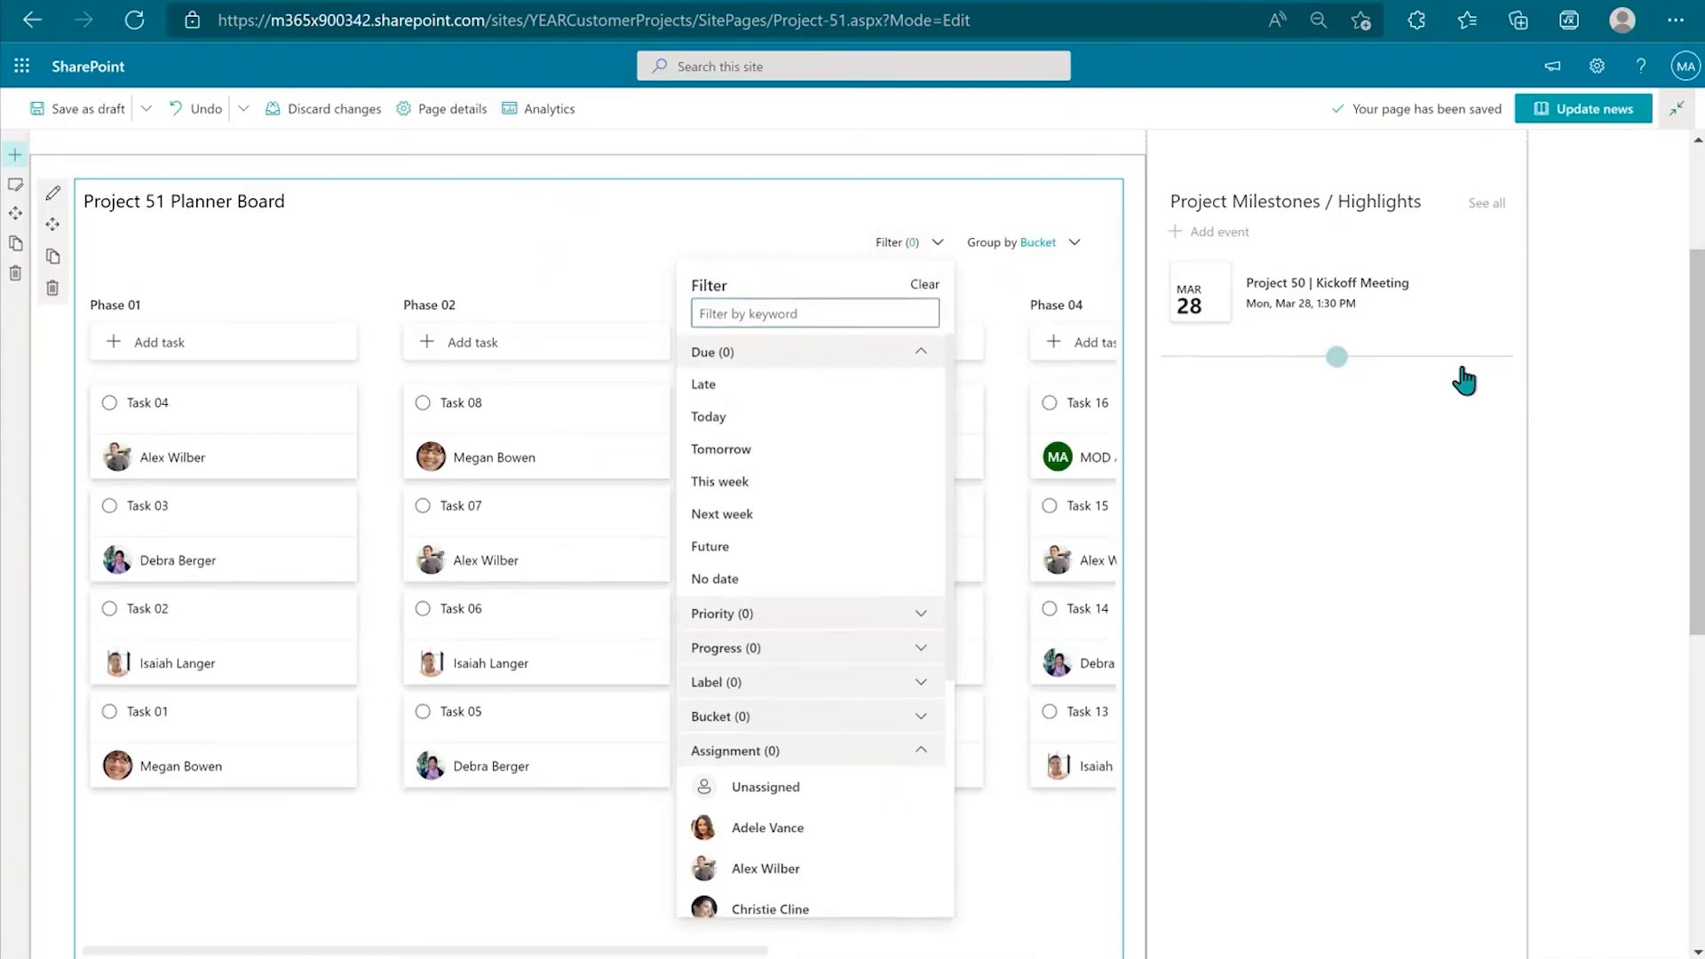
Step: Save the Project 51 page with 'Save as draft' so it leaves edit mode
scroll(1569, 462, up, 3)
scroll(1570, 462, down, 8)
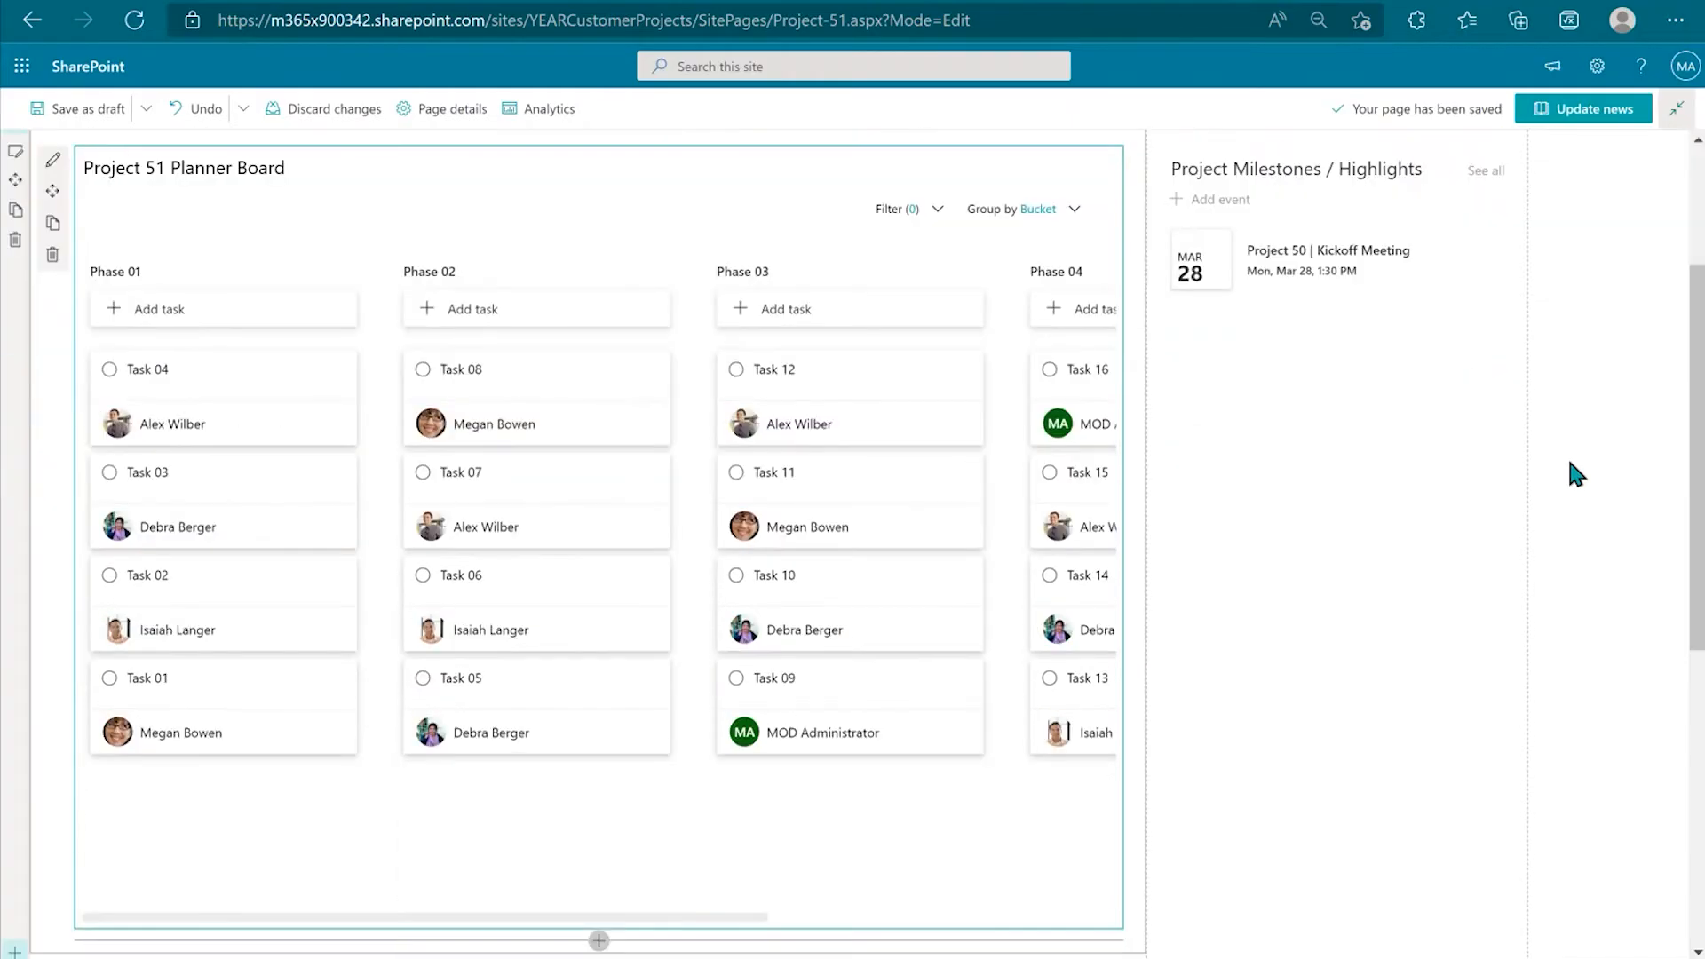
scroll(1570, 463, up, 8)
scroll(1570, 463, down, 5)
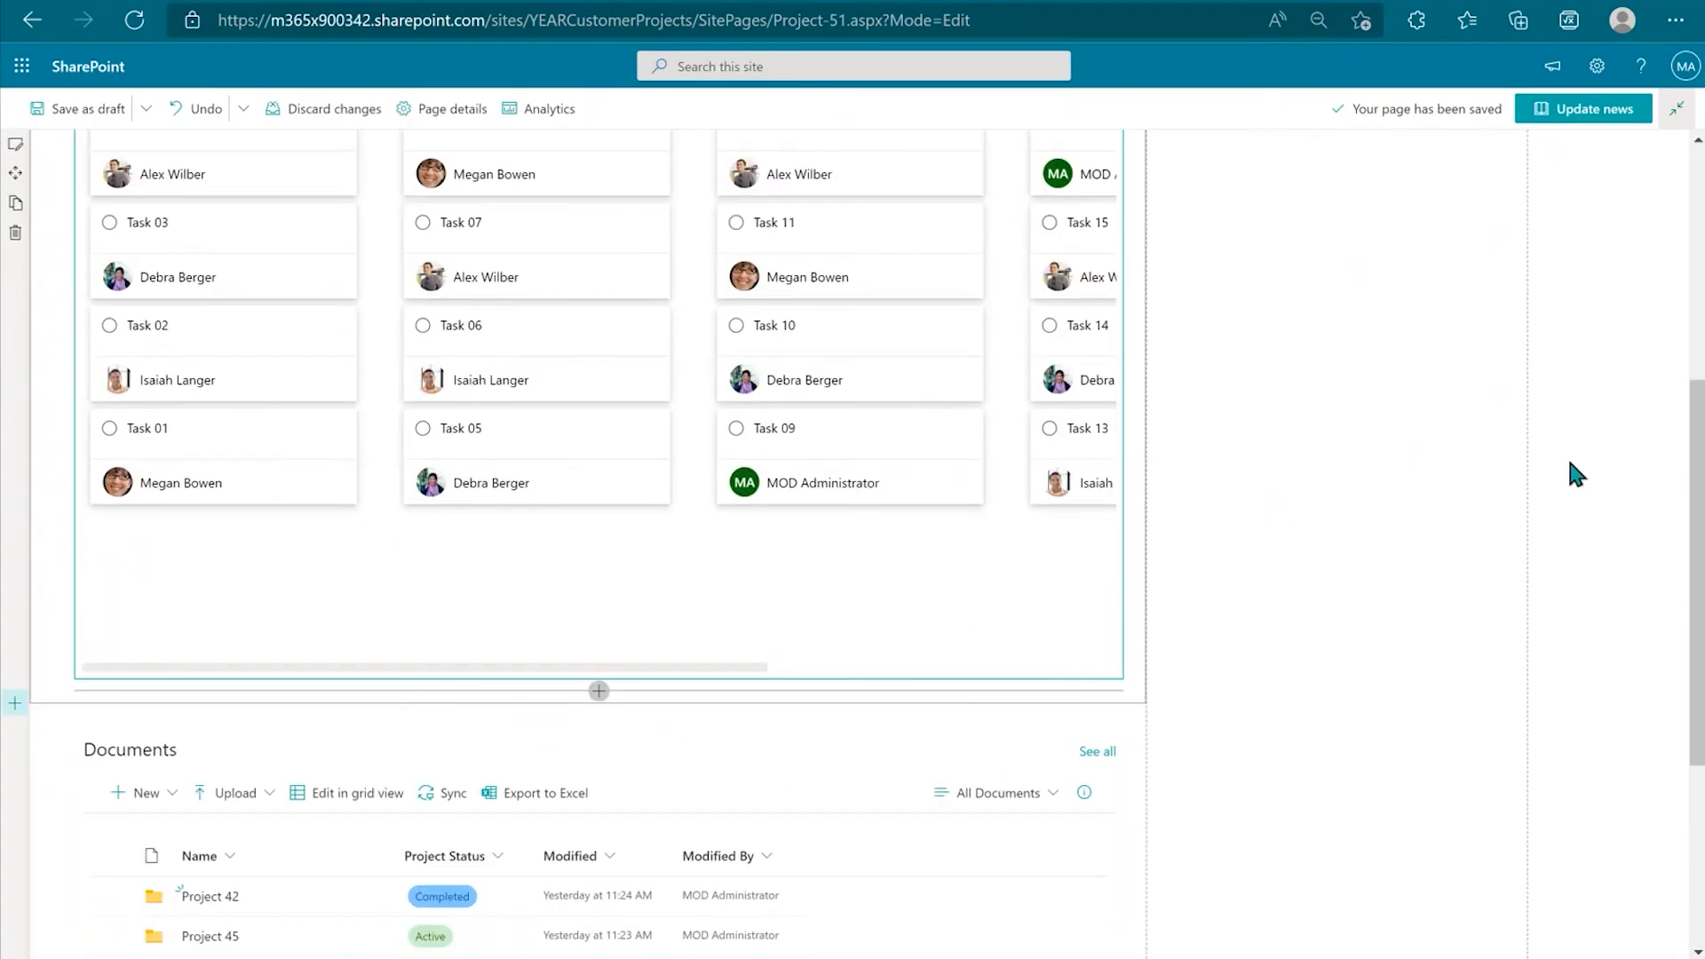
scroll(1576, 475, up, 5)
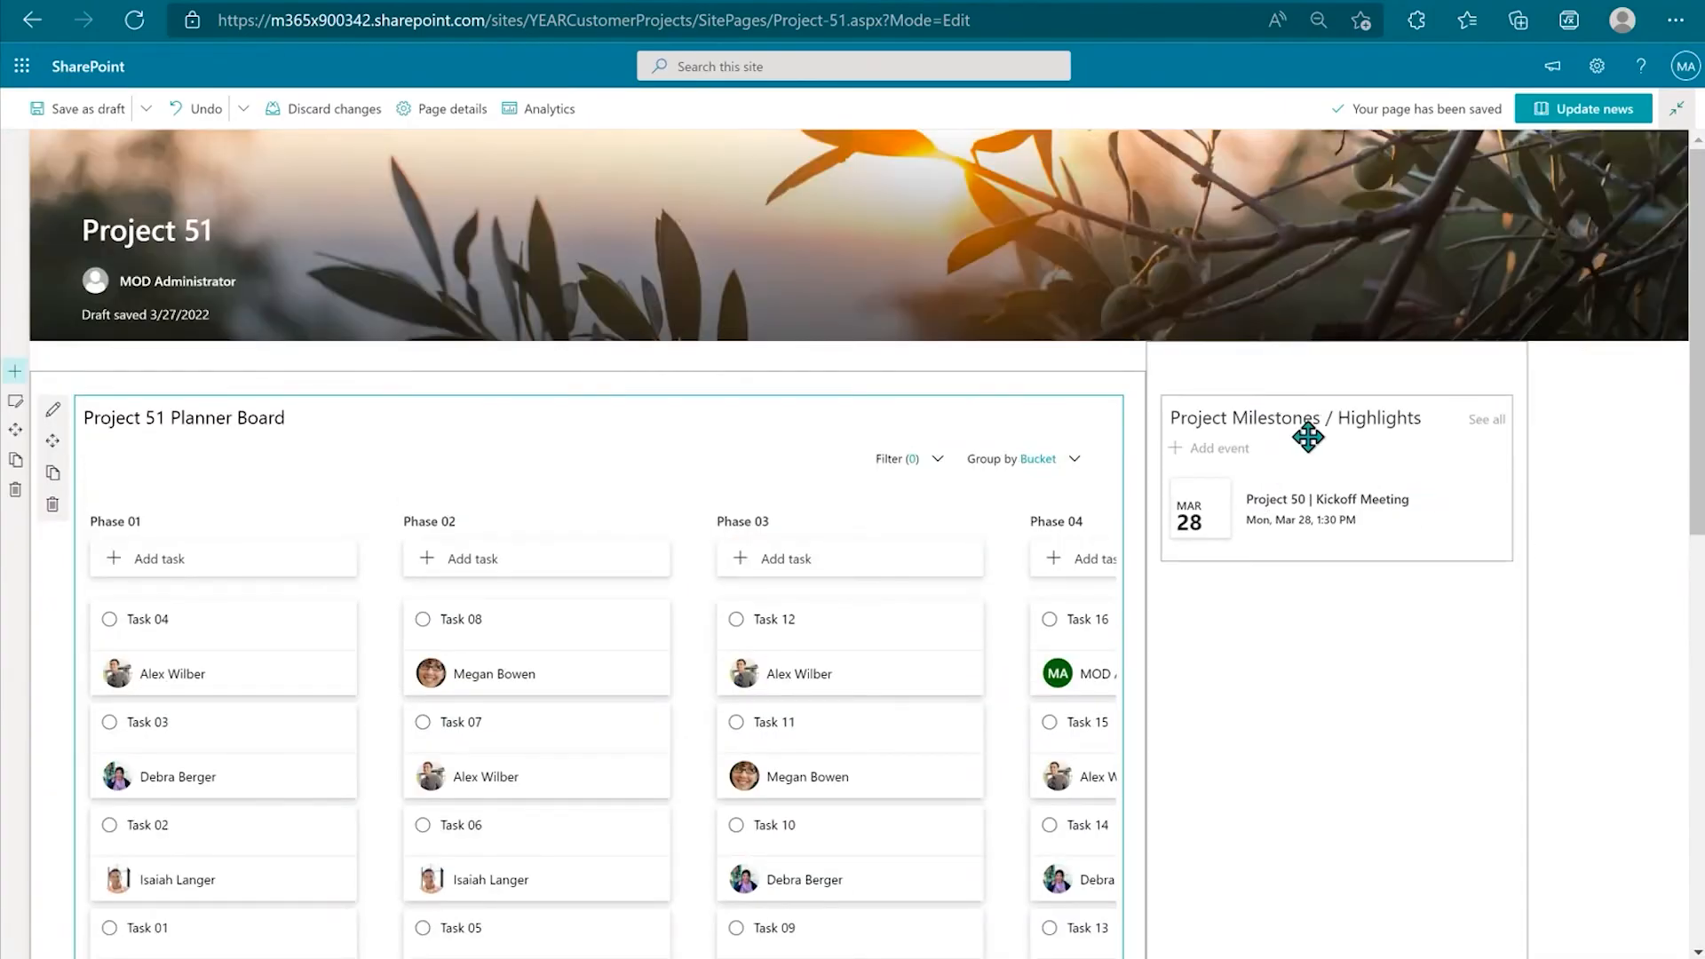
click(95, 119)
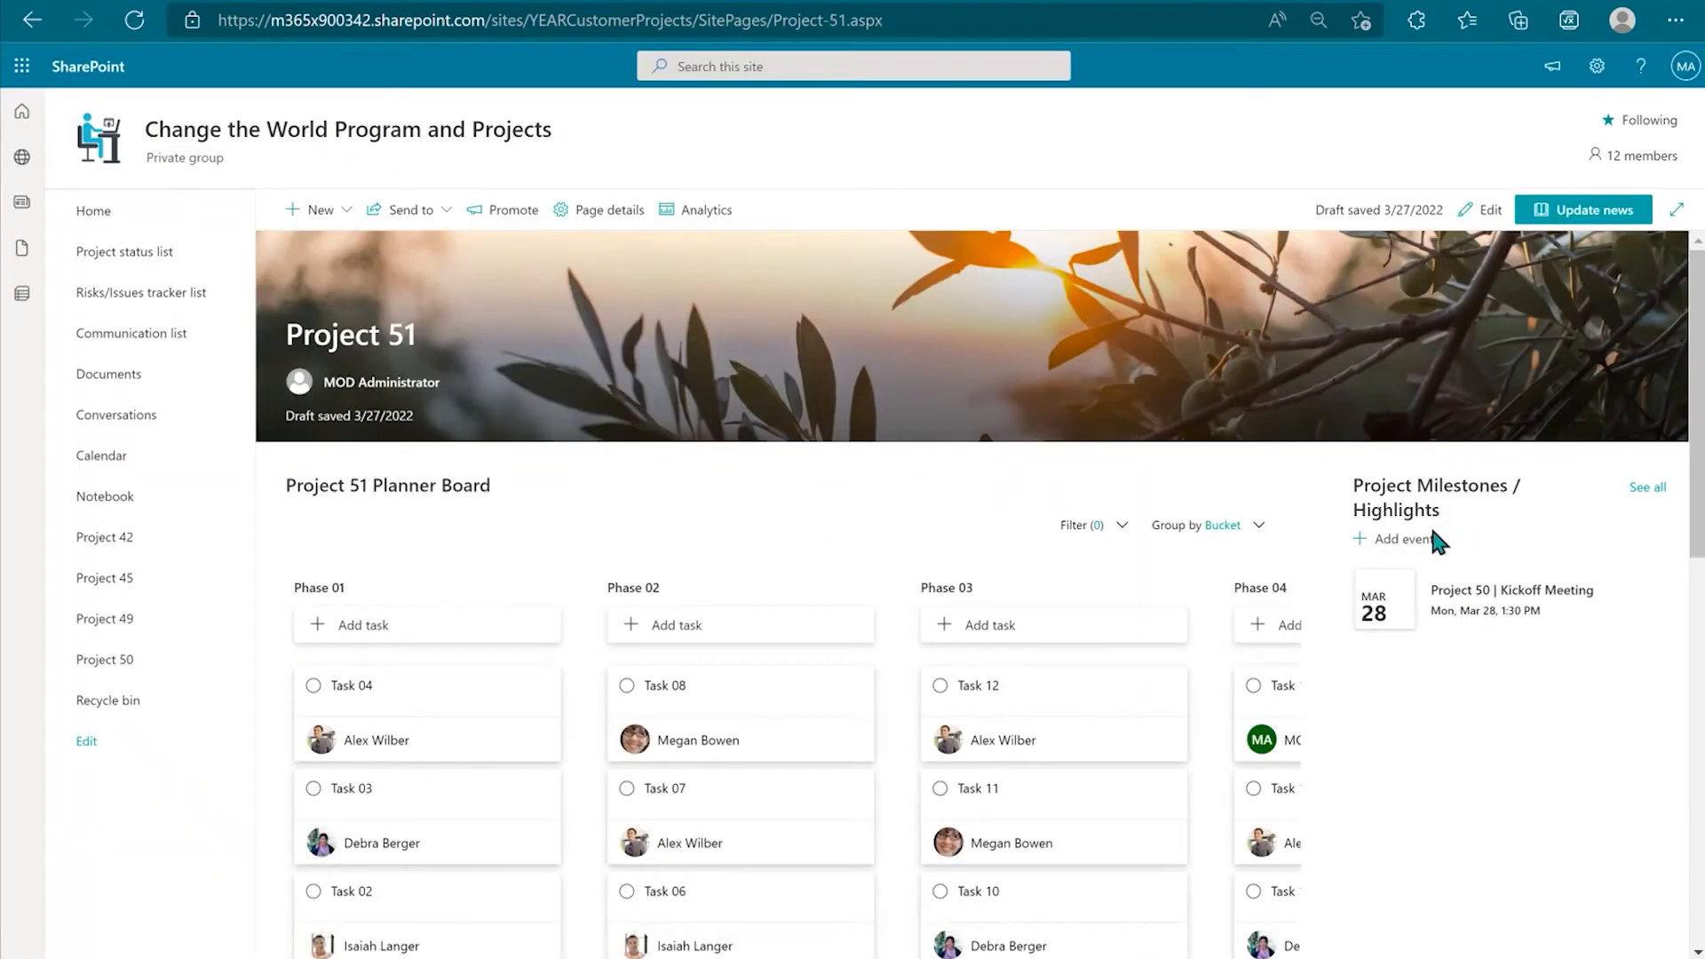
Step: Add a new milestone event and title it 'Project 51 | Kickoff Meeting', fixing typos
click(1391, 545)
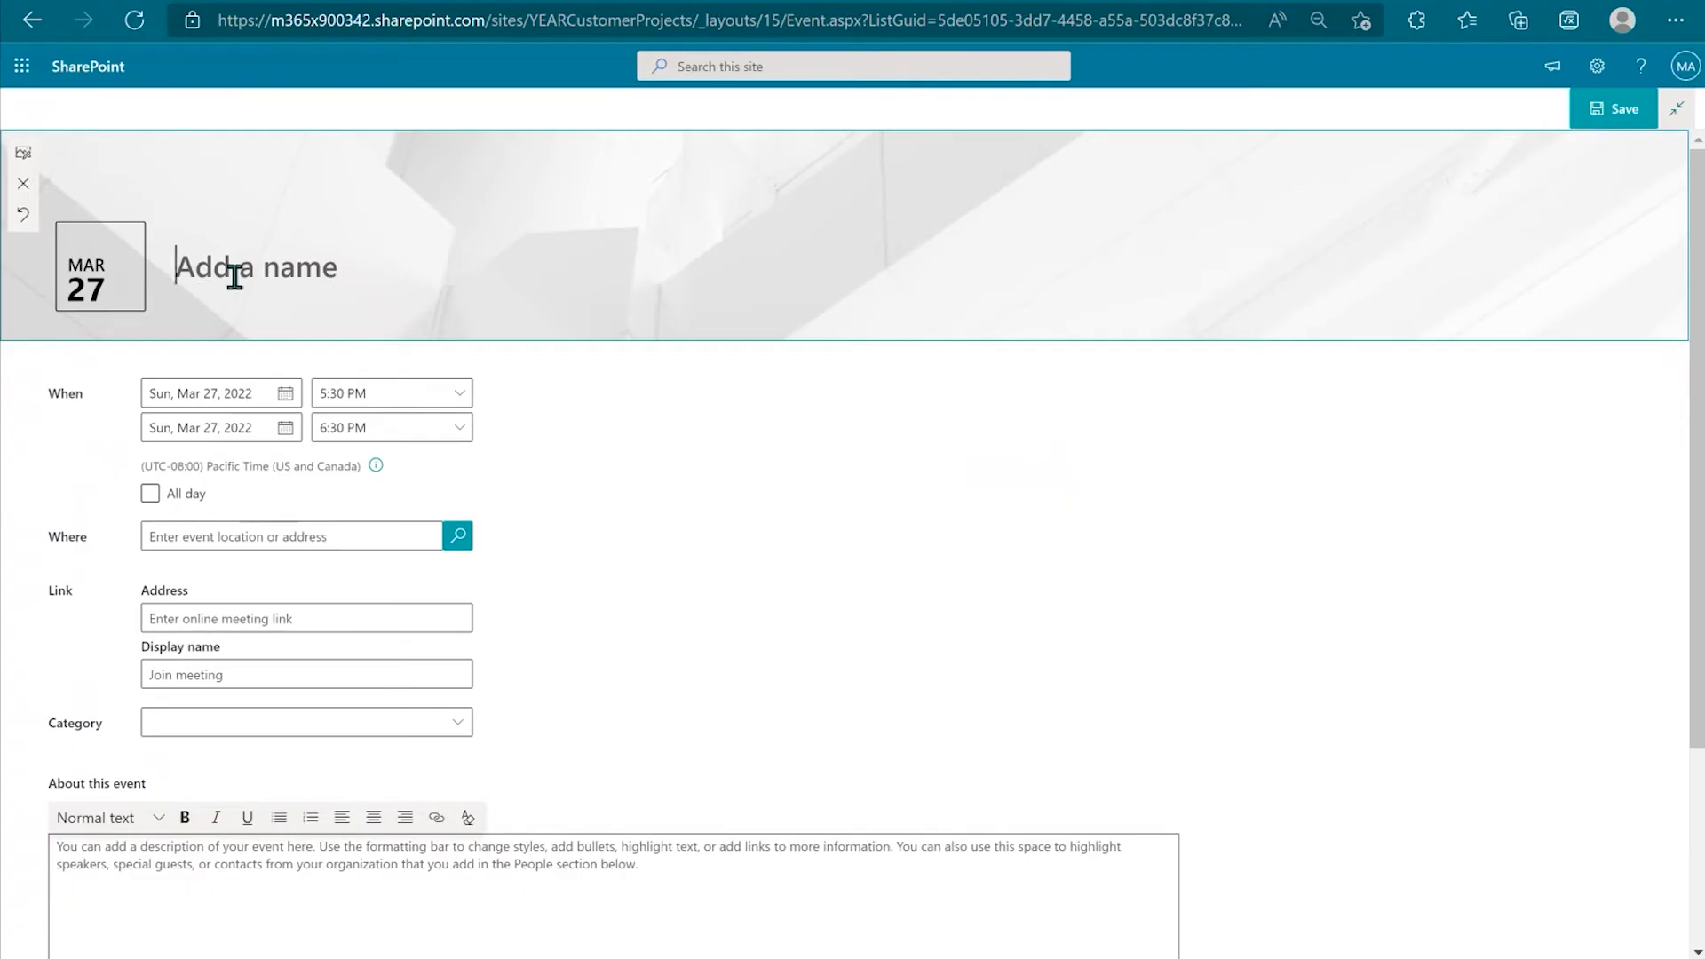
text(Proj)
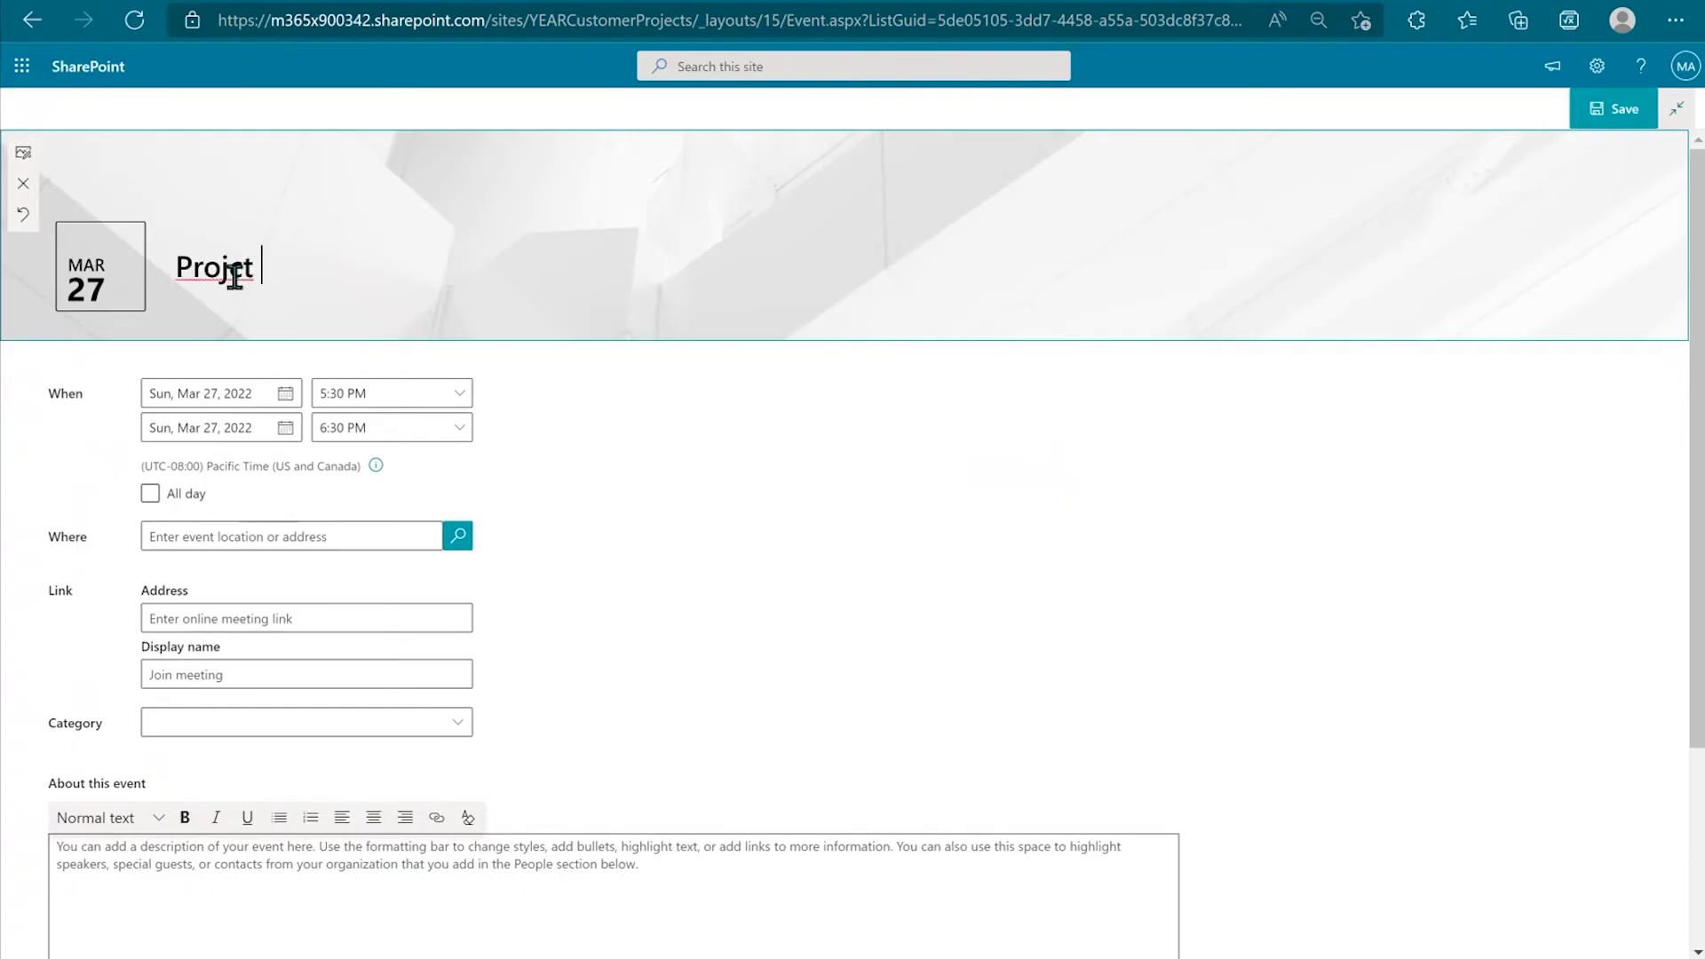
text(ect Kicoff)
click(237, 267)
key(BackSpace)
key(BackSpace)
text(je)
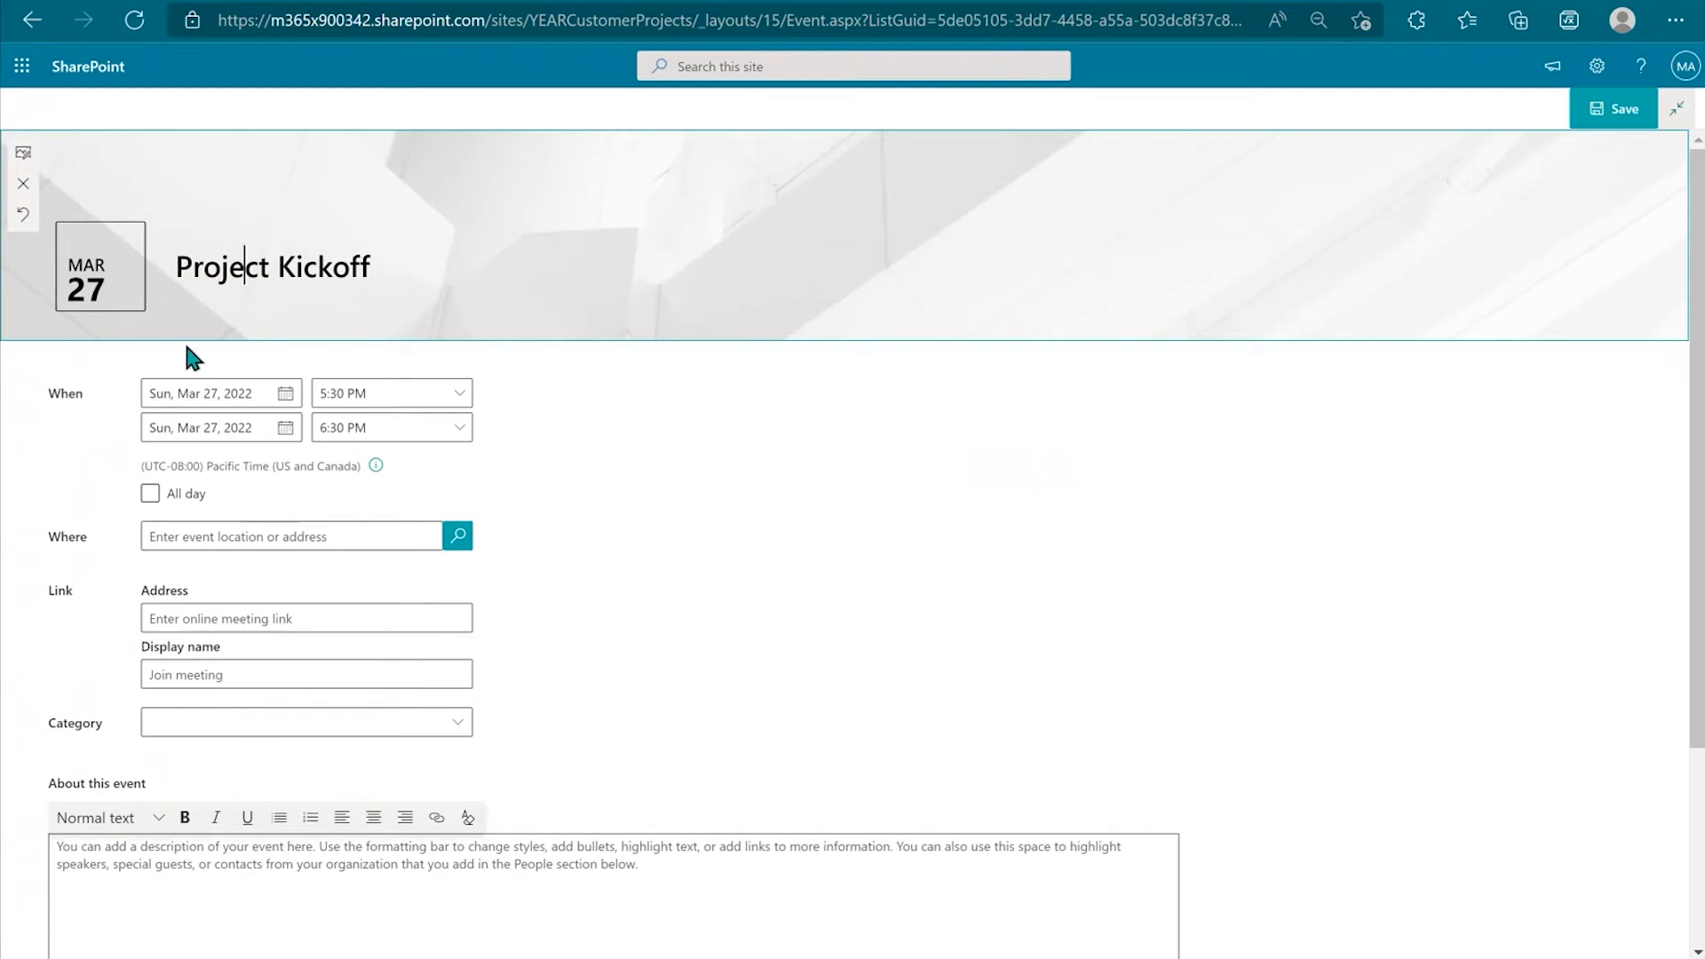
click(416, 273)
text(Meeting)
text(Project 51)
key(Delete)
key(Delete)
key(Delete)
key(Delete)
key(Delete)
key(Delete)
key(Delete)
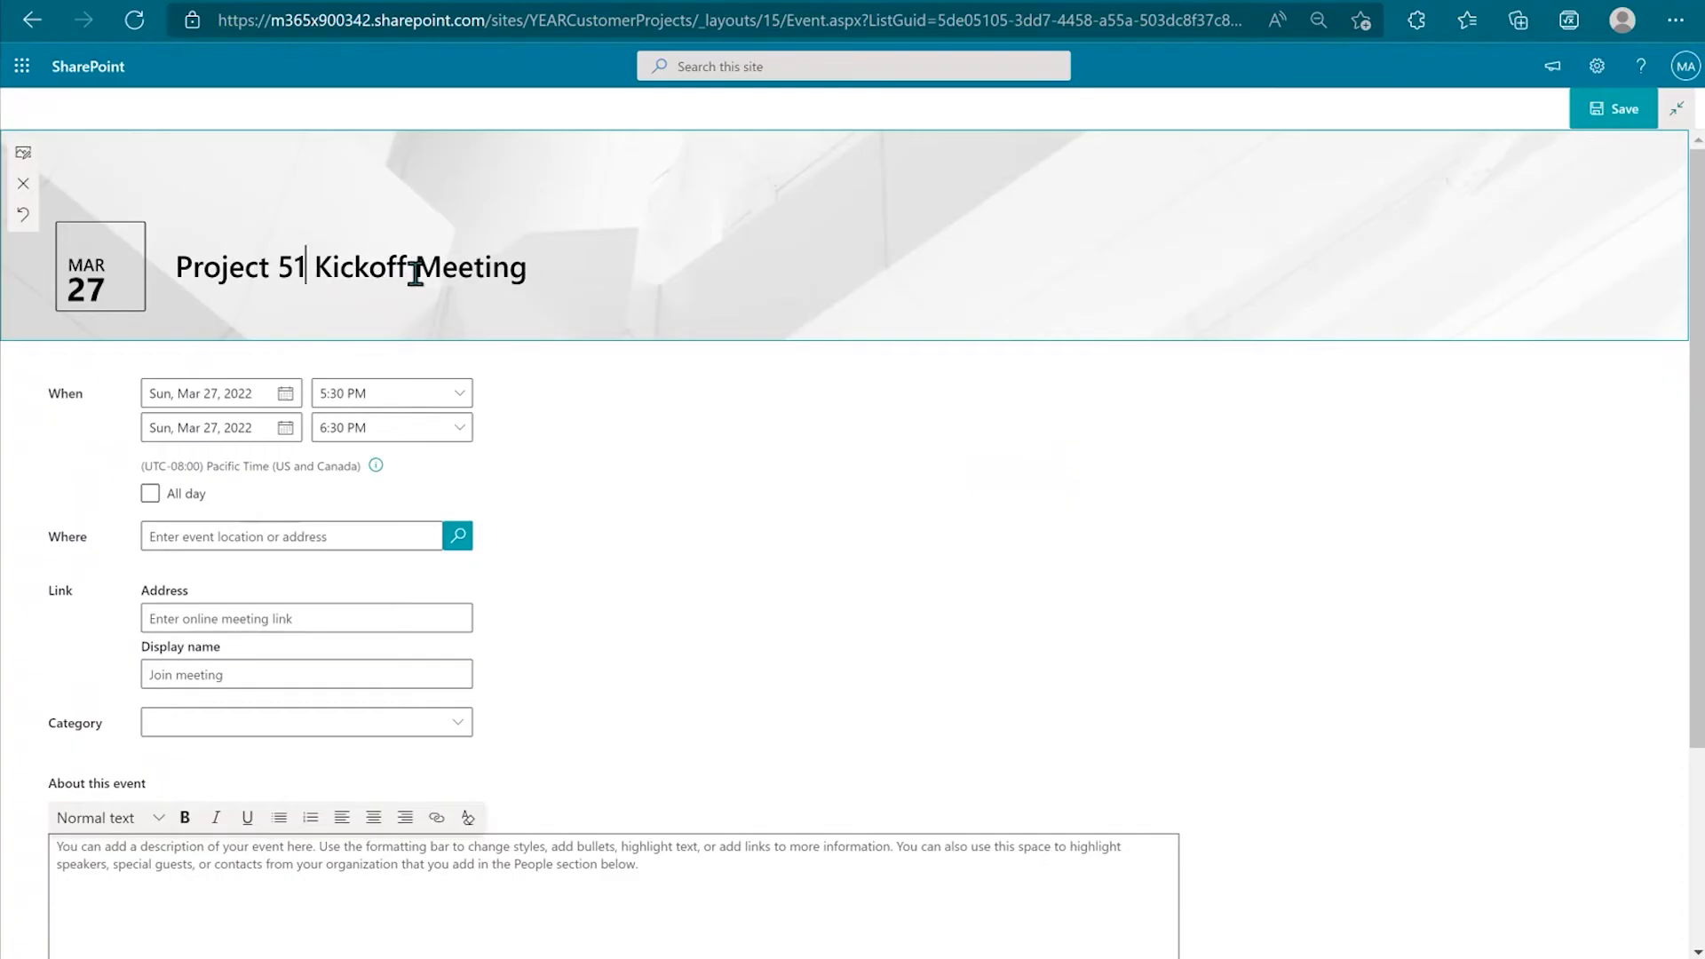
text(|)
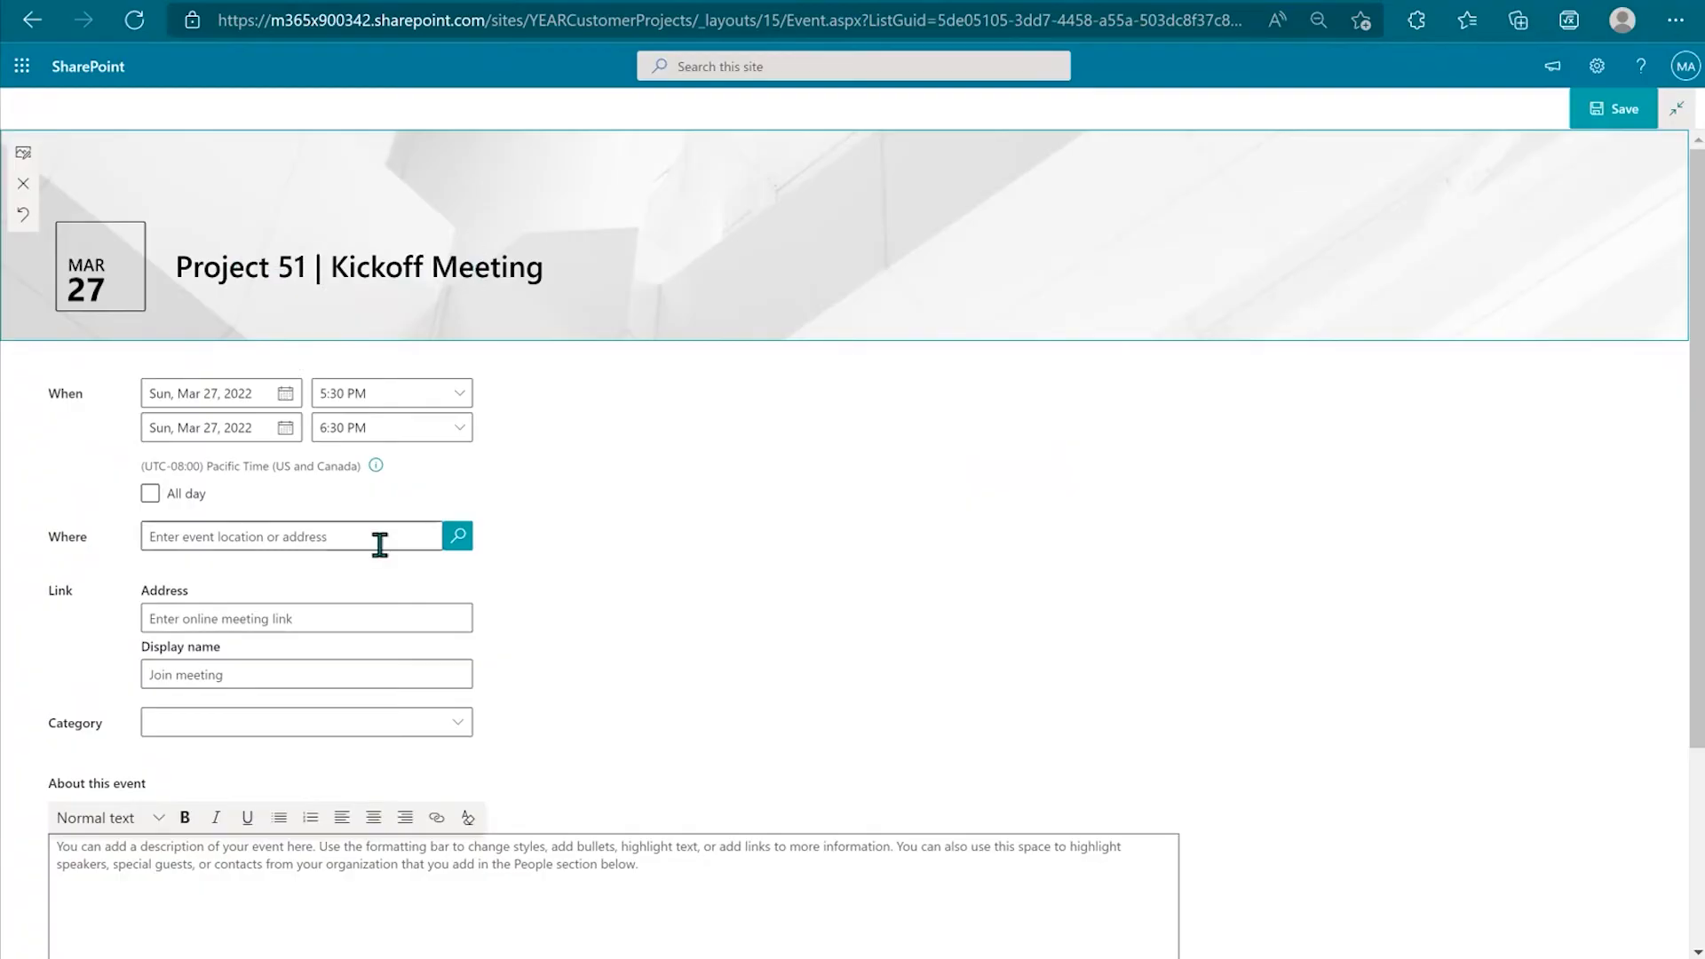
Step: Change the event's start date to Monday, April 11, 2022
click(283, 396)
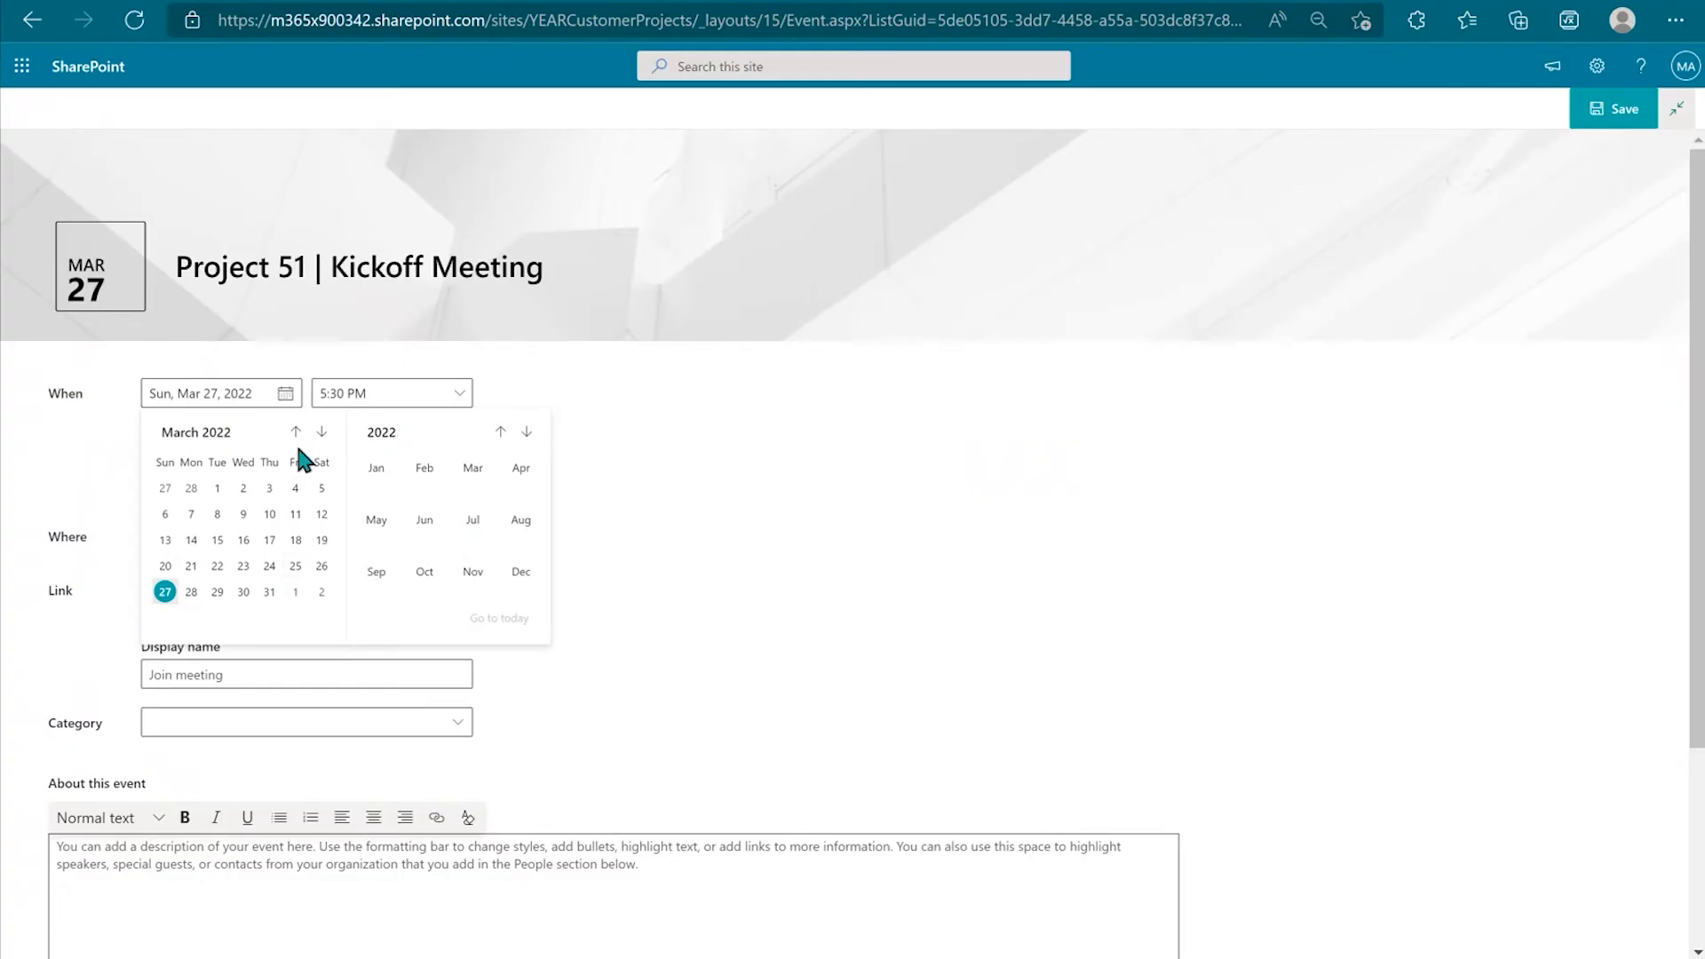
click(321, 432)
click(191, 540)
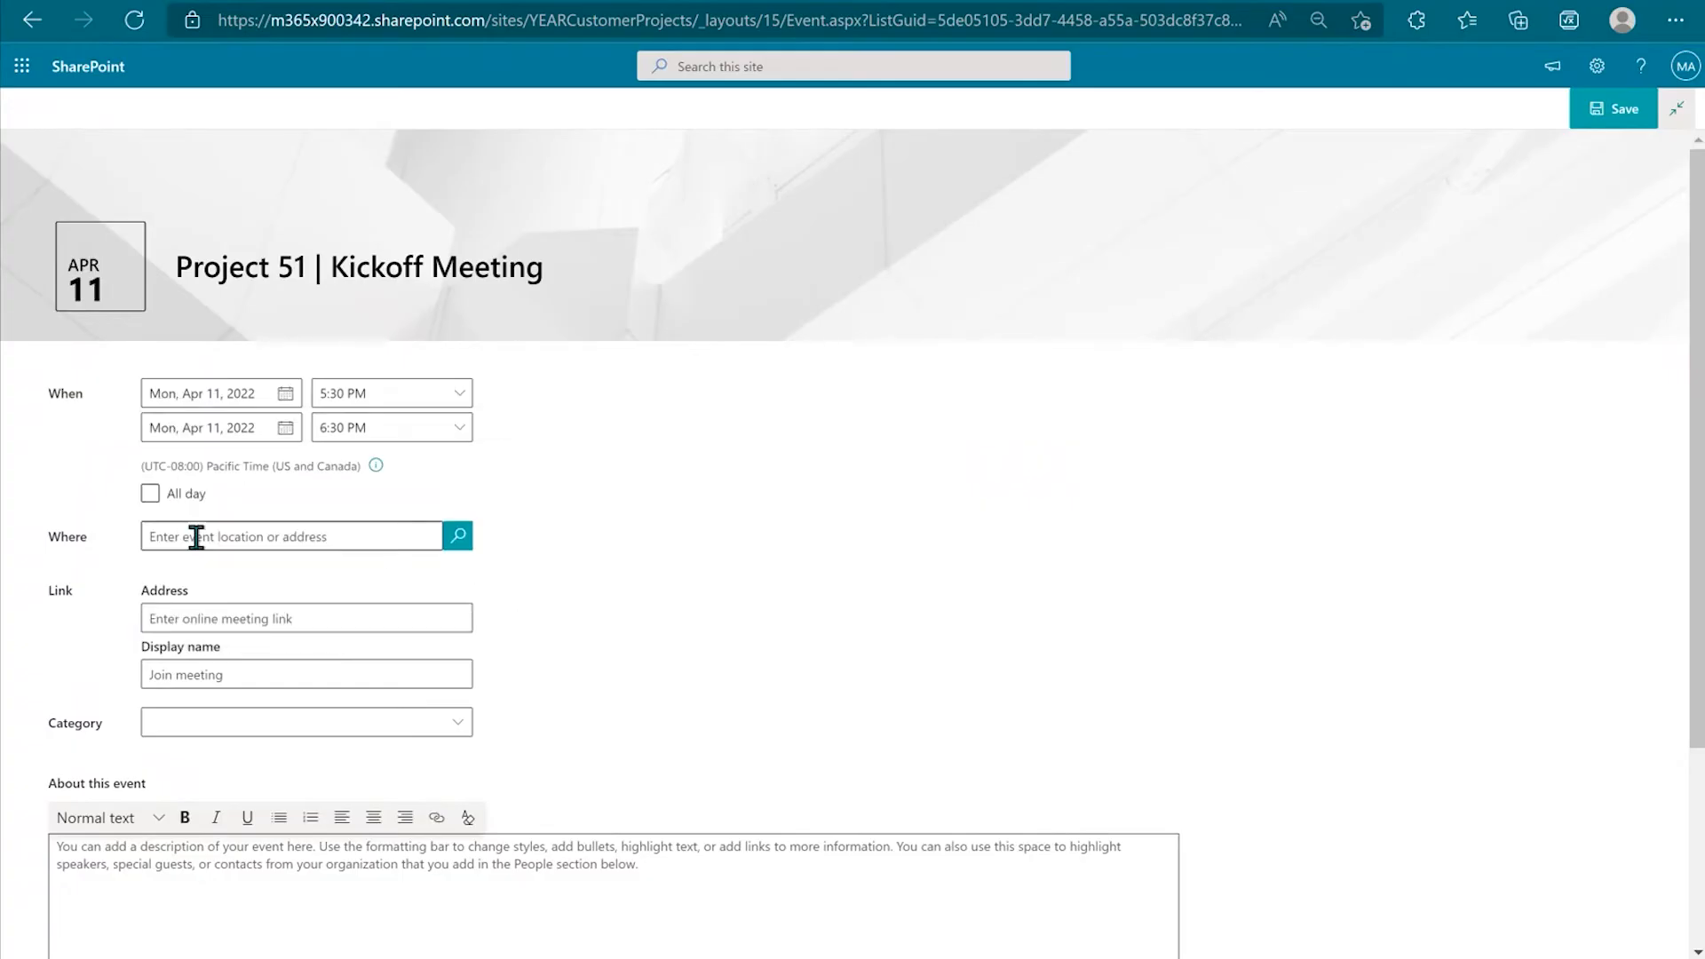
Step: Set the event to run from 2:30 PM to 3:30 PM
click(423, 407)
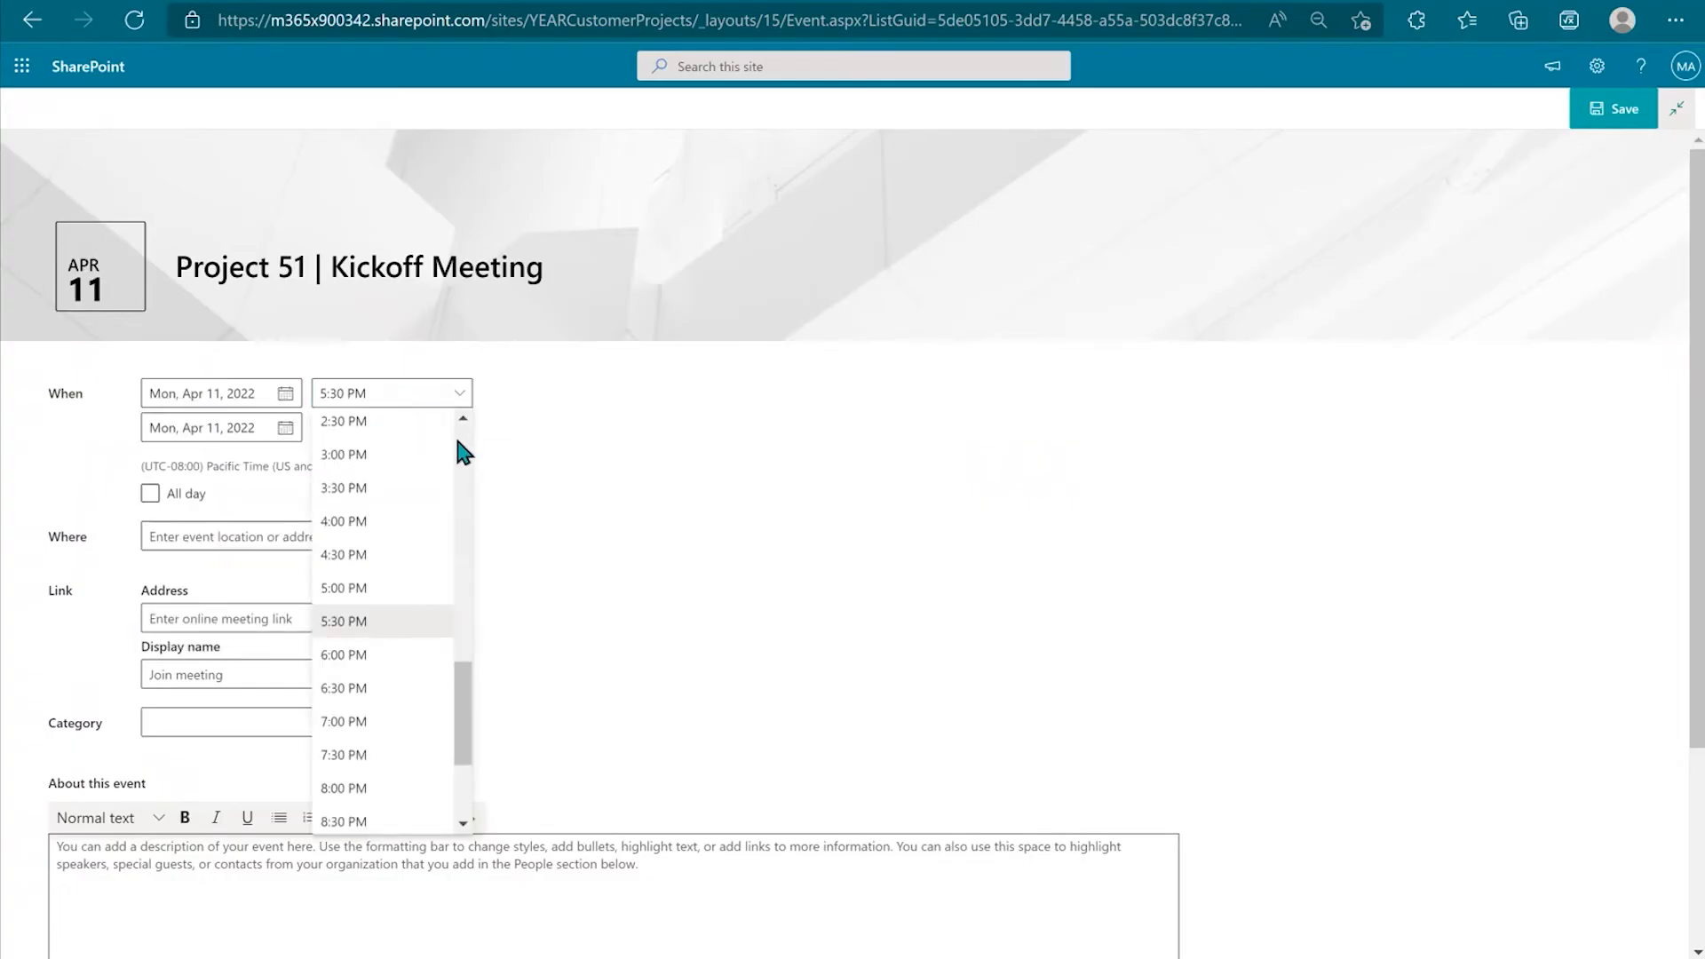
click(414, 426)
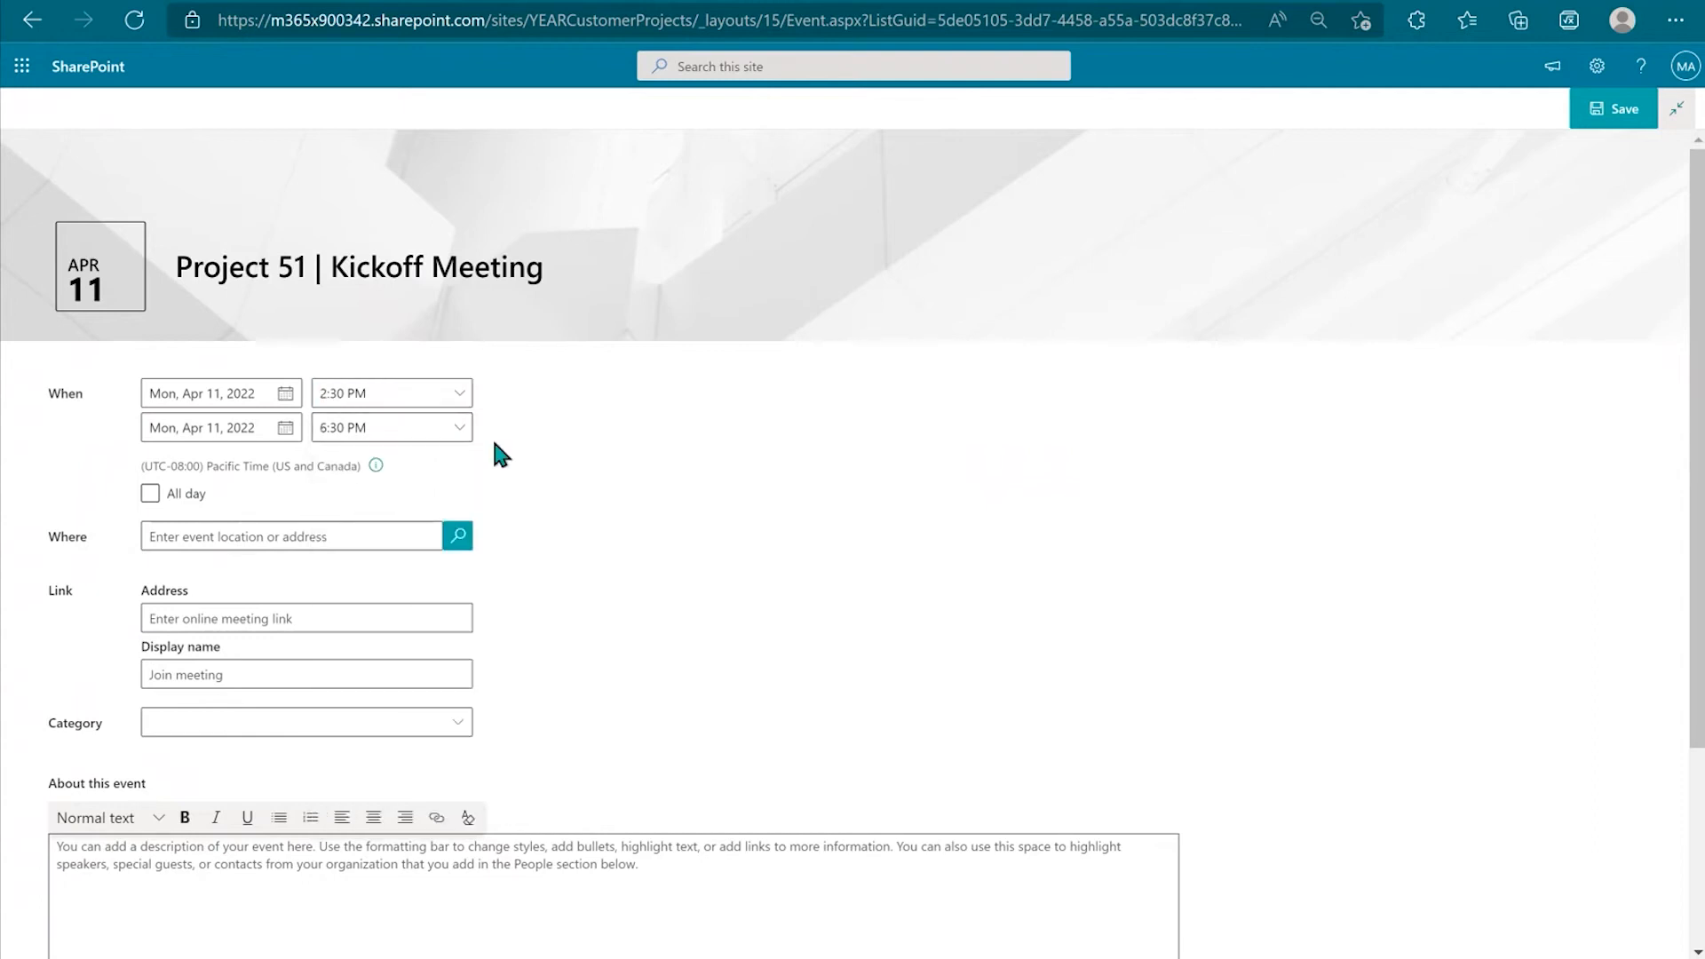
click(459, 430)
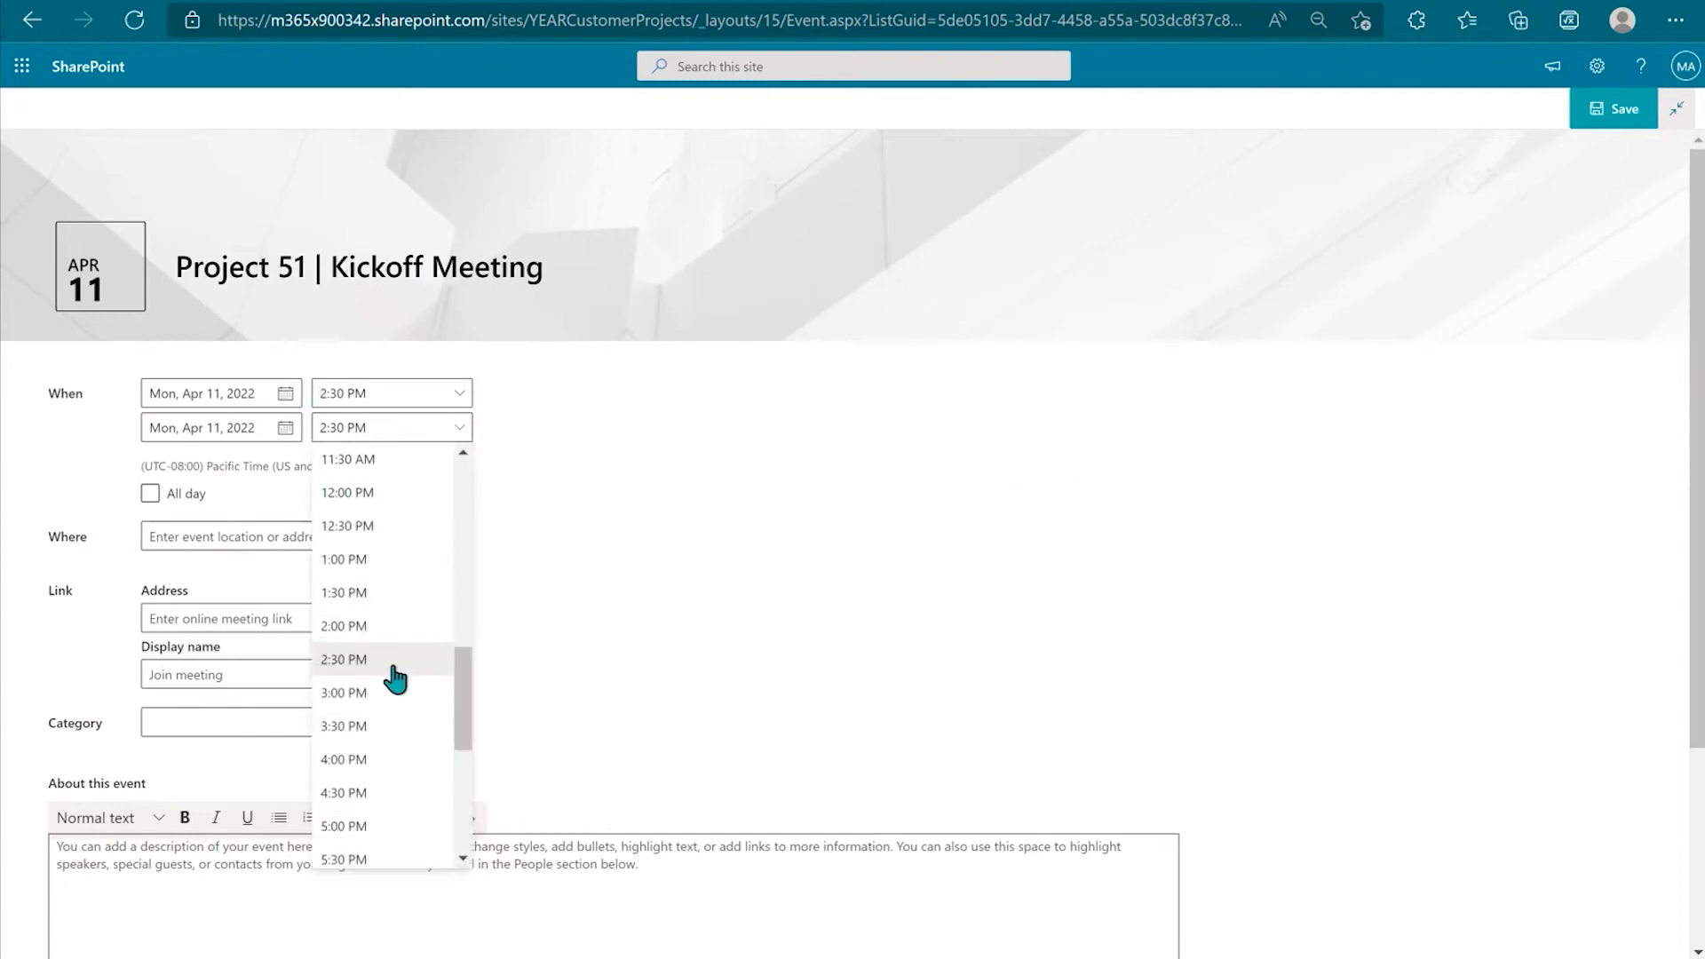
click(384, 722)
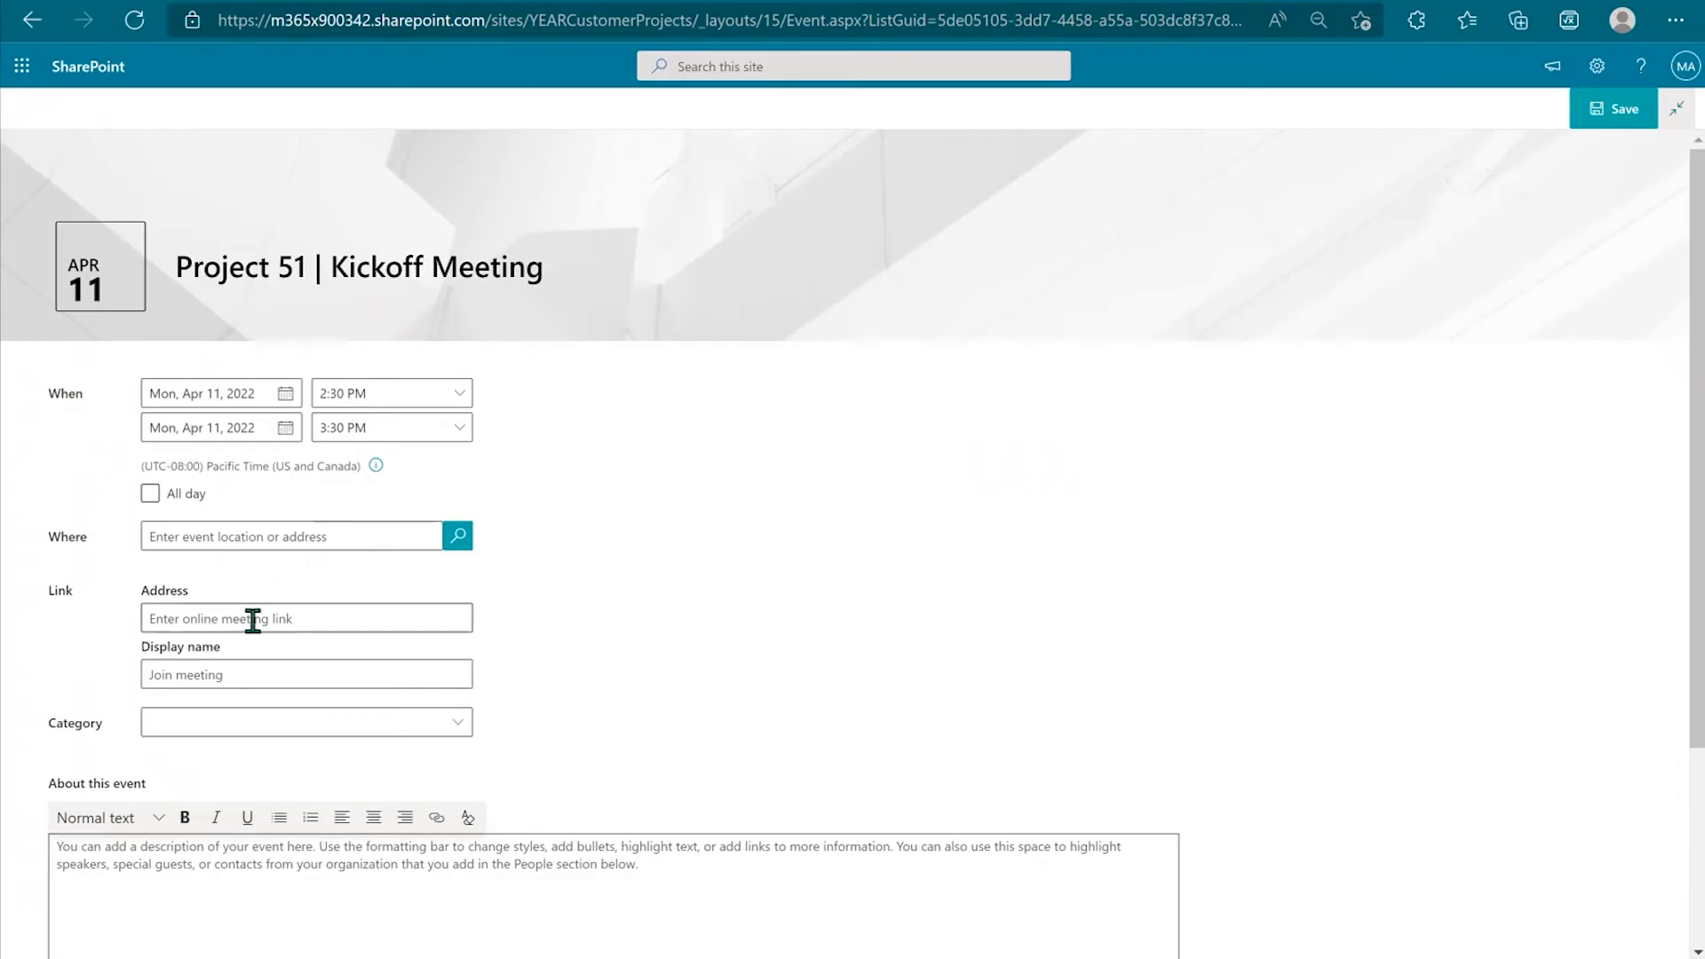
click(183, 617)
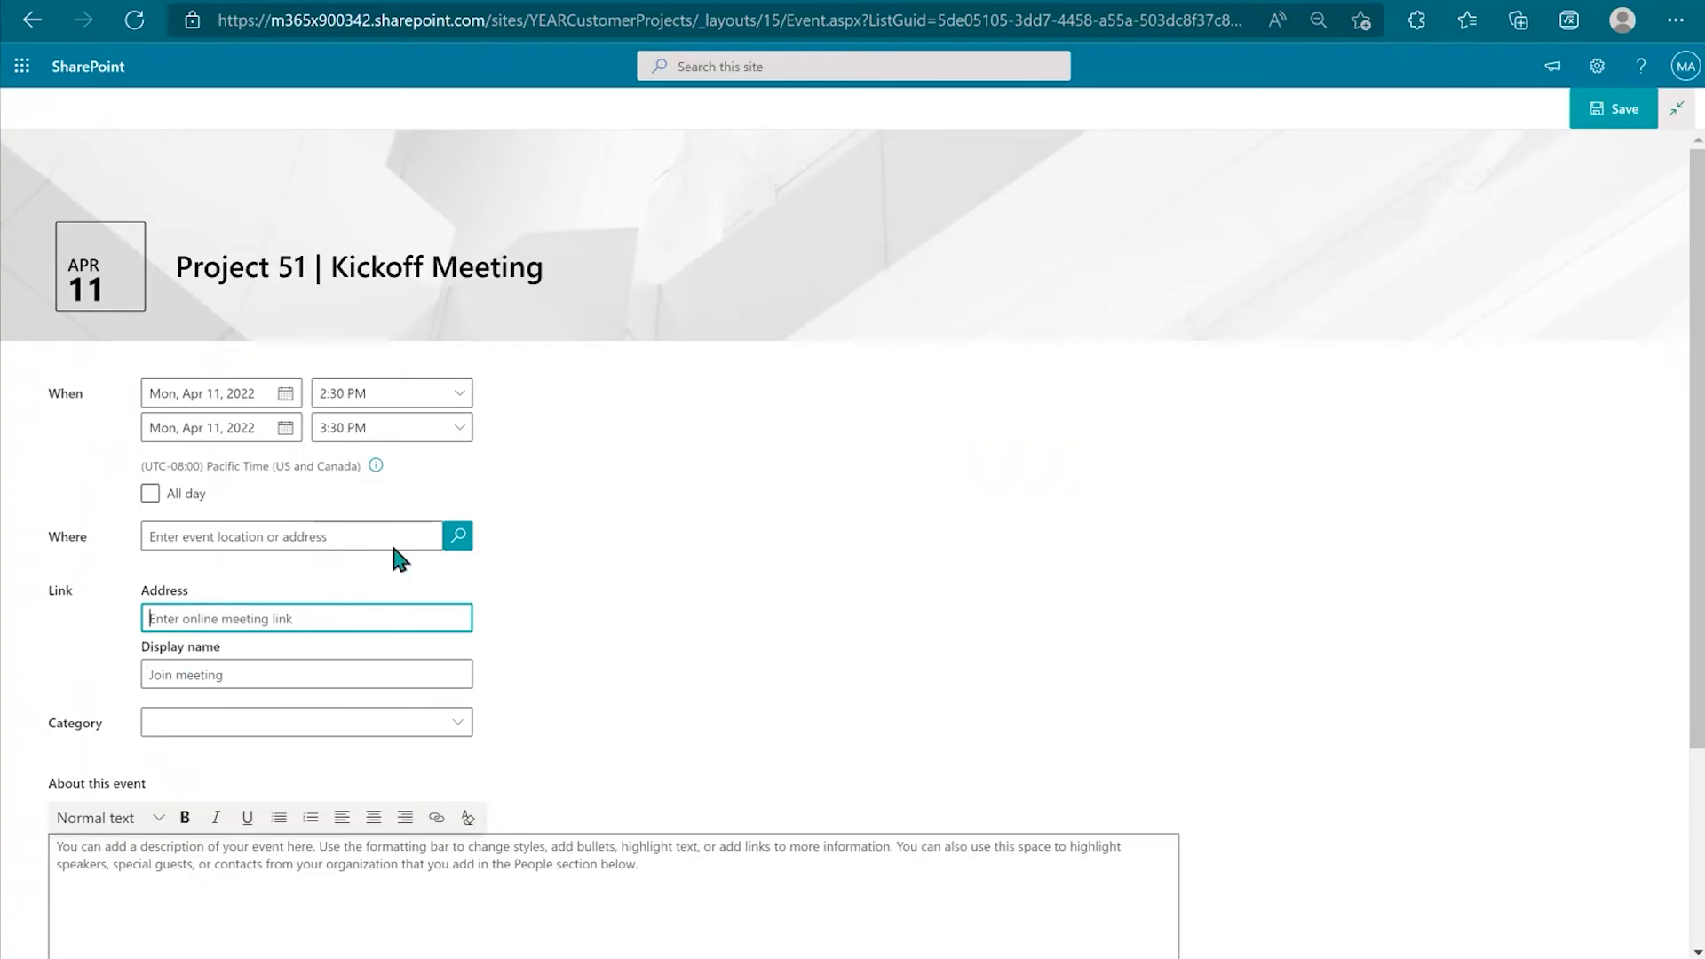
Step: Pick Project 51 from the Category suggestions for the kickoff event
click(224, 723)
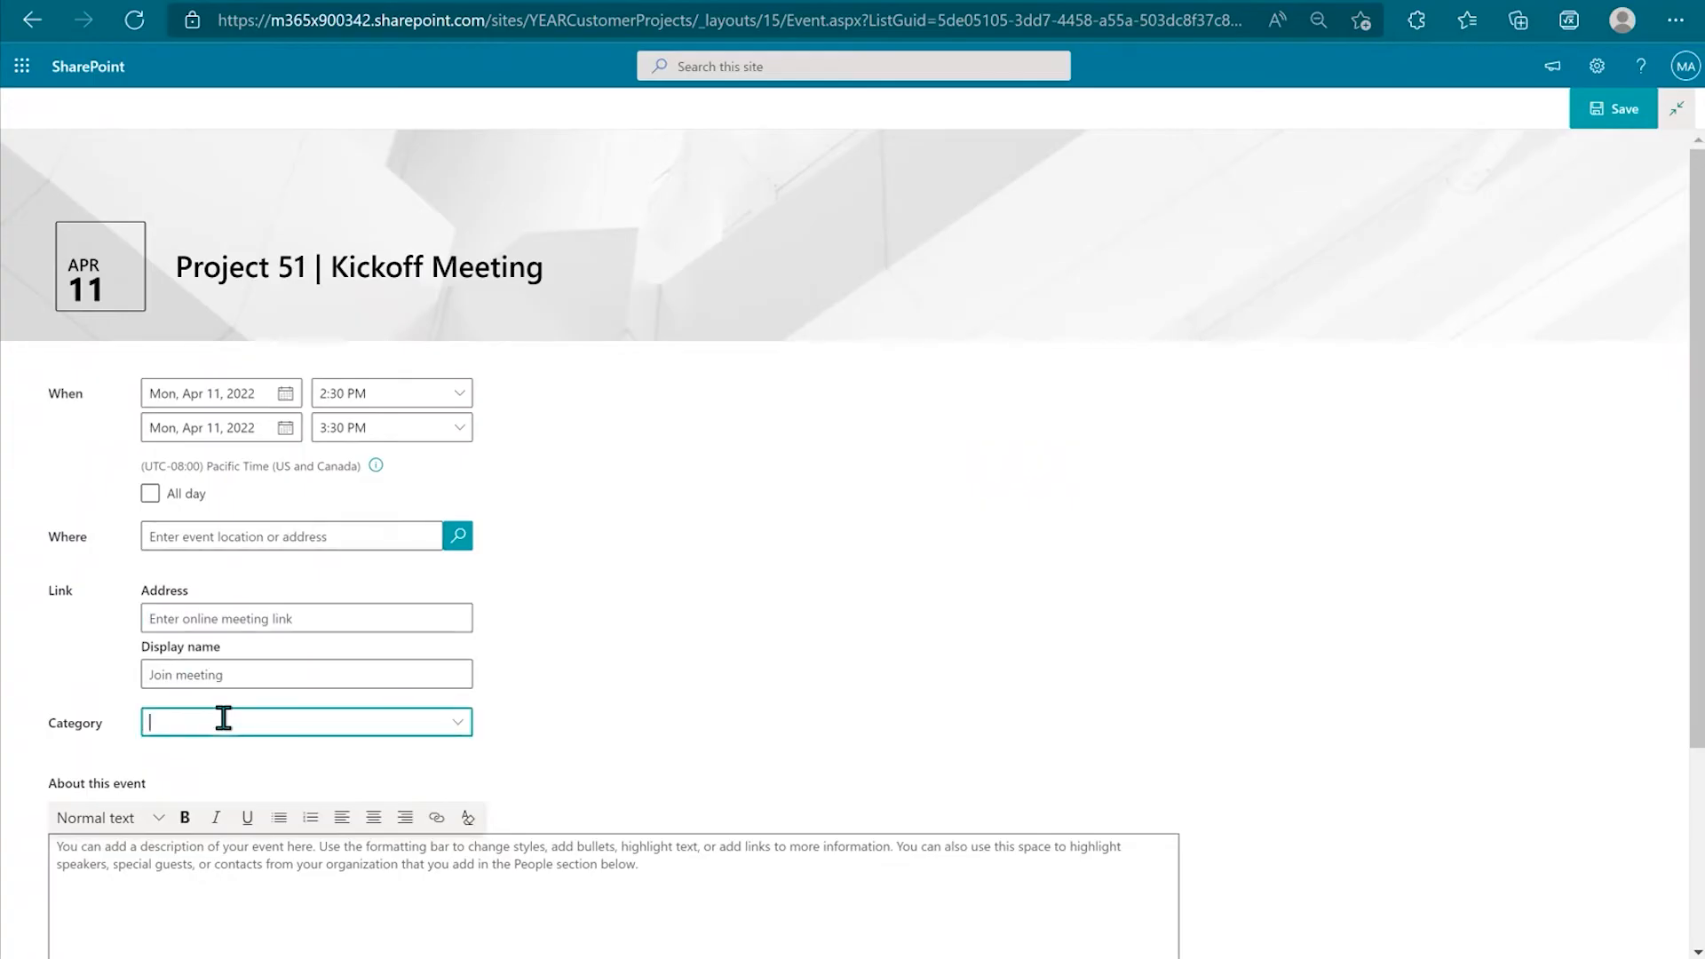
text(Project 51)
click(458, 725)
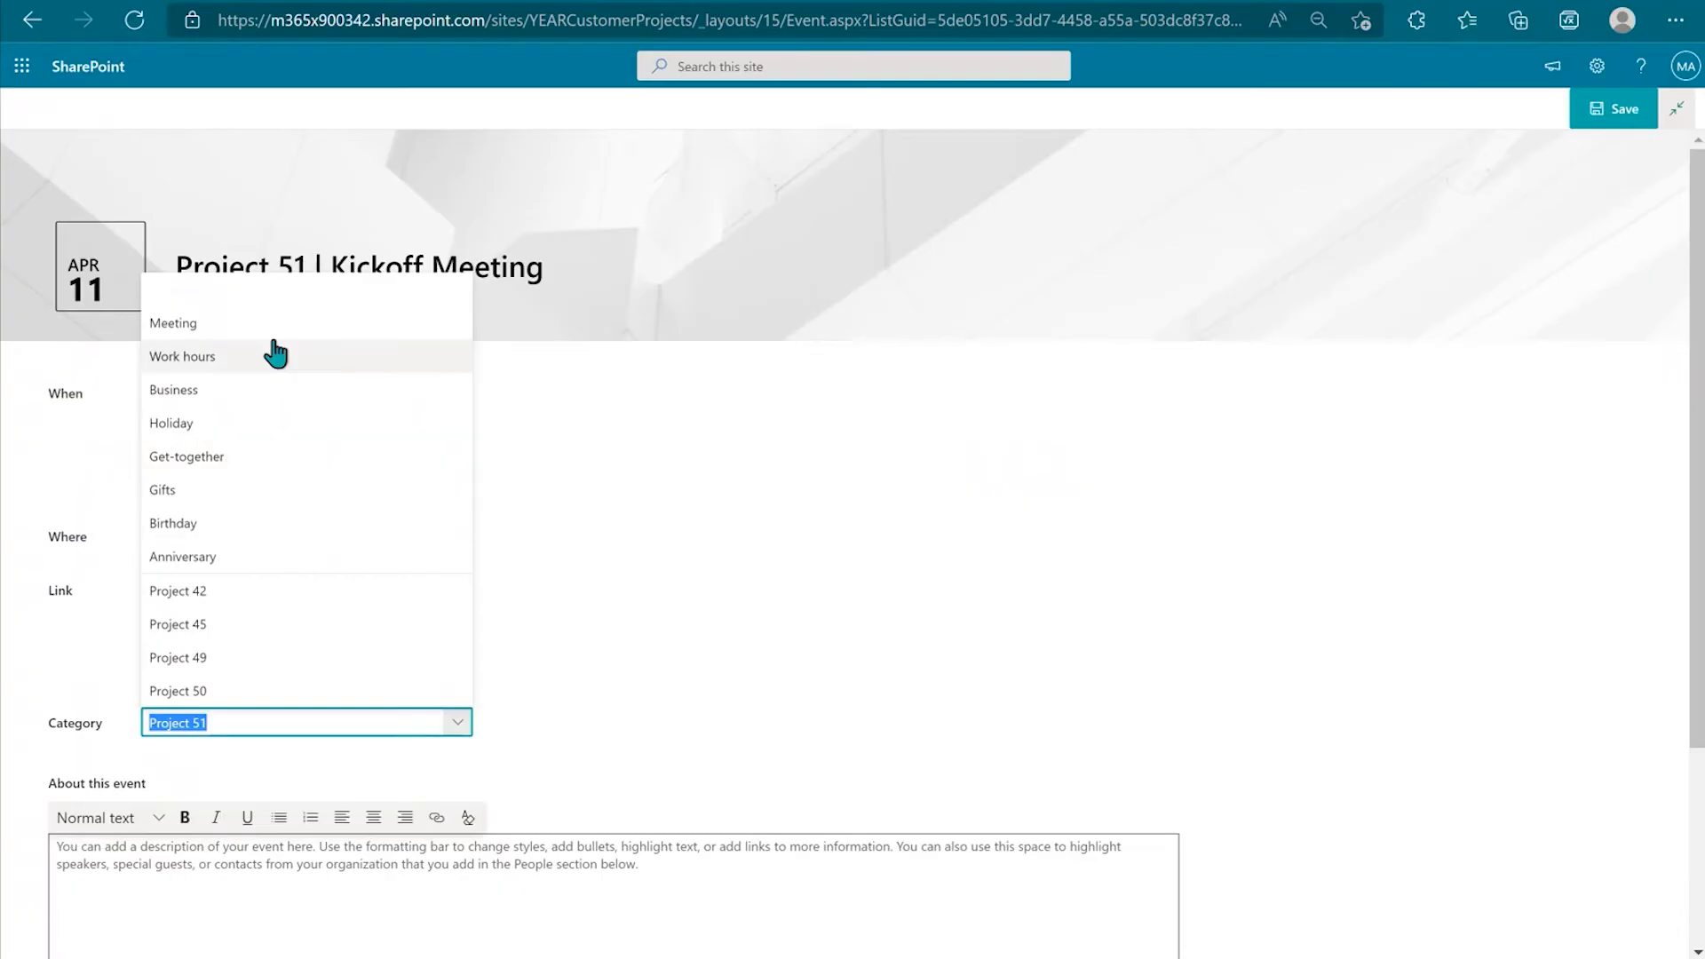
click(587, 518)
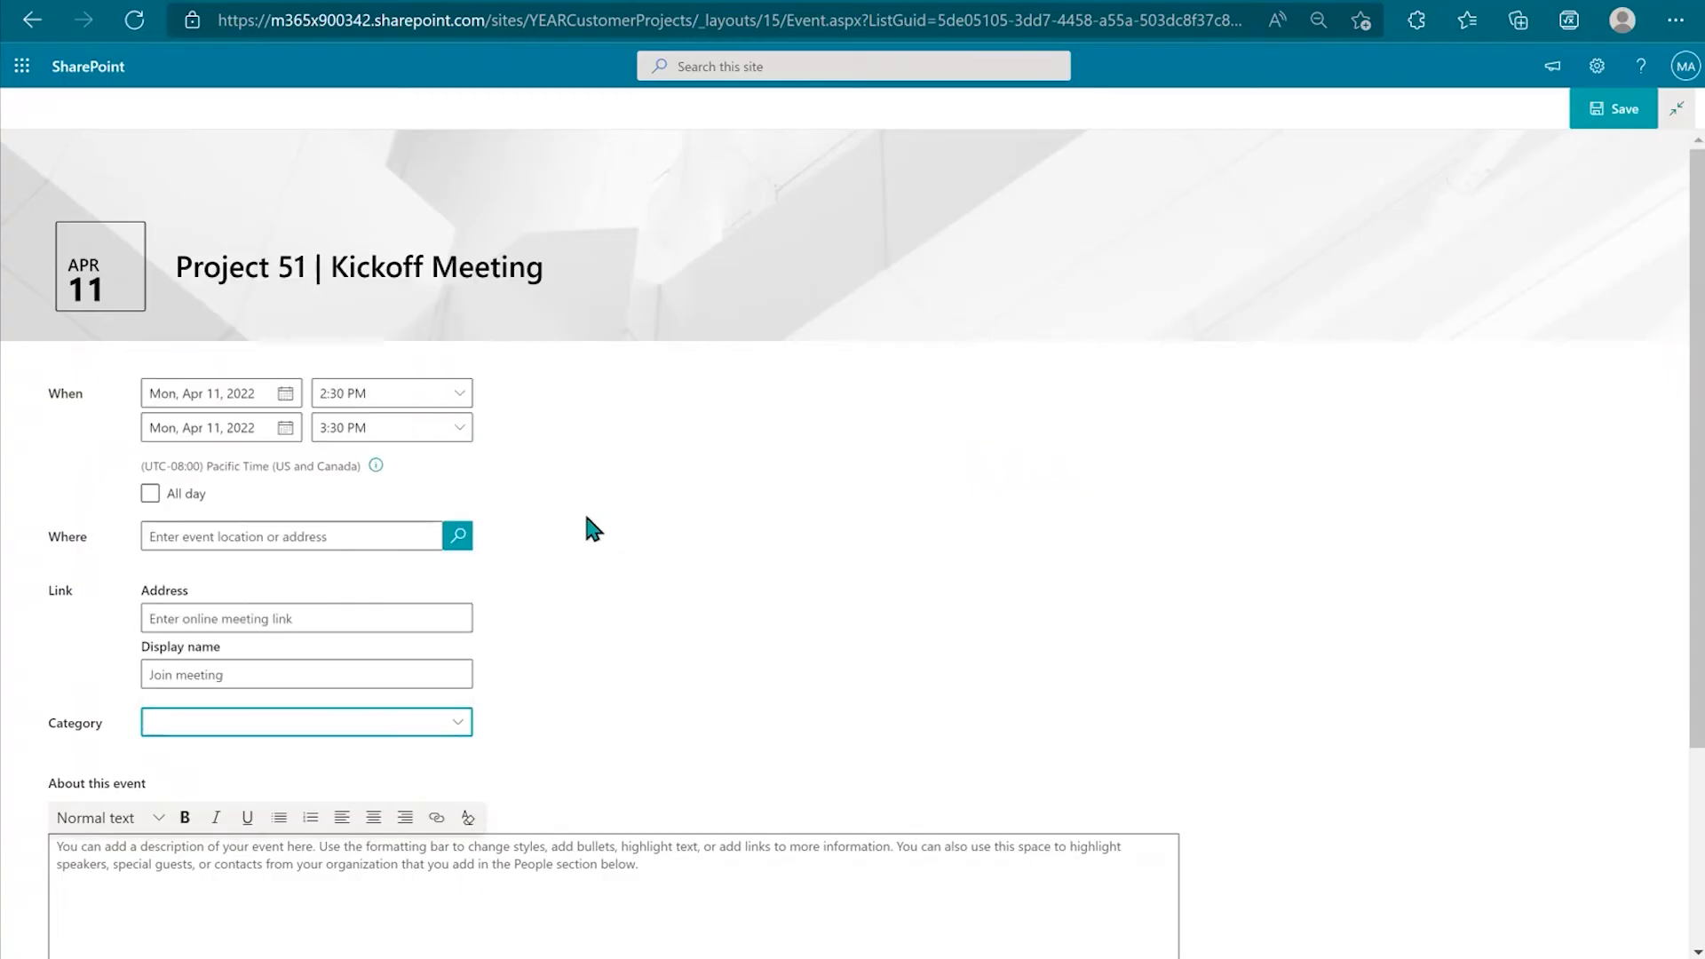
click(321, 723)
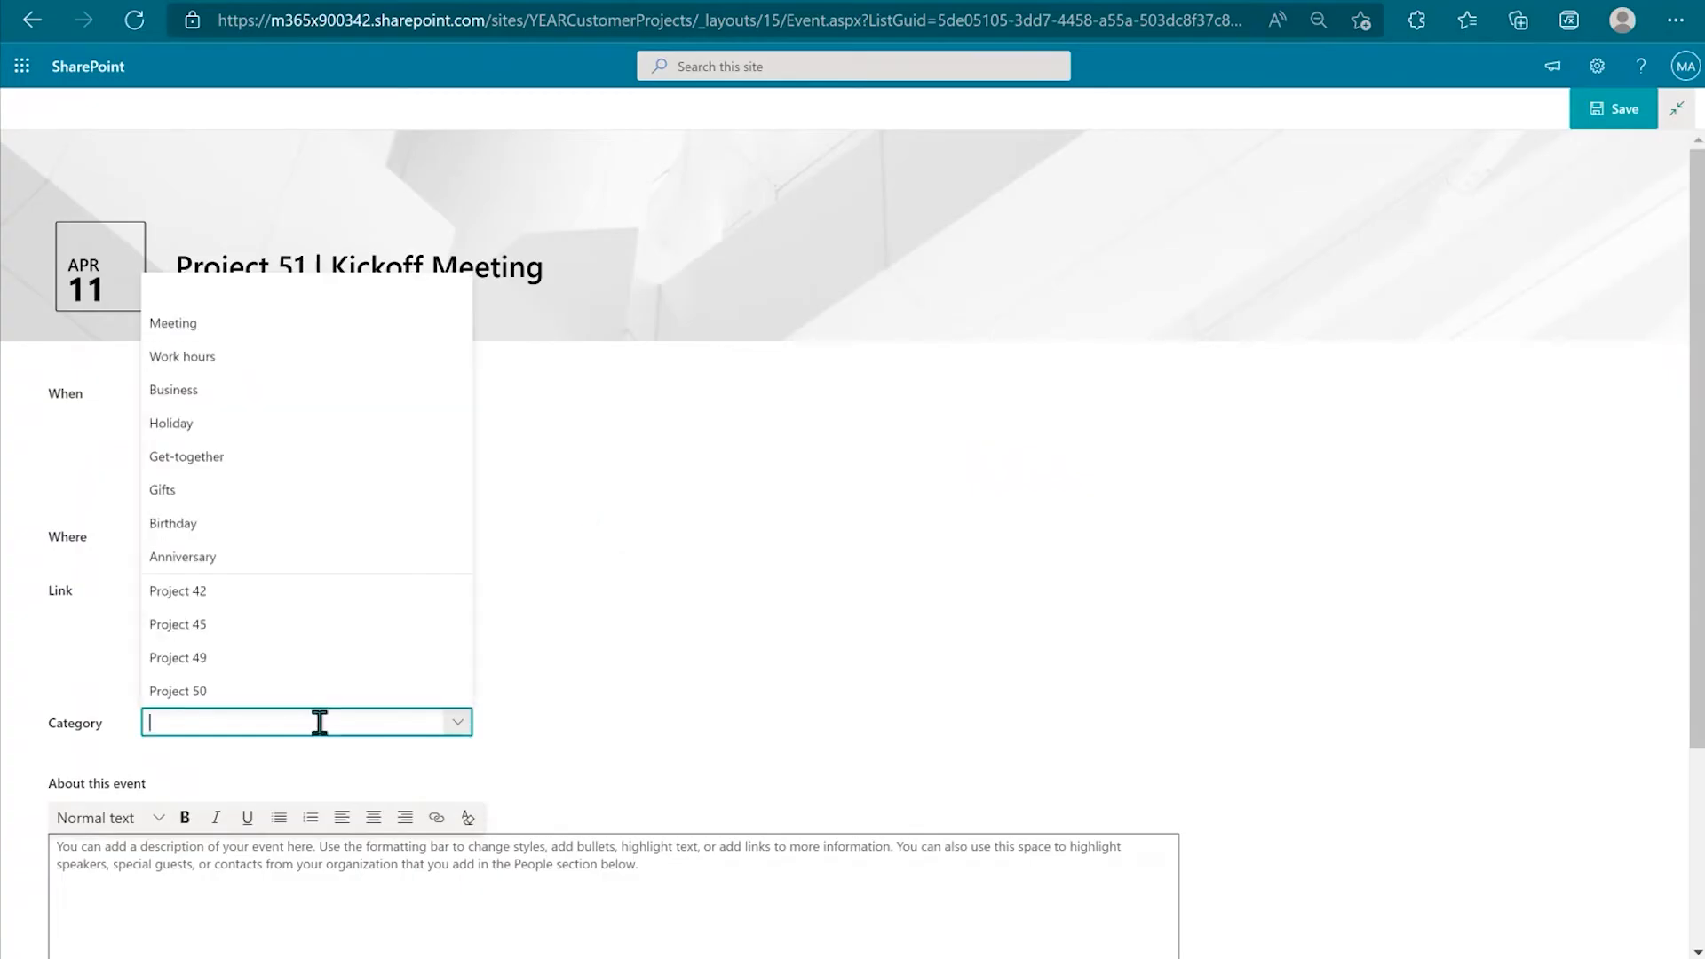
text(Project 51)
key(Return)
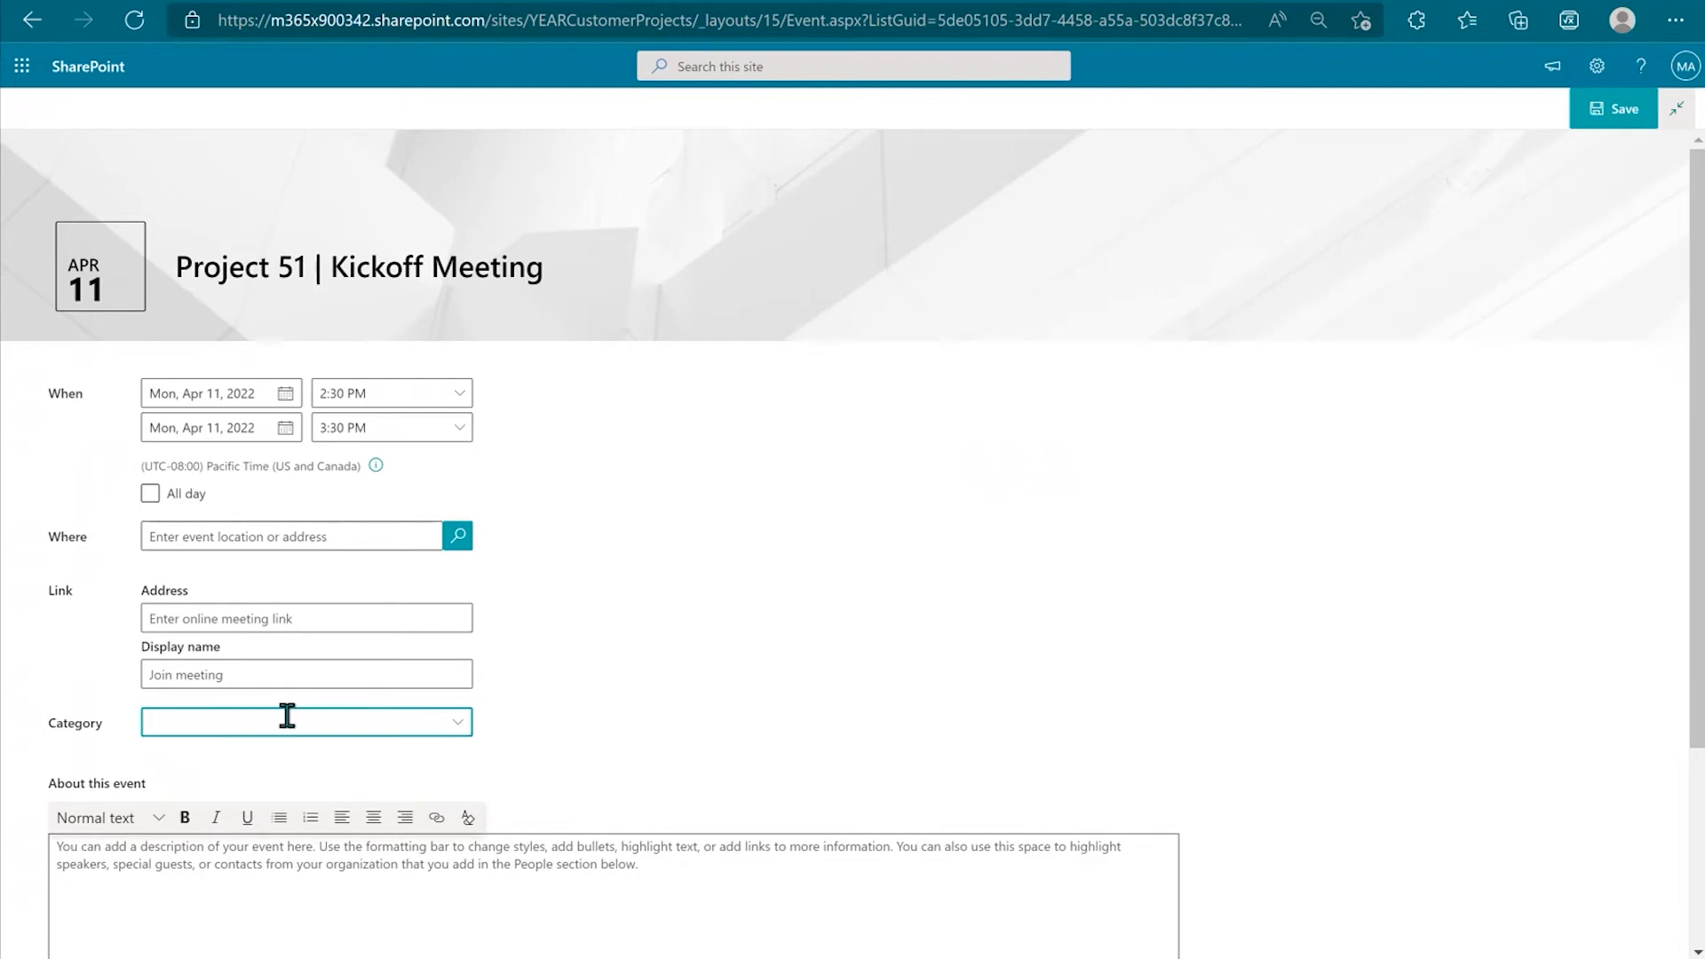
text(Project 51)
click(579, 687)
Step: Add the retail manager, director and accountant as event participants, then save the event
scroll(644, 701, down, 3)
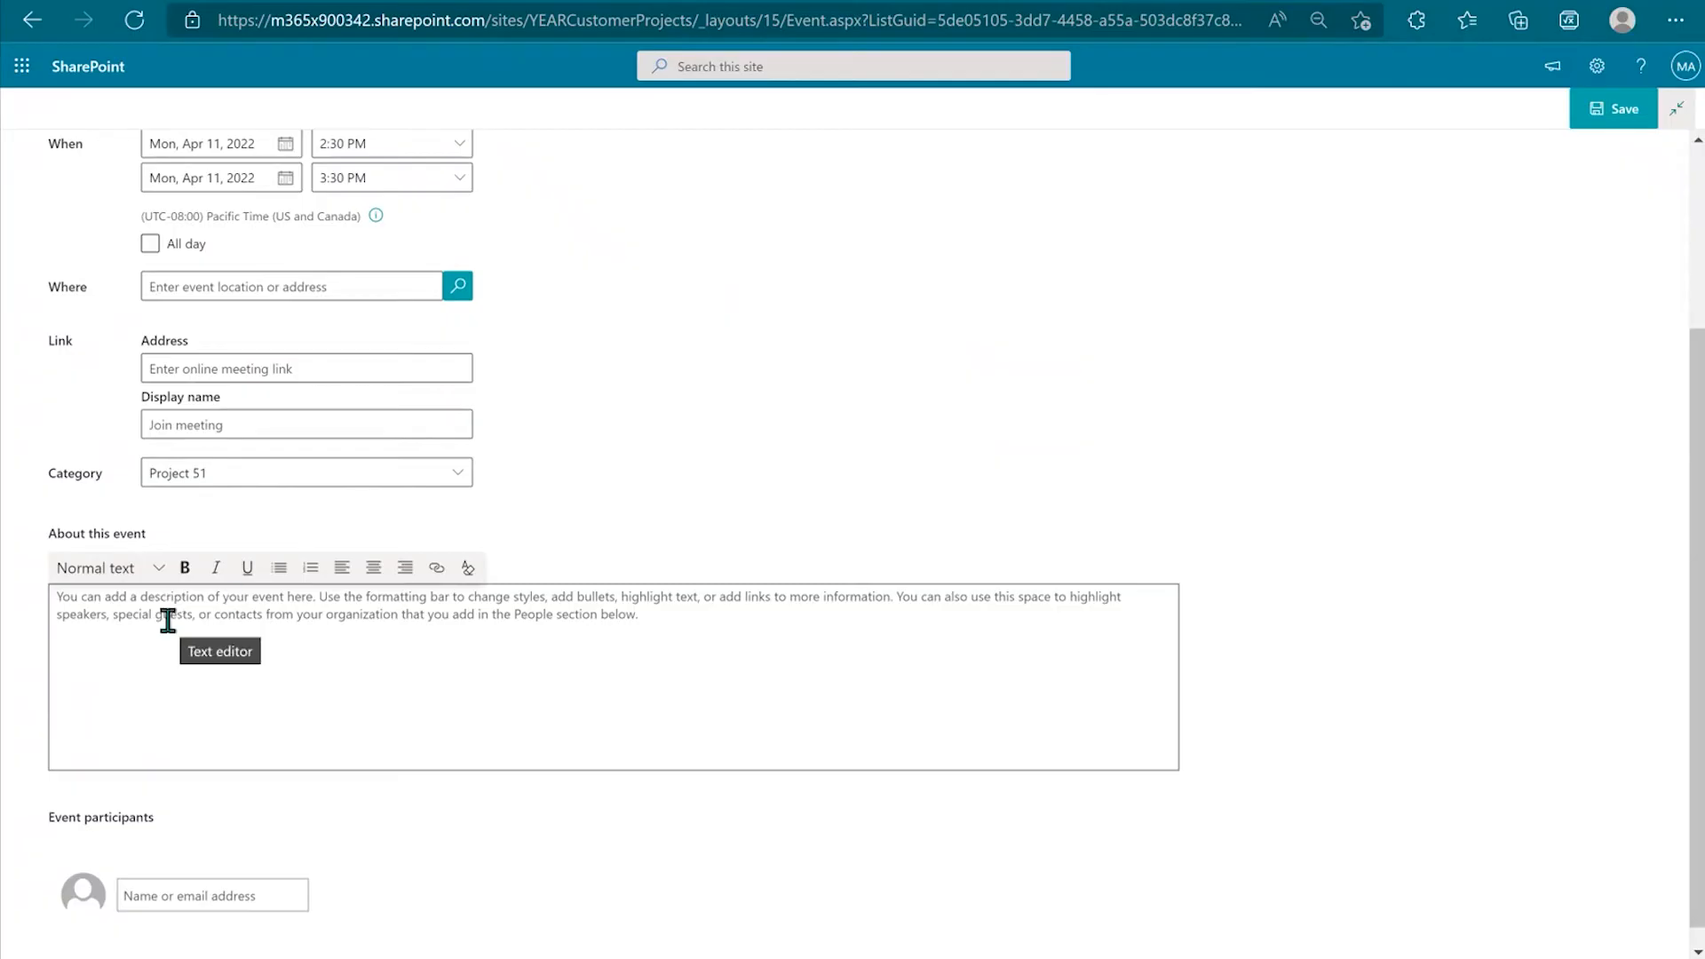
scroll(167, 621, down, 1)
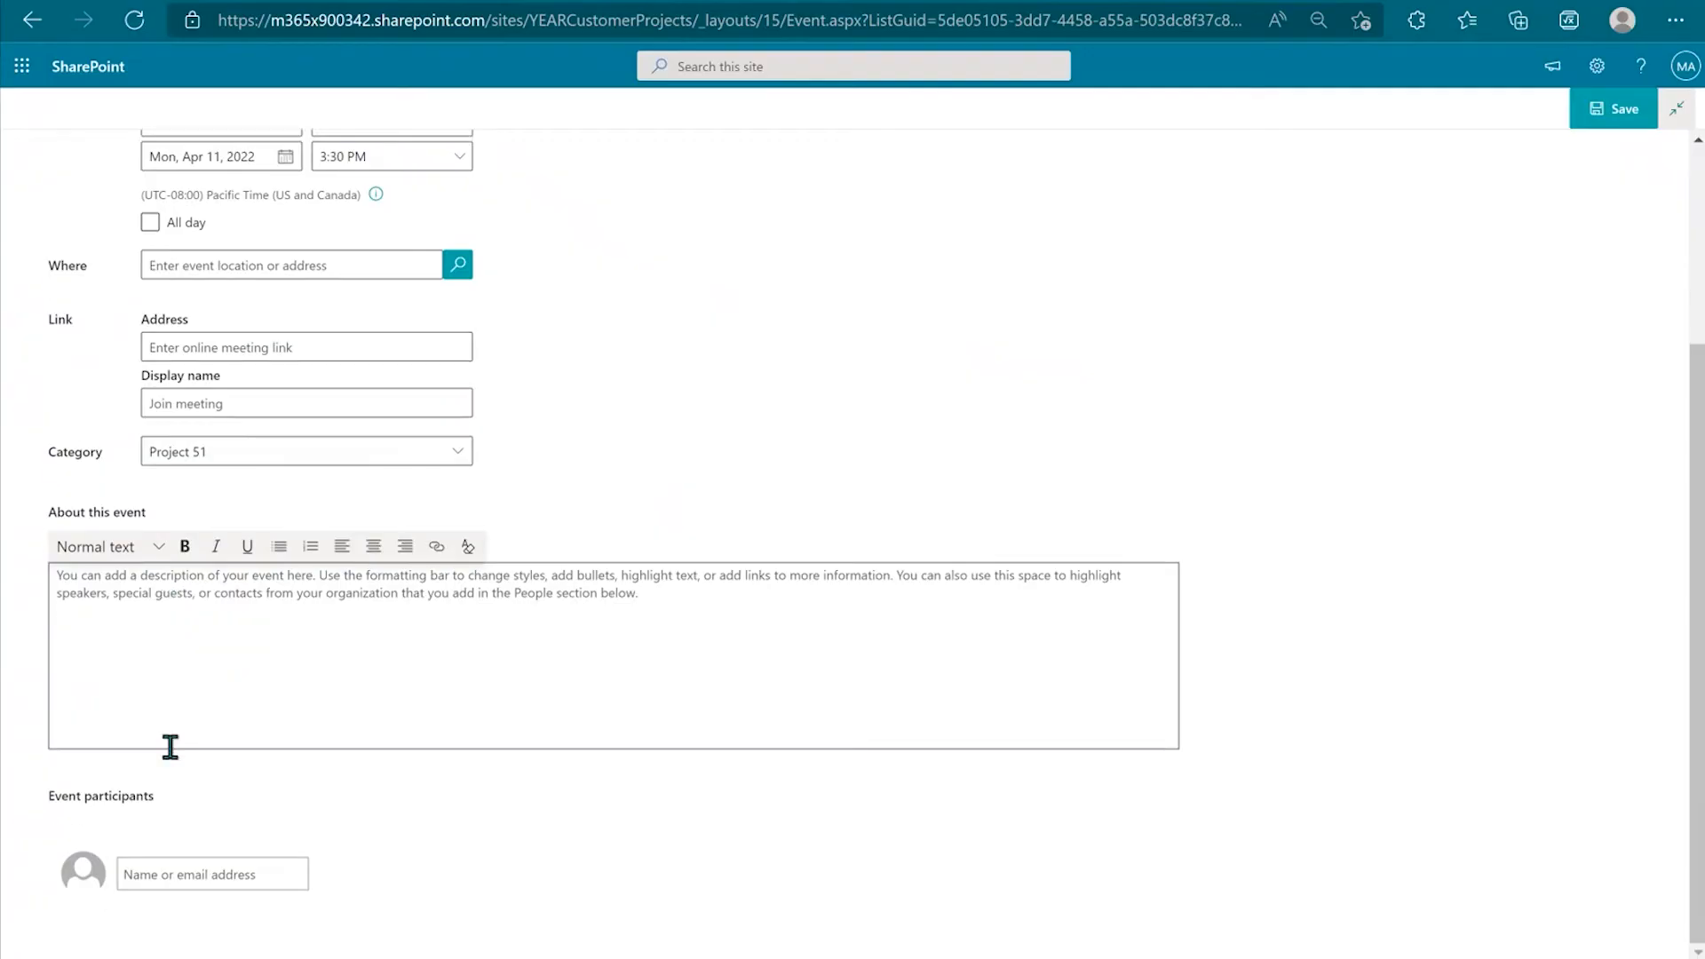
click(202, 871)
text(adele)
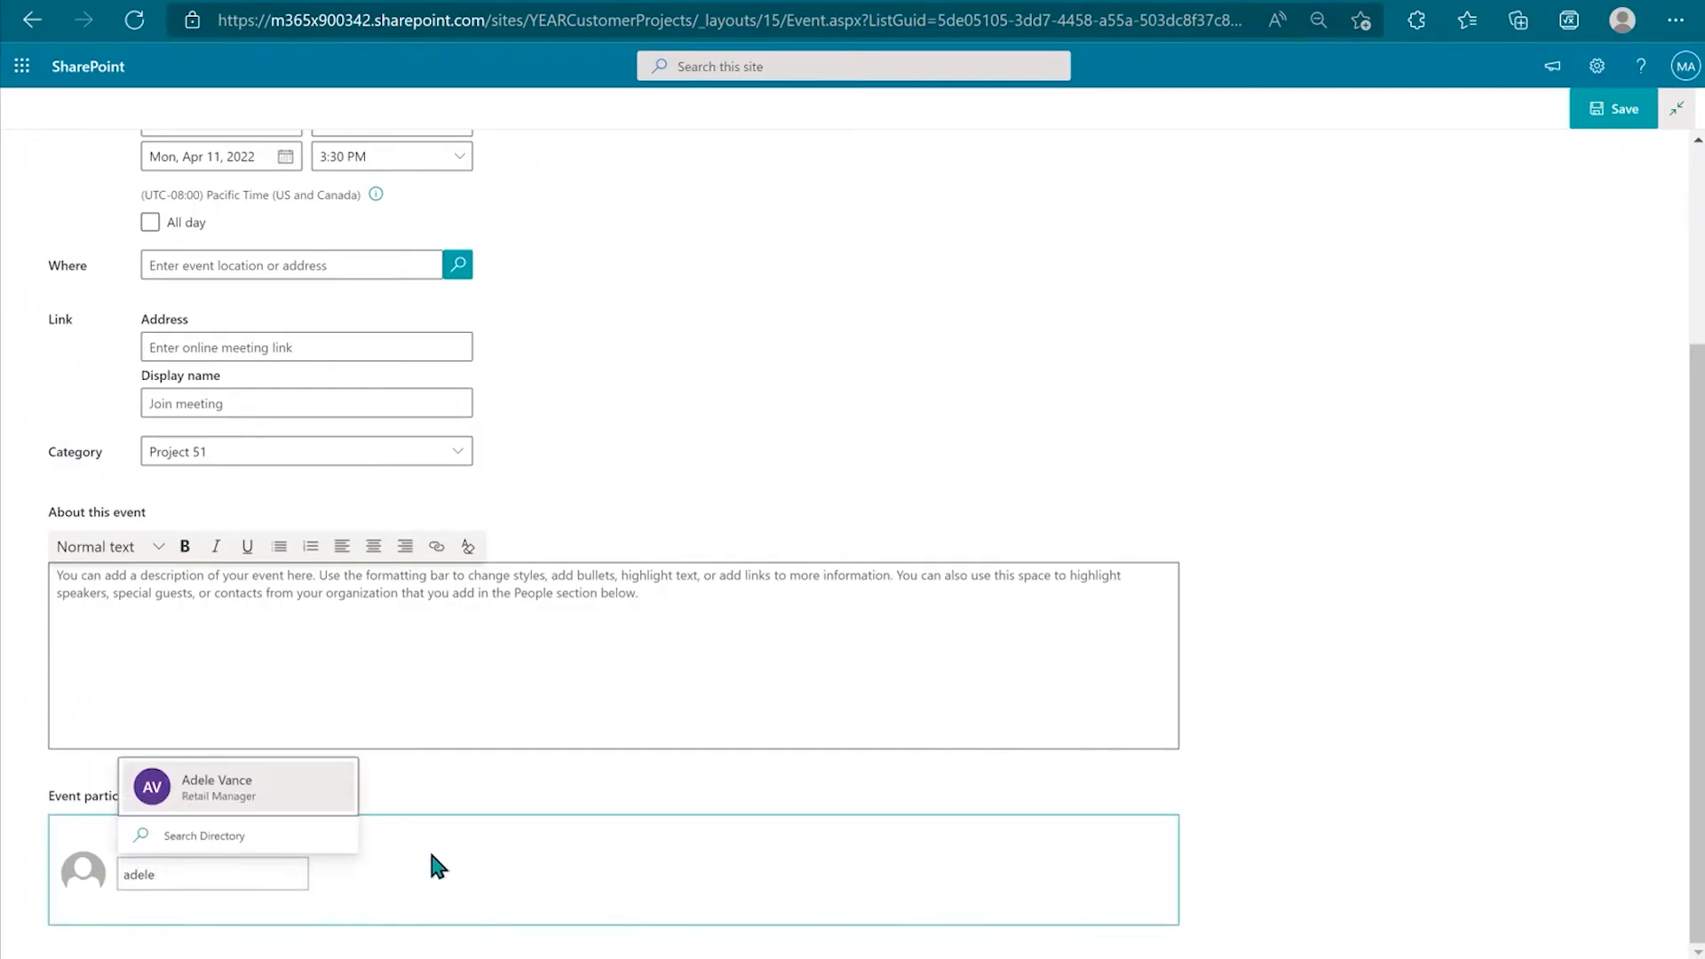
click(206, 801)
text(nestor)
click(519, 799)
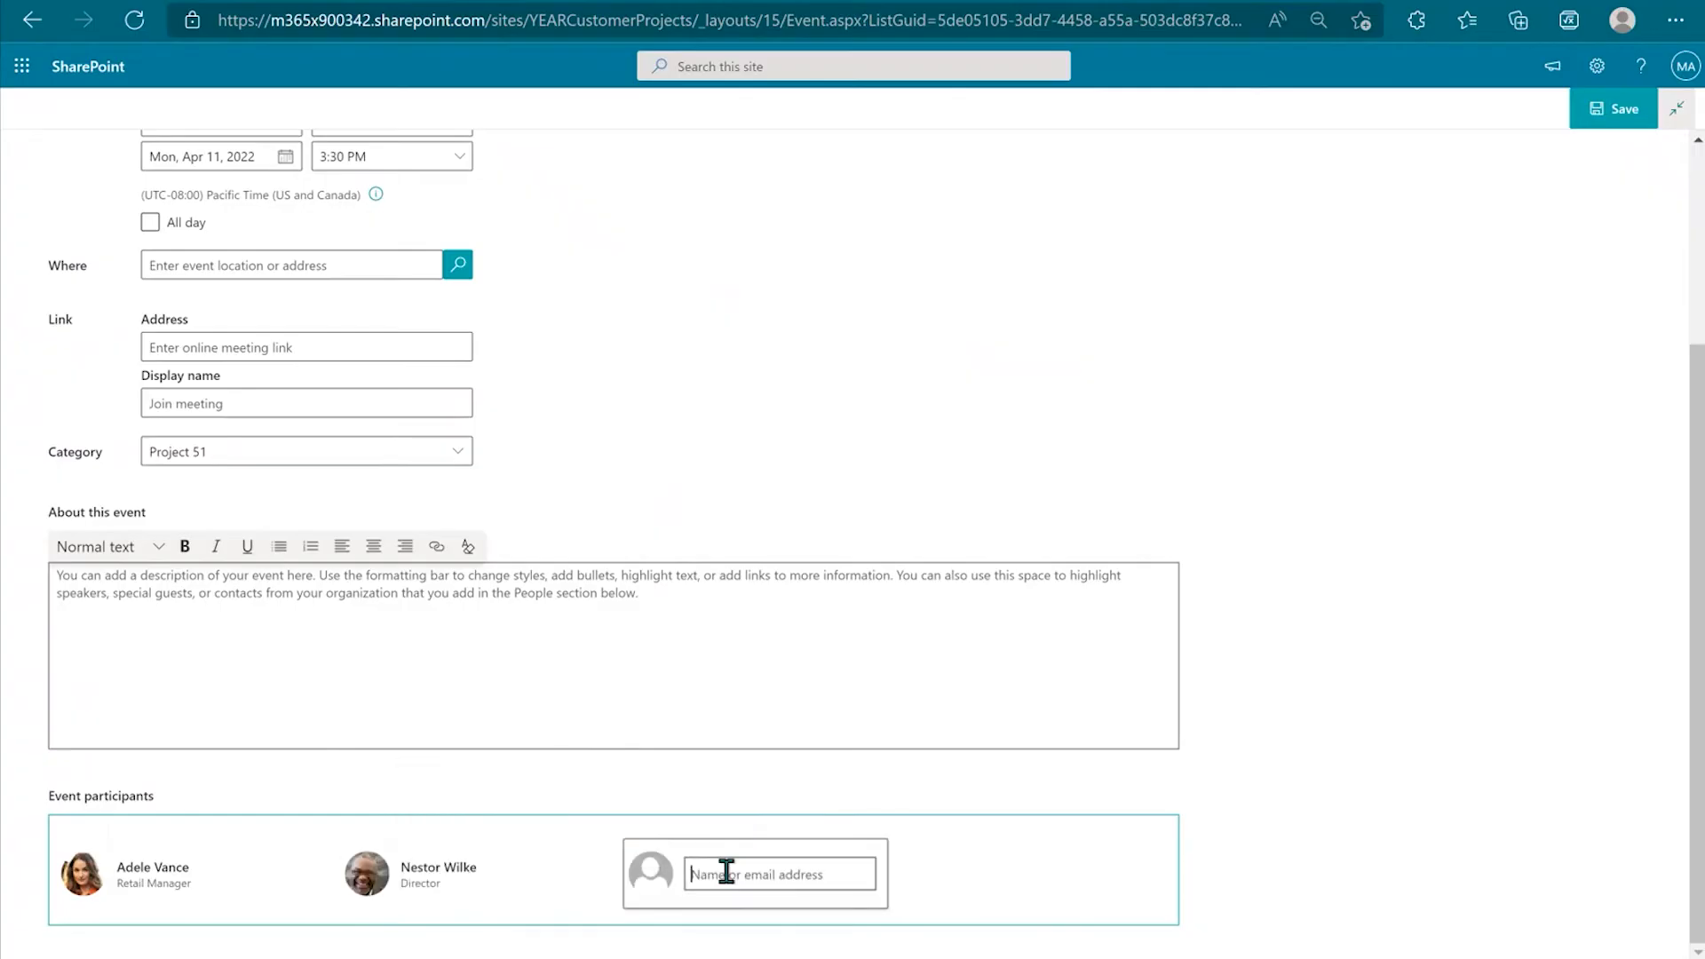
text(prad)
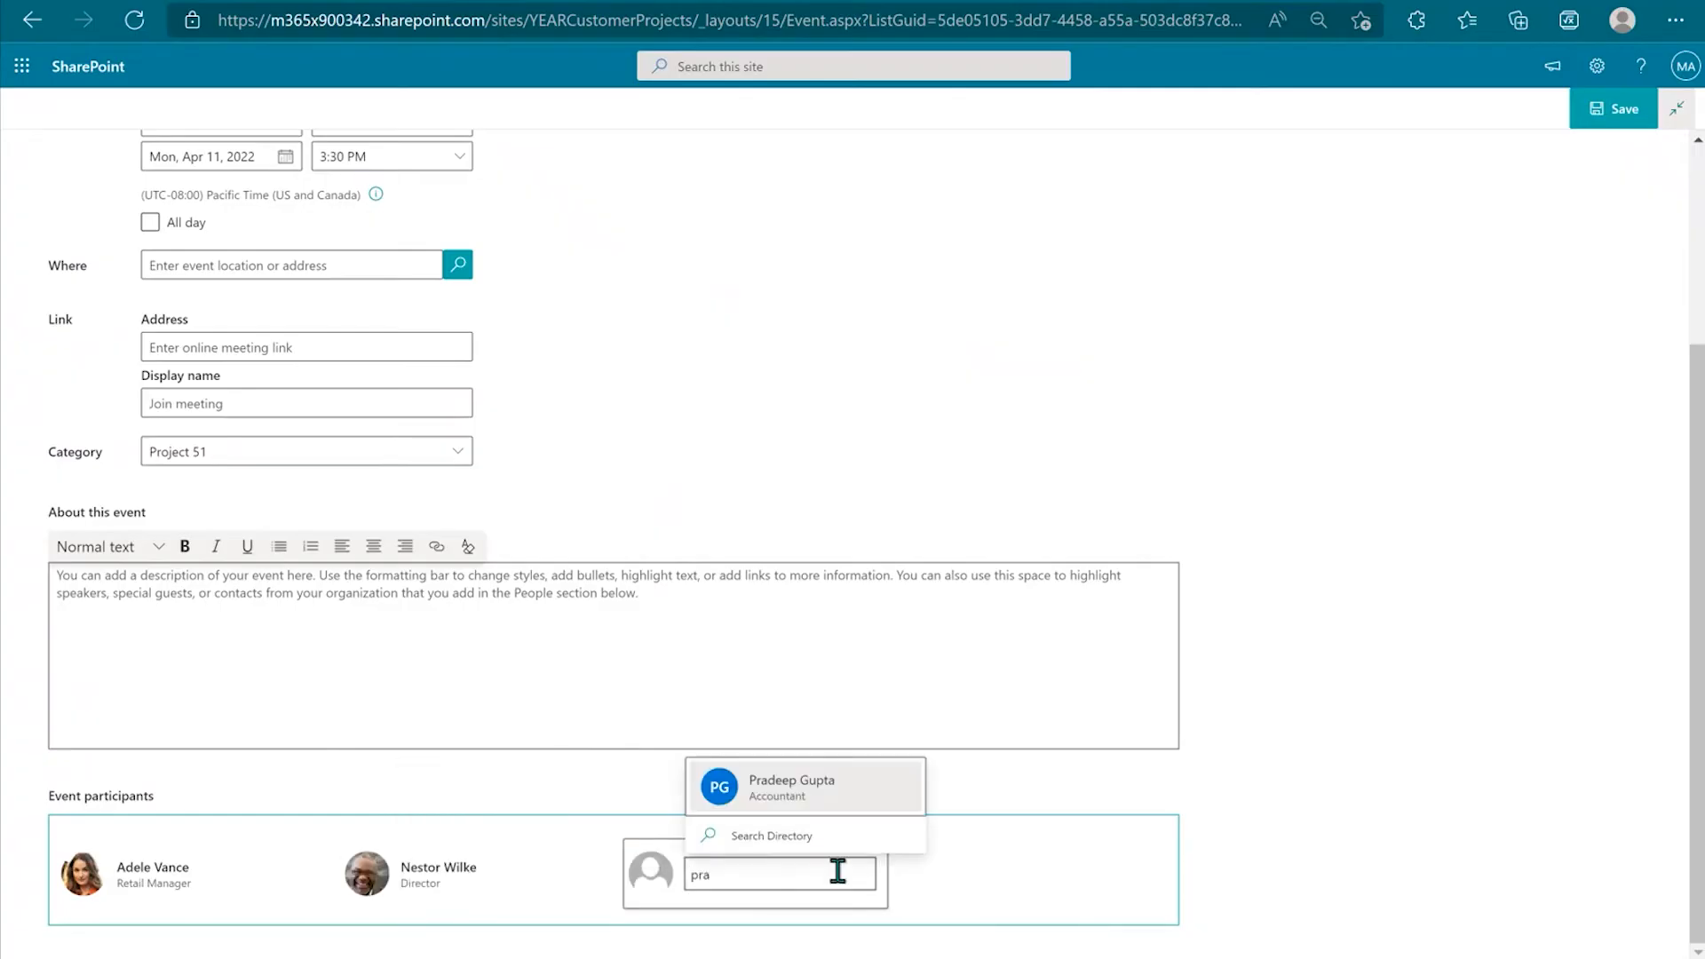
click(799, 781)
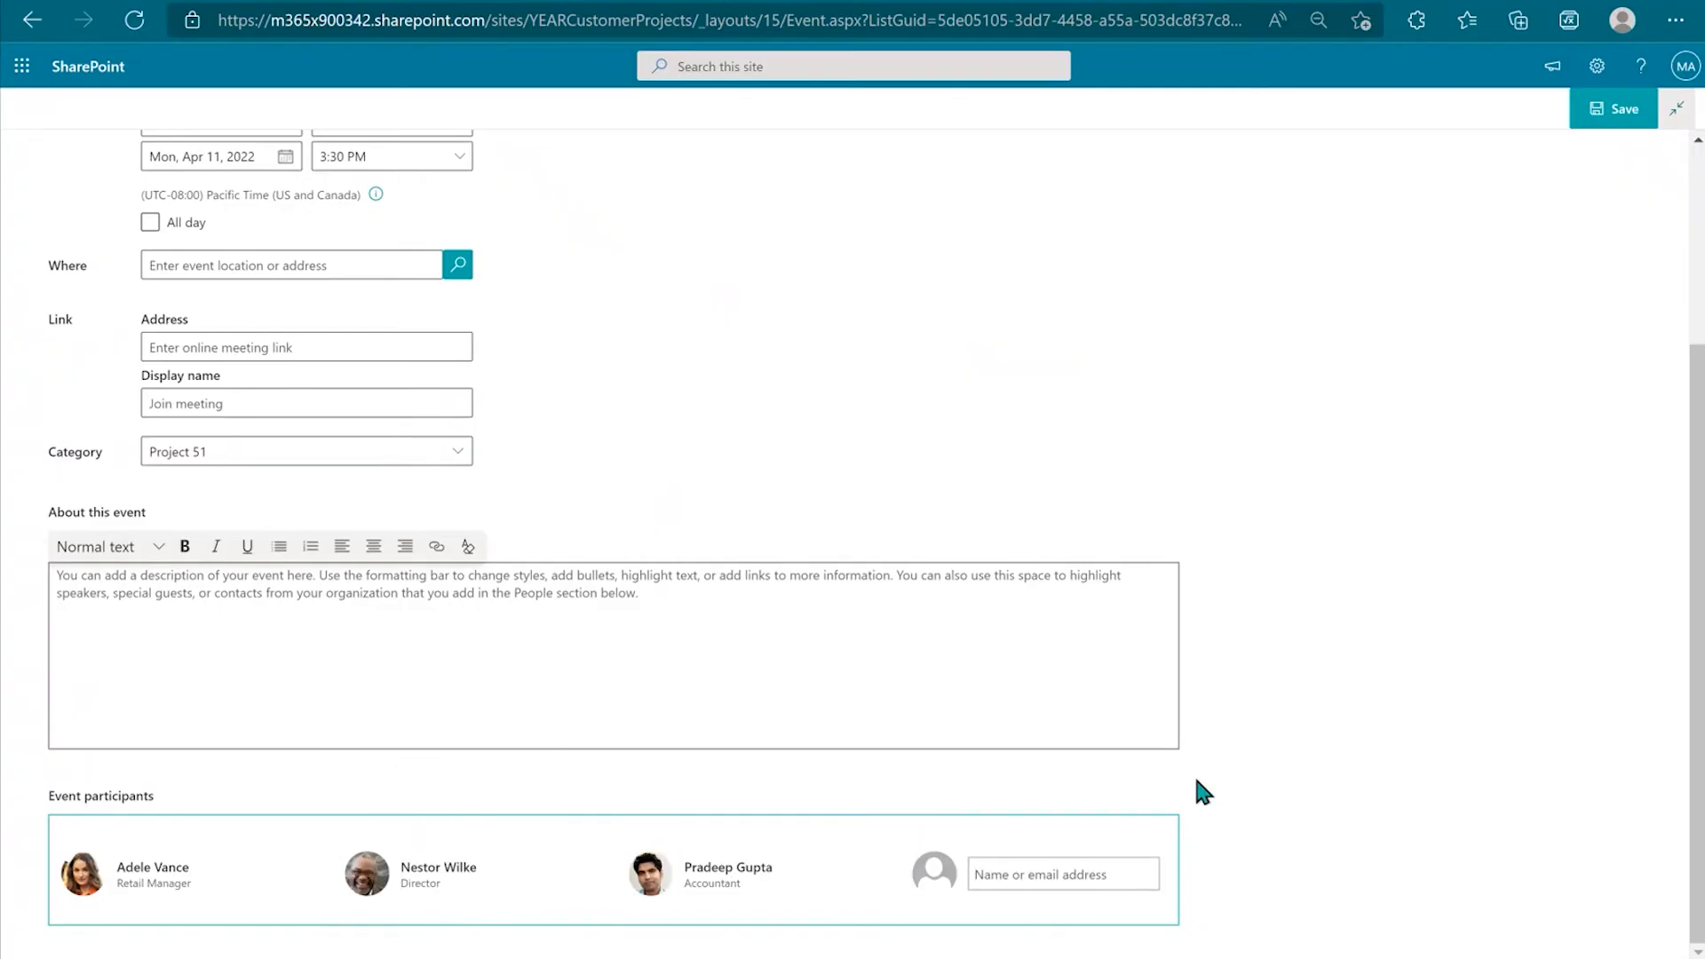
scroll(1199, 782, up, 3)
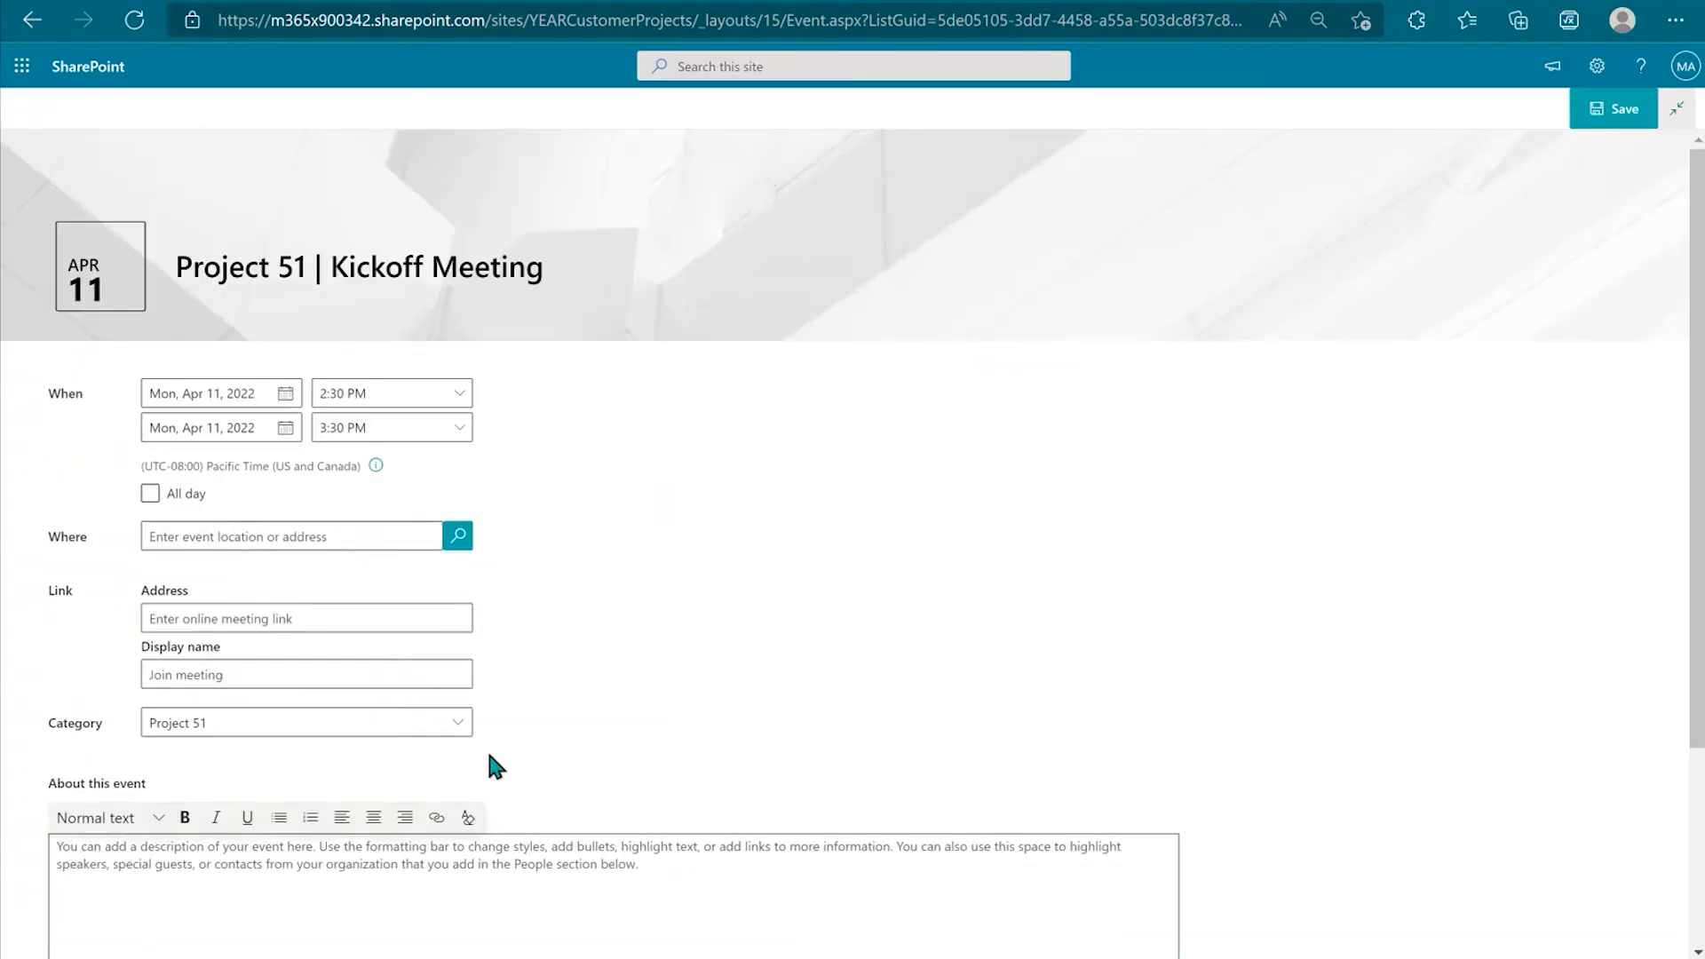
click(1616, 107)
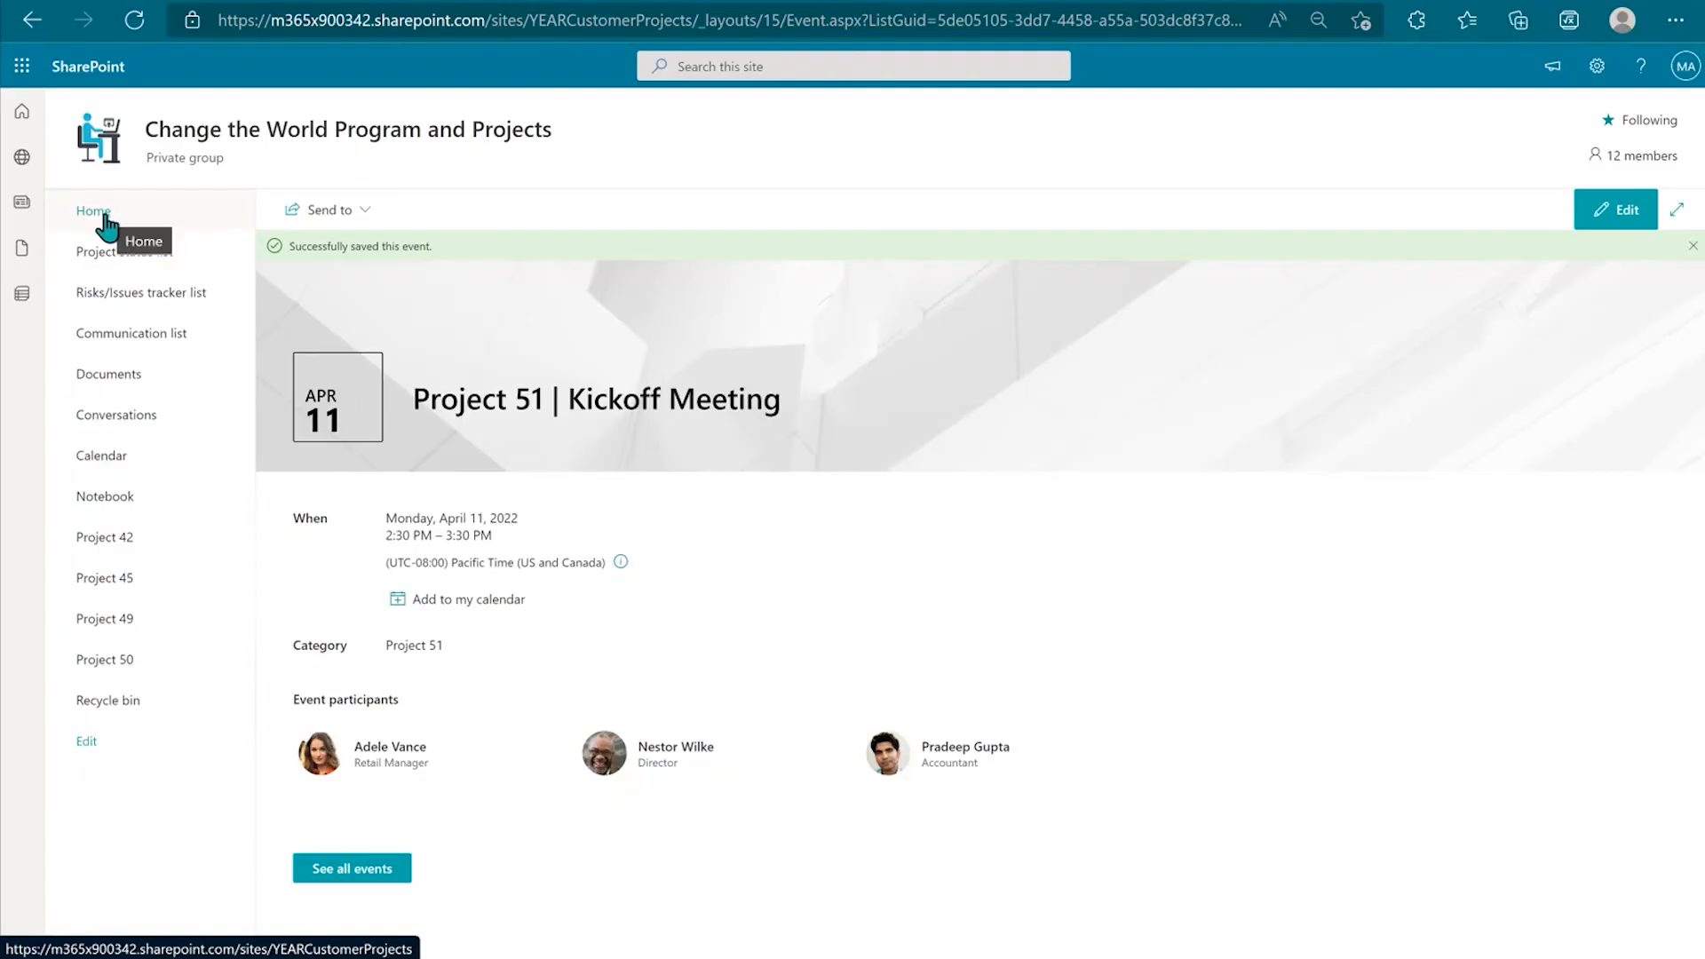
Step: Return to the site's Home page from the left navigation
click(105, 218)
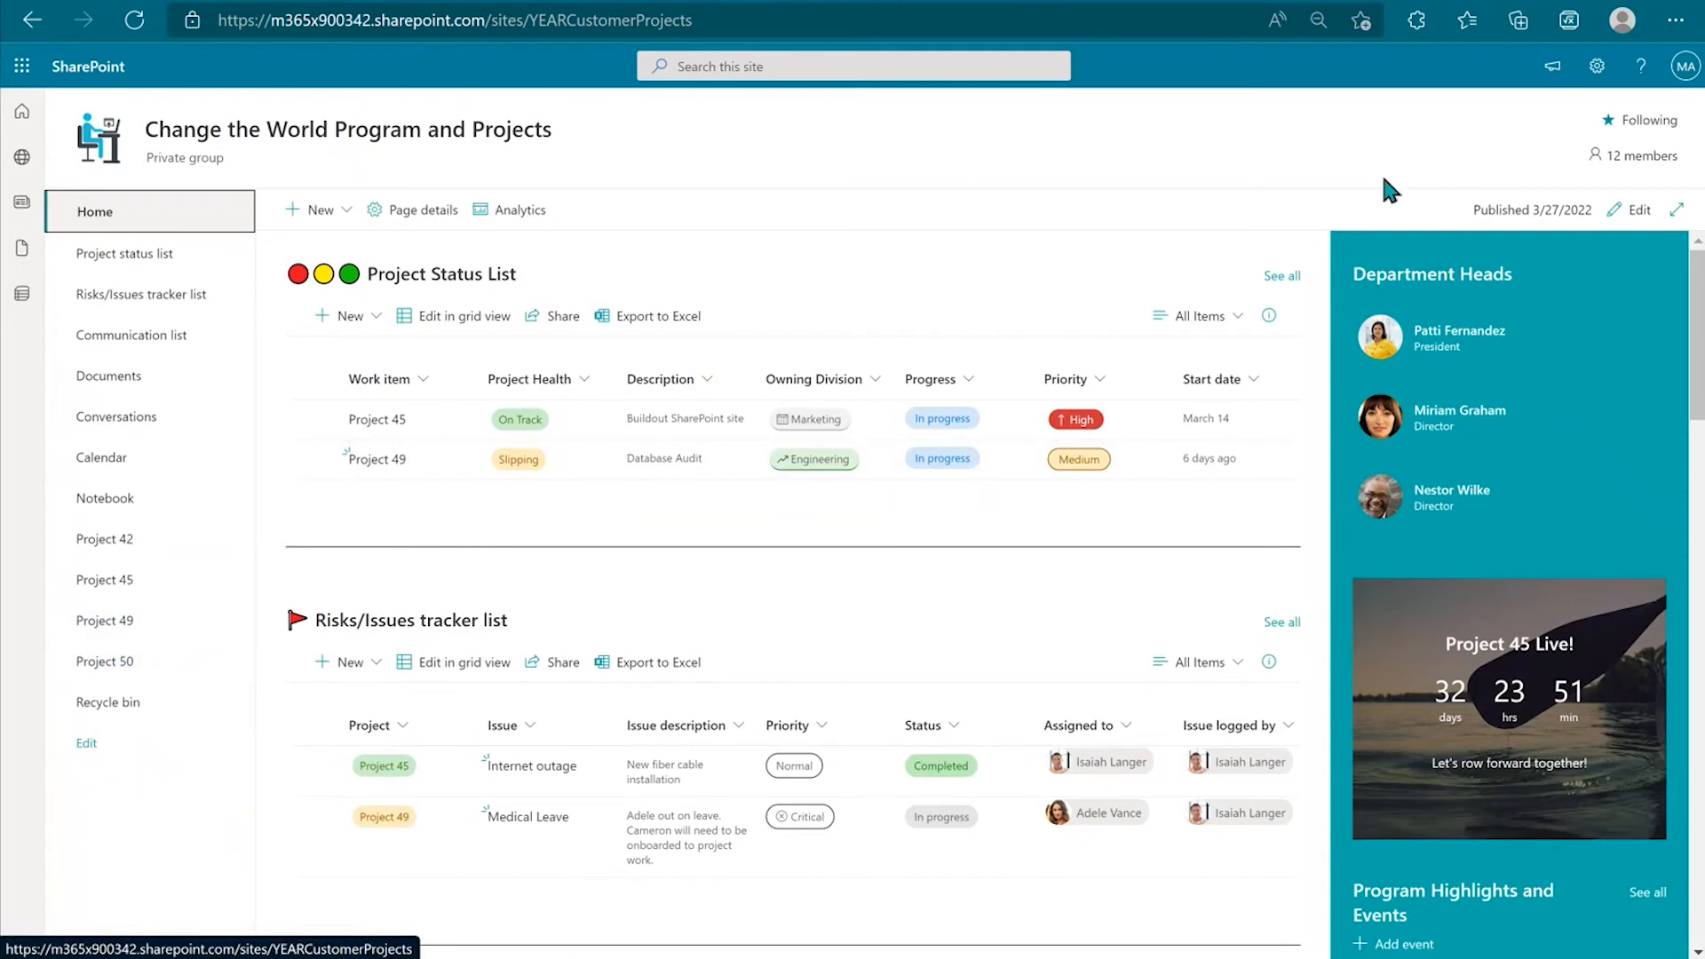
Step: Open Site contents from the Settings gear menu
click(1598, 69)
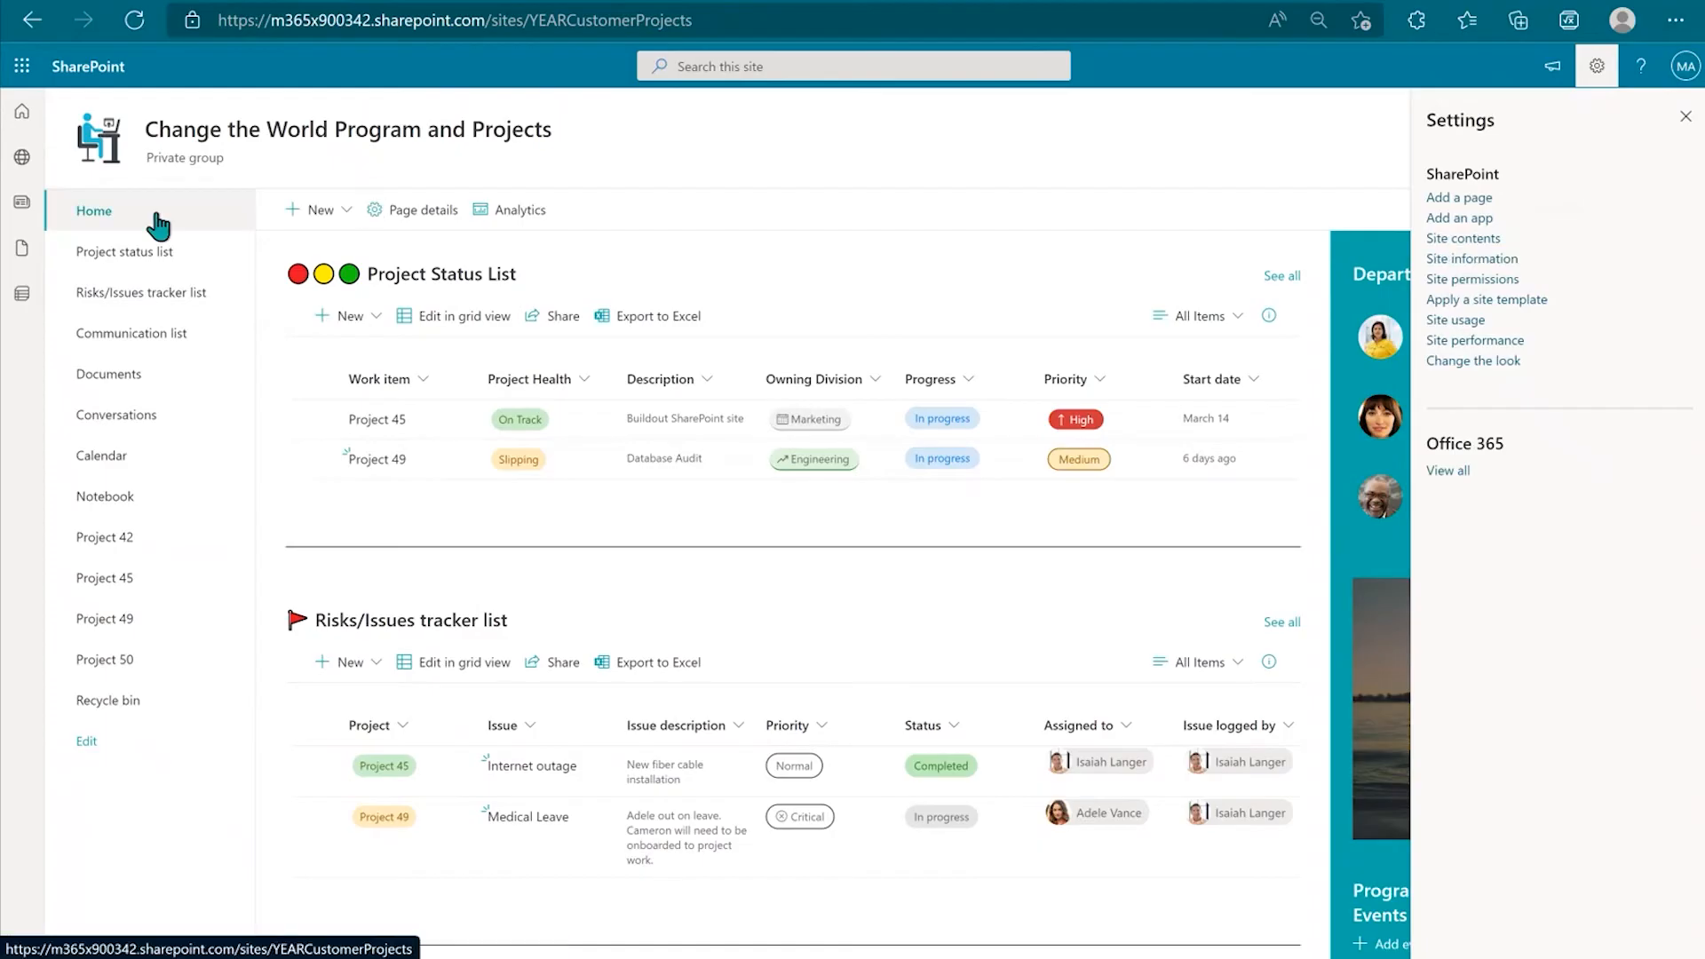
click(1460, 239)
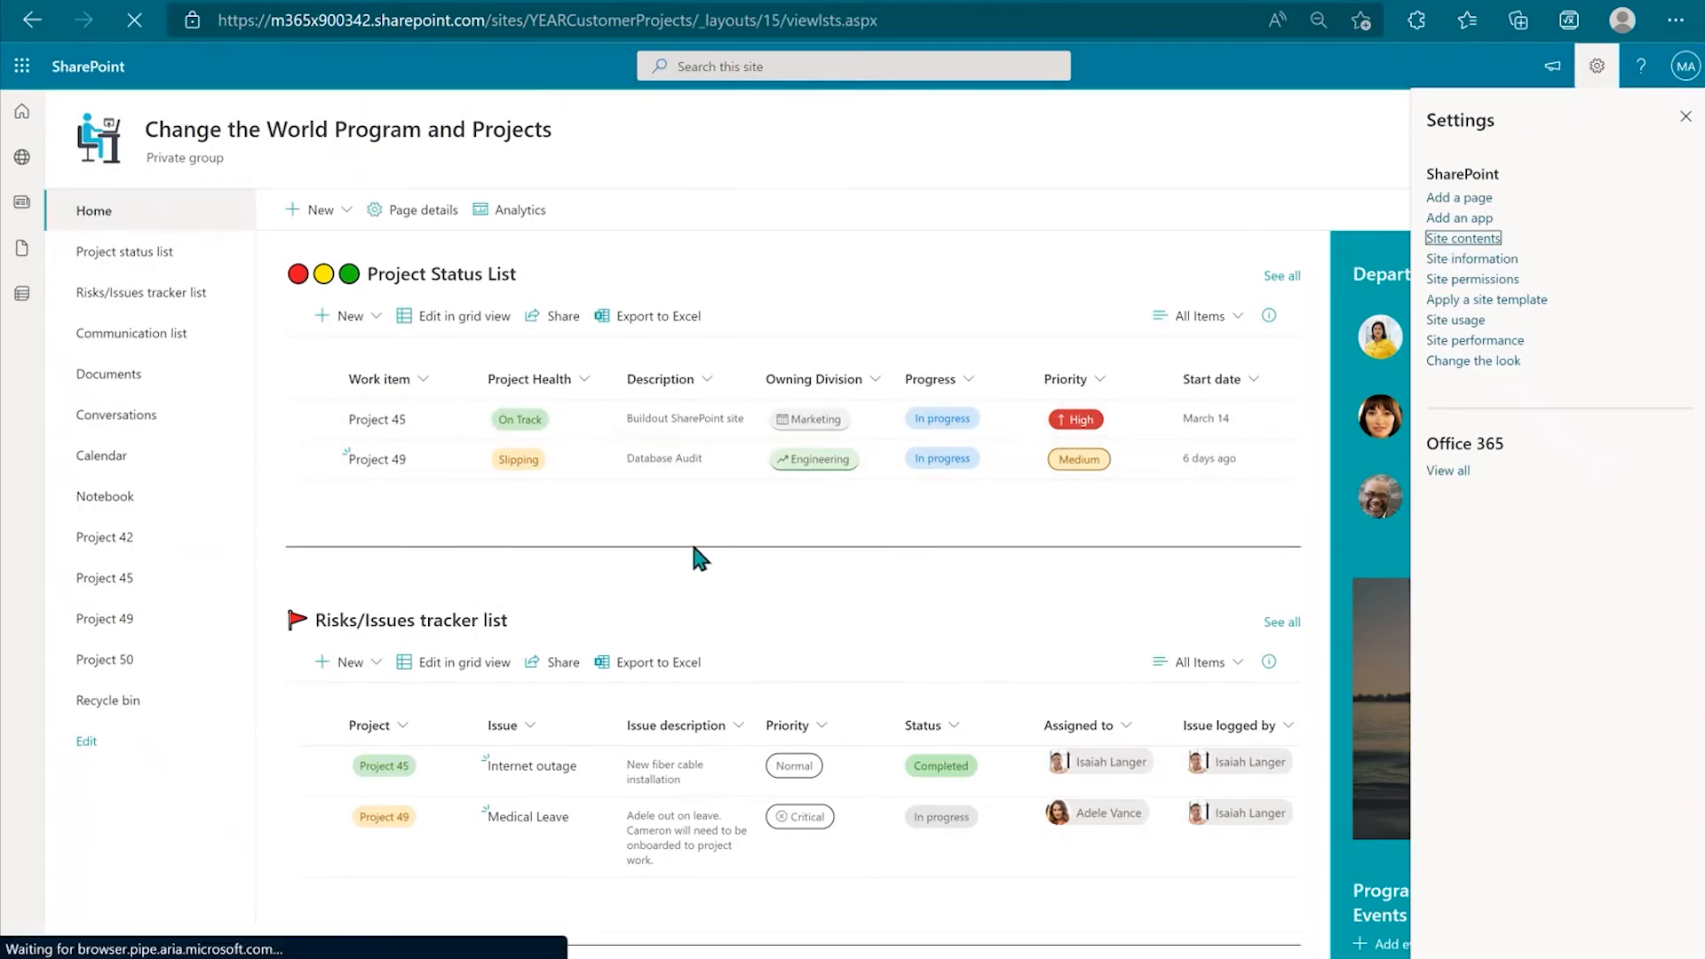
Step: In Site Pages, republish Project 45 and Project-51, then go back to Home
click(342, 743)
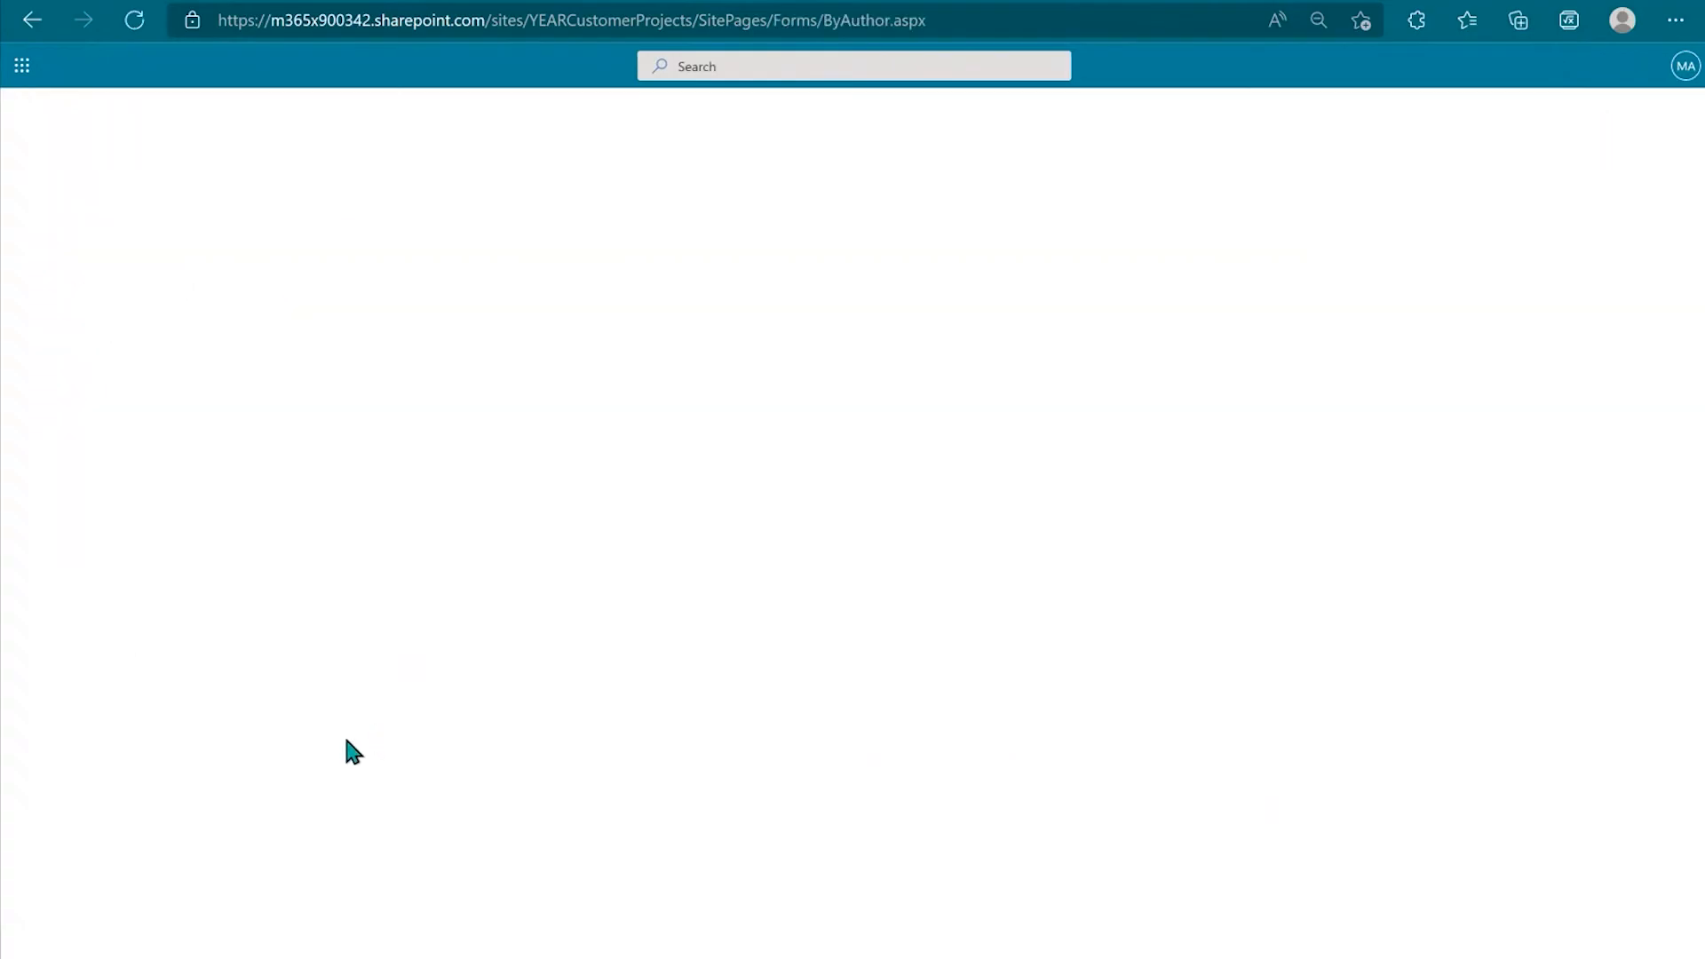
mouse_move(457, 611)
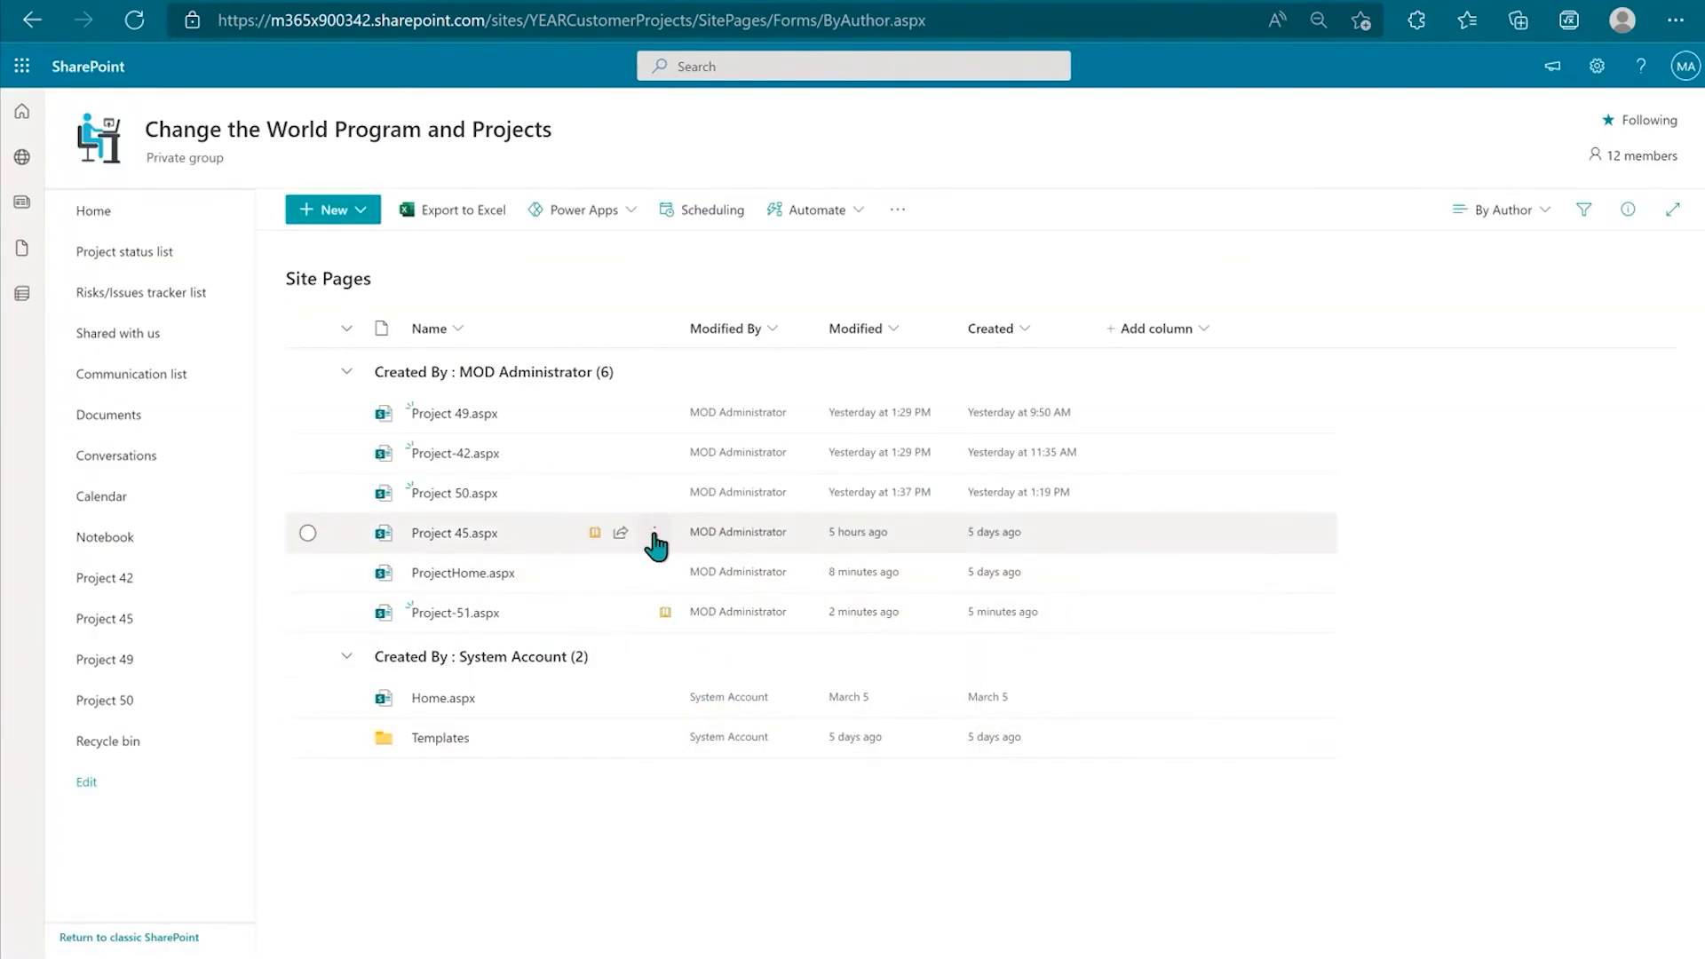
mouse_move(595, 542)
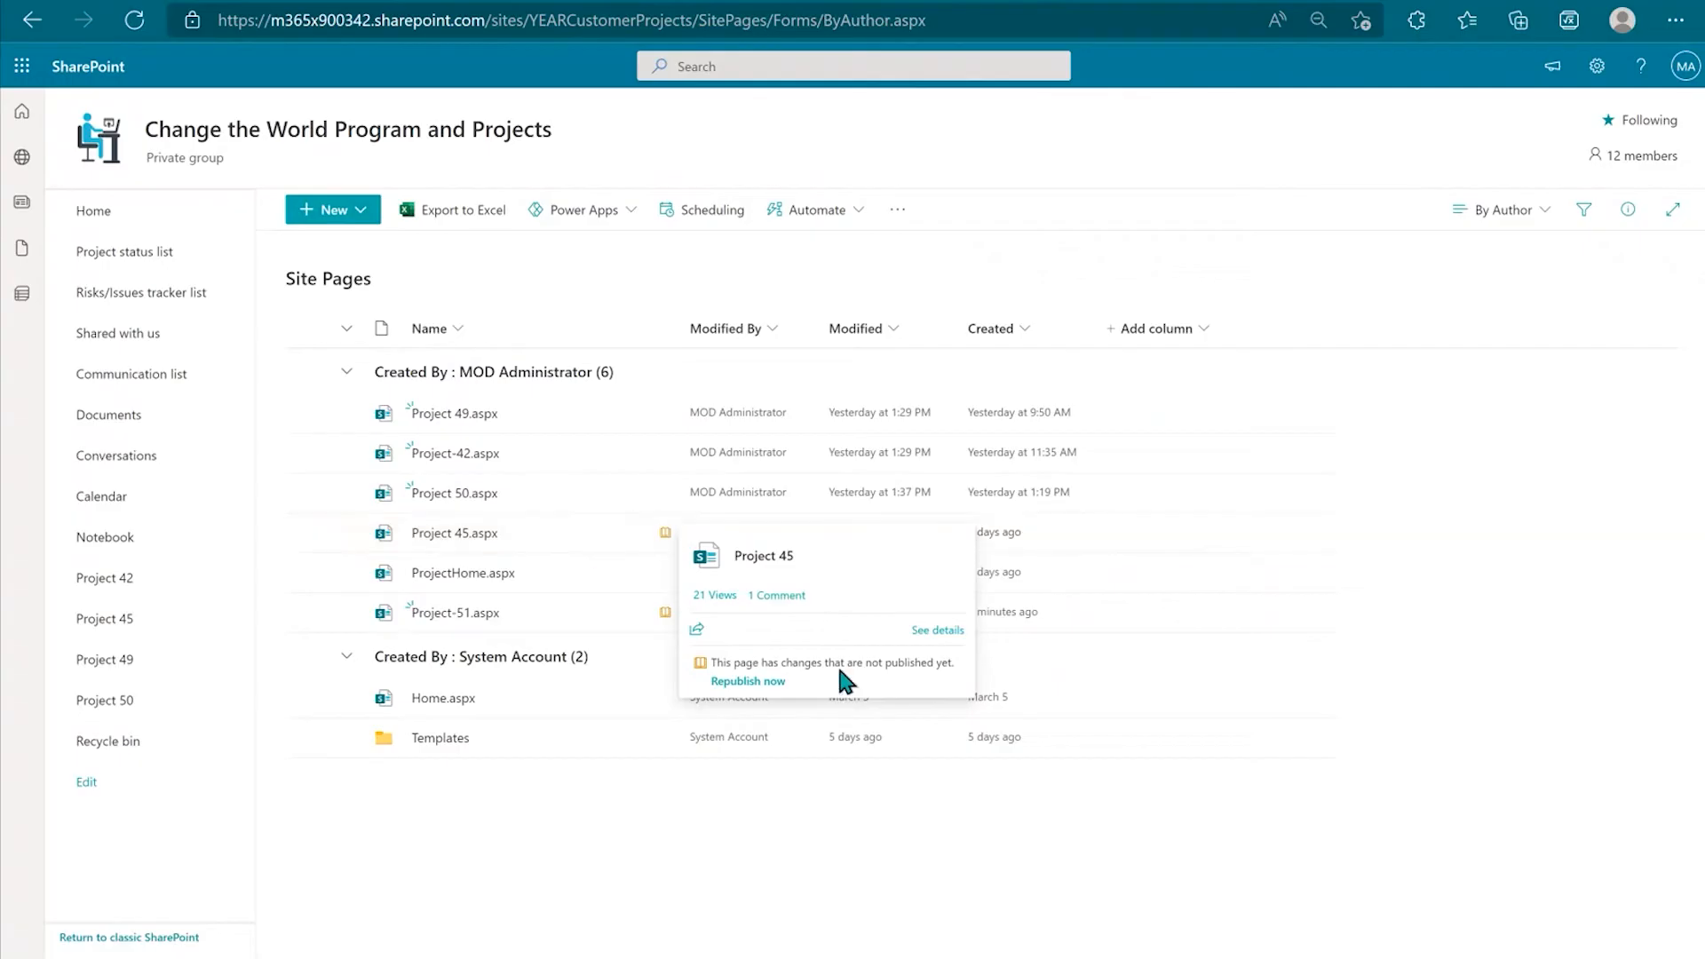
click(724, 682)
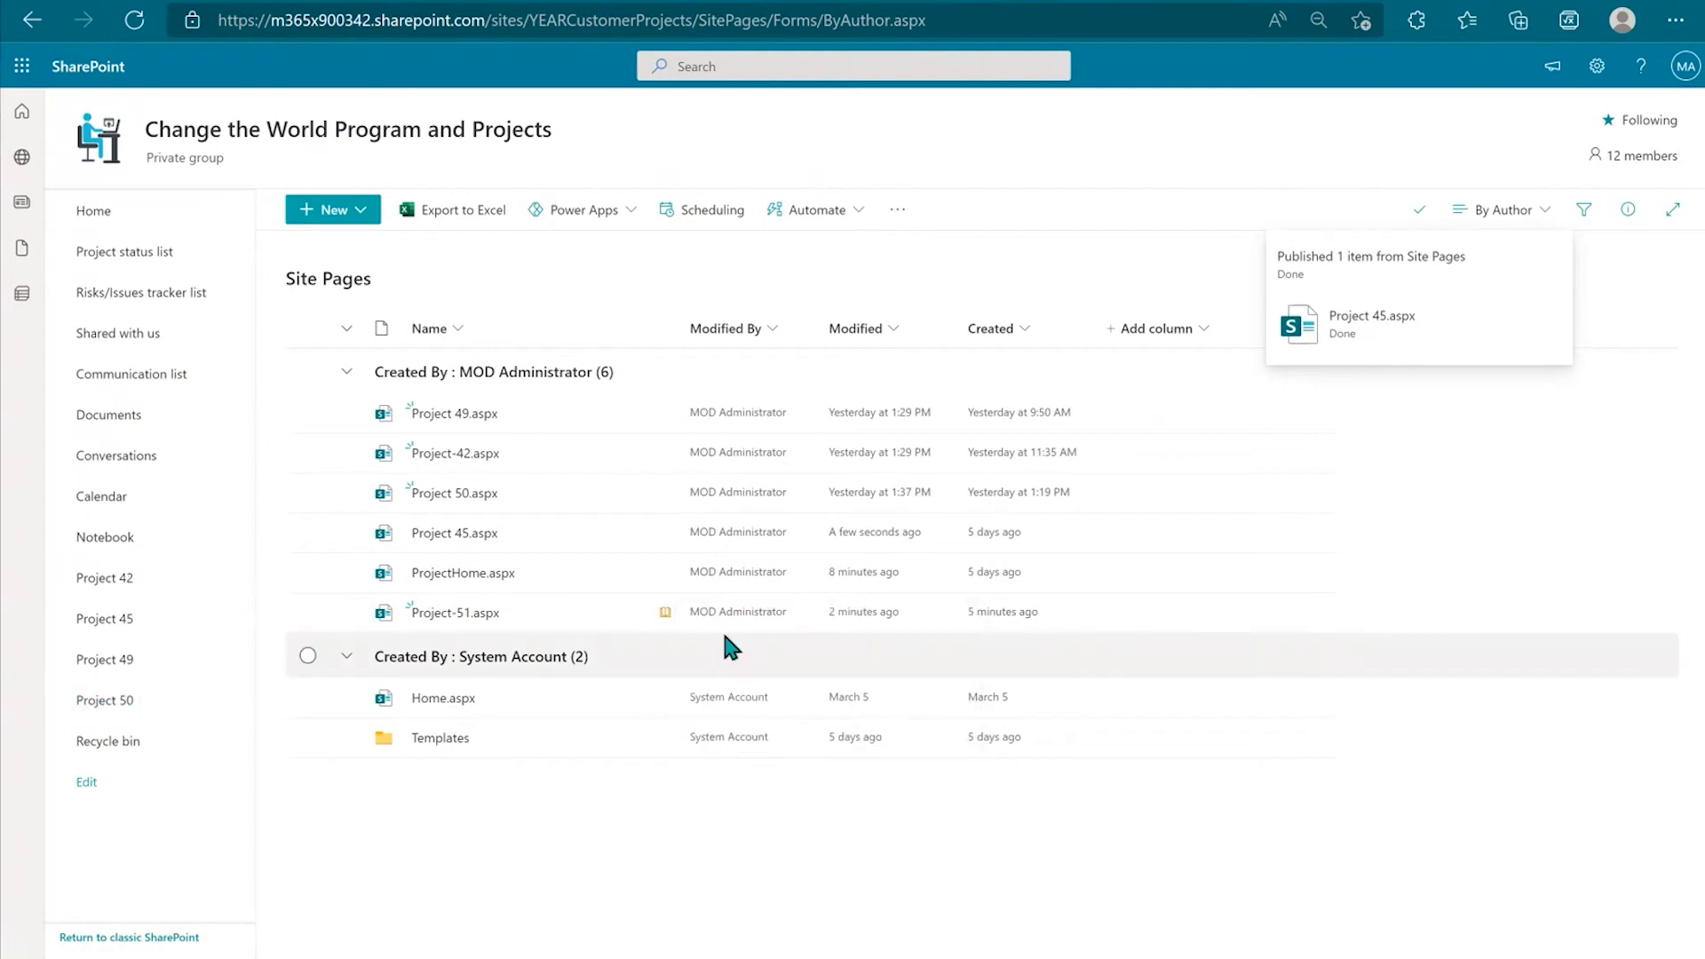
mouse_move(600, 611)
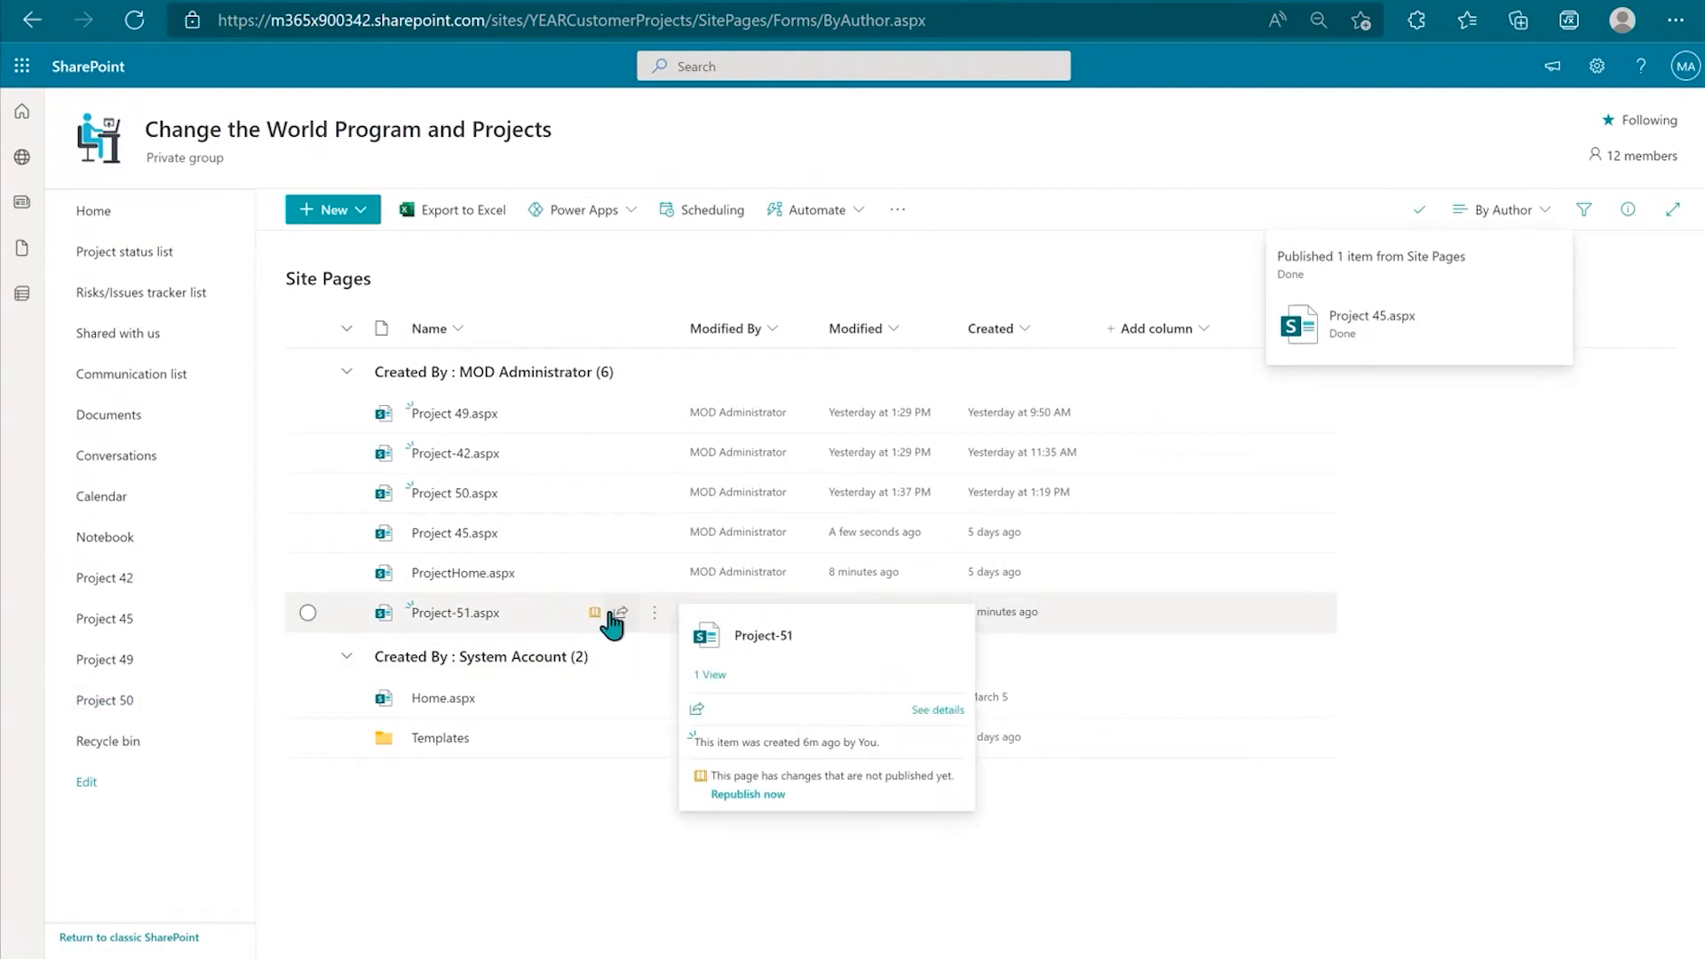
click(761, 794)
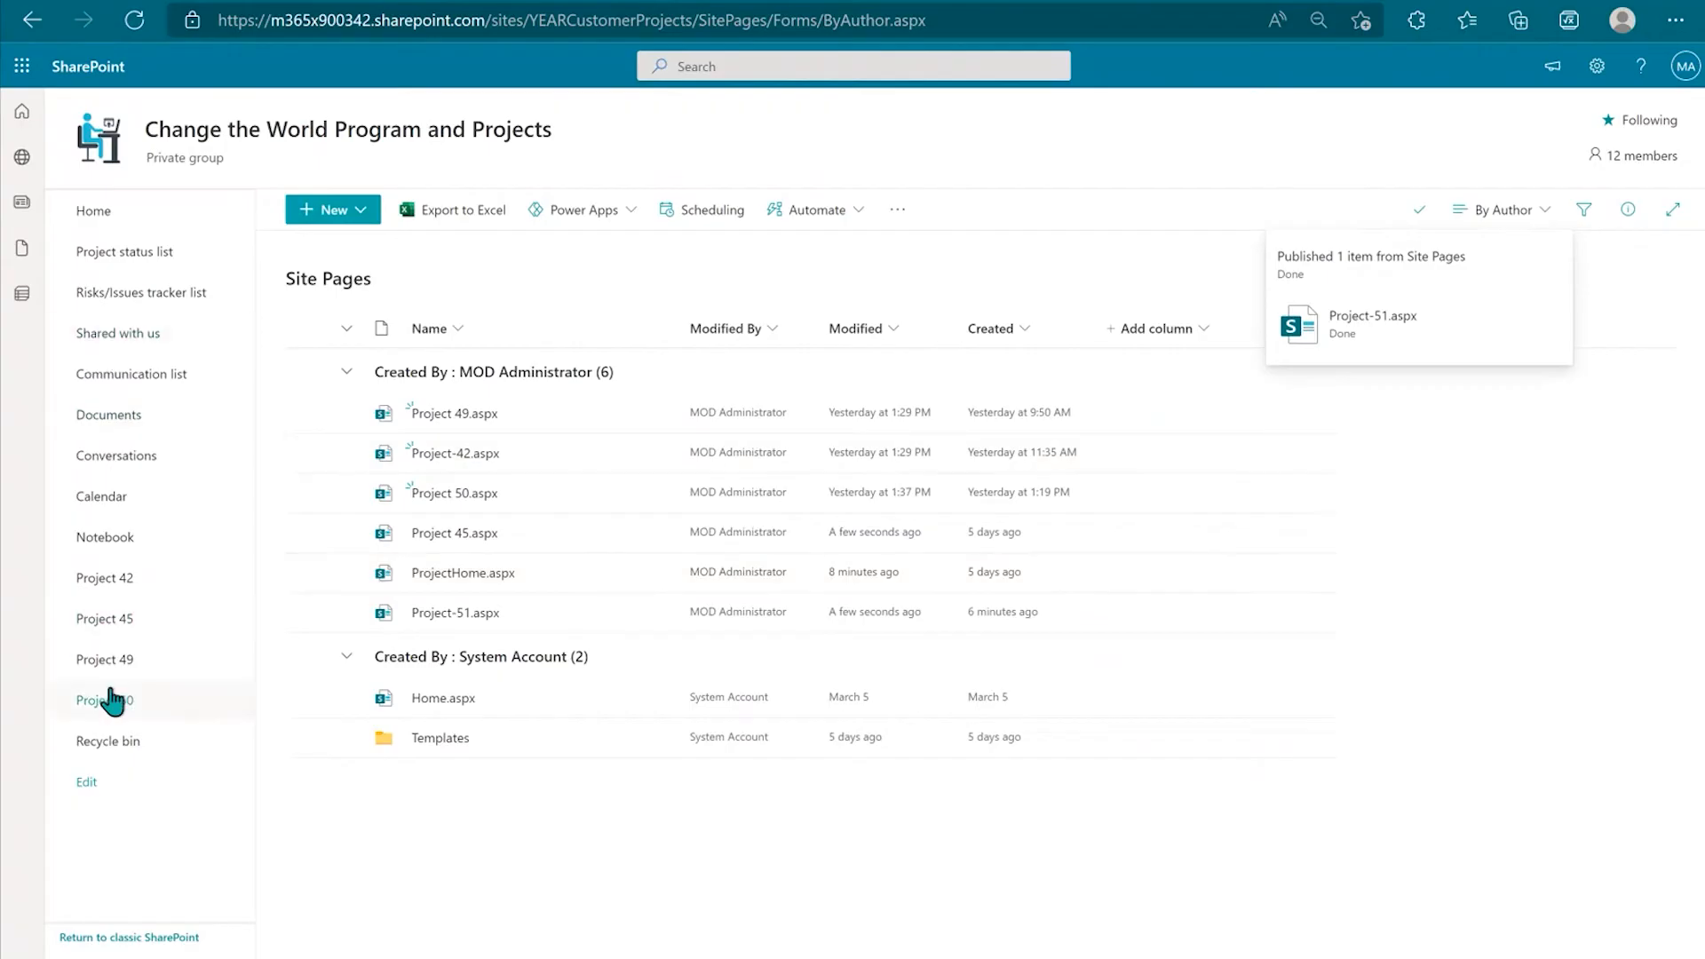
click(307, 613)
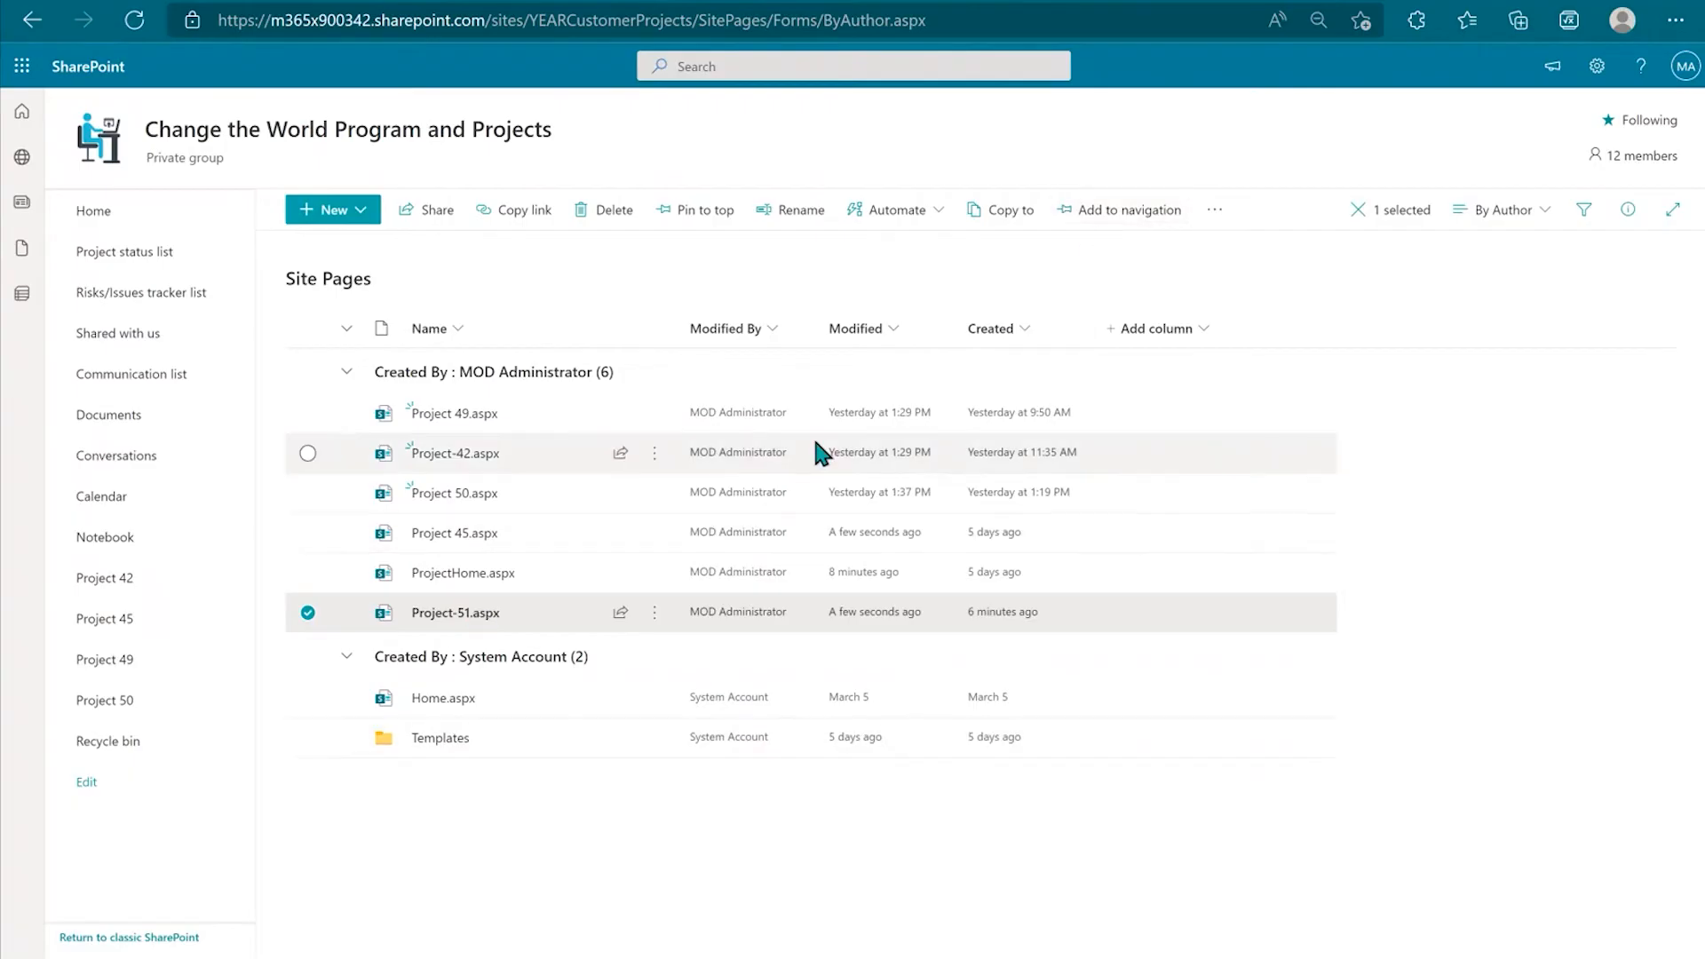
click(104, 221)
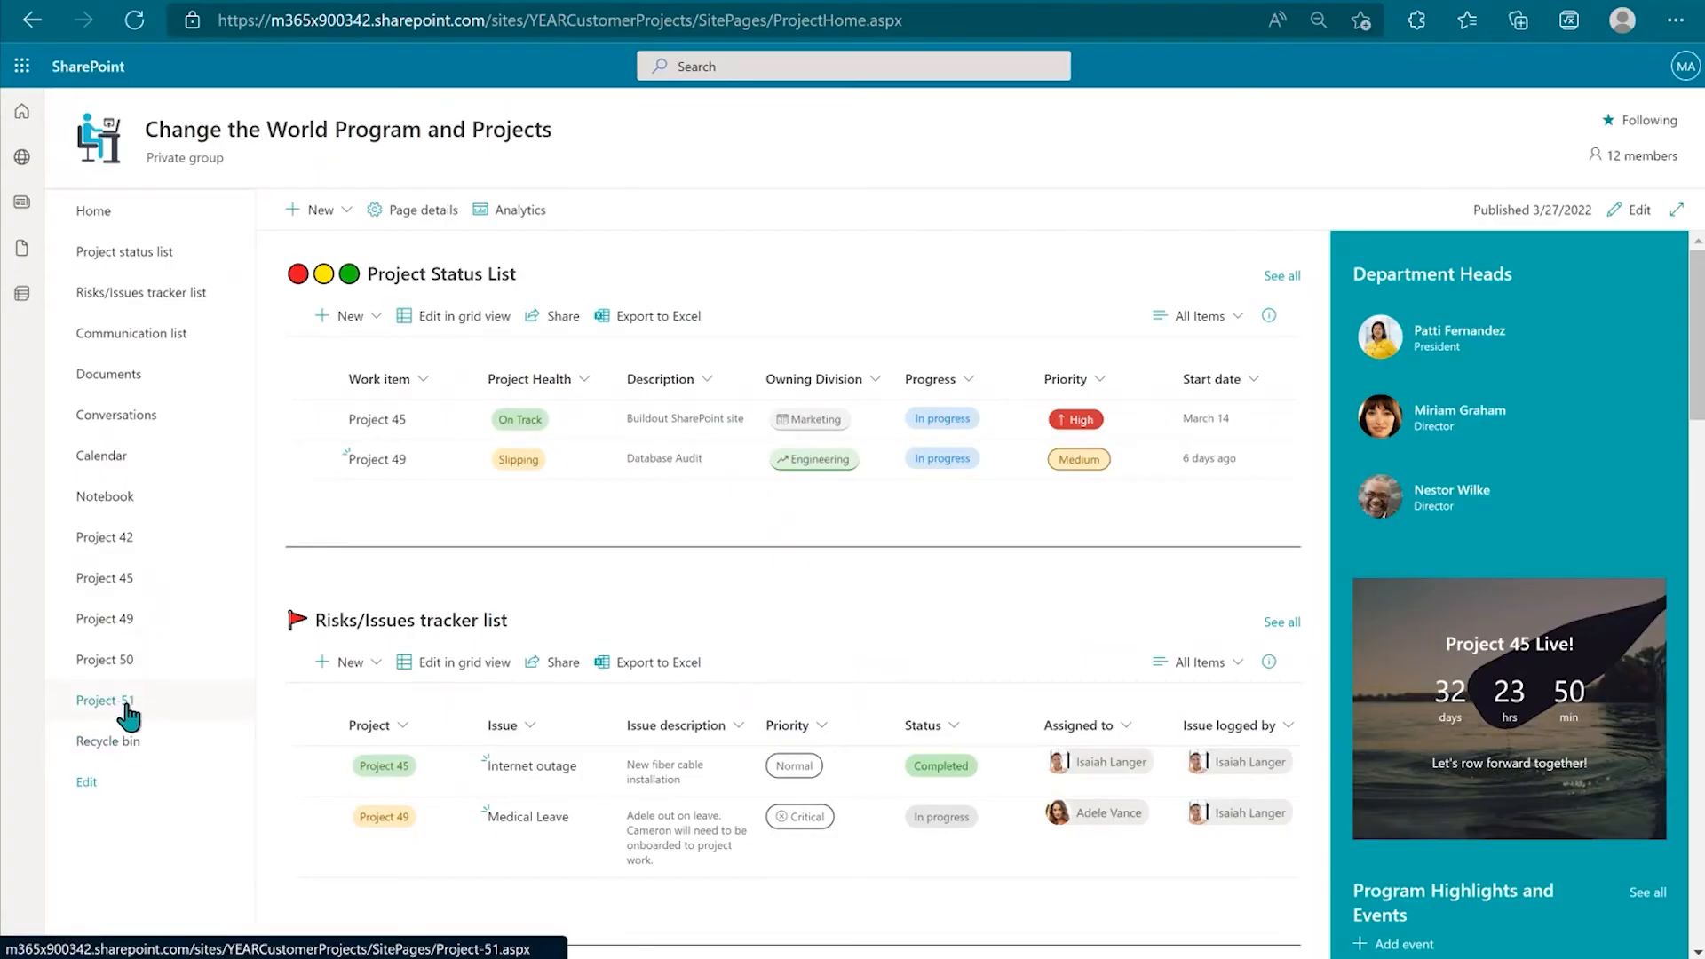
Step: Change the Project-51 navigation link's display name to 'Project 51' and save the navigation
click(82, 784)
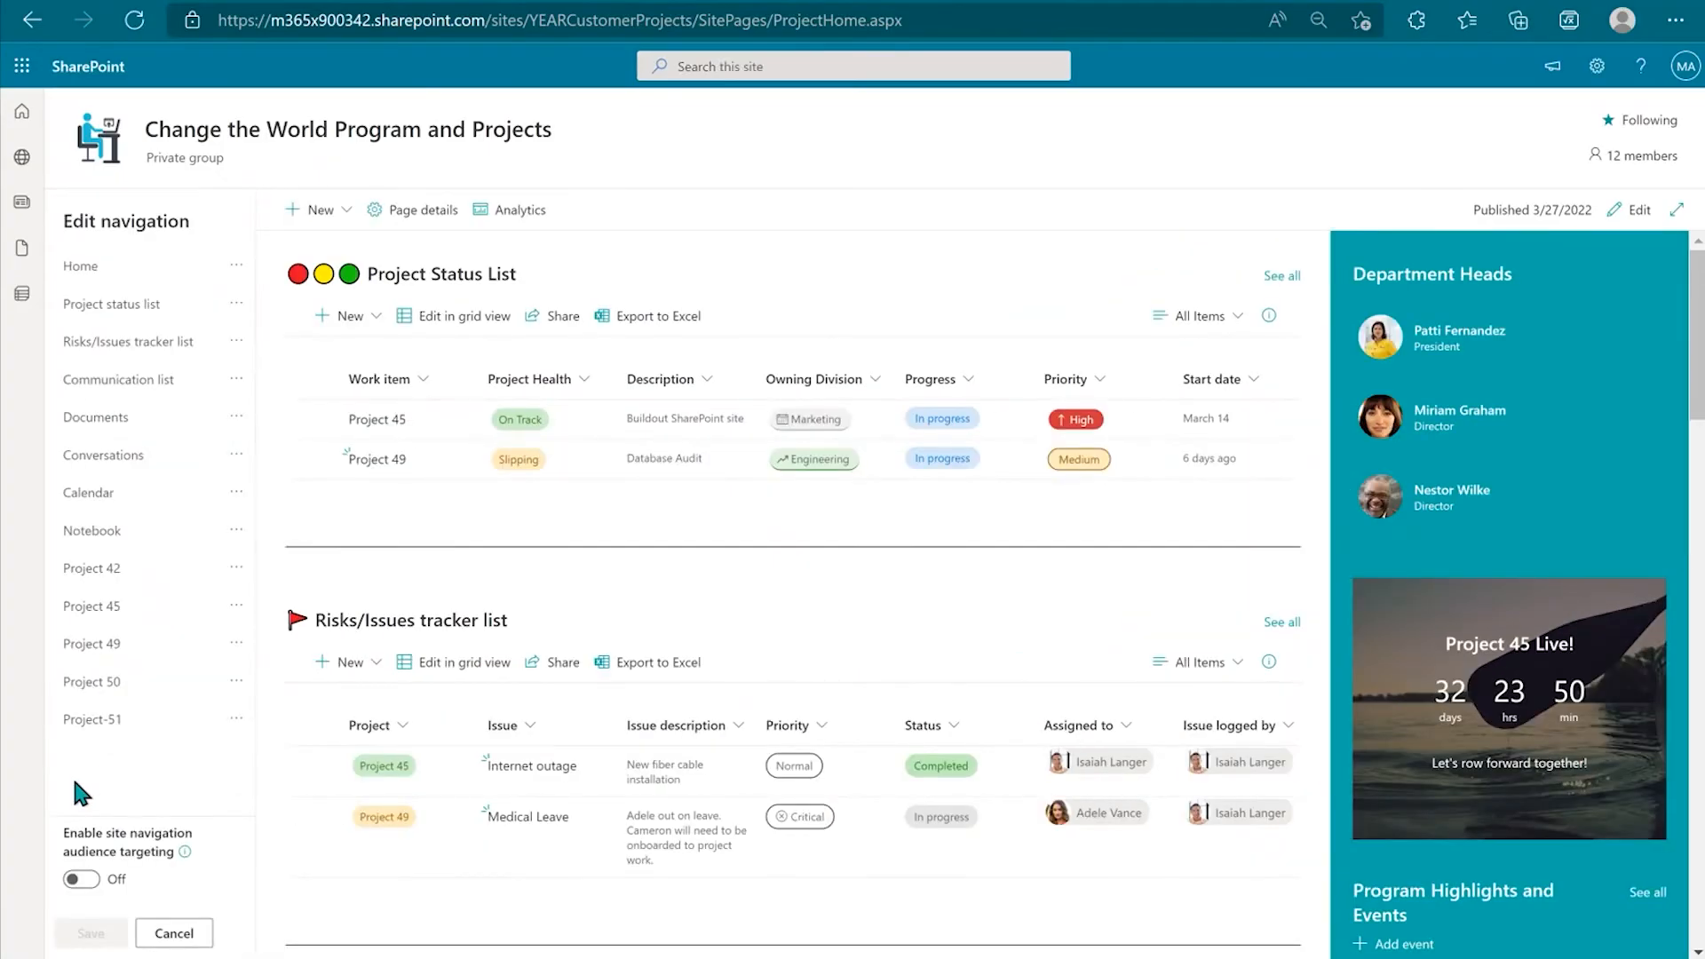
drag(136, 726, 210, 634)
click(236, 718)
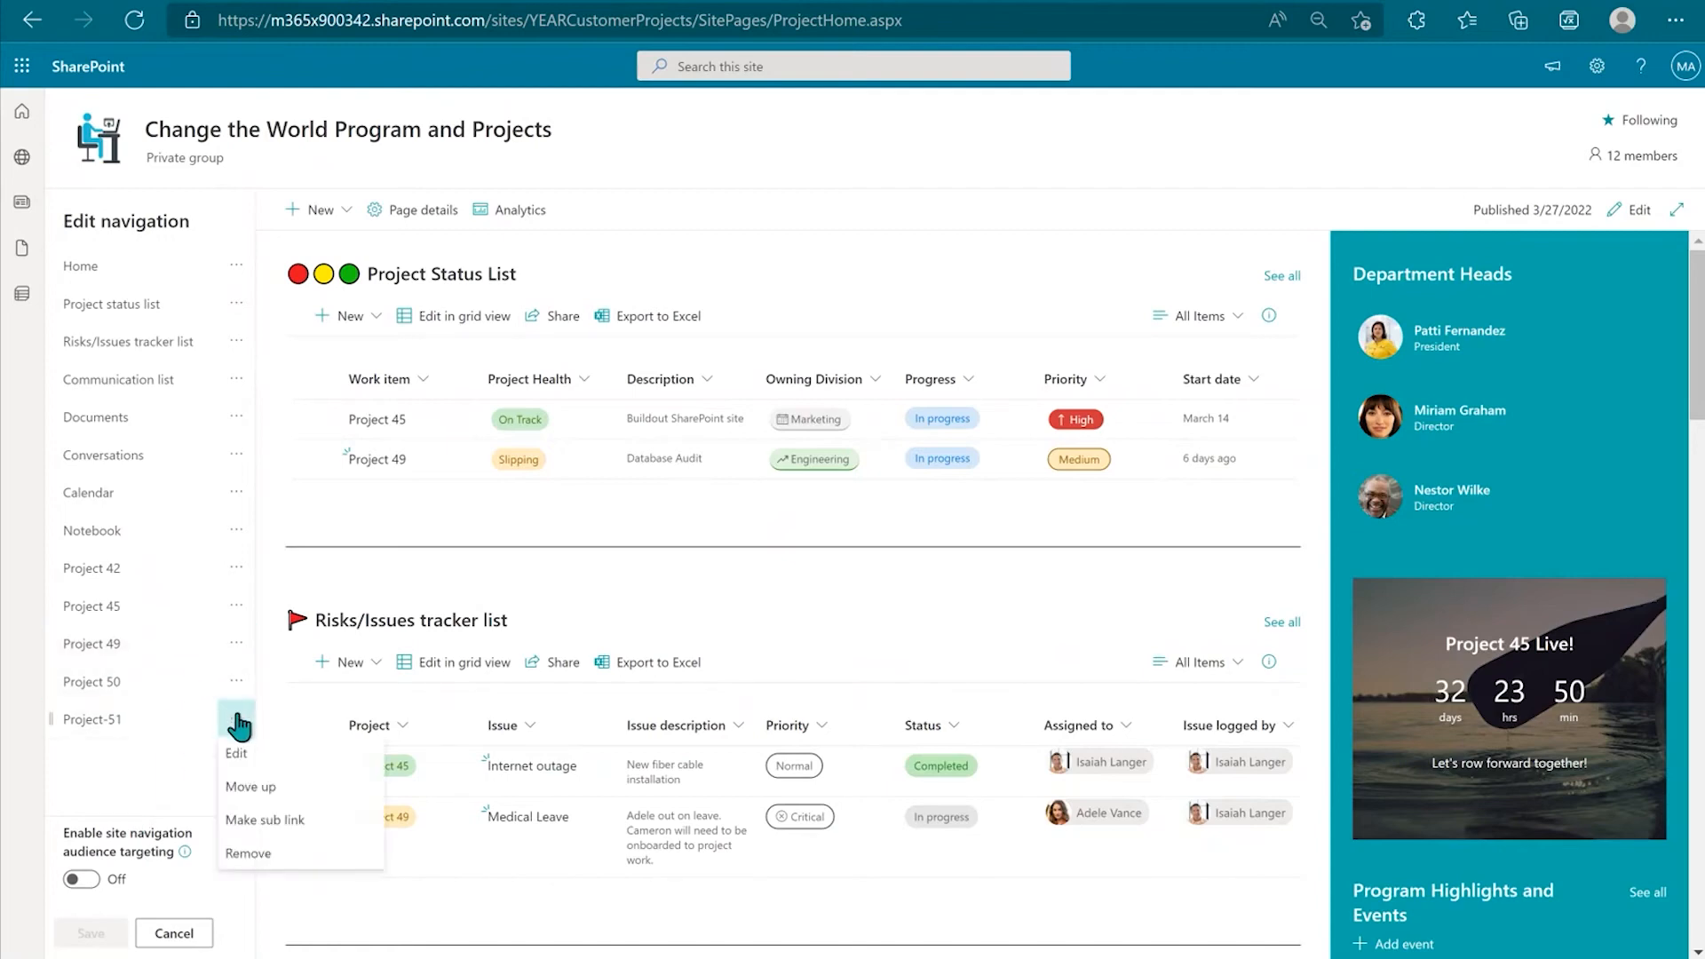
click(282, 757)
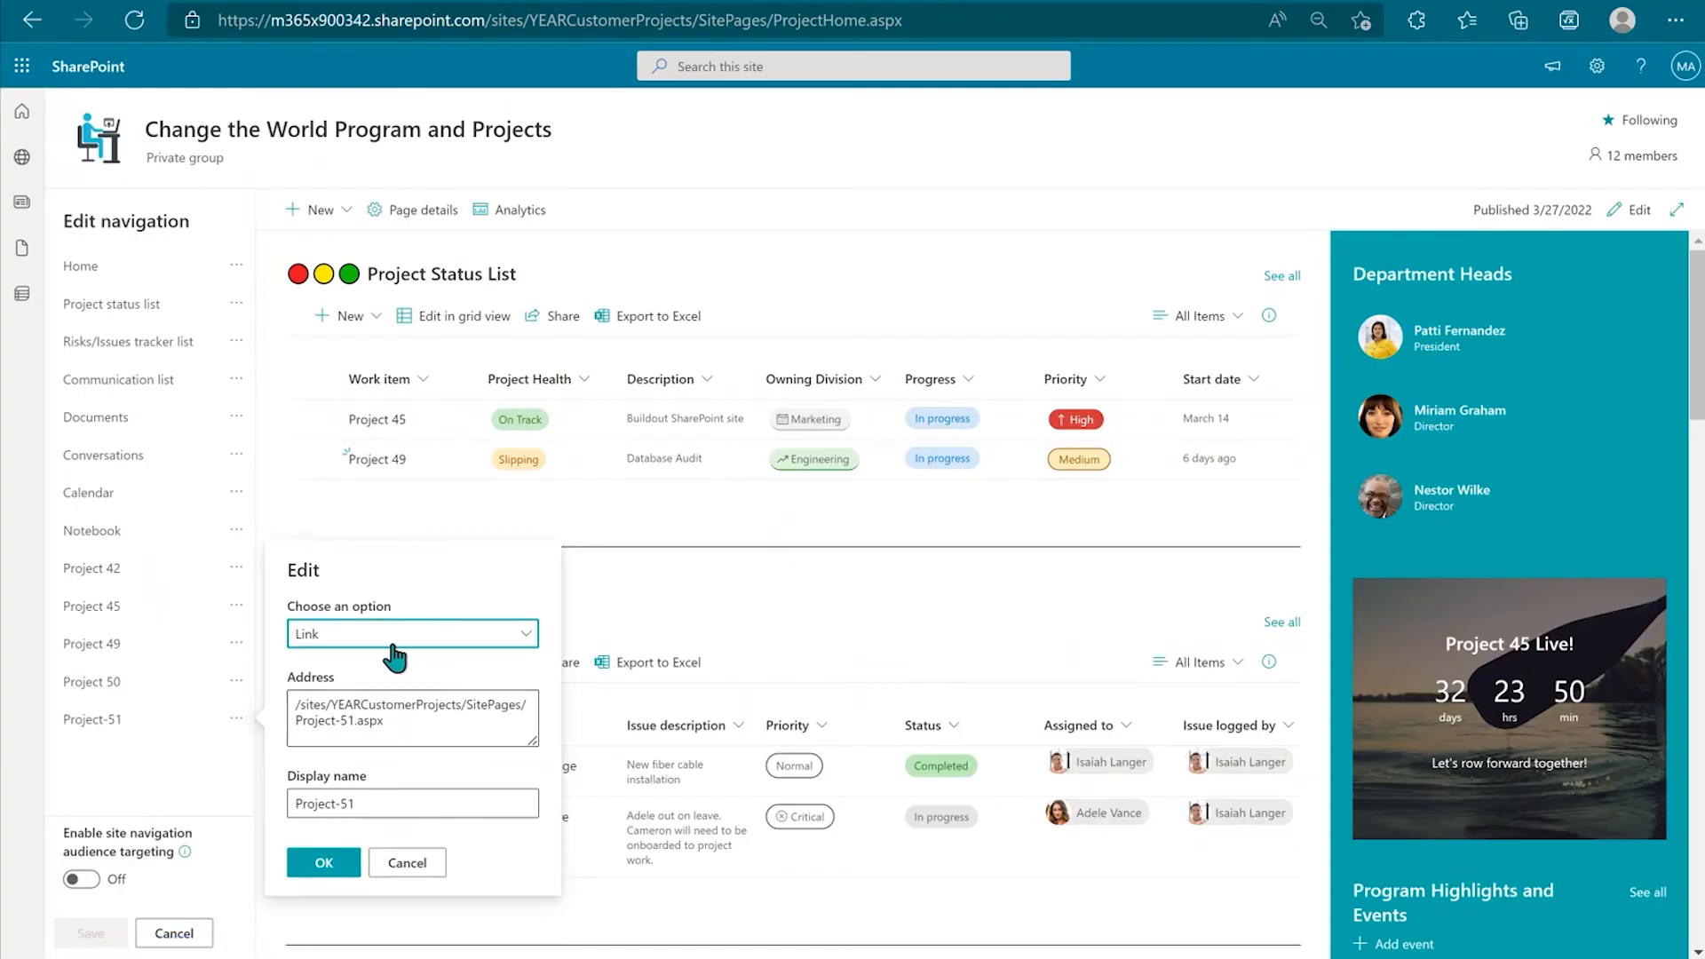
click(341, 805)
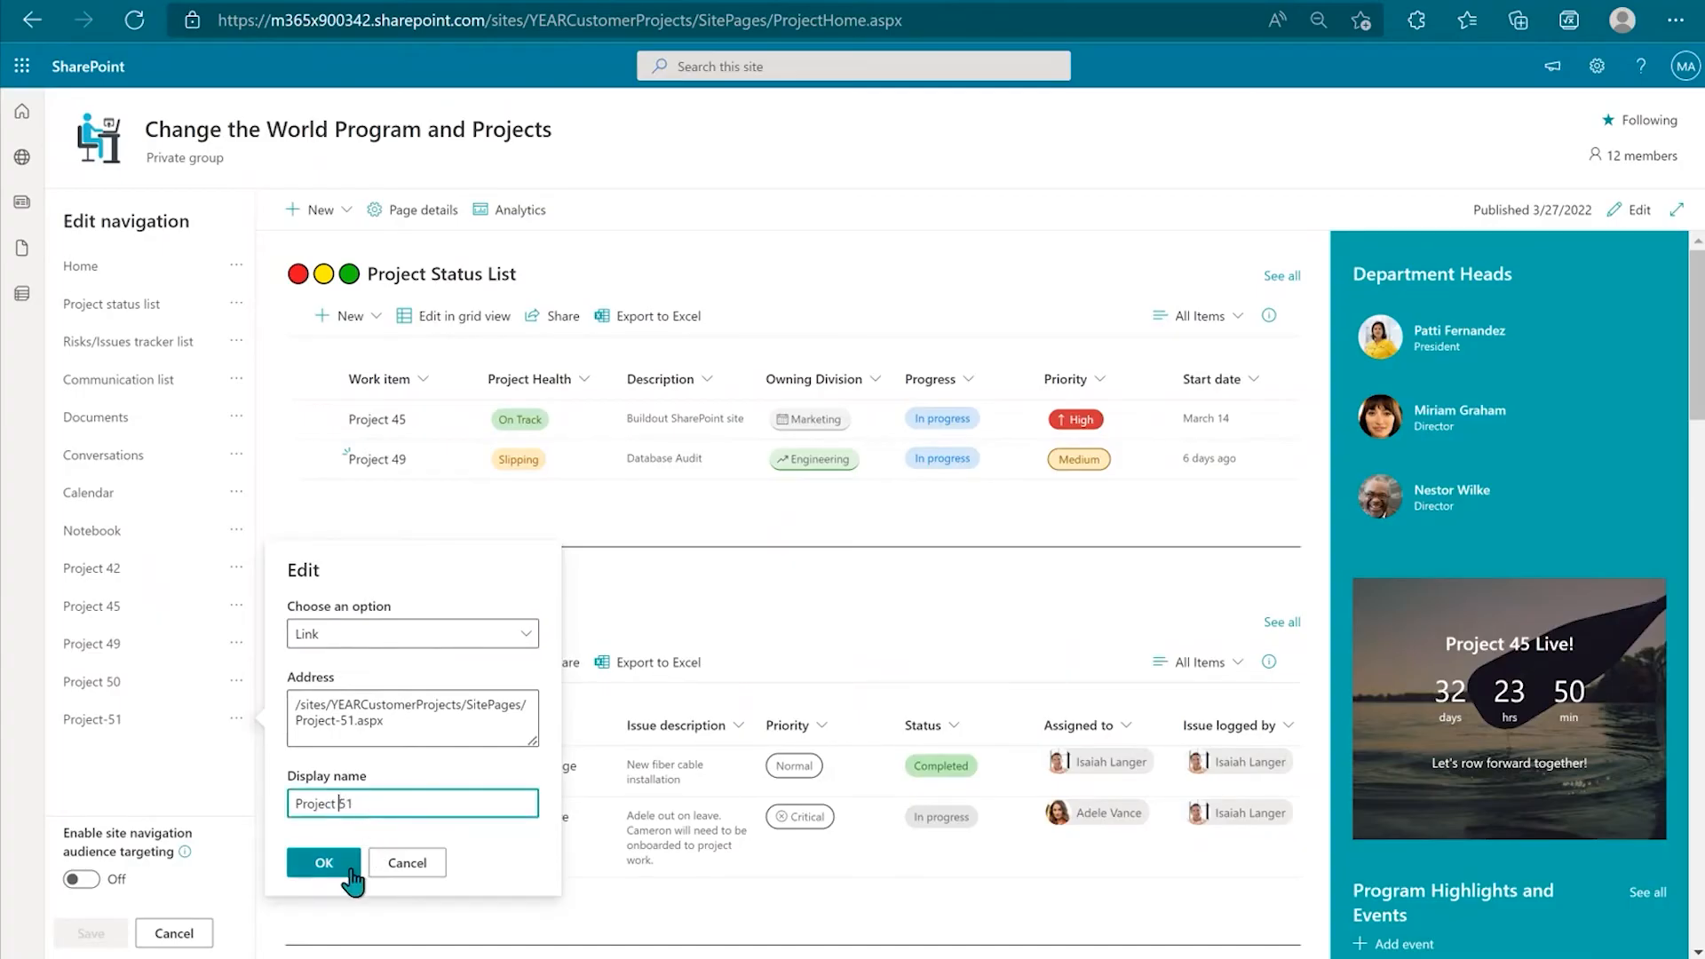
click(346, 862)
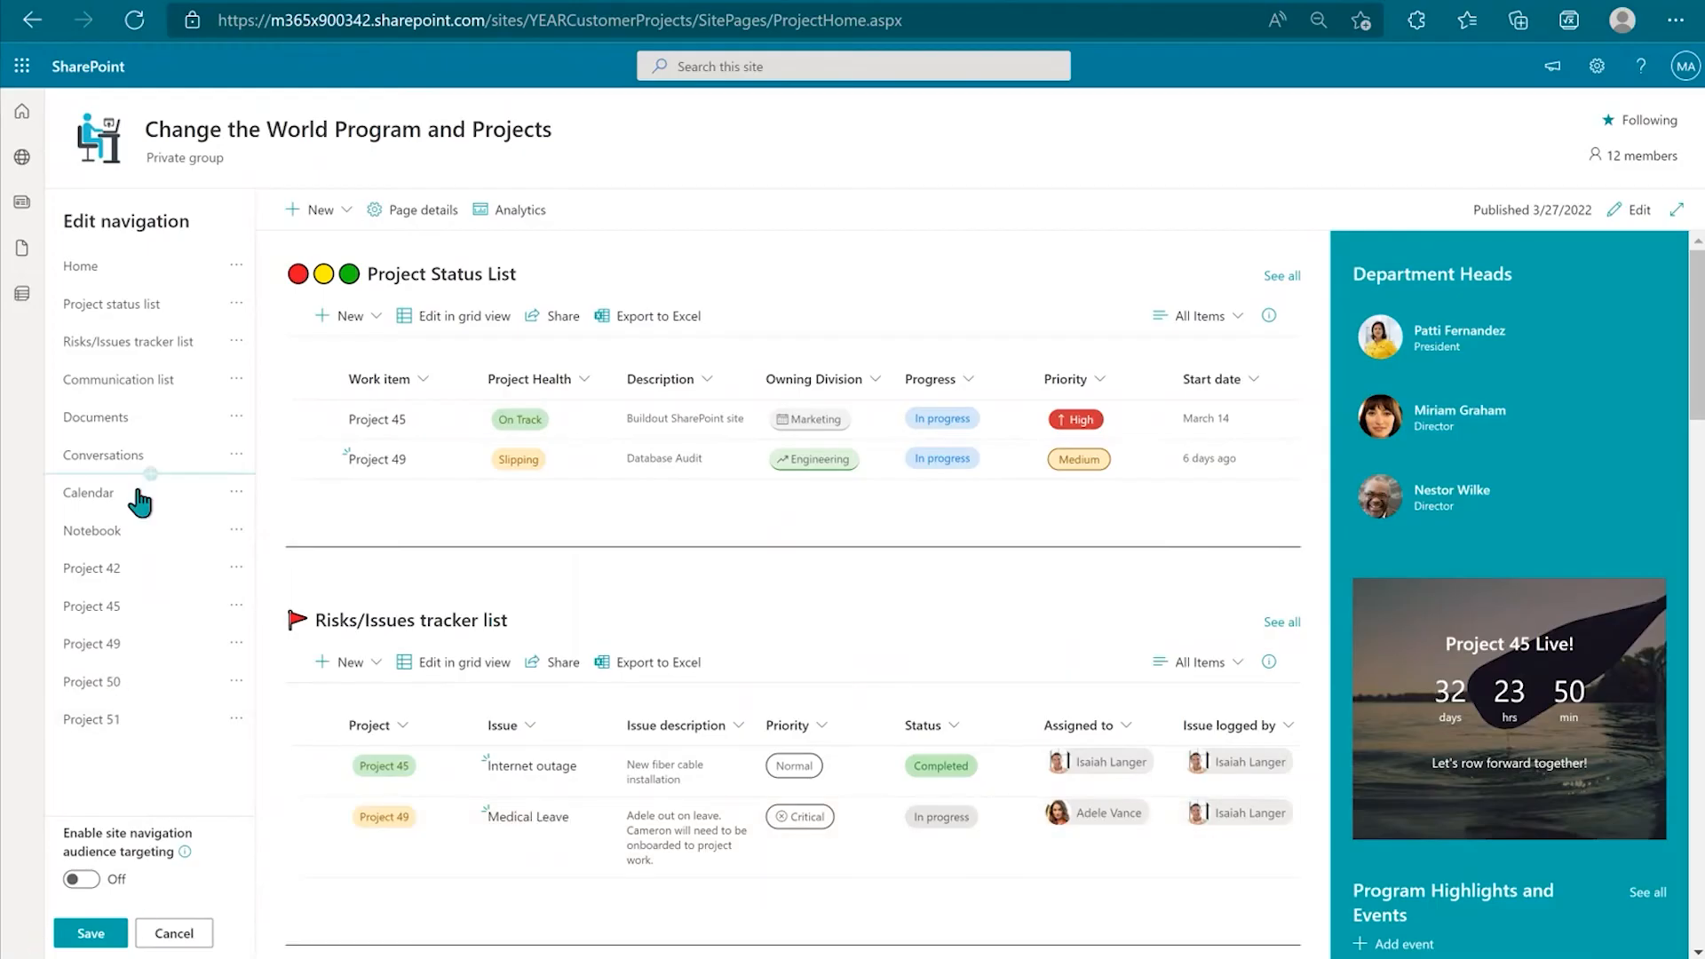
click(93, 940)
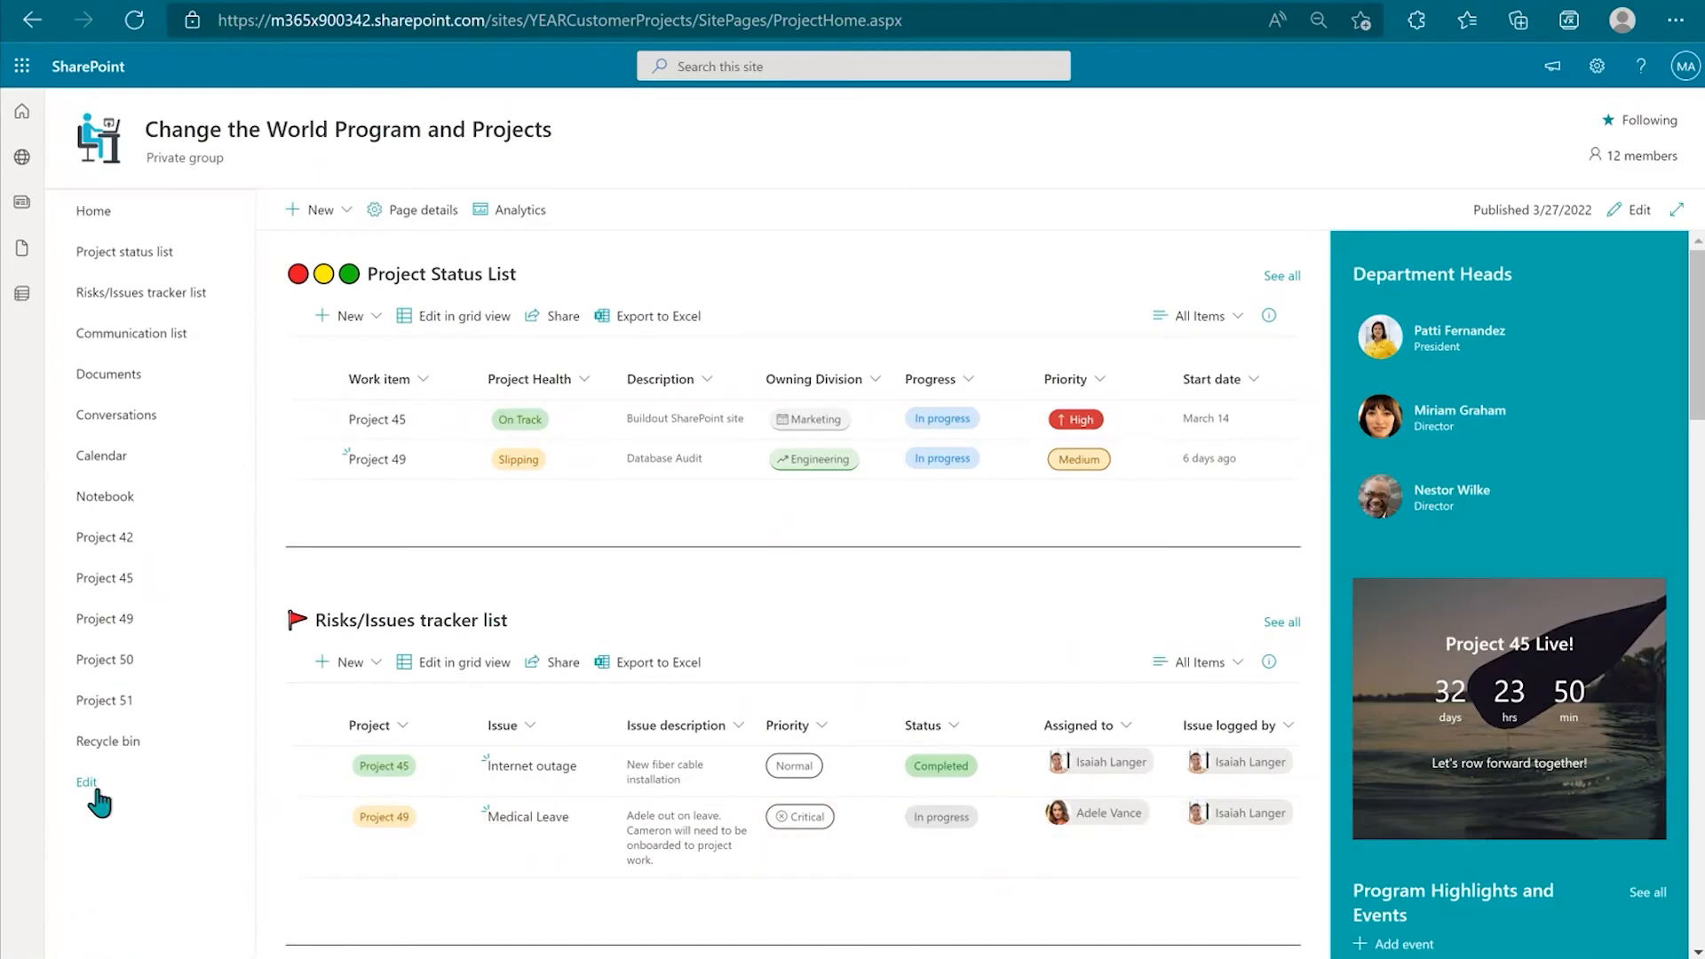
Step: Try moving the Project 51 link up, discard that edit, and open the Project 51 page
click(93, 785)
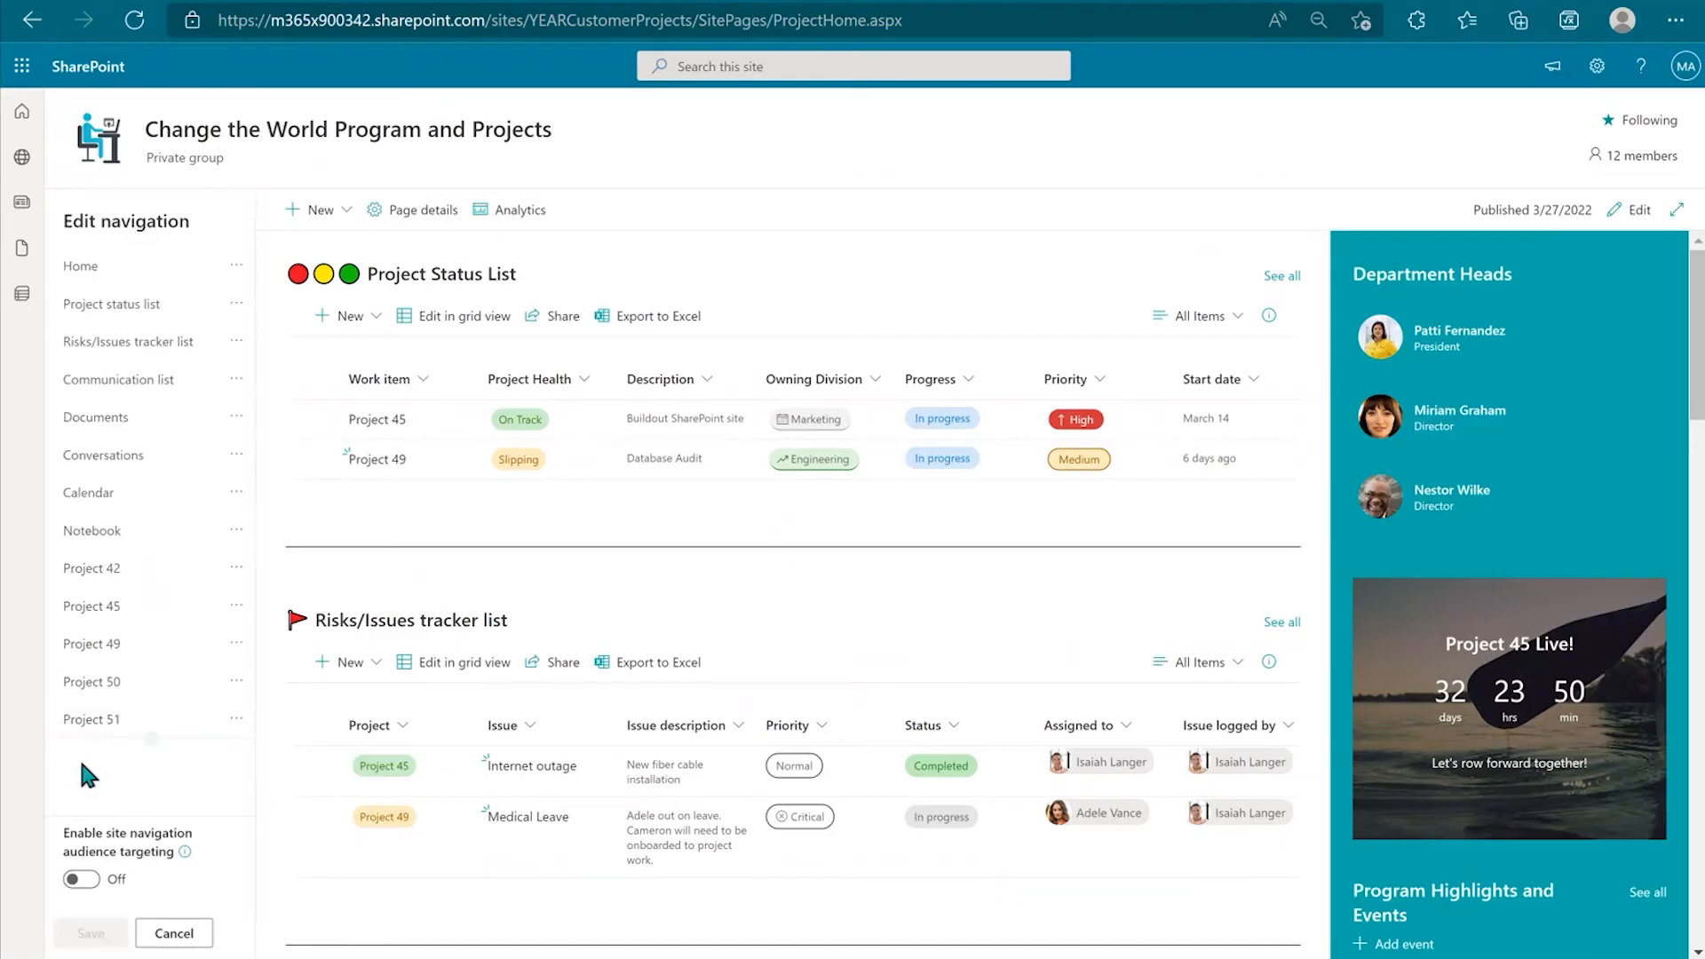
mouse_move(54, 730)
mouse_down()
mouse_move(55, 418)
mouse_move(36, 679)
mouse_move(52, 724)
mouse_up()
click(181, 938)
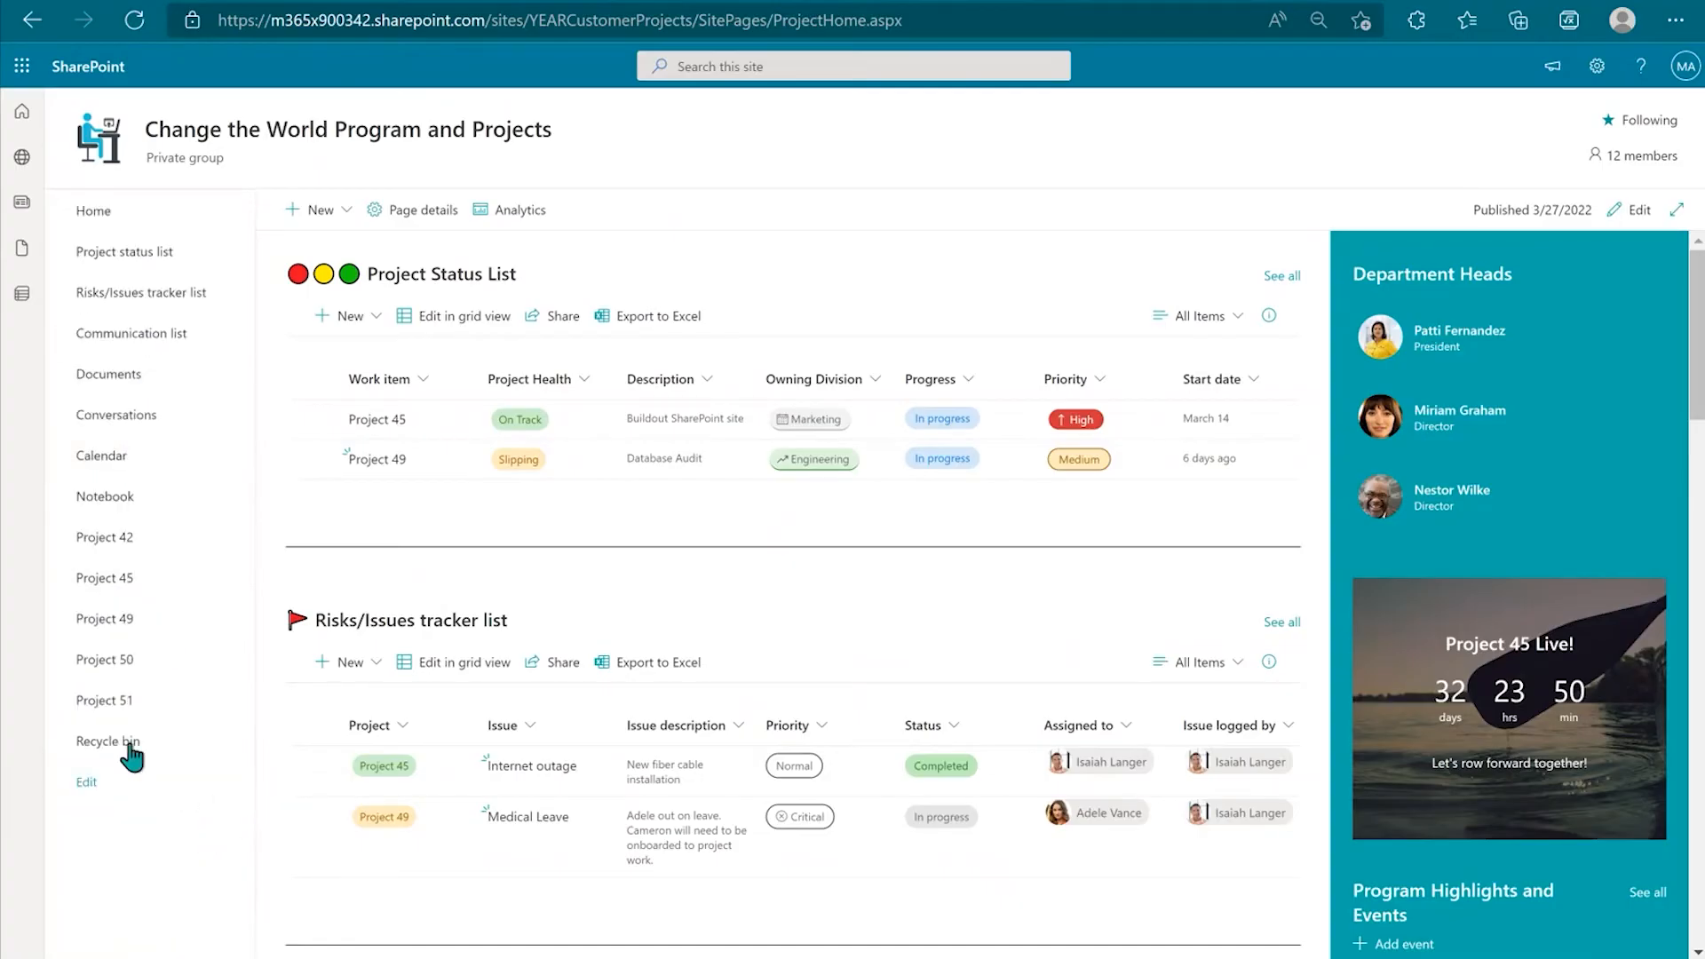
click(114, 704)
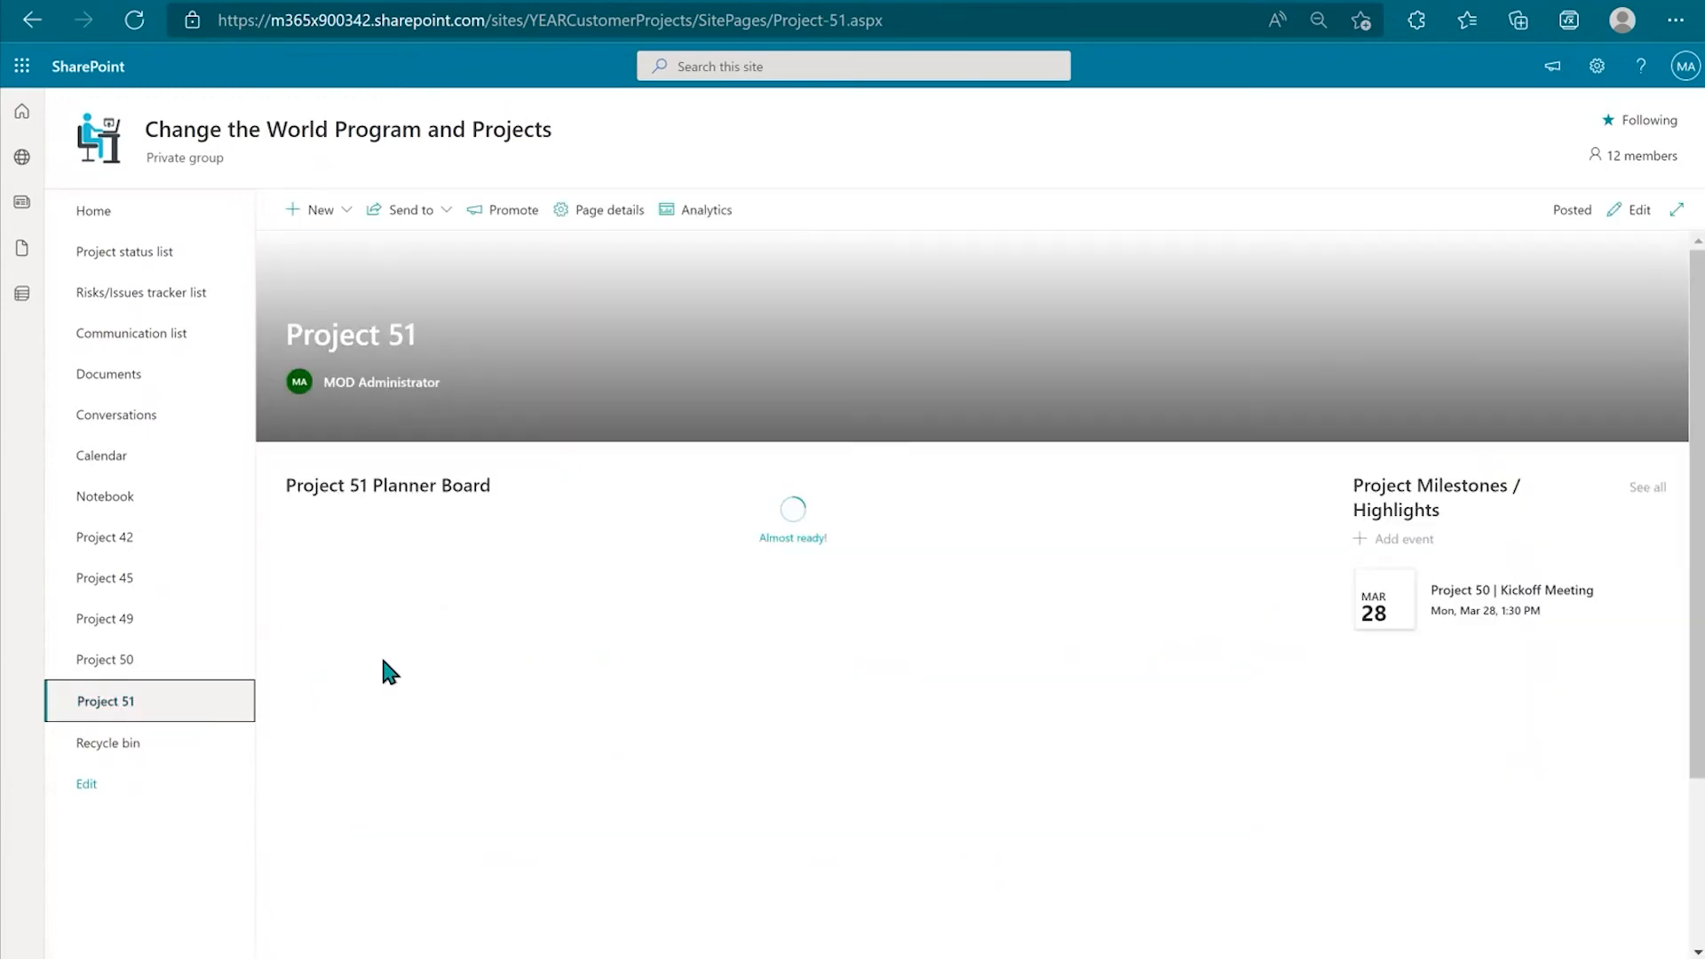
Step: Edit the page and filter the milestones to Project 51 category events from this site's events list
scroll(1550, 529, down, 1)
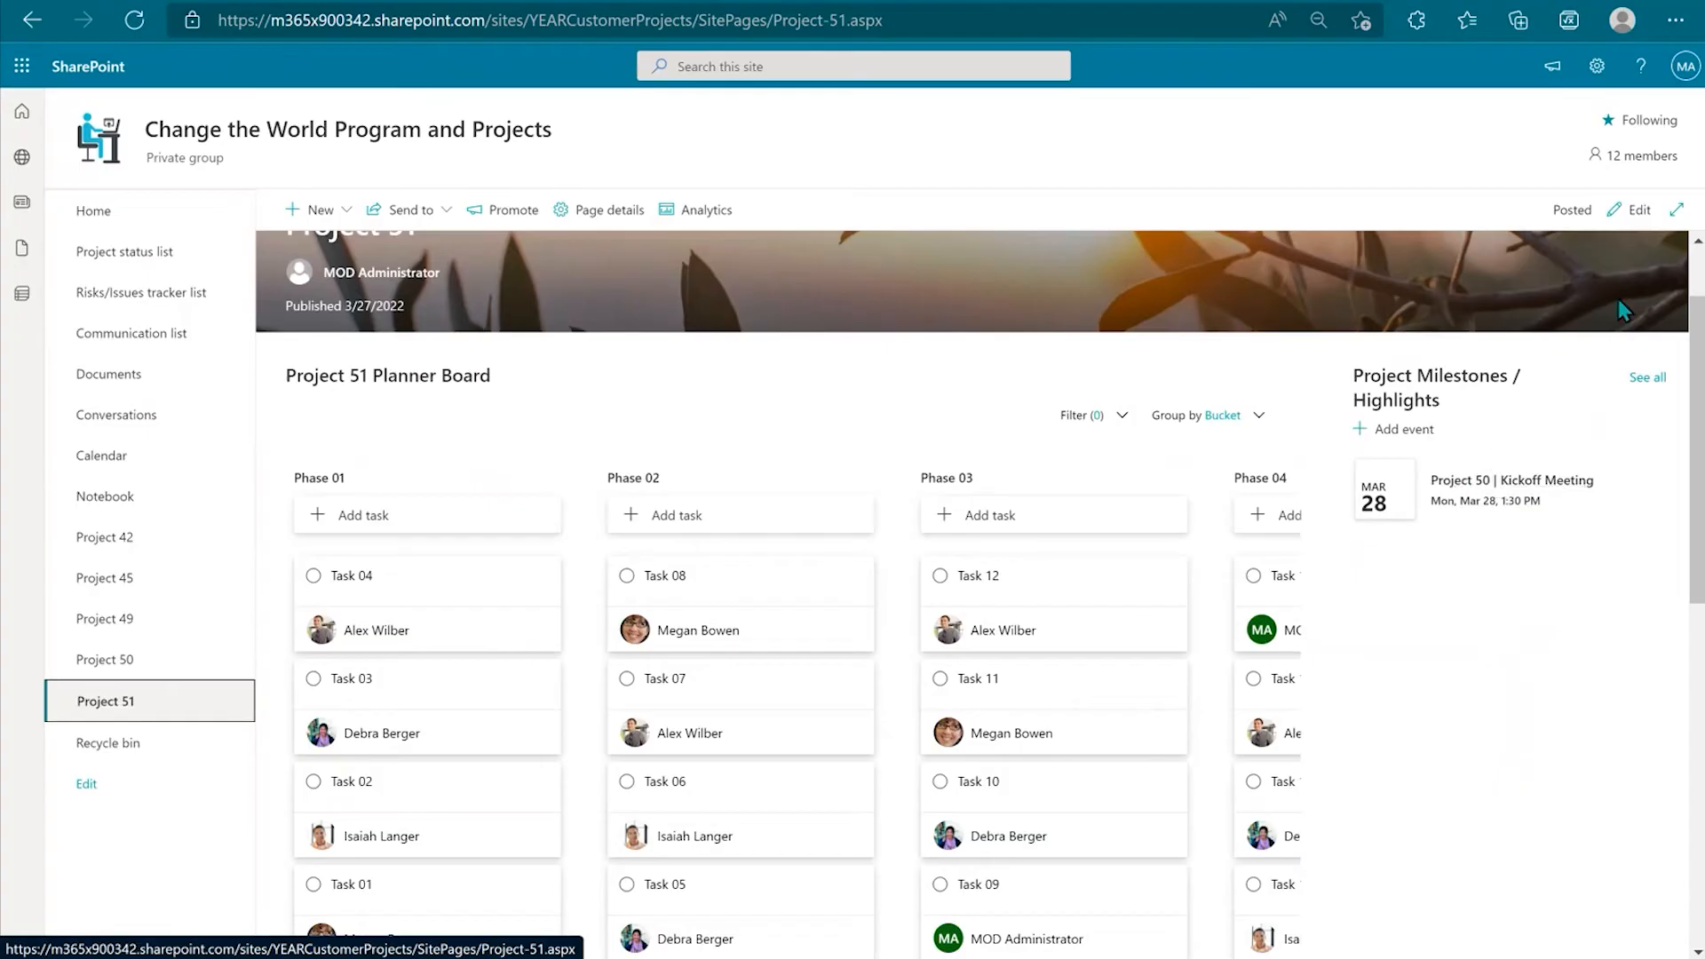
click(1640, 211)
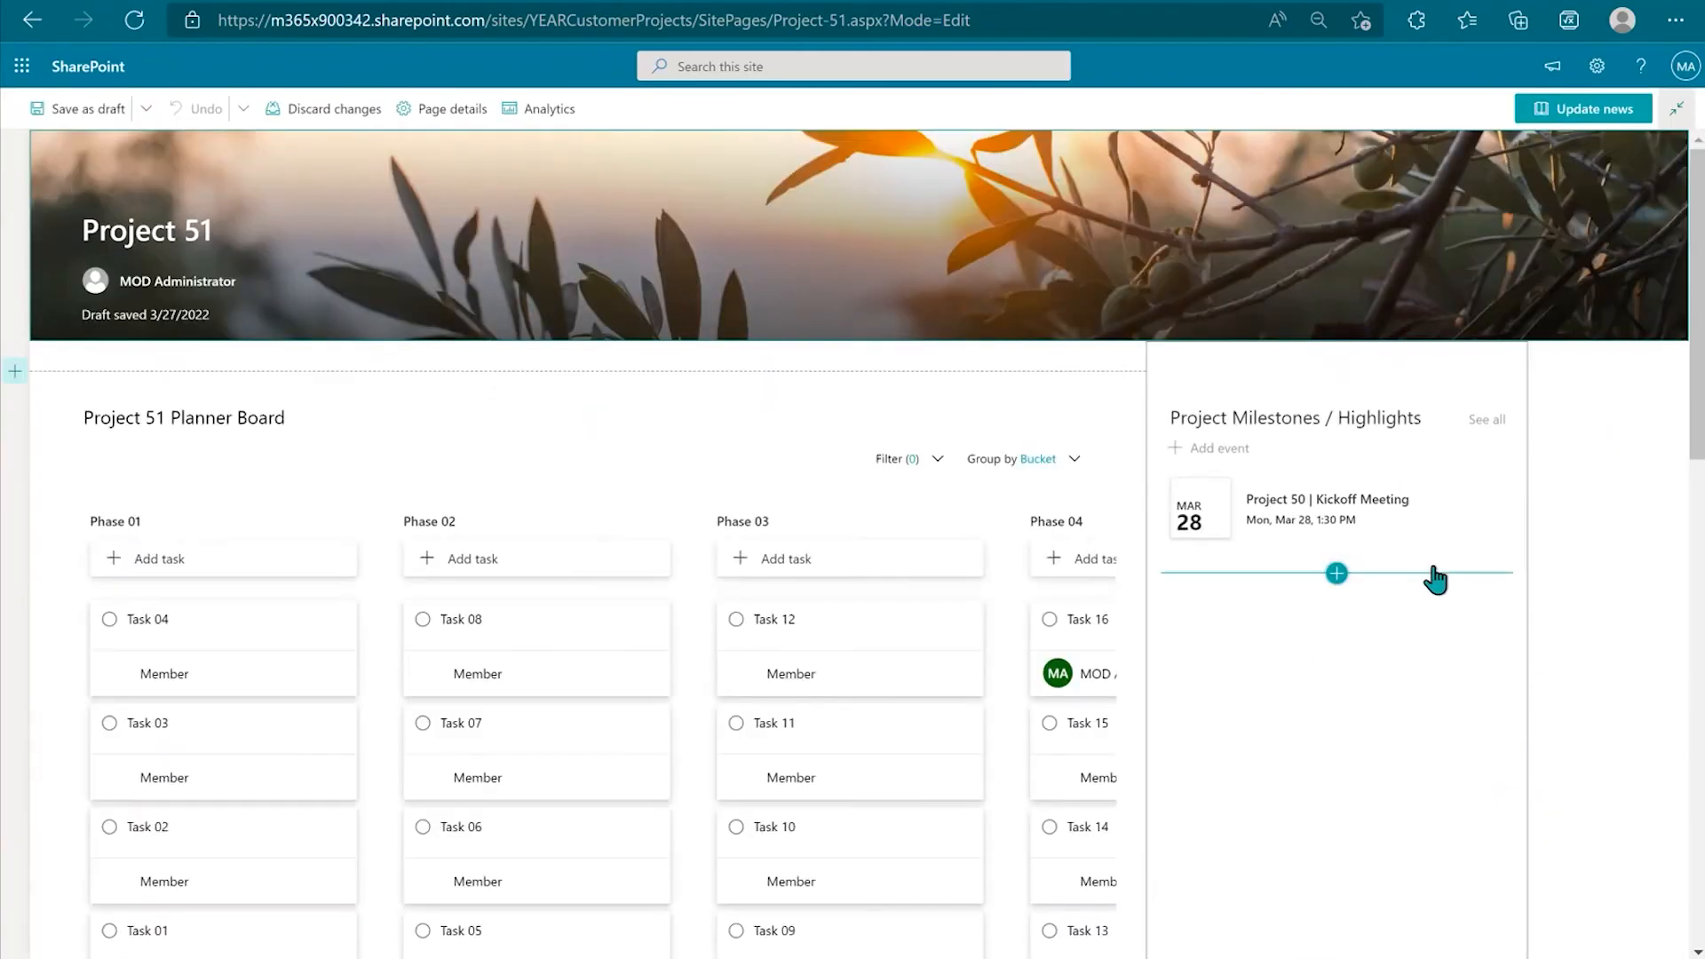
click(1297, 428)
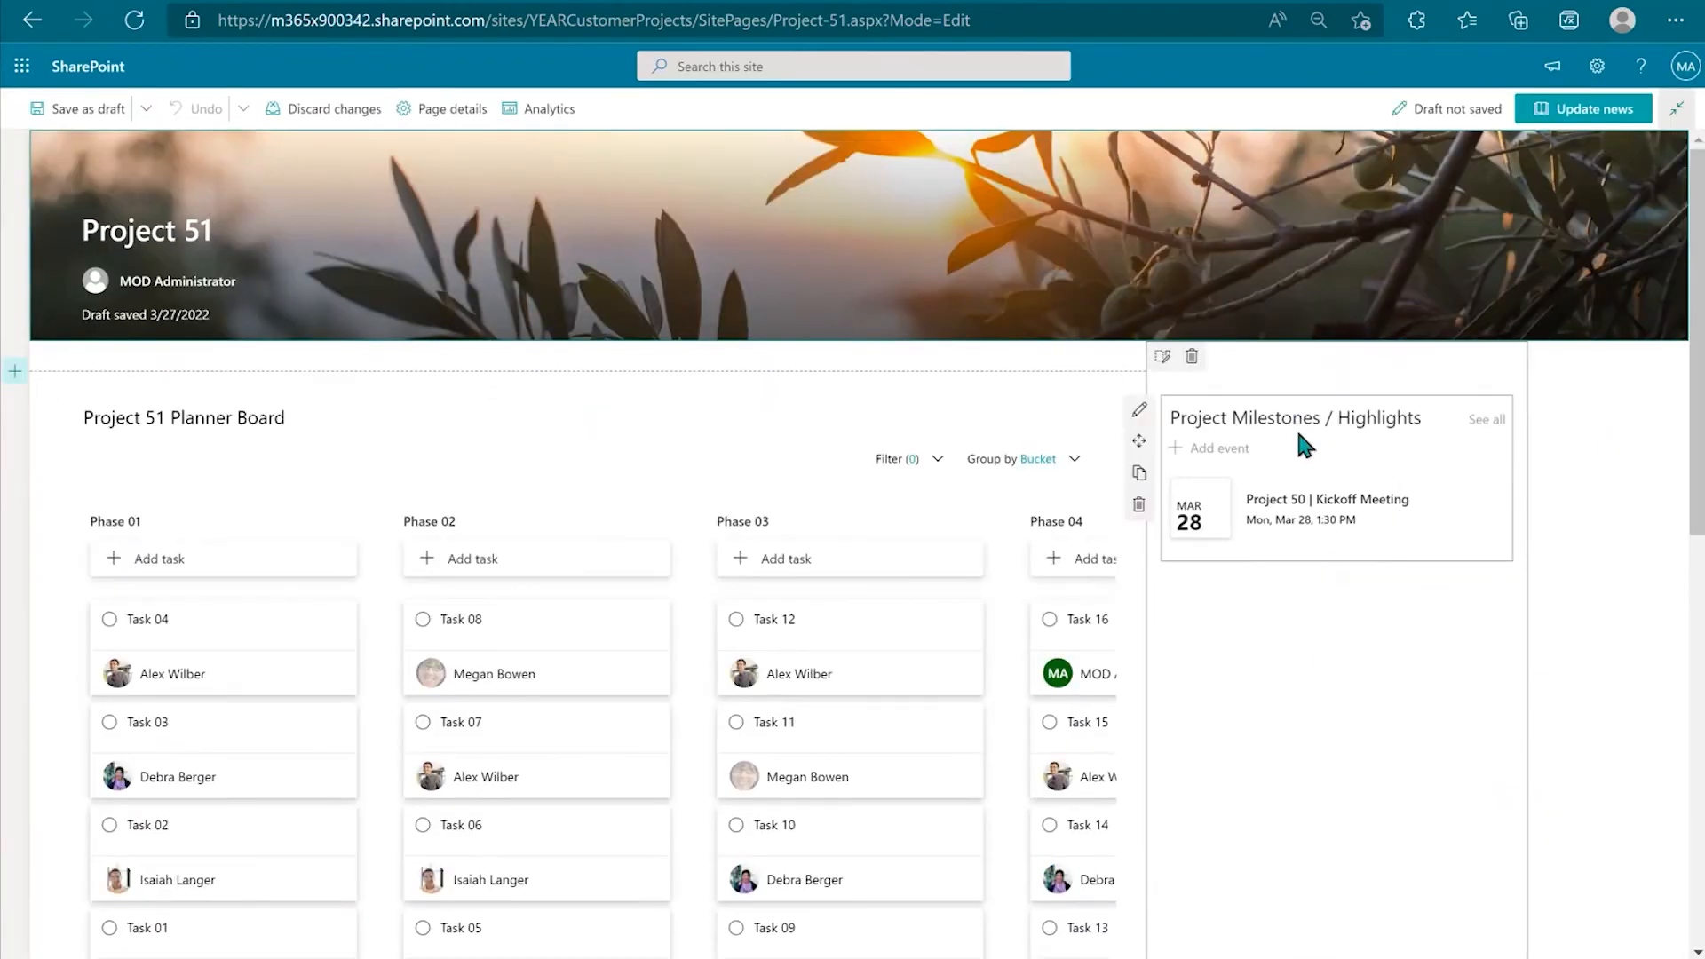
click(1139, 414)
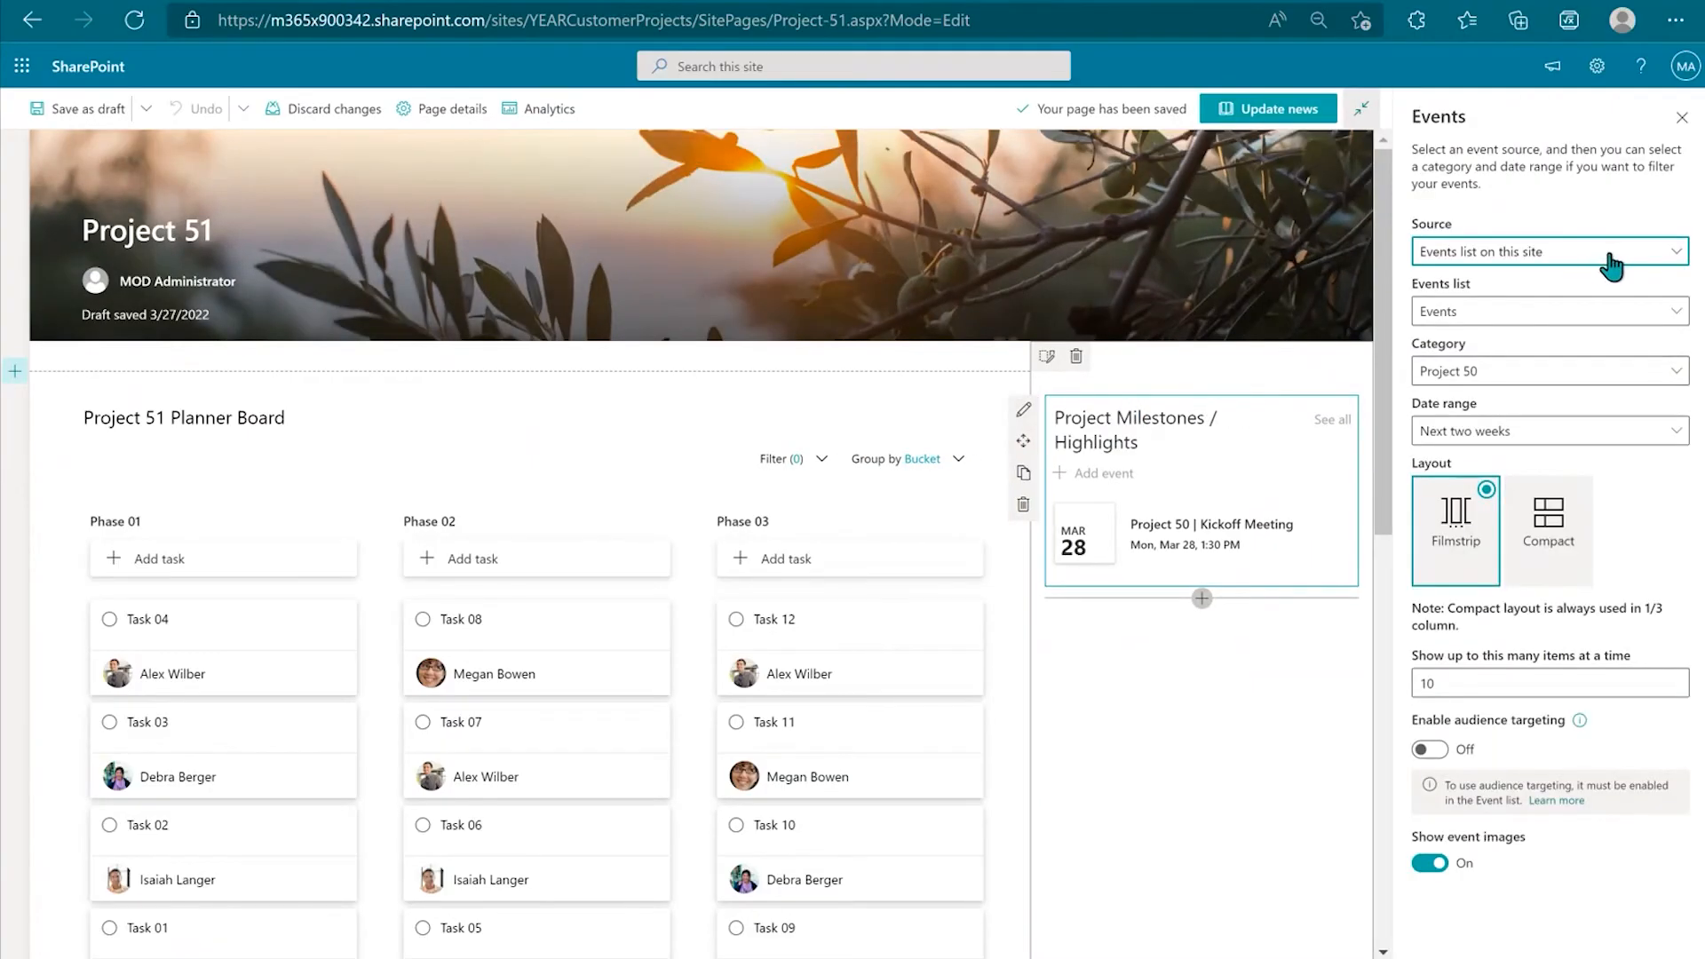
click(1660, 265)
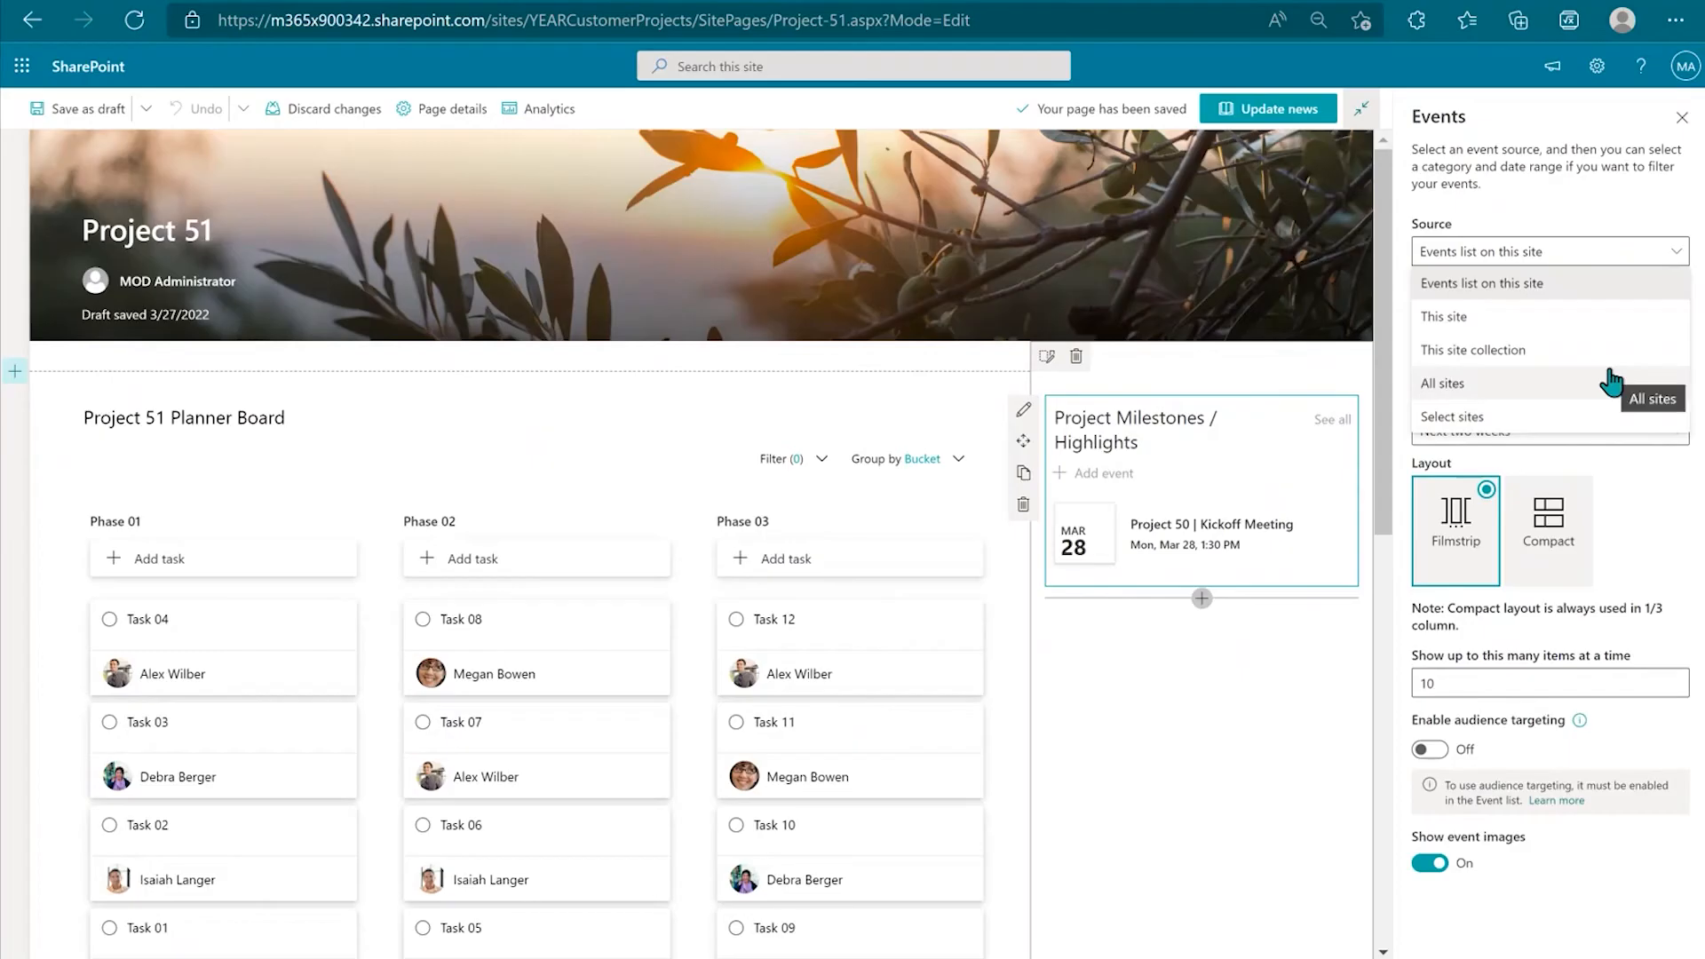
click(1547, 284)
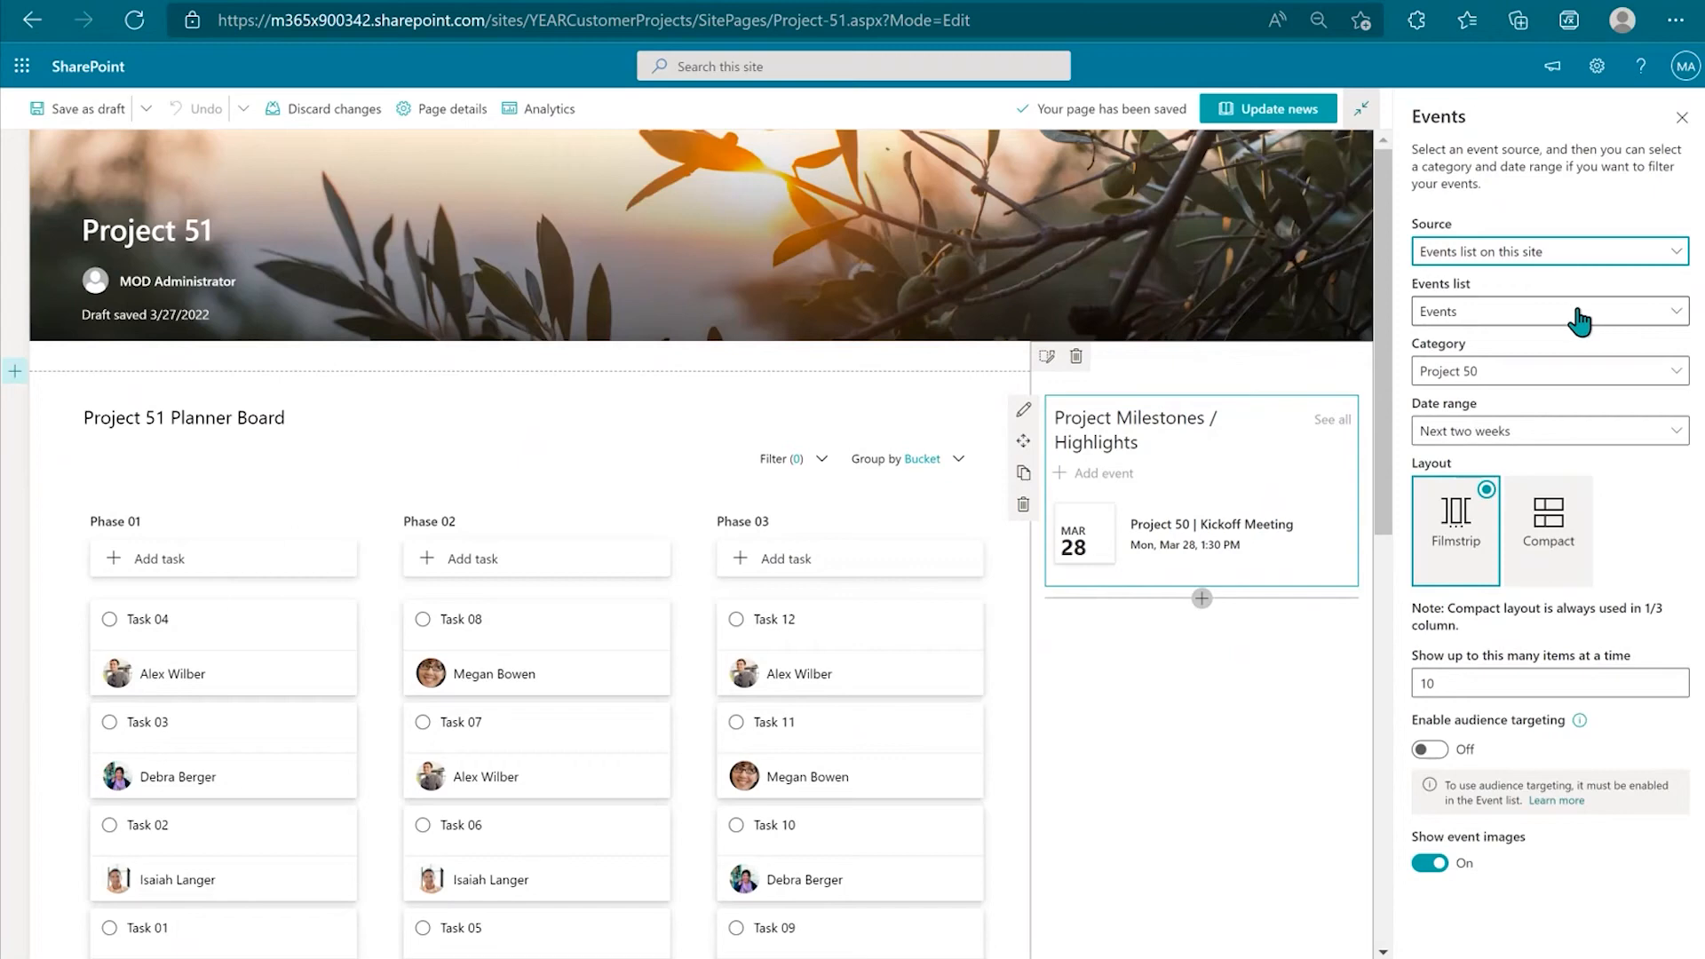
click(1596, 385)
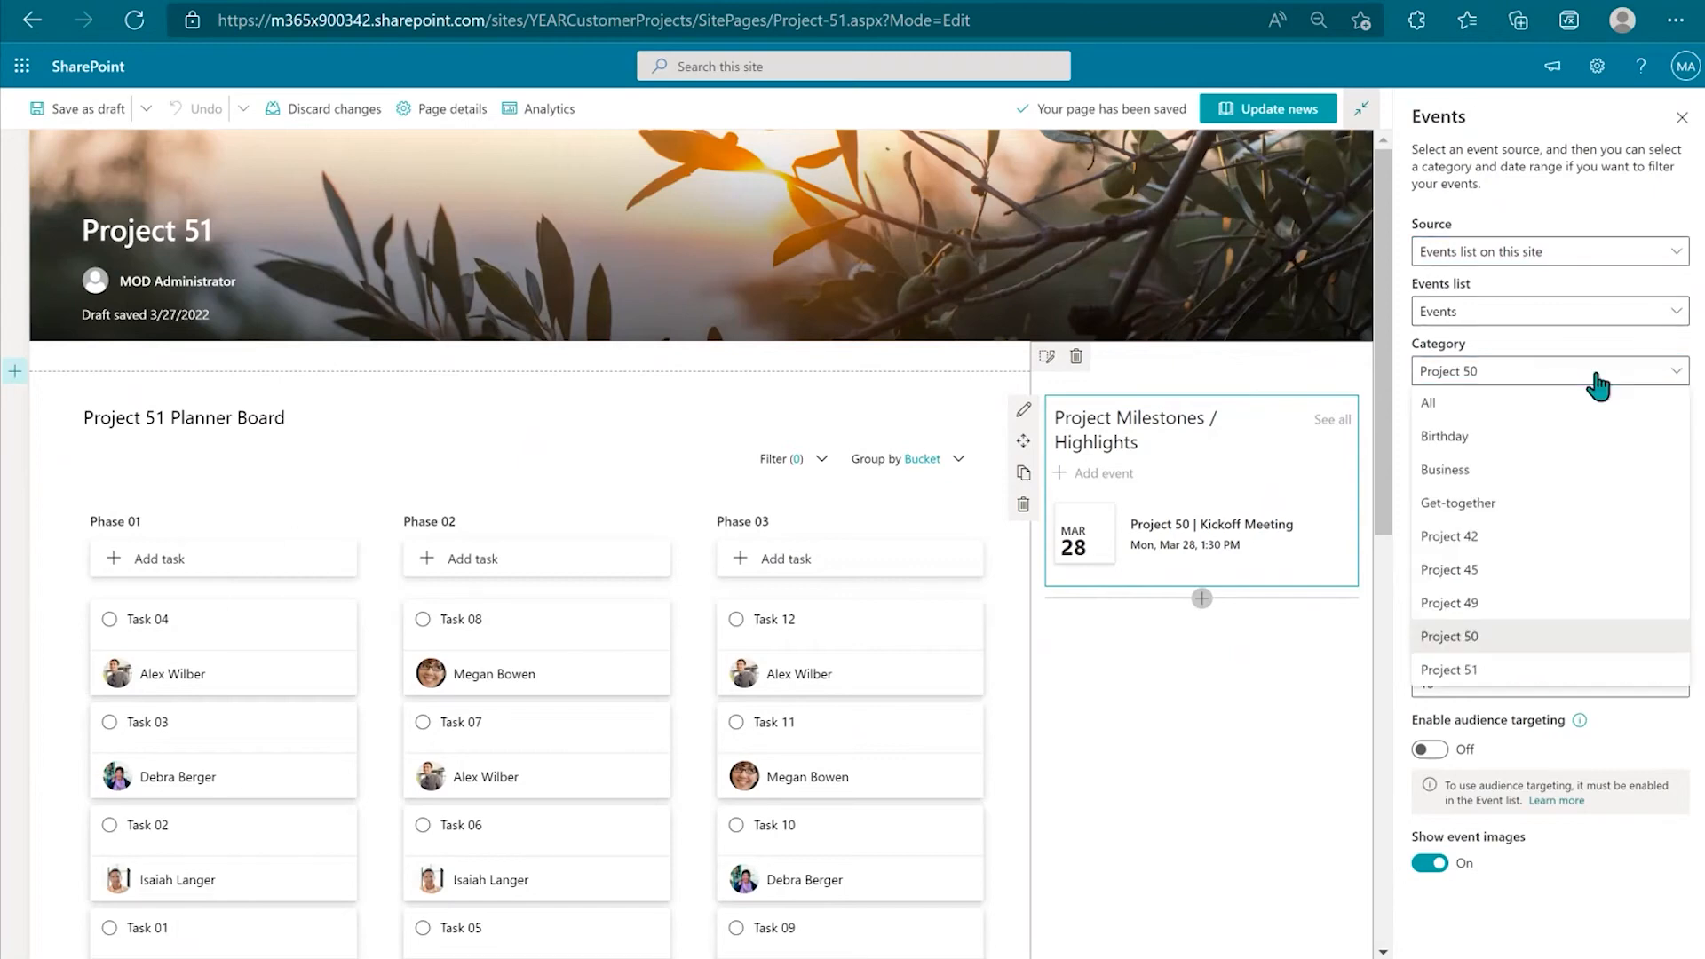
click(1477, 677)
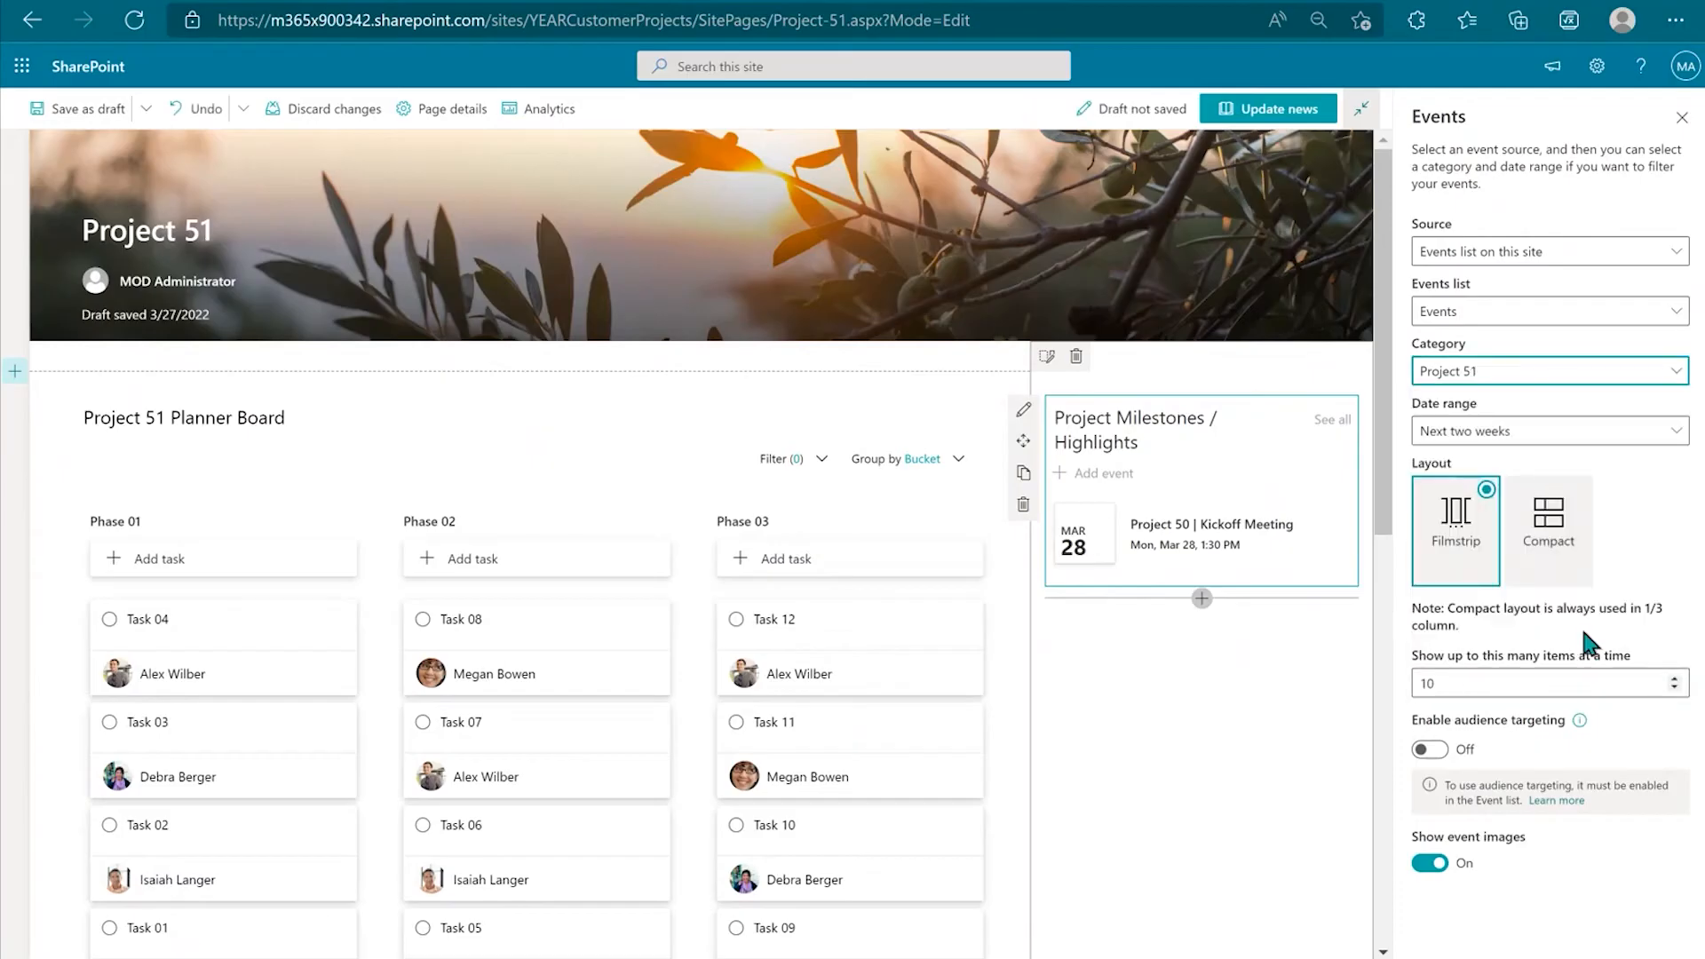
Step: Show all upcoming events, increase the number shown at once, and republish the page
click(1509, 437)
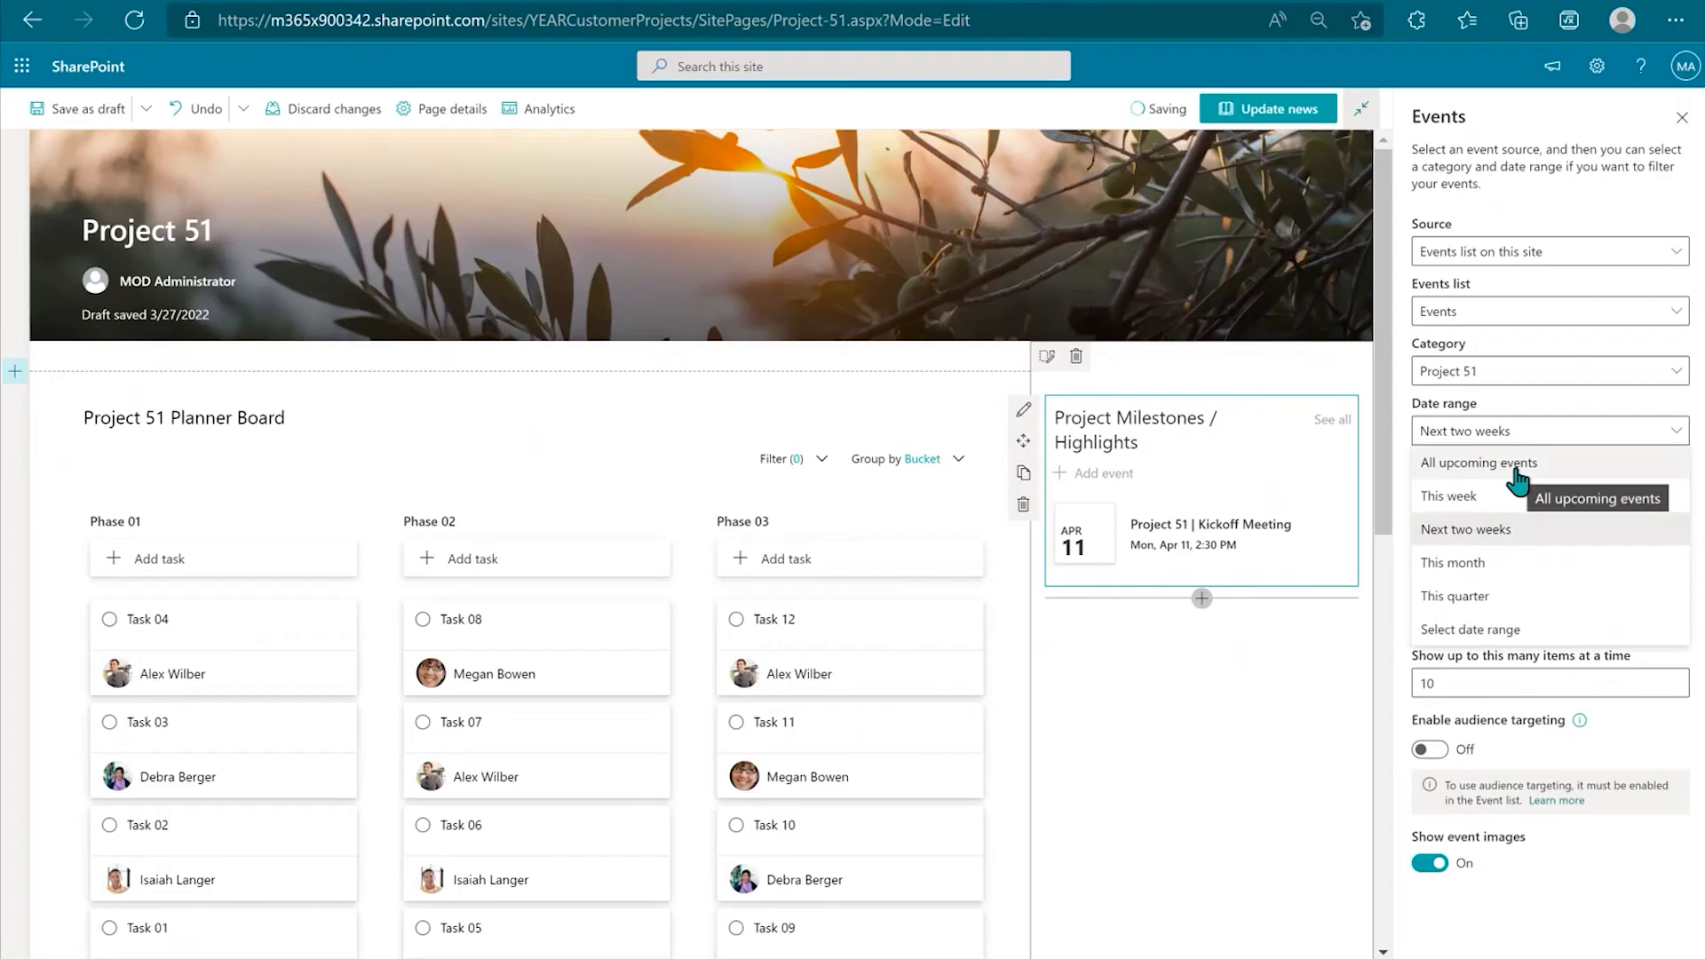
click(1516, 467)
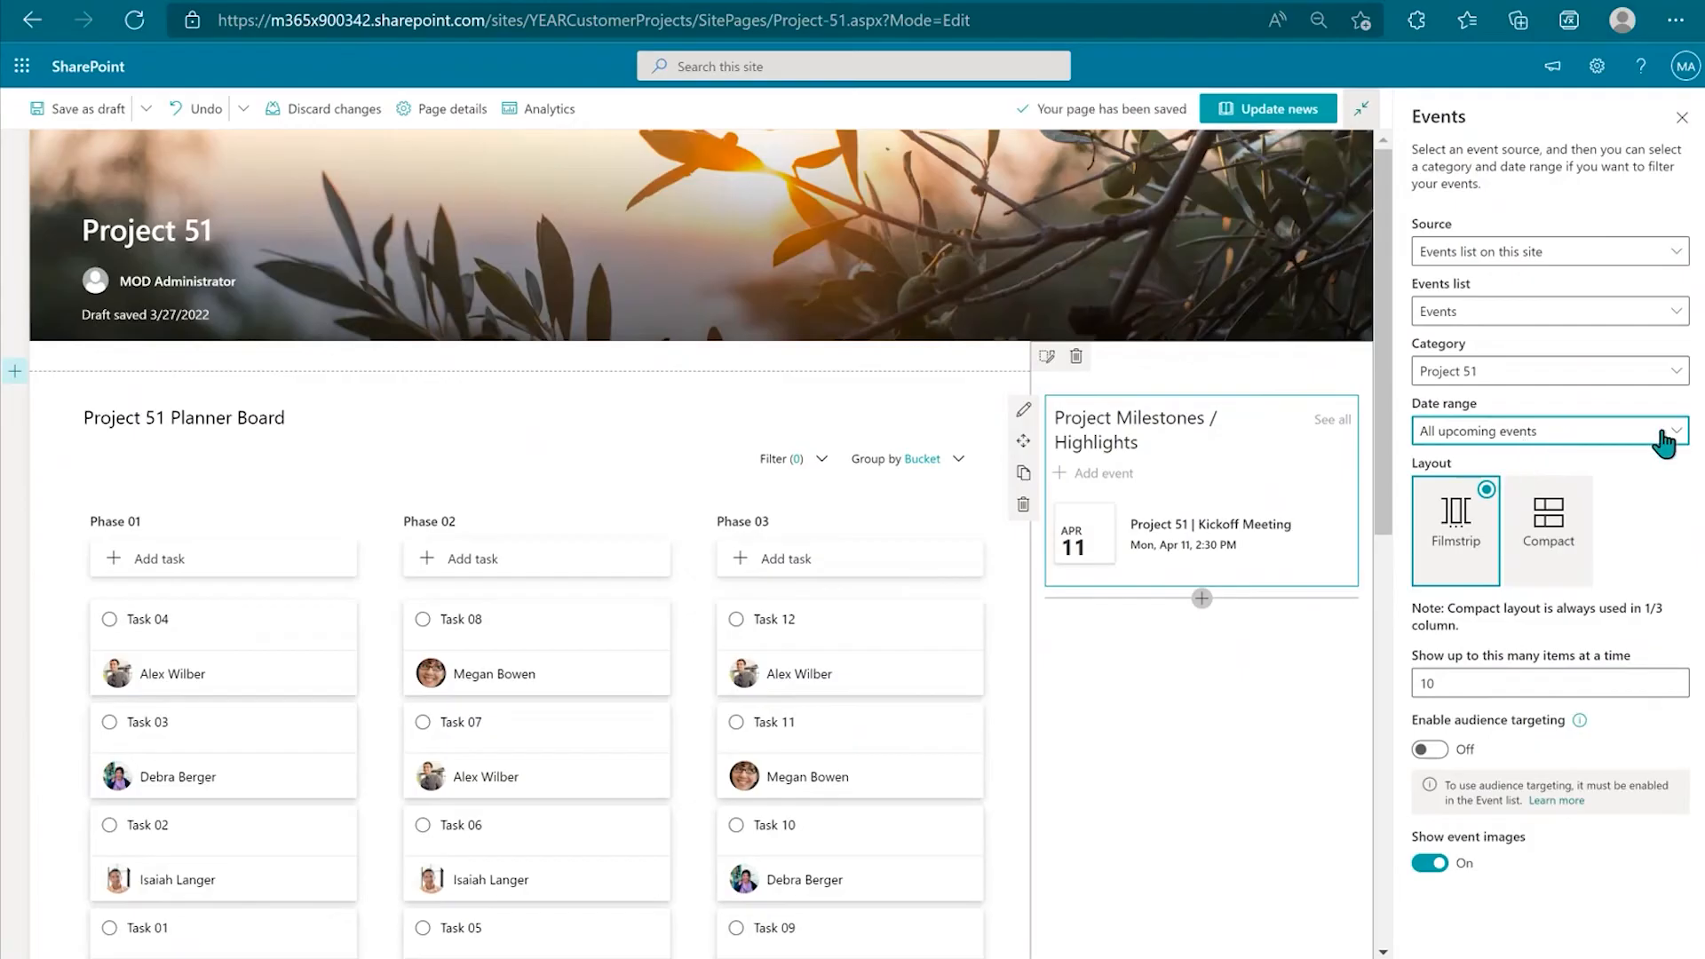
click(1472, 673)
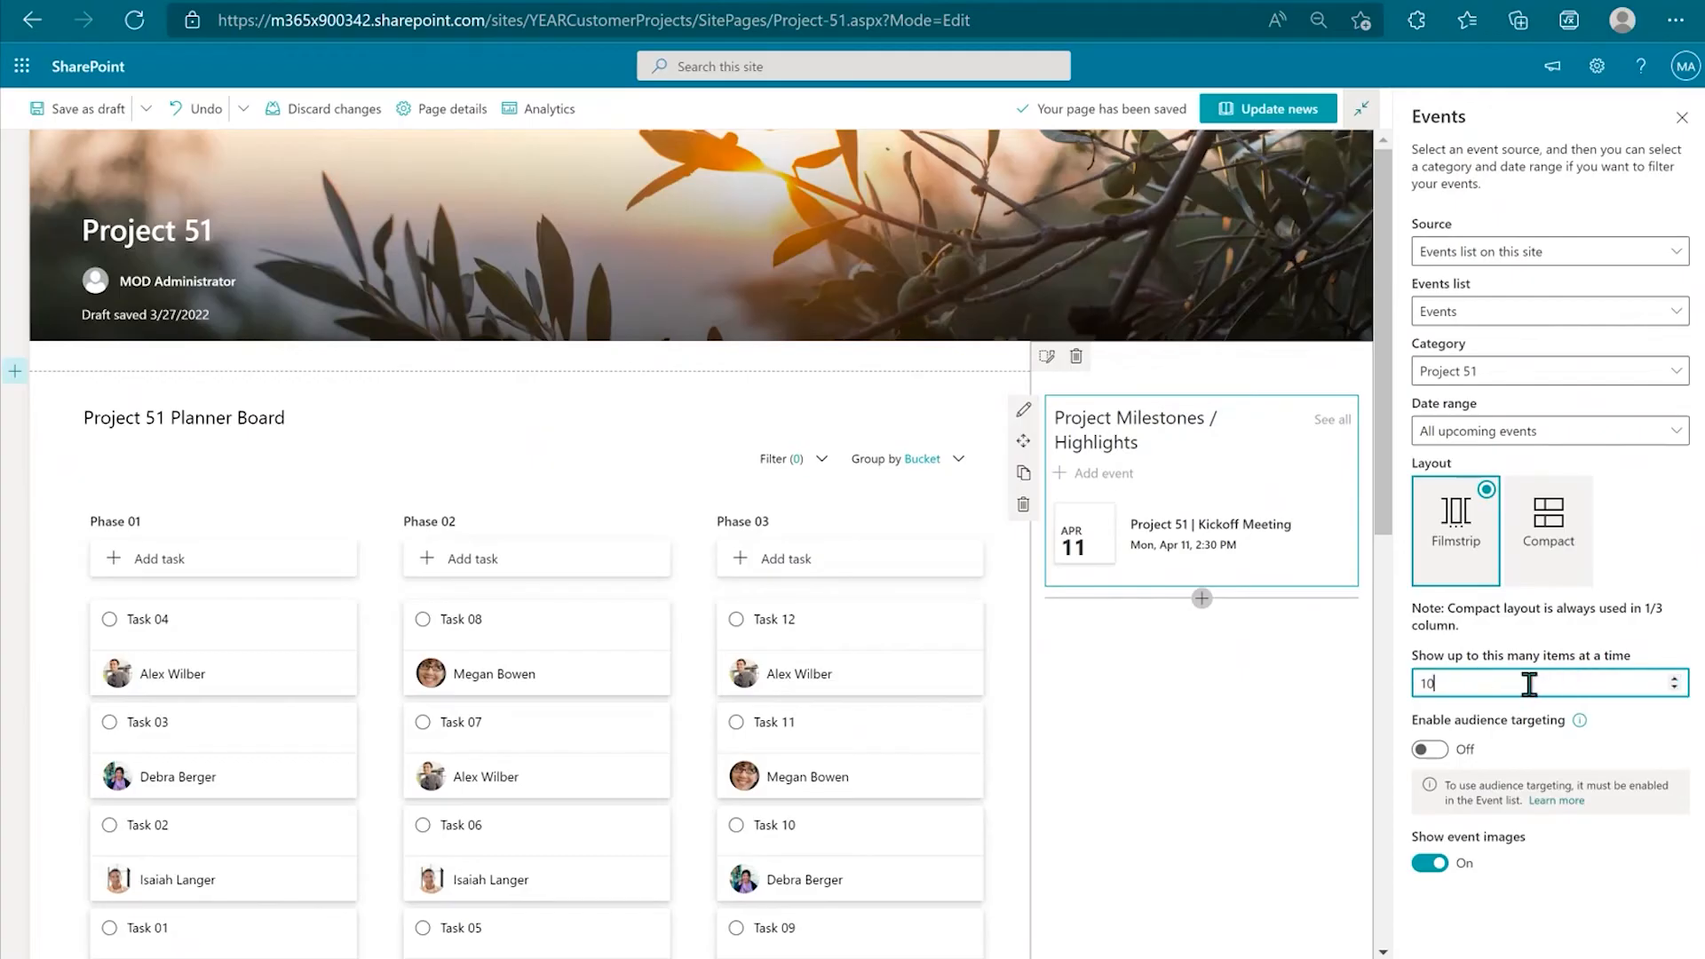
click(1677, 679)
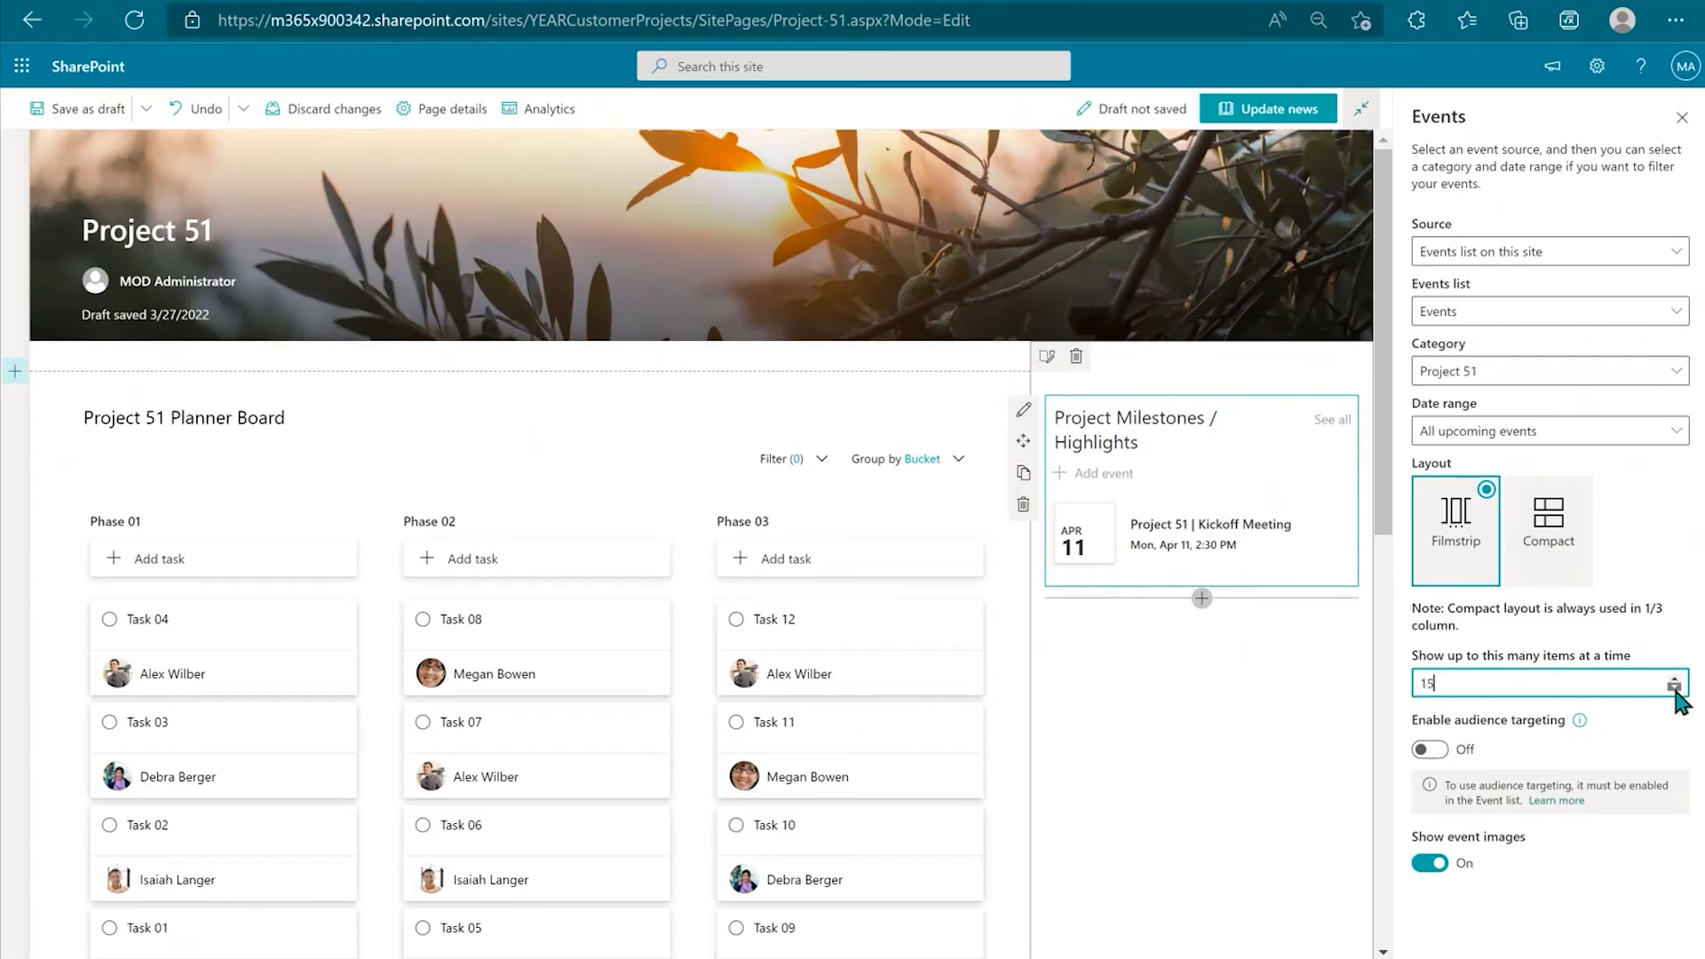
click(1533, 854)
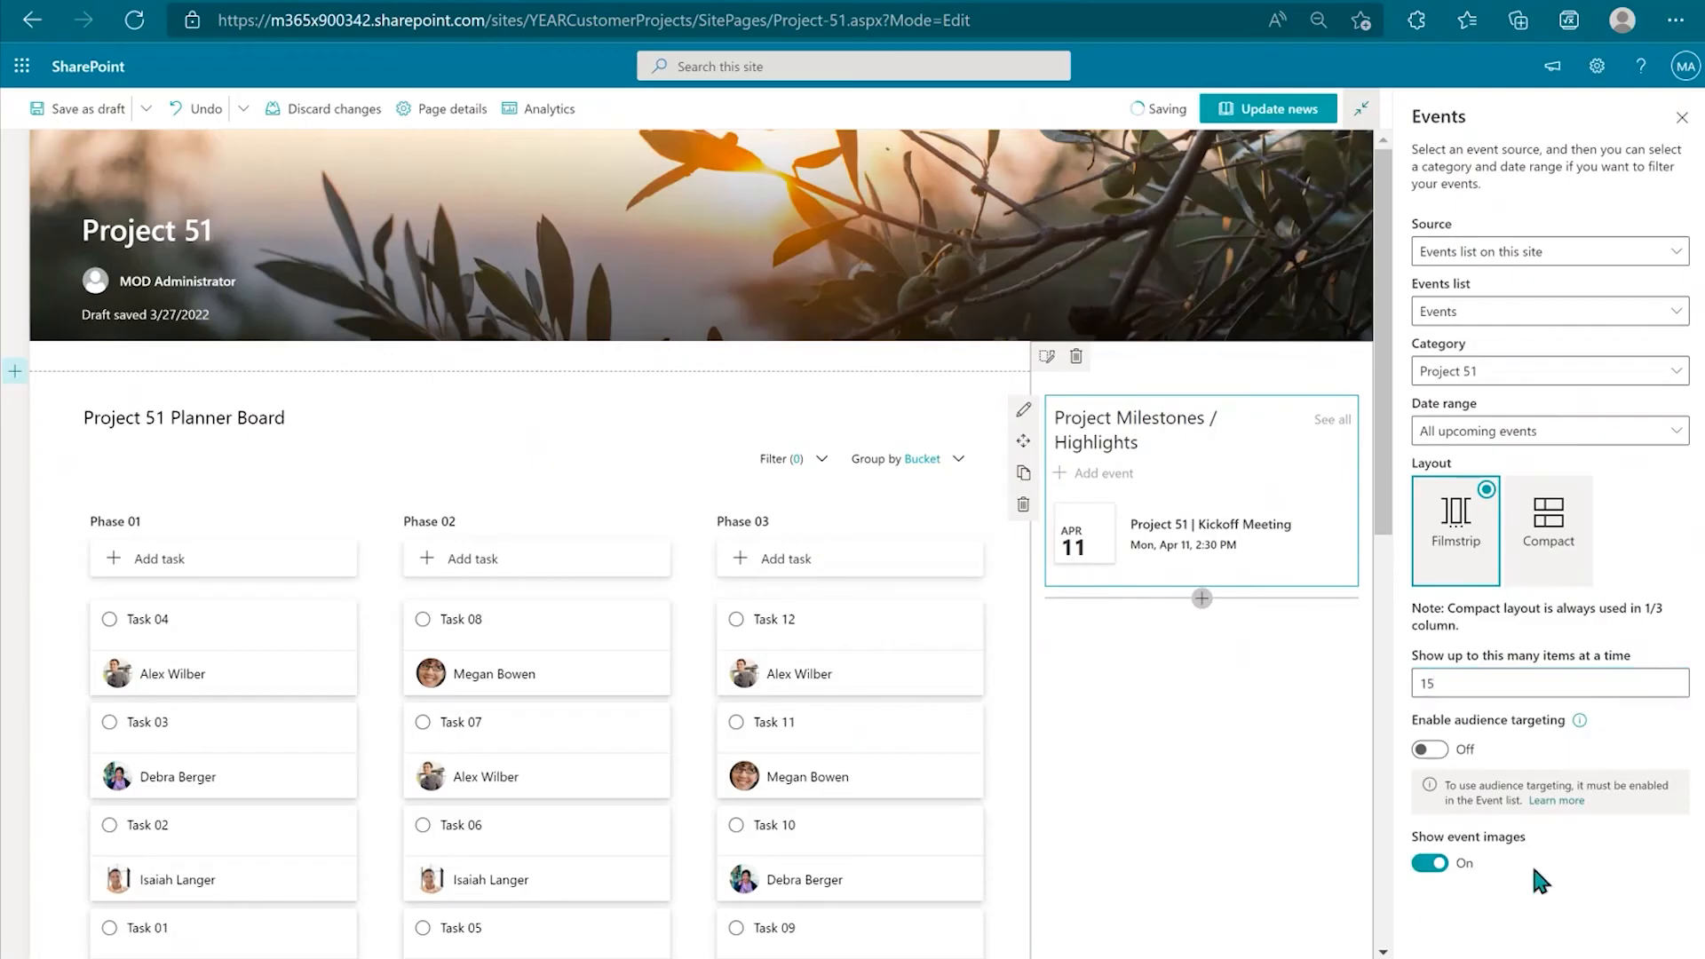
click(1682, 119)
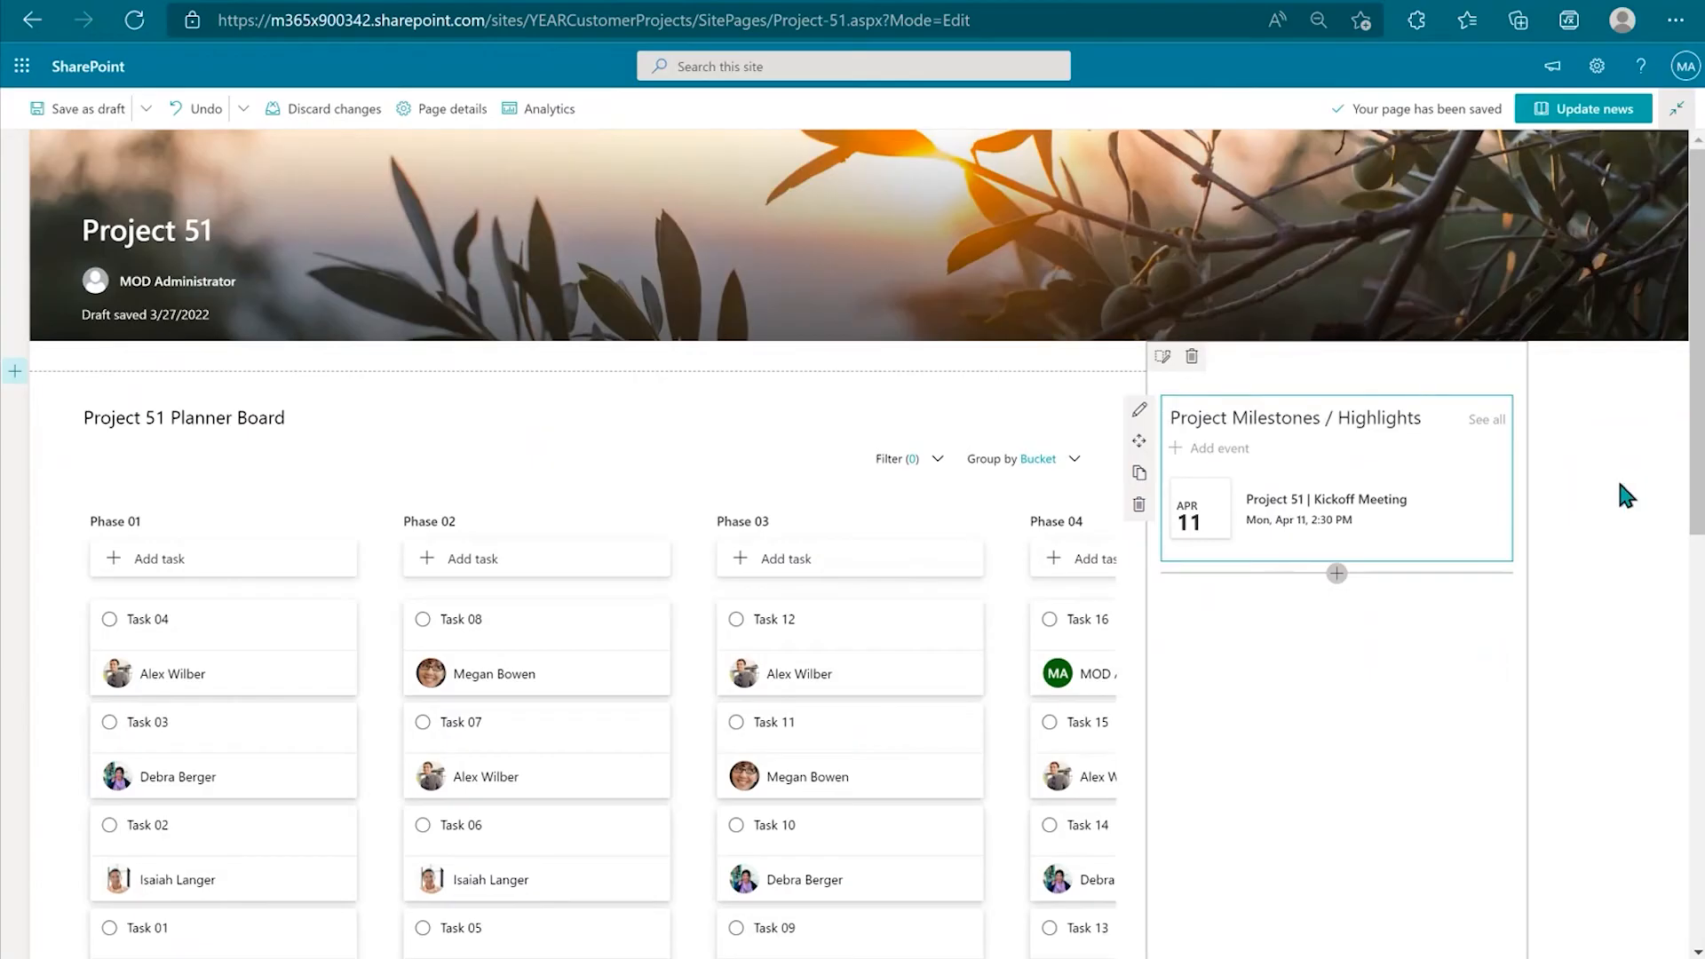
click(1590, 121)
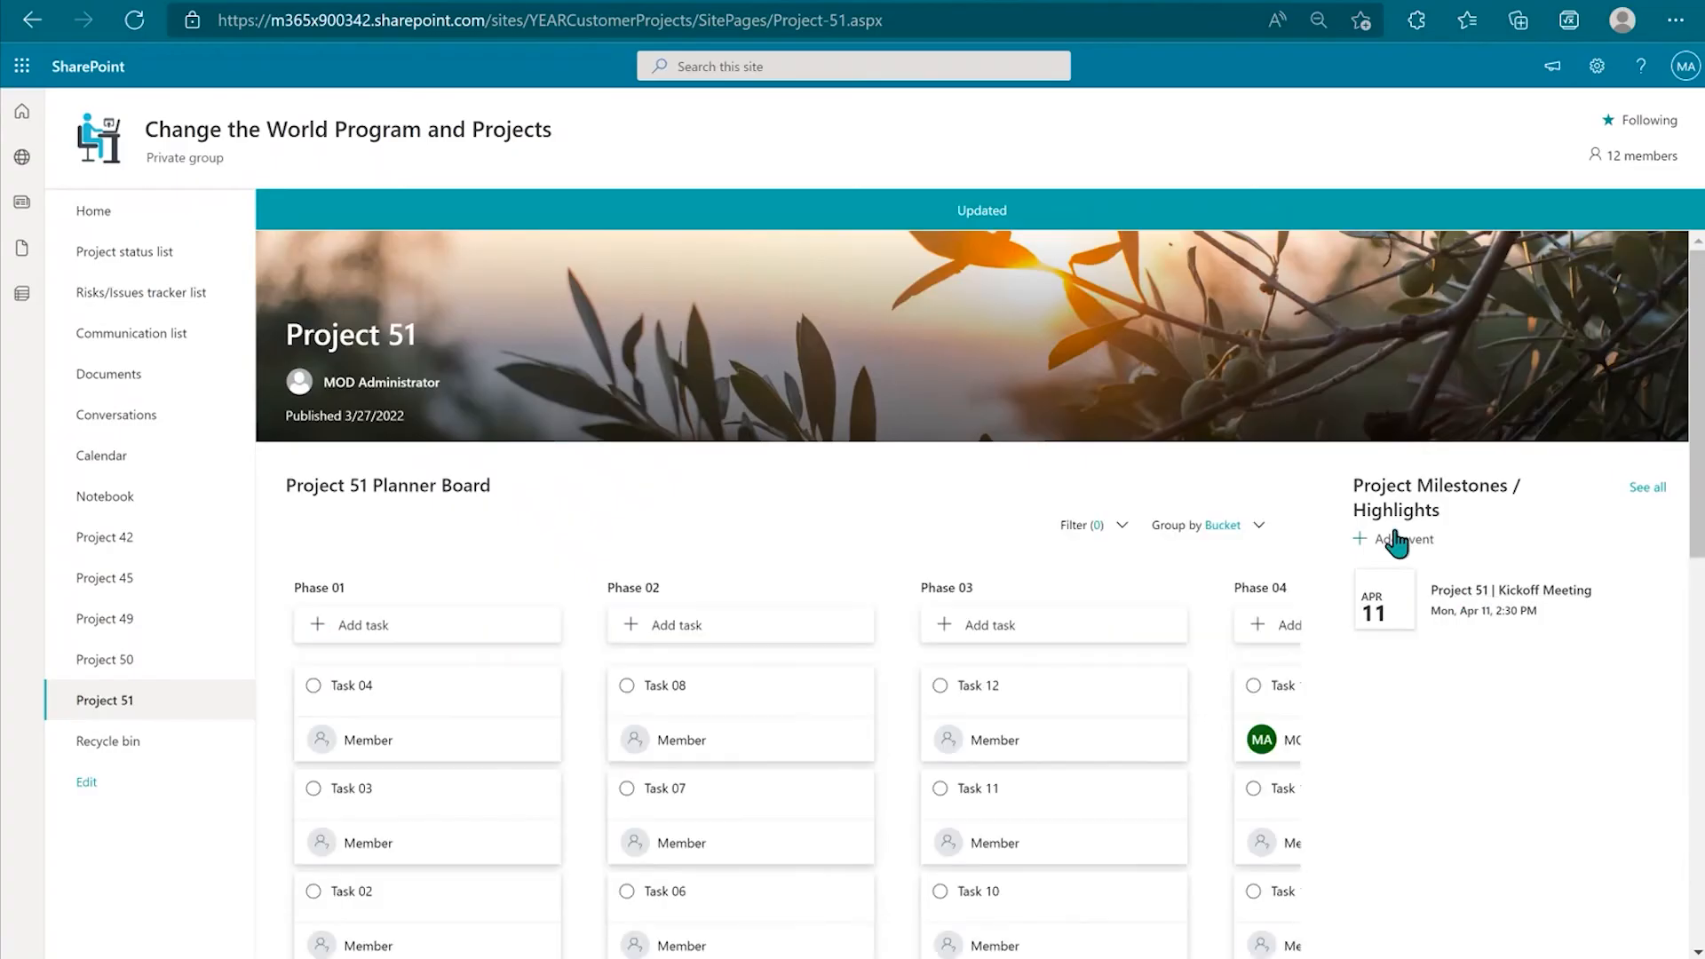
Step: Start a new all-day event dated May 6, 2022
click(1396, 539)
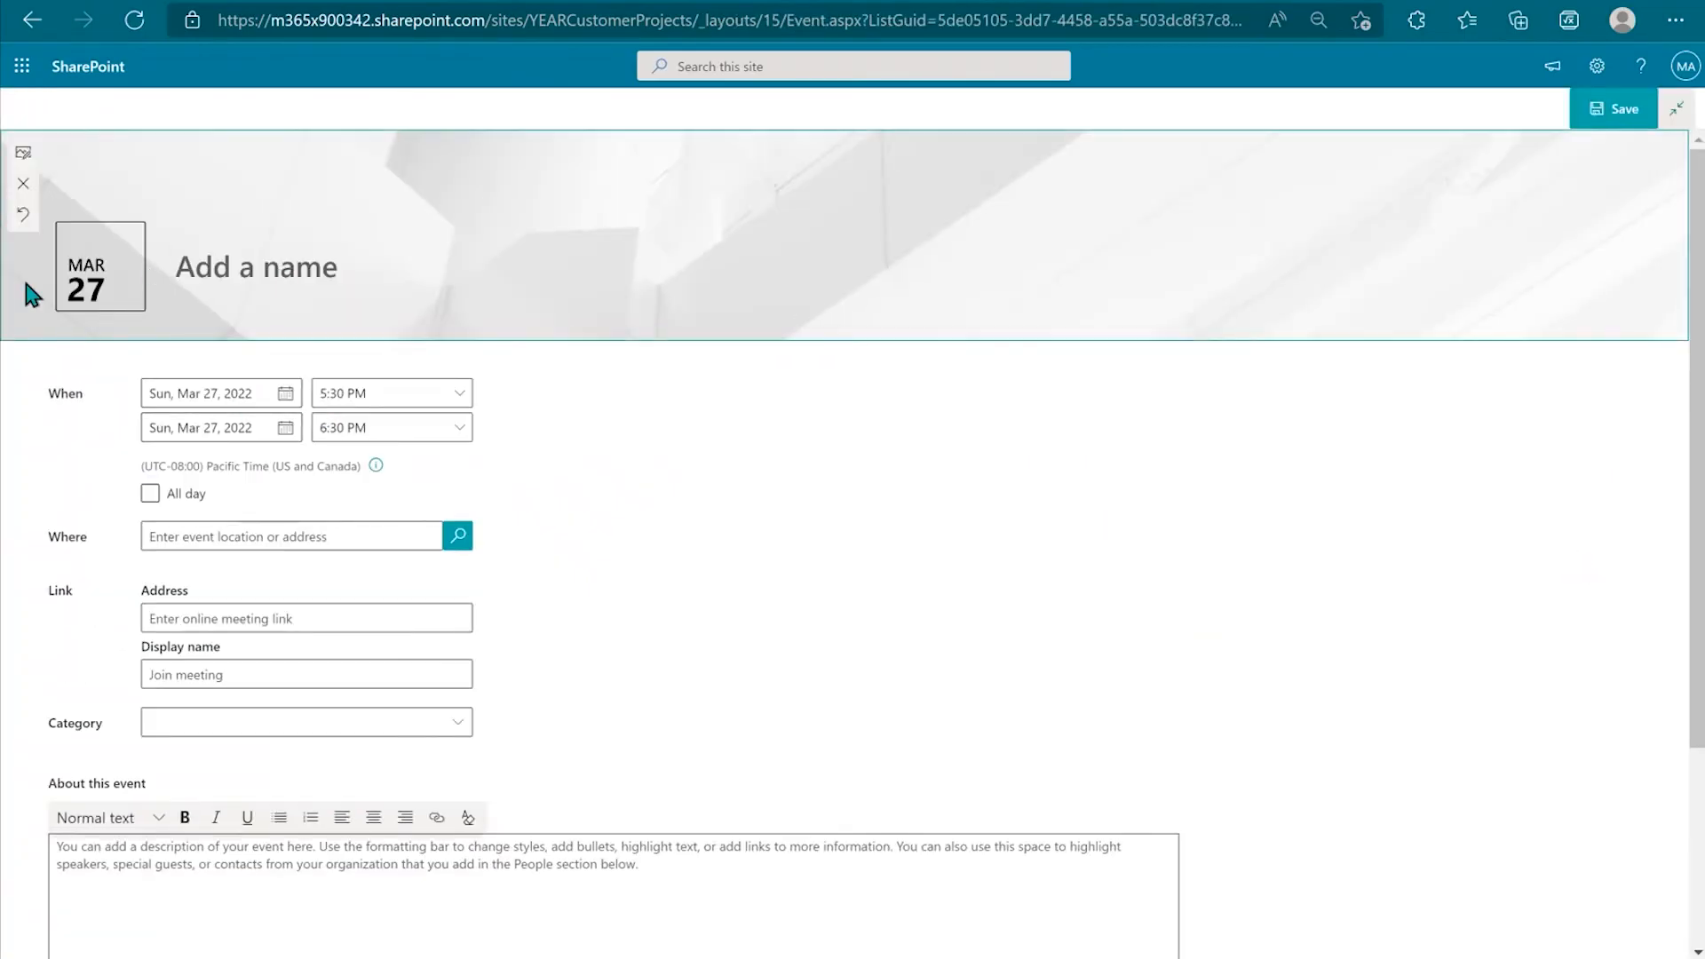
click(265, 402)
click(324, 433)
click(323, 432)
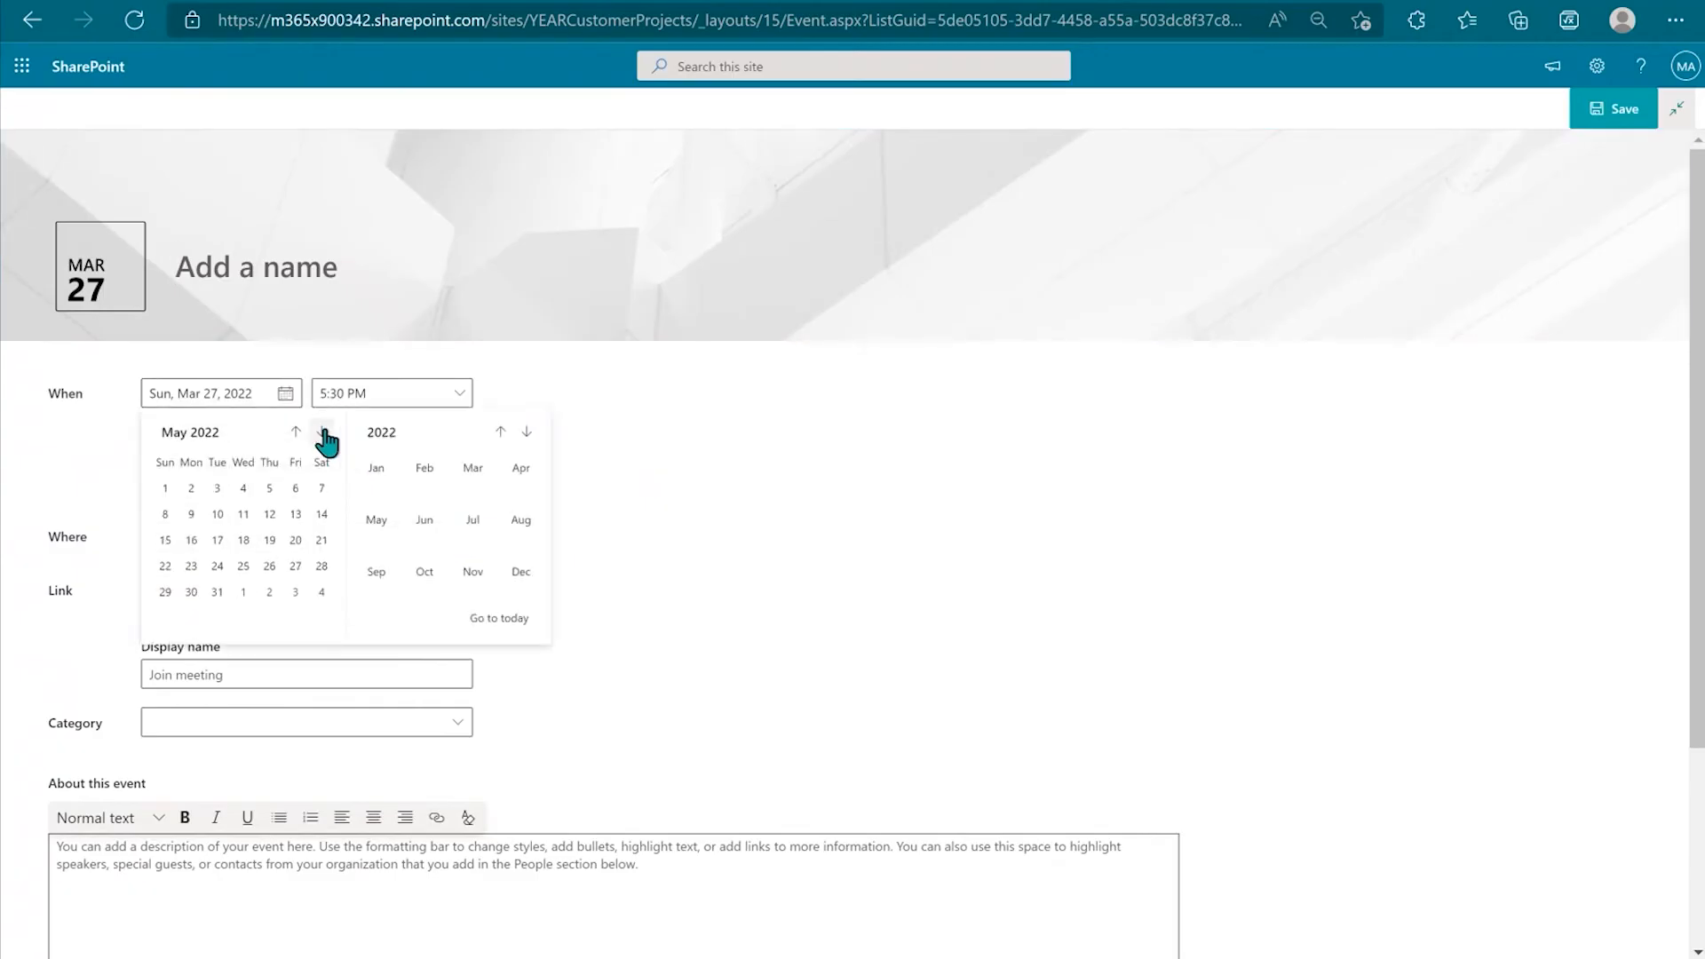
click(292, 488)
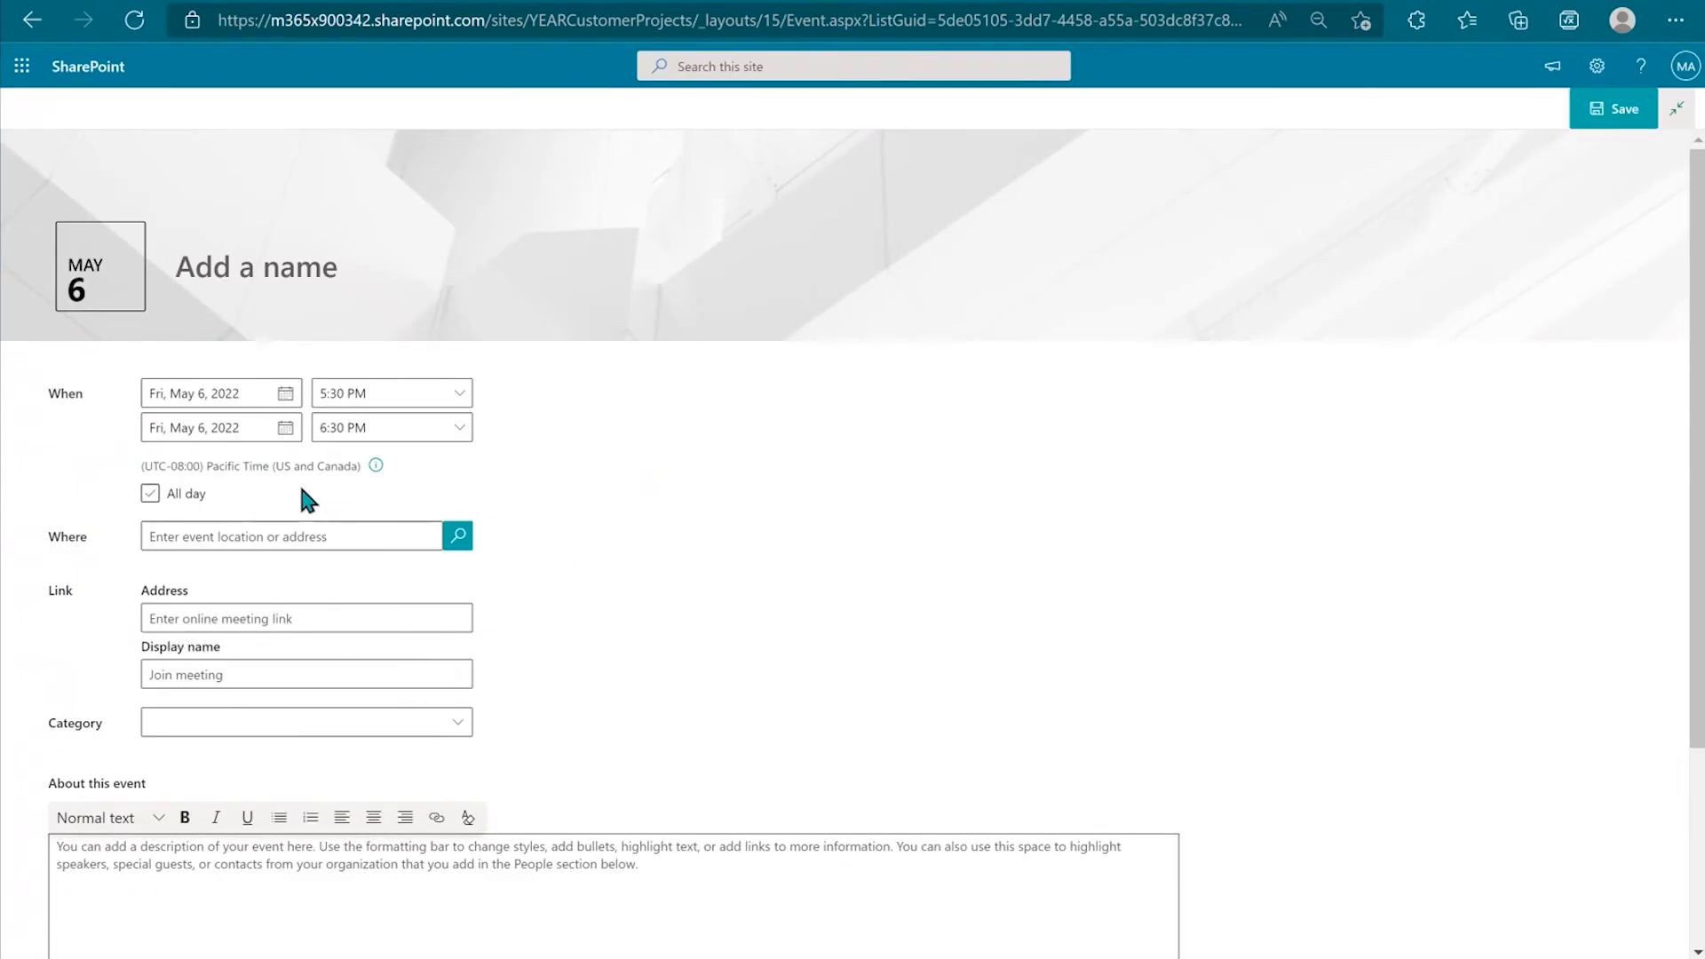
click(184, 491)
Step: Title the event '💎 Project 51 | Phase 01 Complete' and save it
click(245, 283)
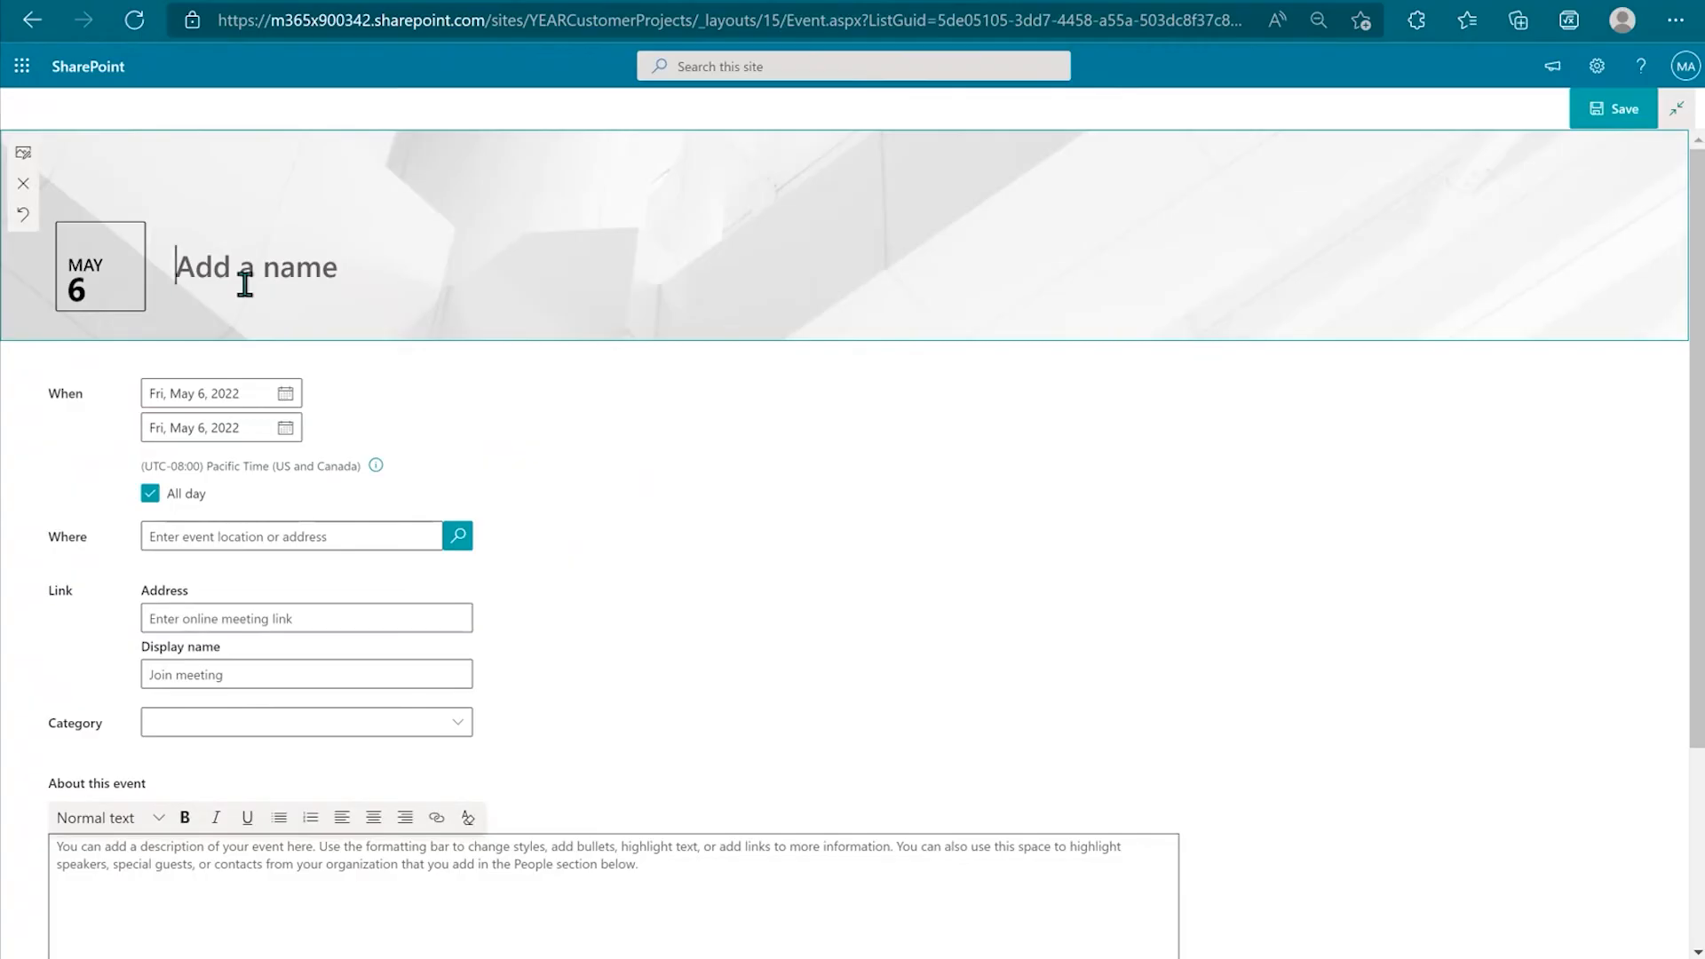
key(super+period)
text(stone)
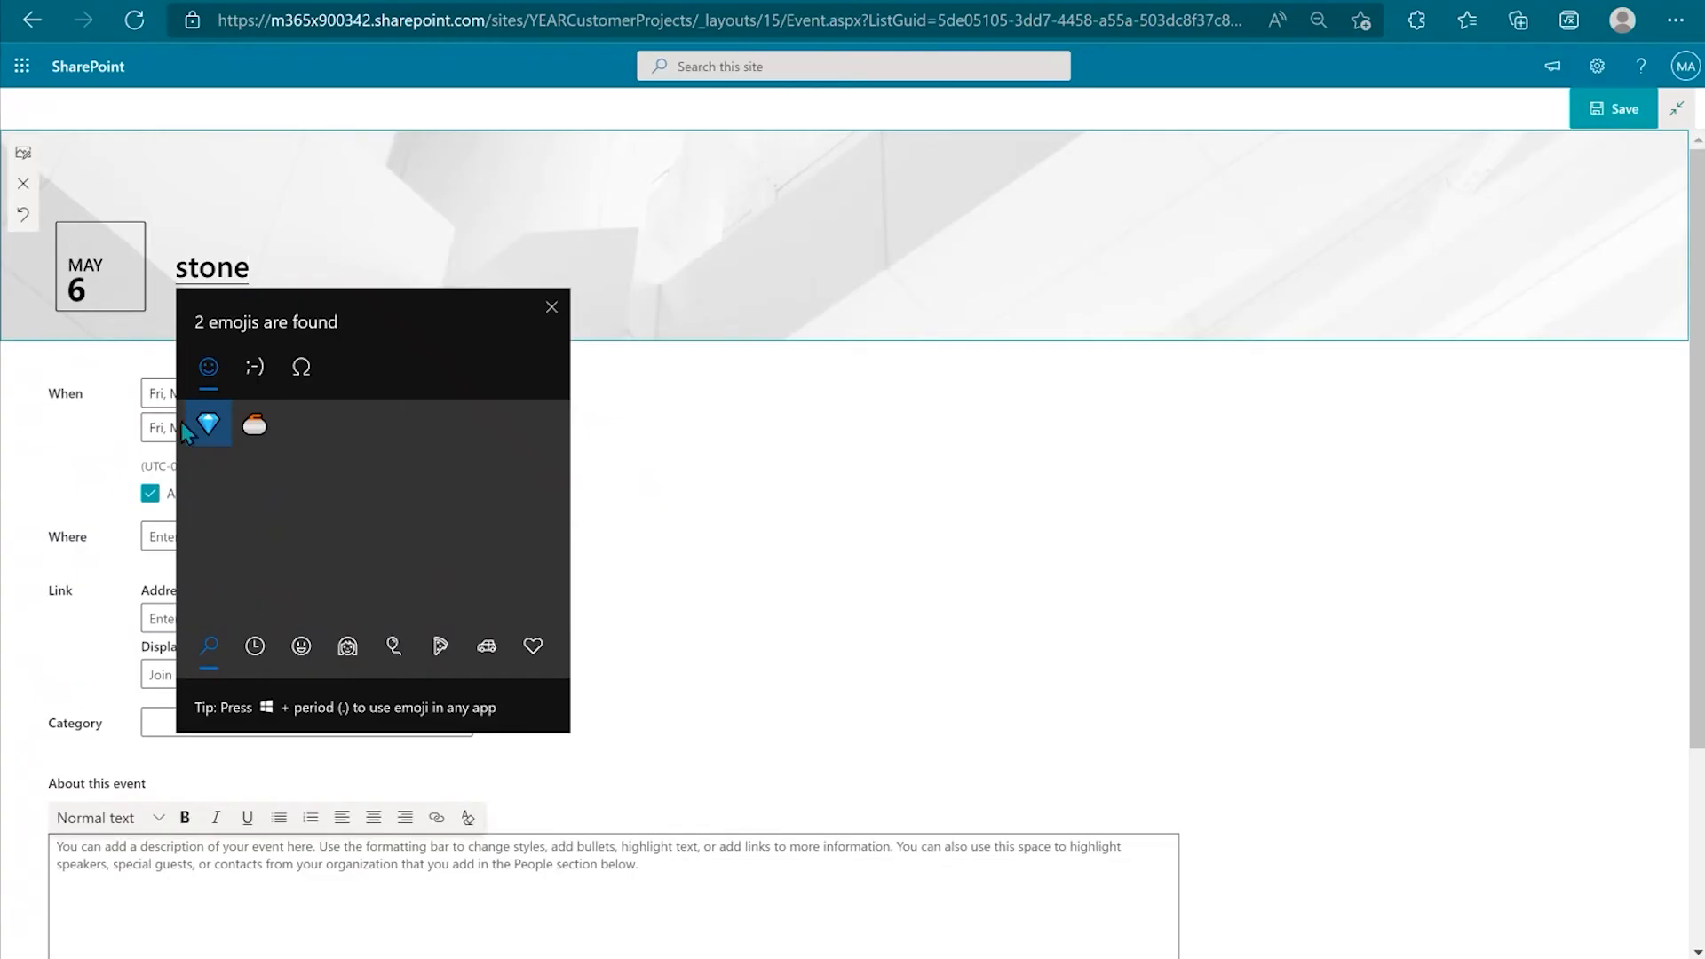
click(188, 430)
click(310, 262)
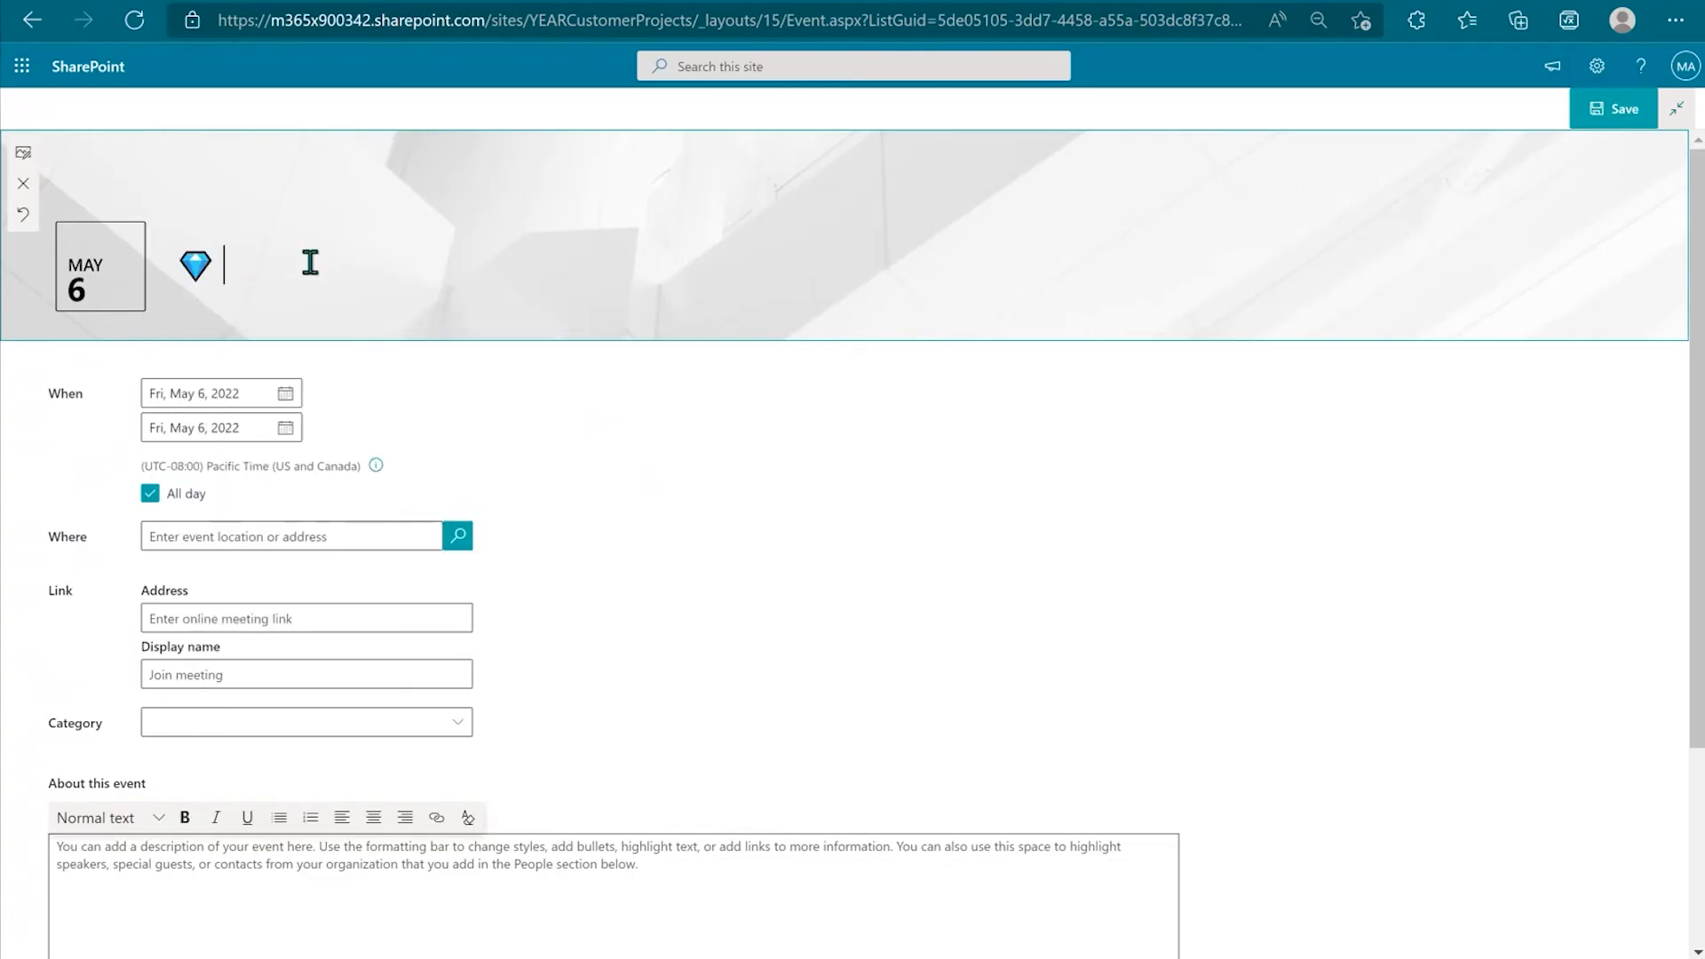
text(Phase 01 Complete)
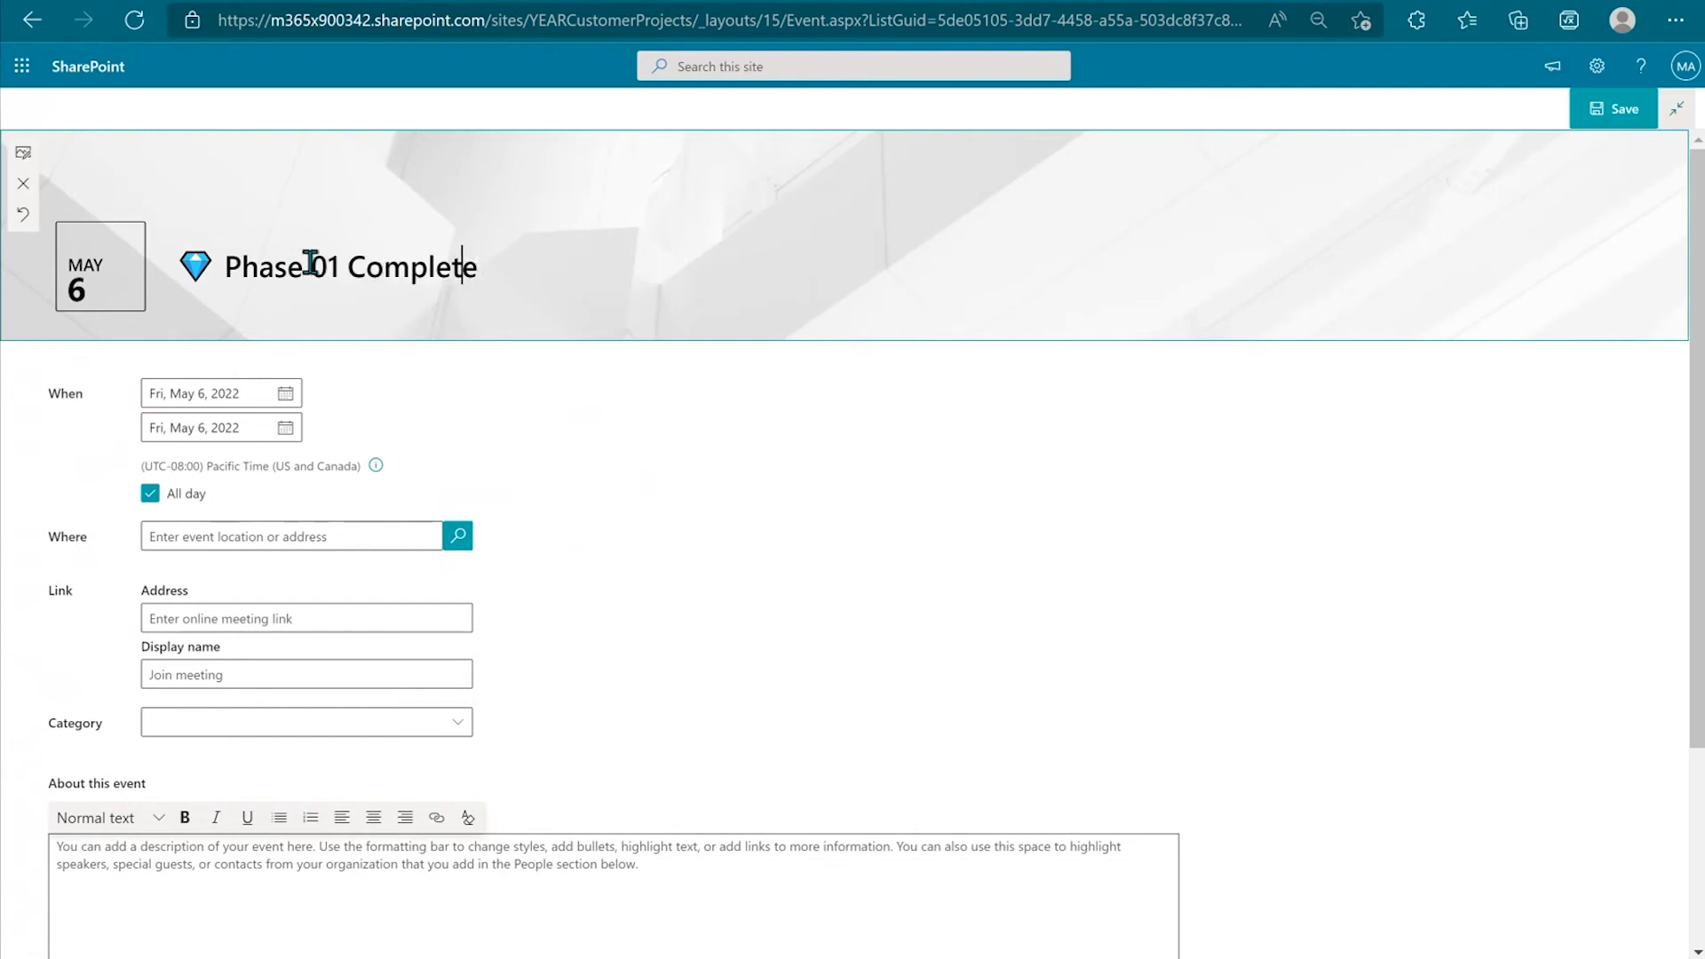
key(Left)
key(Left)
key(Left)
key(Left)
key(Left)
key(Left)
key(Left)
key(Left)
text(Projec)
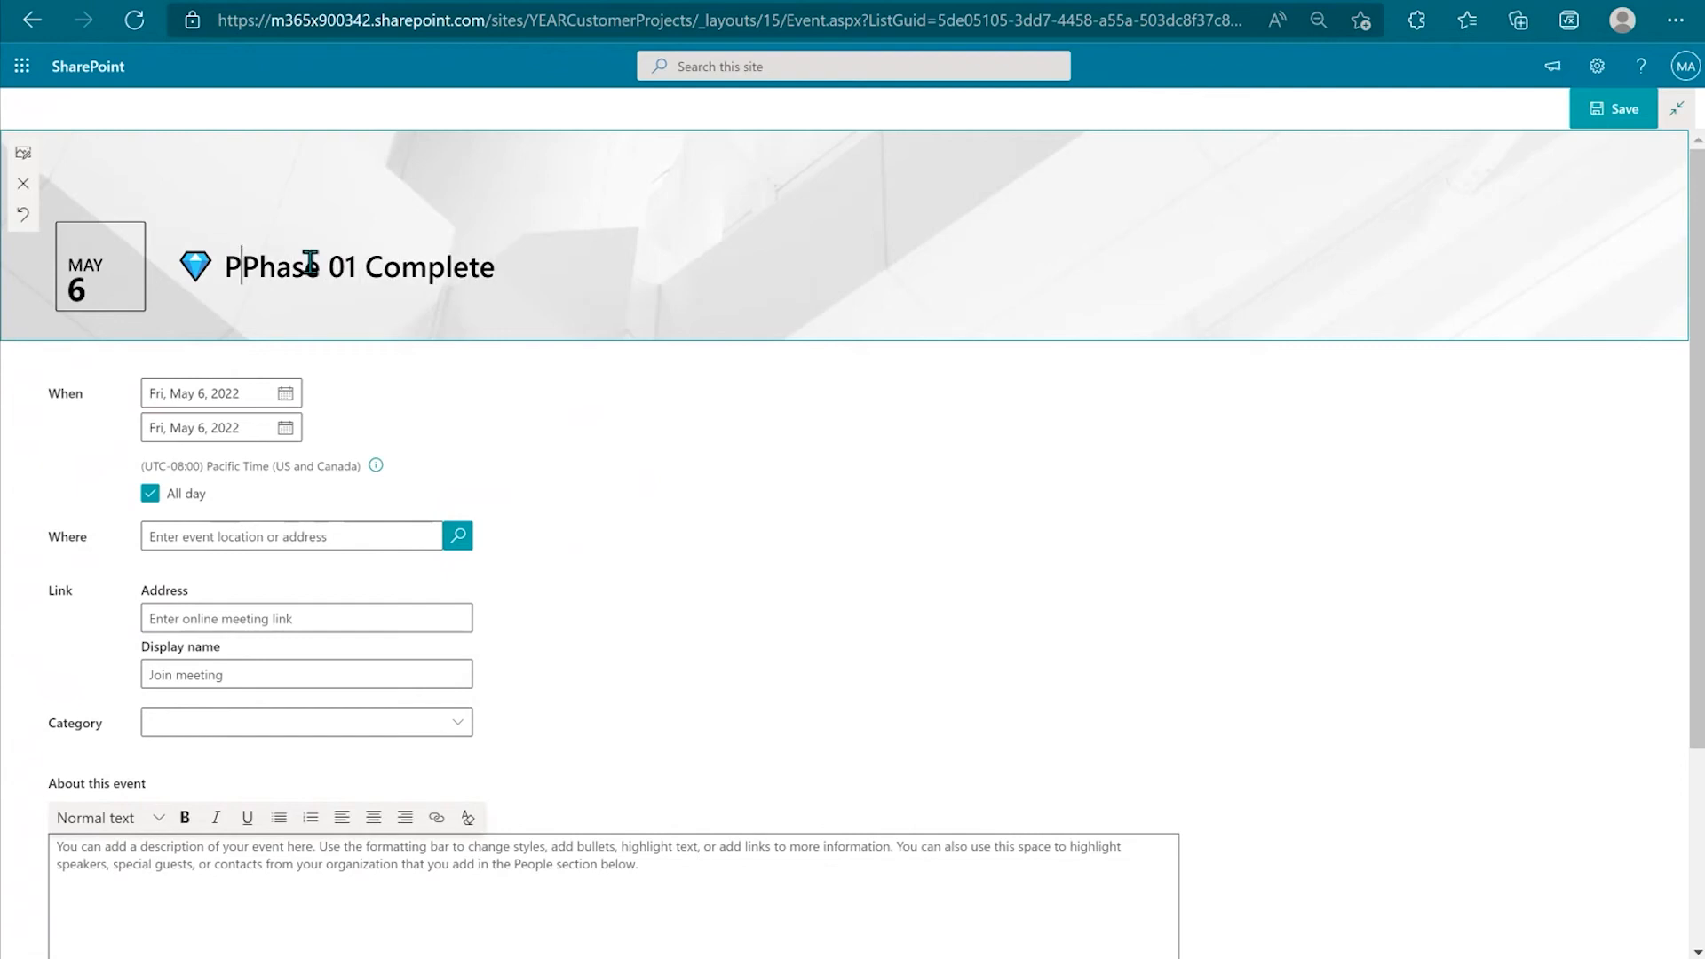
text(t 51 )
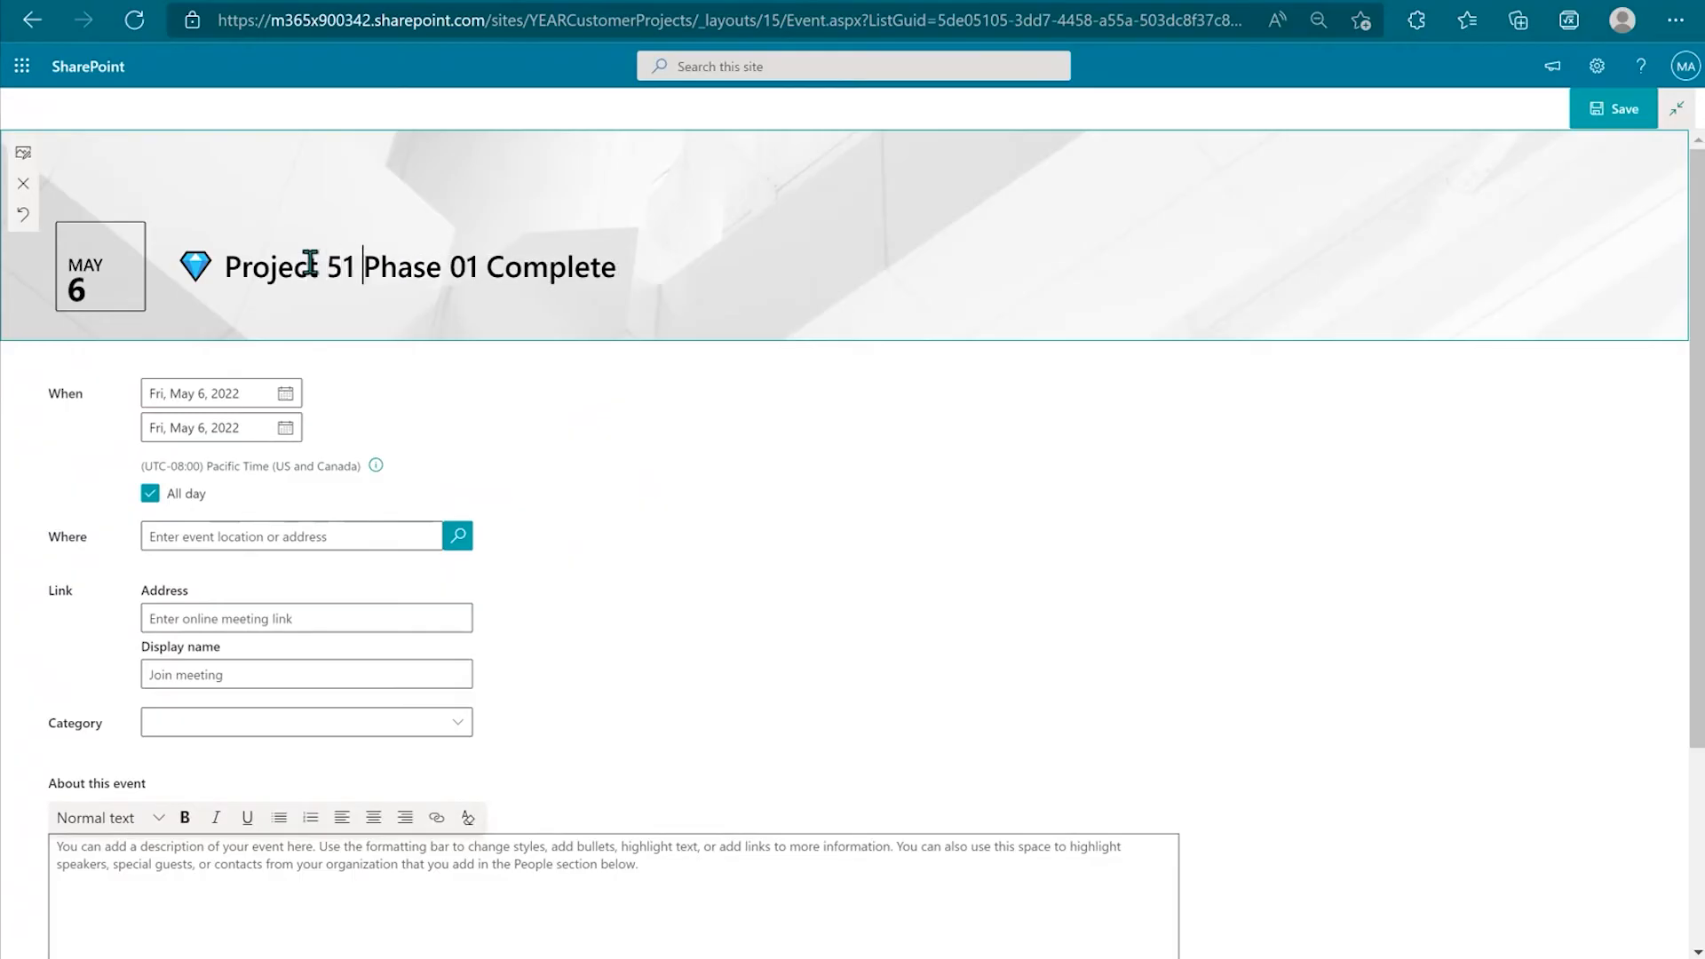
text(|)
scroll(592, 680, down, 3)
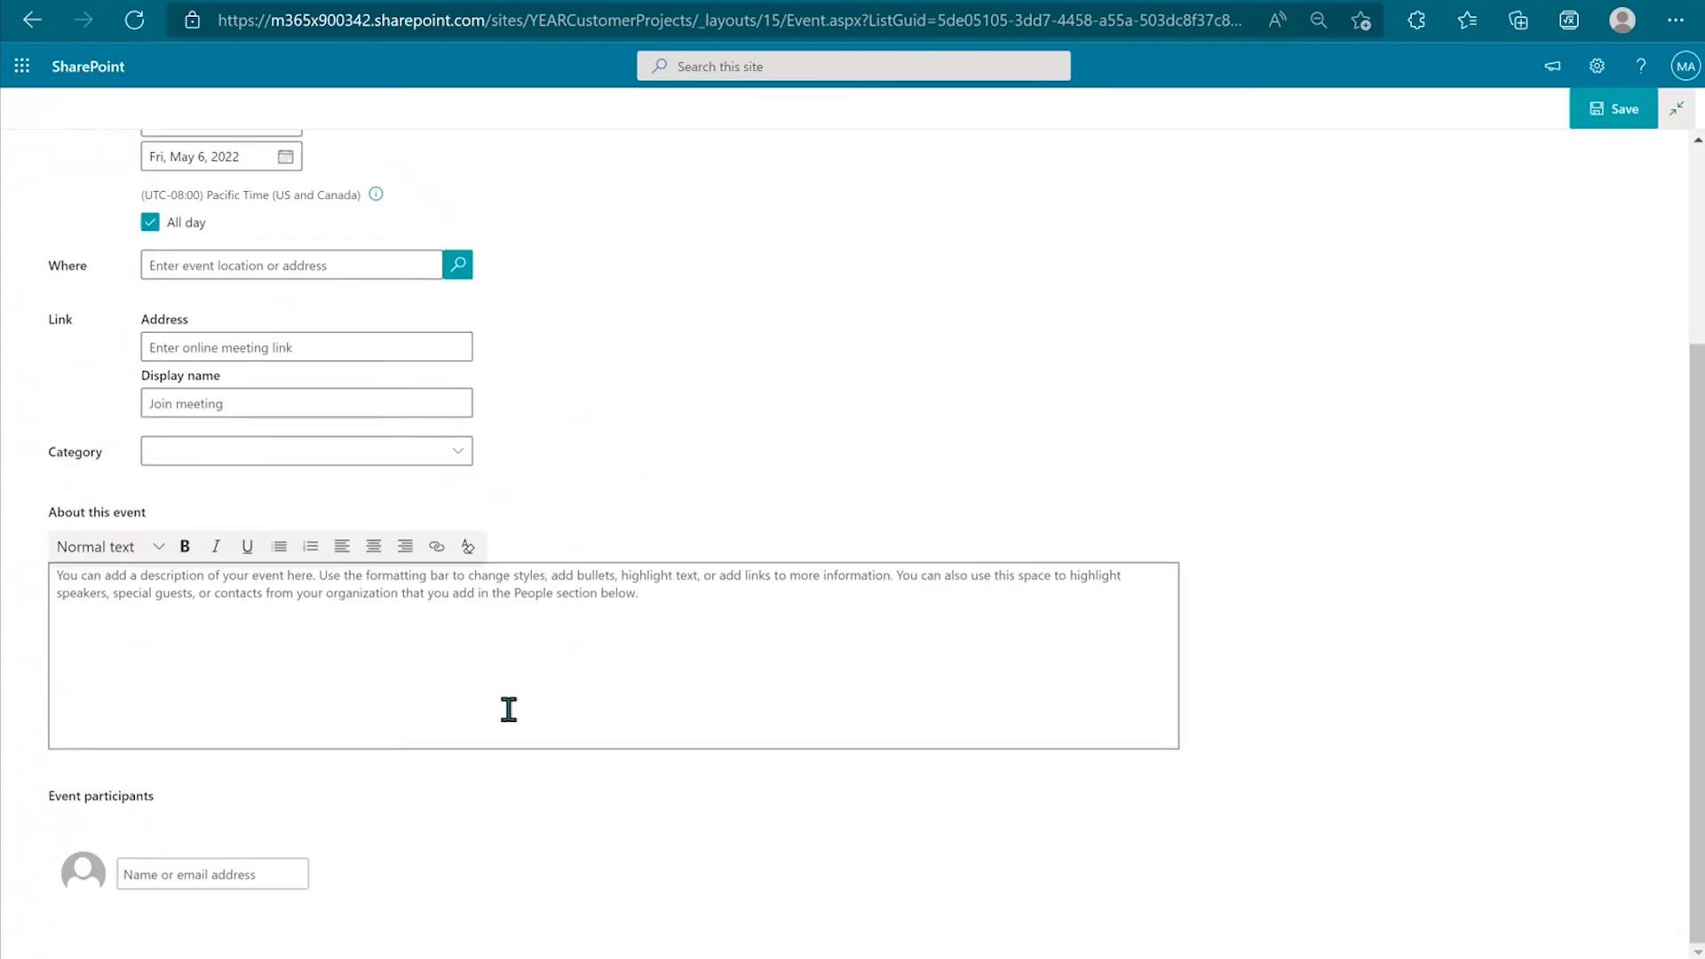
click(1615, 108)
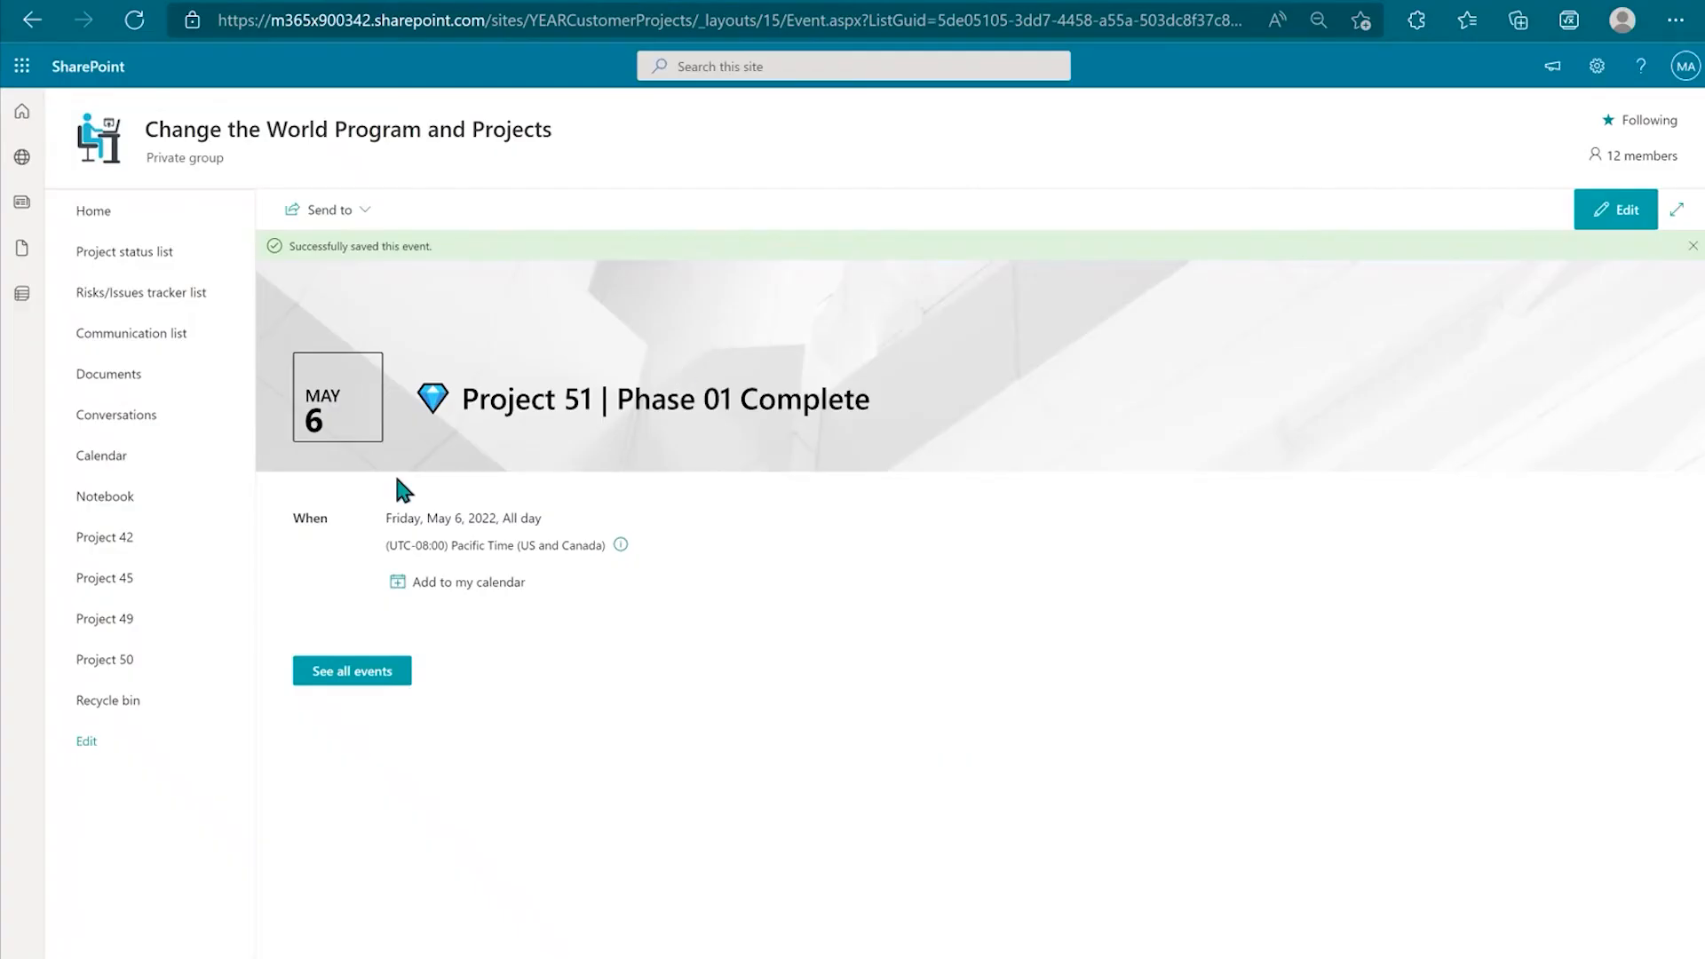
Step: Open the Phase 01 Complete event from Home, set its Category to Project 51, and save
click(133, 213)
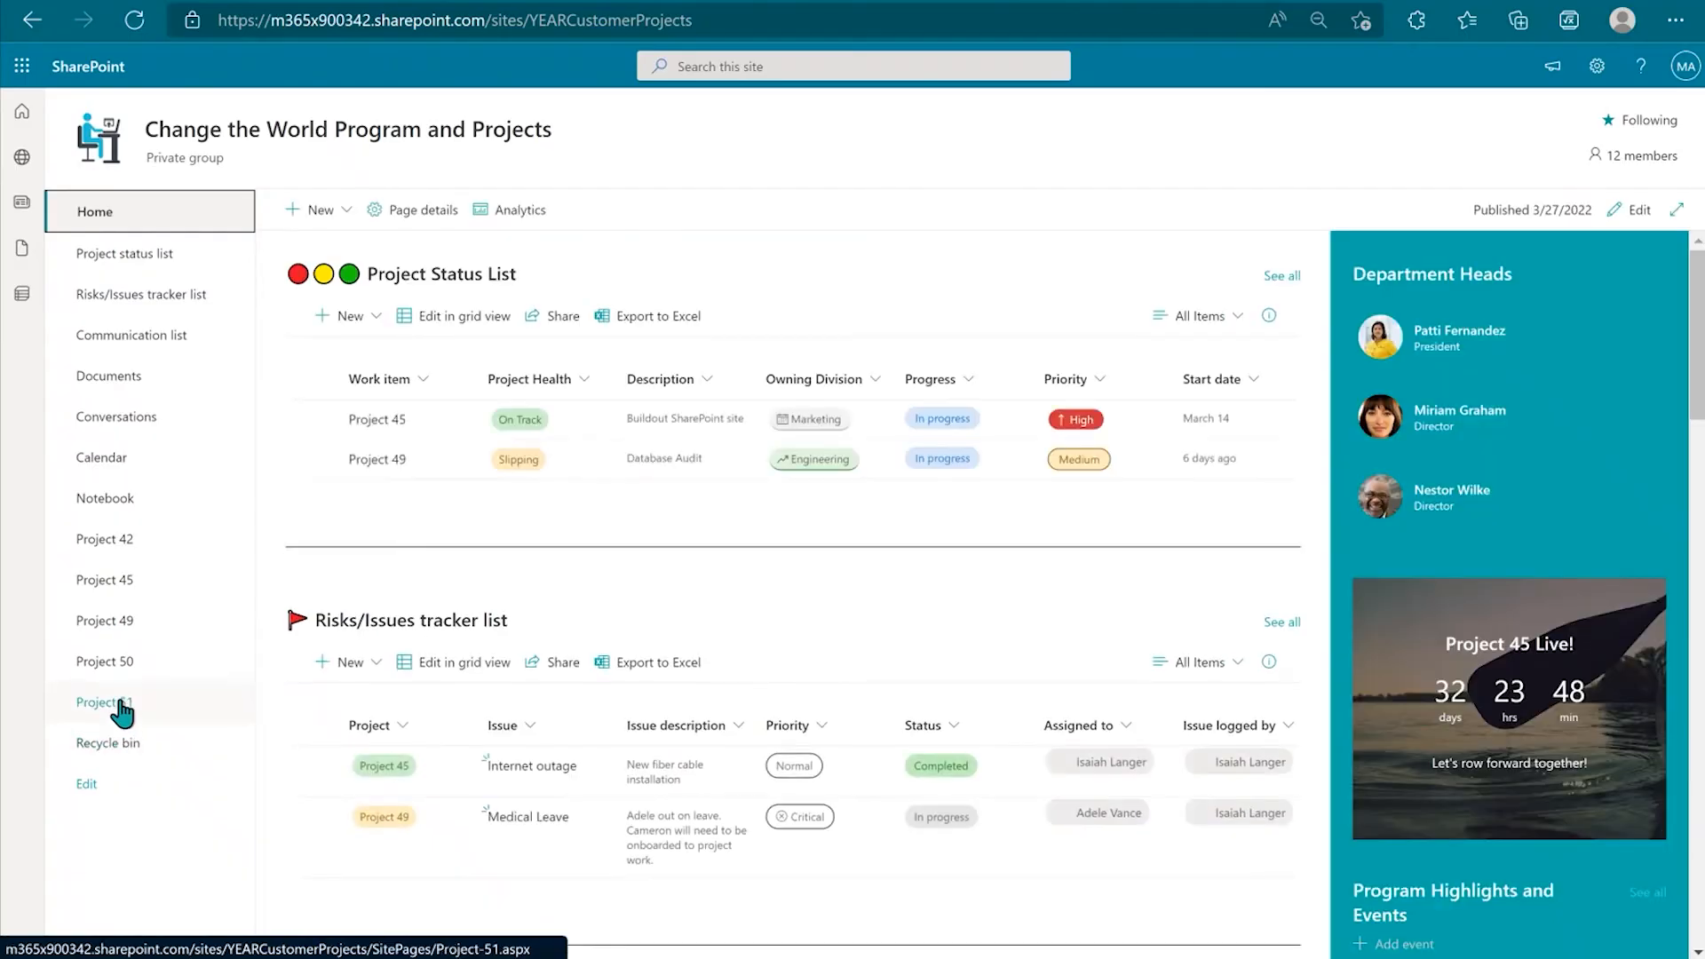
click(114, 702)
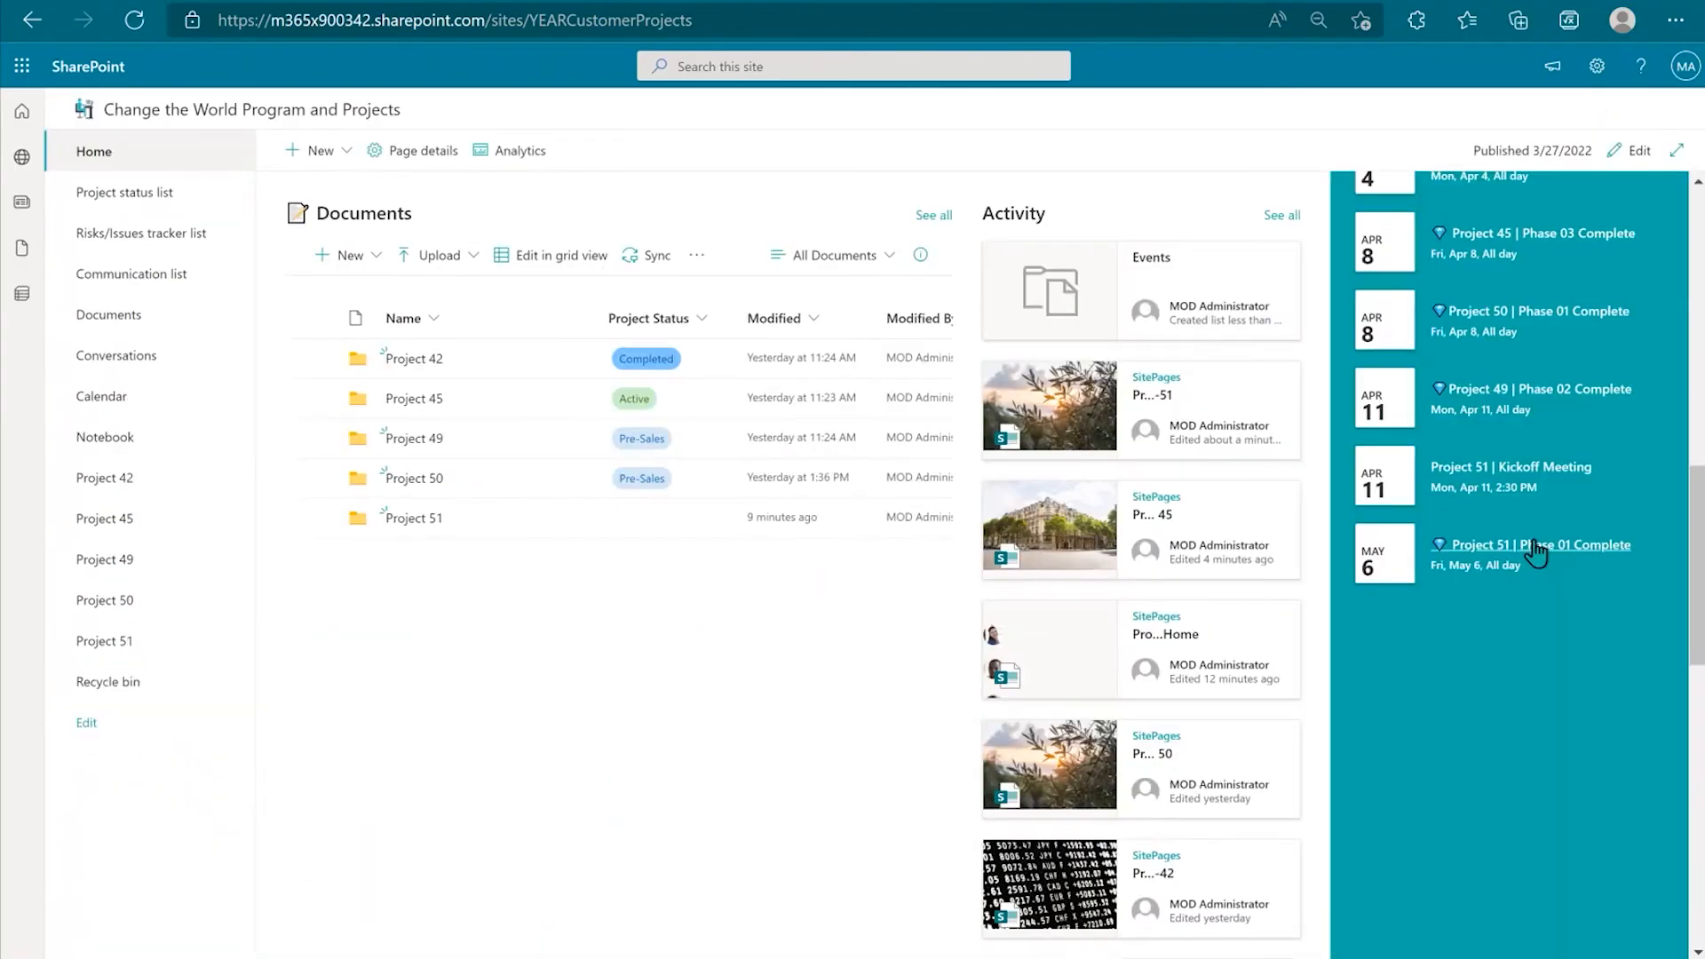
click(1536, 549)
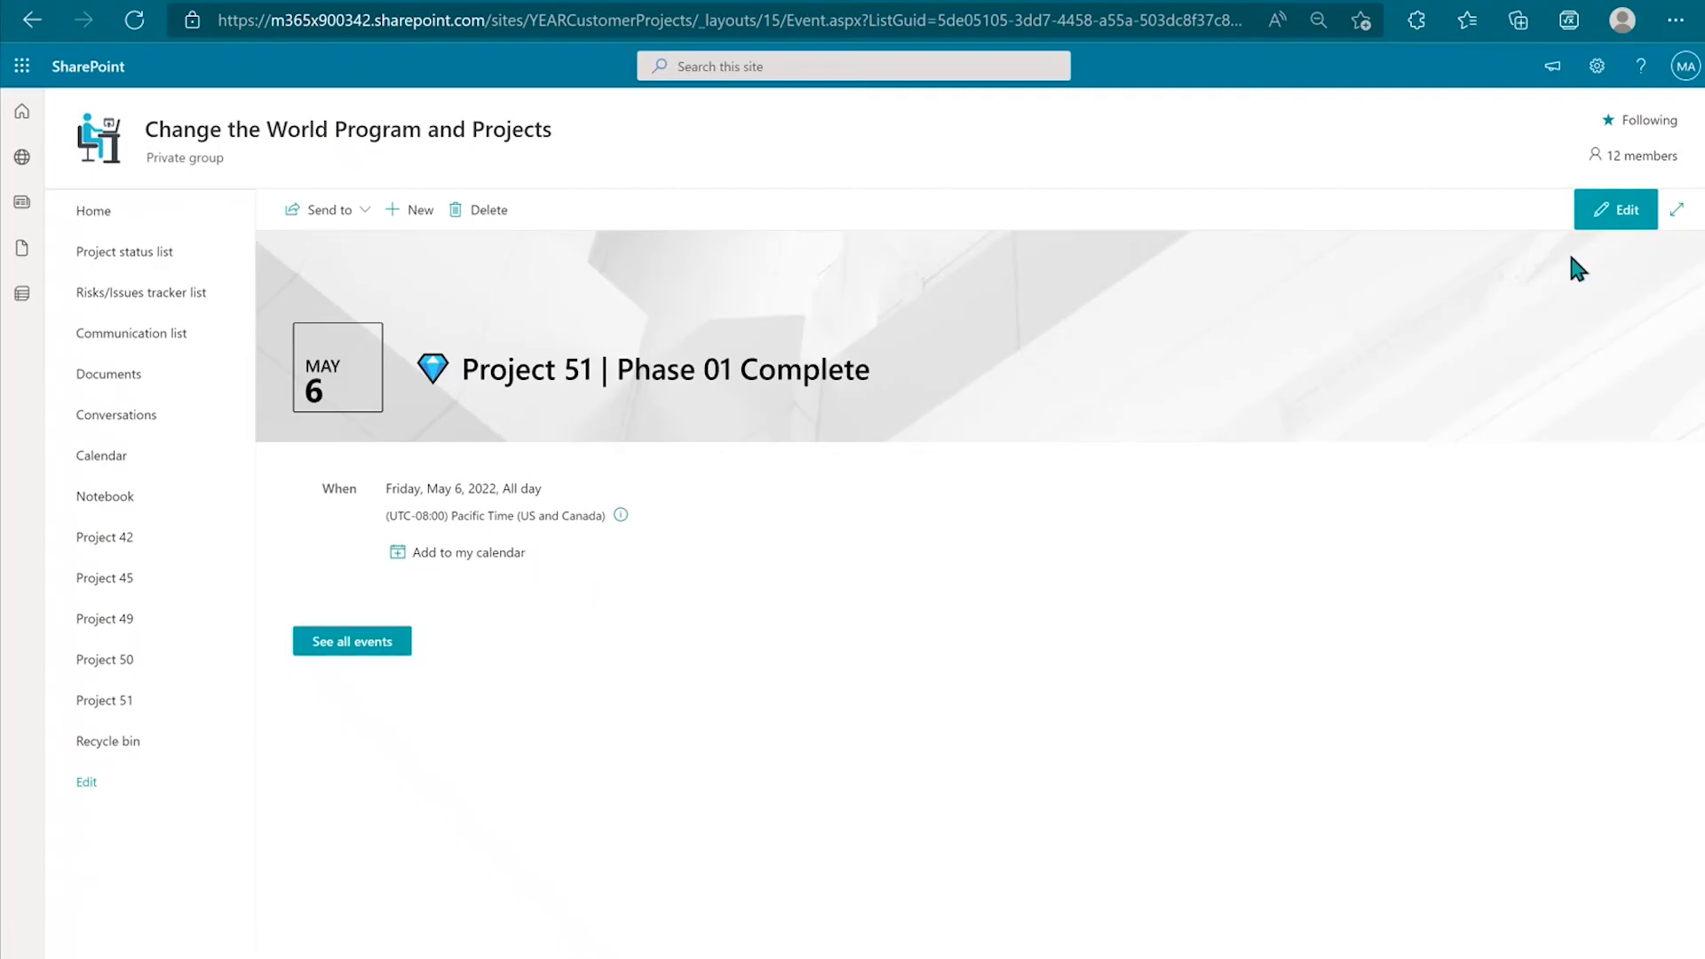
click(1610, 220)
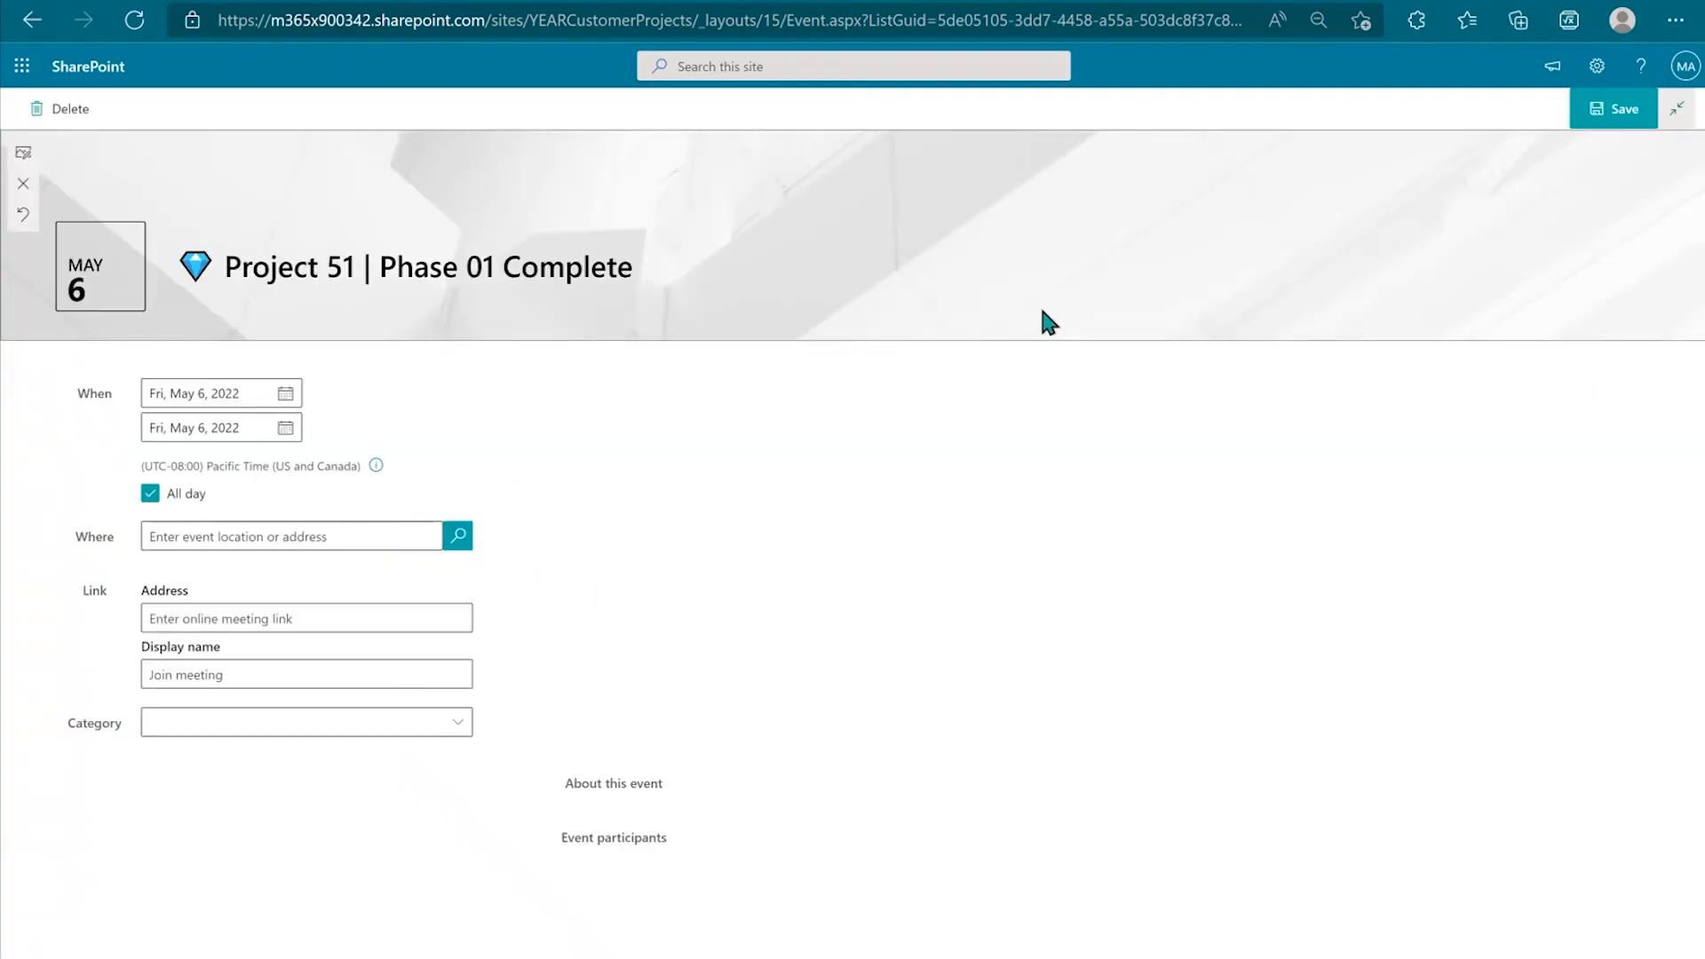
click(209, 721)
text(Projec)
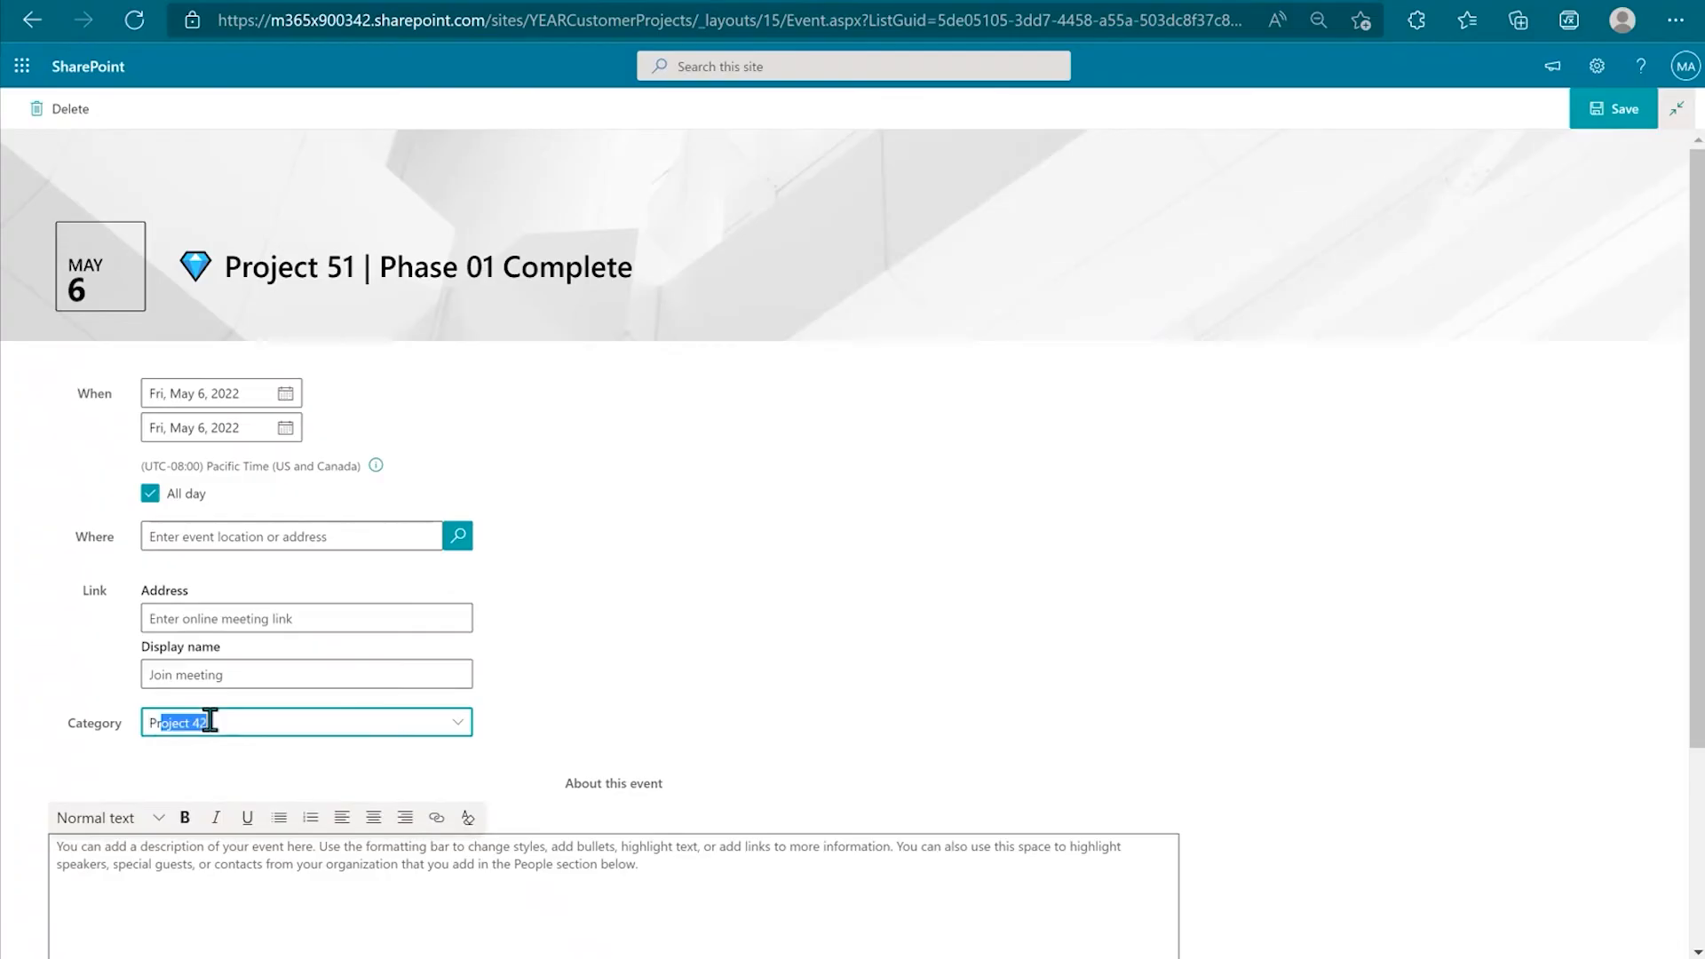
text(t 51)
click(718, 685)
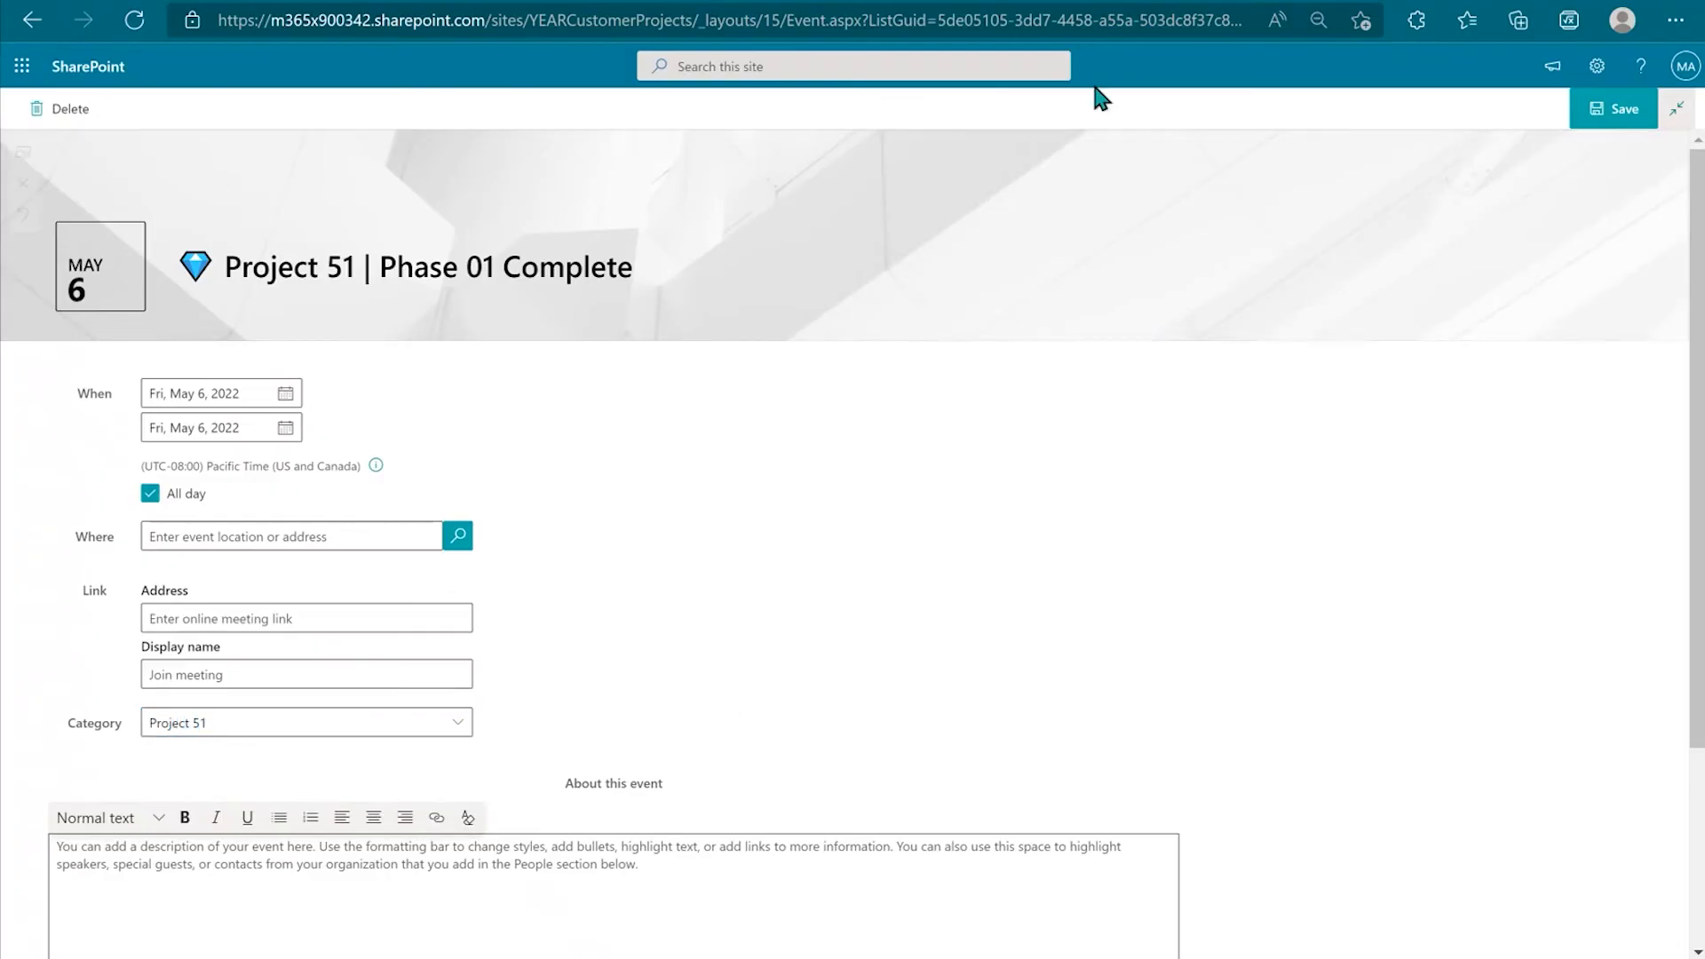
click(1608, 129)
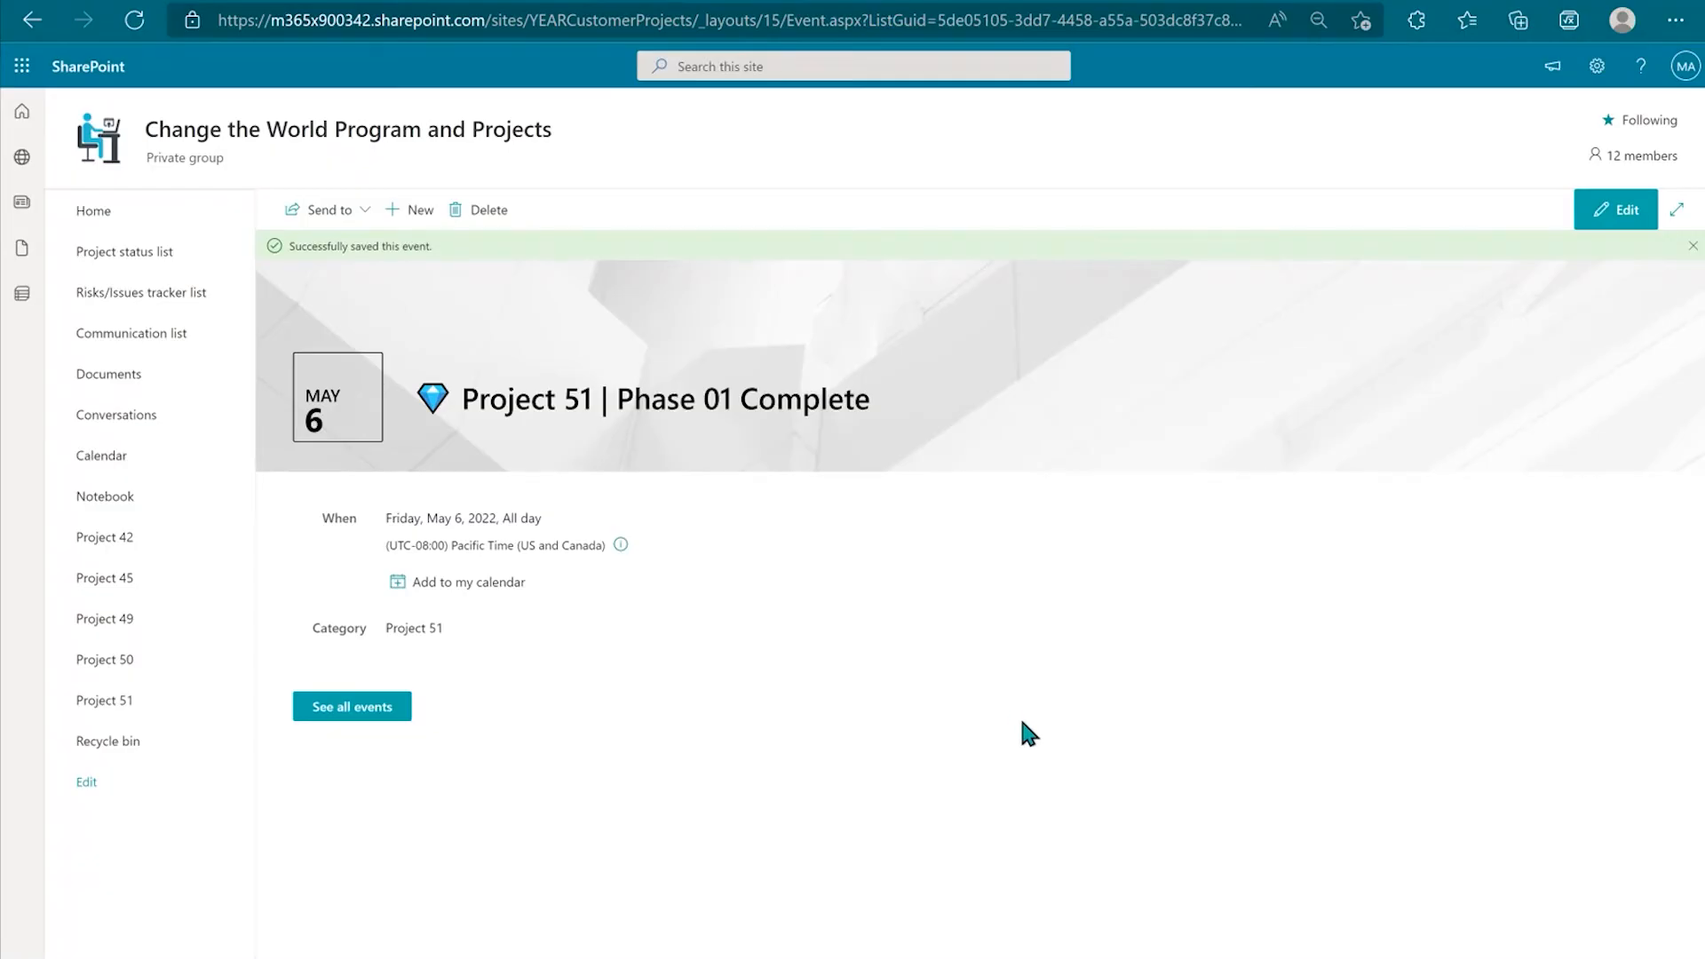
Step: Check the new milestone in the home page's highlights and events, then open the Project 51 page
click(106, 212)
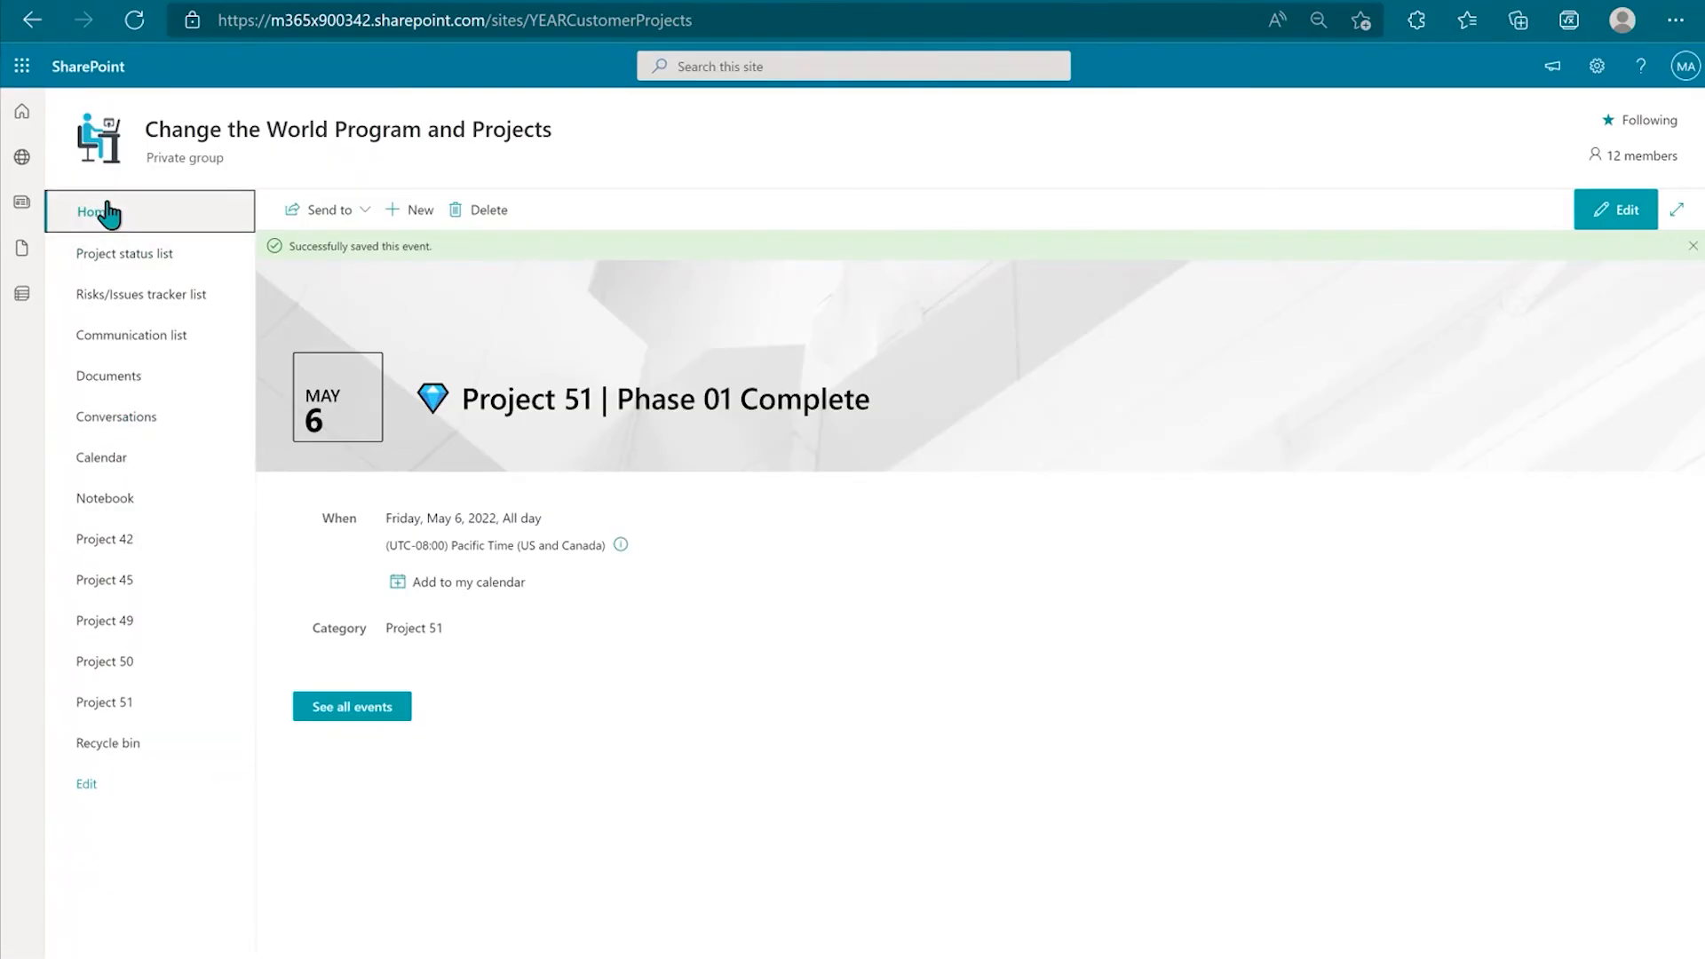
scroll(1509, 666, down, 5)
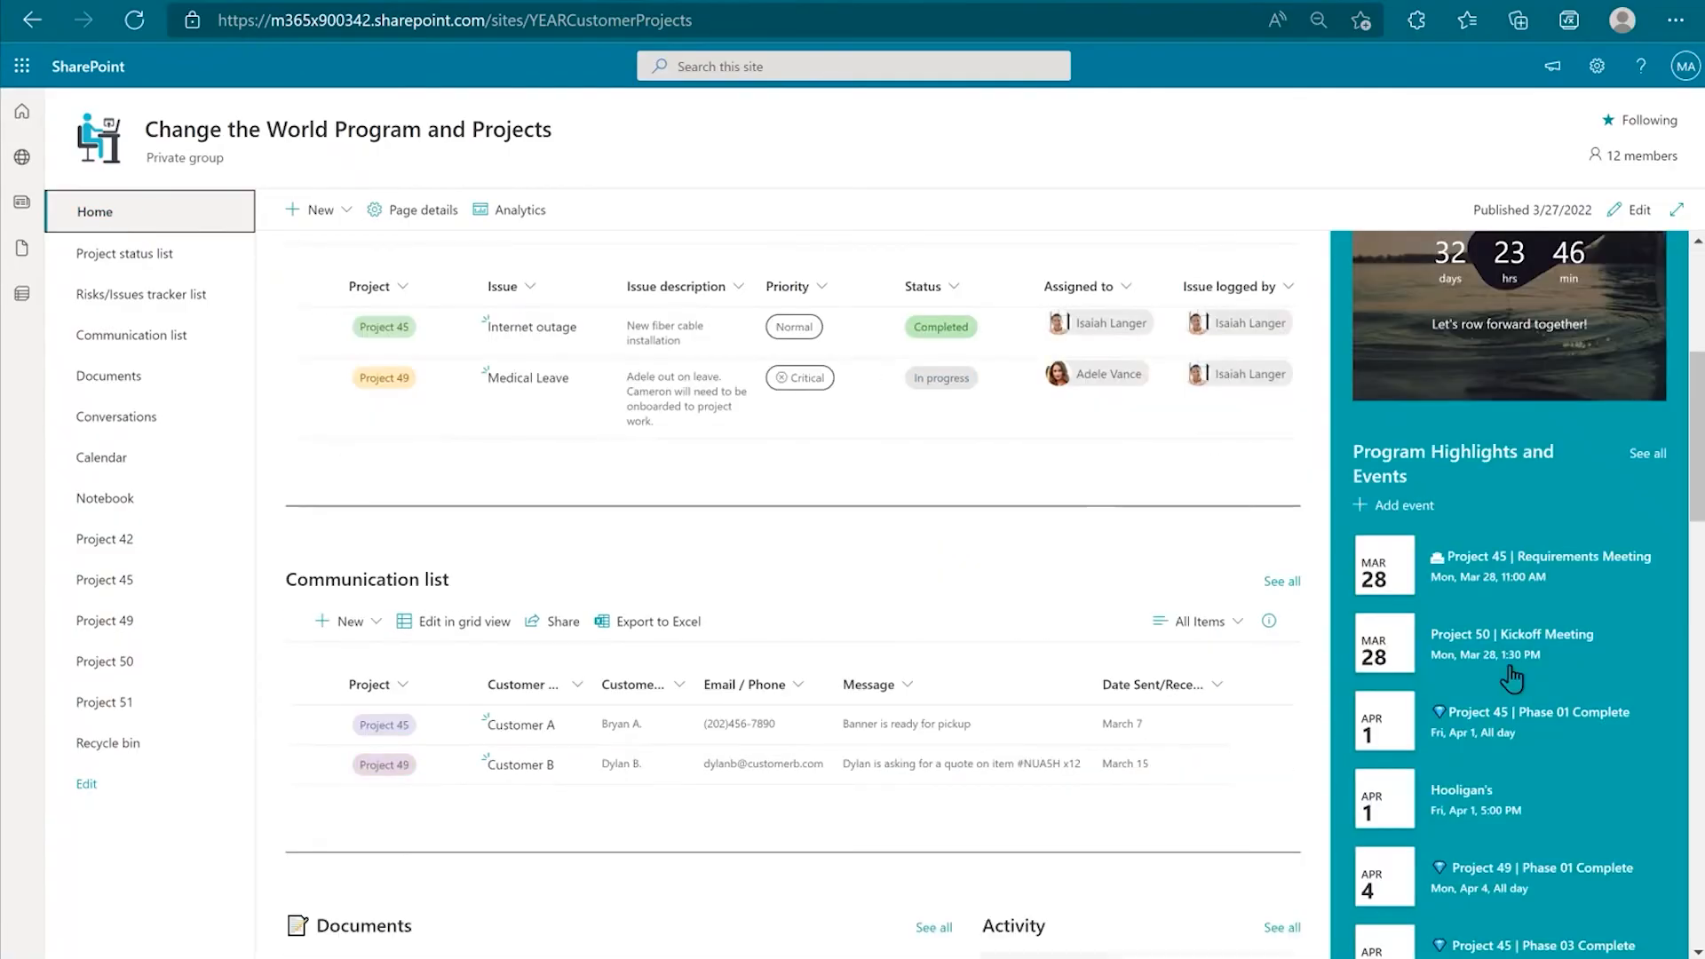
scroll(1512, 679, down, 5)
scroll(1512, 680, up, 5)
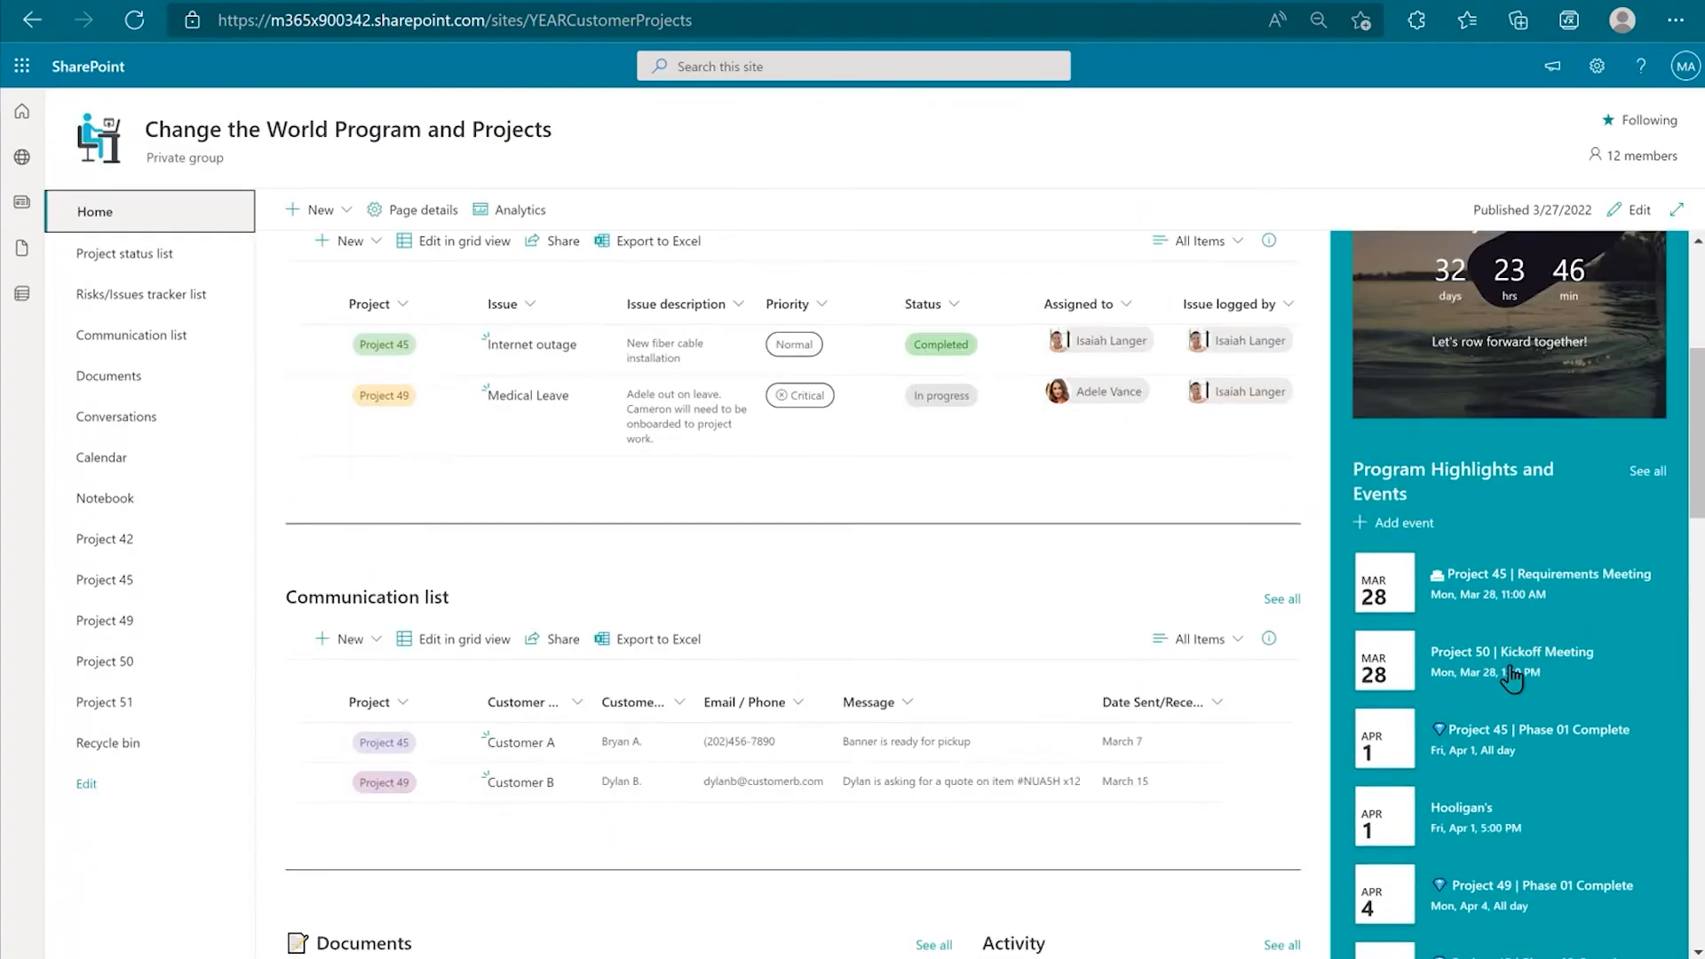
scroll(1512, 679, up, 4)
scroll(1394, 563, down, 4)
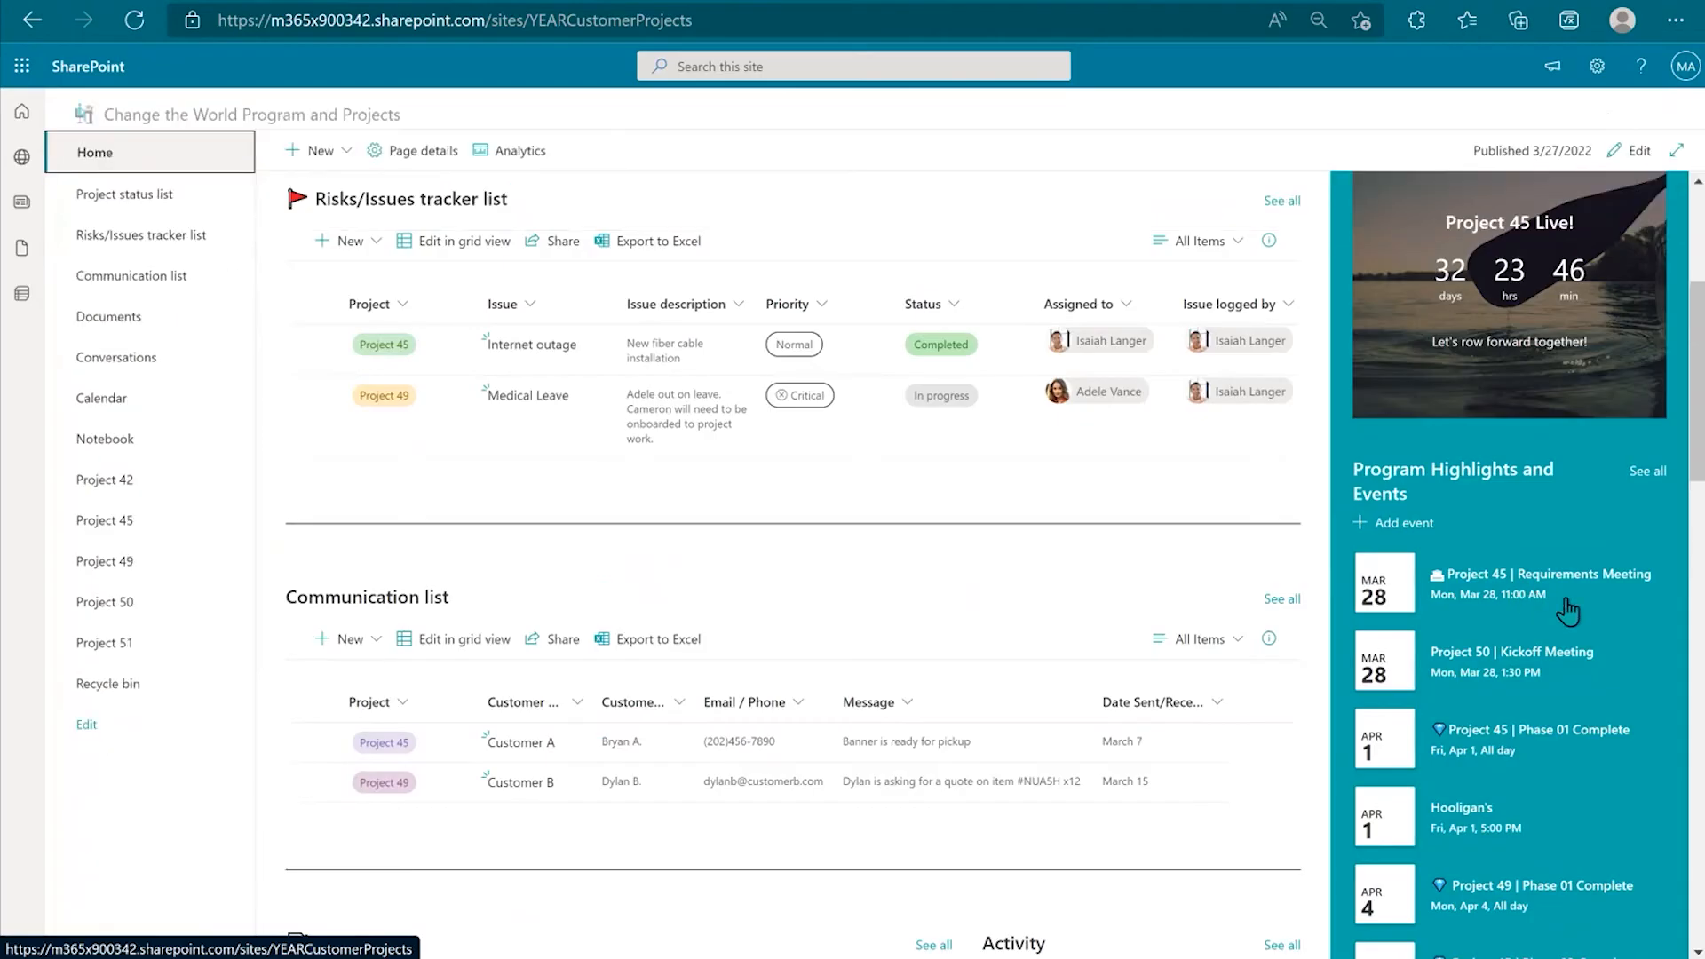
scroll(1536, 577, down, 1)
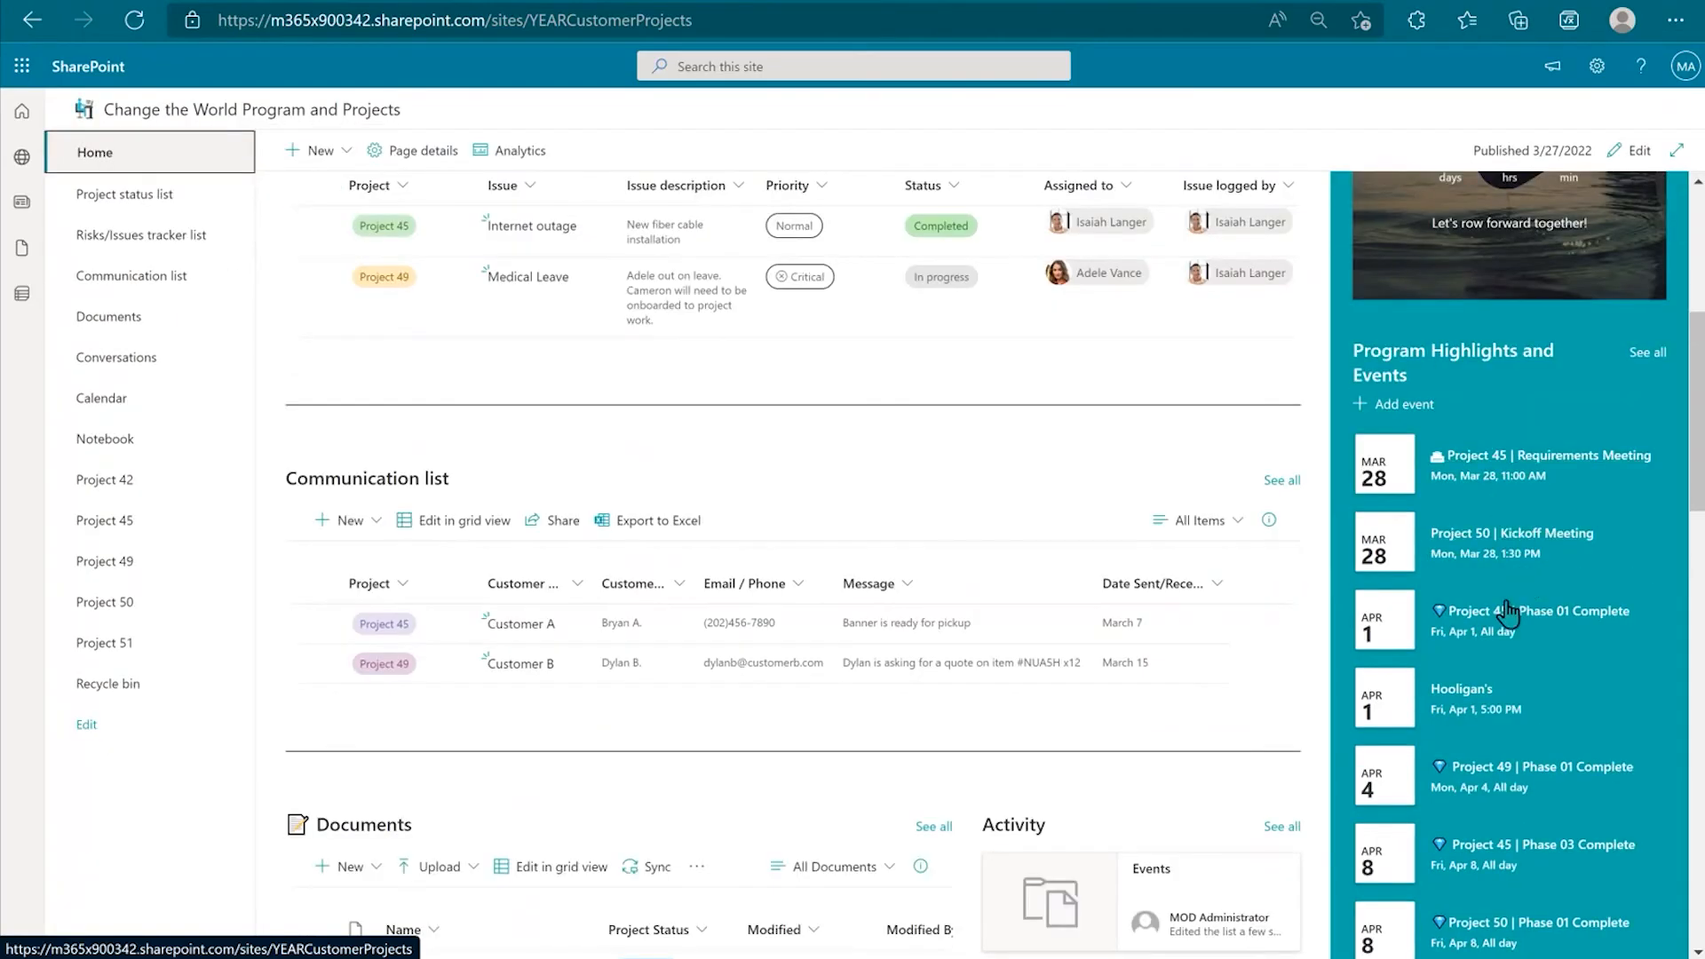
scroll(1507, 612, down, 2)
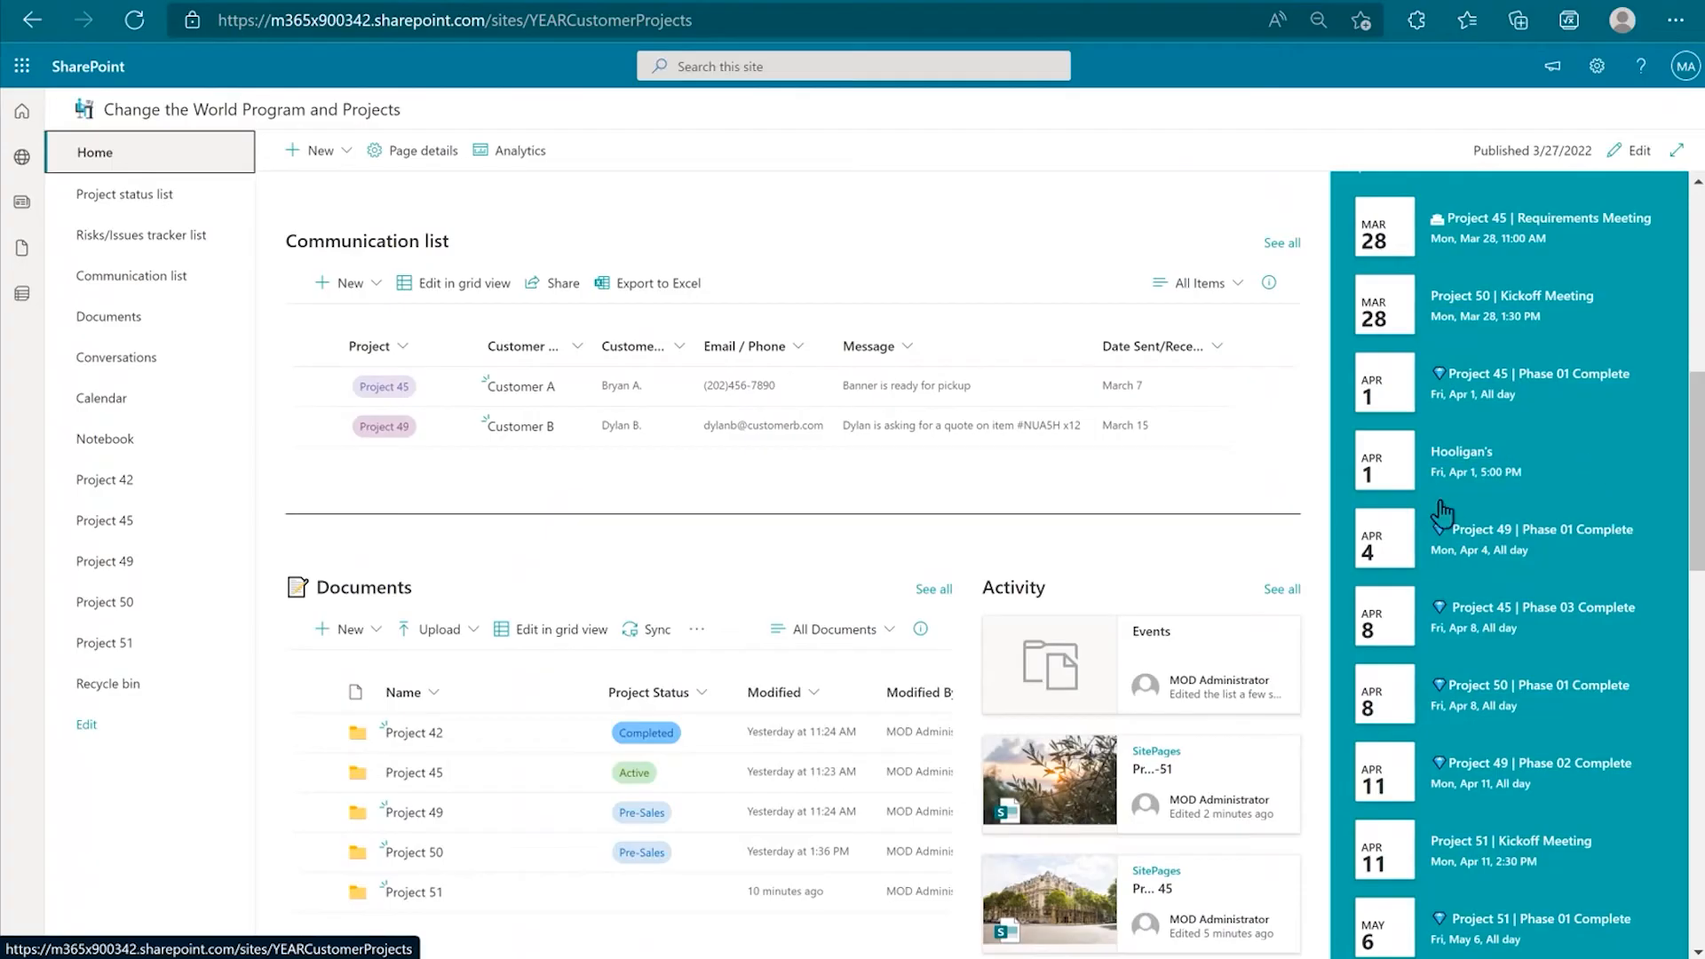
scroll(1535, 514, down, 2)
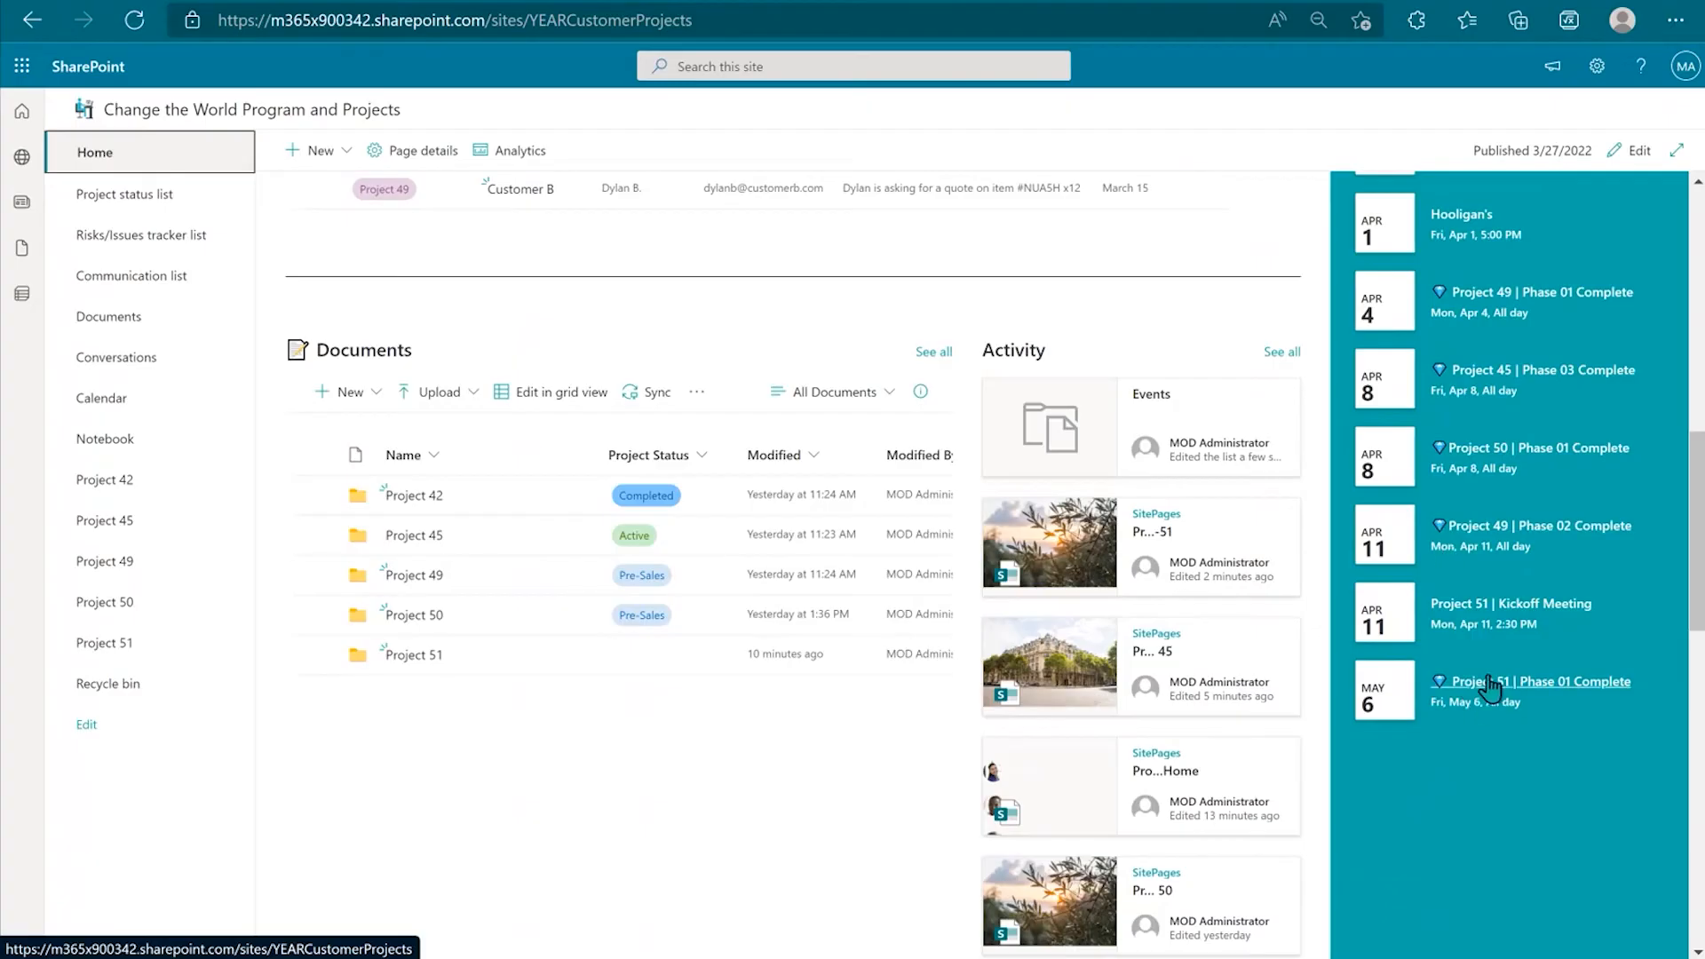
click(147, 645)
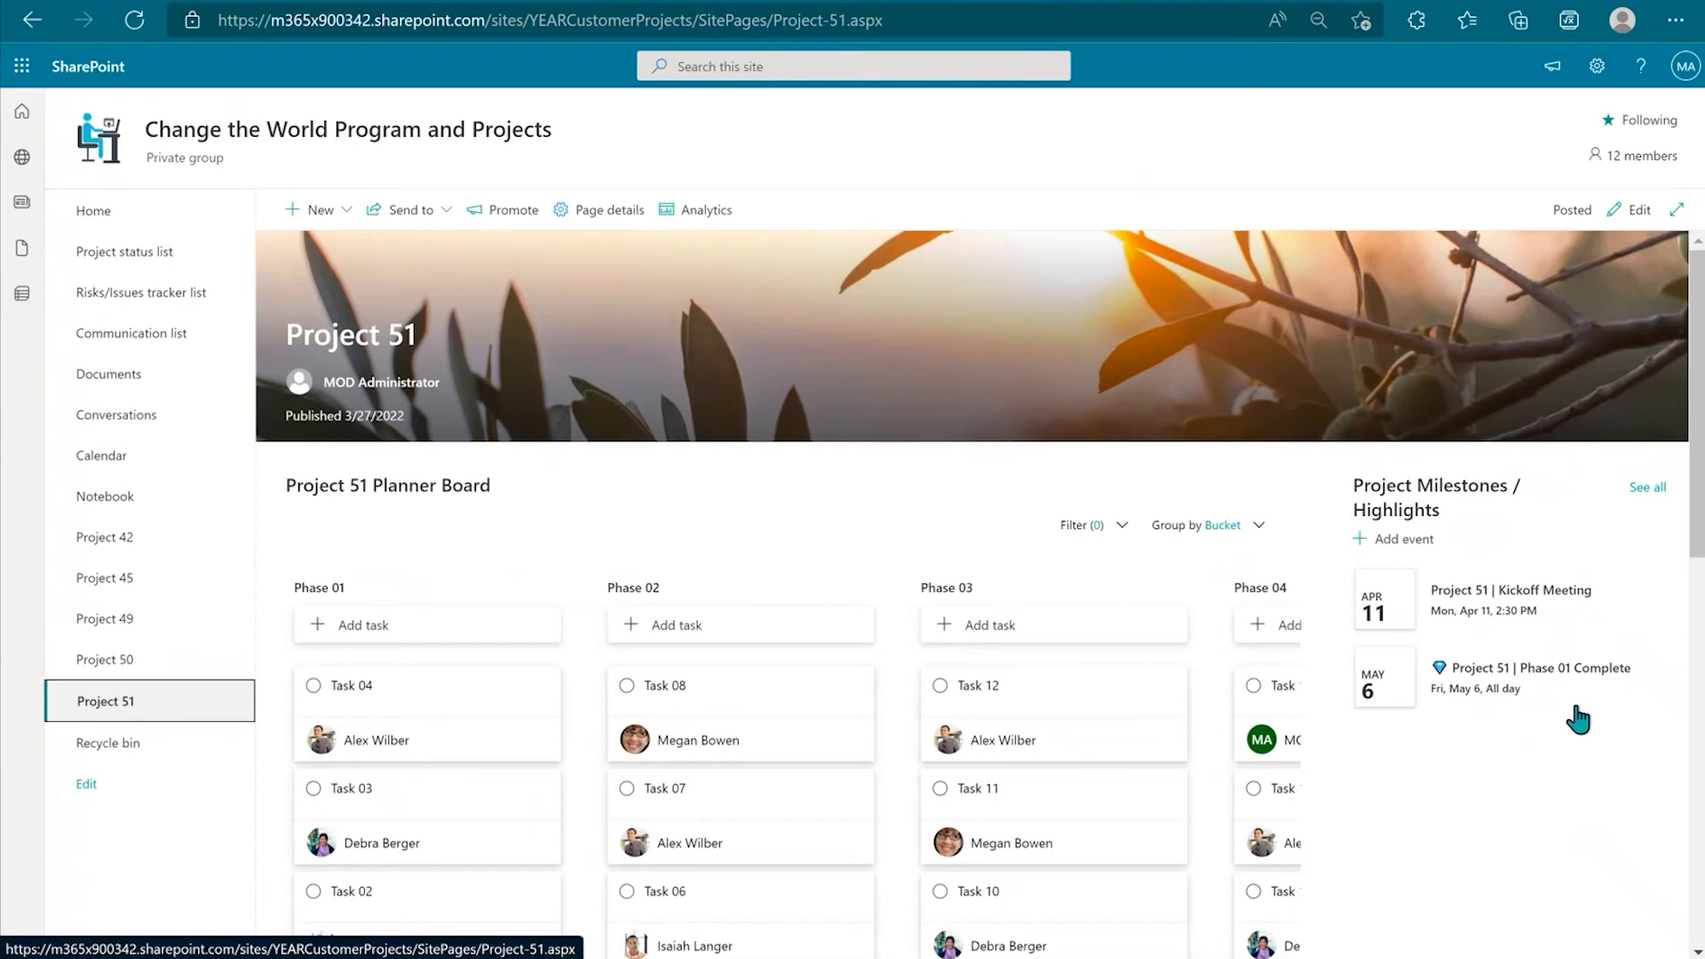
Step: Post a comment mentioning a colleague: 'Please remember to use current onboarding checklist. Thank you!'
scroll(1579, 718, down, 9)
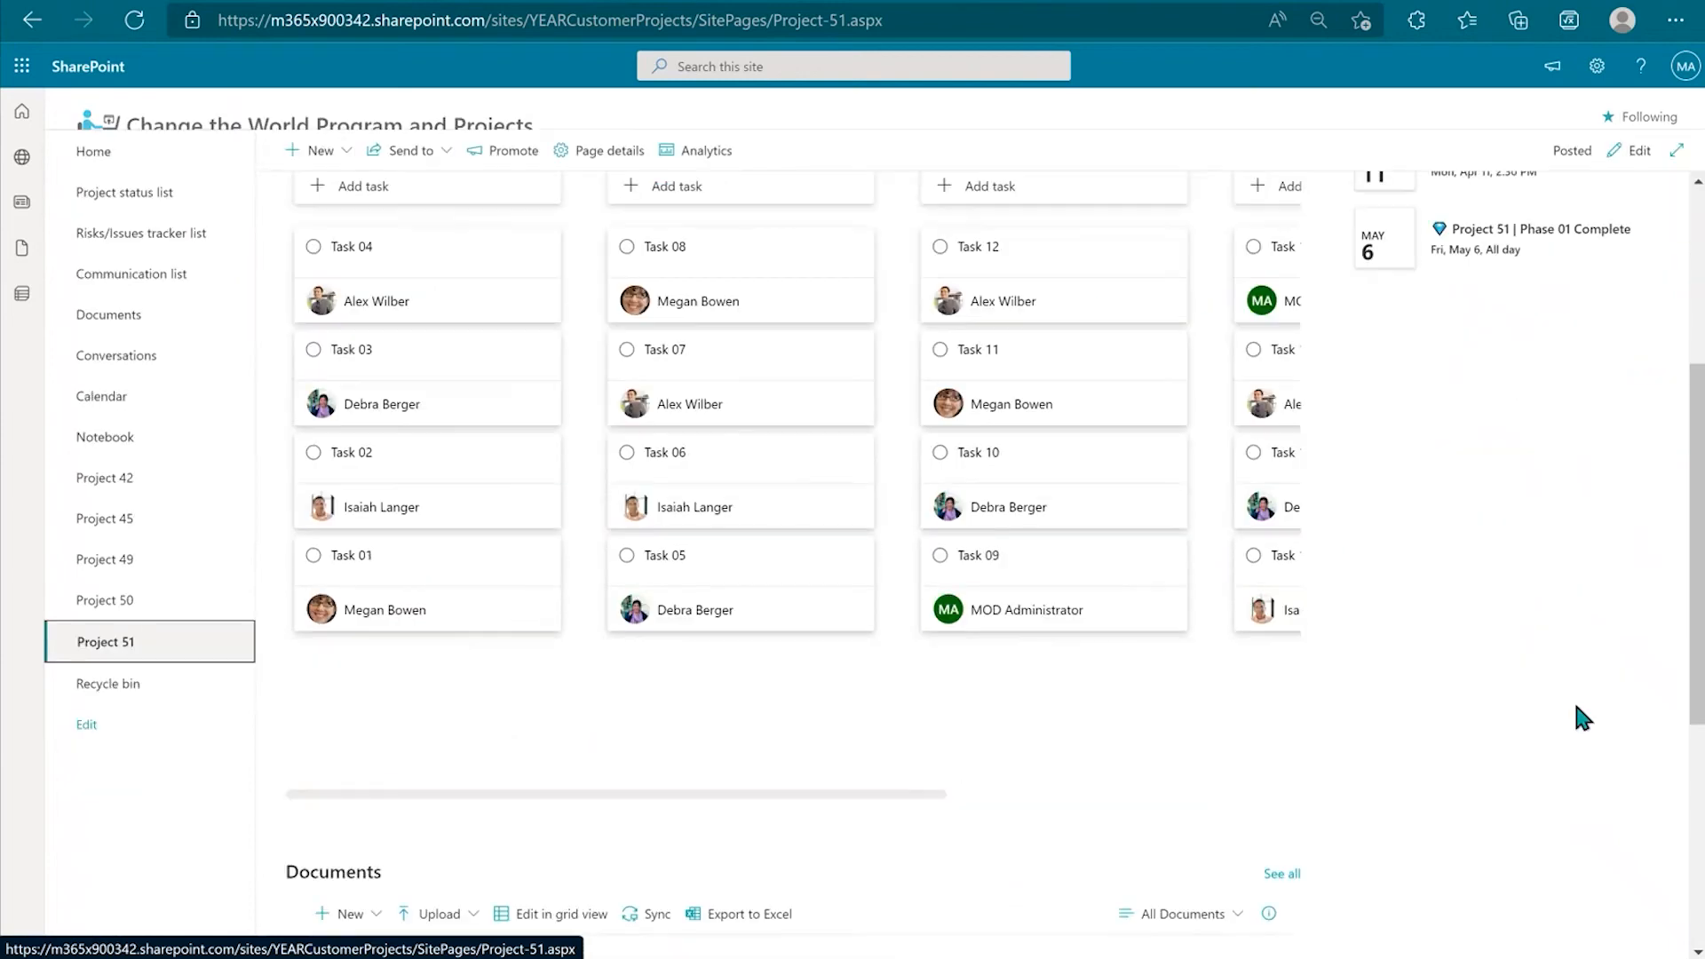
scroll(1579, 709, down, 2)
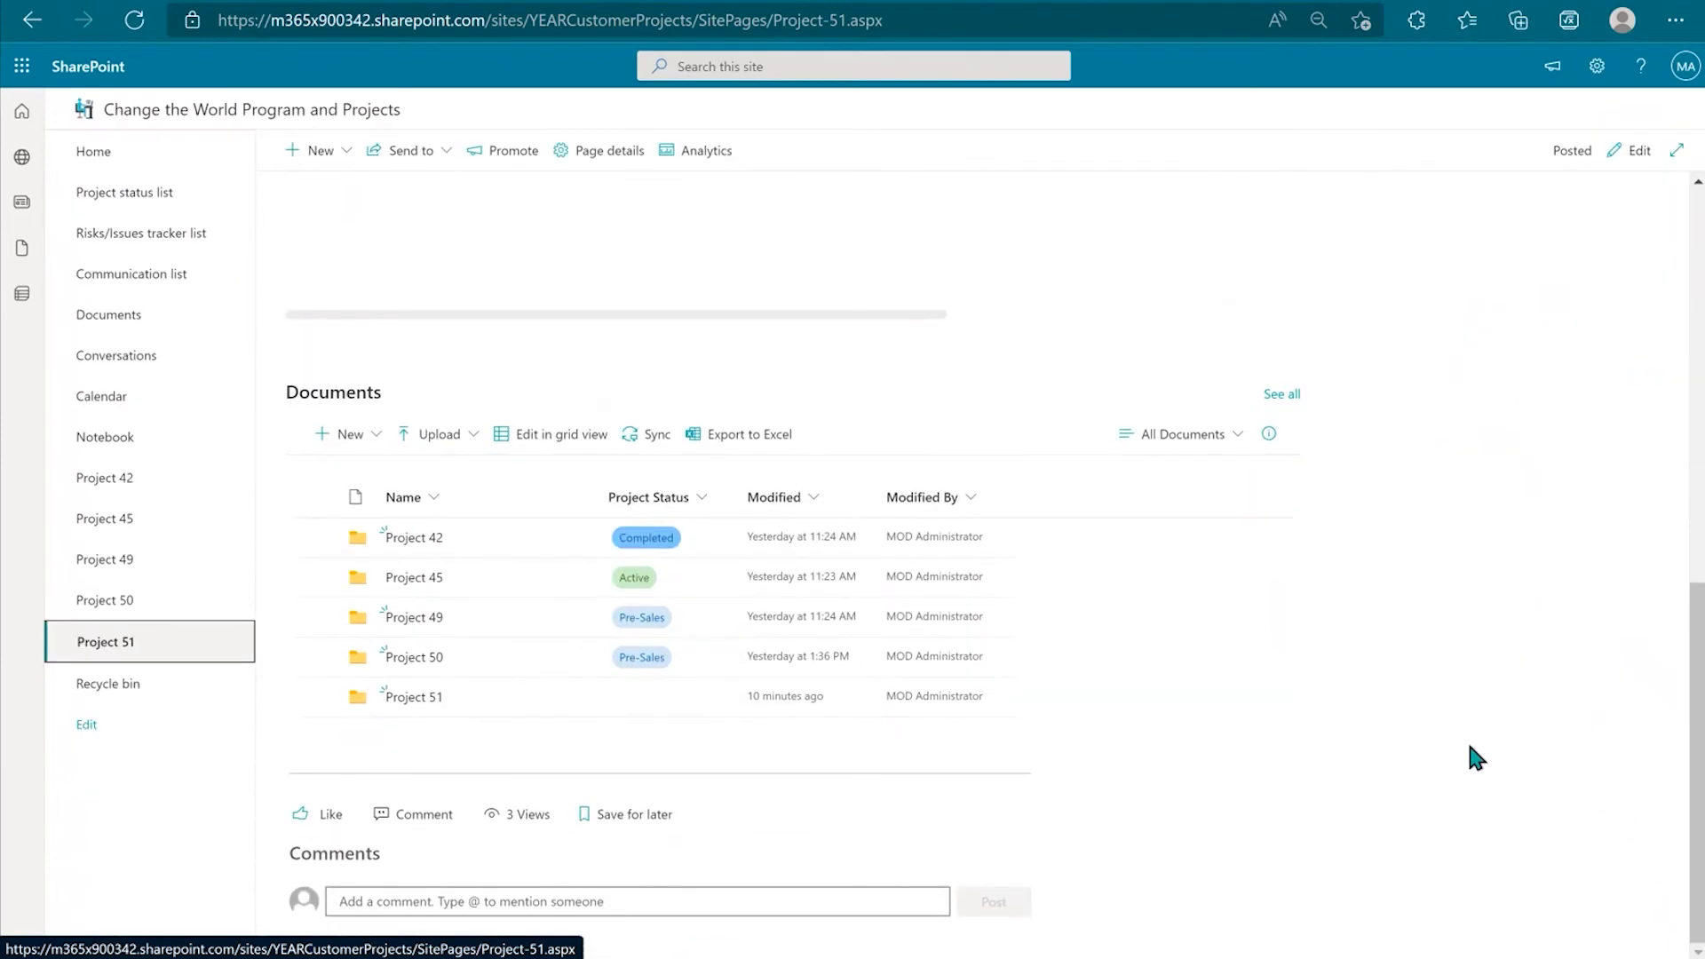
click(503, 902)
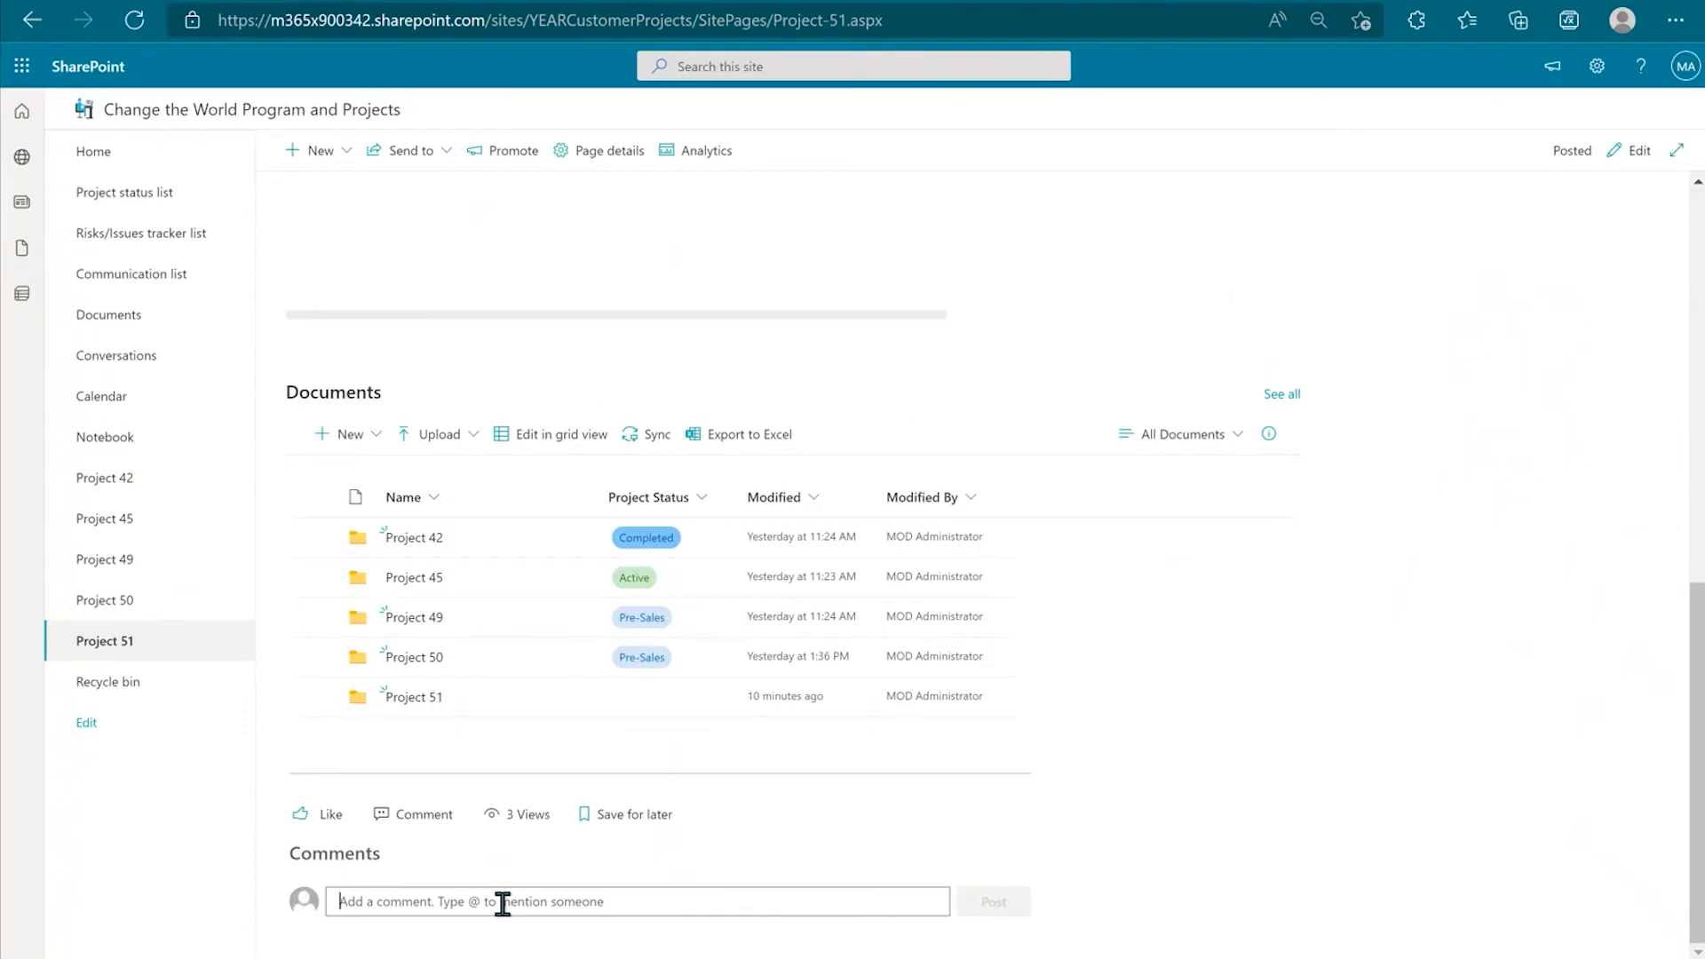
text(asdf)
key(BackSpace)
key(BackSpace)
key(BackSpace)
key(BackSpace)
text(@nesto)
click(453, 815)
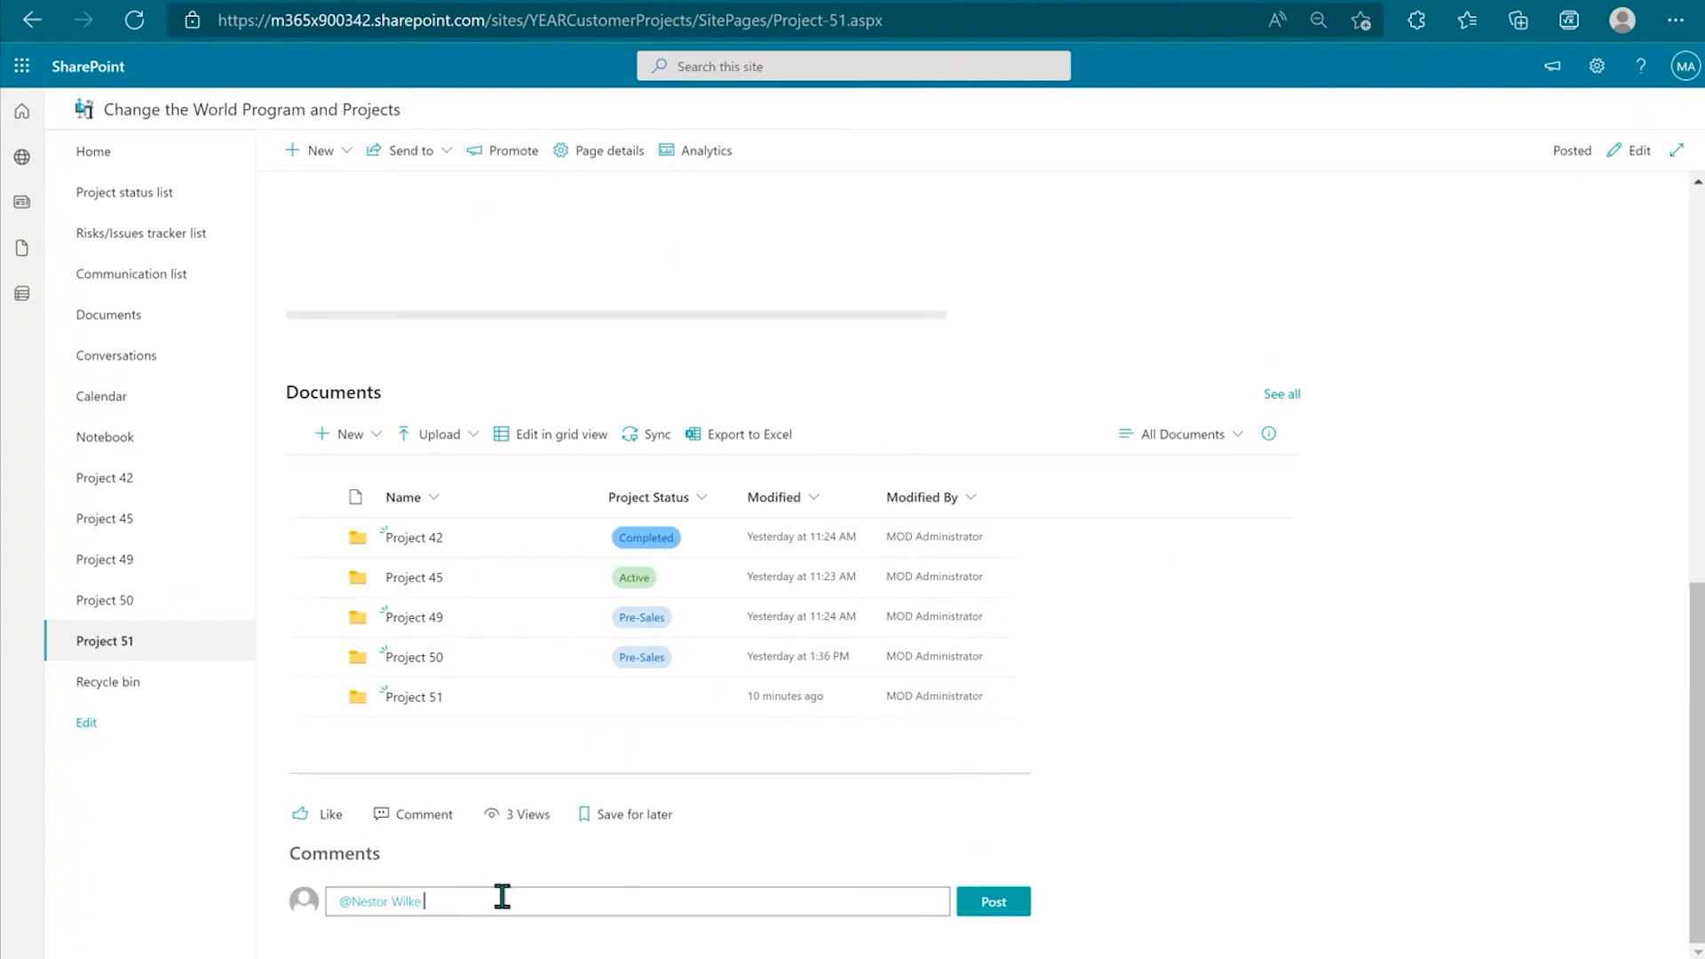
text(Please remember to use current onboar)
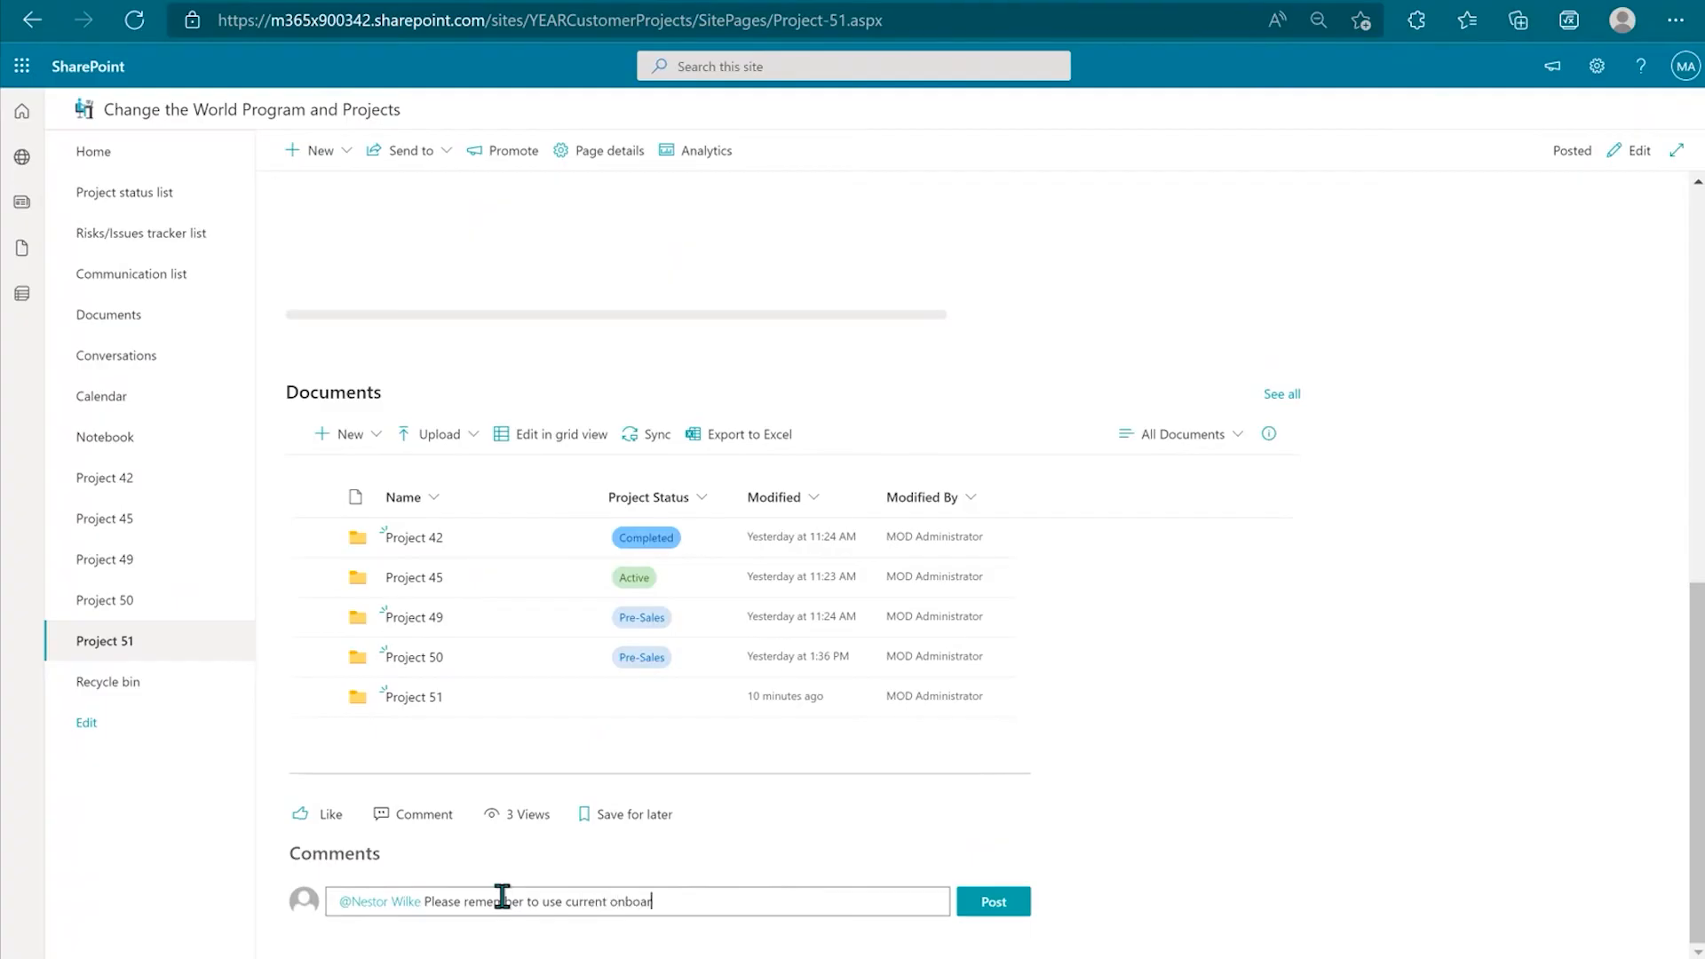
text(ding checklist.  Thank you!)
click(993, 901)
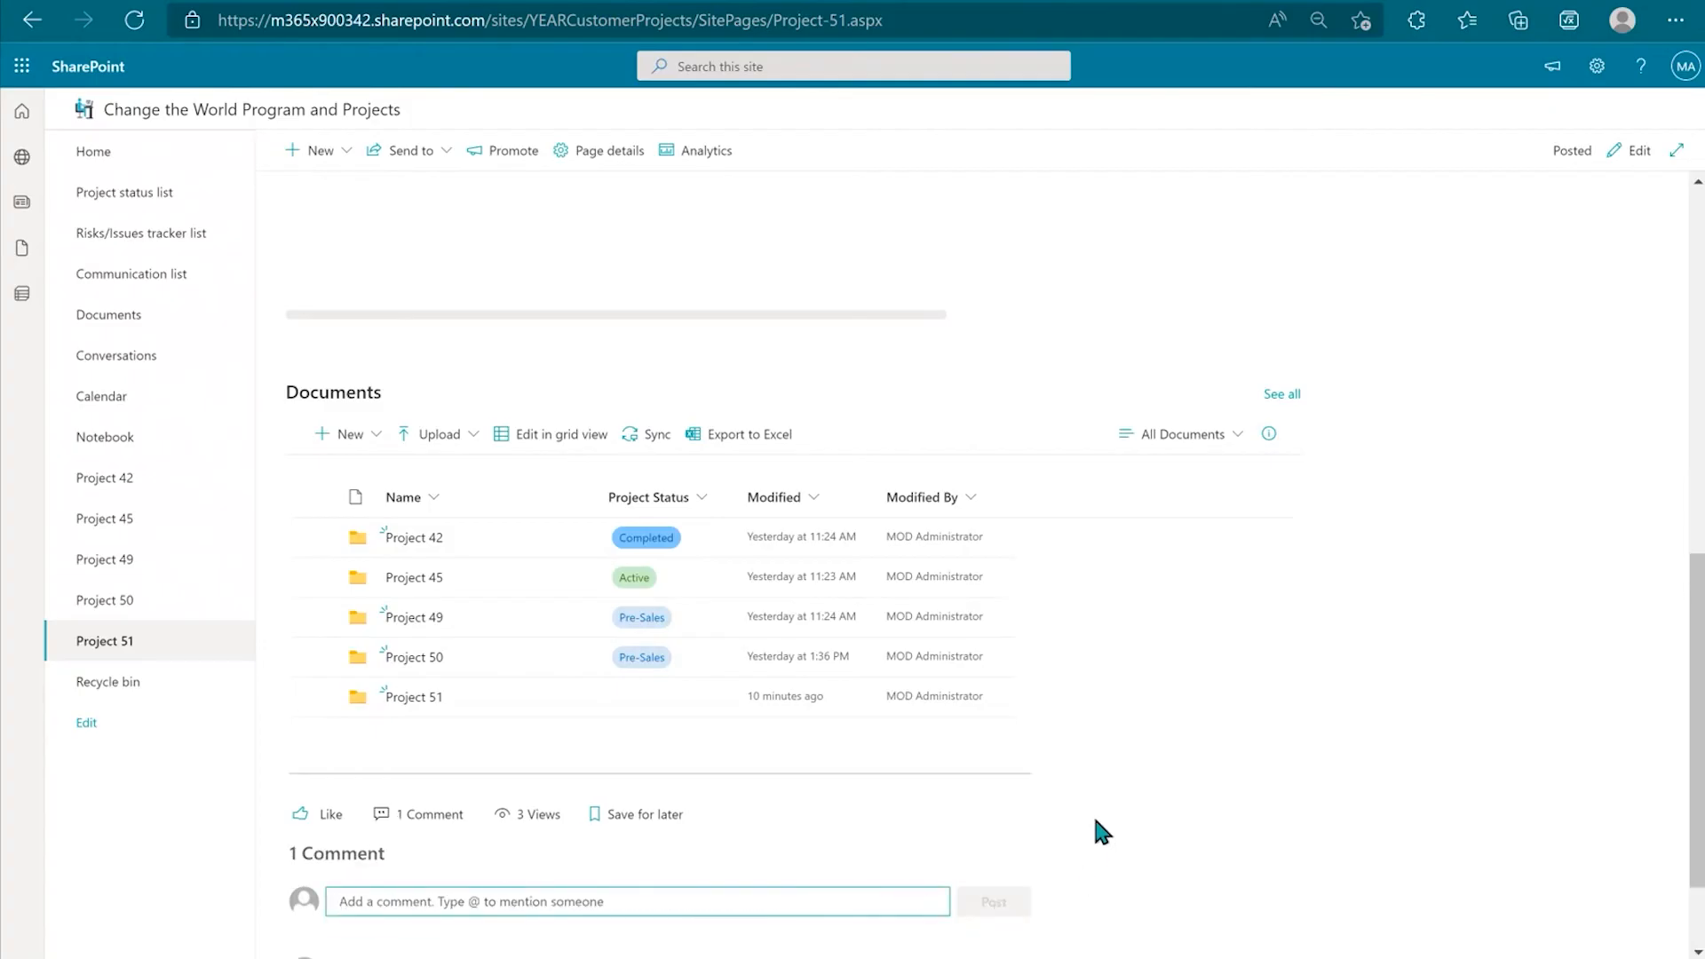
scroll(1095, 832, down, 1)
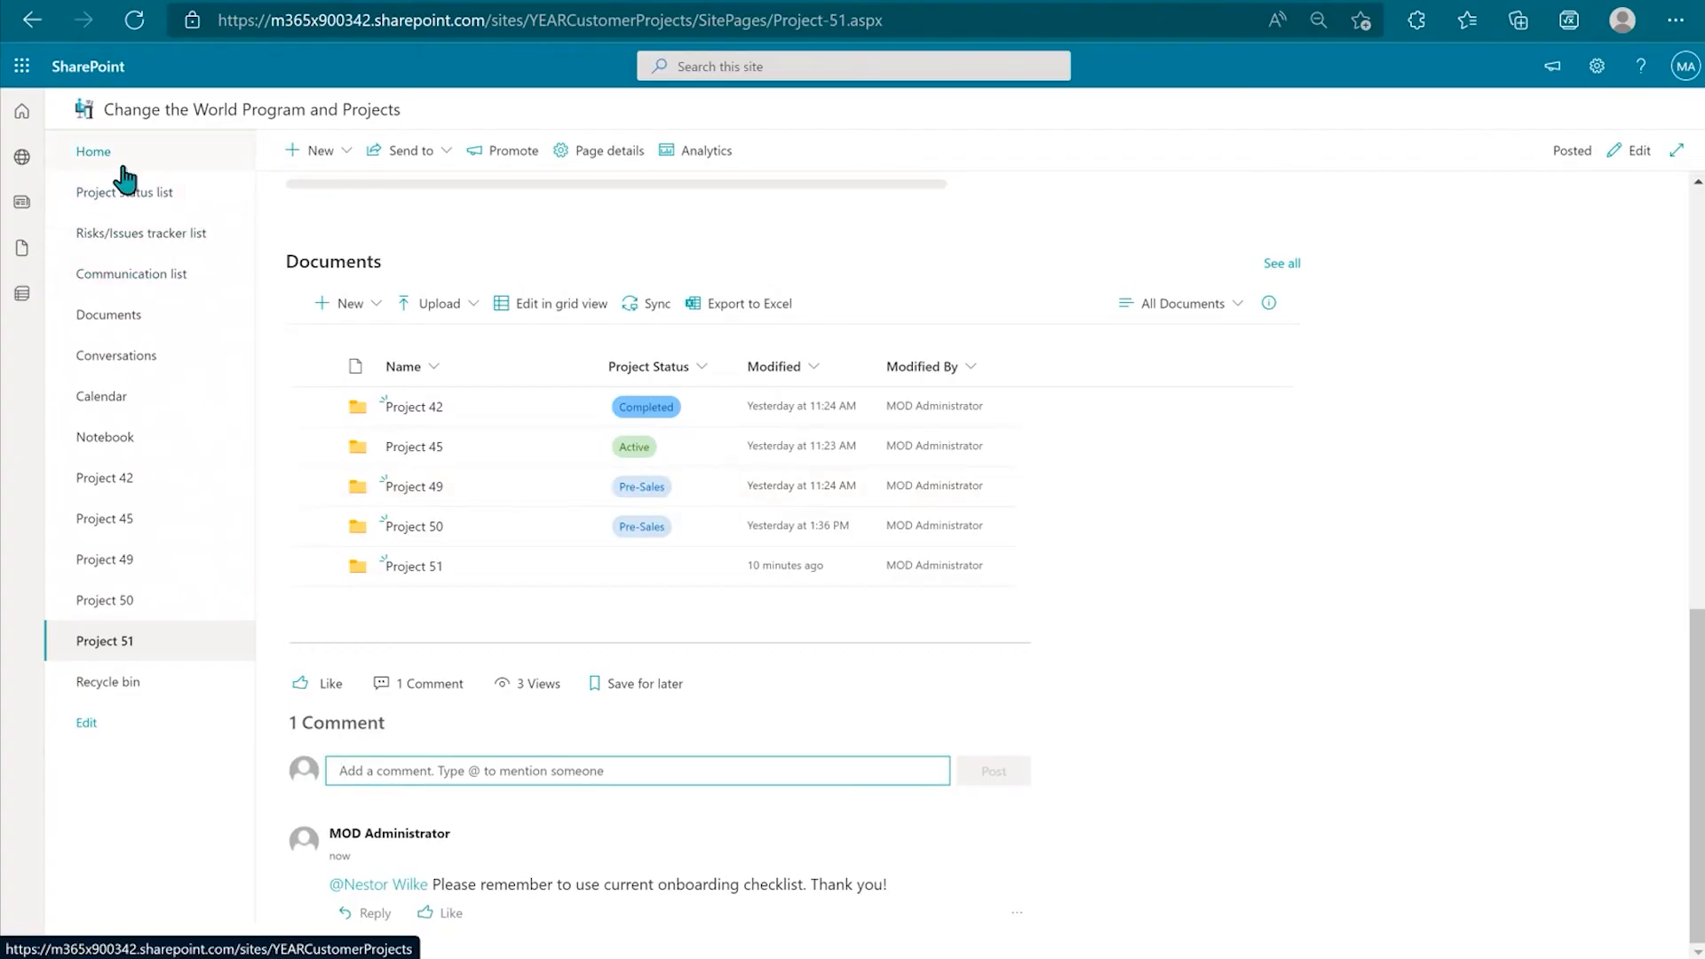
click(93, 152)
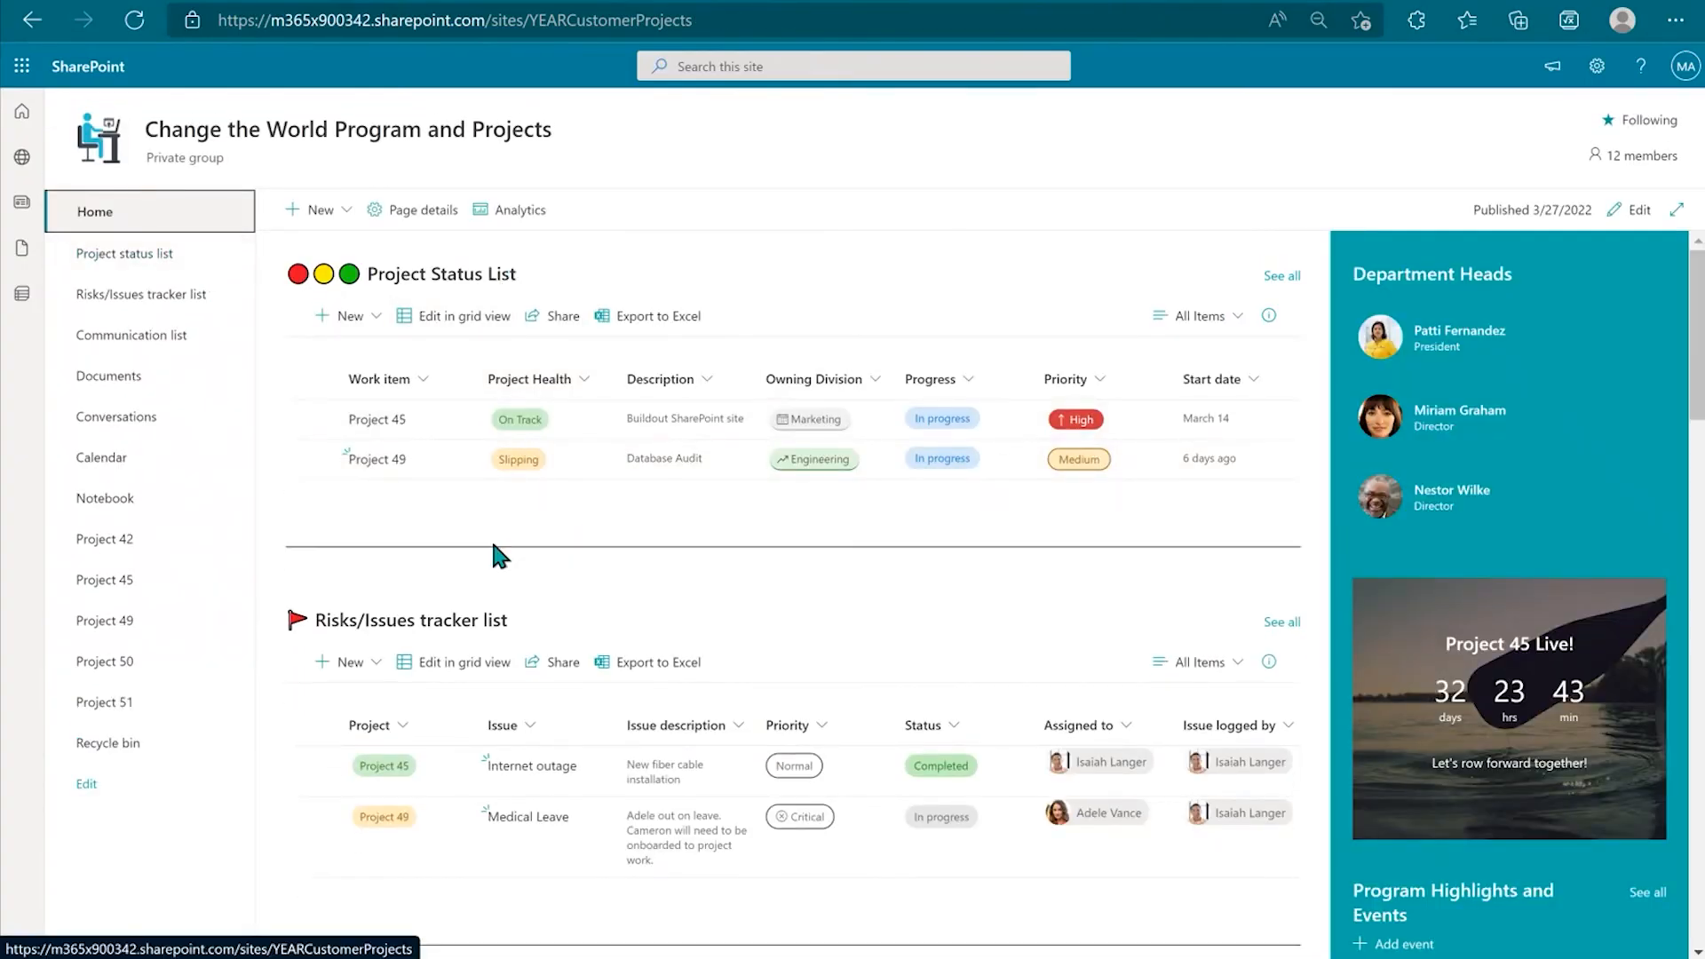
Step: Start a new Communication list entry for Customer C assigned to Project 51
scroll(673, 652, down, 6)
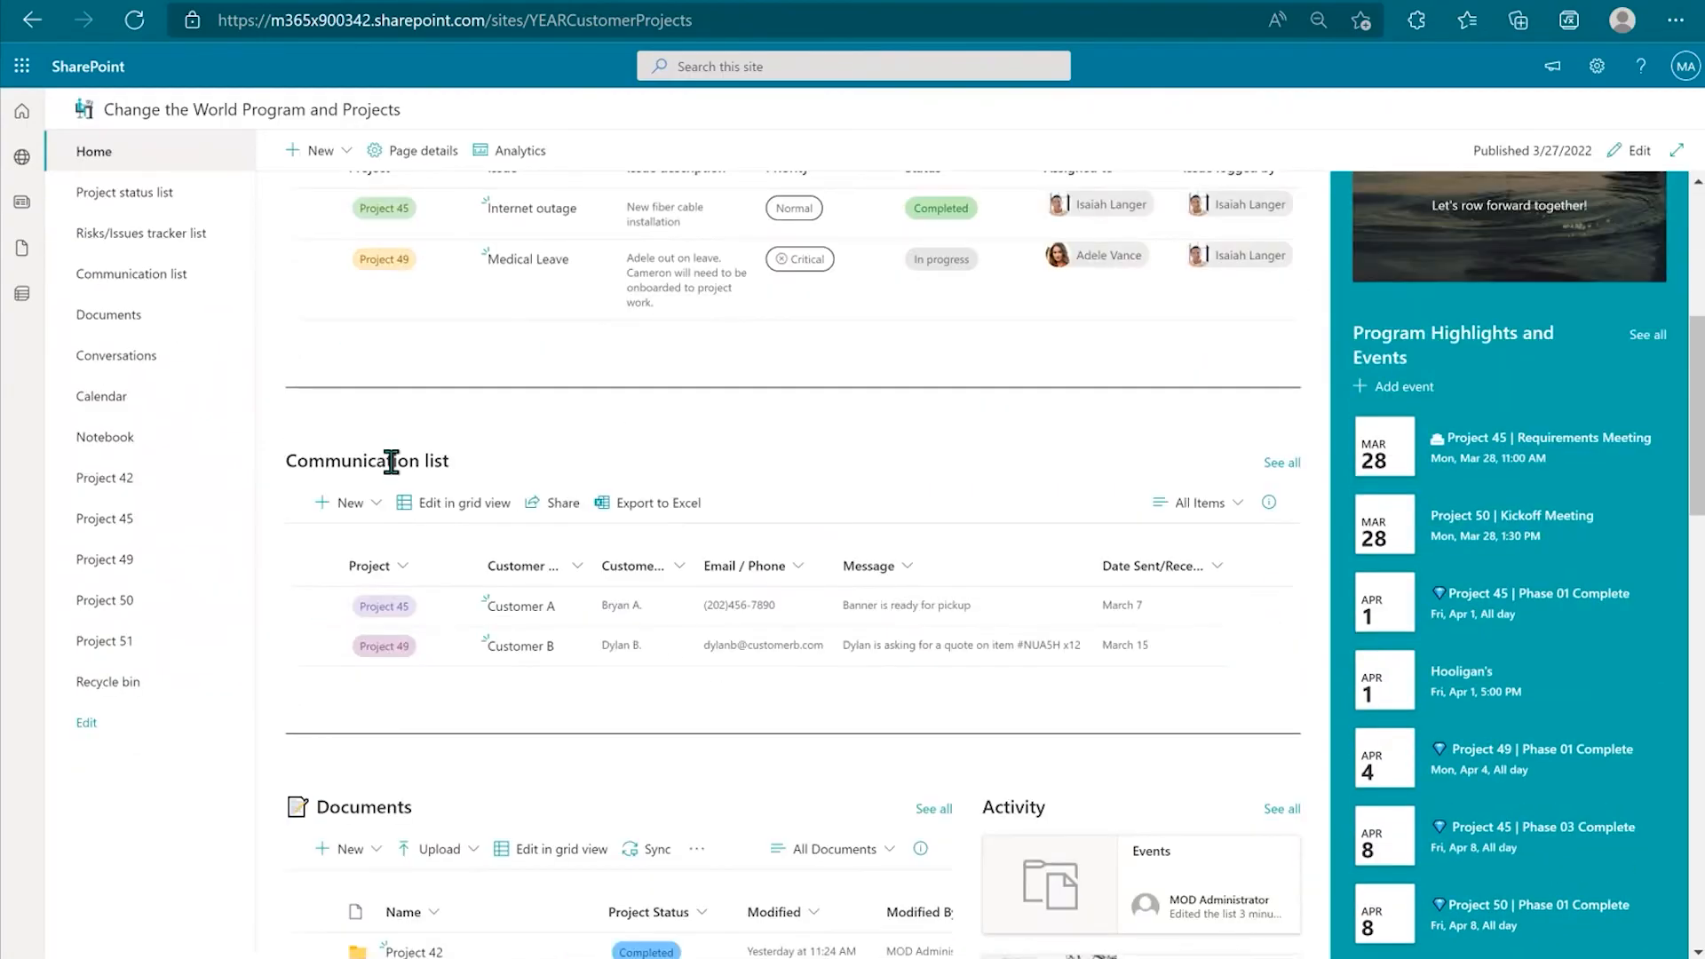
click(1281, 462)
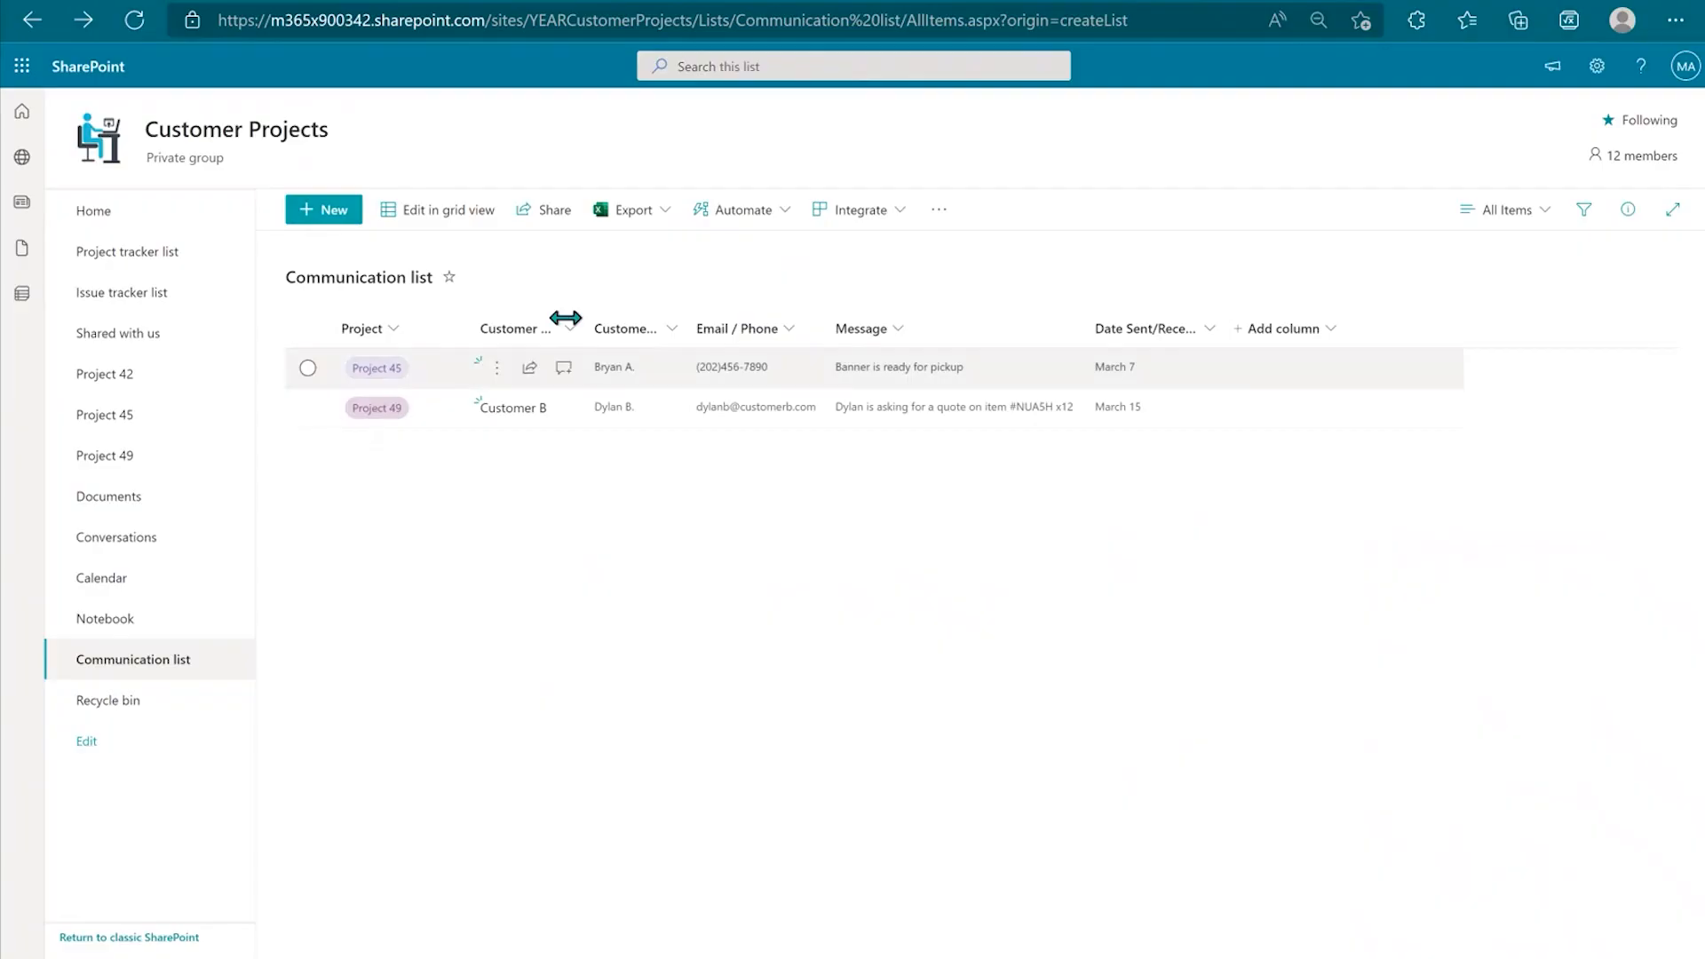
click(343, 222)
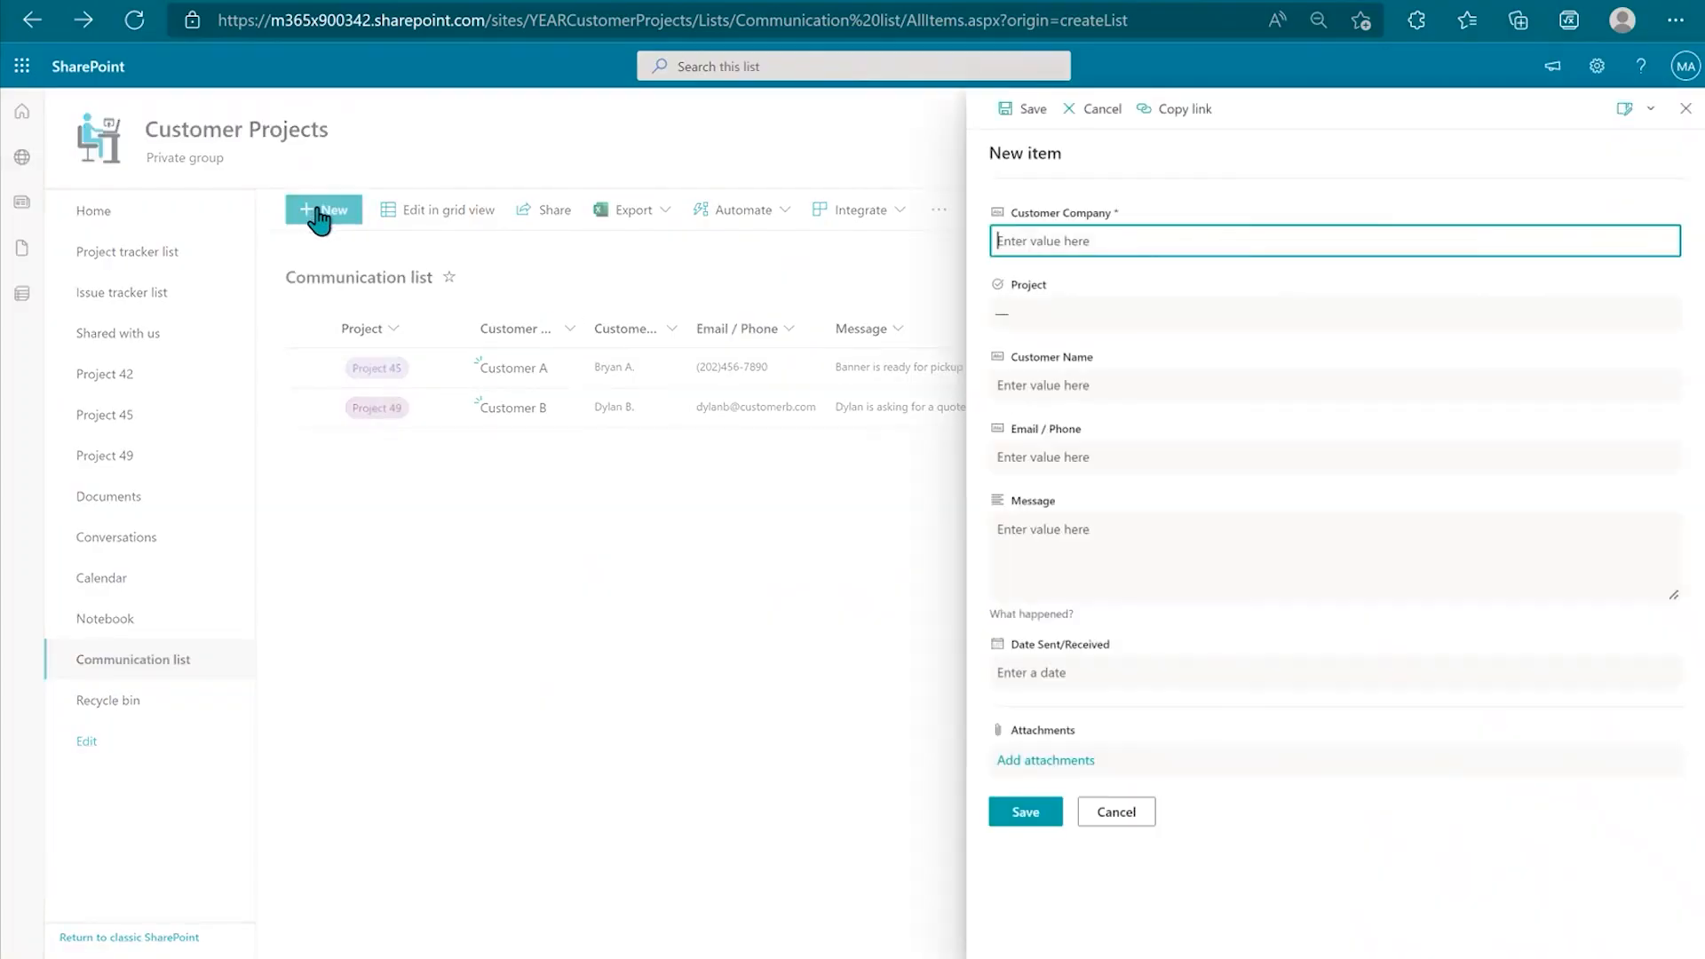
click(1147, 233)
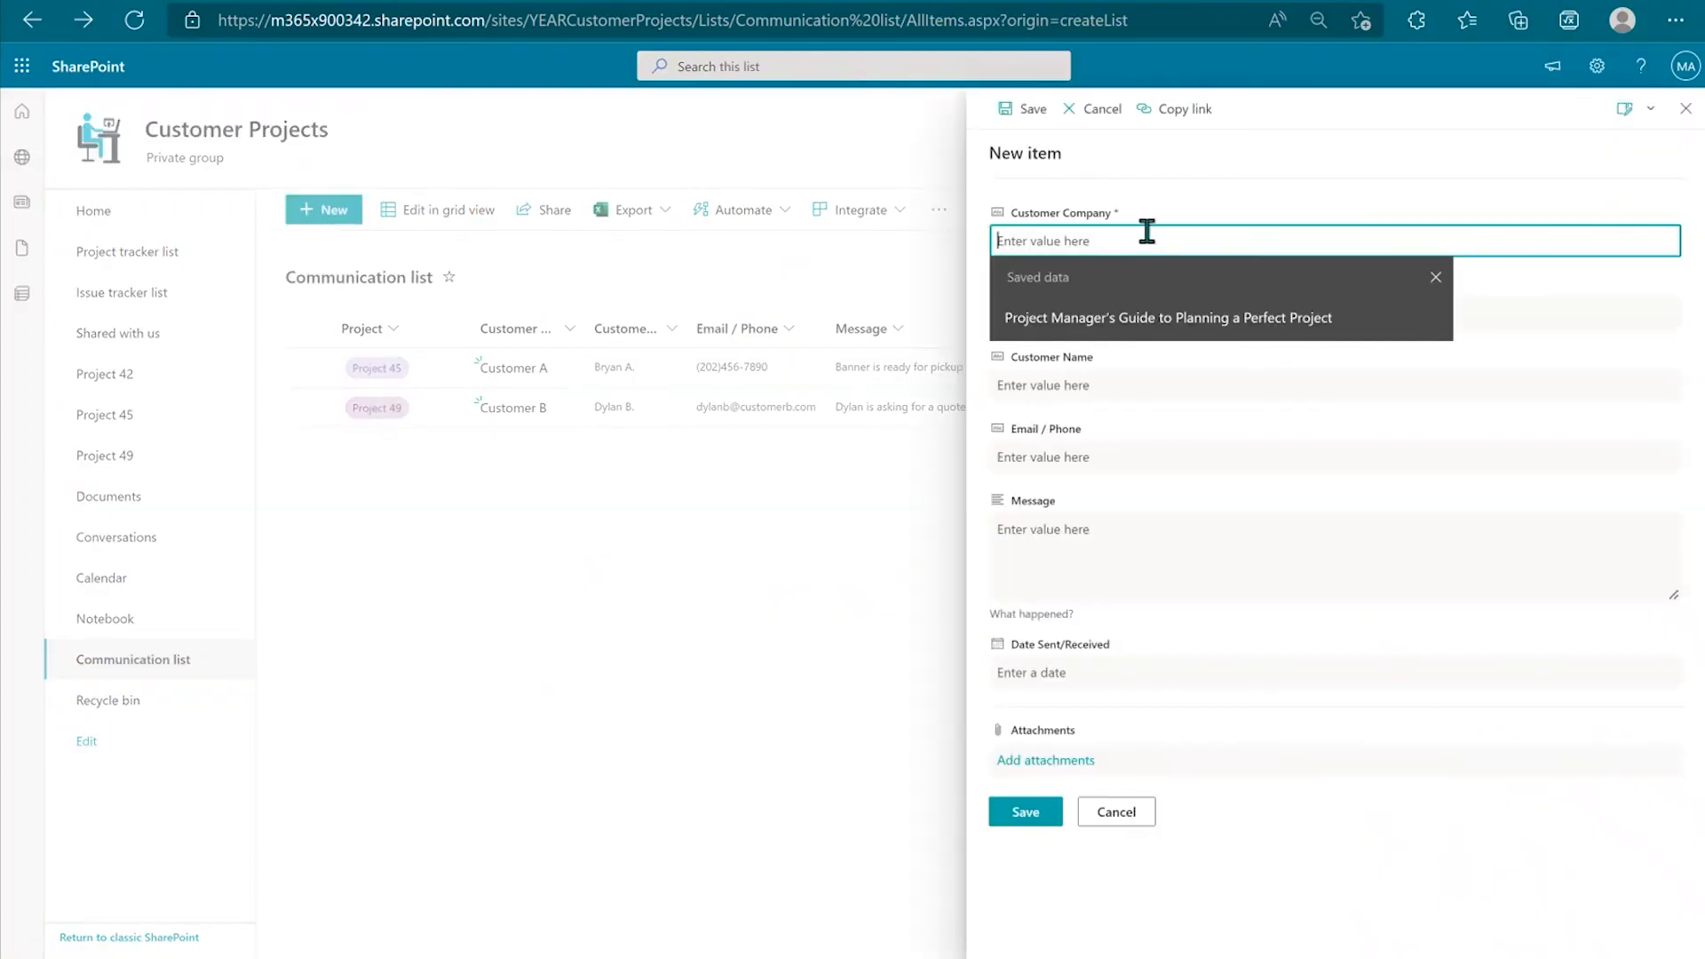
text(Customer C)
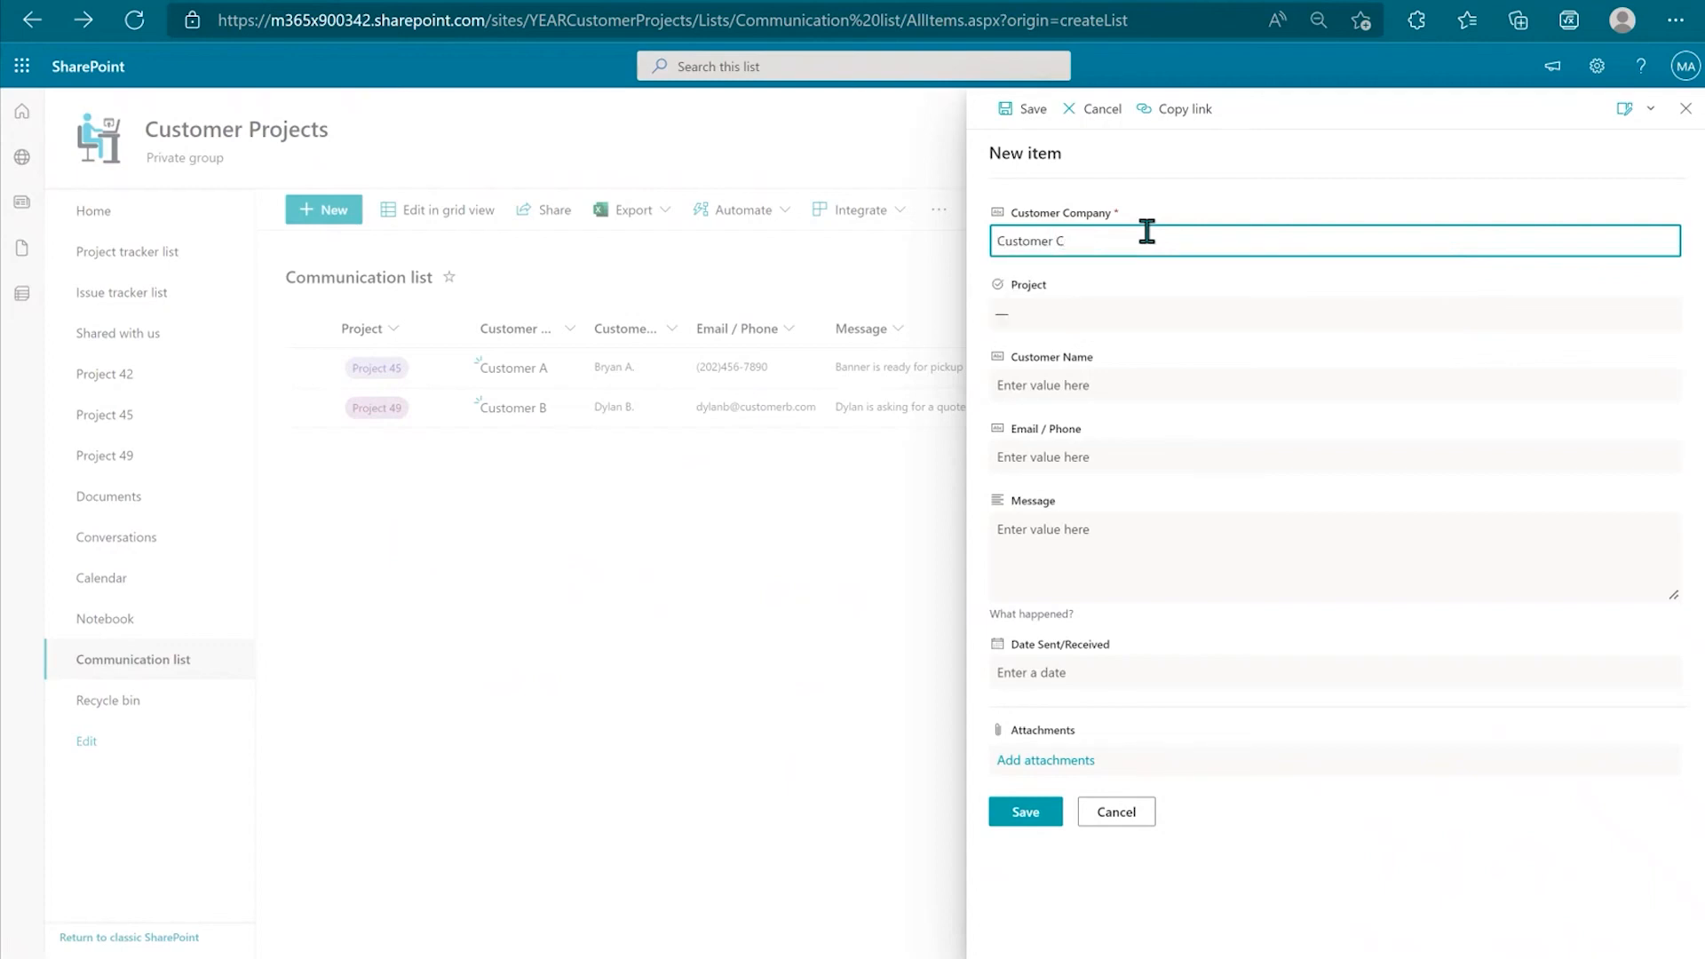
click(1073, 315)
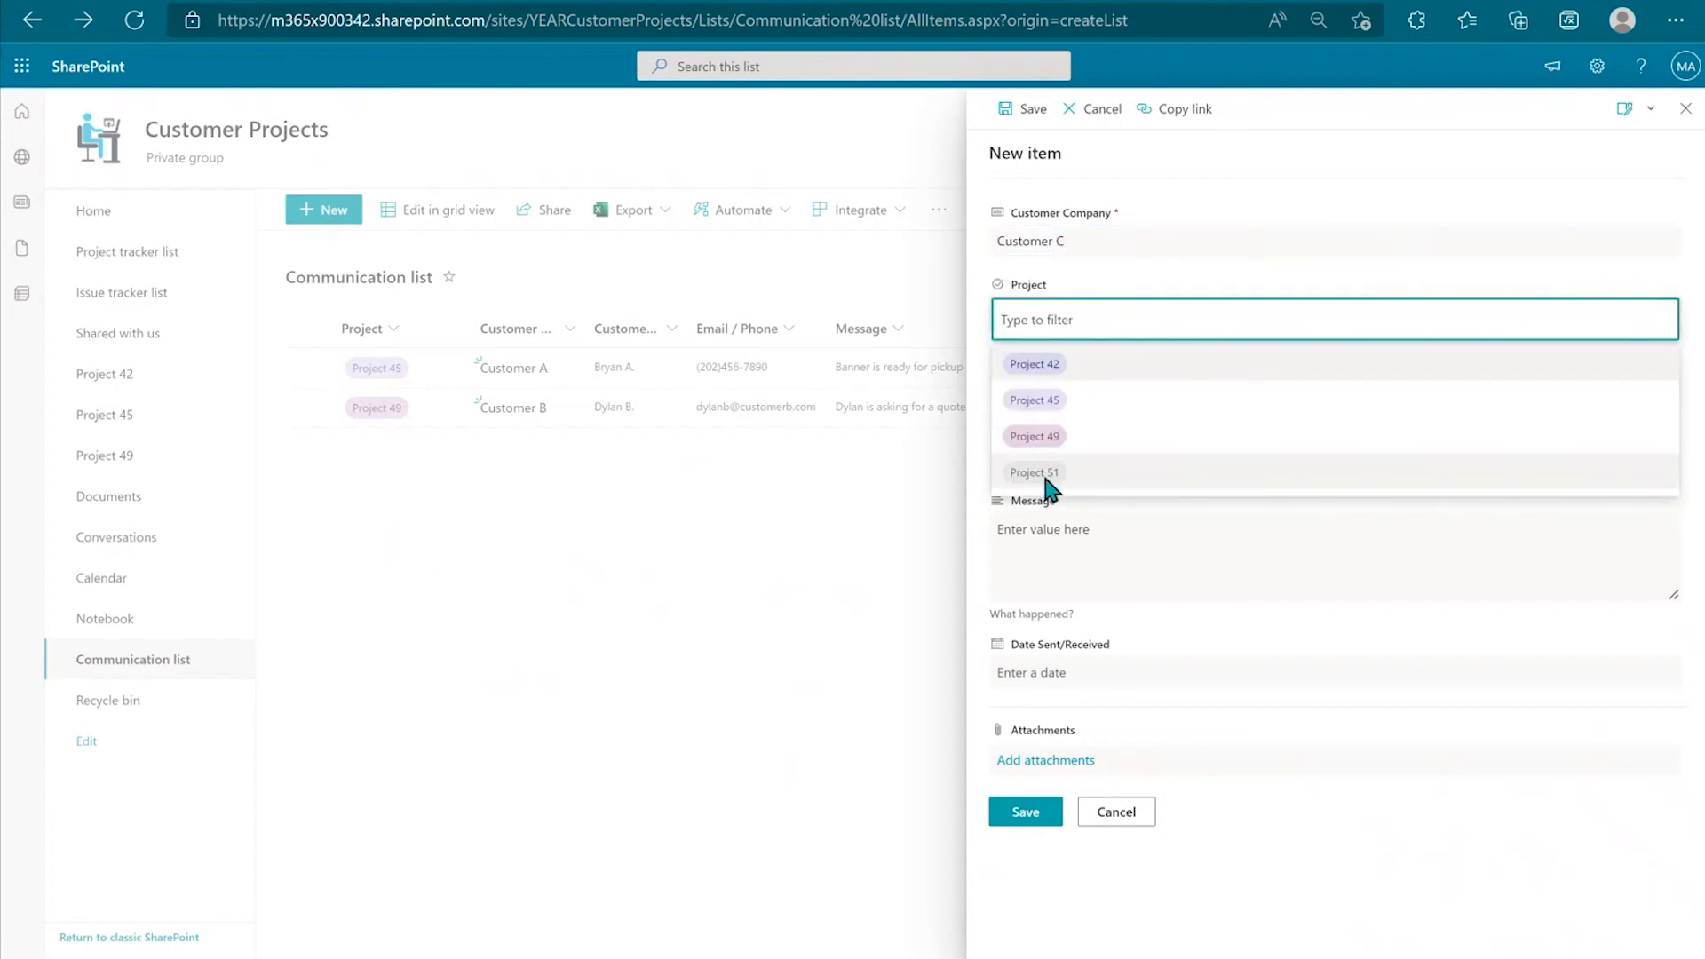
click(1034, 472)
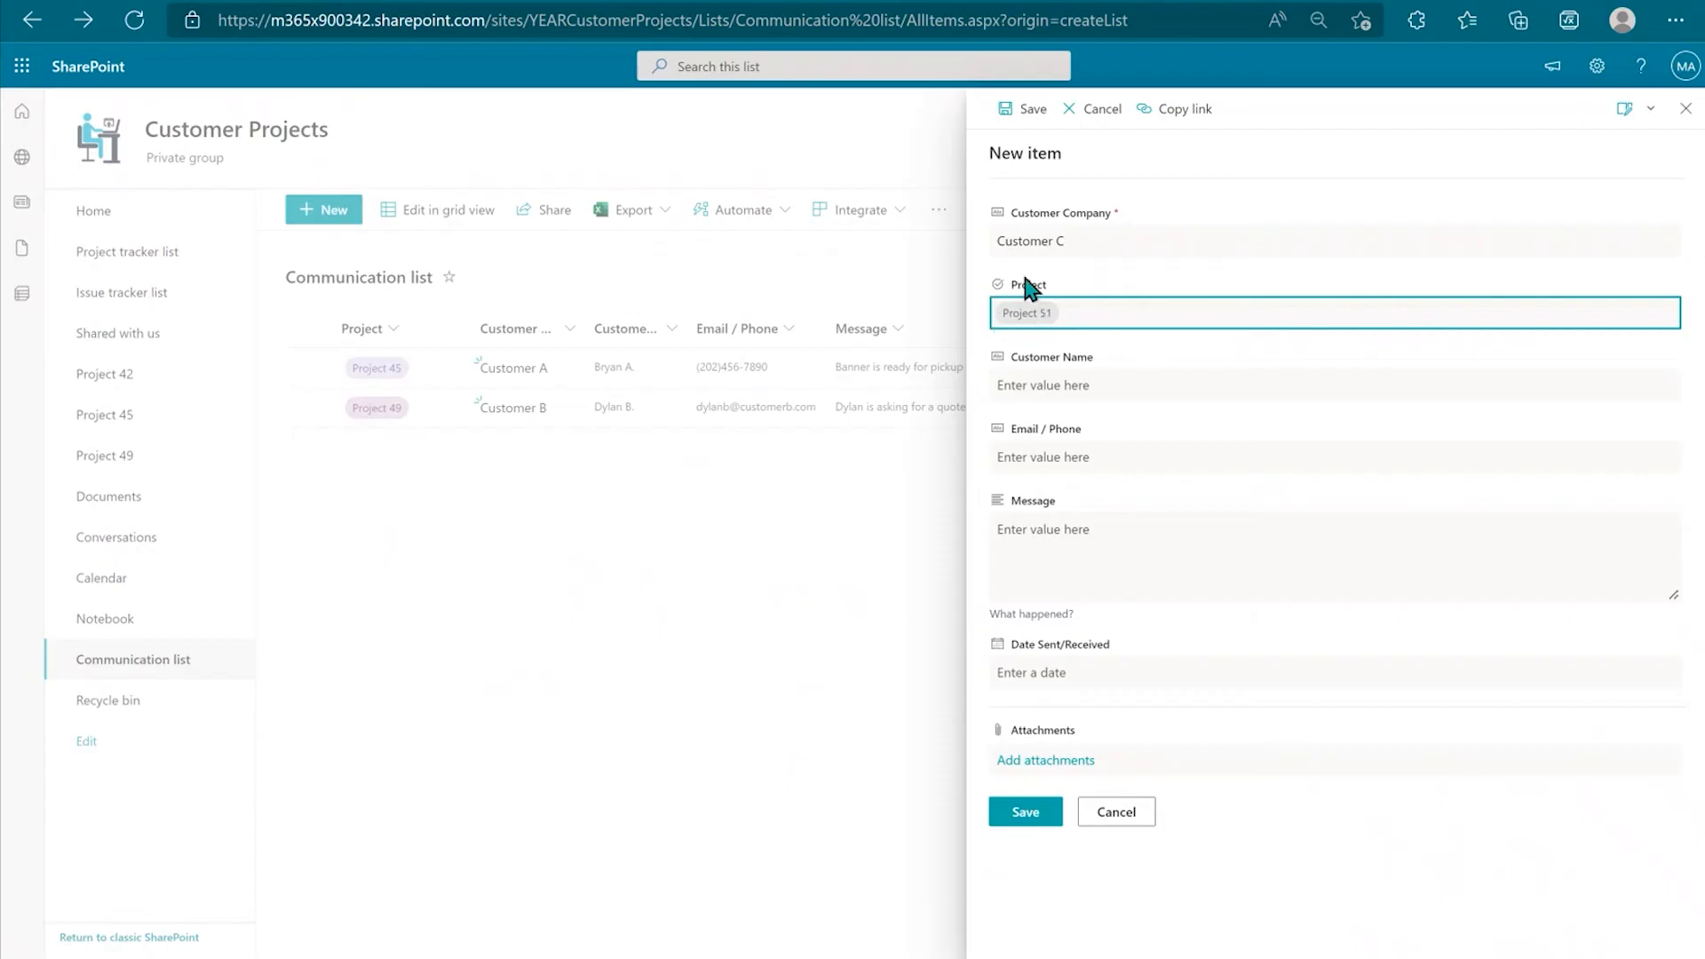
Step: Fill in the customer's name, e-mail, the new sale terms message and date 3/28/2022, then save
key(Tab)
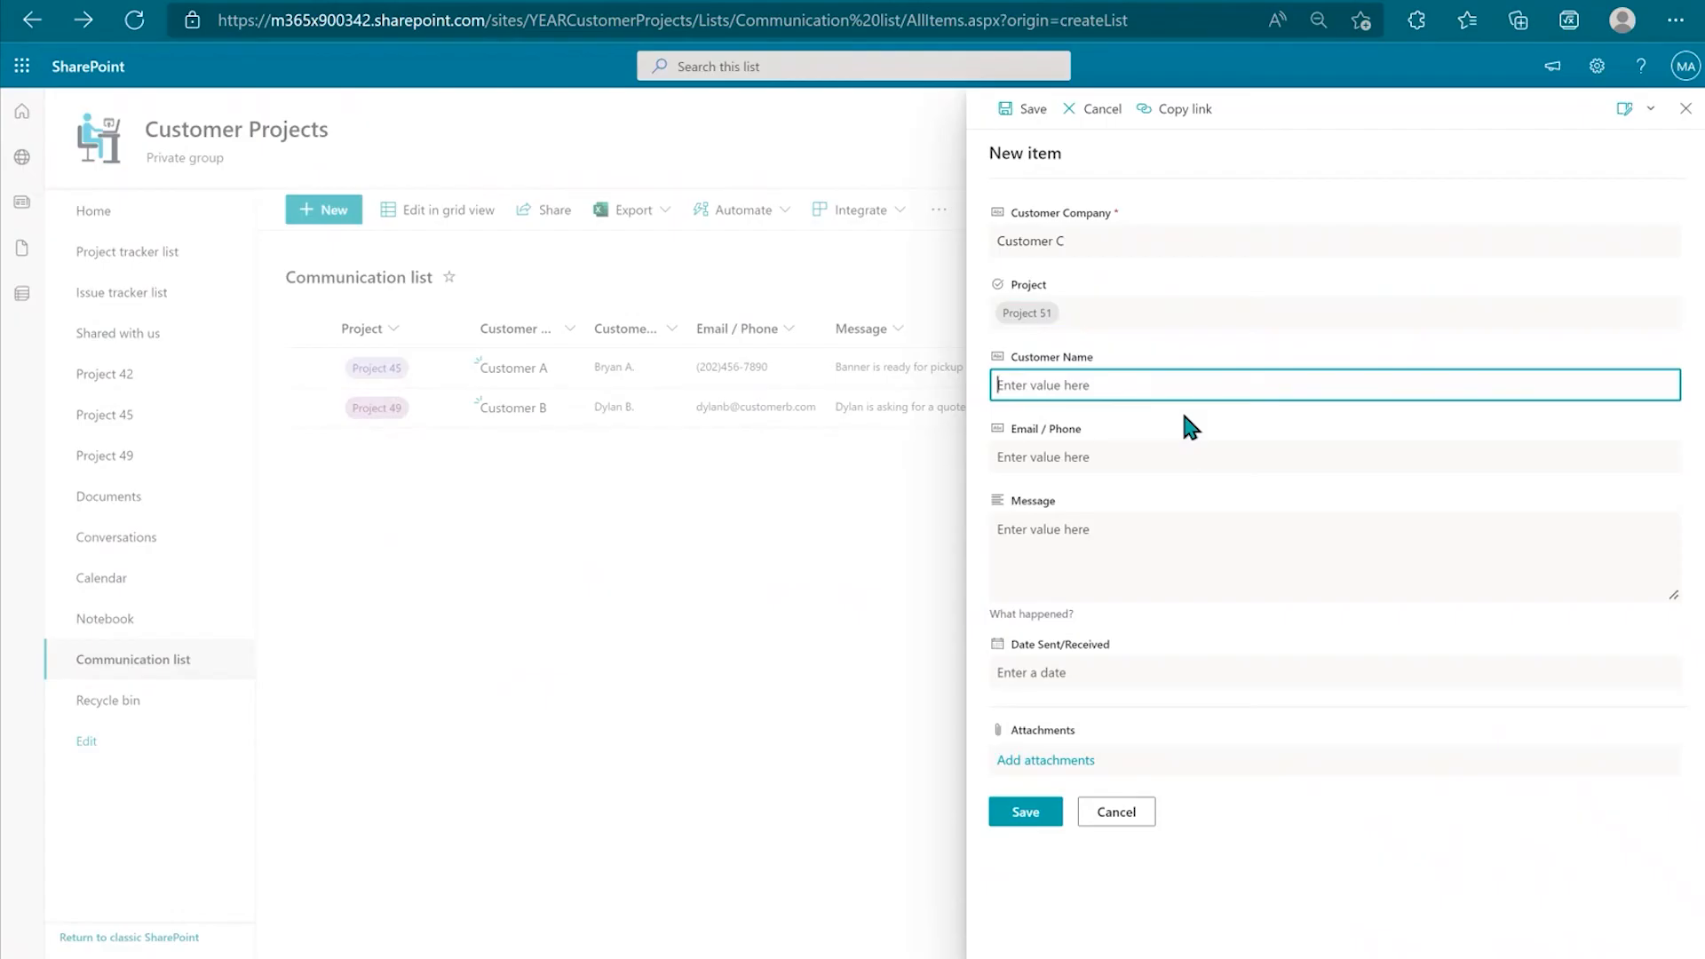
text(Derek C.)
click(1064, 469)
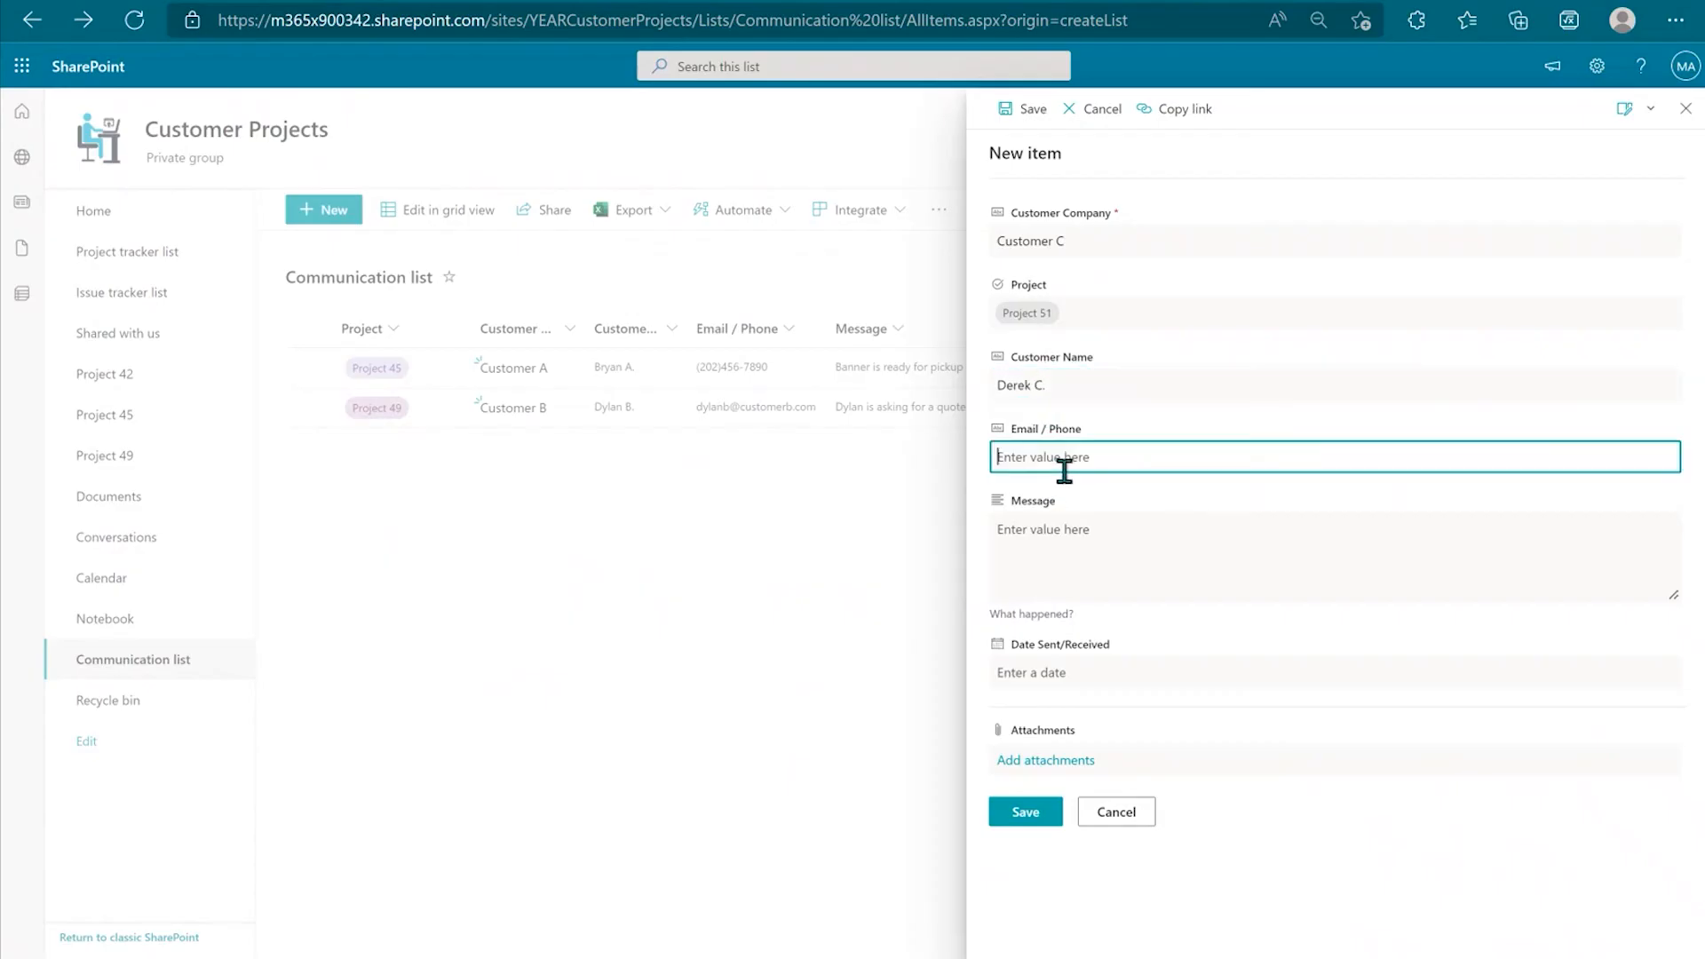
click(1114, 533)
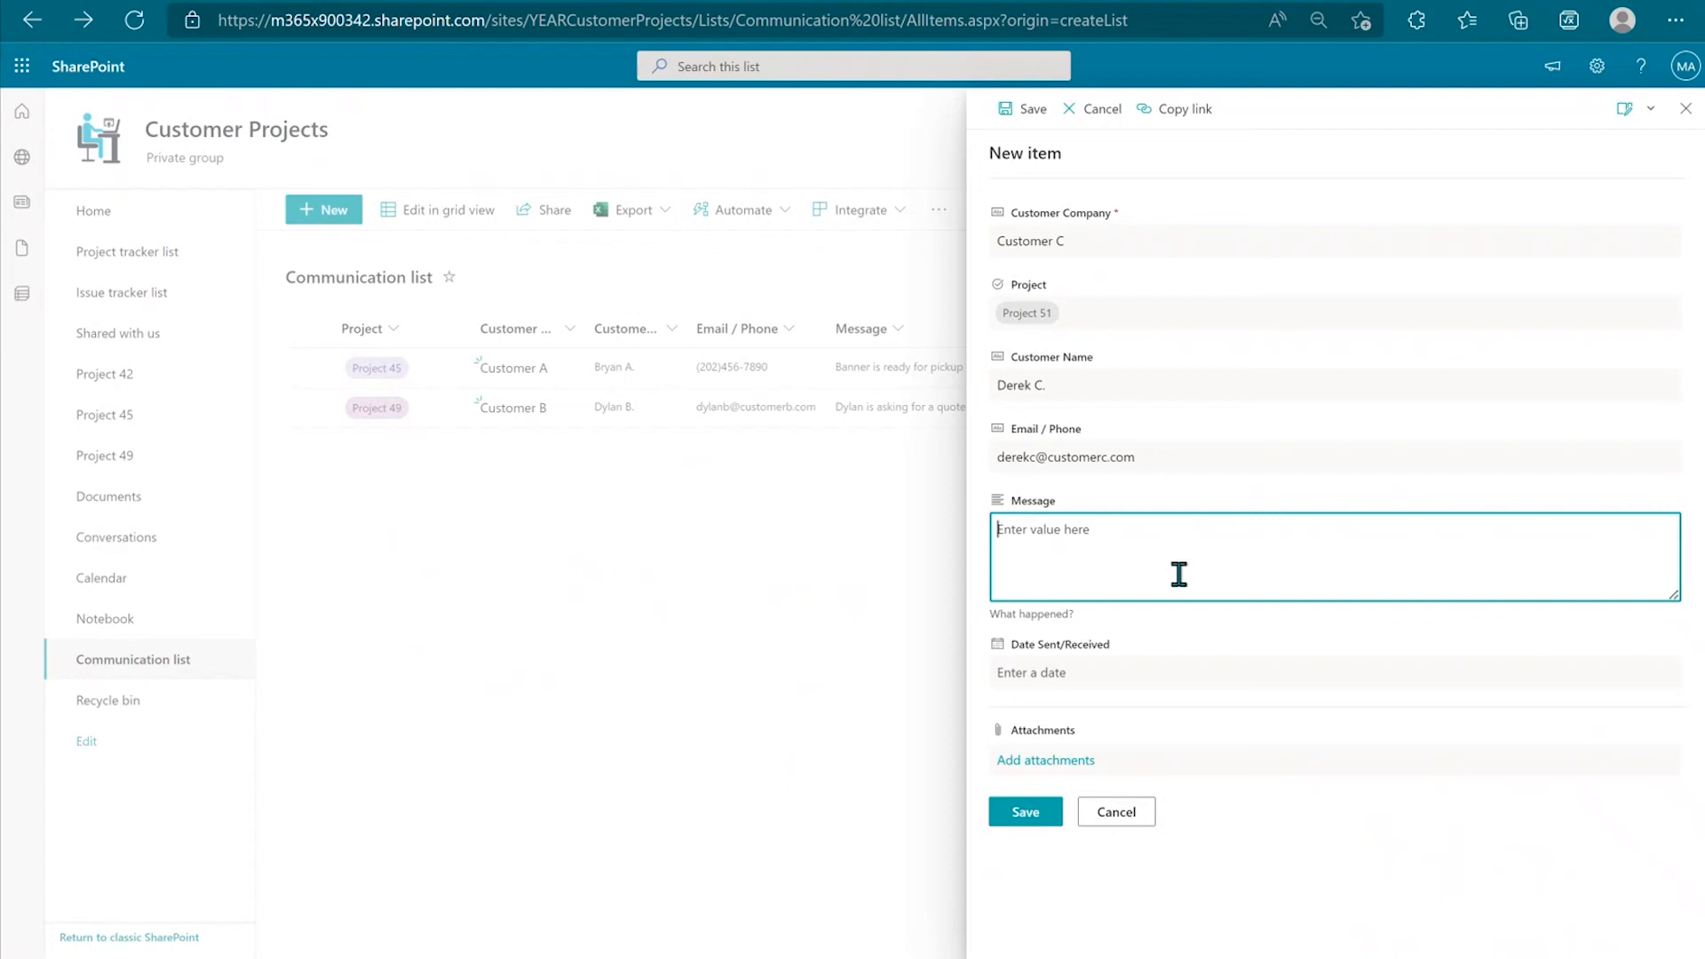
text(Derek agreed on the new terms for sale.)
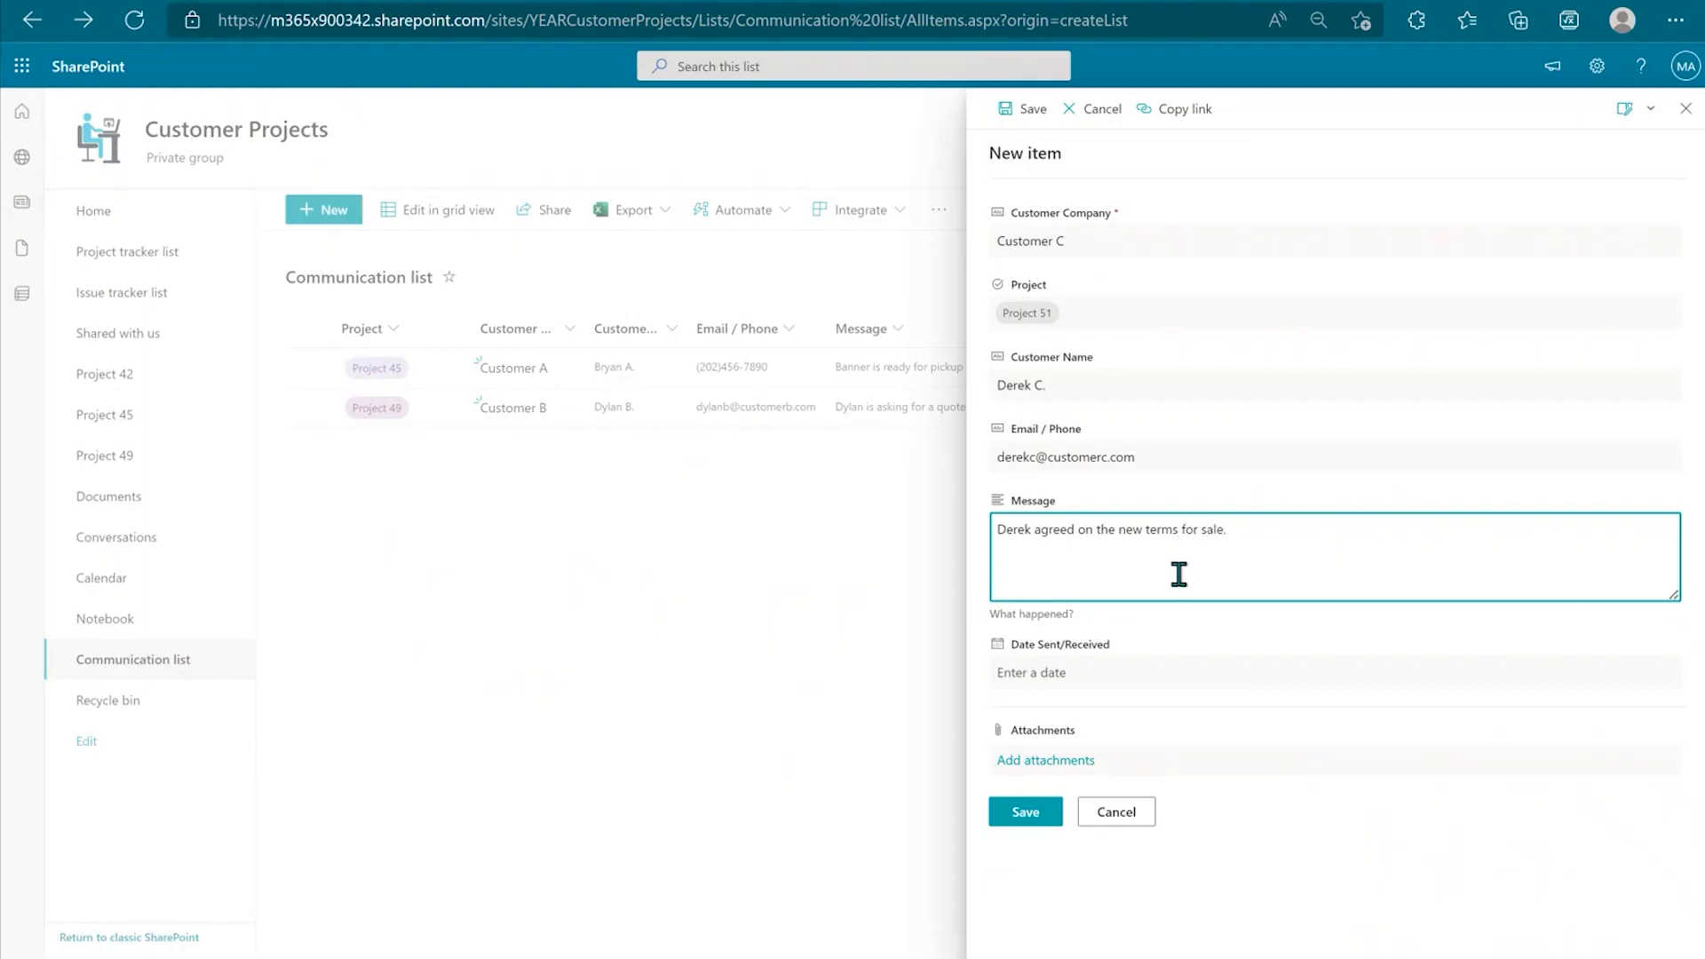
click(1130, 672)
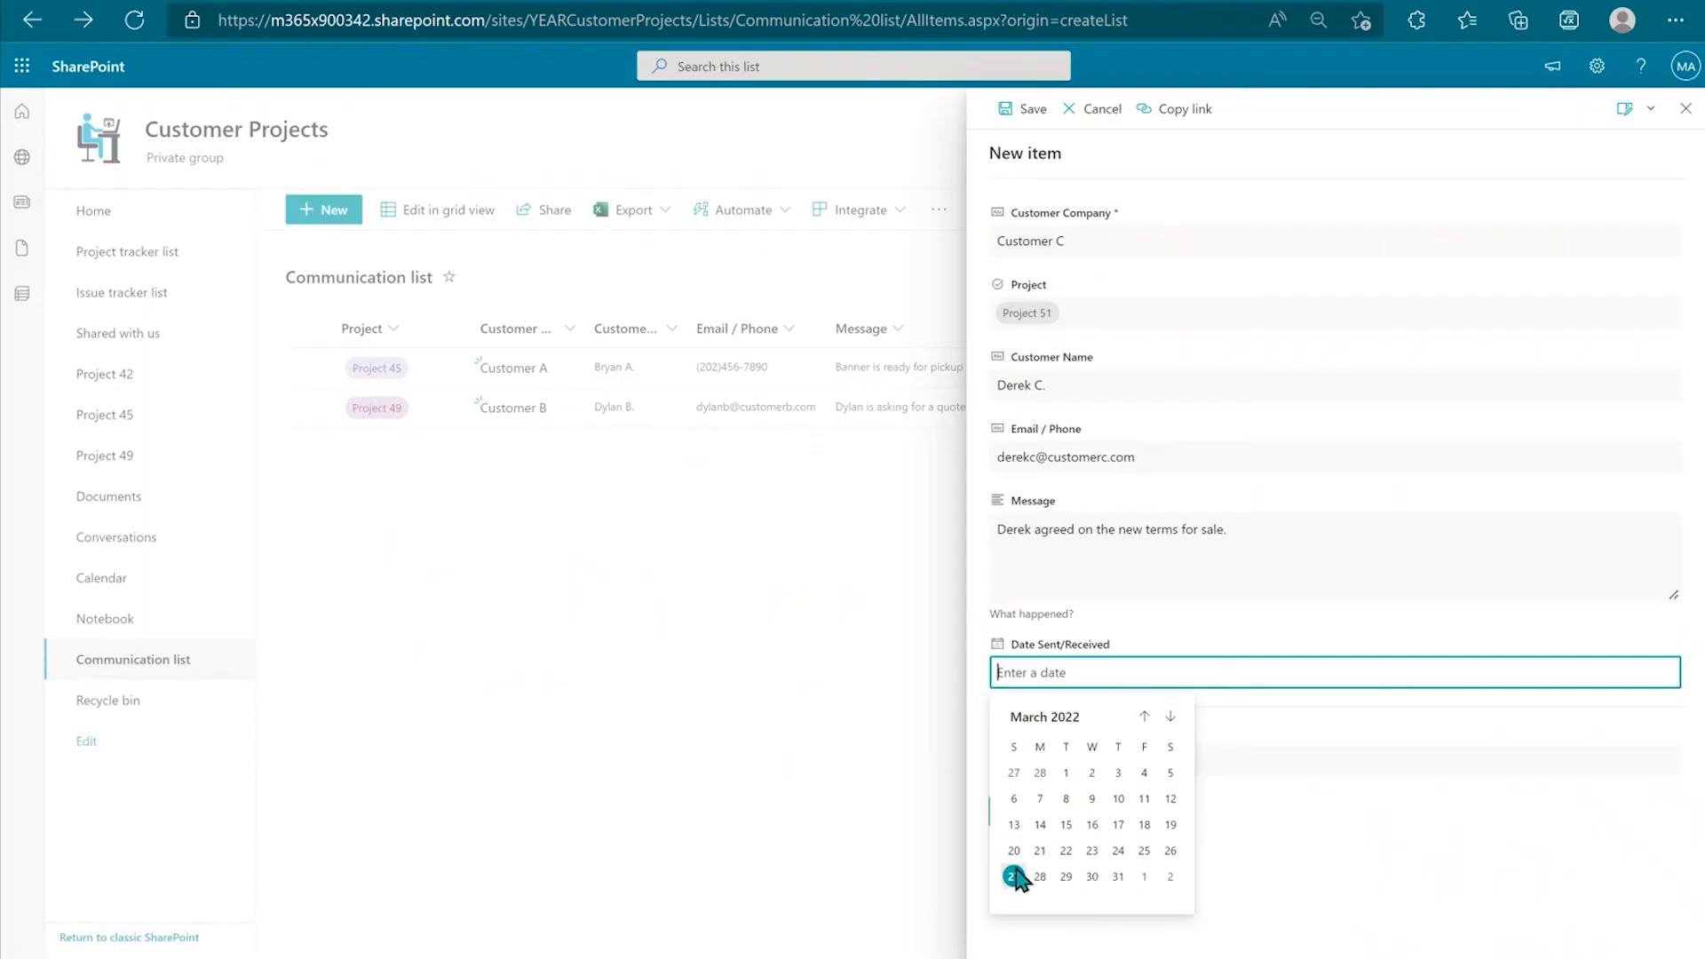
click(1040, 880)
click(1270, 774)
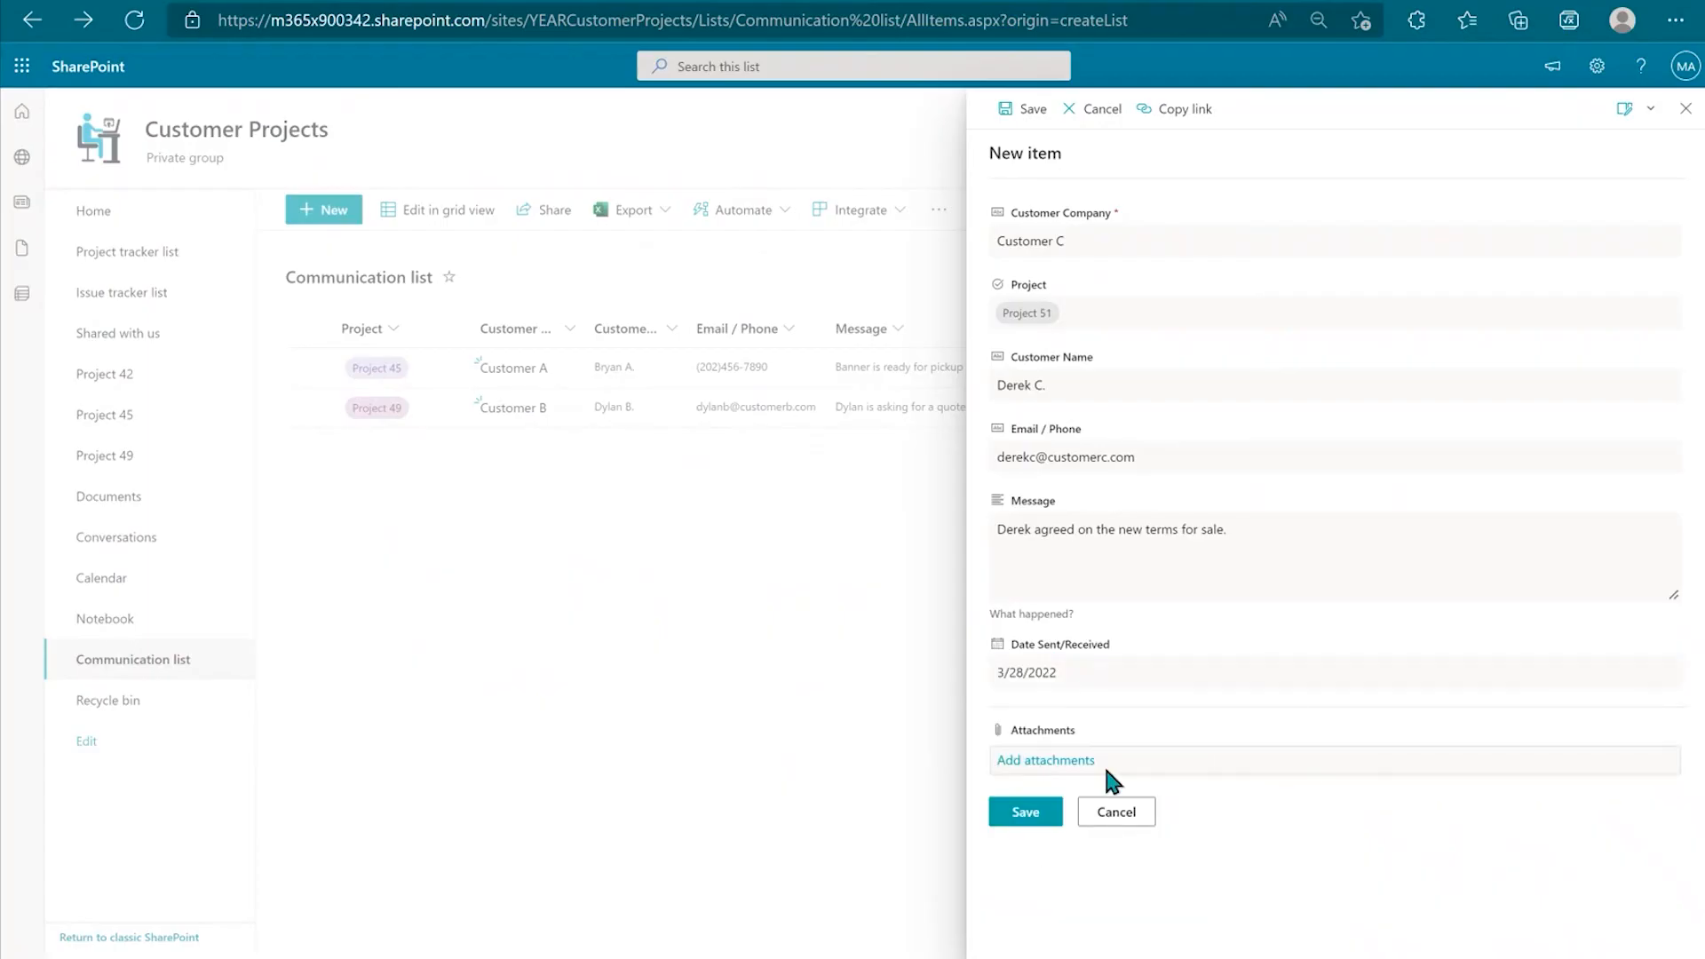
click(1039, 811)
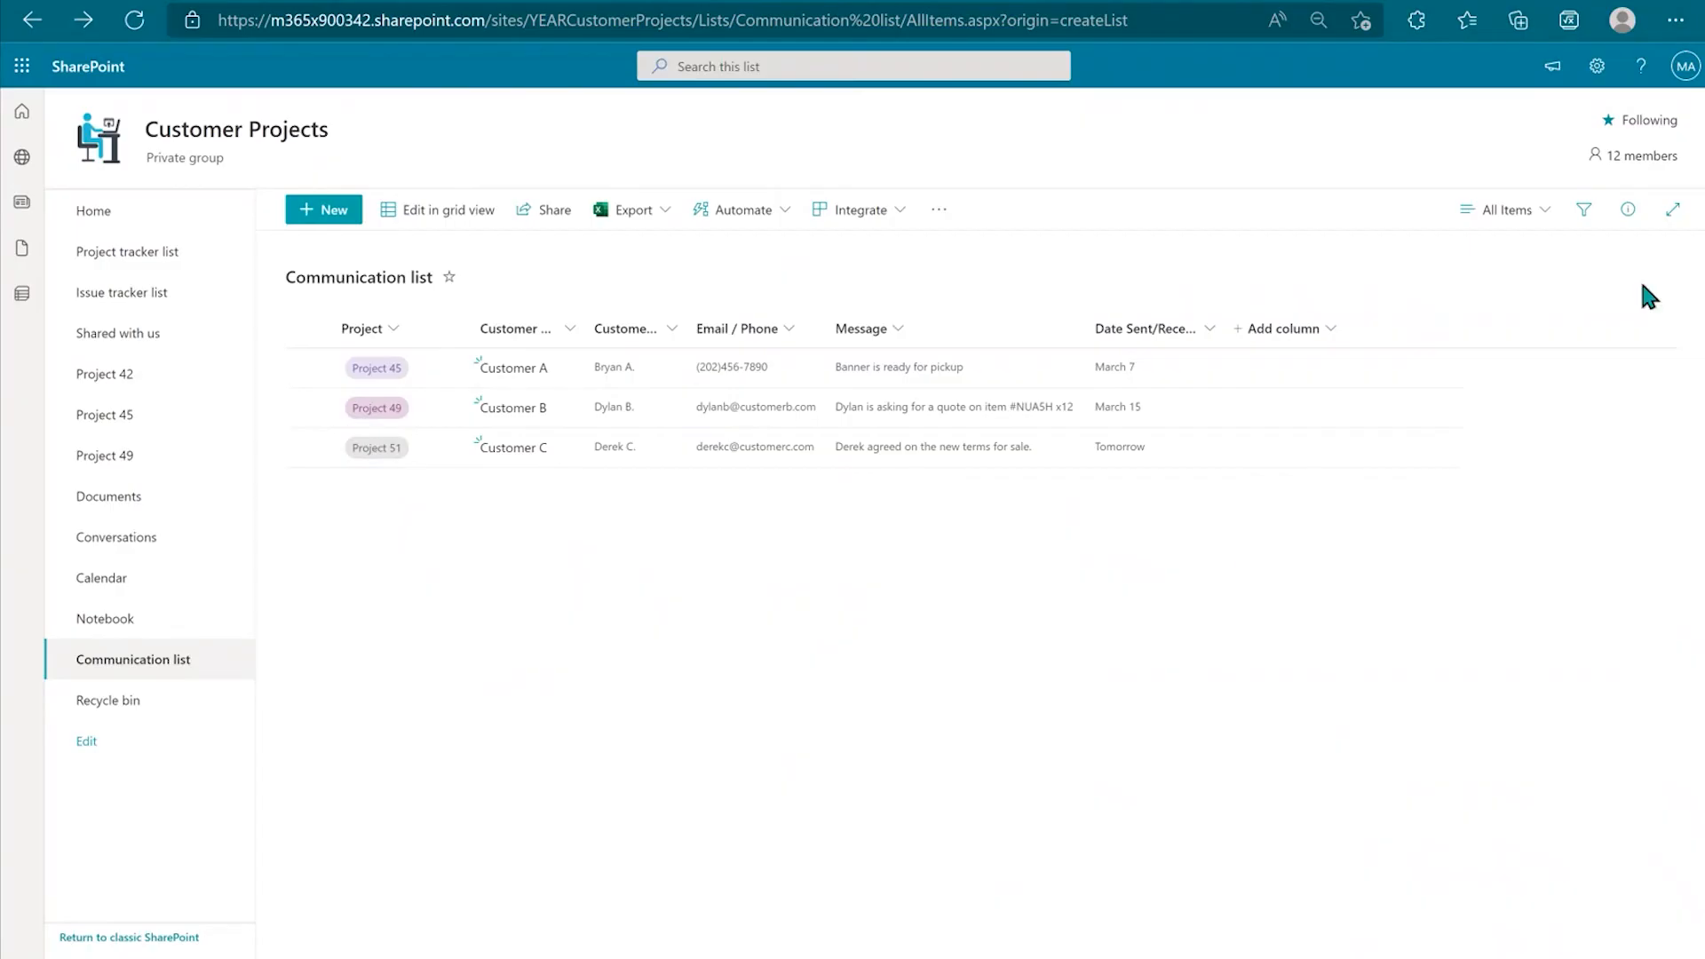
click(1596, 225)
click(1439, 417)
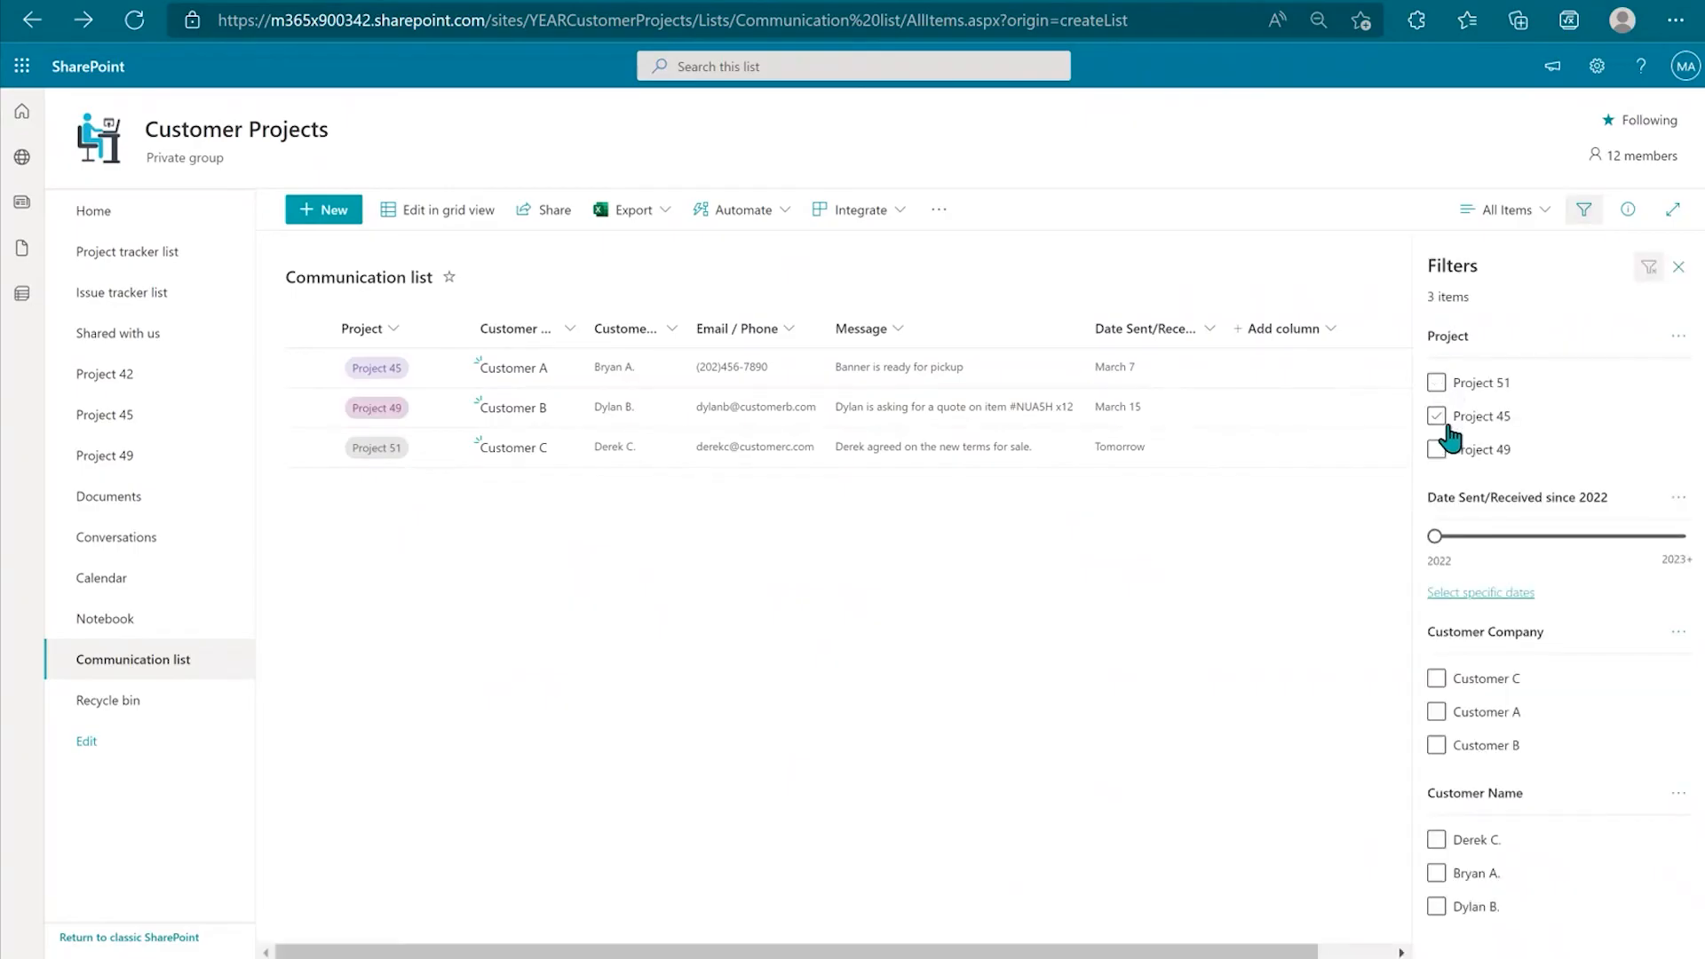
click(1436, 383)
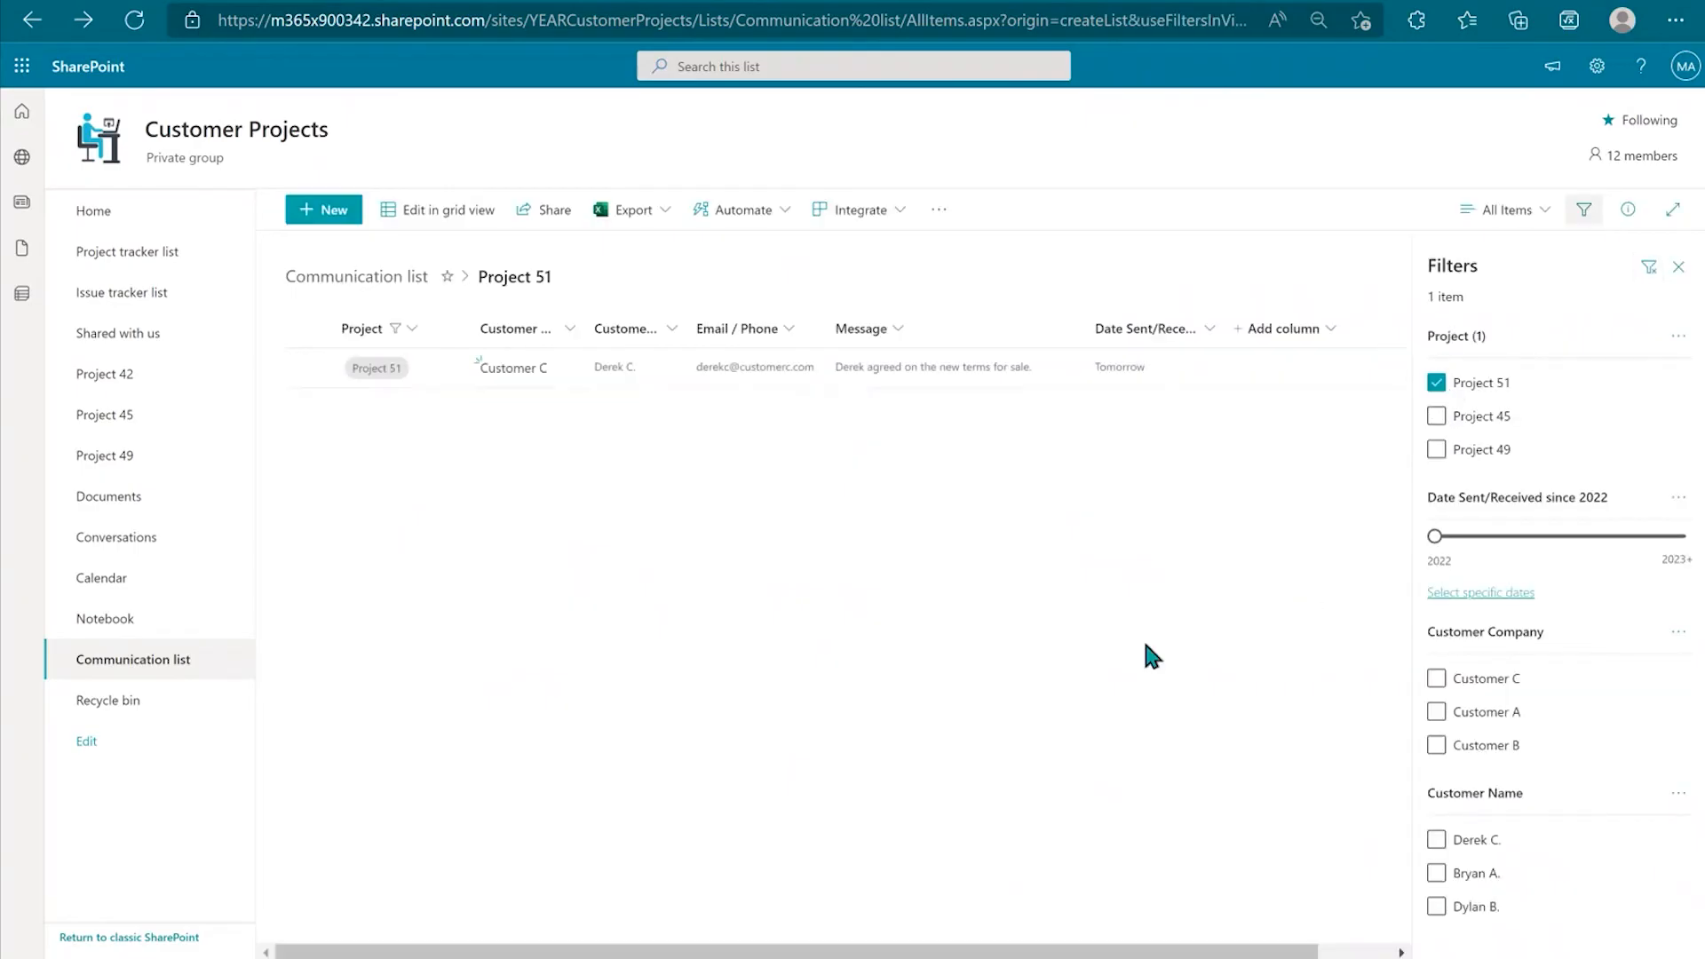
click(1436, 383)
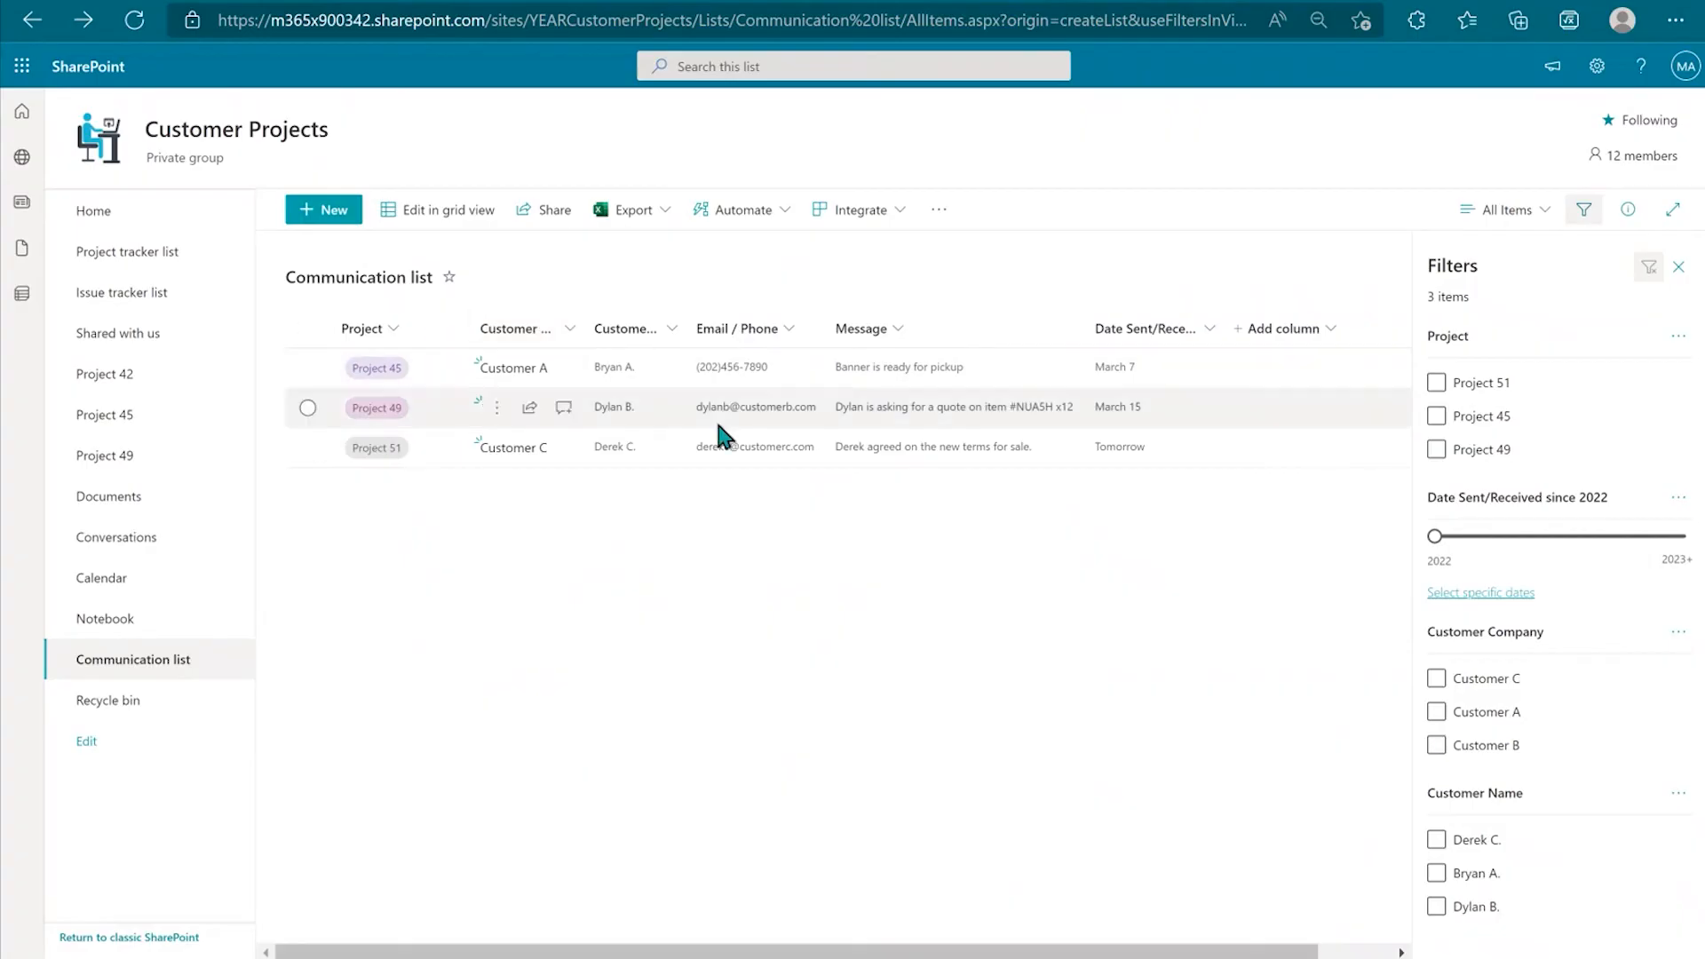
click(1436, 712)
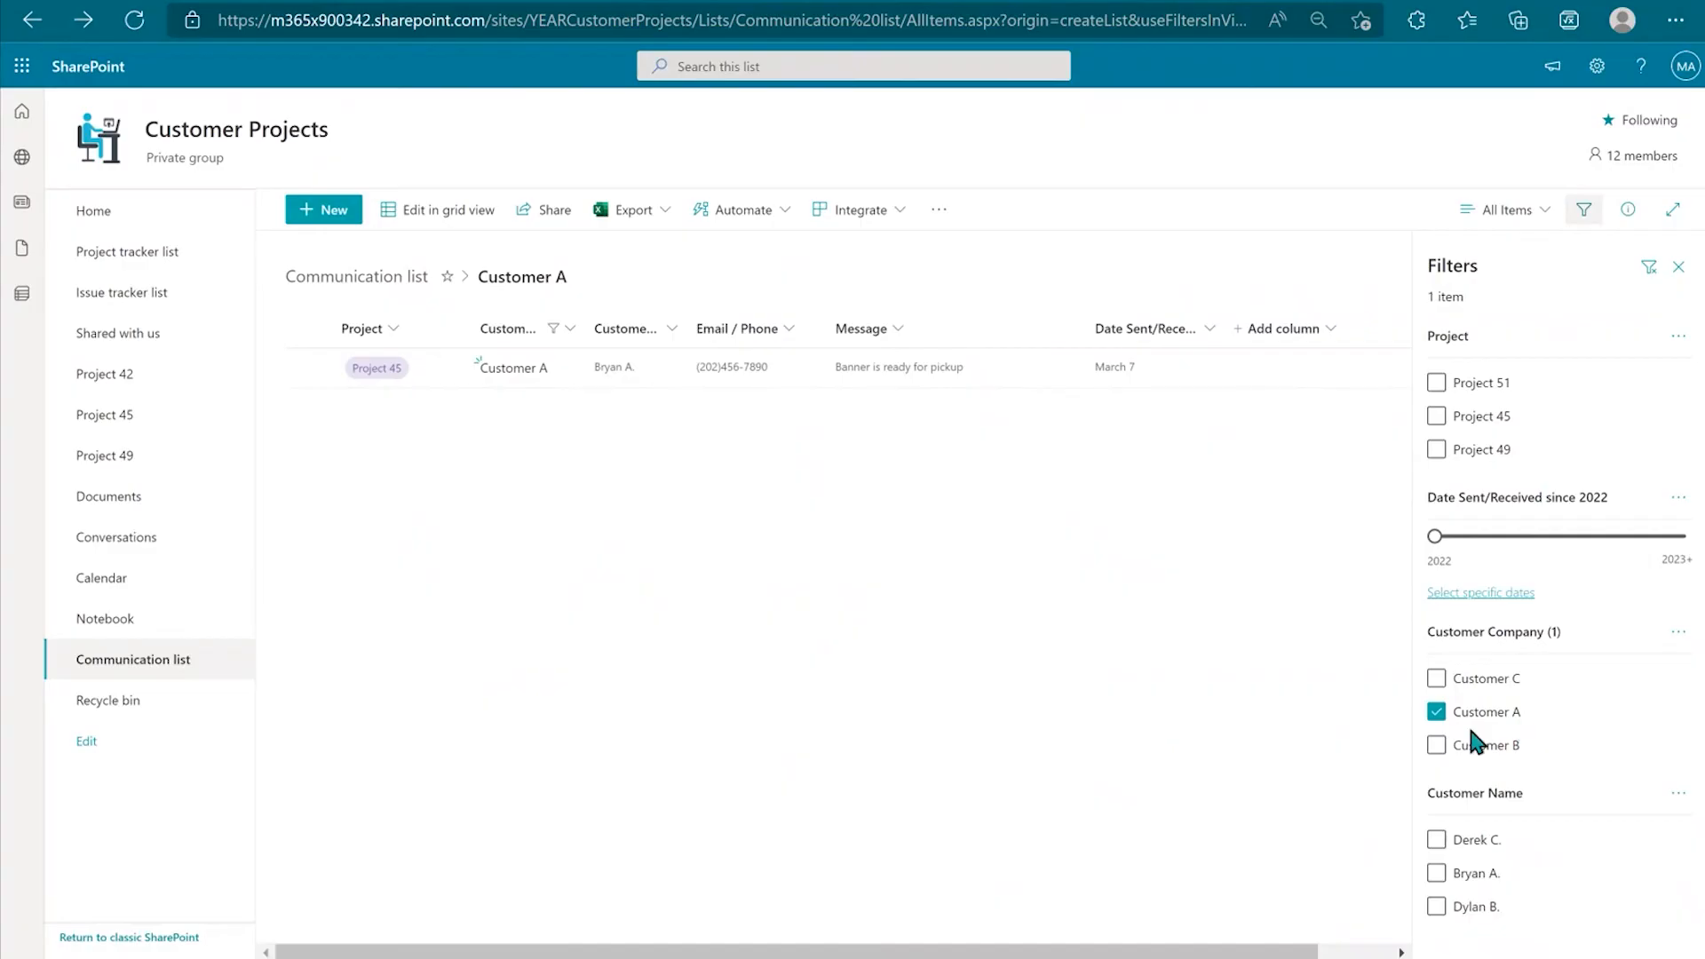
click(1436, 713)
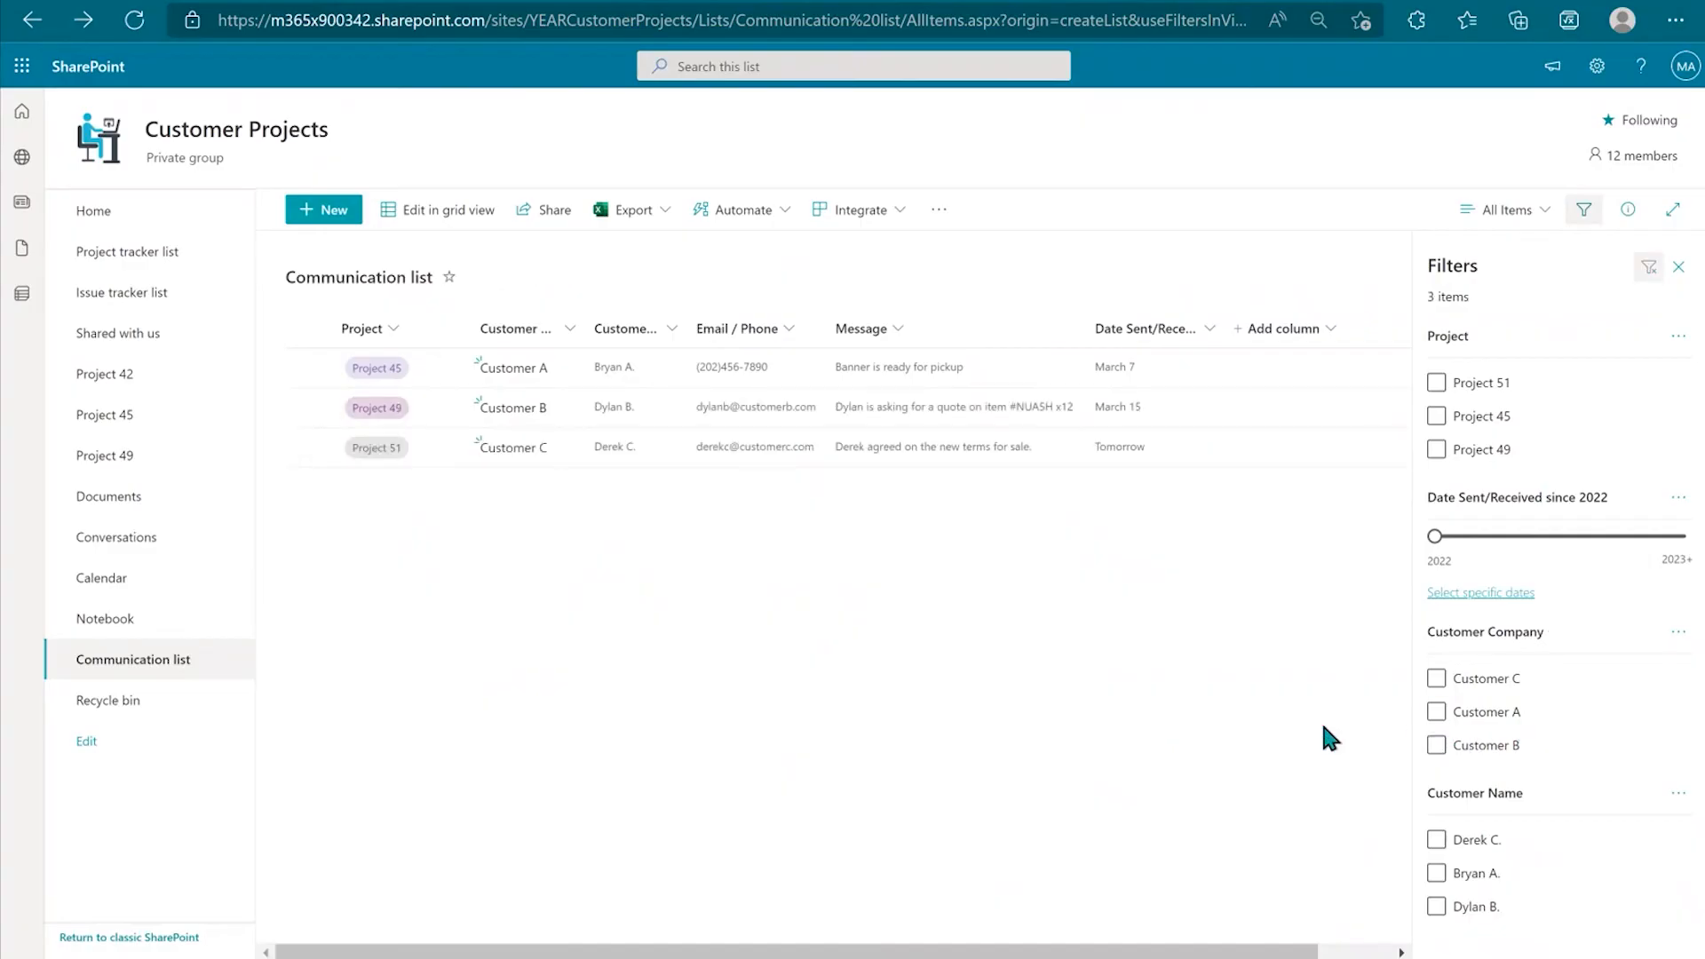
click(1679, 267)
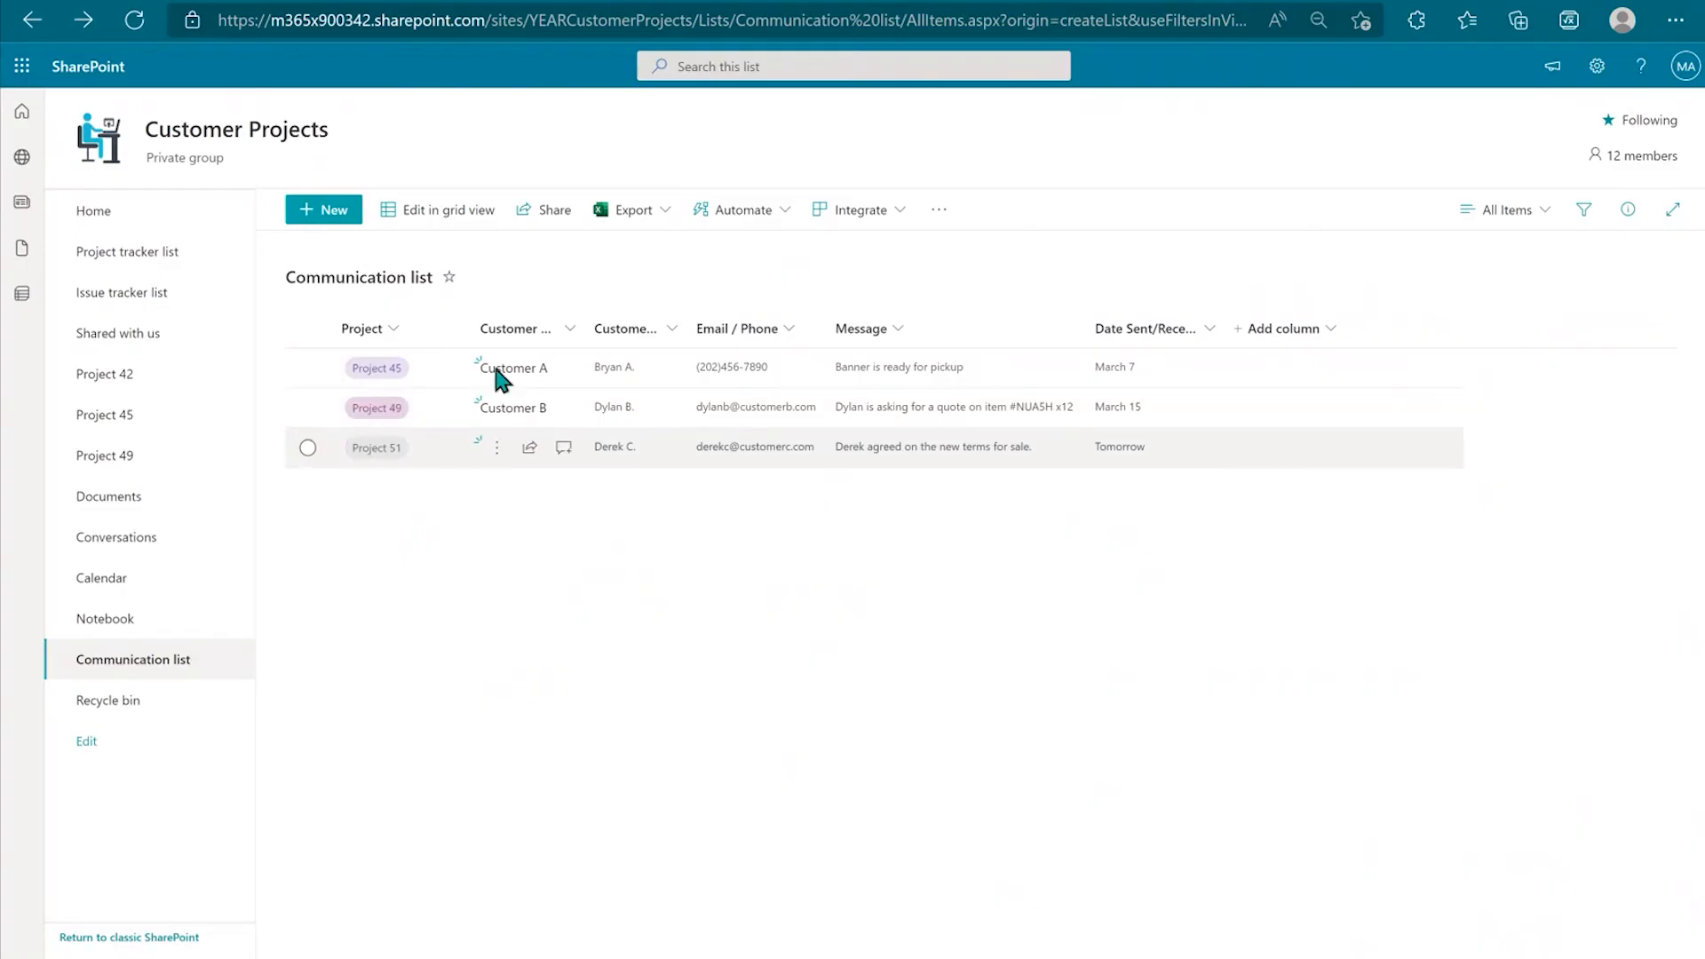
Step: Open the full Project Status List from Home and switch it to grid editing
click(122, 222)
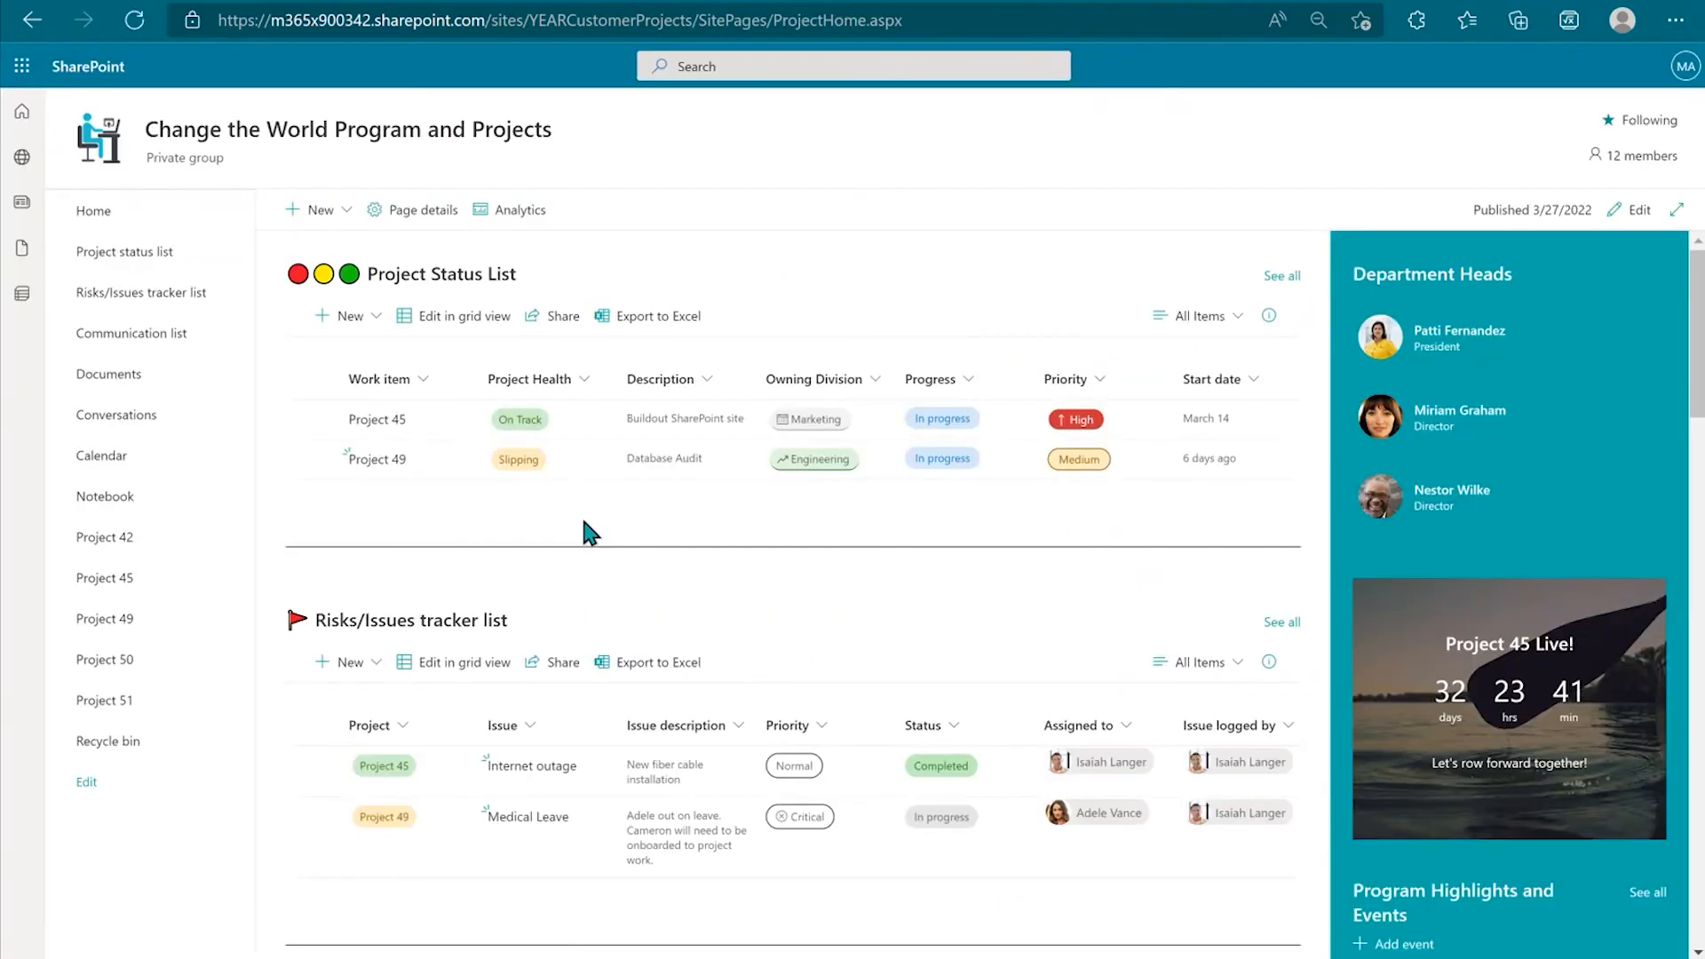
scroll(580, 514, down, 5)
scroll(505, 730, up, 5)
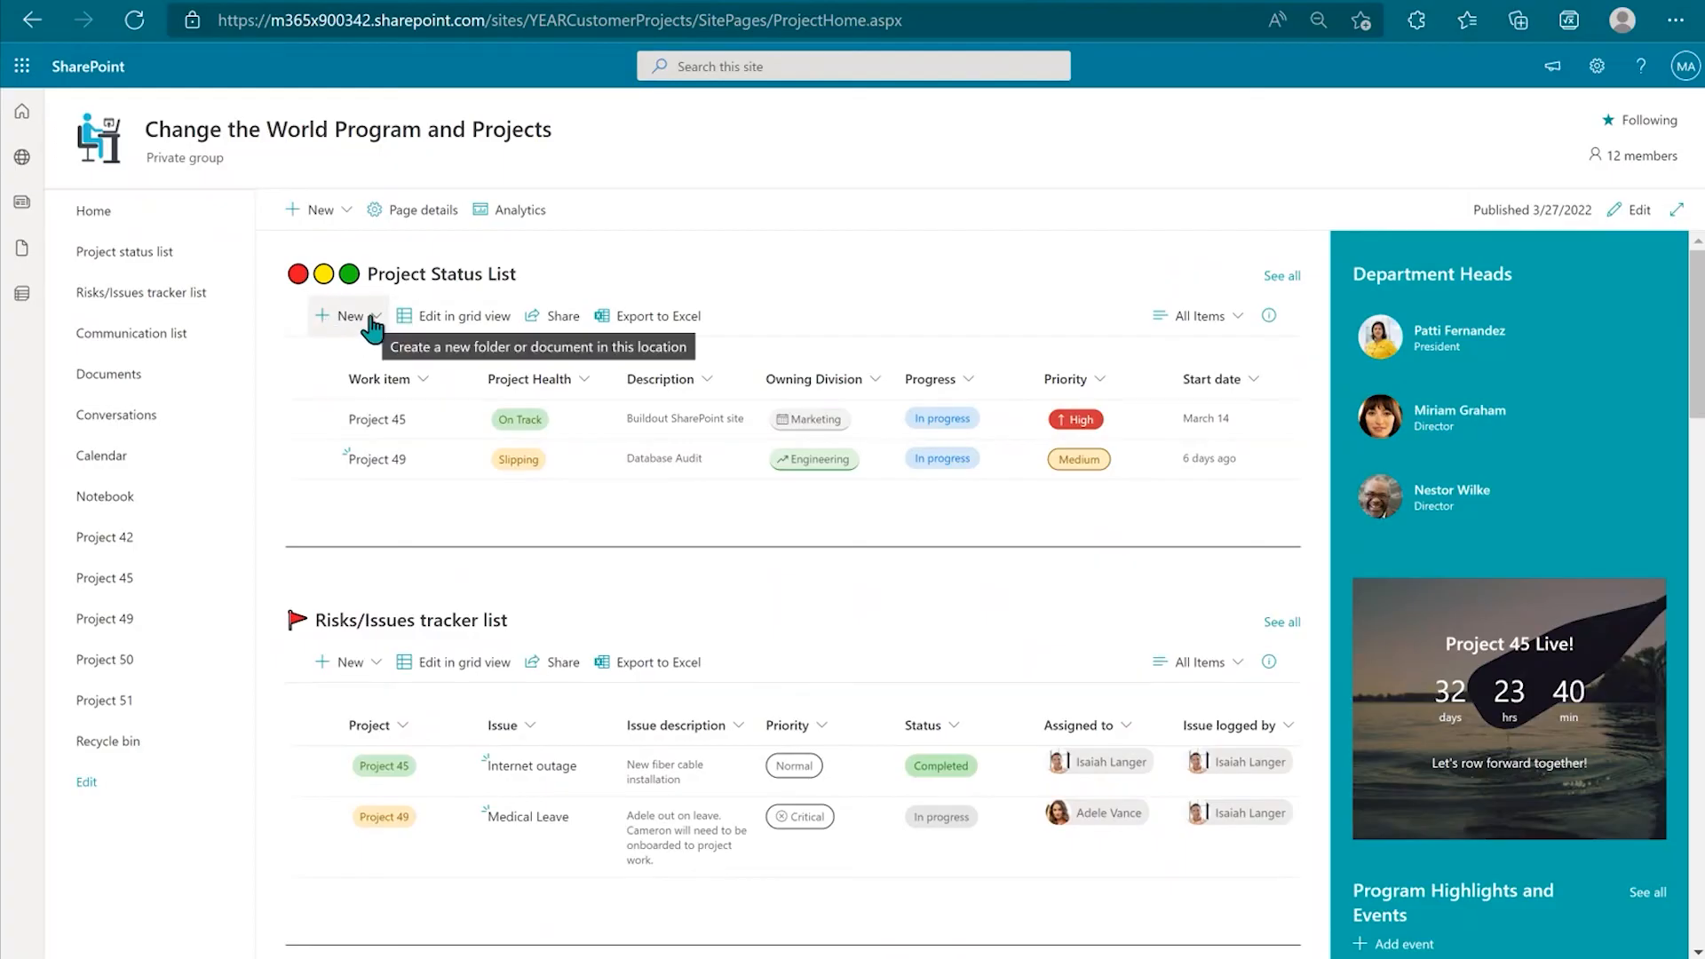
click(1281, 275)
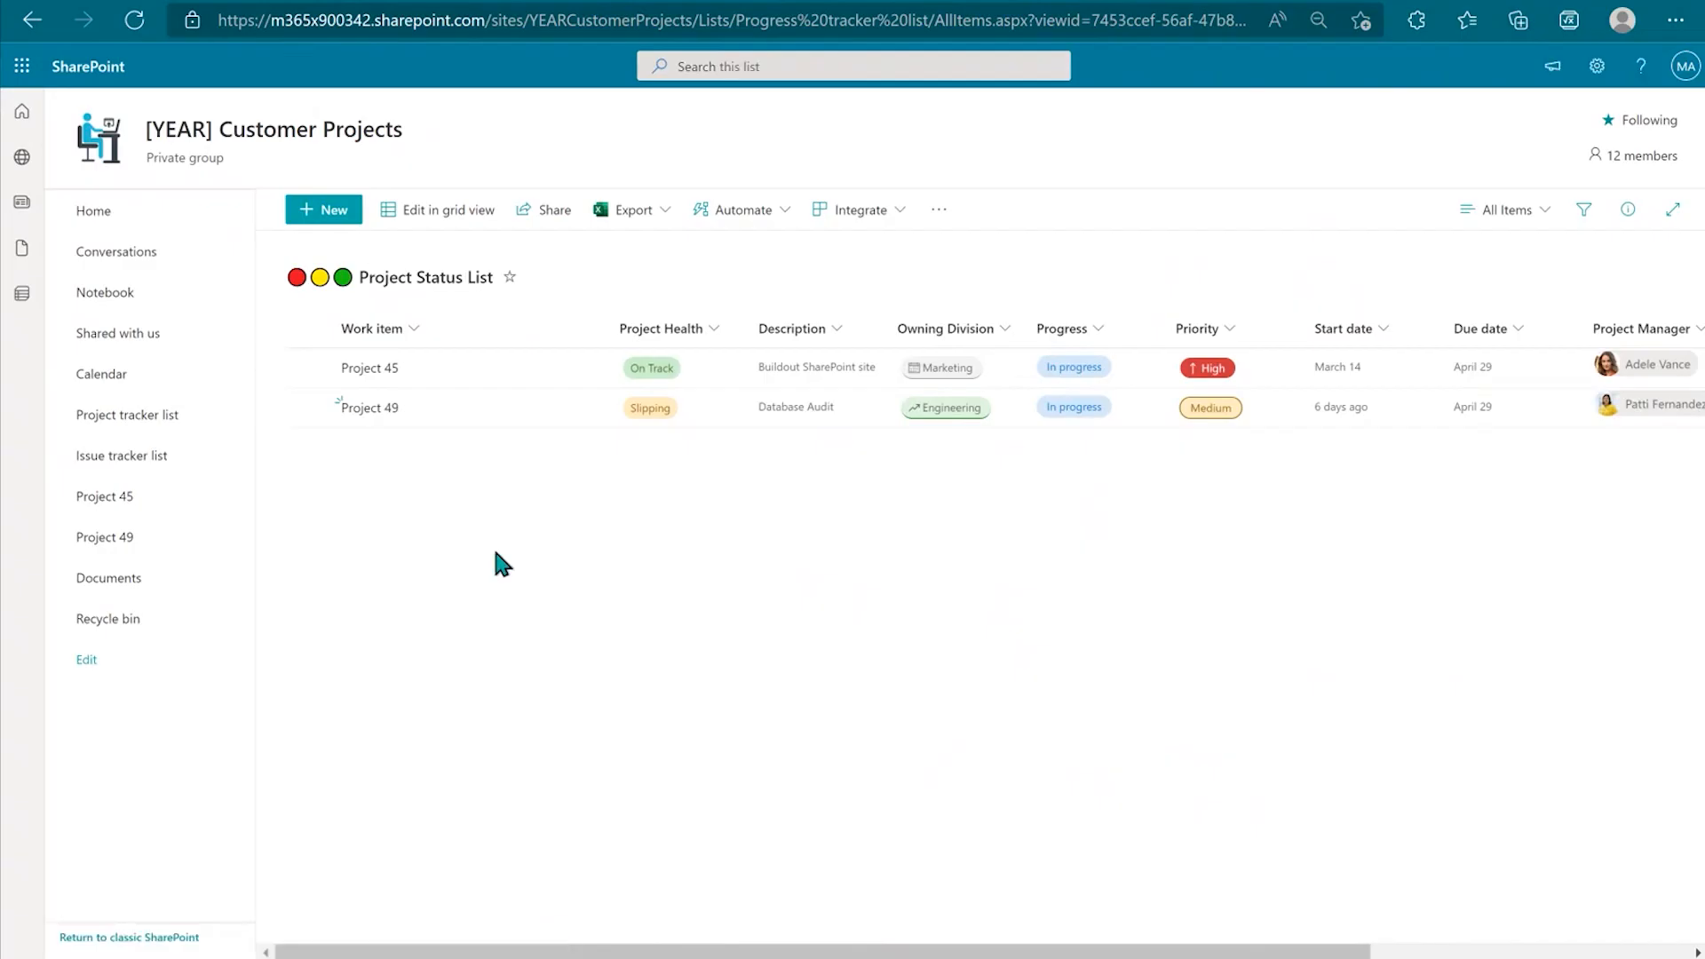
click(439, 218)
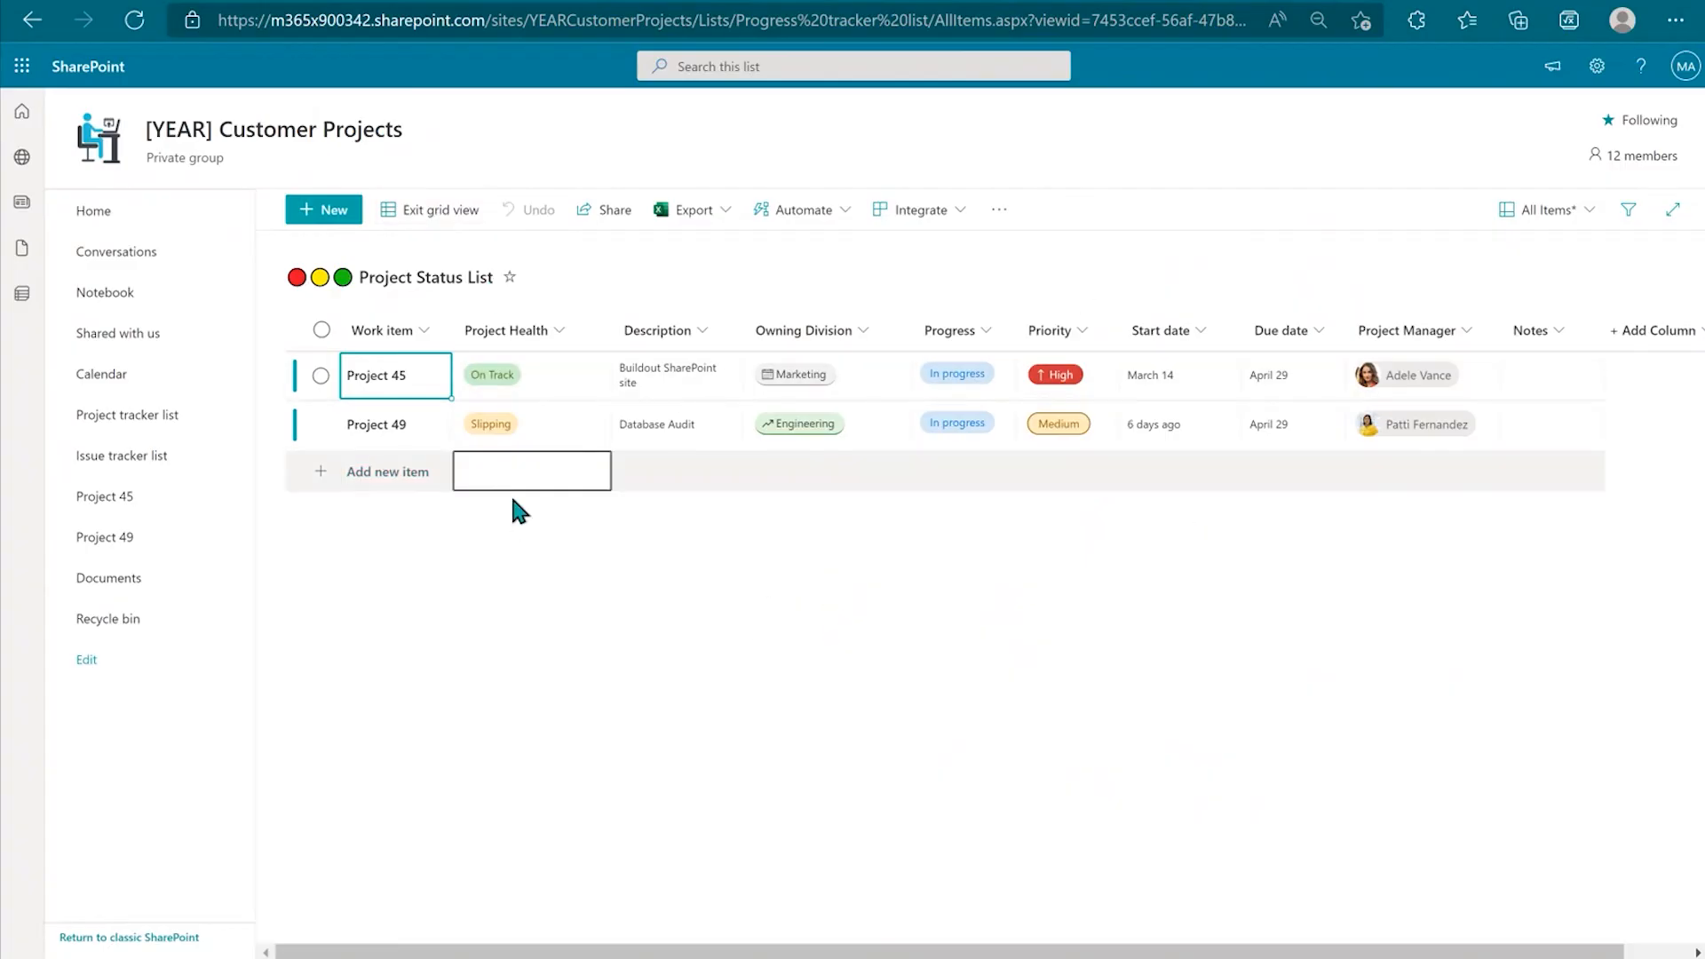
Step: Add a Project 51 row with On Track health and description TBD
click(401, 472)
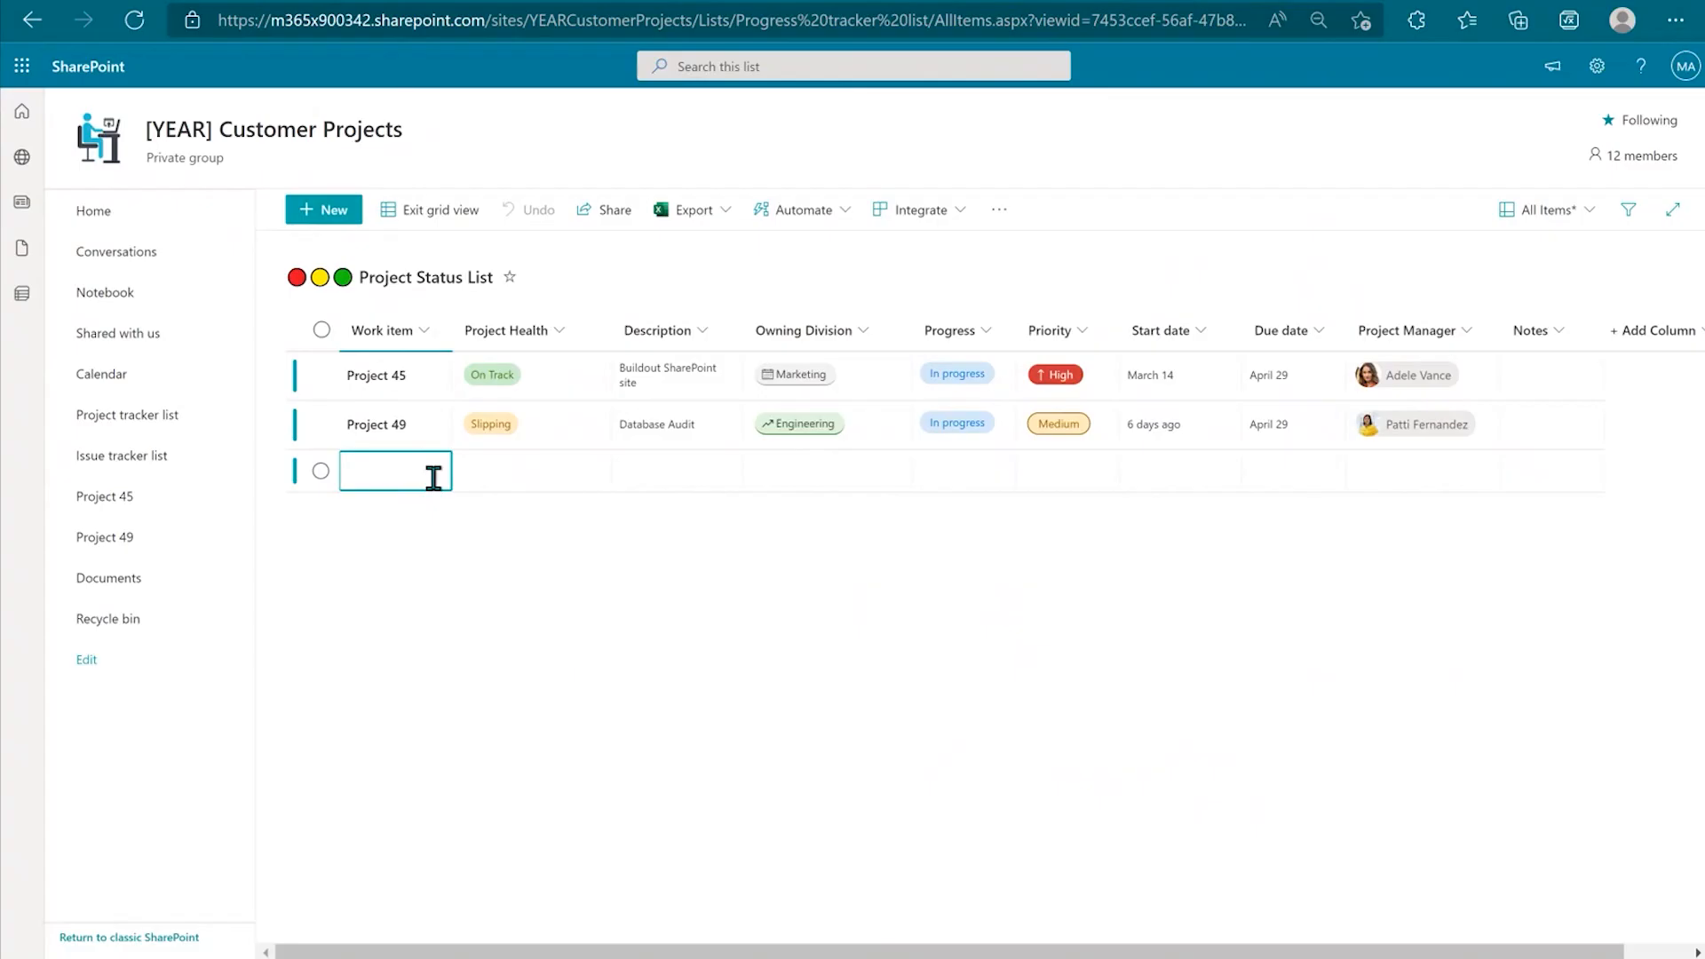
text(Project 1)
key(BackSpace)
text(51)
click(551, 470)
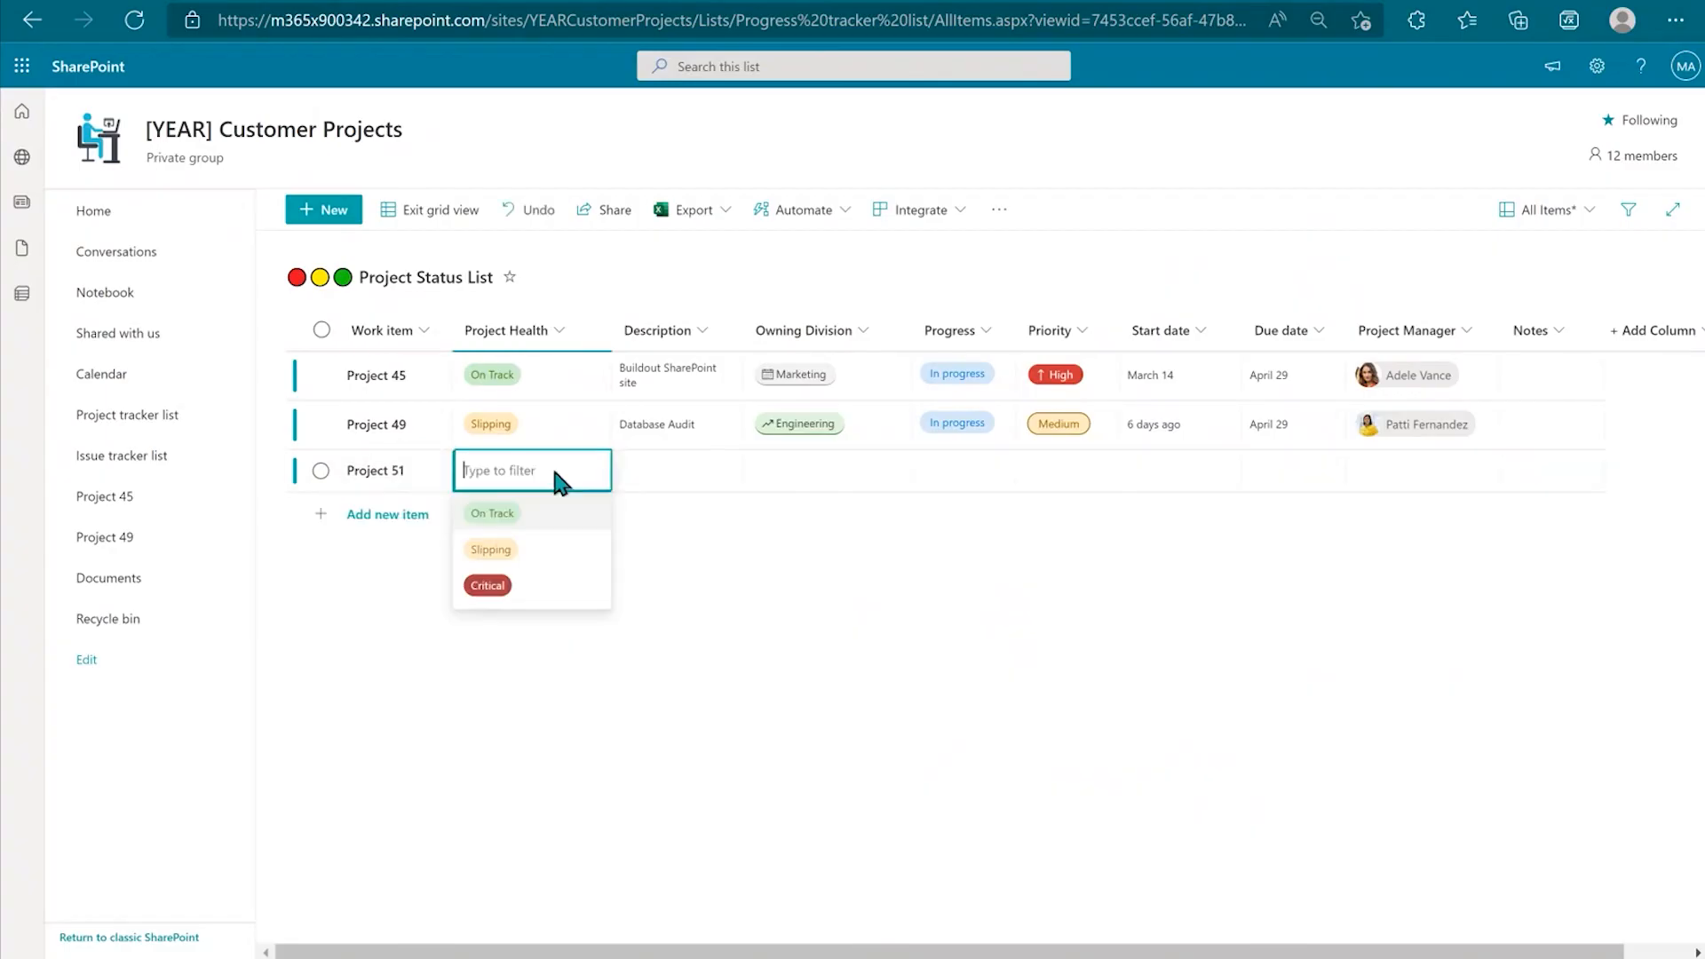
click(502, 515)
click(647, 497)
click(670, 468)
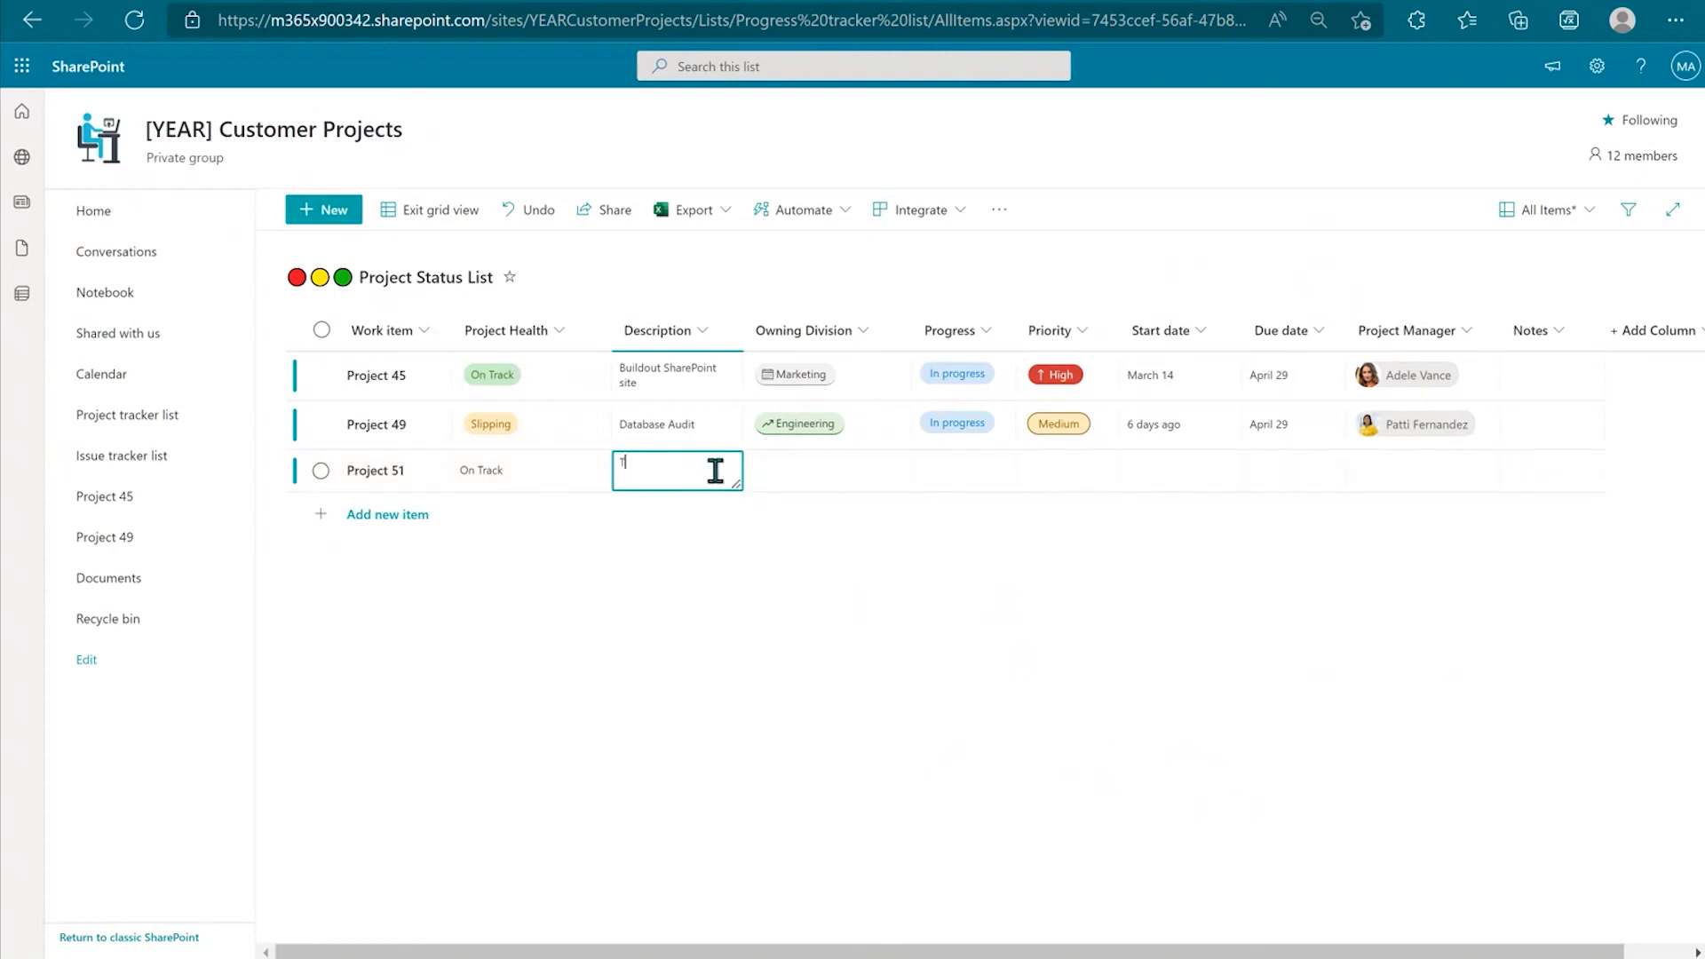
key(Tab)
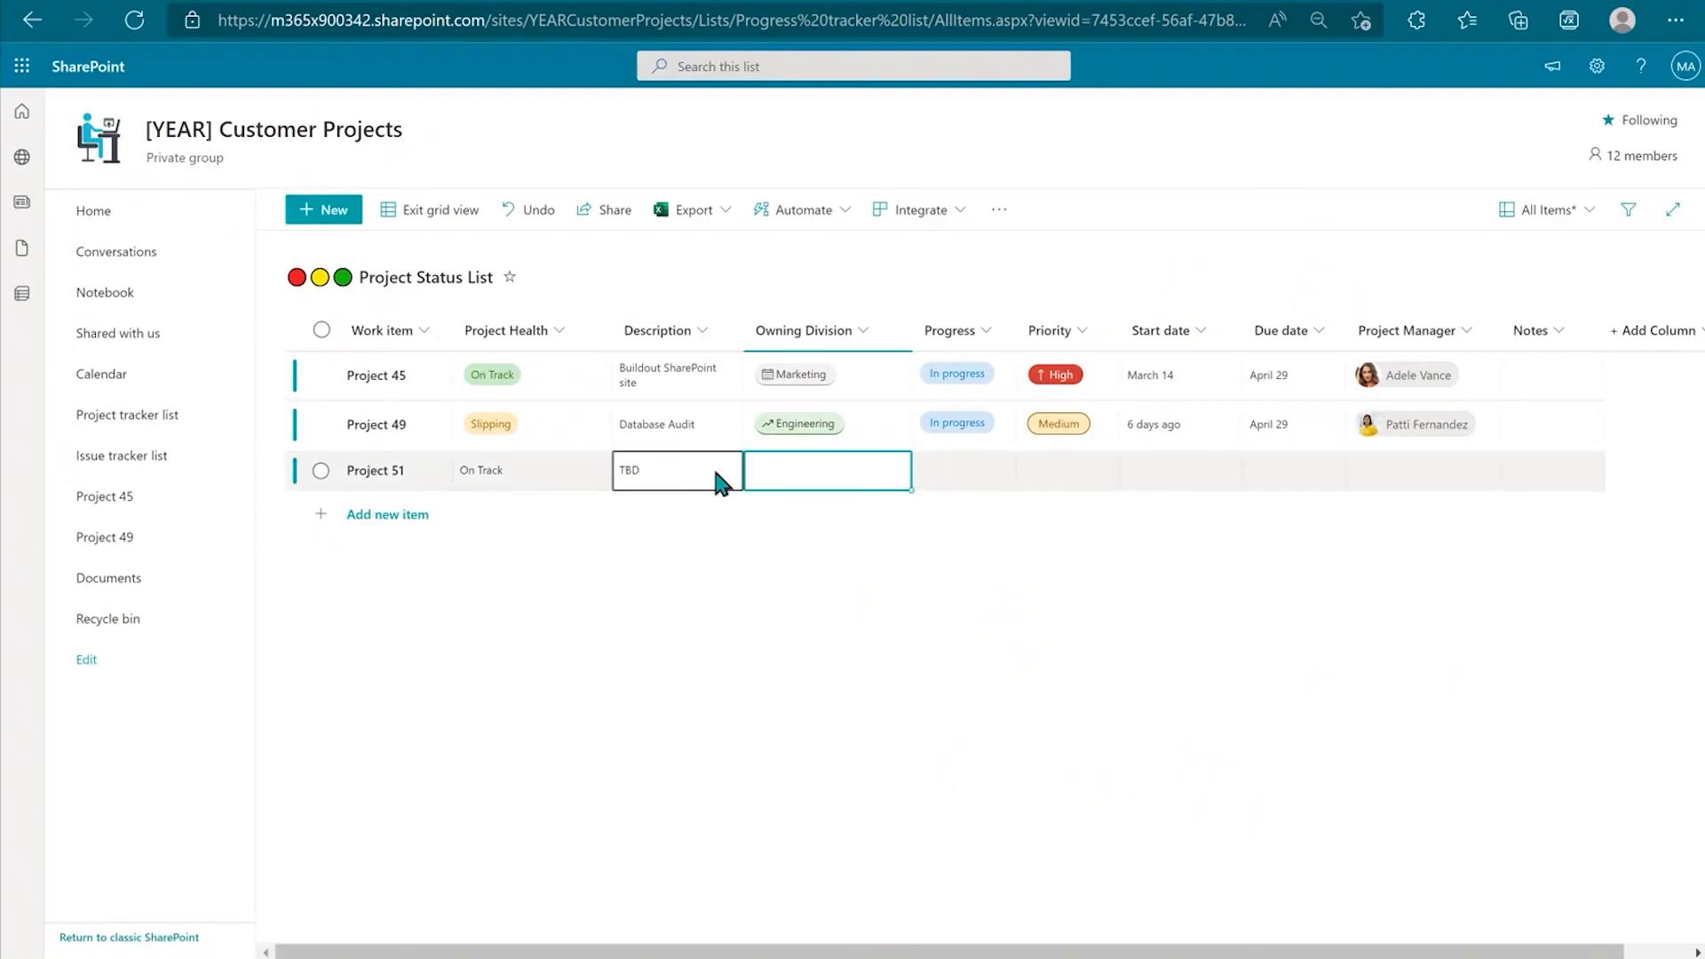
Step: Set the row's Owning Division to Strategy and Progress to Not started
click(795, 470)
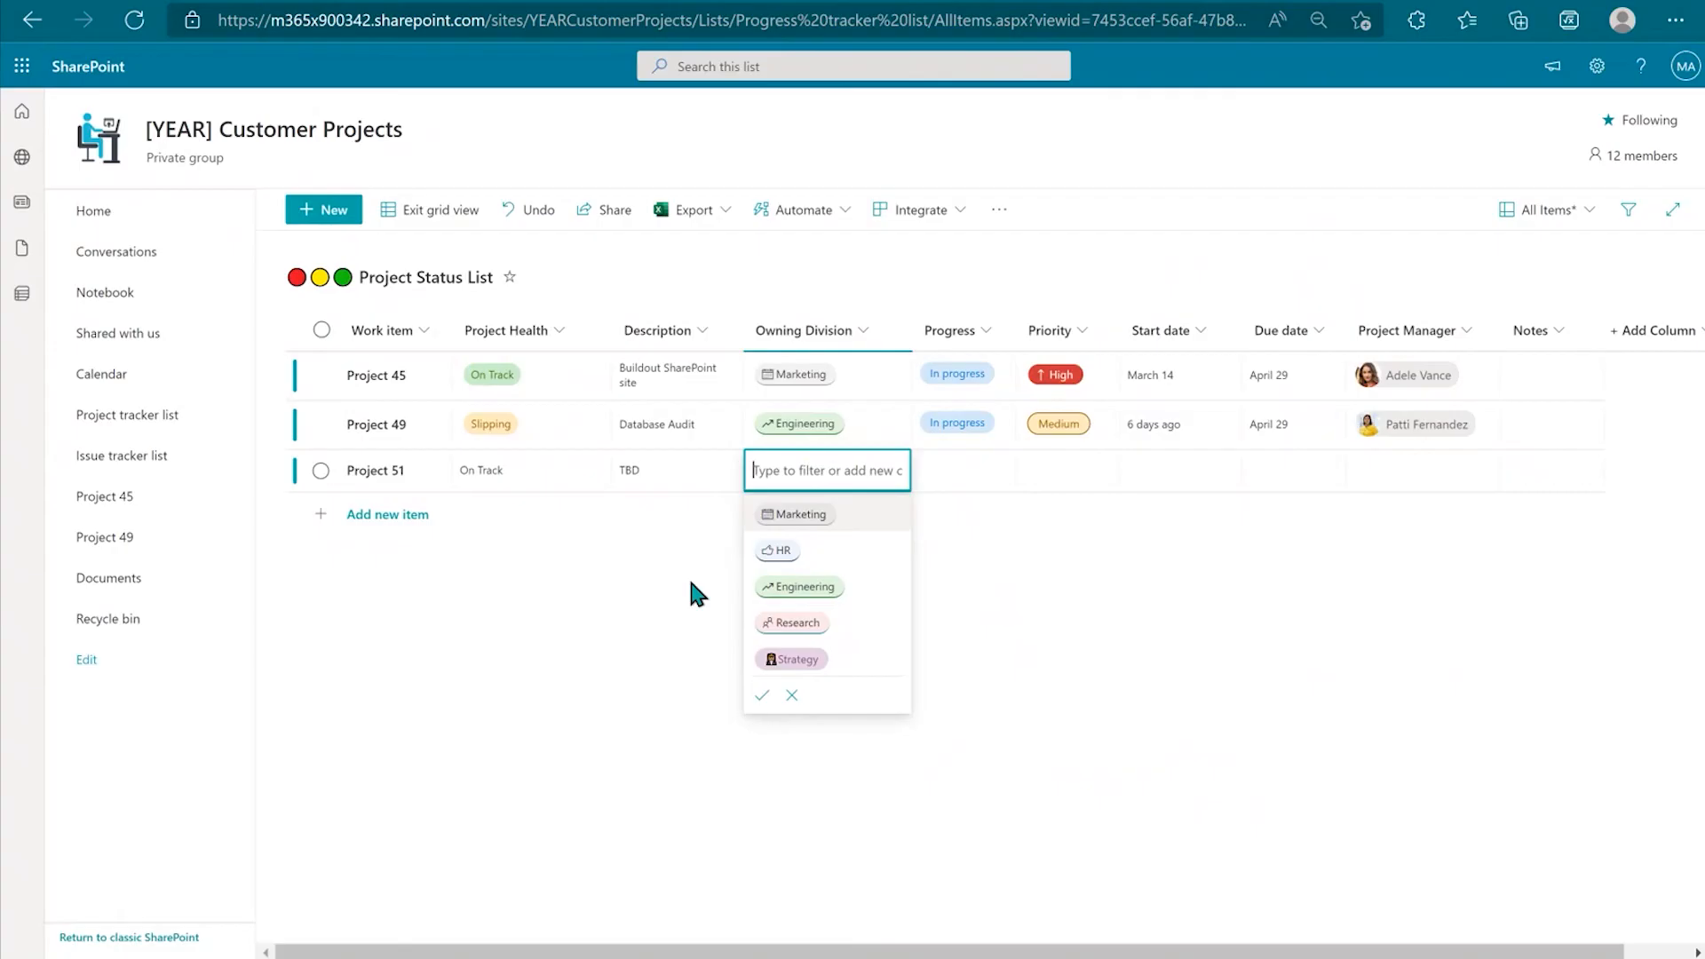
click(805, 657)
click(946, 467)
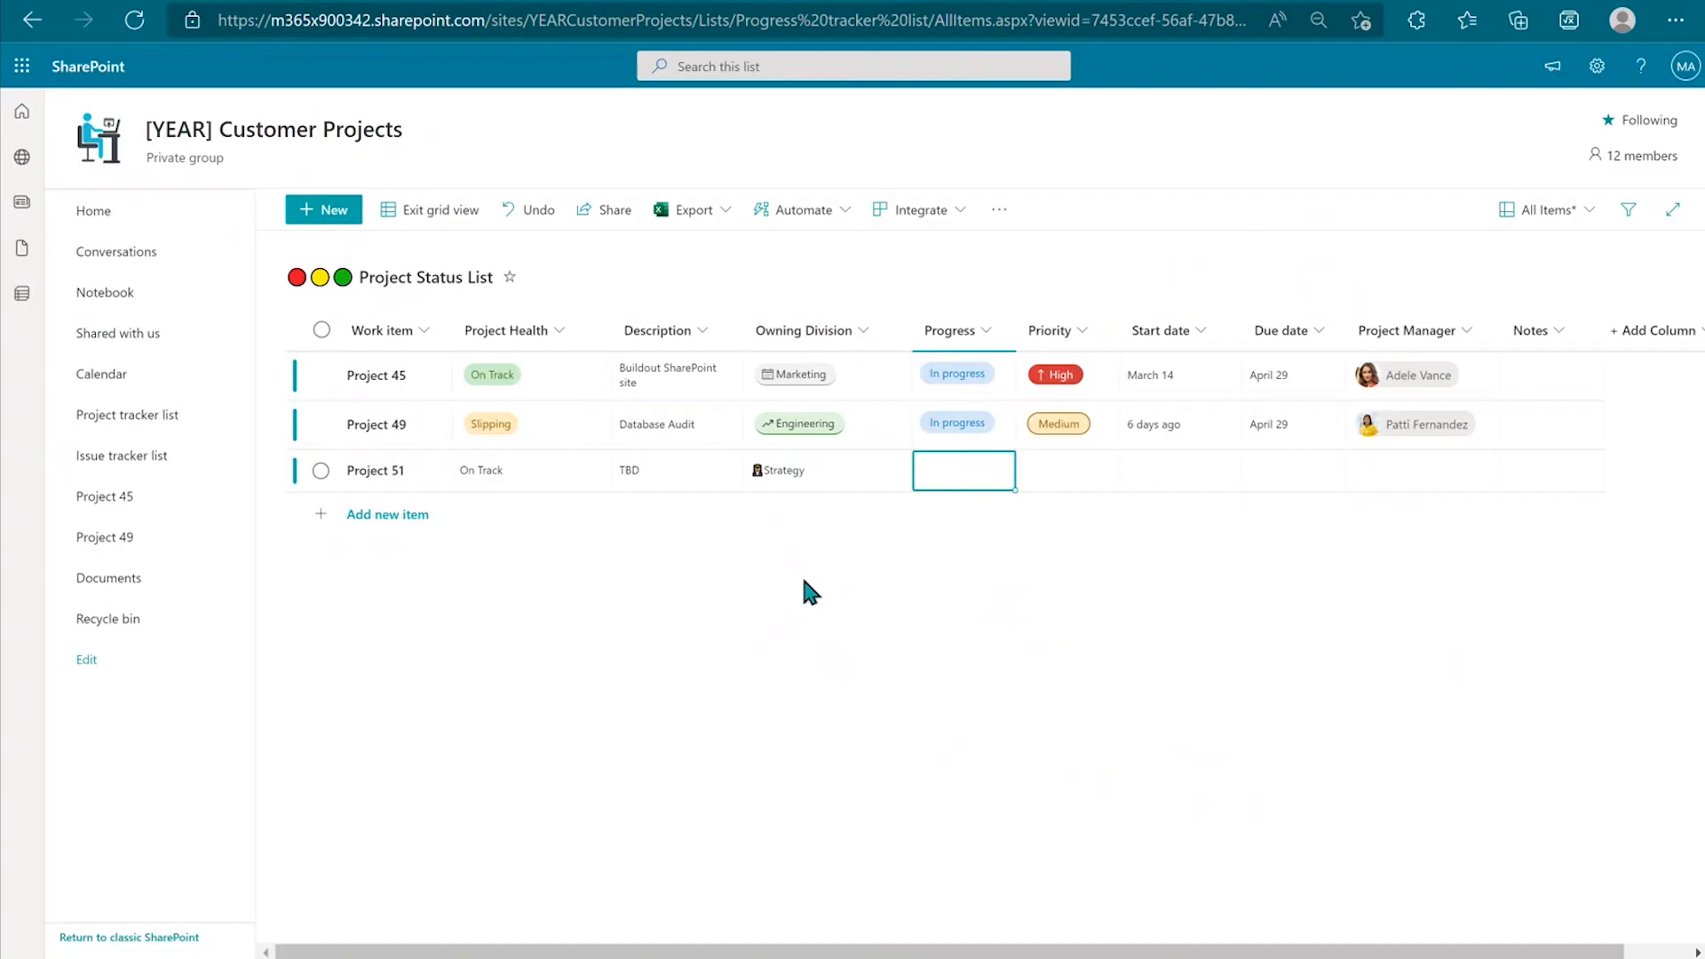
click(966, 462)
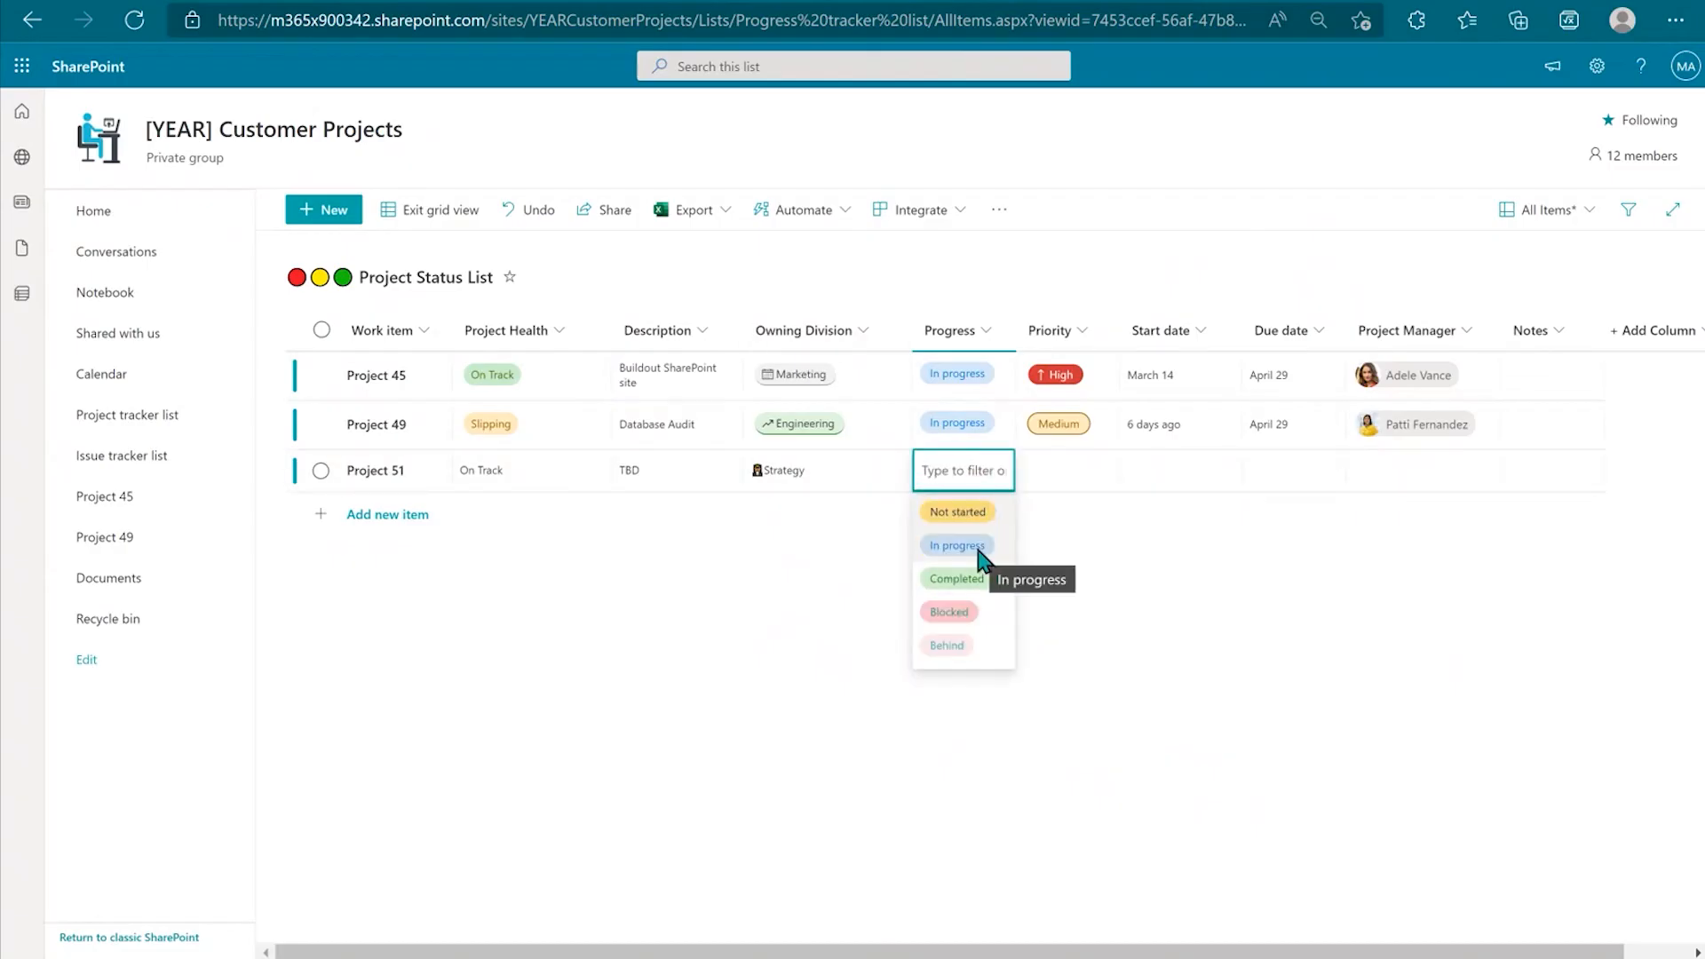
click(947, 611)
click(973, 460)
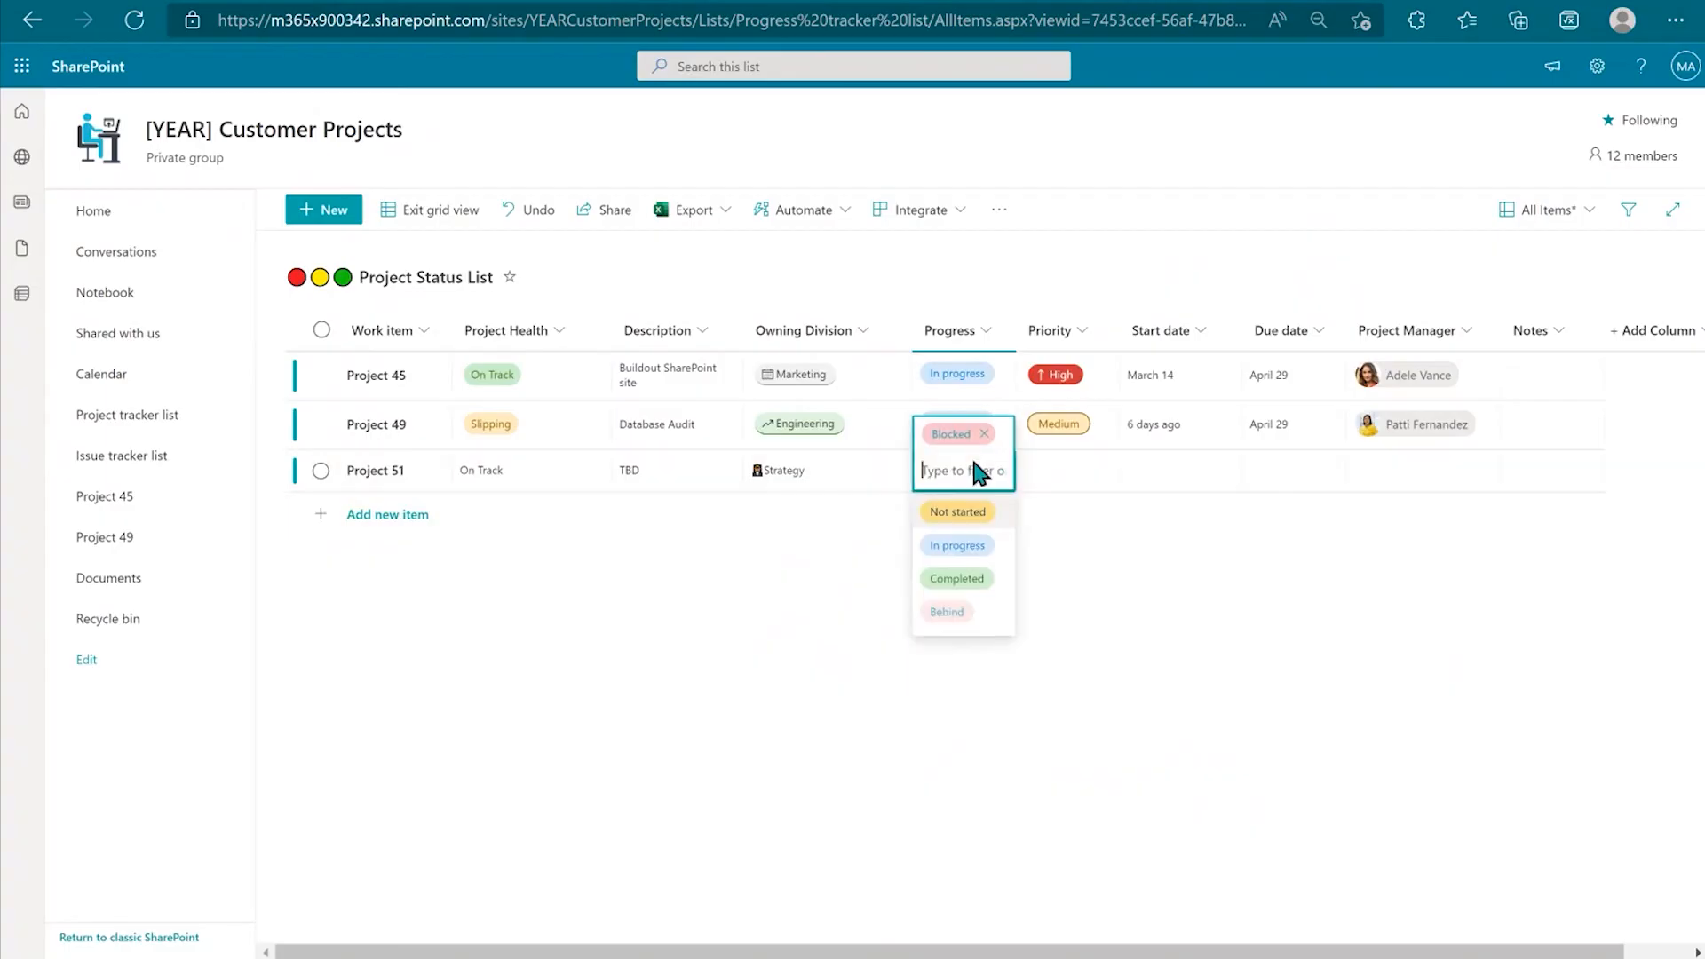
click(981, 555)
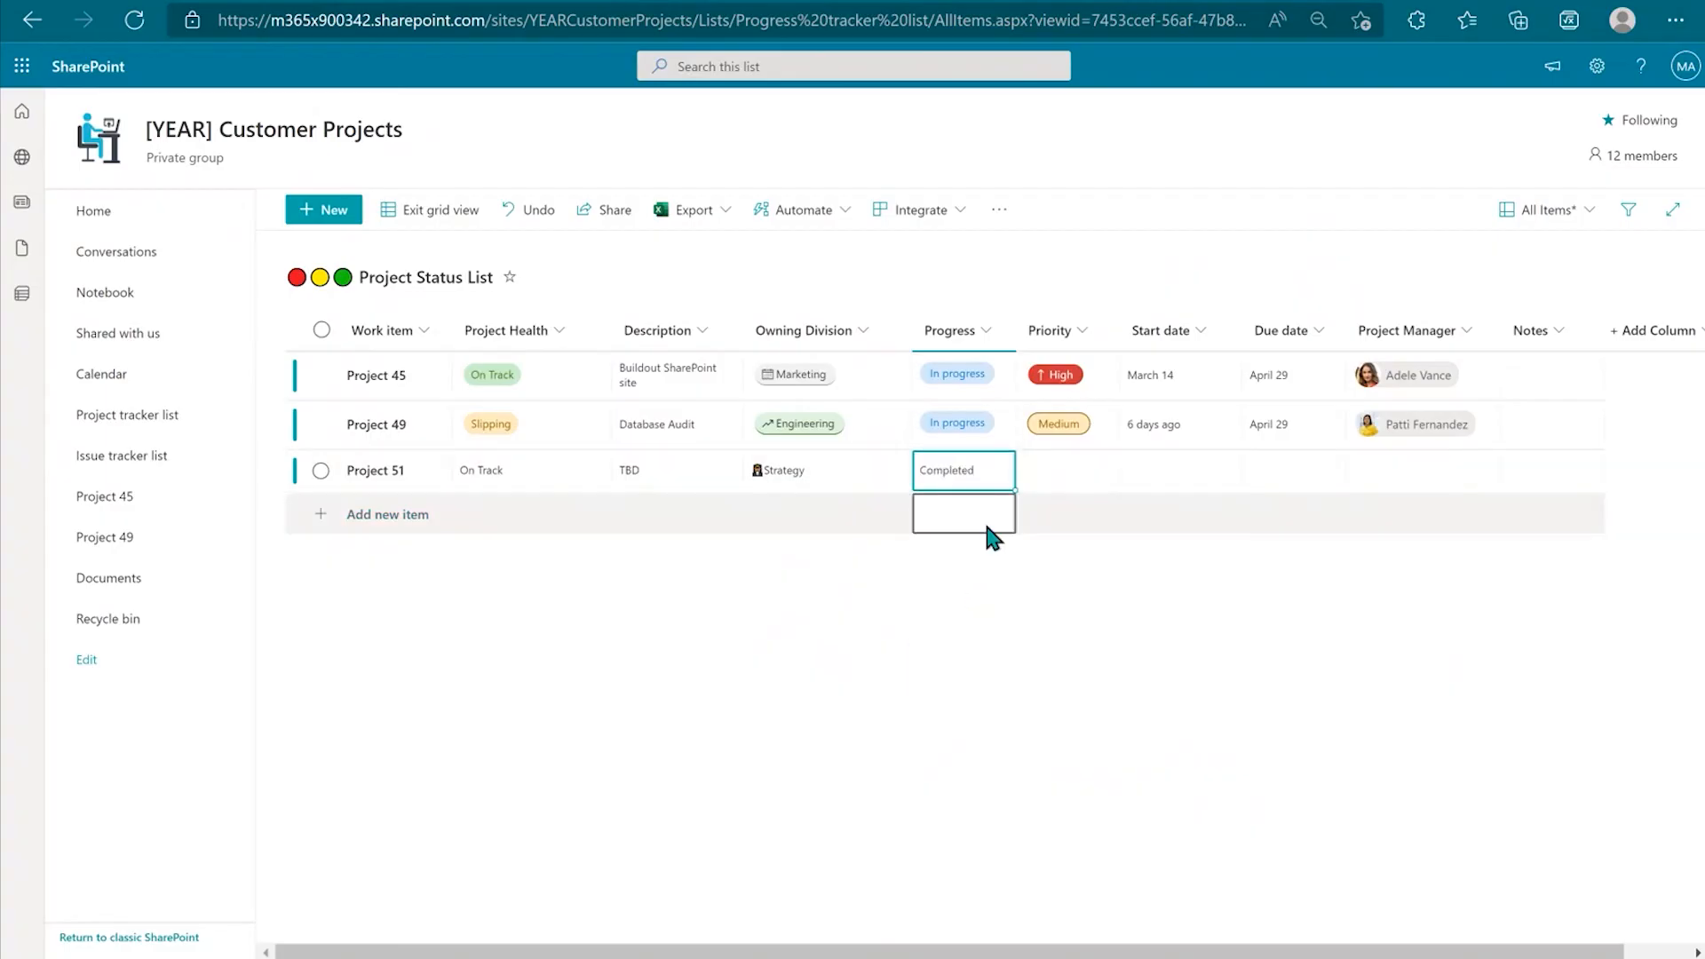
click(991, 477)
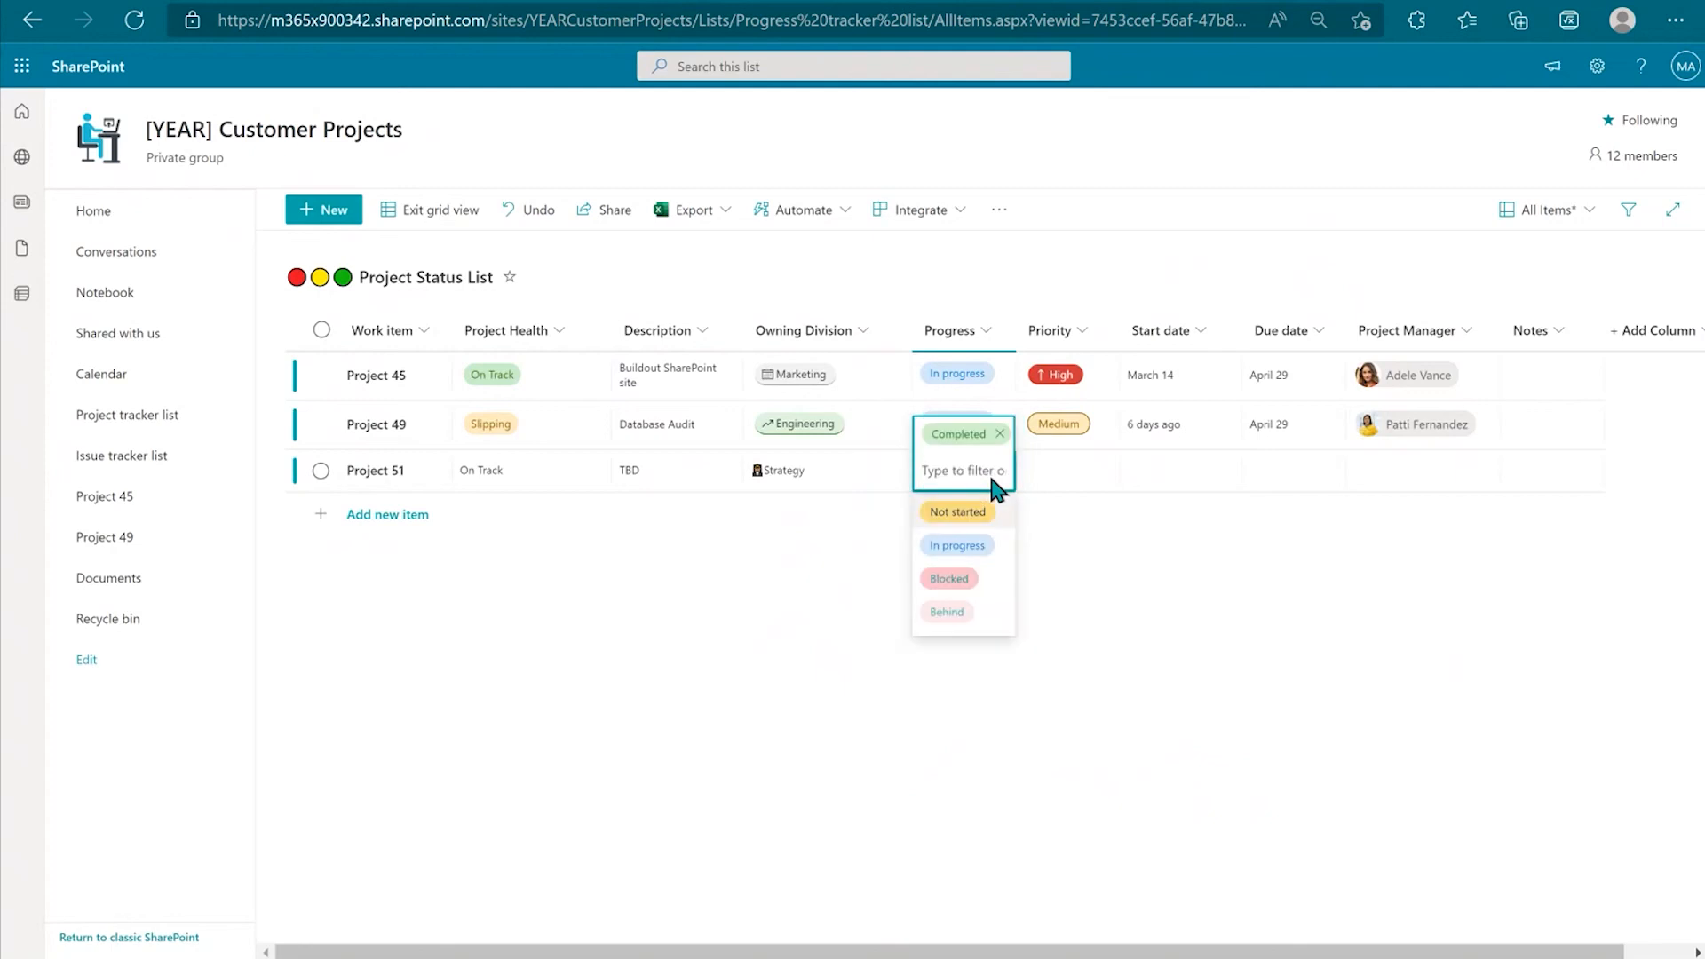
click(963, 516)
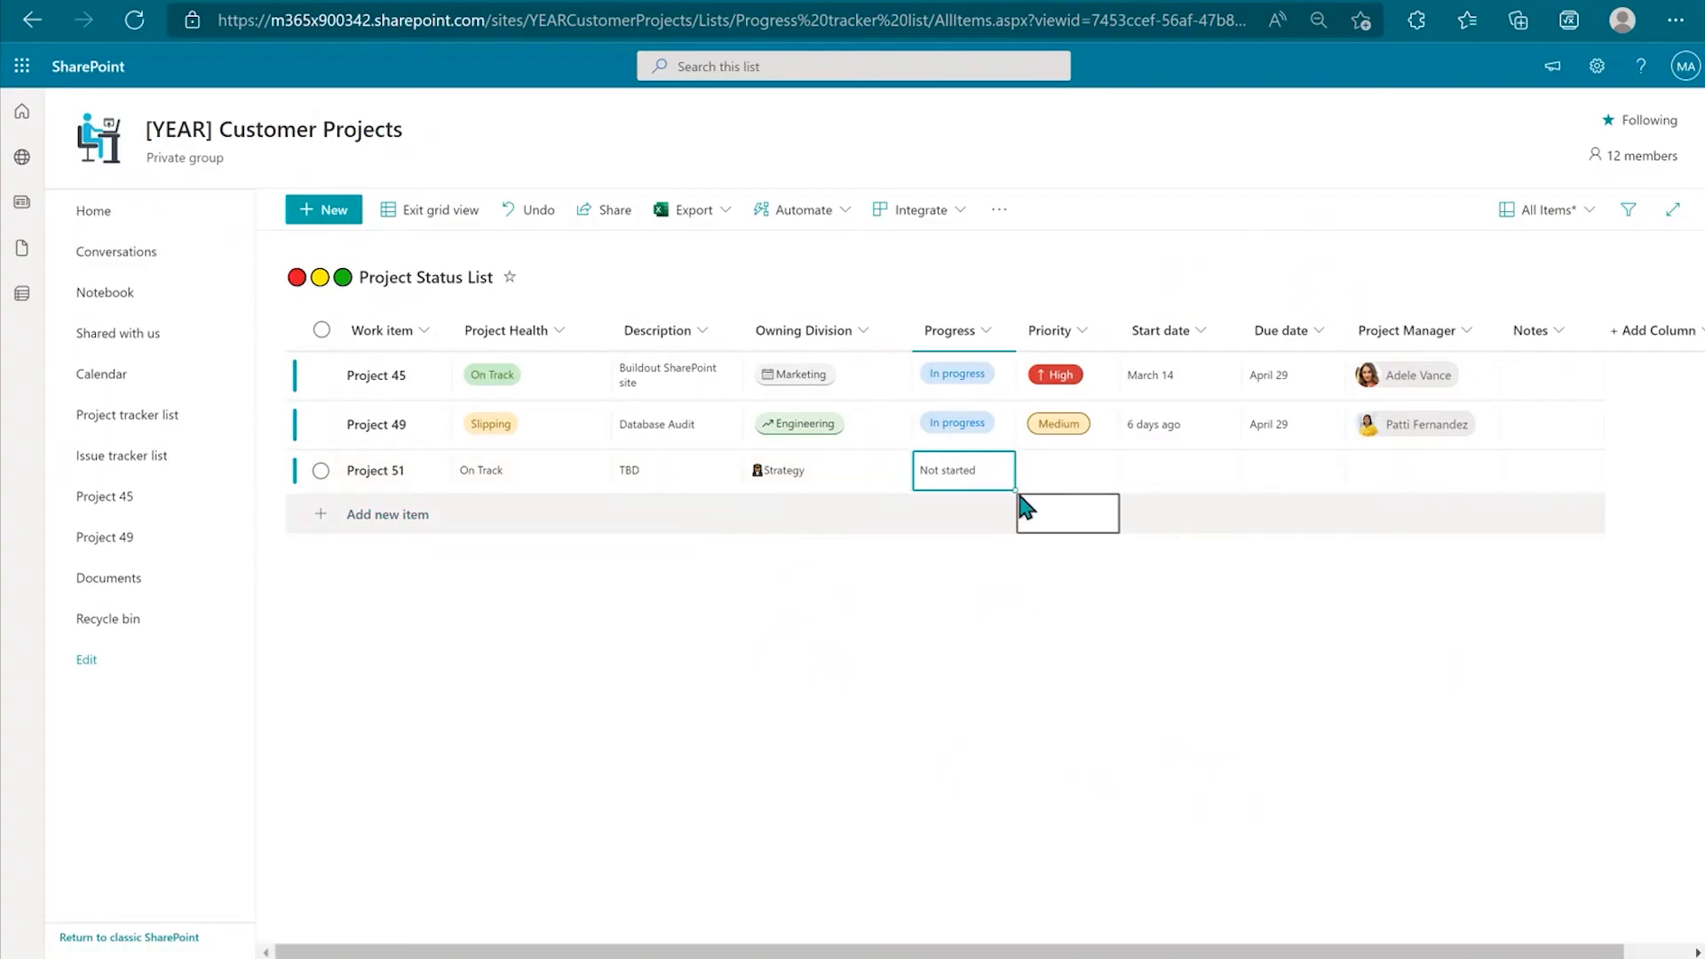
Step: Set Project 51's Priority to Medium
click(1055, 476)
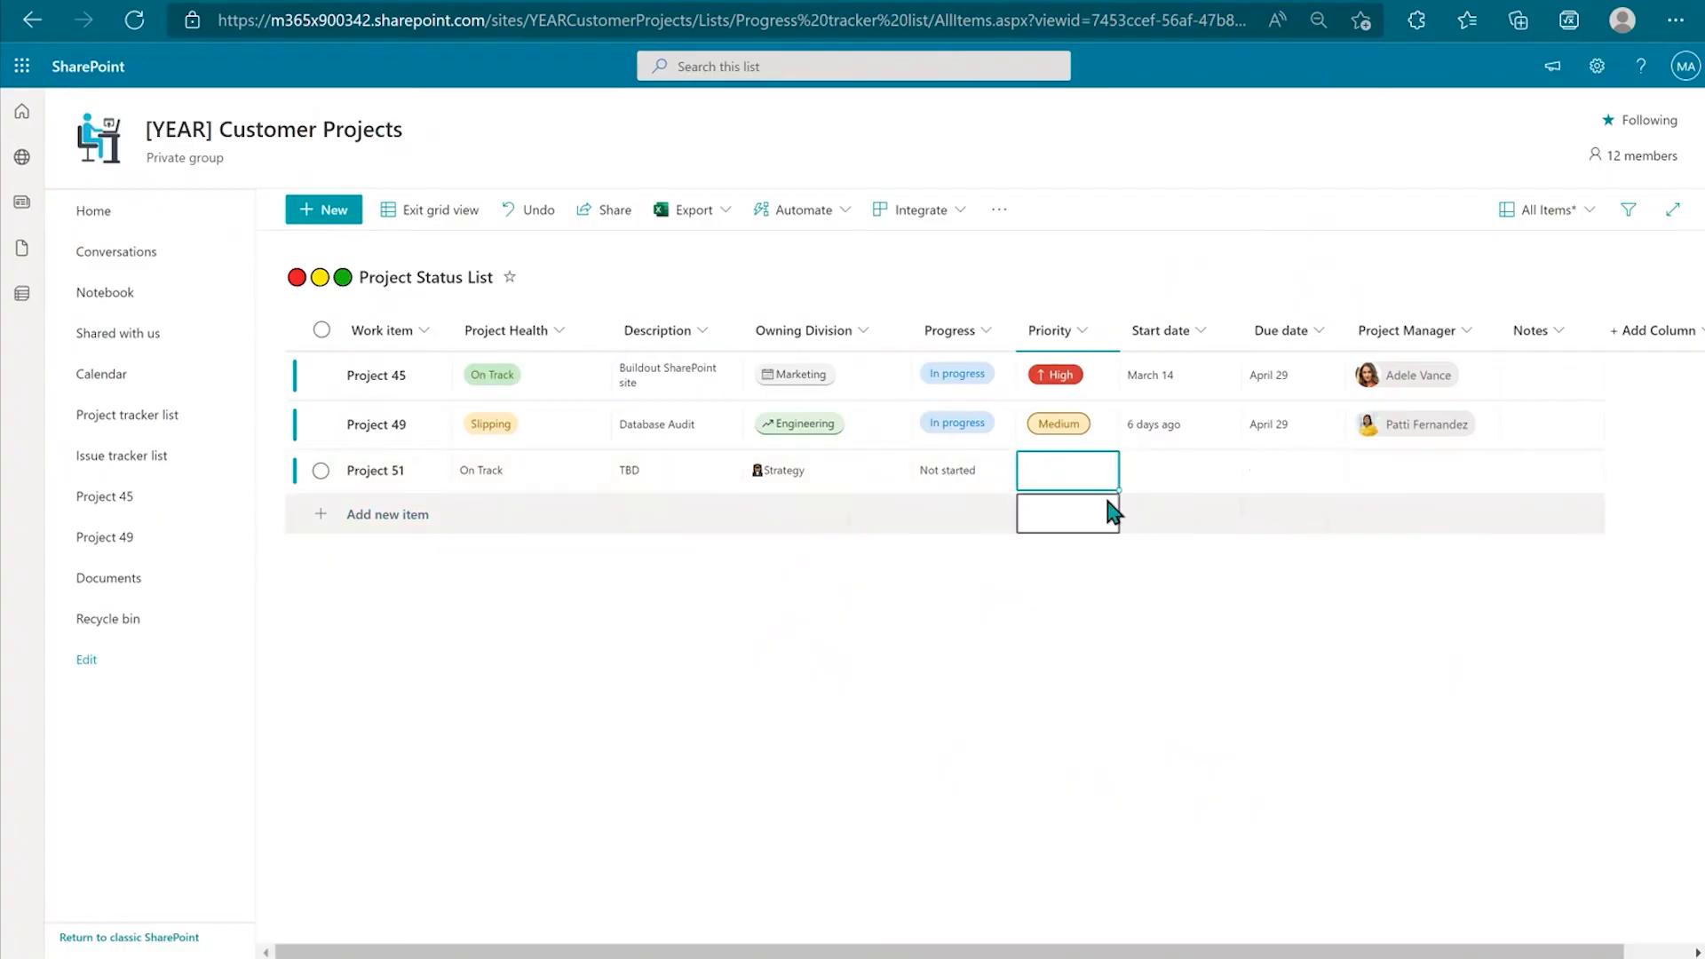
click(1047, 463)
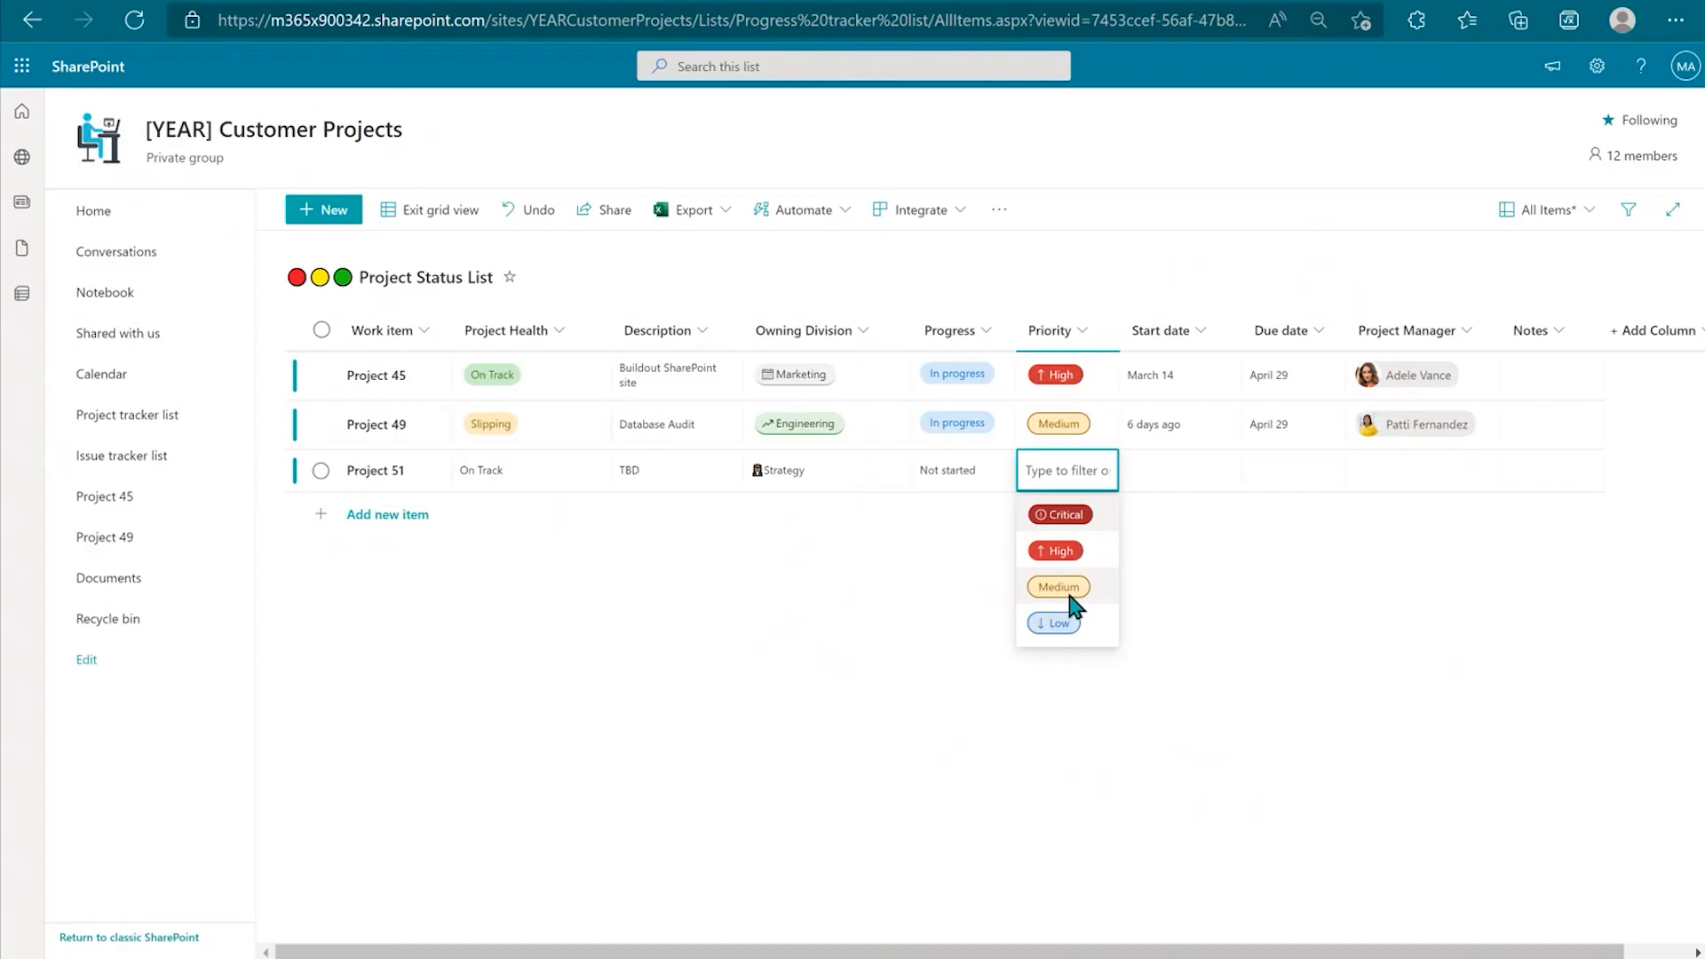
click(1066, 516)
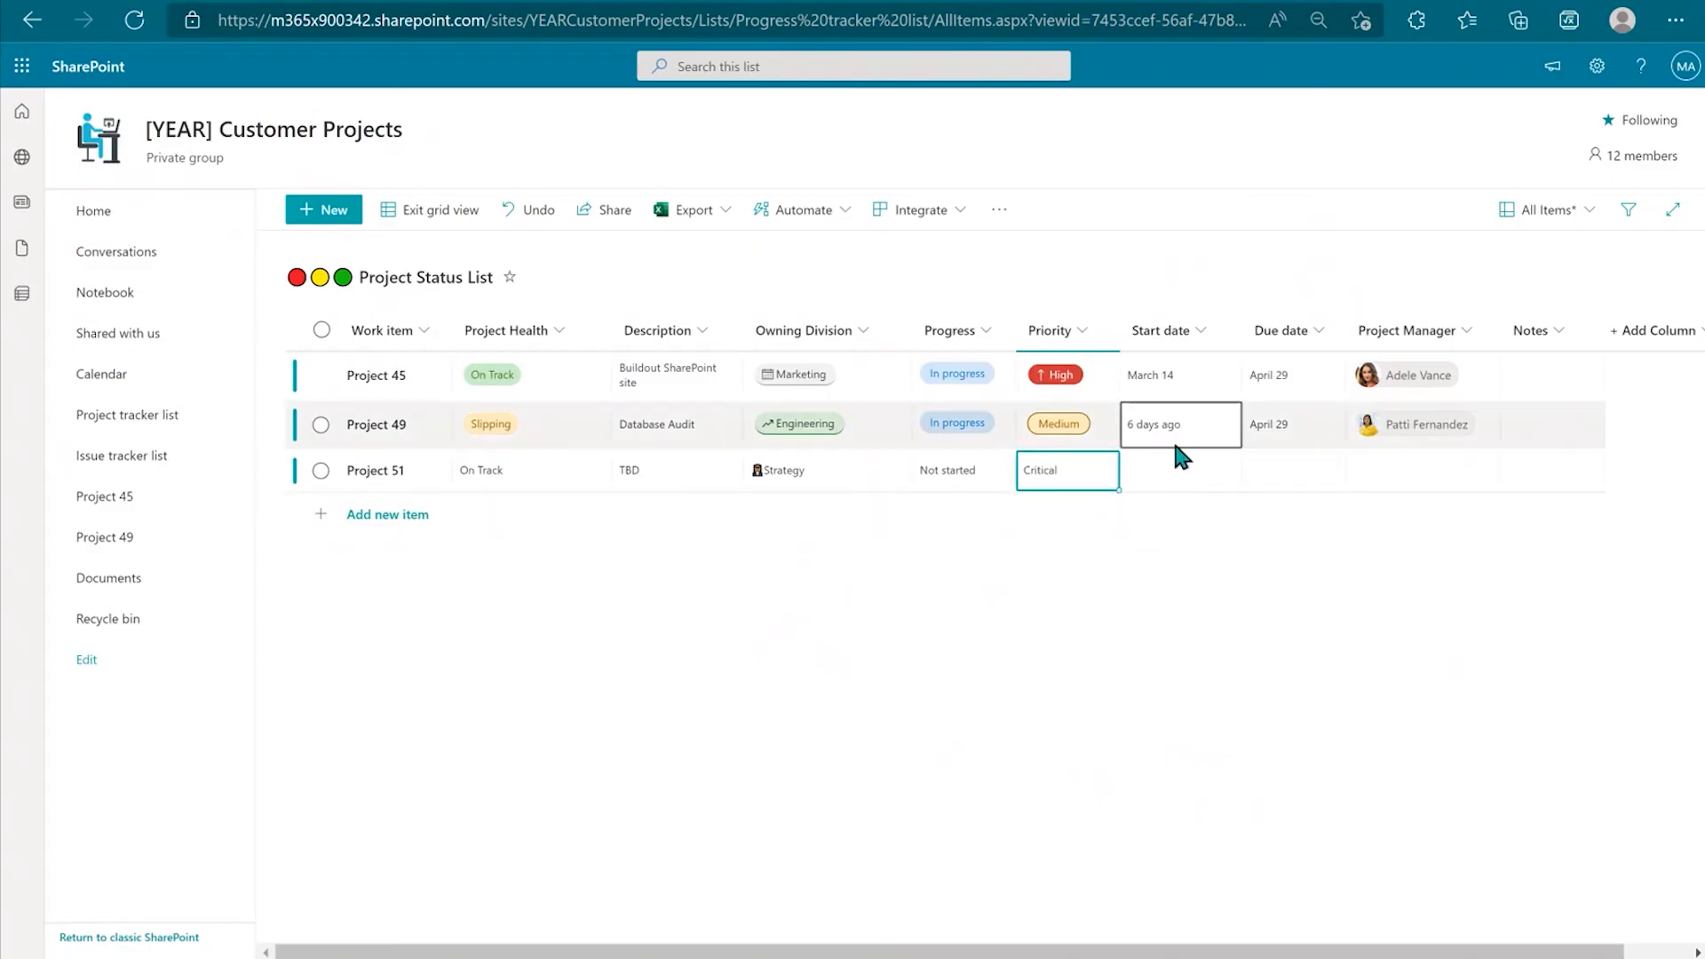
click(1088, 480)
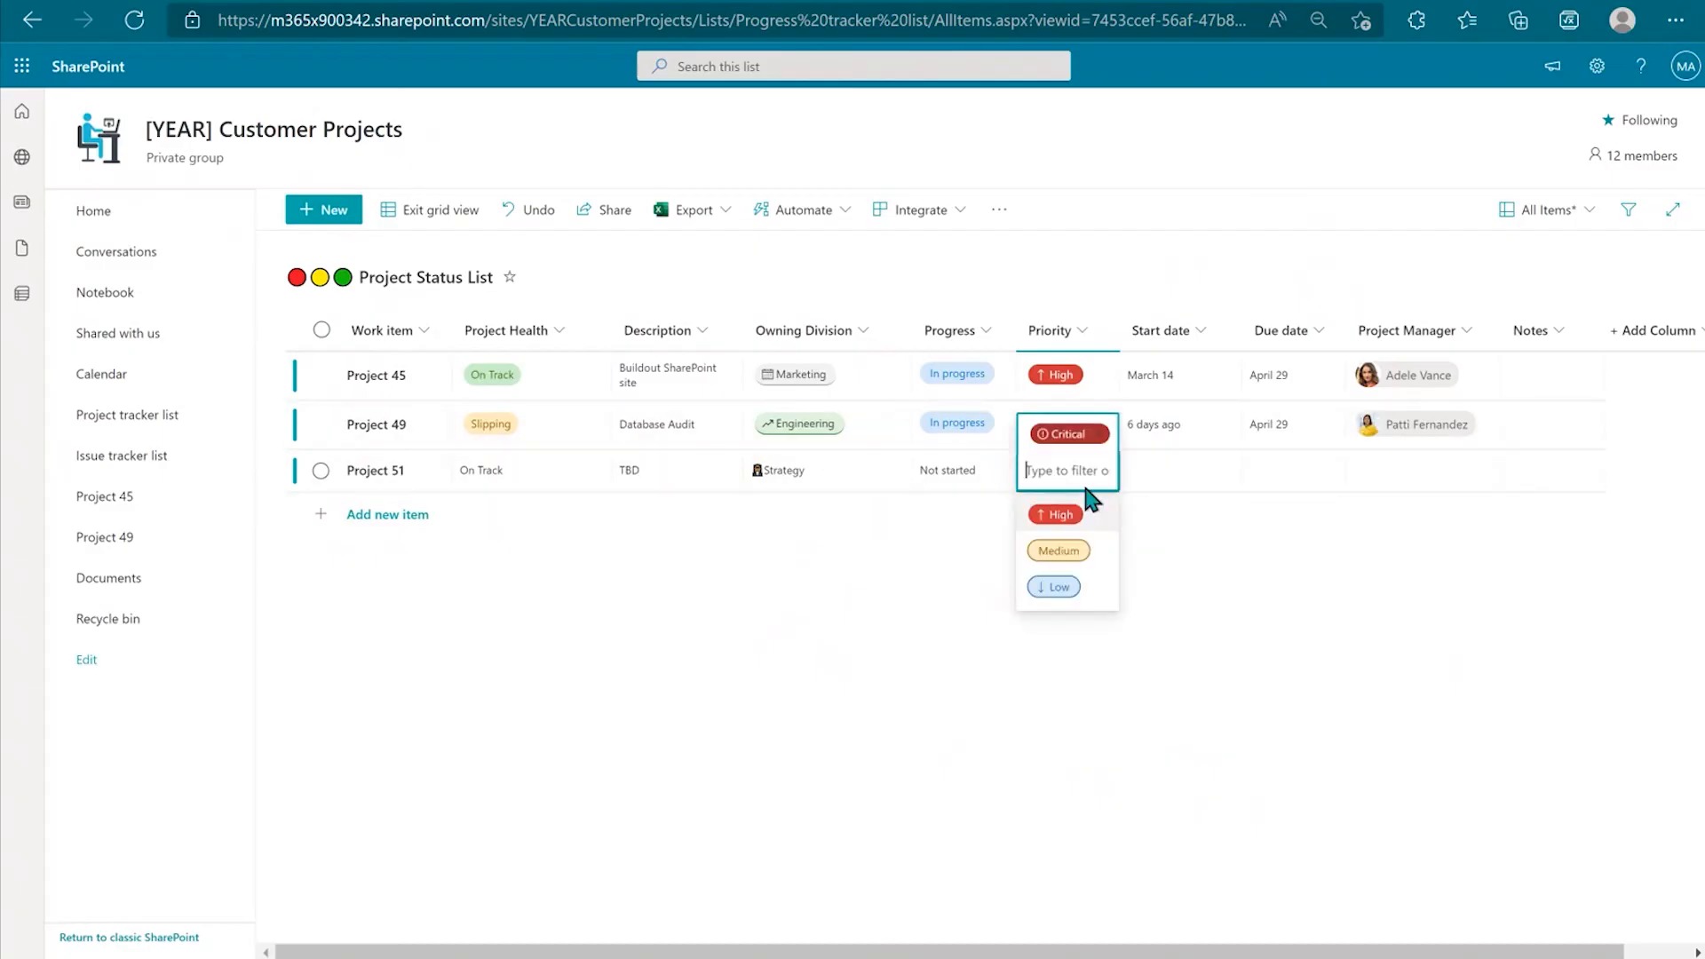
click(1065, 549)
Step: Set the start date to April 1, 2022 and the due date to June 3, 2022
click(1188, 471)
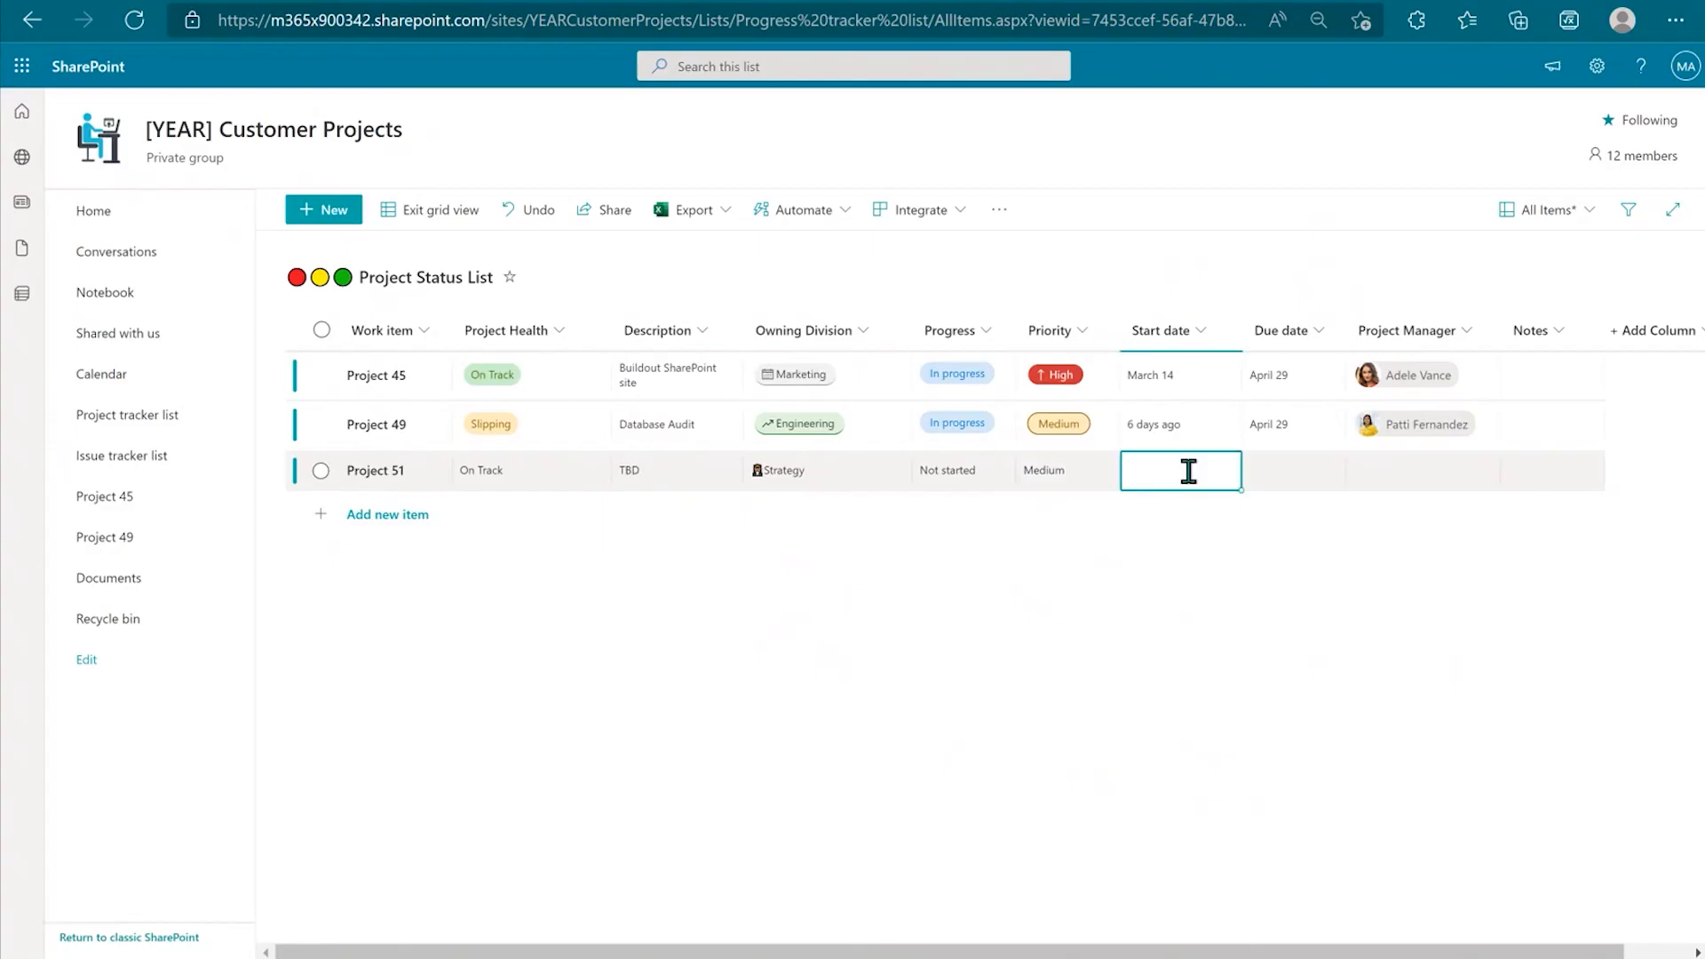
click(1188, 471)
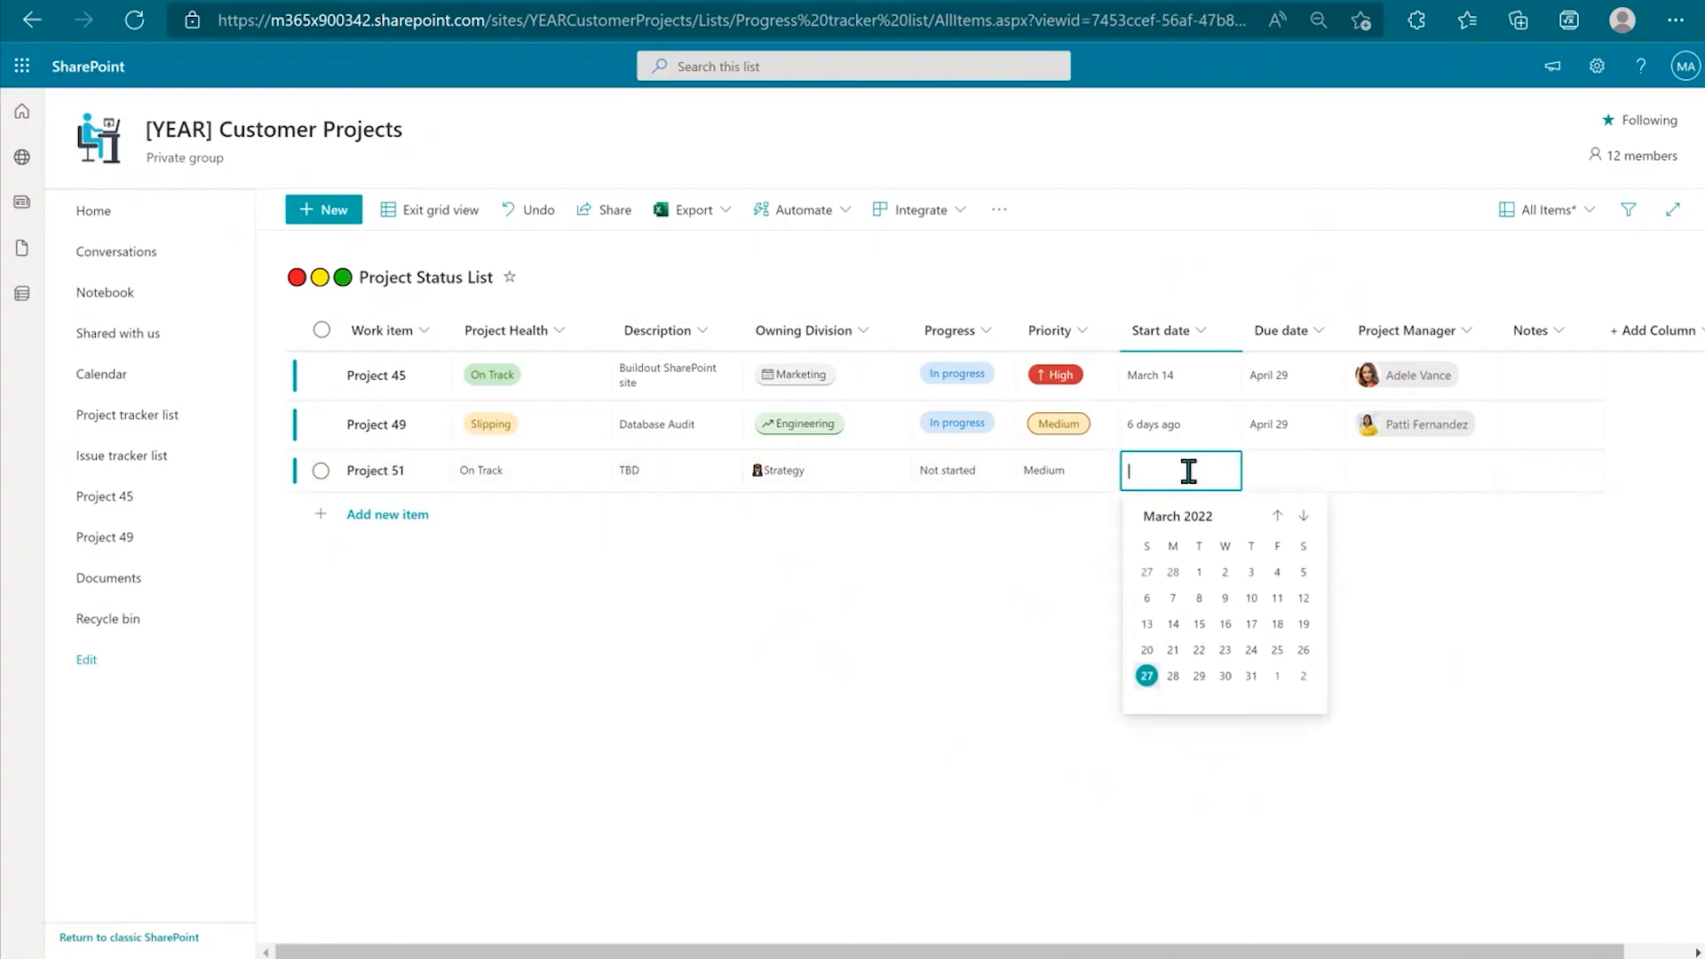
click(1278, 676)
click(1280, 479)
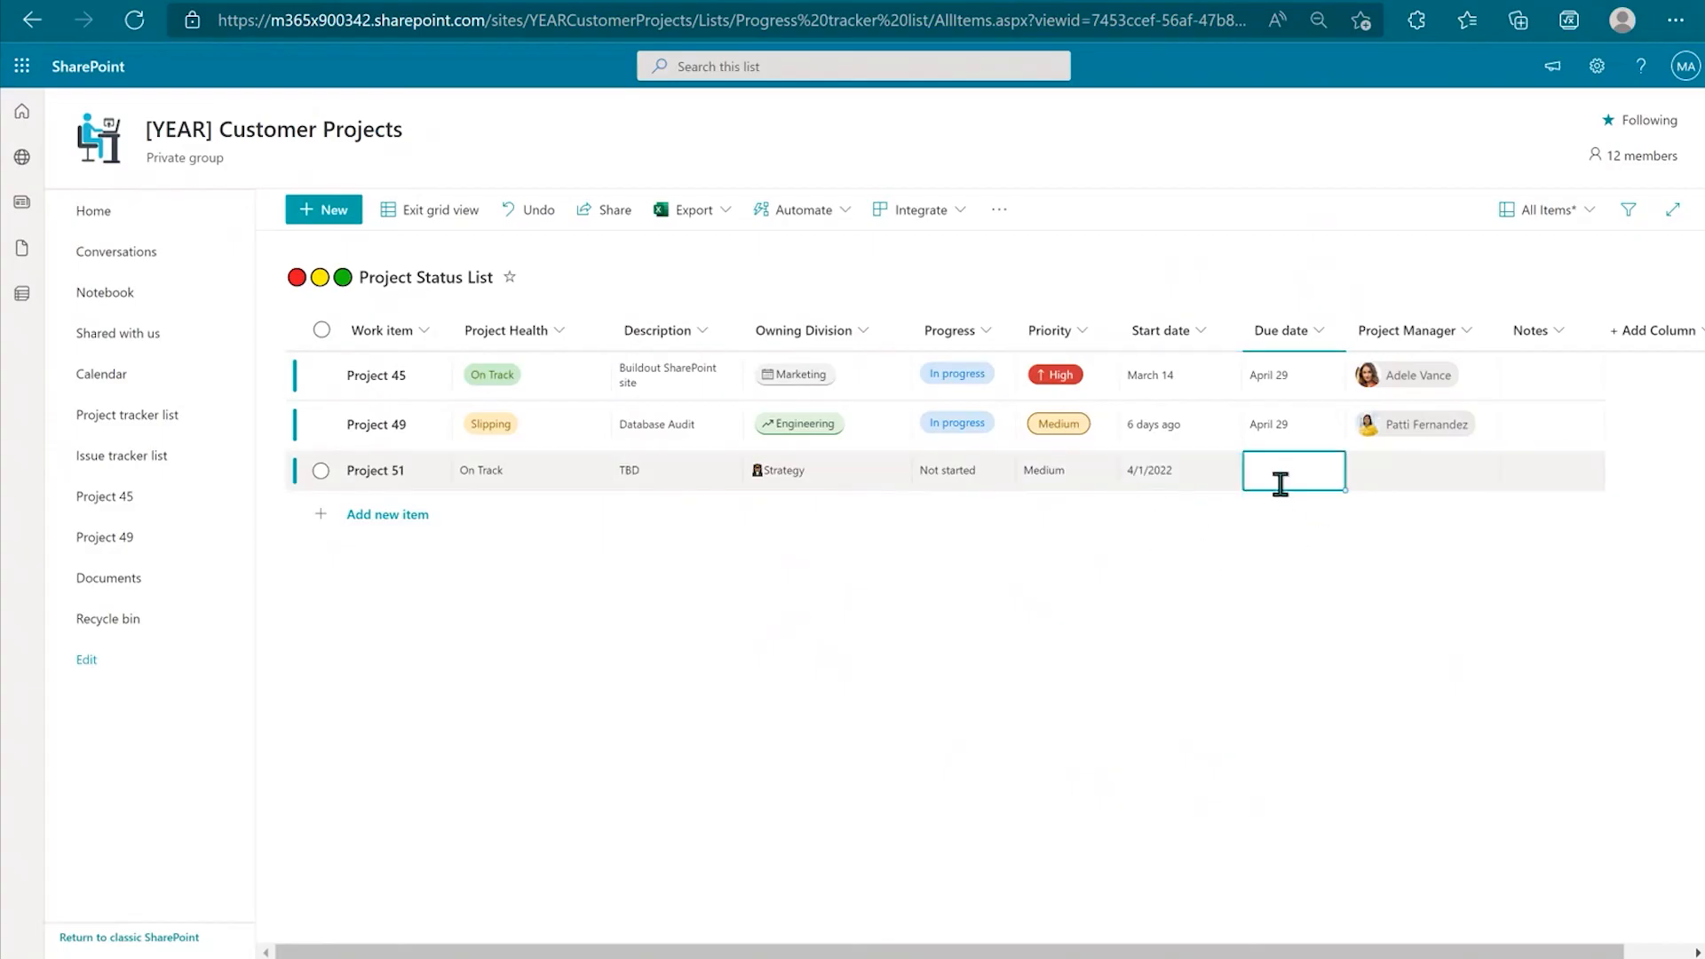
click(1281, 484)
click(1426, 516)
click(1426, 516)
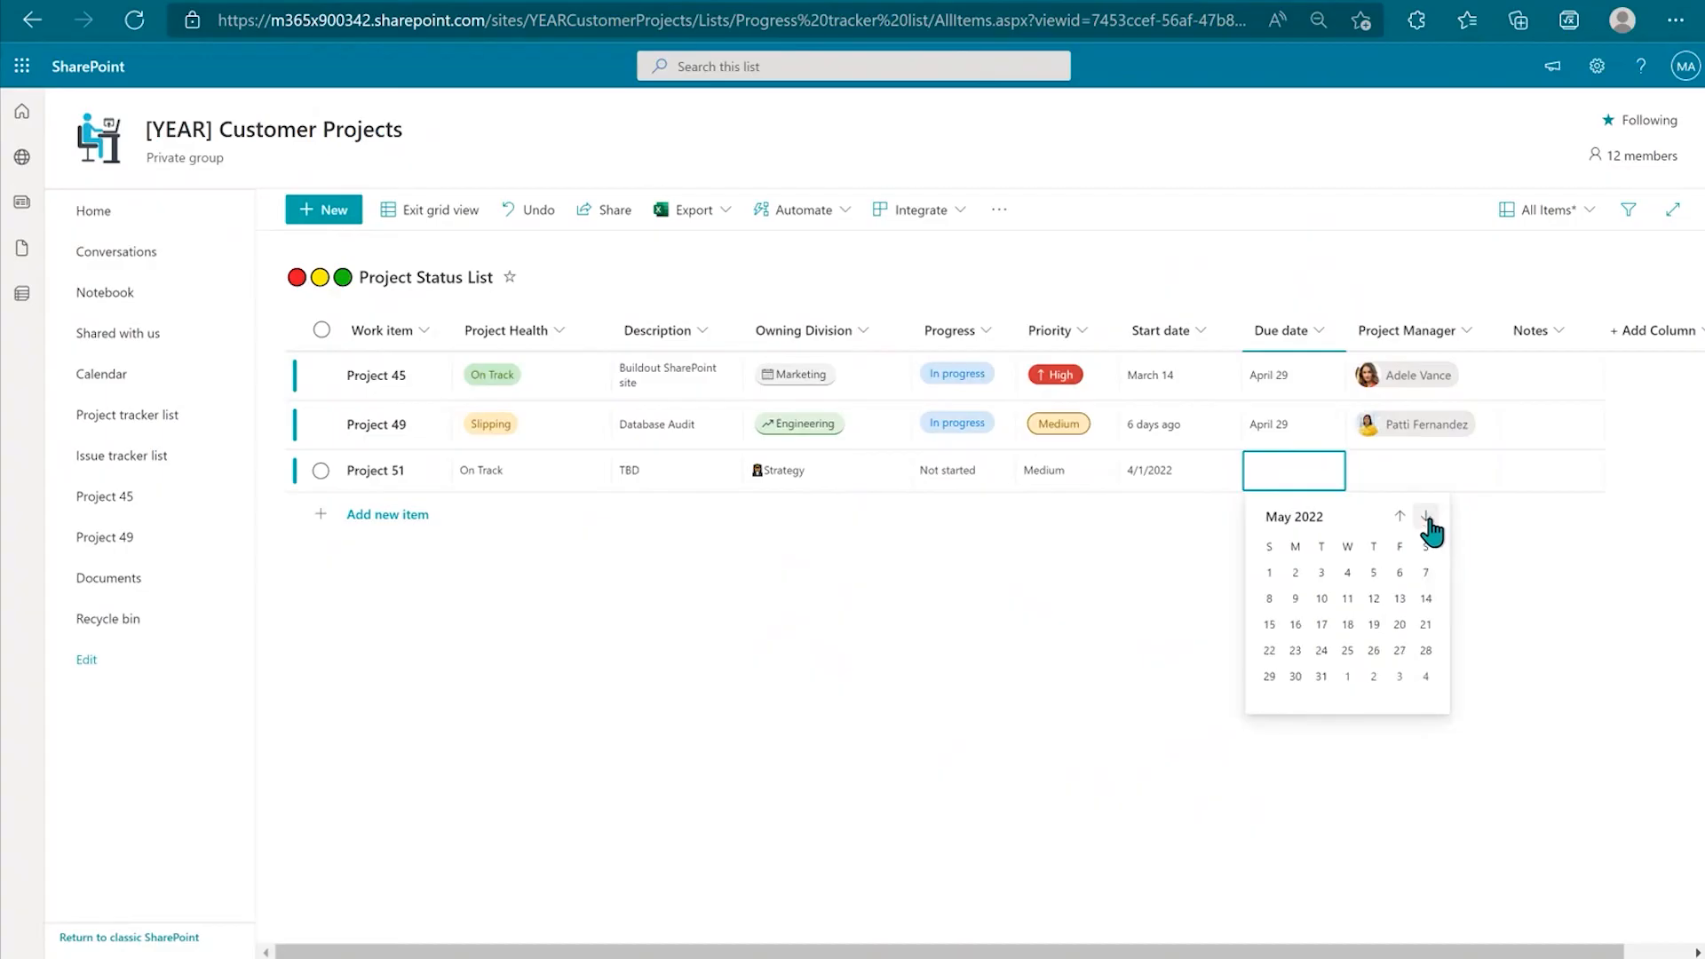
click(1398, 668)
Step: Assign the suggested person as Project Manager and exit grid editing
click(1417, 473)
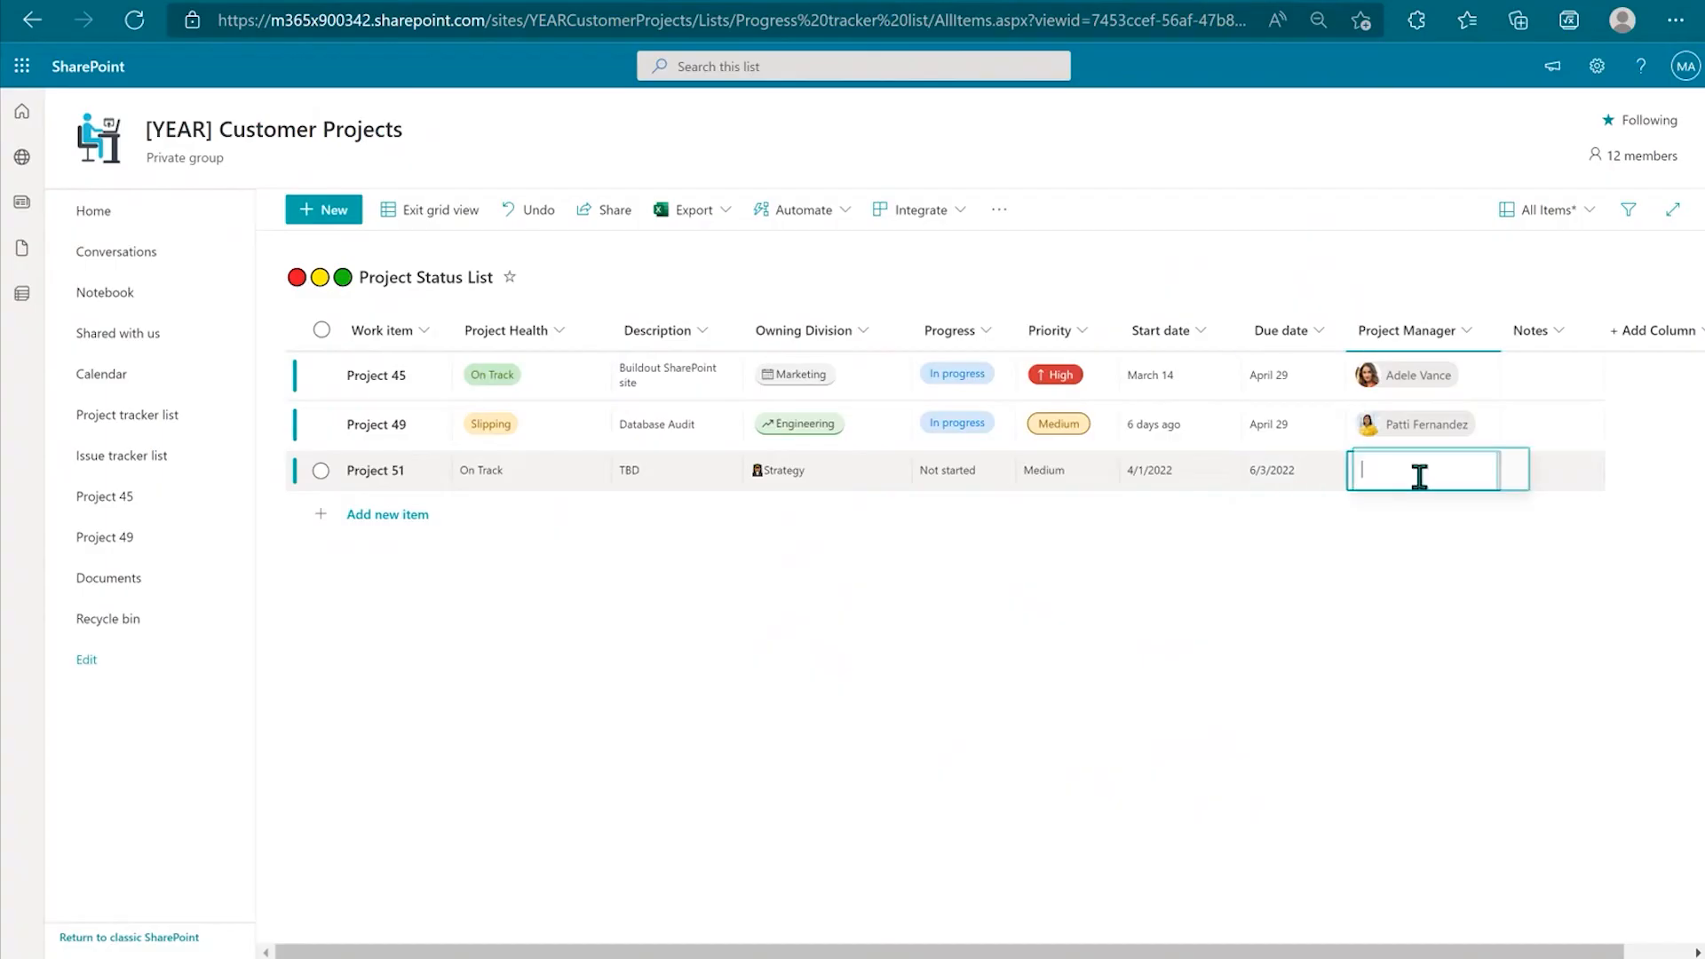
text(nest)
click(1410, 518)
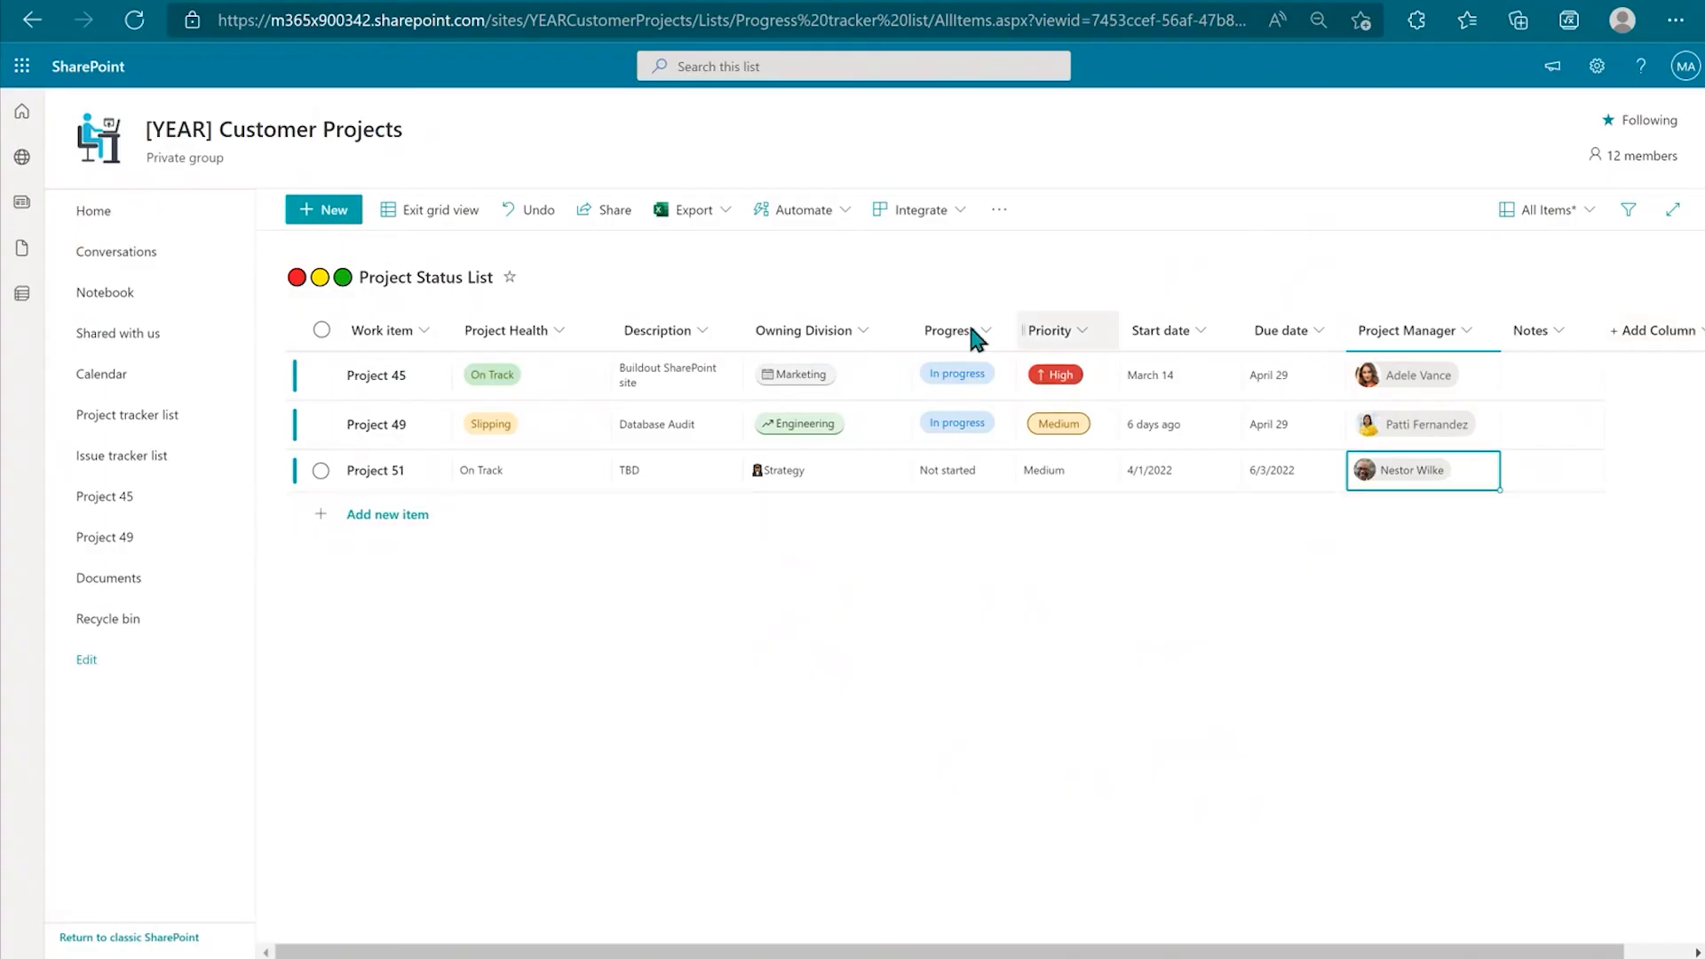
click(442, 213)
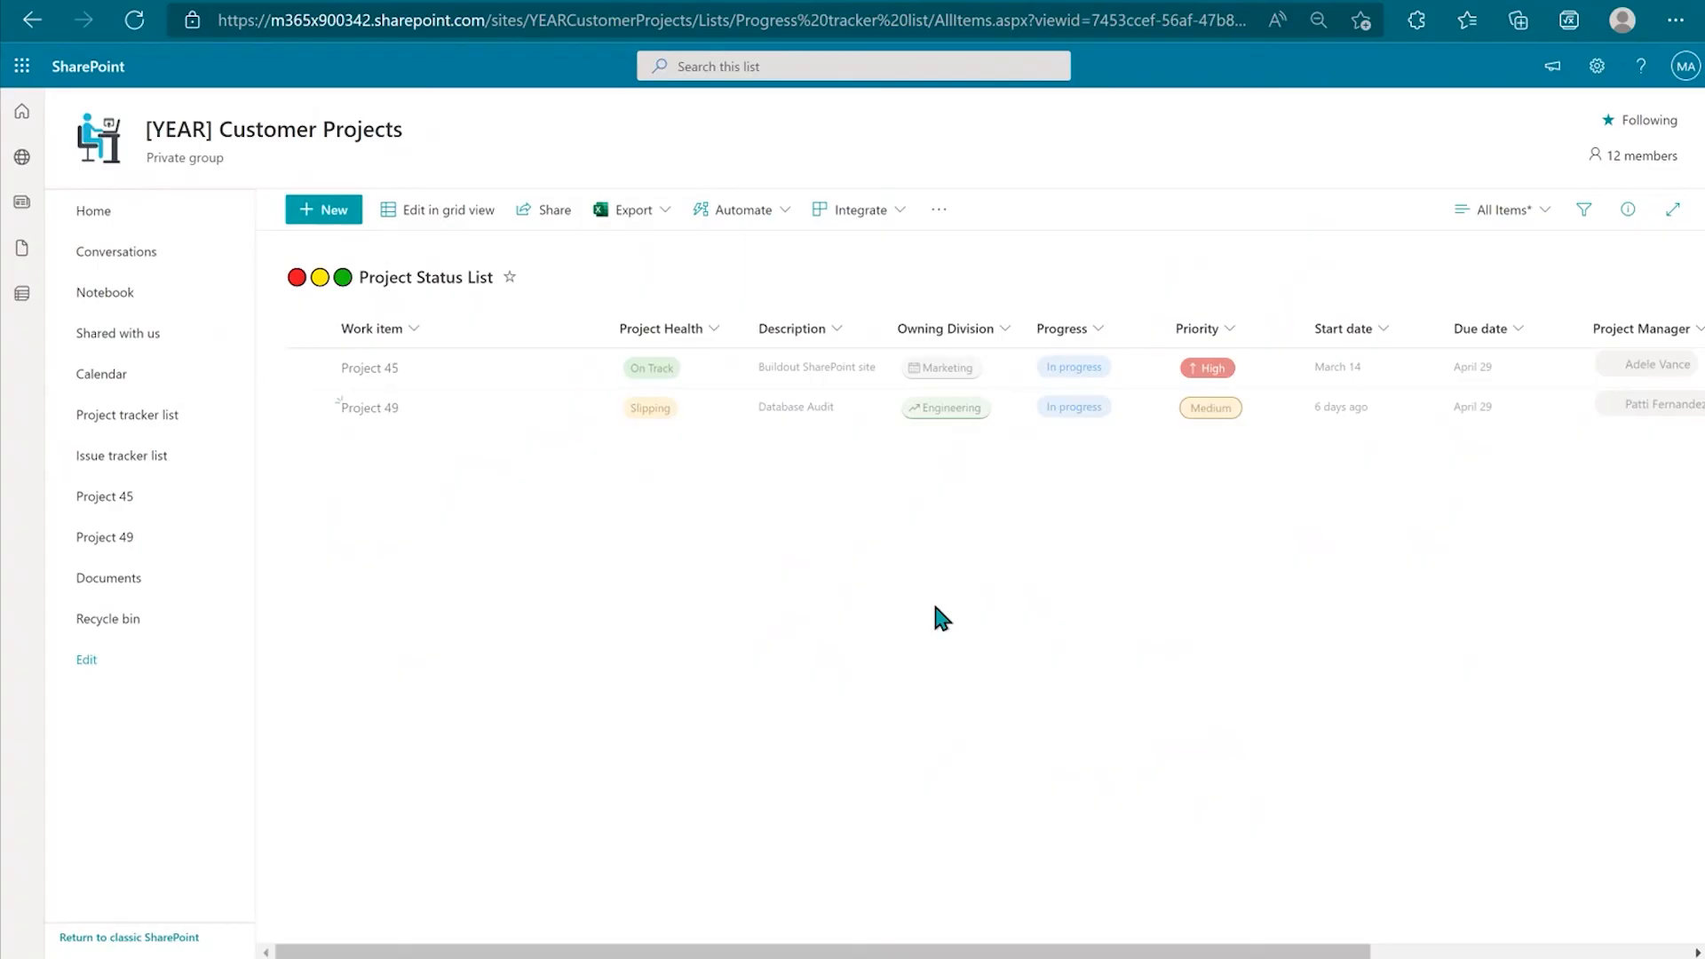
Step: Go Home, open the Project 51 page, and scroll through its Planner board
click(114, 222)
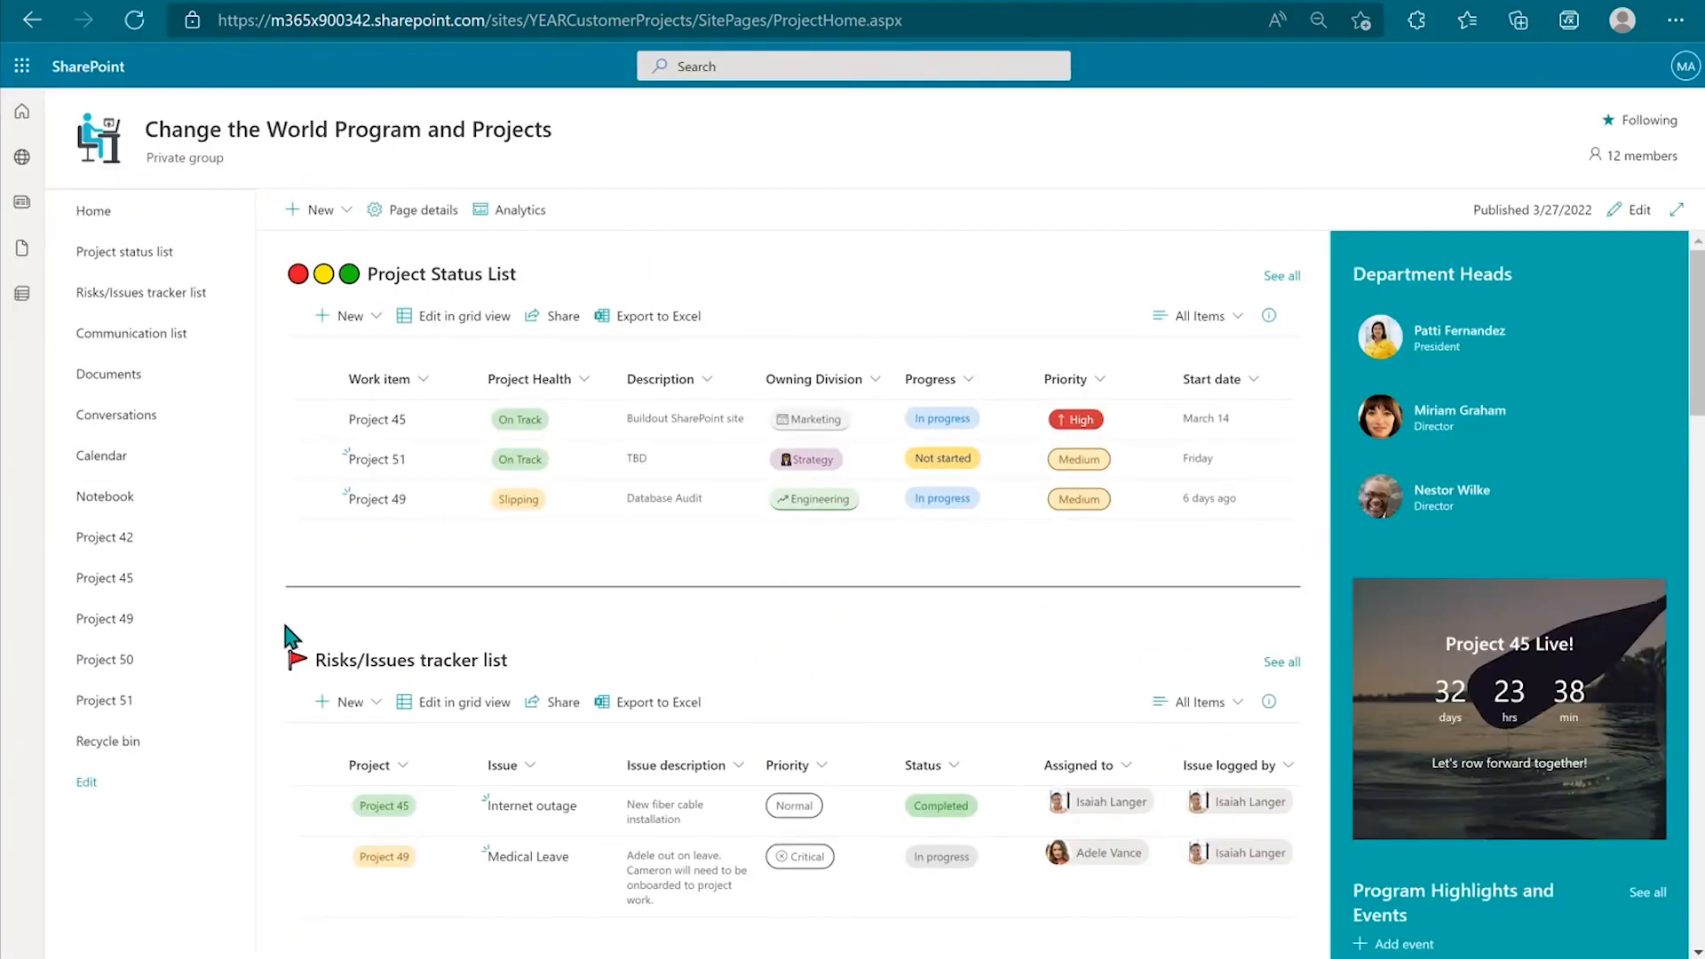
click(125, 701)
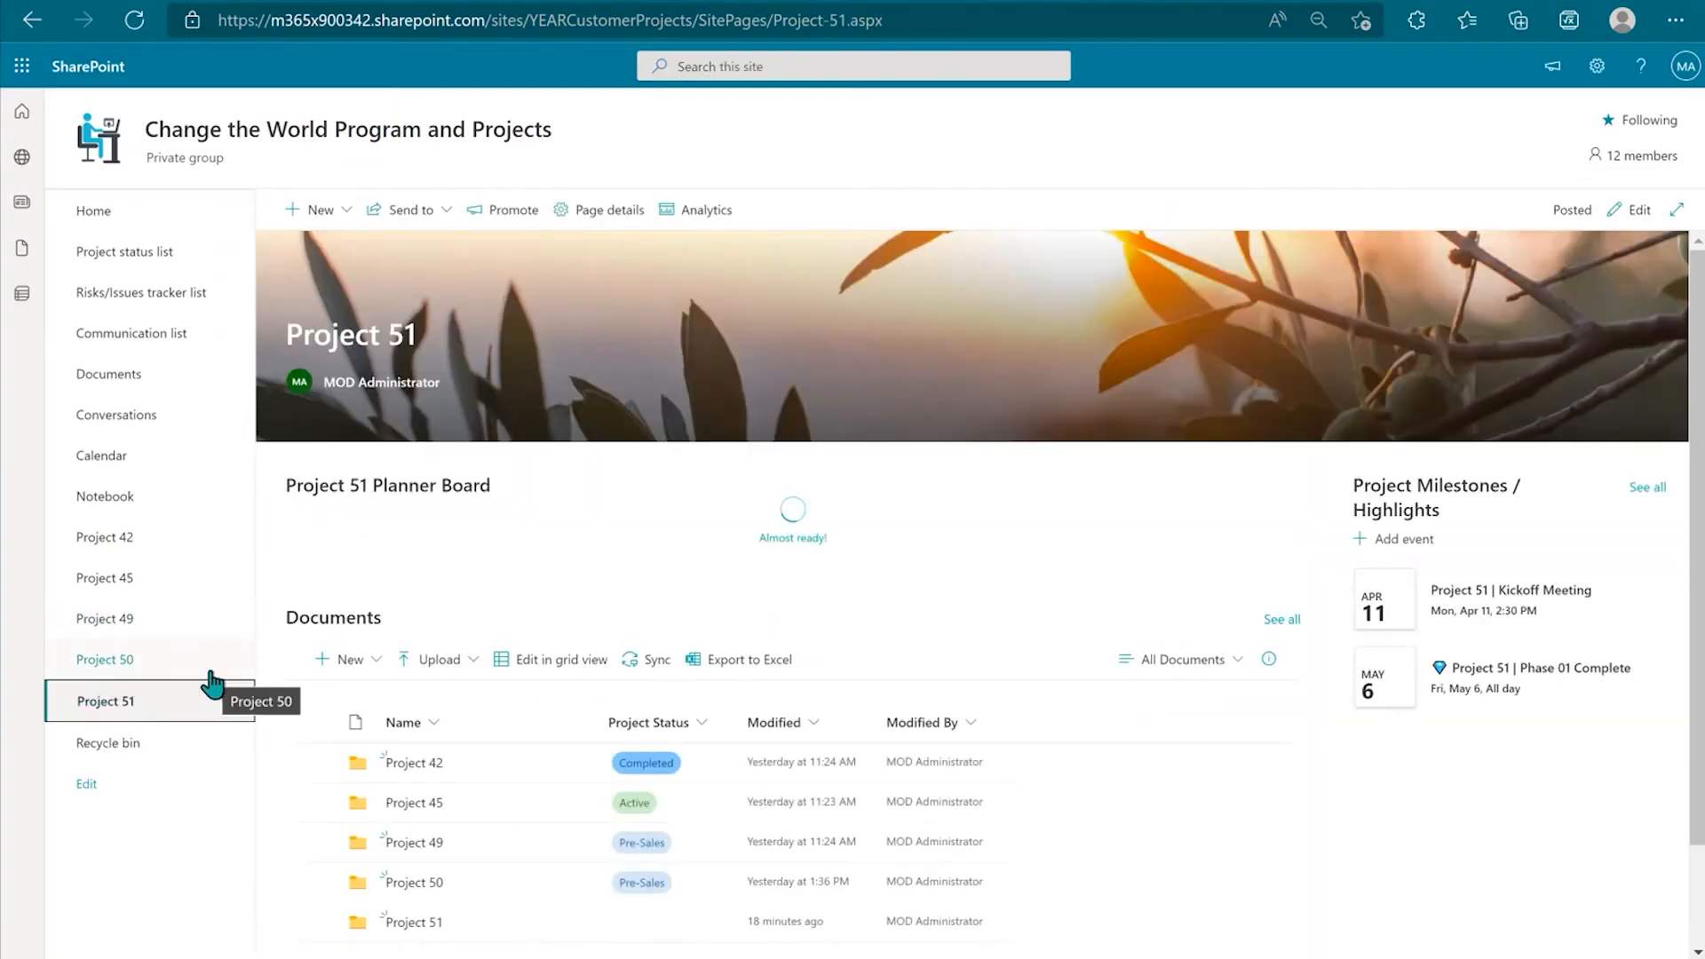
scroll(621, 655, down, 1)
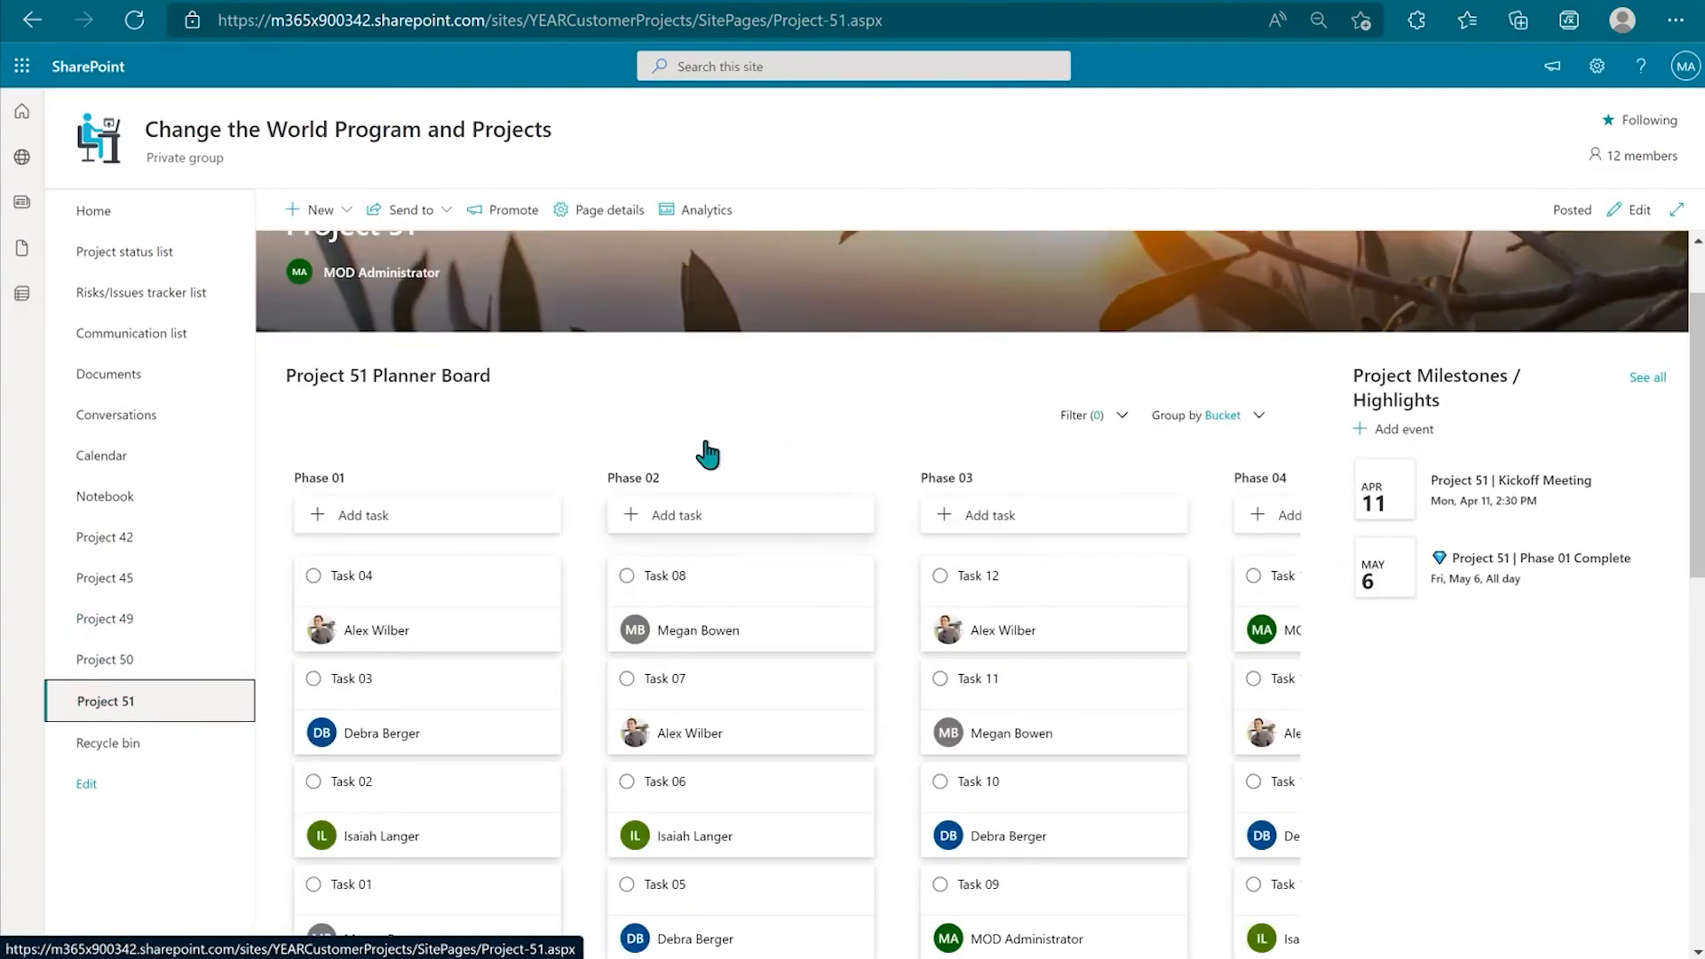
scroll(653, 764, down, 6)
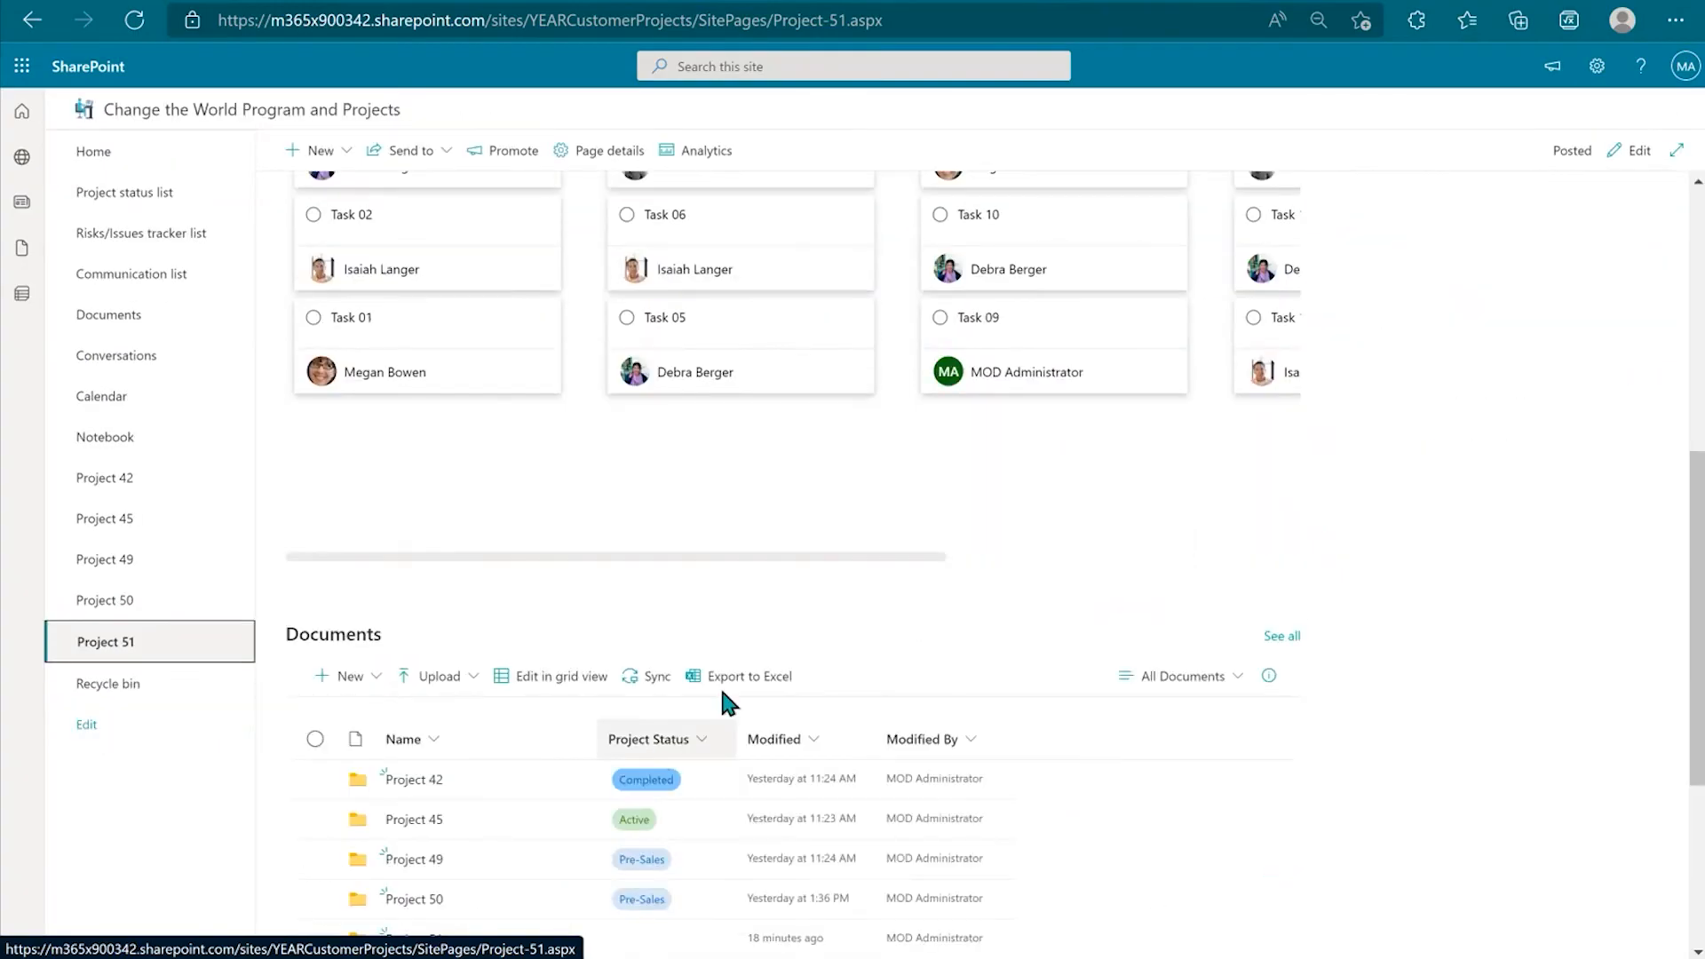
scroll(711, 545, down, 4)
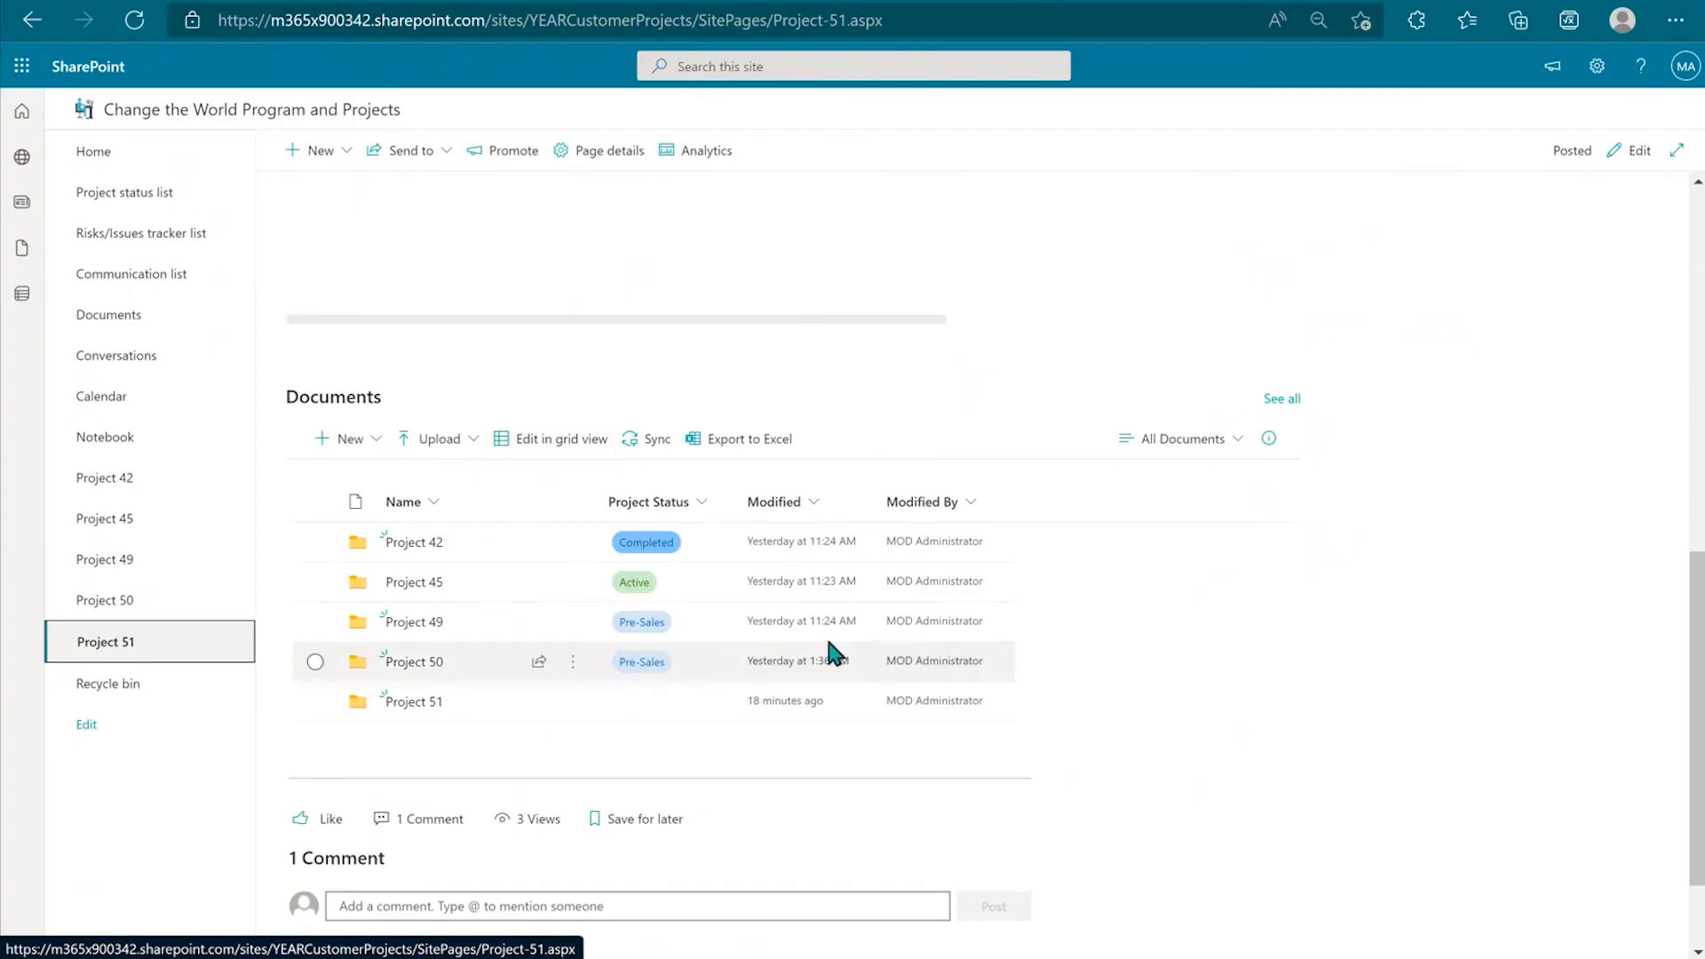
scroll(824, 633, down, 1)
scroll(685, 773, up, 12)
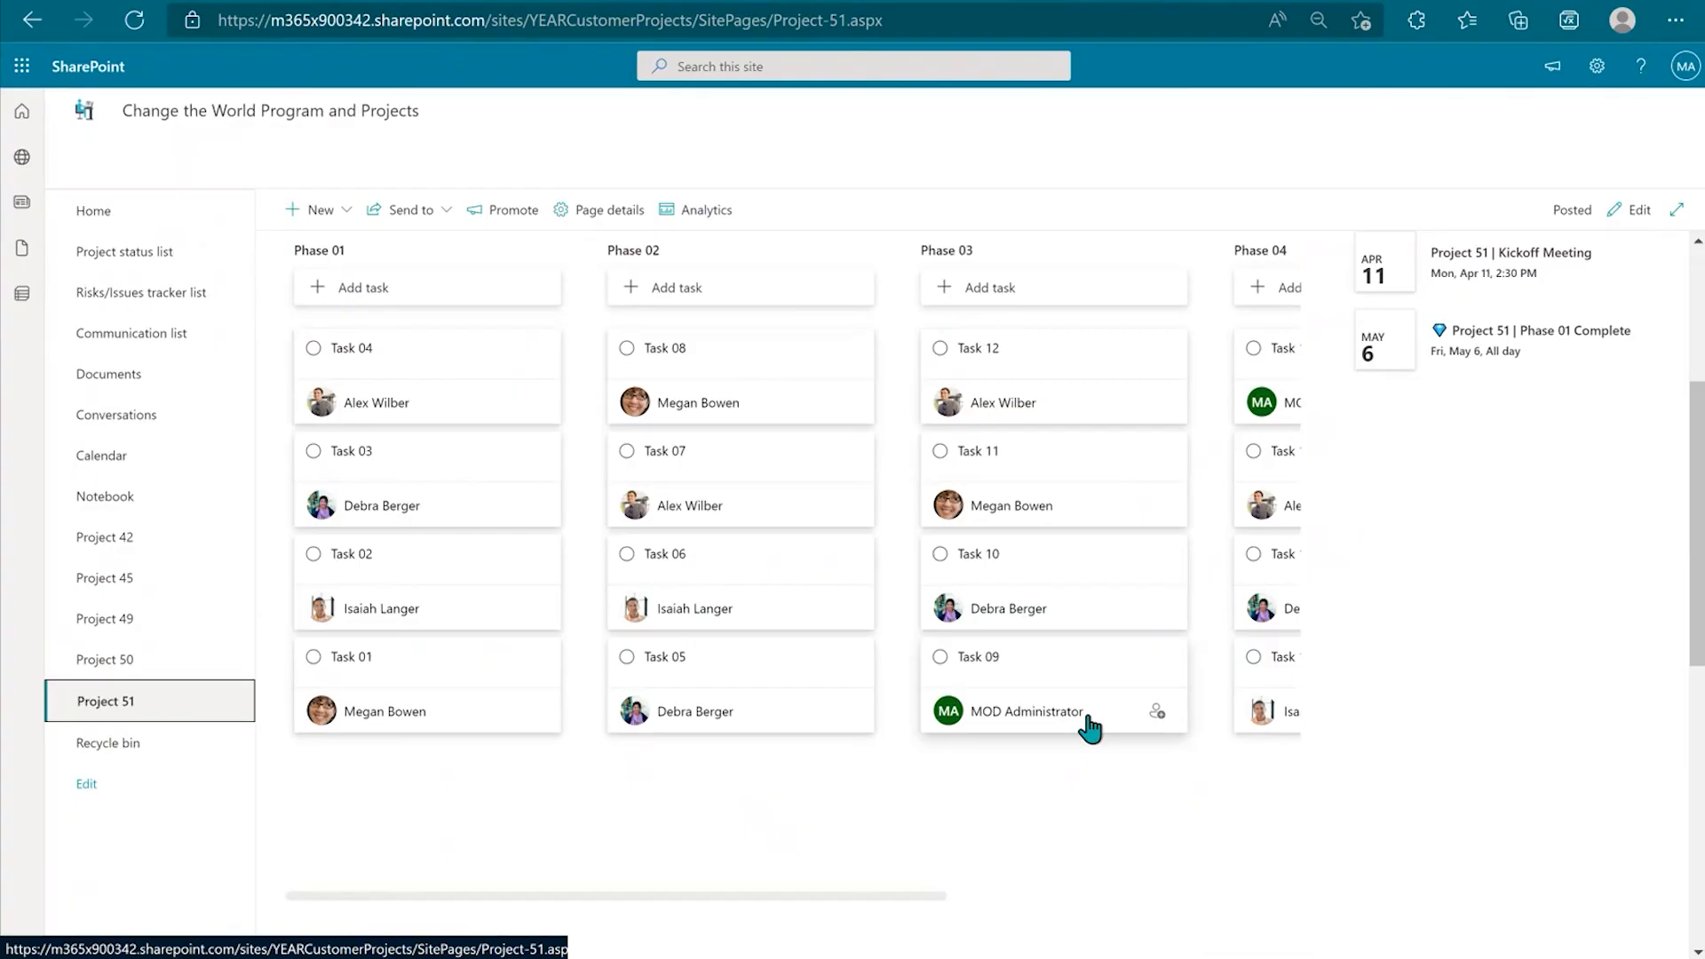